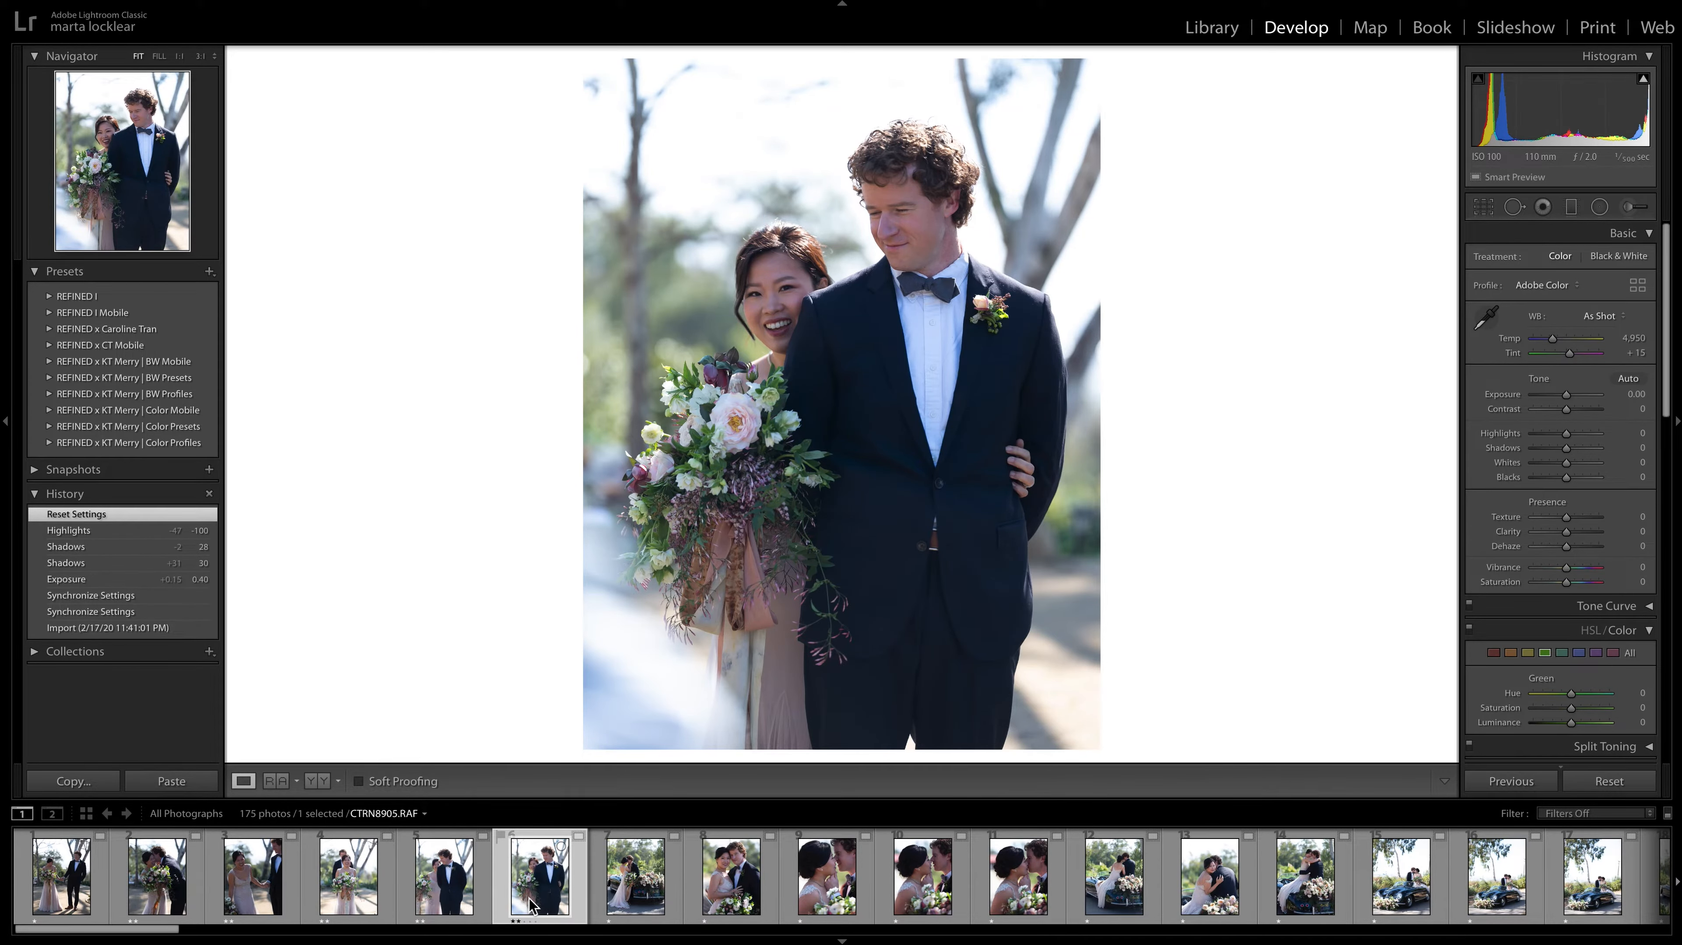
Give a two-star rating to CTRN8908.RAF of the couple beside the car and to the couple's portrait CTRN8911.RAF.
{"action": "key", "text": "Right"}
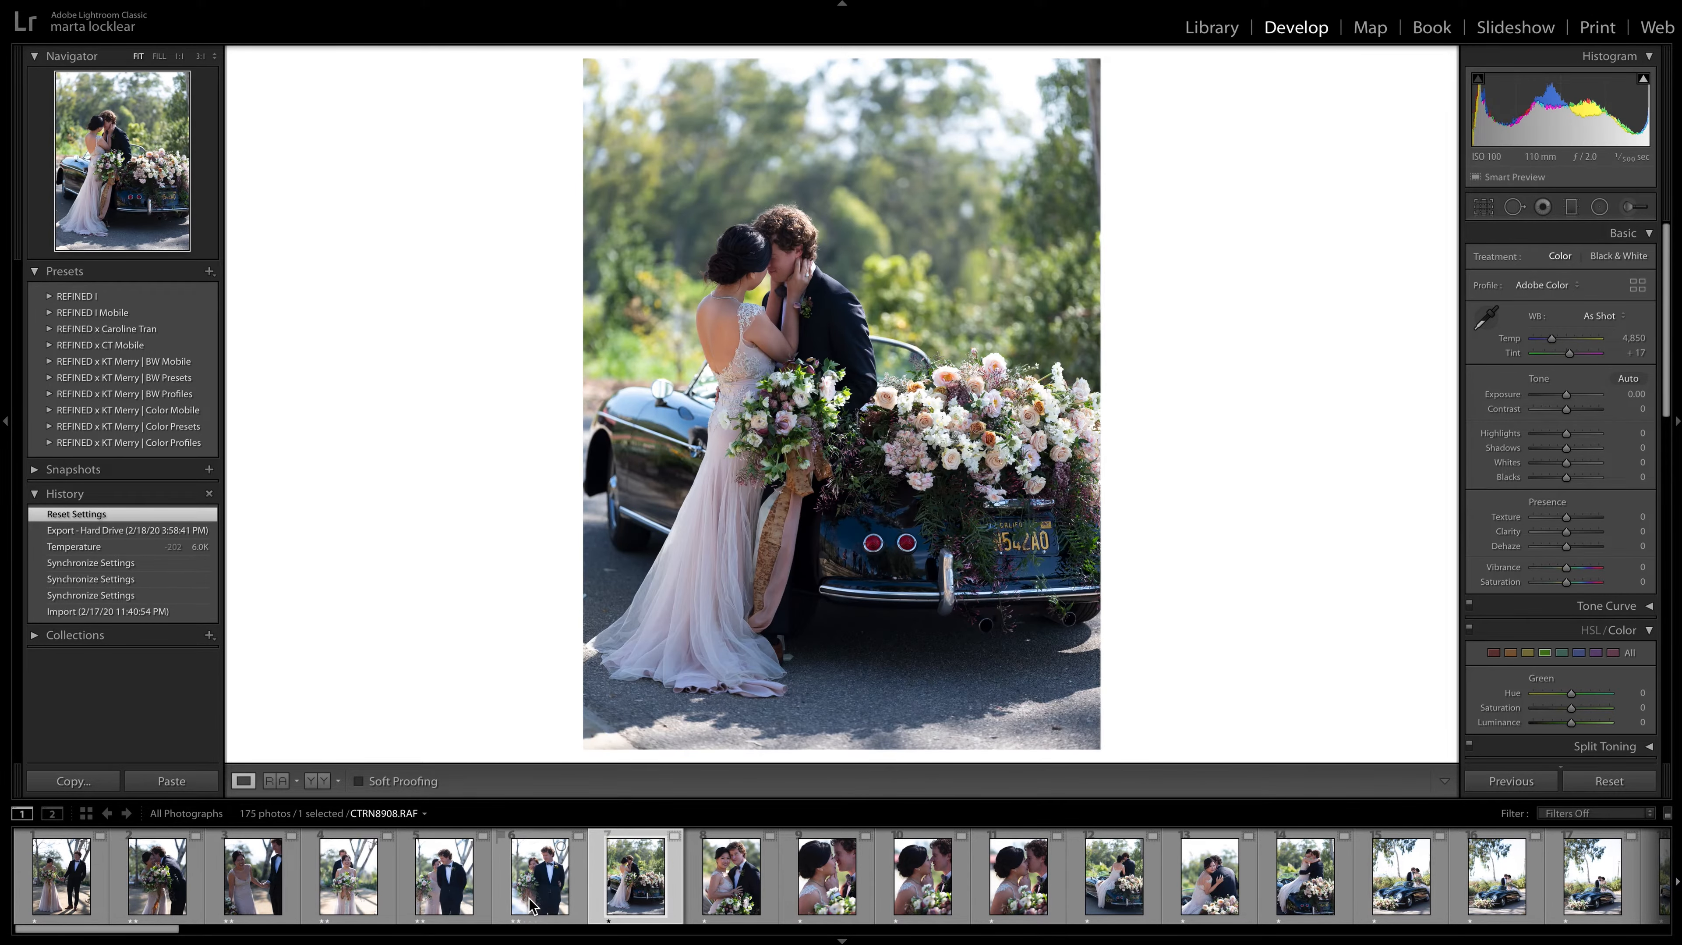
{"action": "key", "text": "2"}
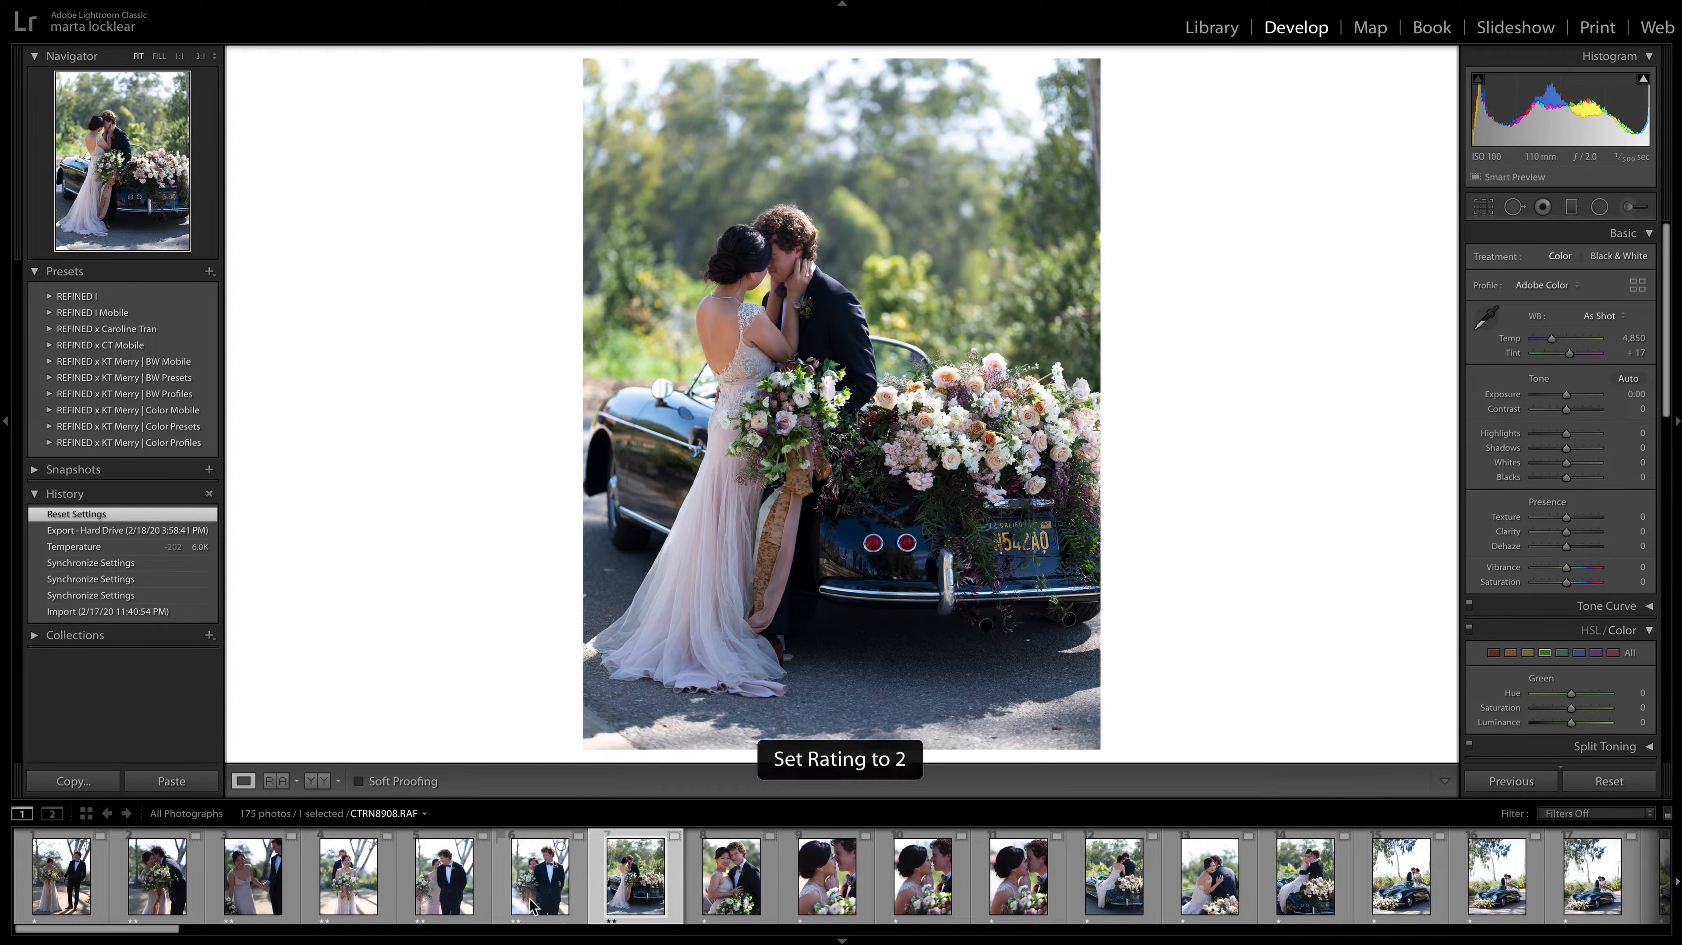
{"action": "key", "text": "Right"}
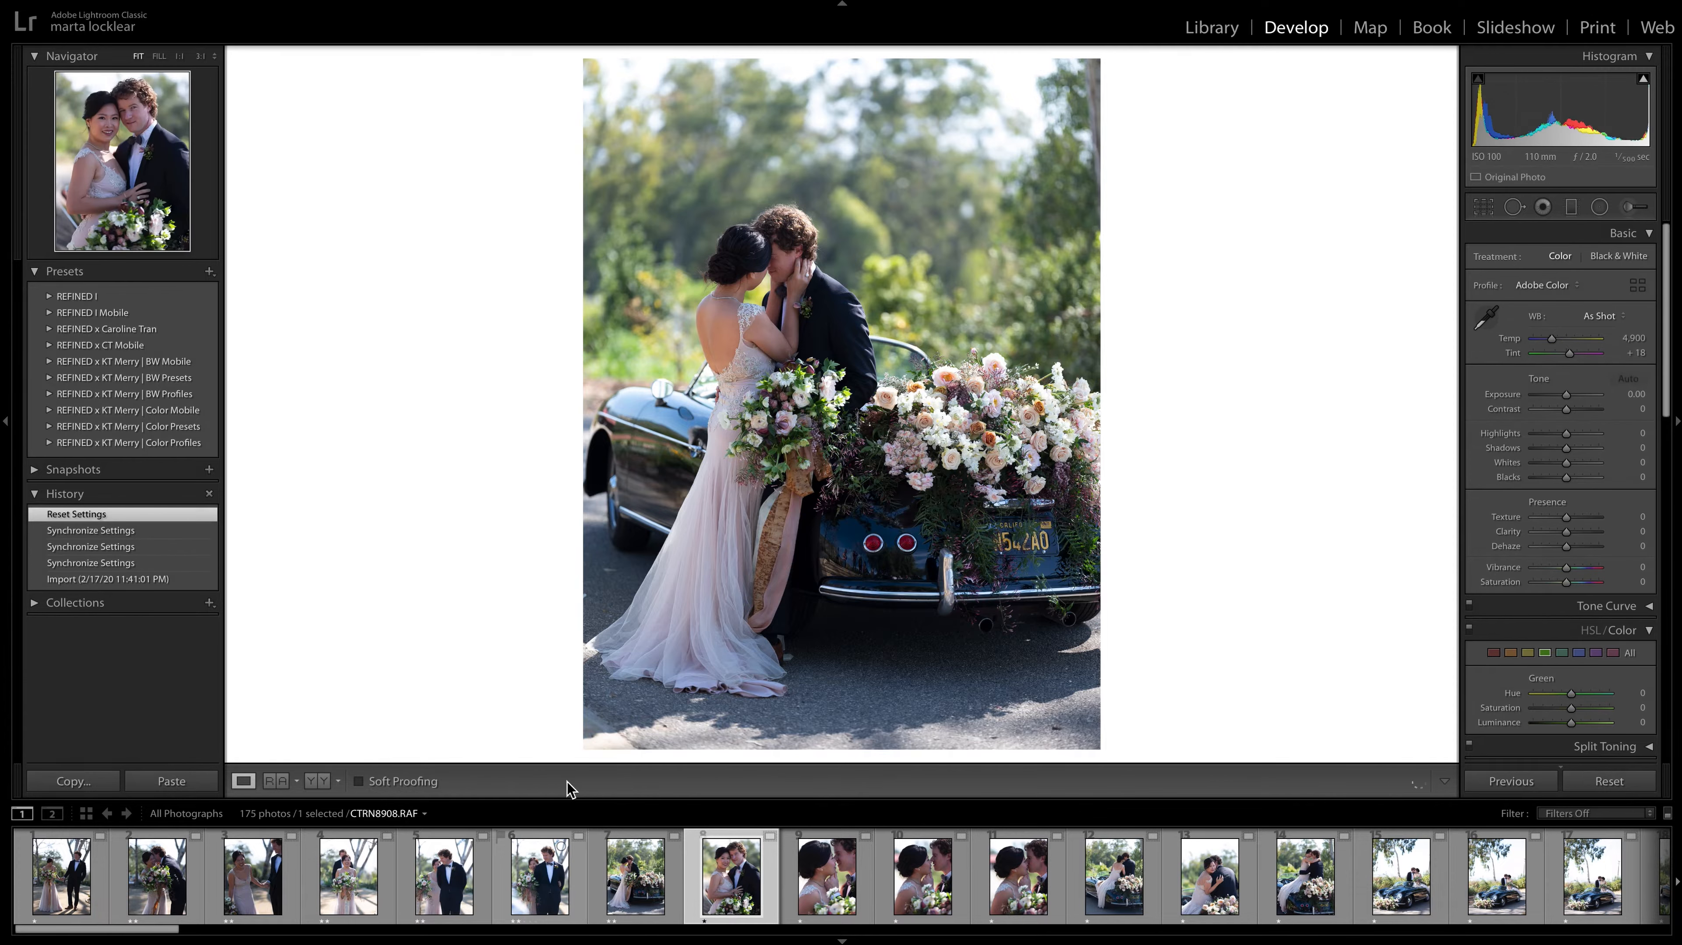
{"action": "key", "text": "2"}
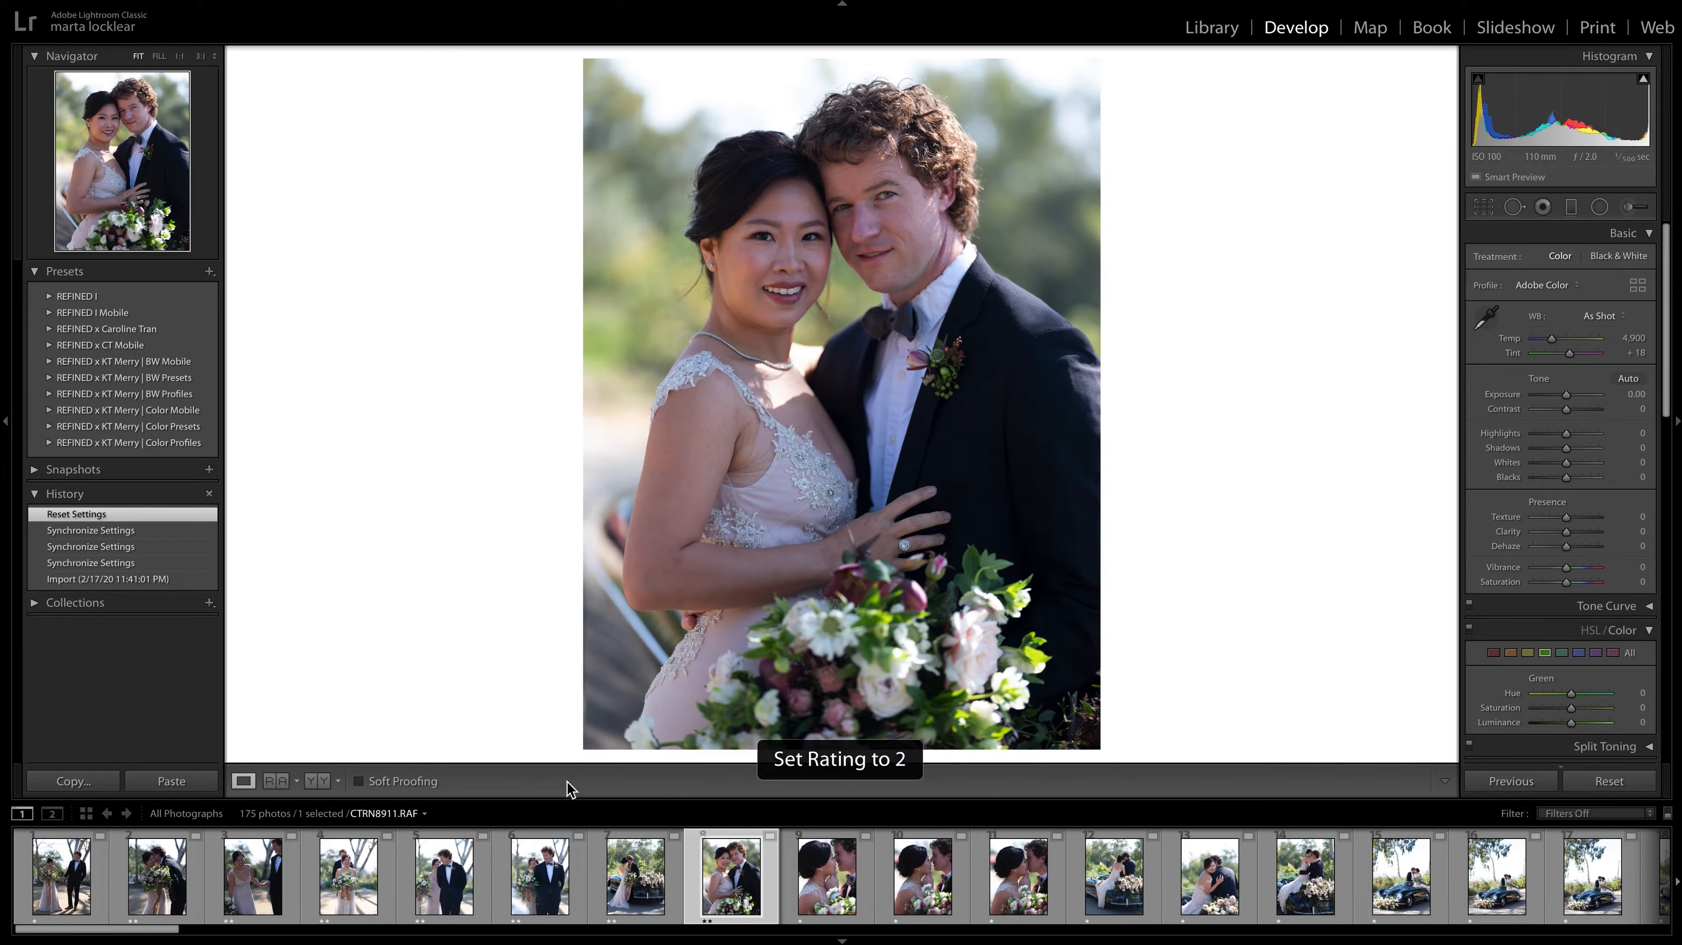
Compare the similar close-ups of the couple about to kiss, and the neighbouring shots of them embracing on the flower-covered car.
{"action": "key", "text": "Right"}
{"action": "key", "text": "Right"}
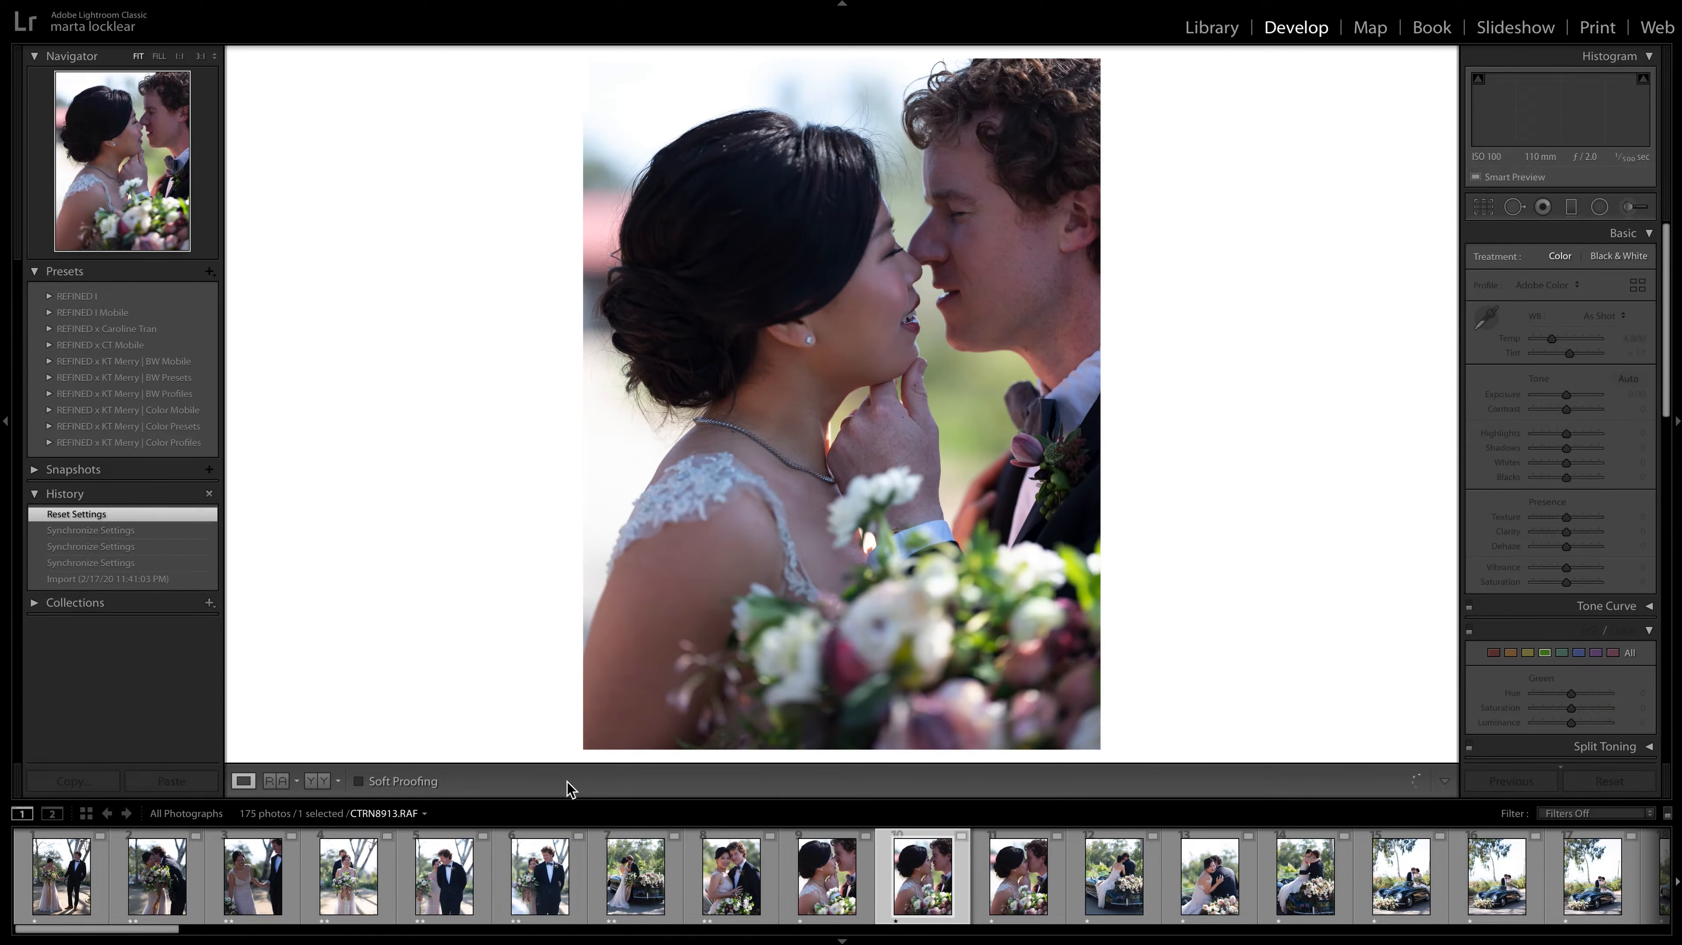
{"action": "key", "text": "Right"}
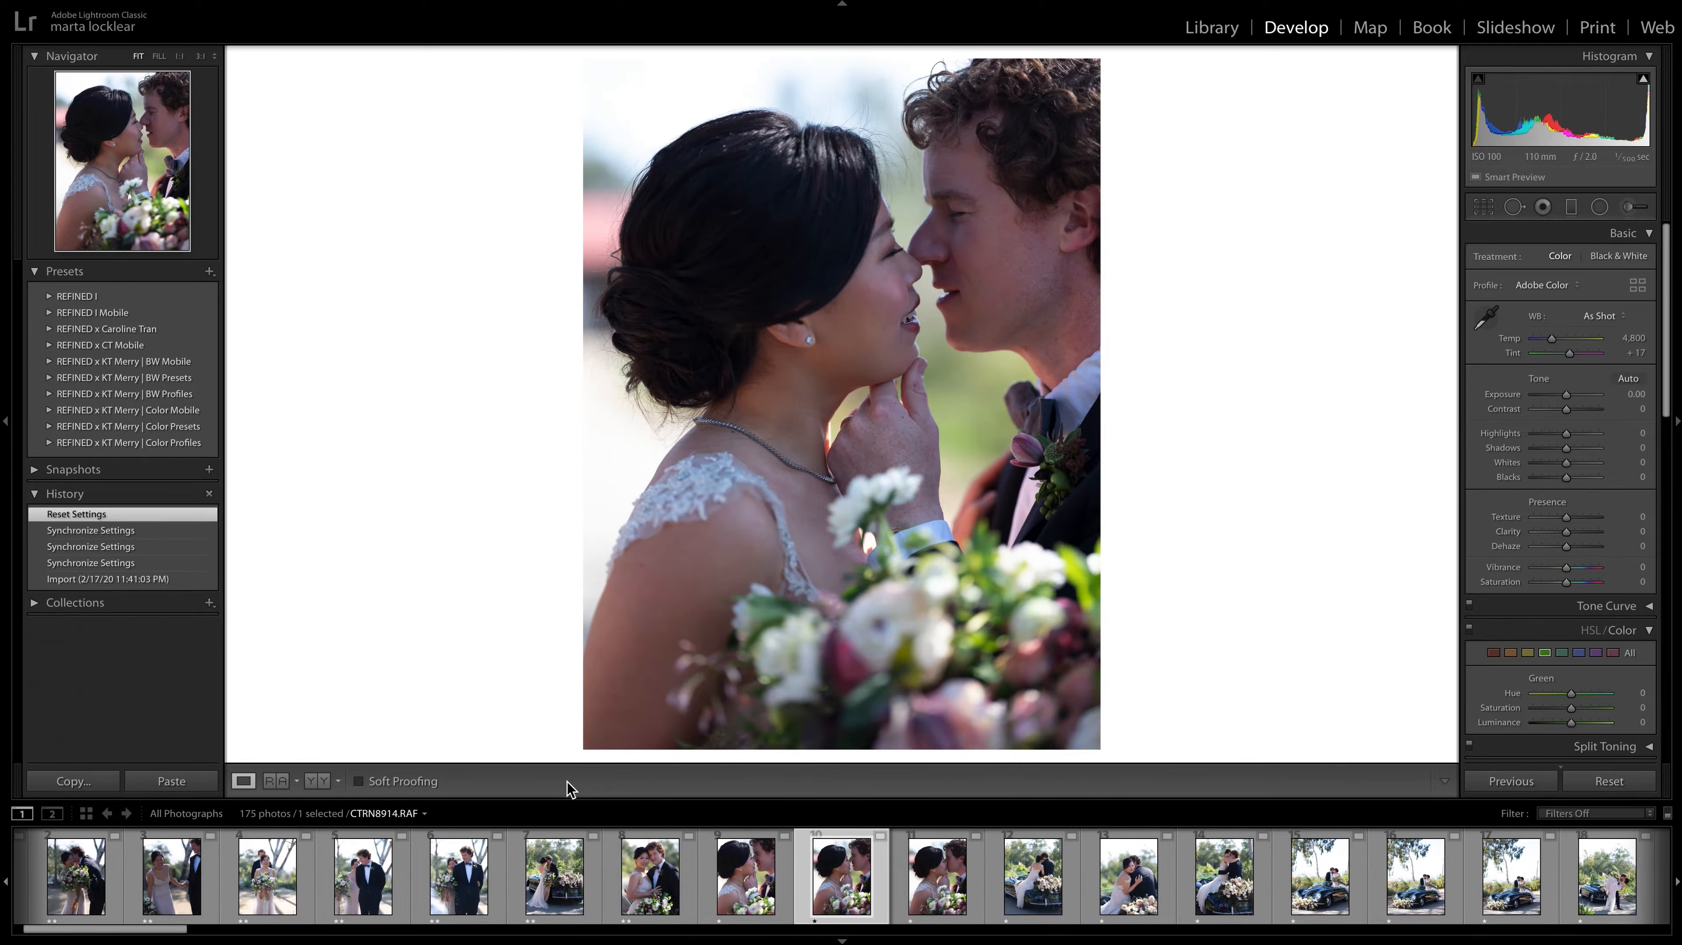
{"action": "key", "text": "Left"}
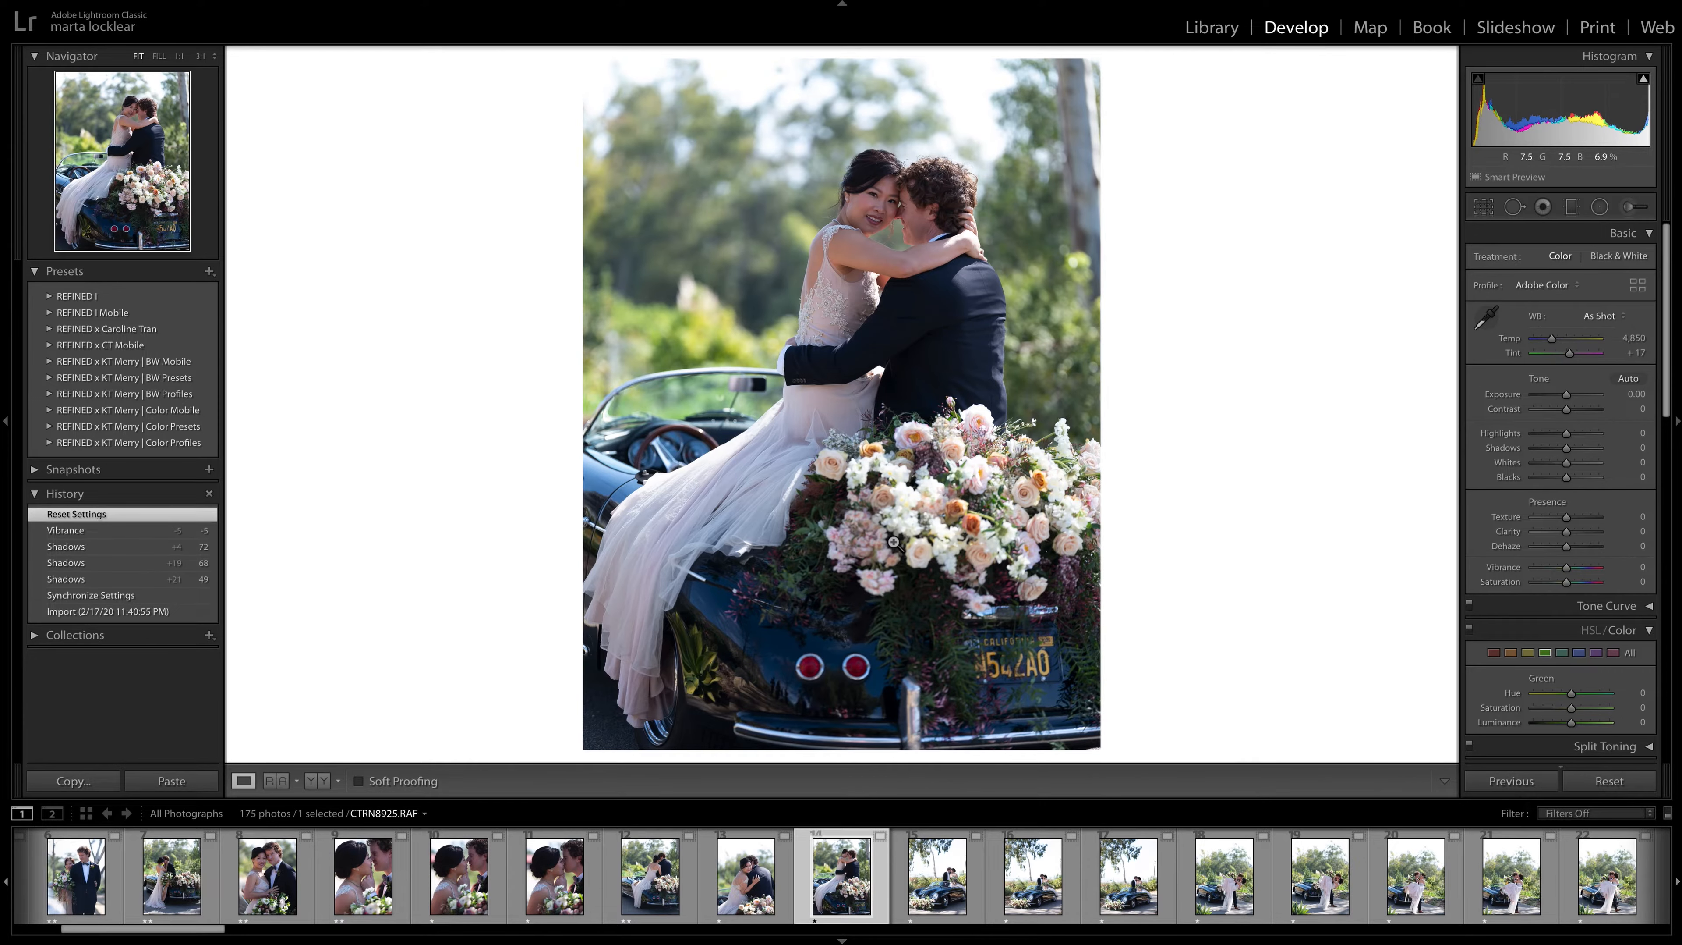
{"action": "key", "text": "Right"}
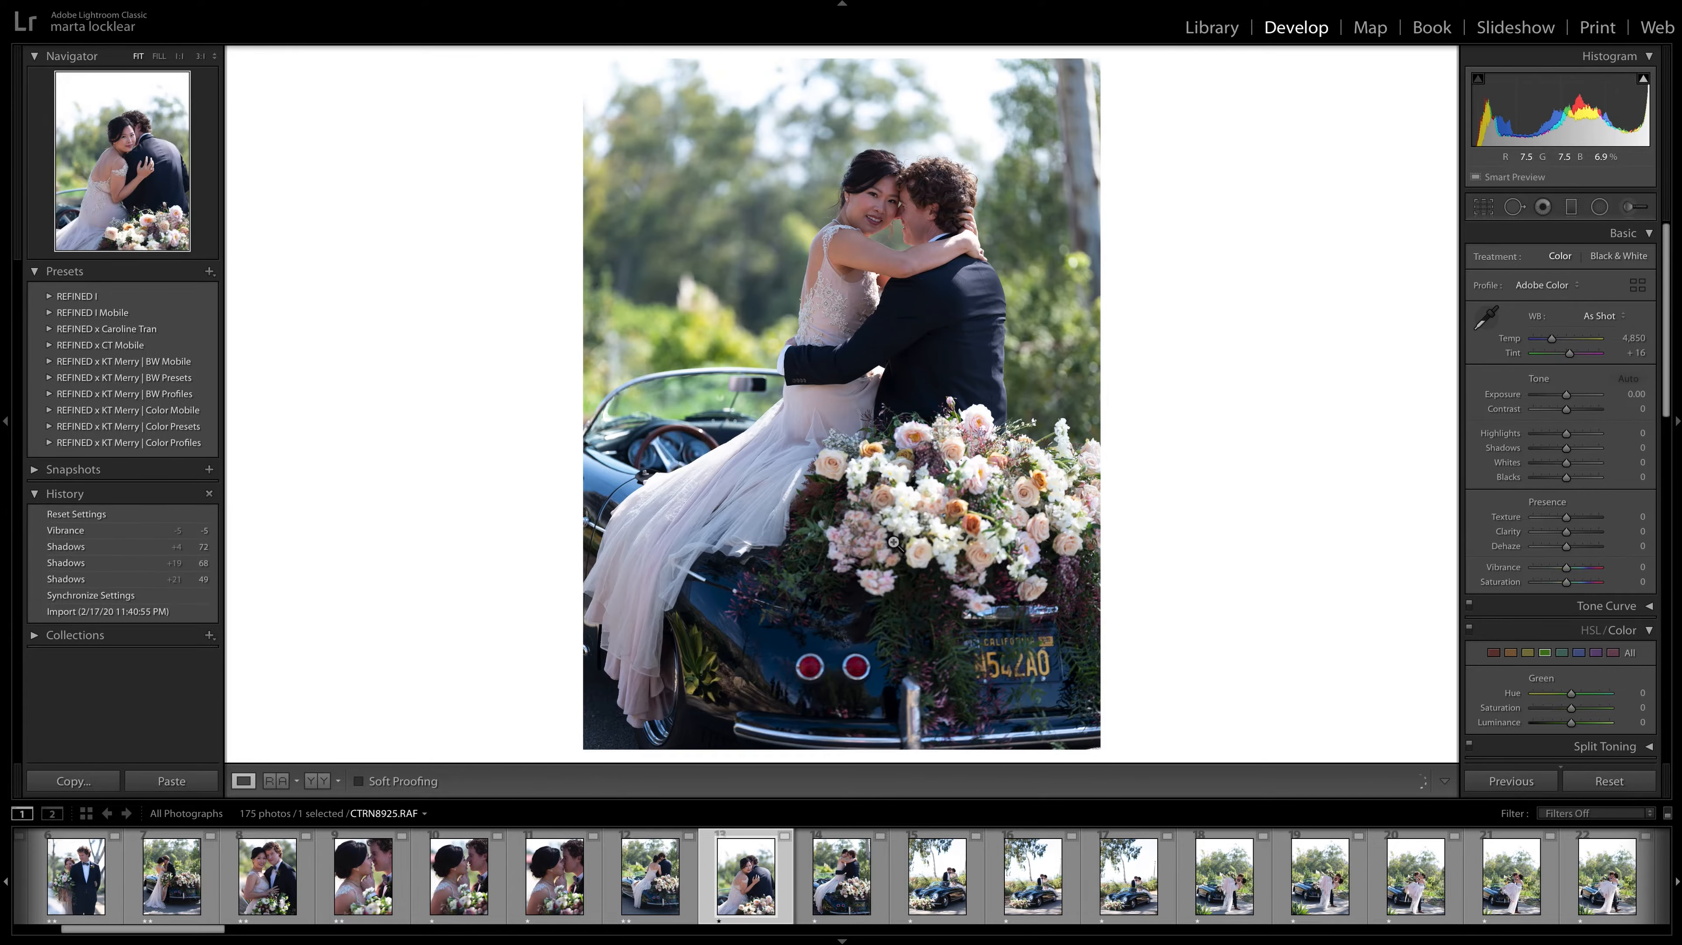
{"action": "key", "text": "Right"}
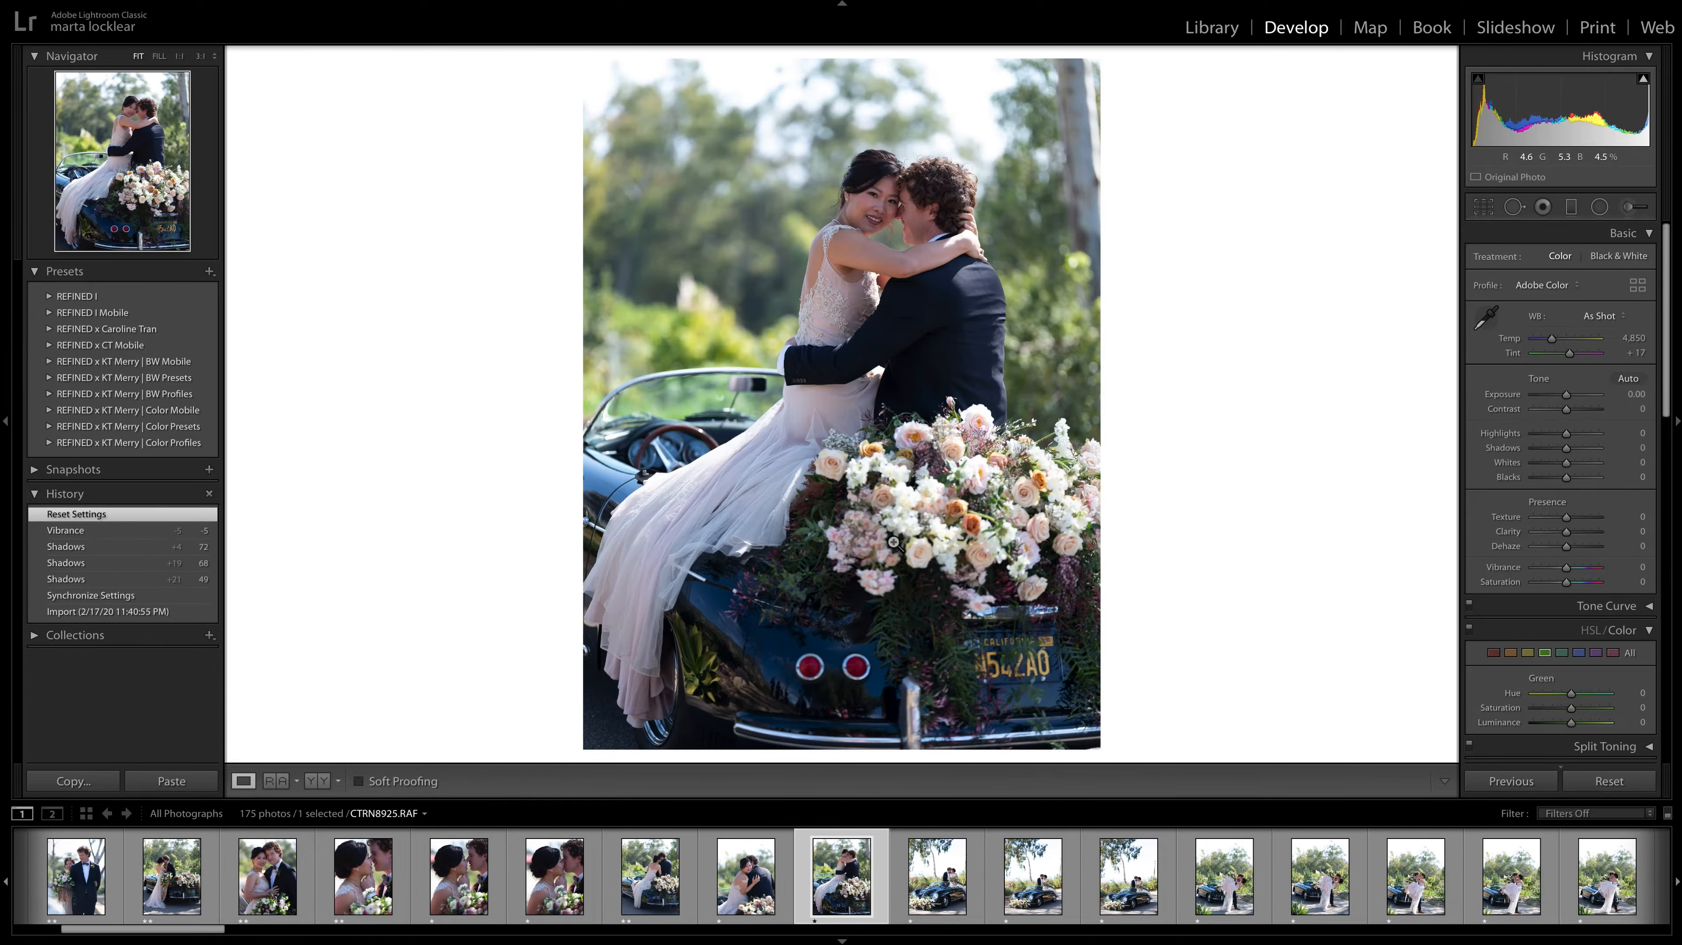
{"action": "key", "text": "Left"}
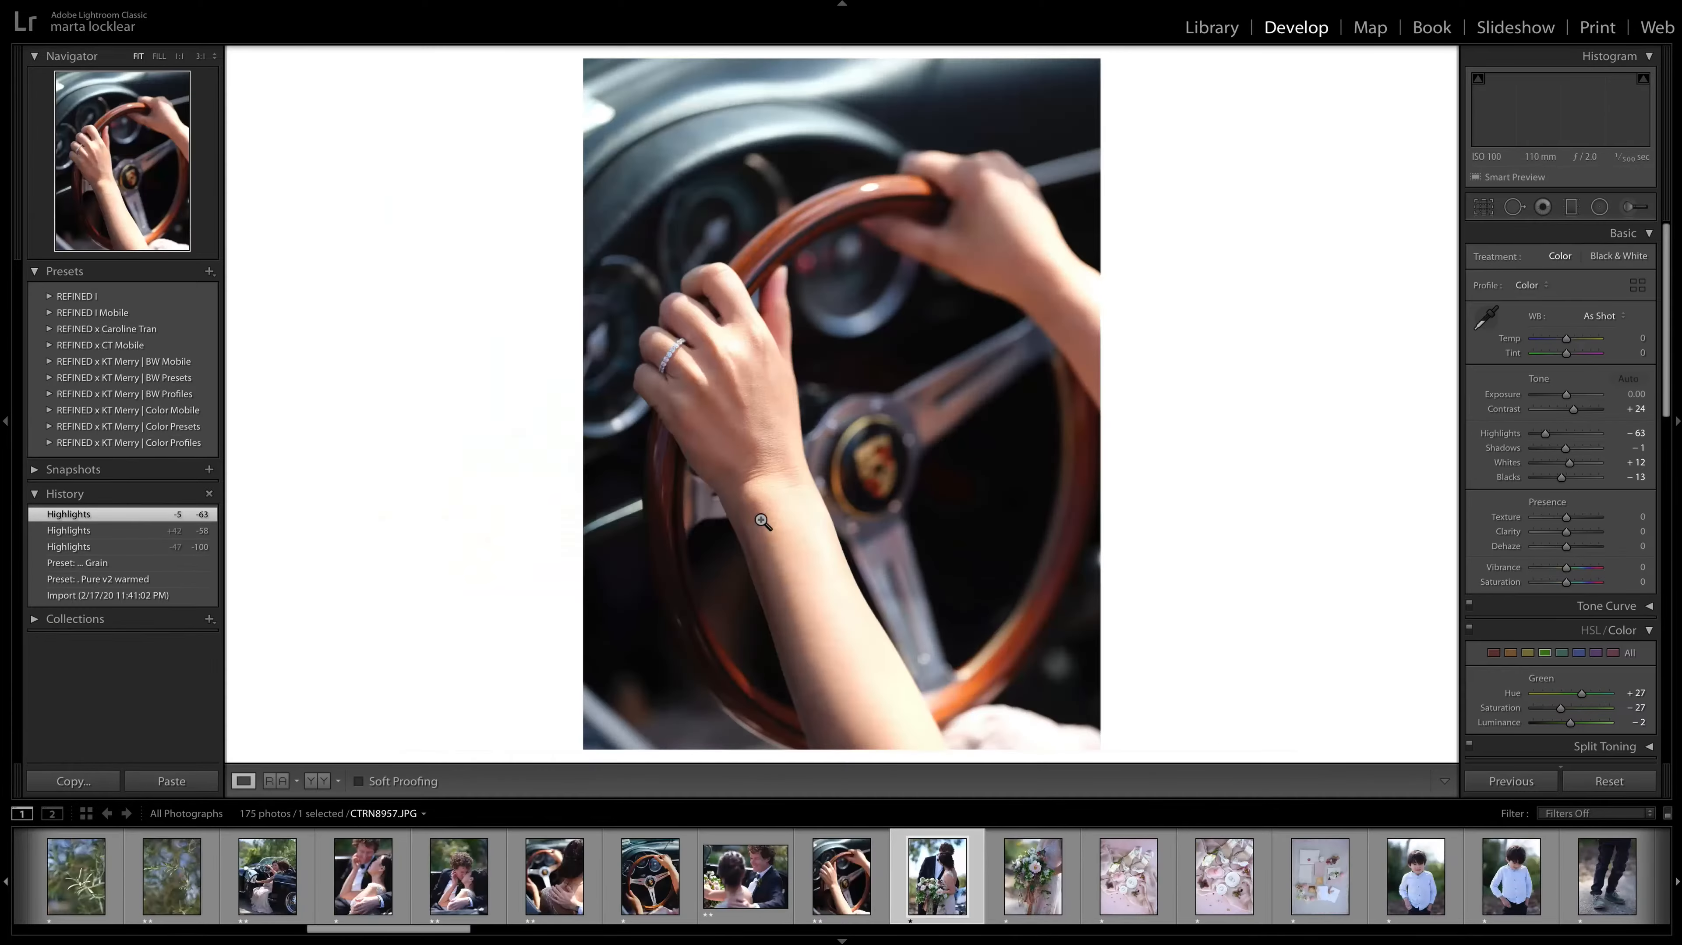
Compare CTRN8964.JPG with the bouquet close-up CTRN8965.JPG and give the bouquet close-up a two-star rating.
{"action": "key", "text": "Right"}
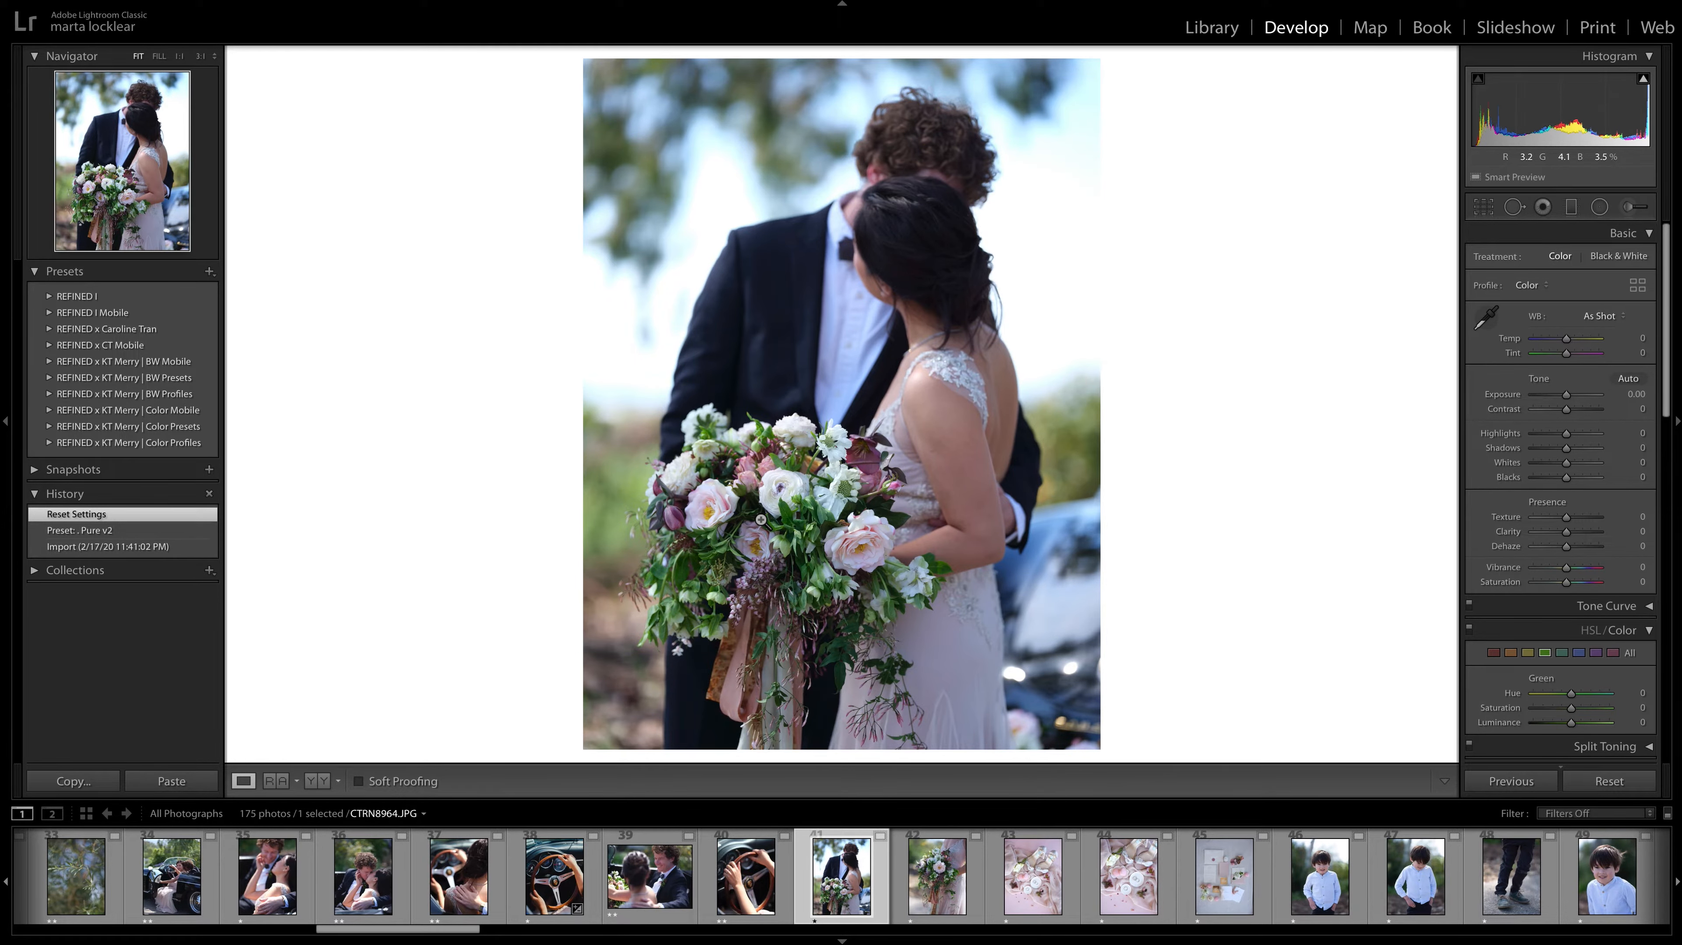
{"action": "key", "text": "Right"}
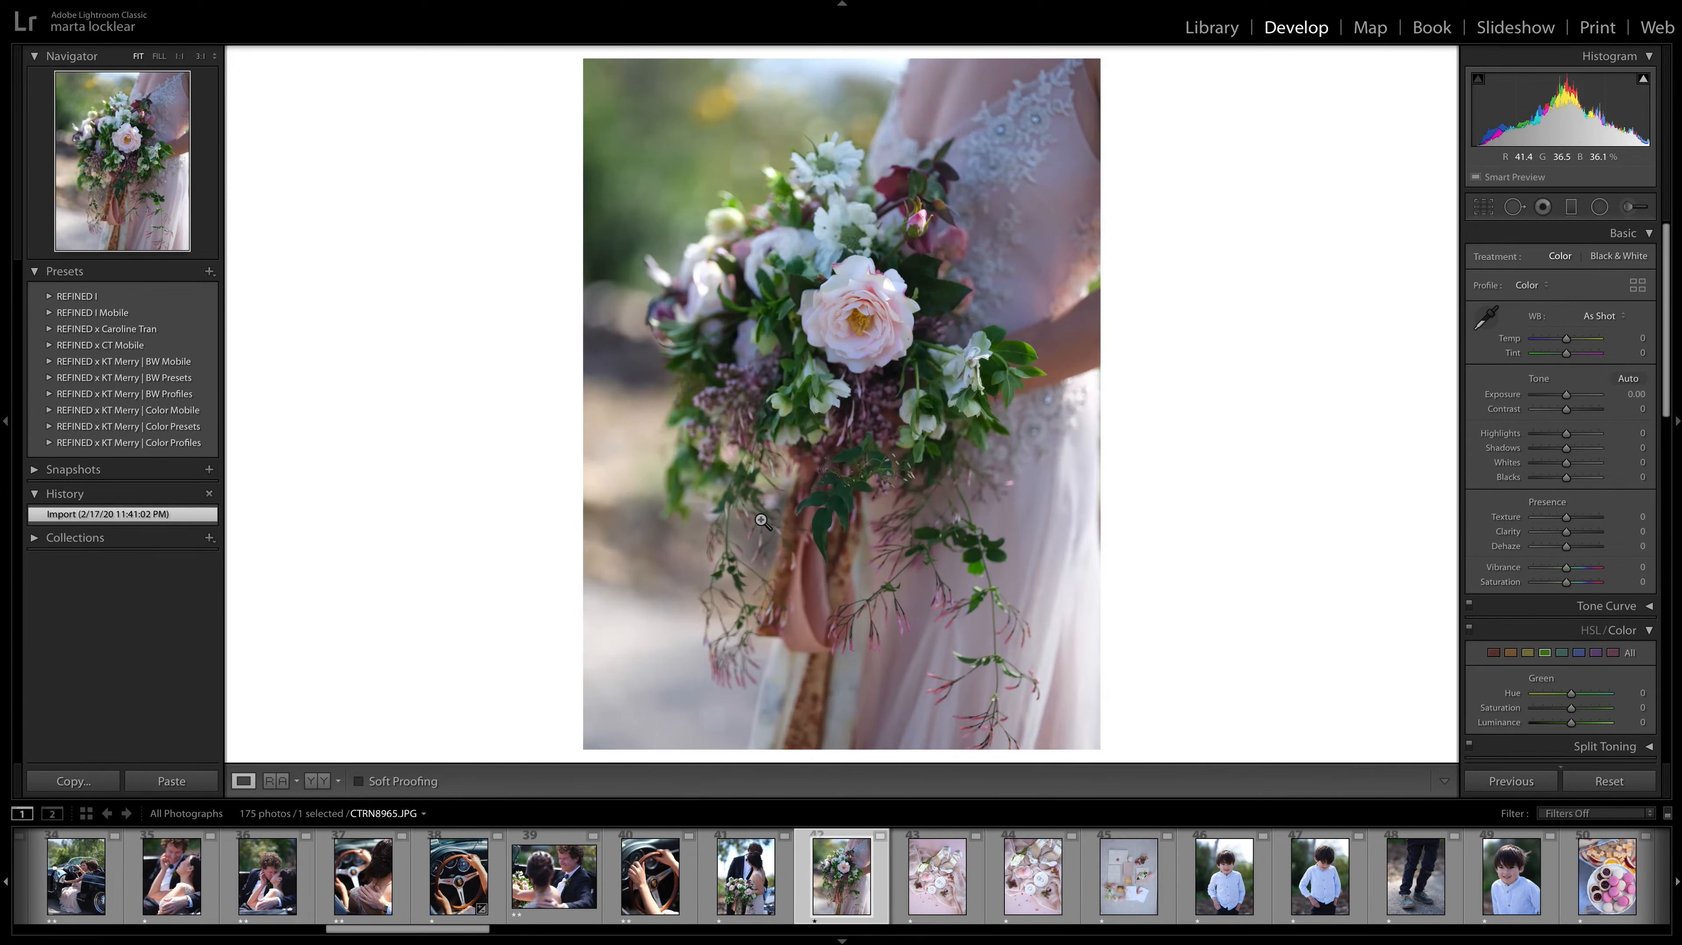
{"action": "key", "text": "Left"}
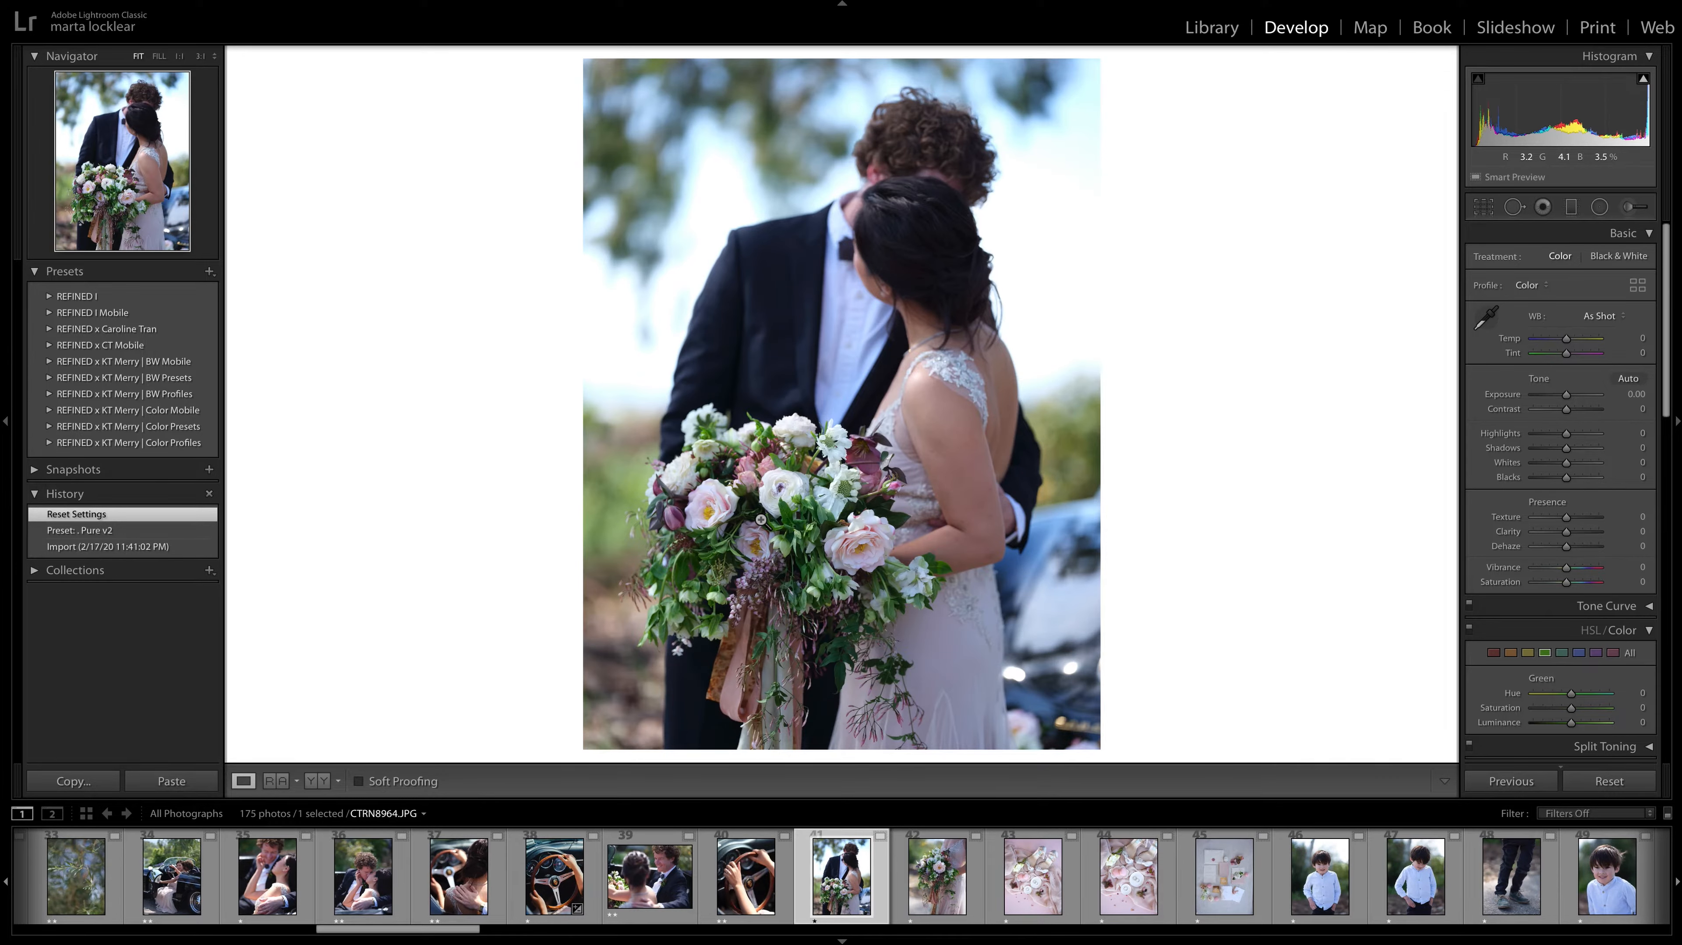
{"action": "key", "text": "Right"}
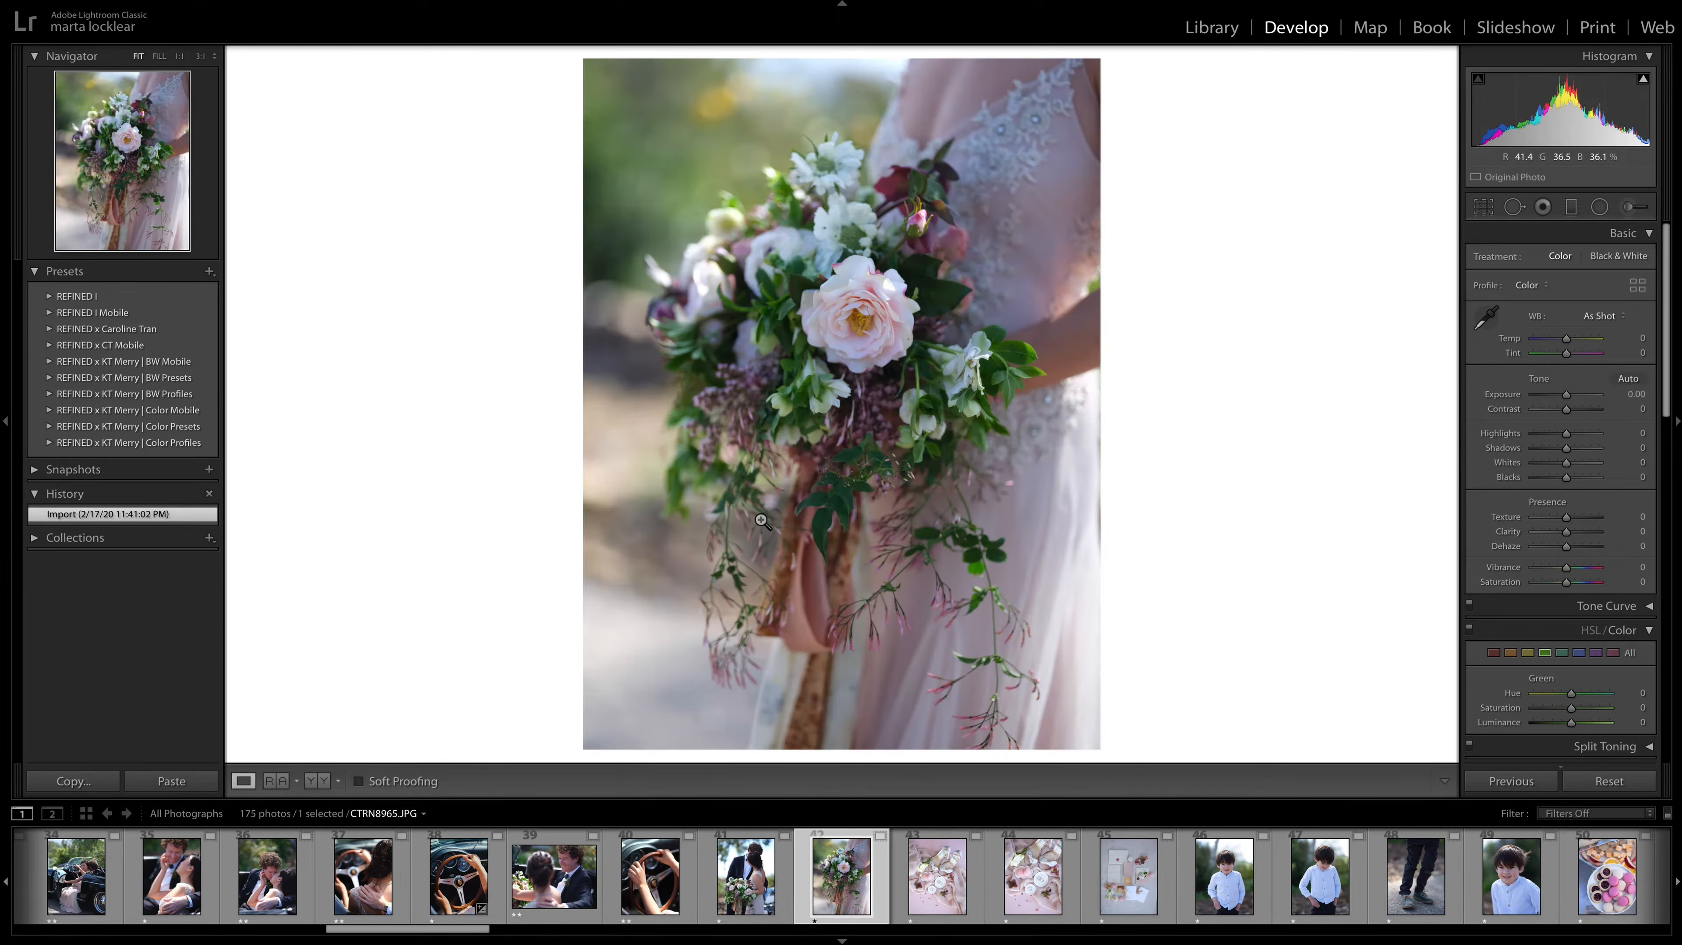
{"action": "key", "text": "2"}
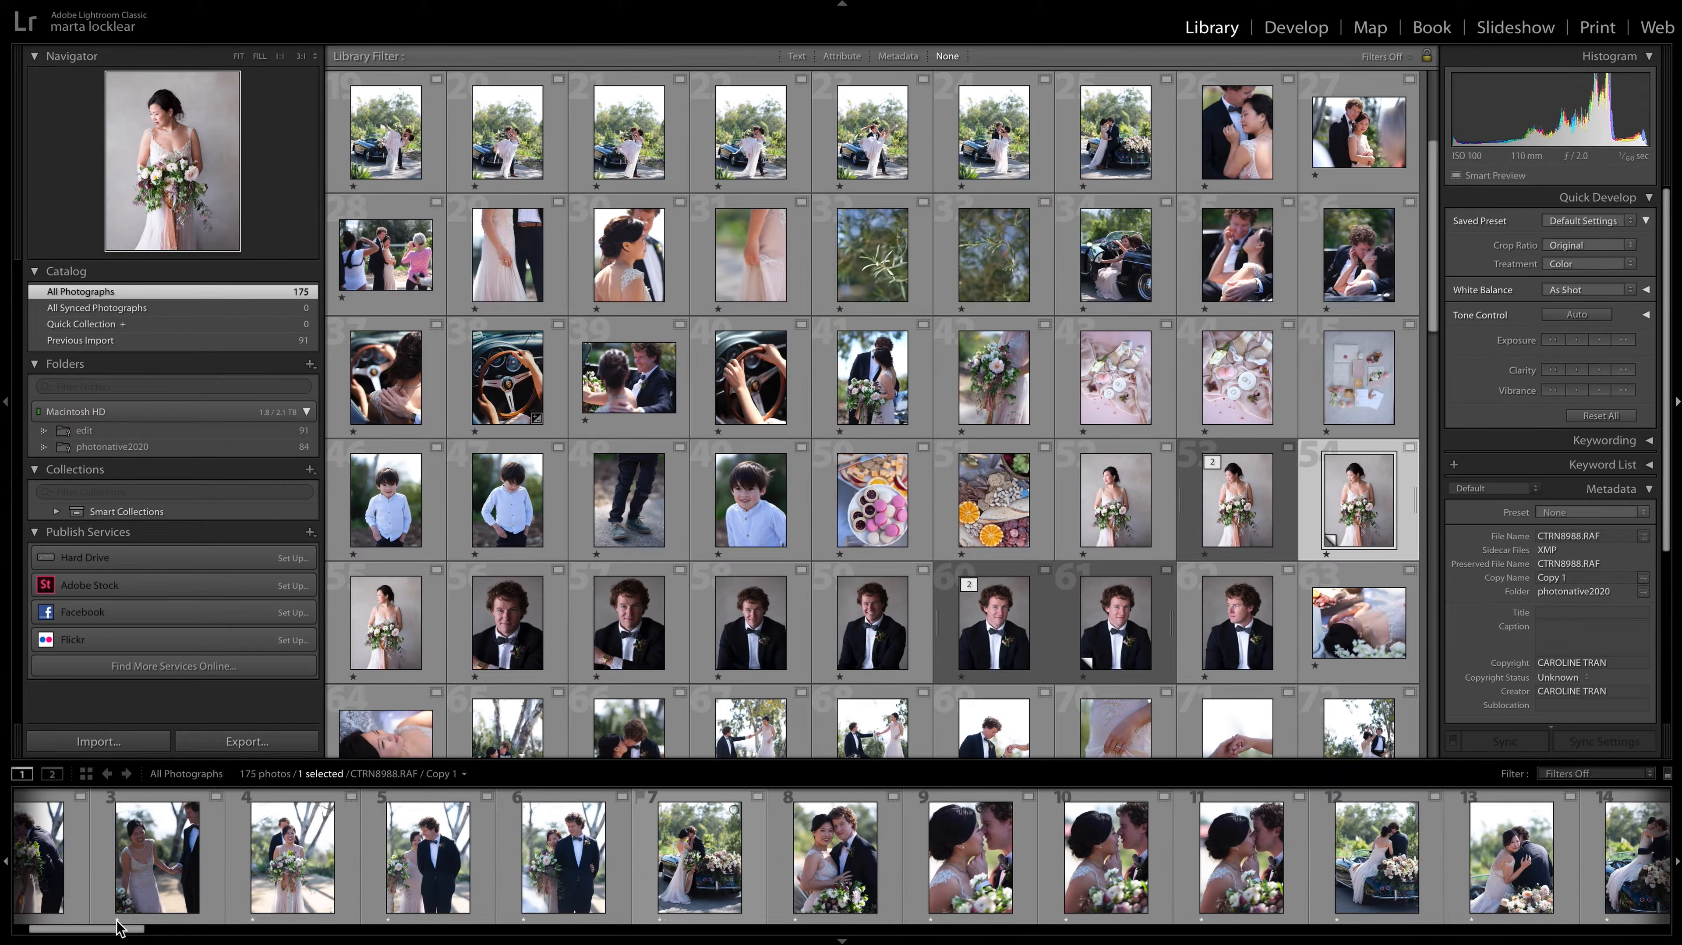
Look through the thumbnails of the whole catalog in the Library grid to survey the one-star selection.
{"action": "left_click_drag", "start_coordinate": [126, 934], "coordinate": [168, 935]}
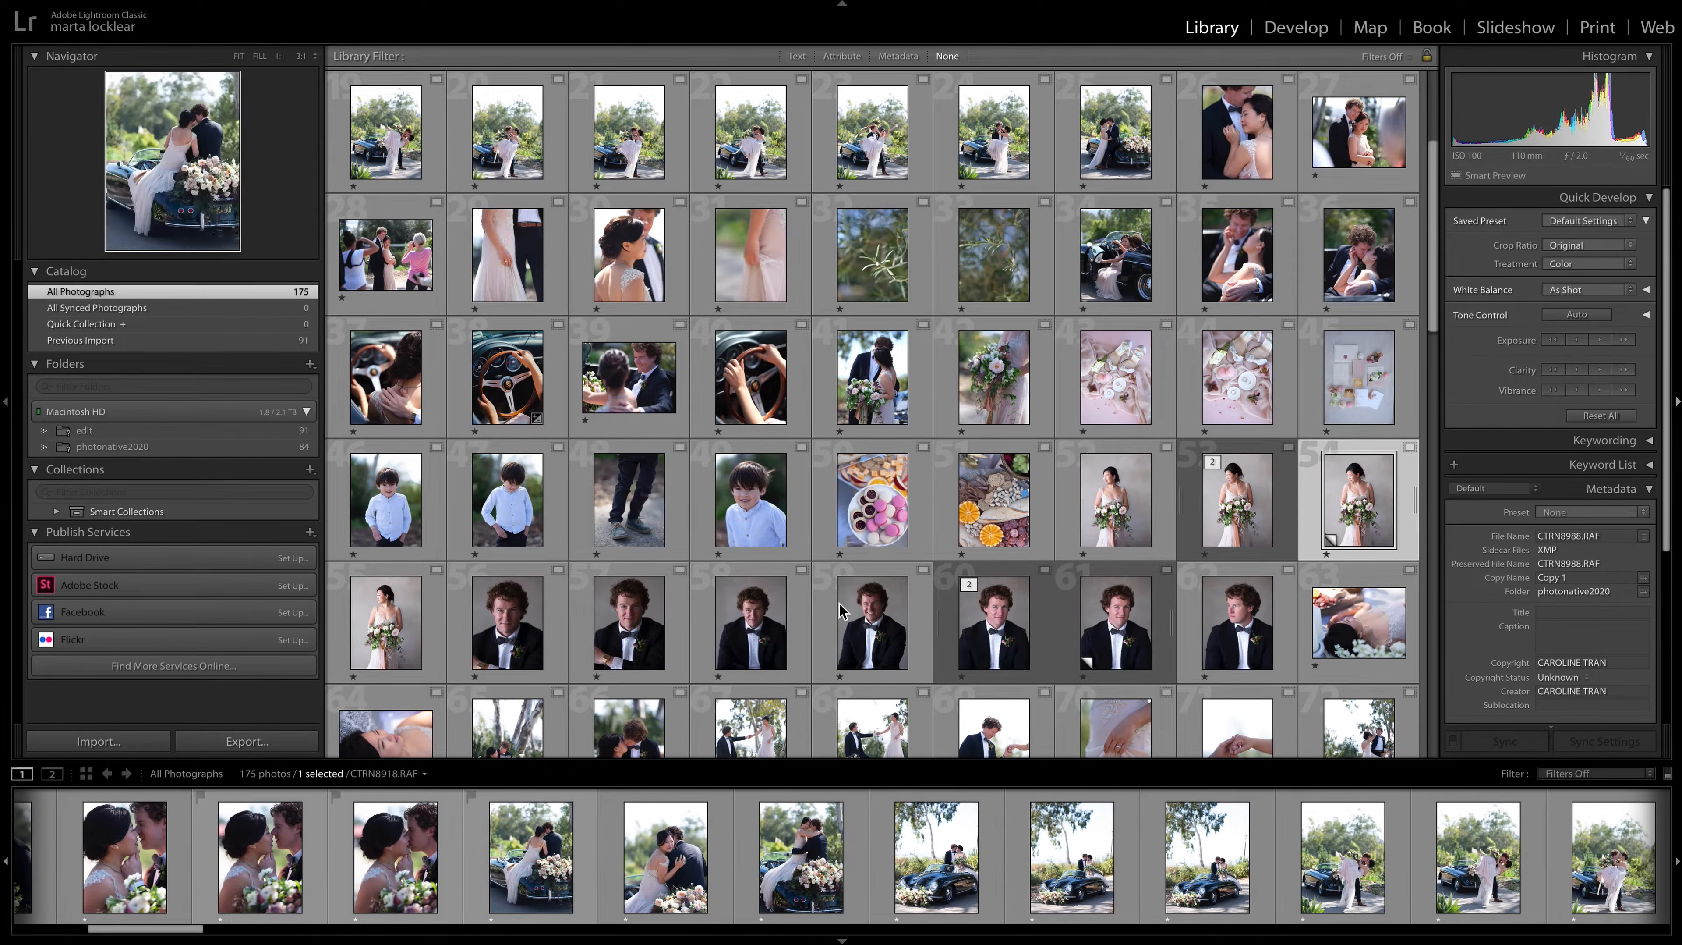
{"action": "scroll", "coordinate": [969, 335], "scroll_direction": "down", "scroll_amount": 8}
{"action": "scroll", "coordinate": [969, 327], "scroll_direction": "up", "scroll_amount": 5}
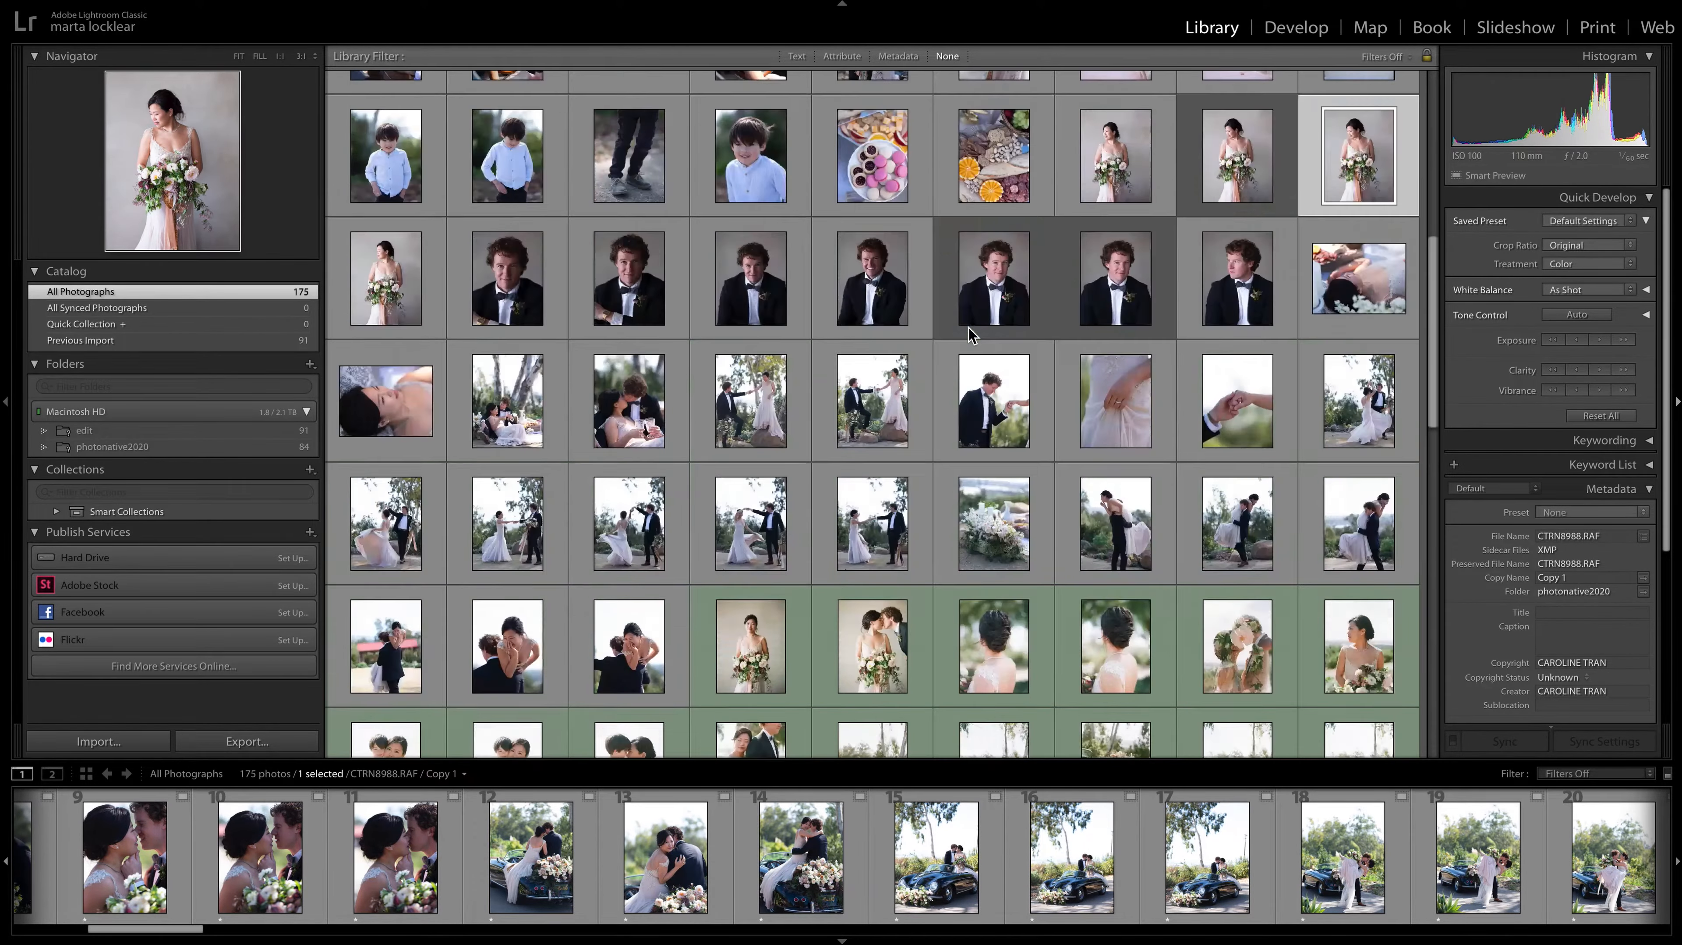
{"action": "scroll", "coordinate": [807, 692], "scroll_direction": "up", "scroll_amount": 6}
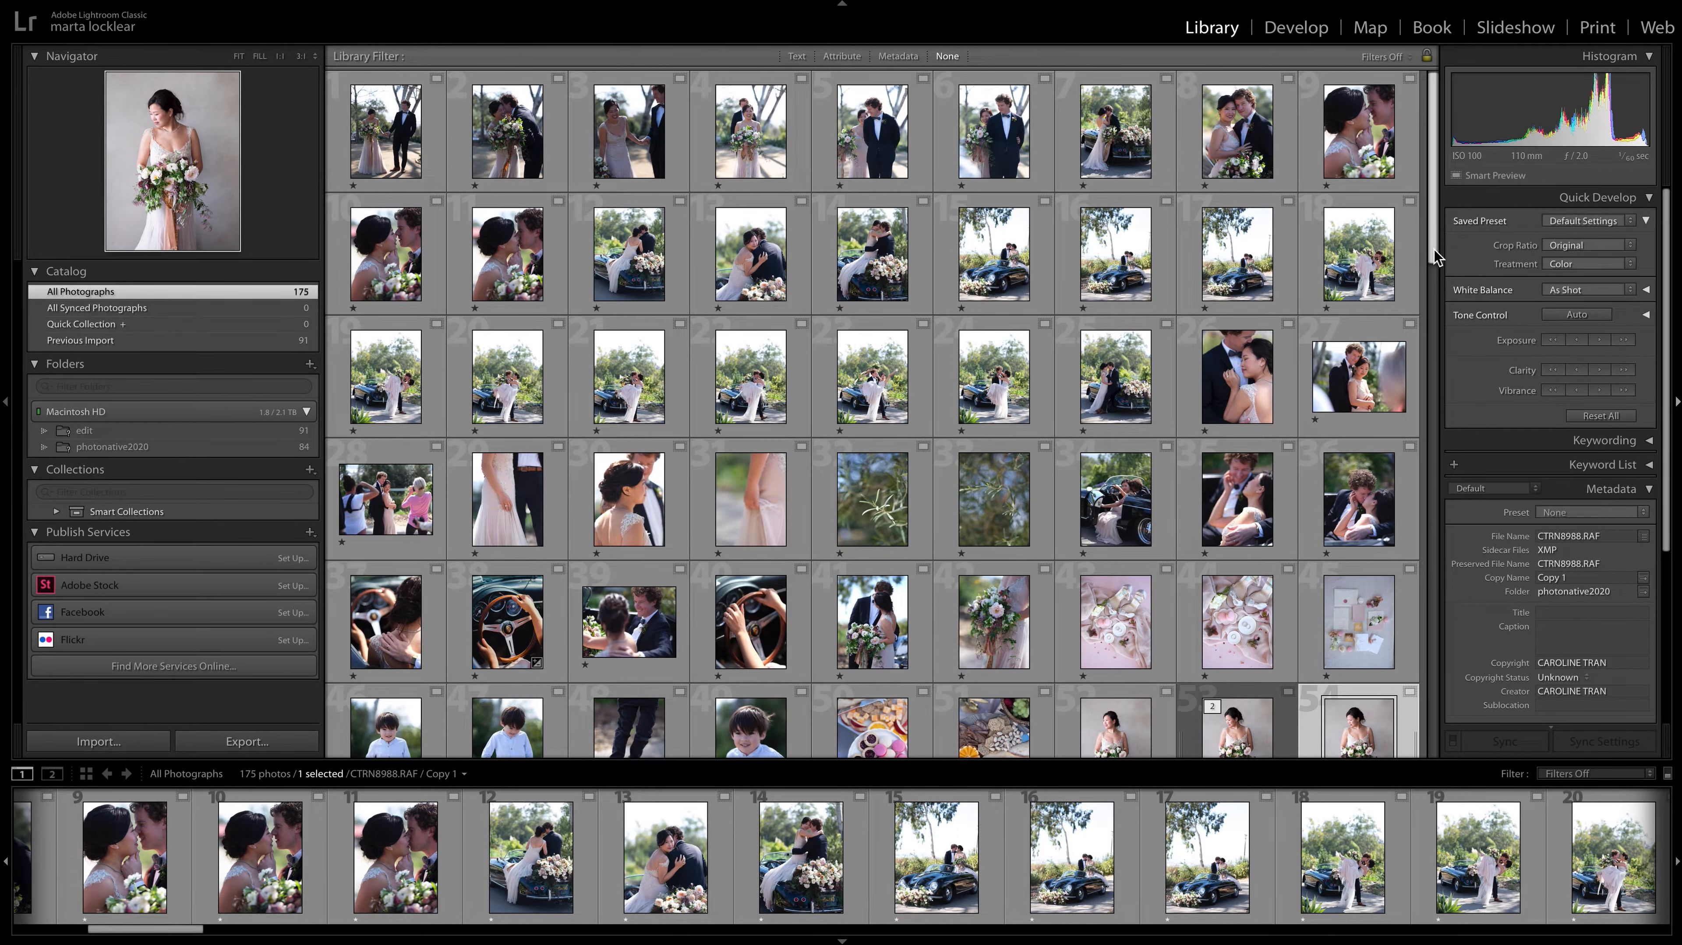
{"action": "left_click_drag", "start_coordinate": [1434, 251], "coordinate": [1434, 240]}
{"action": "left_click_drag", "start_coordinate": [1435, 237], "coordinate": [1426, 338]}
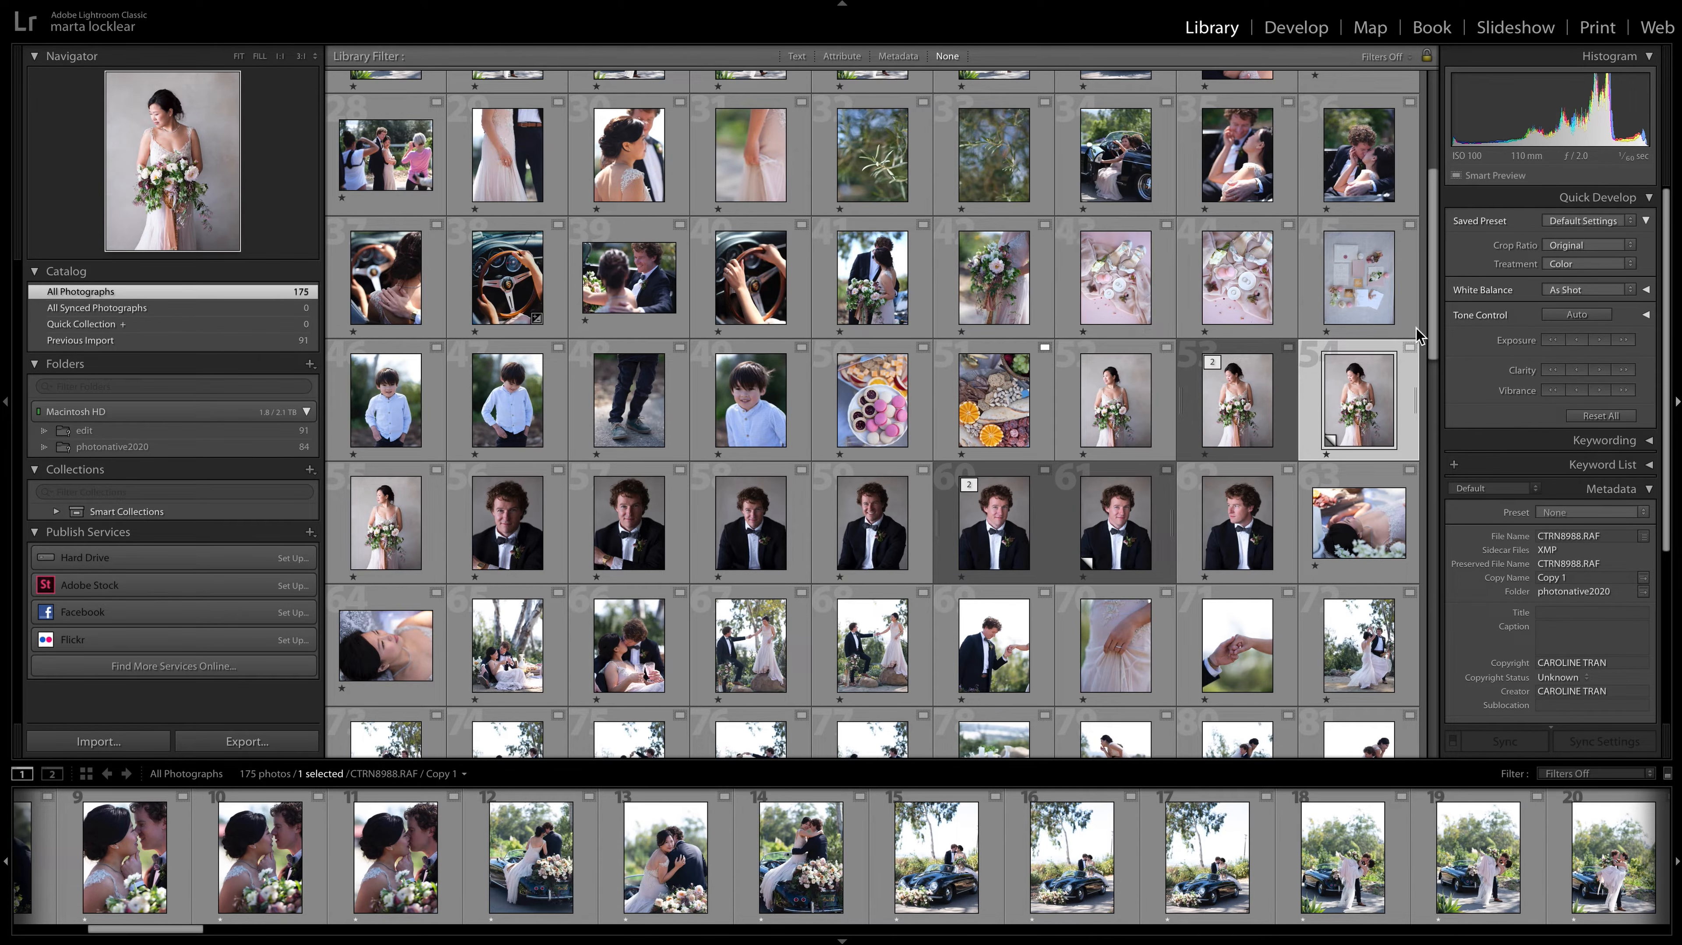
{"action": "left_click_drag", "start_coordinate": [1430, 279], "coordinate": [1434, 194]}
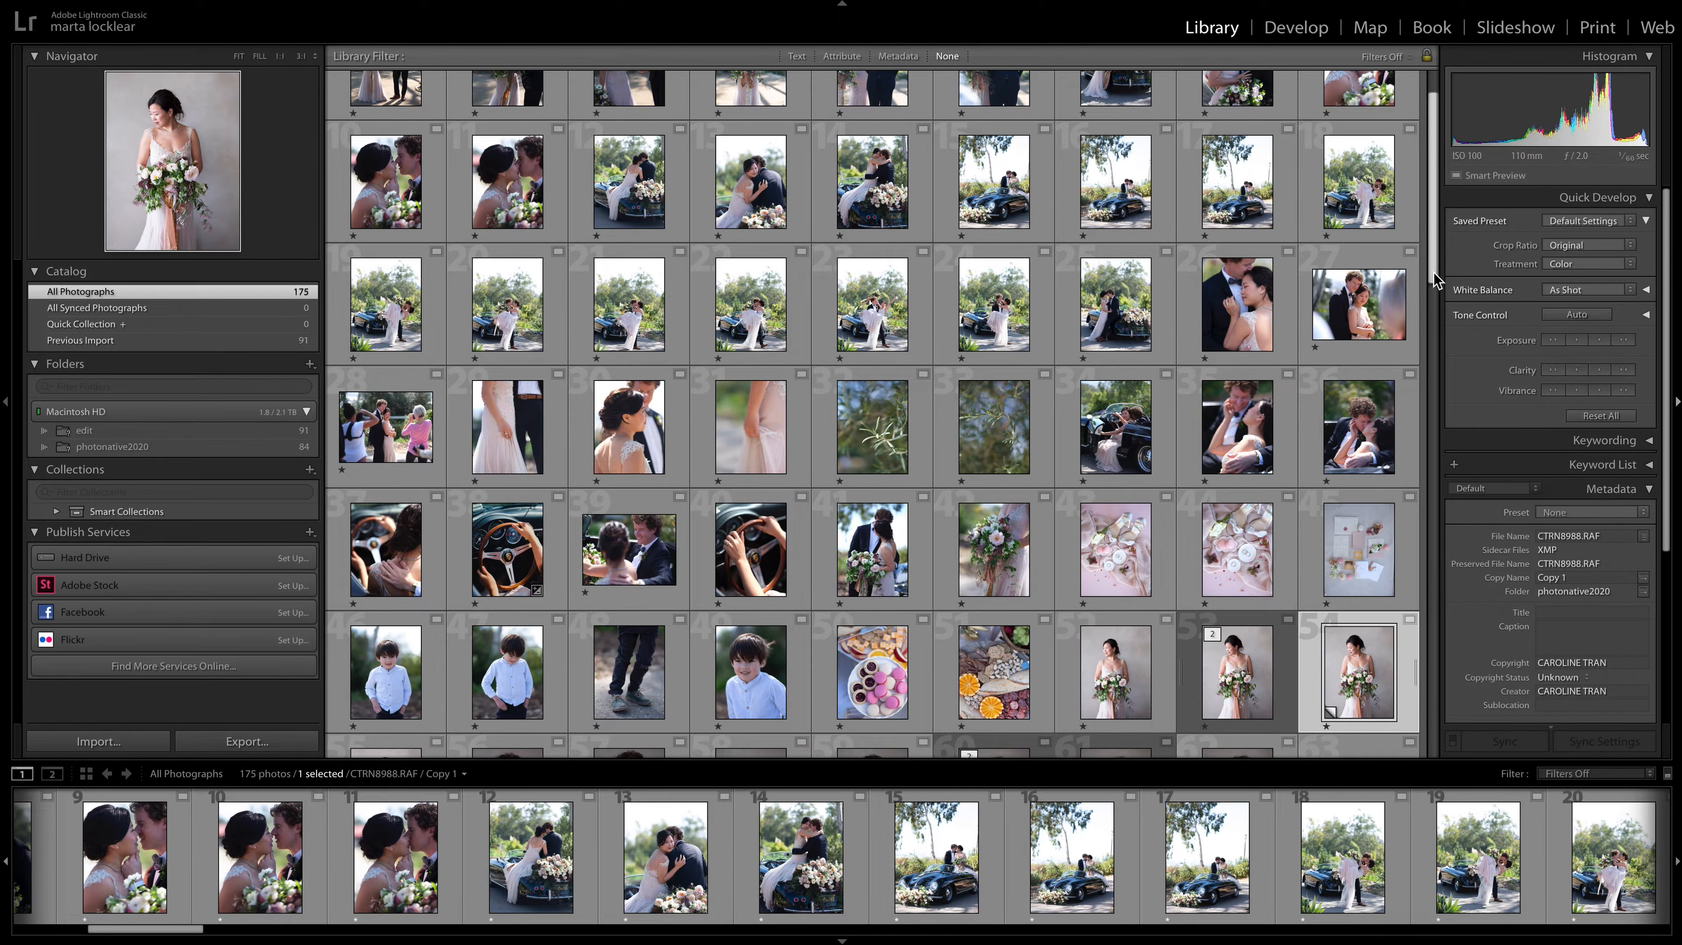
{"action": "scroll", "coordinate": [1435, 282], "scroll_direction": "up", "scroll_amount": 2}
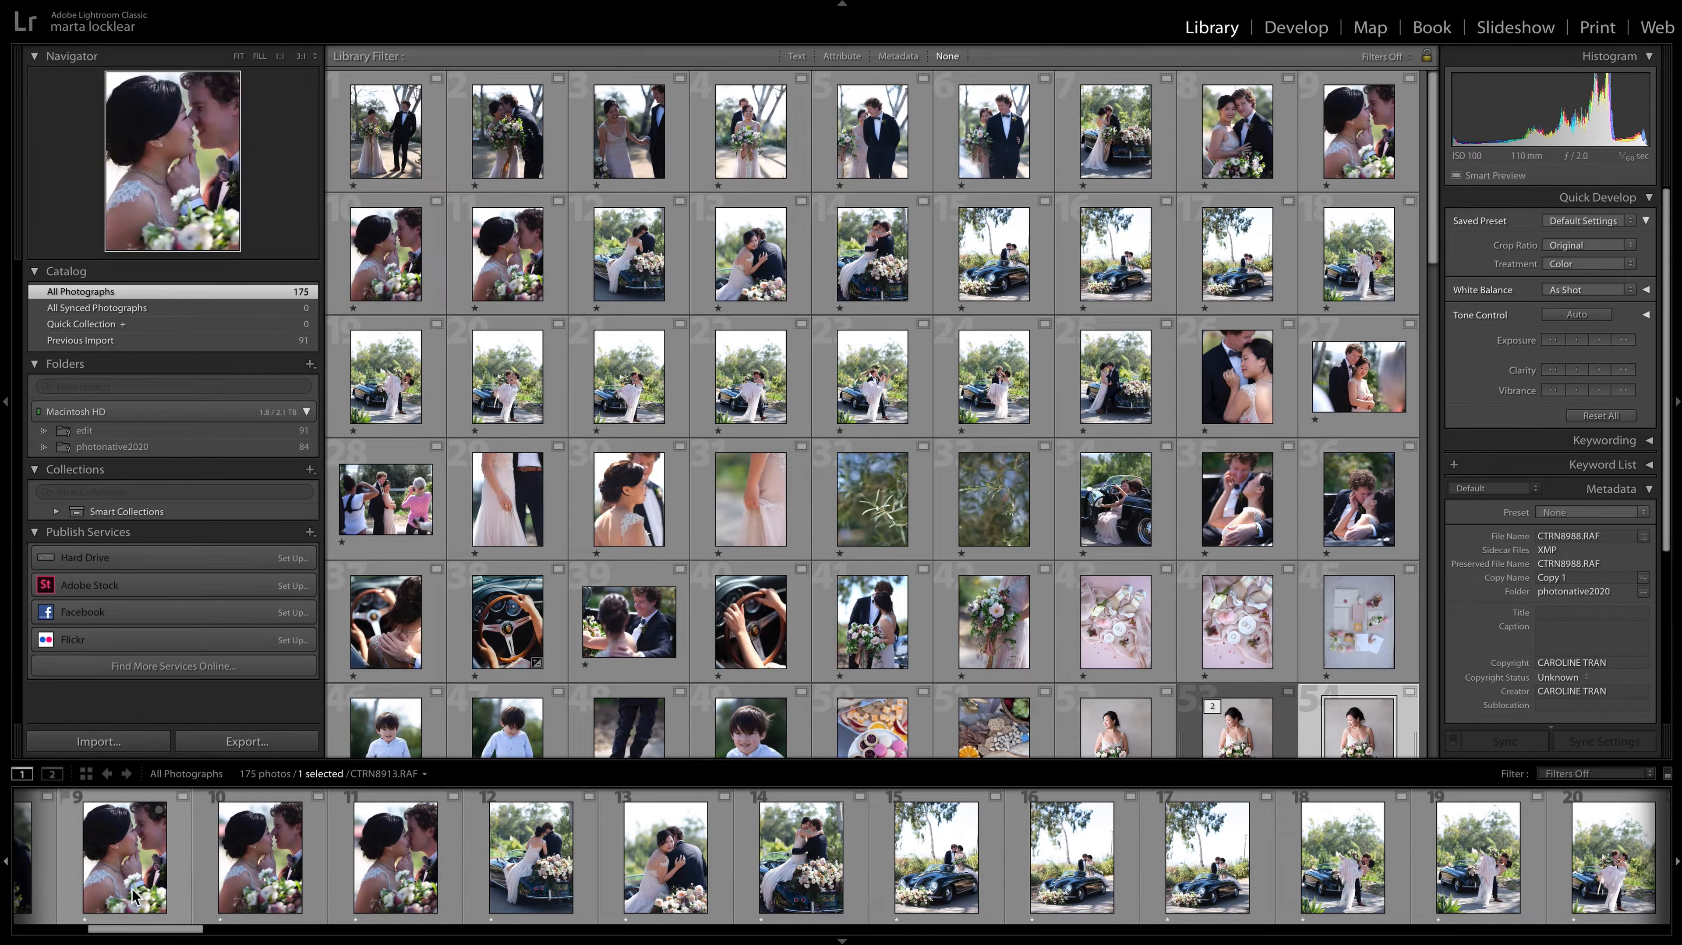
Open the catalog's first photo, CTRN8889.RAF, in the Develop module.
{"action": "left_click_drag", "start_coordinate": [193, 933], "coordinate": [44, 934]}
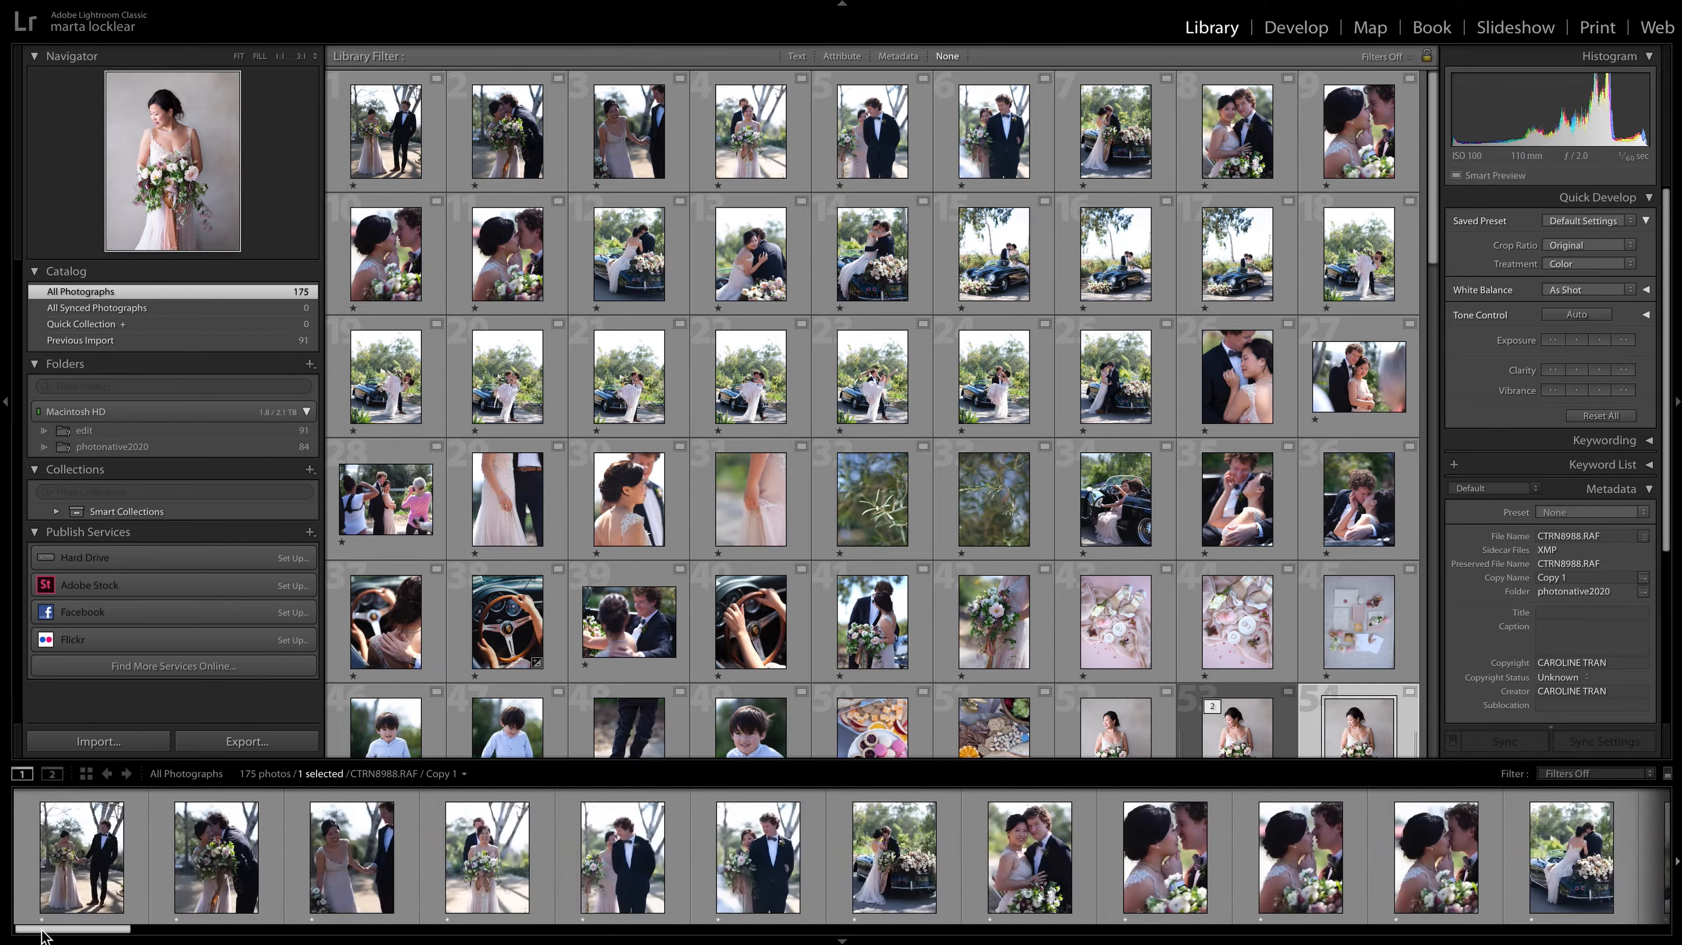
{"action": "left_click", "coordinate": [71, 855]}
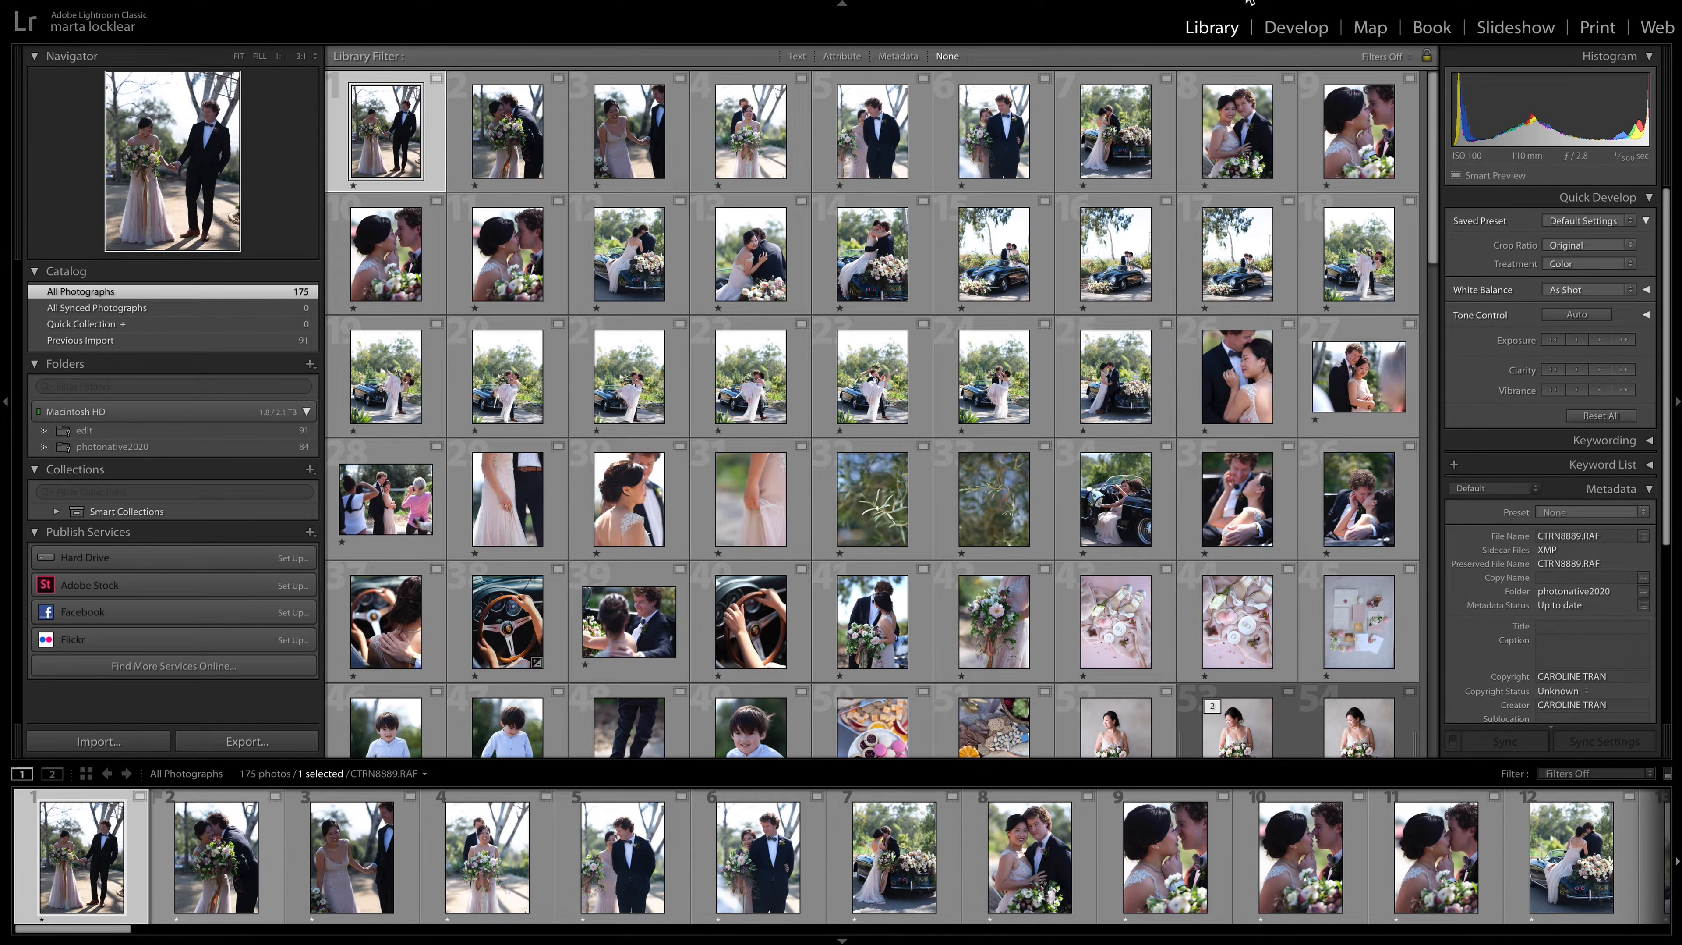
{"action": "left_click", "coordinate": [1293, 30]}
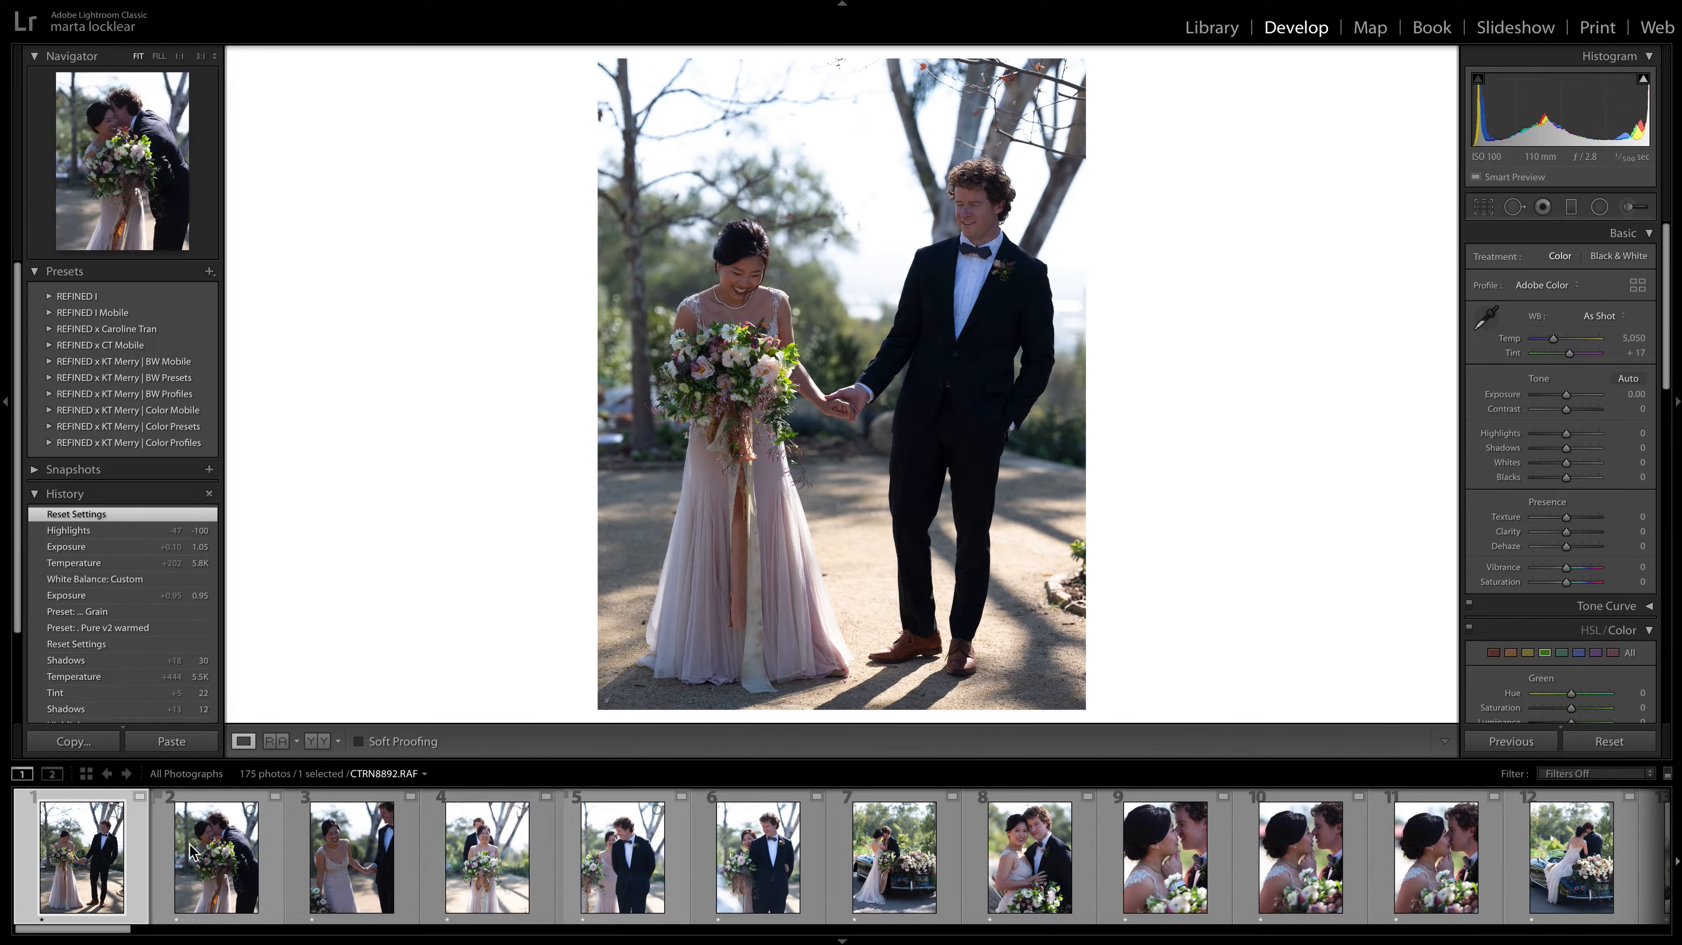
Reduce the filmstrip's height to enlarge the photo area, and return to the first photo, CTRN8889.RAF.
{"action": "left_click", "coordinate": [237, 844]}
{"action": "key", "text": "Right"}
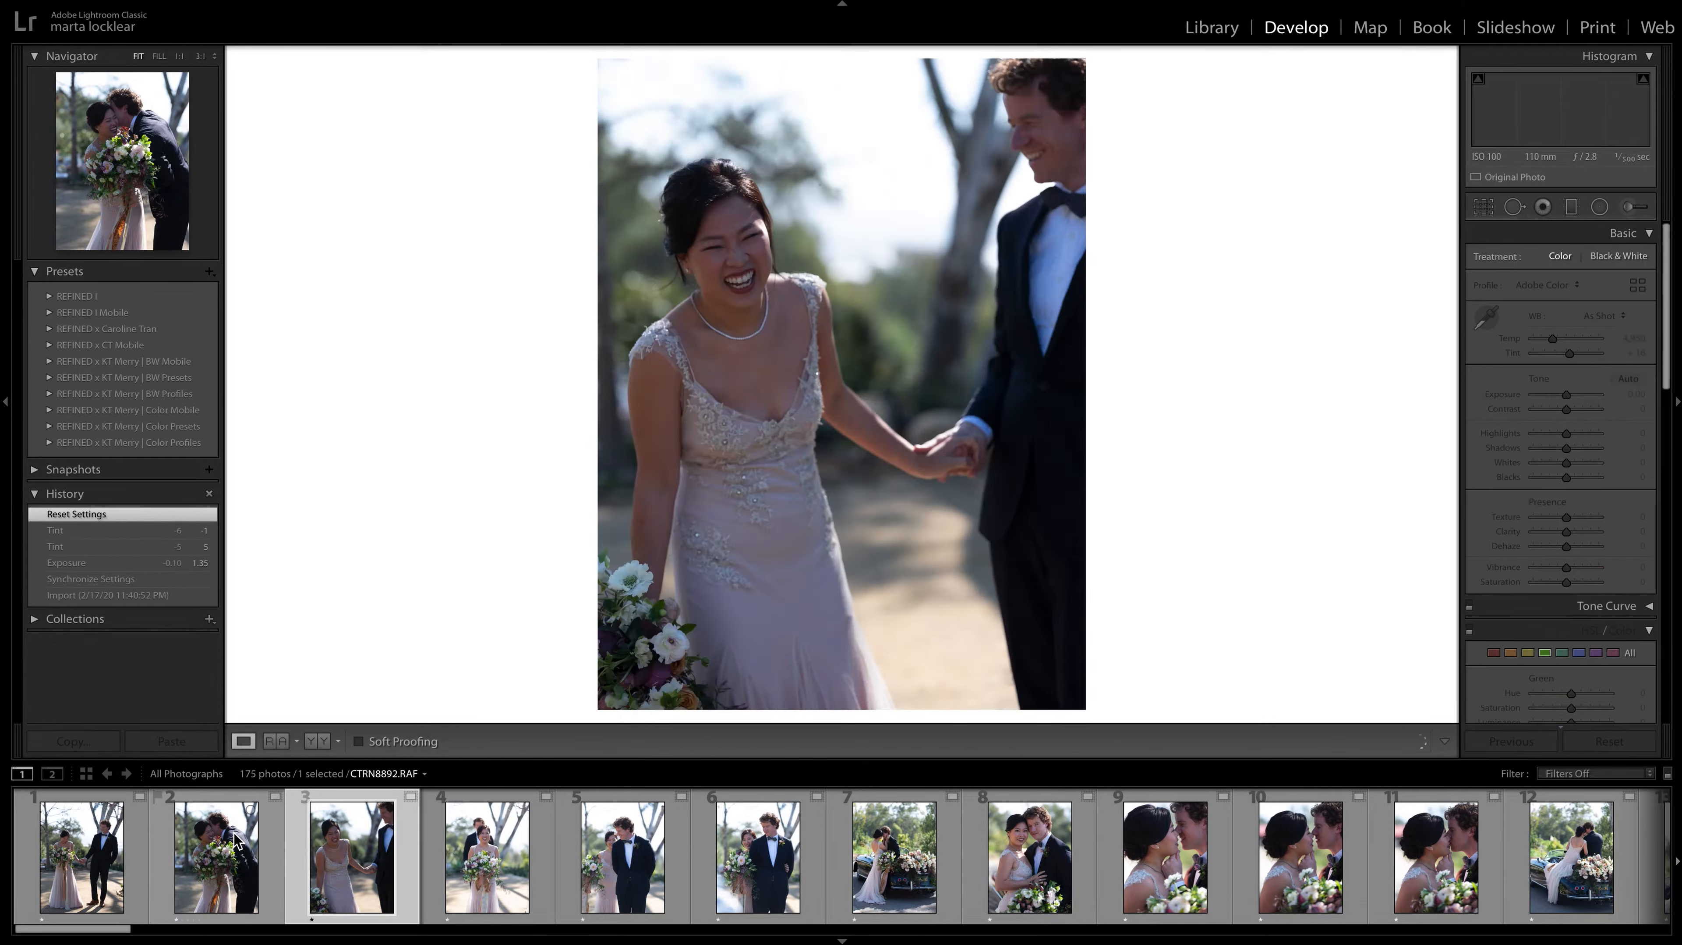
{"action": "left_click_drag", "start_coordinate": [909, 752], "coordinate": [906, 801]}
{"action": "key", "text": "Left"}
{"action": "key", "text": "Left"}
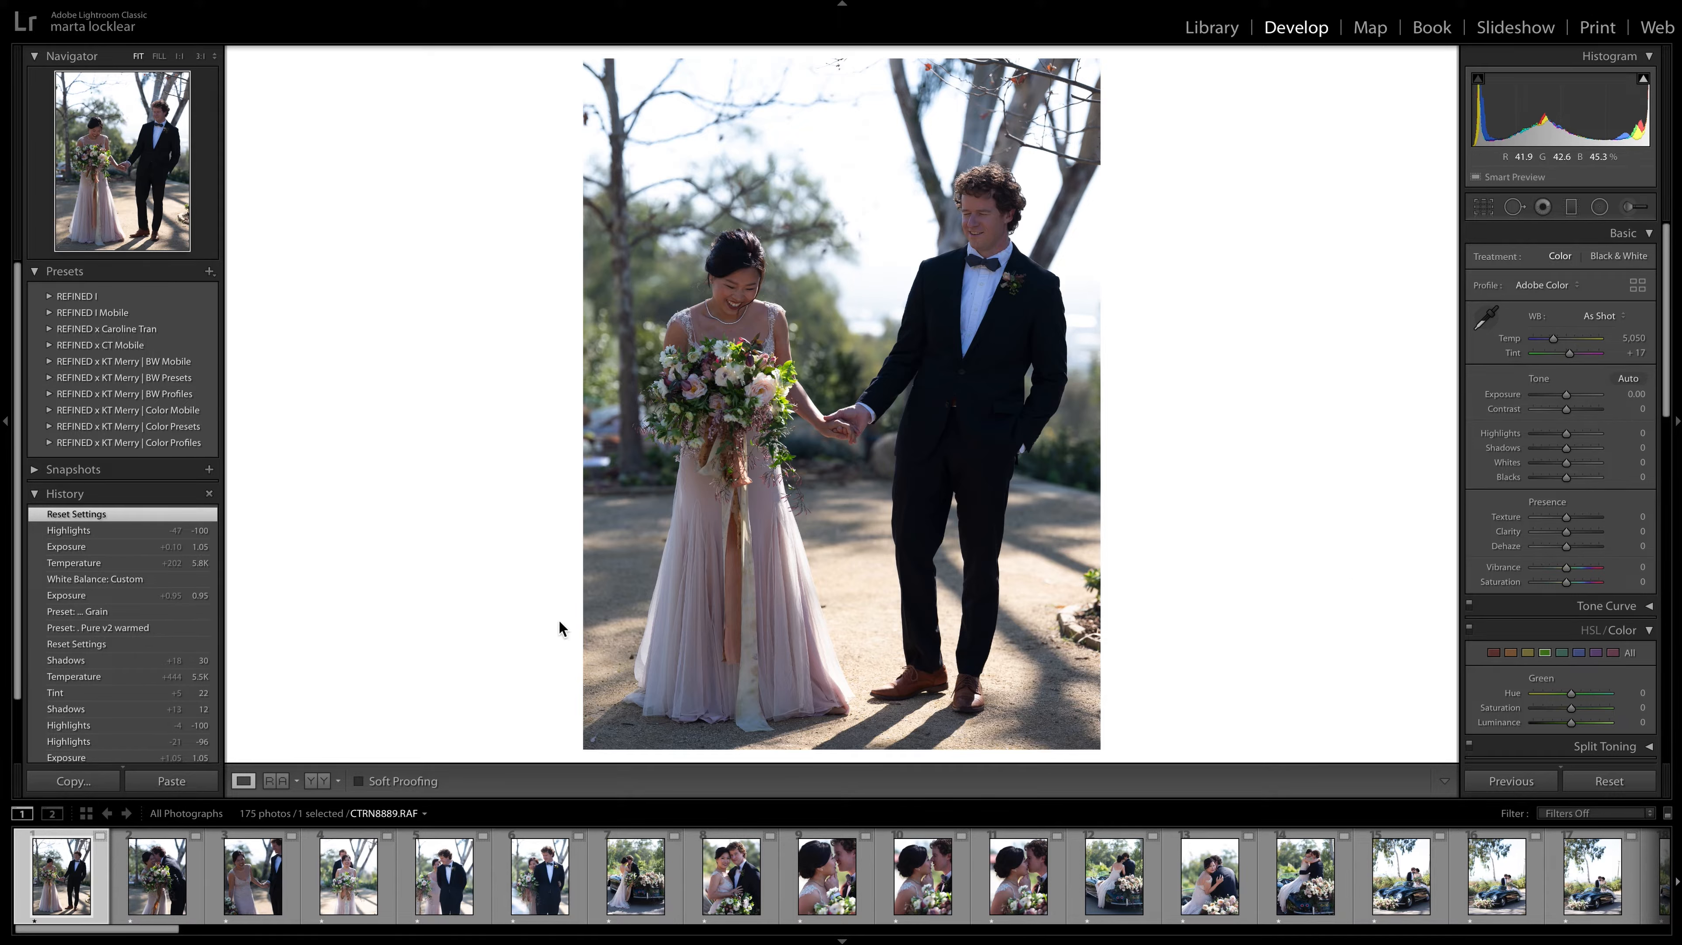
Give a two-star rating to CTRN8892.RAF and CTRN8894.RAF.
{"action": "key", "text": "Right"}
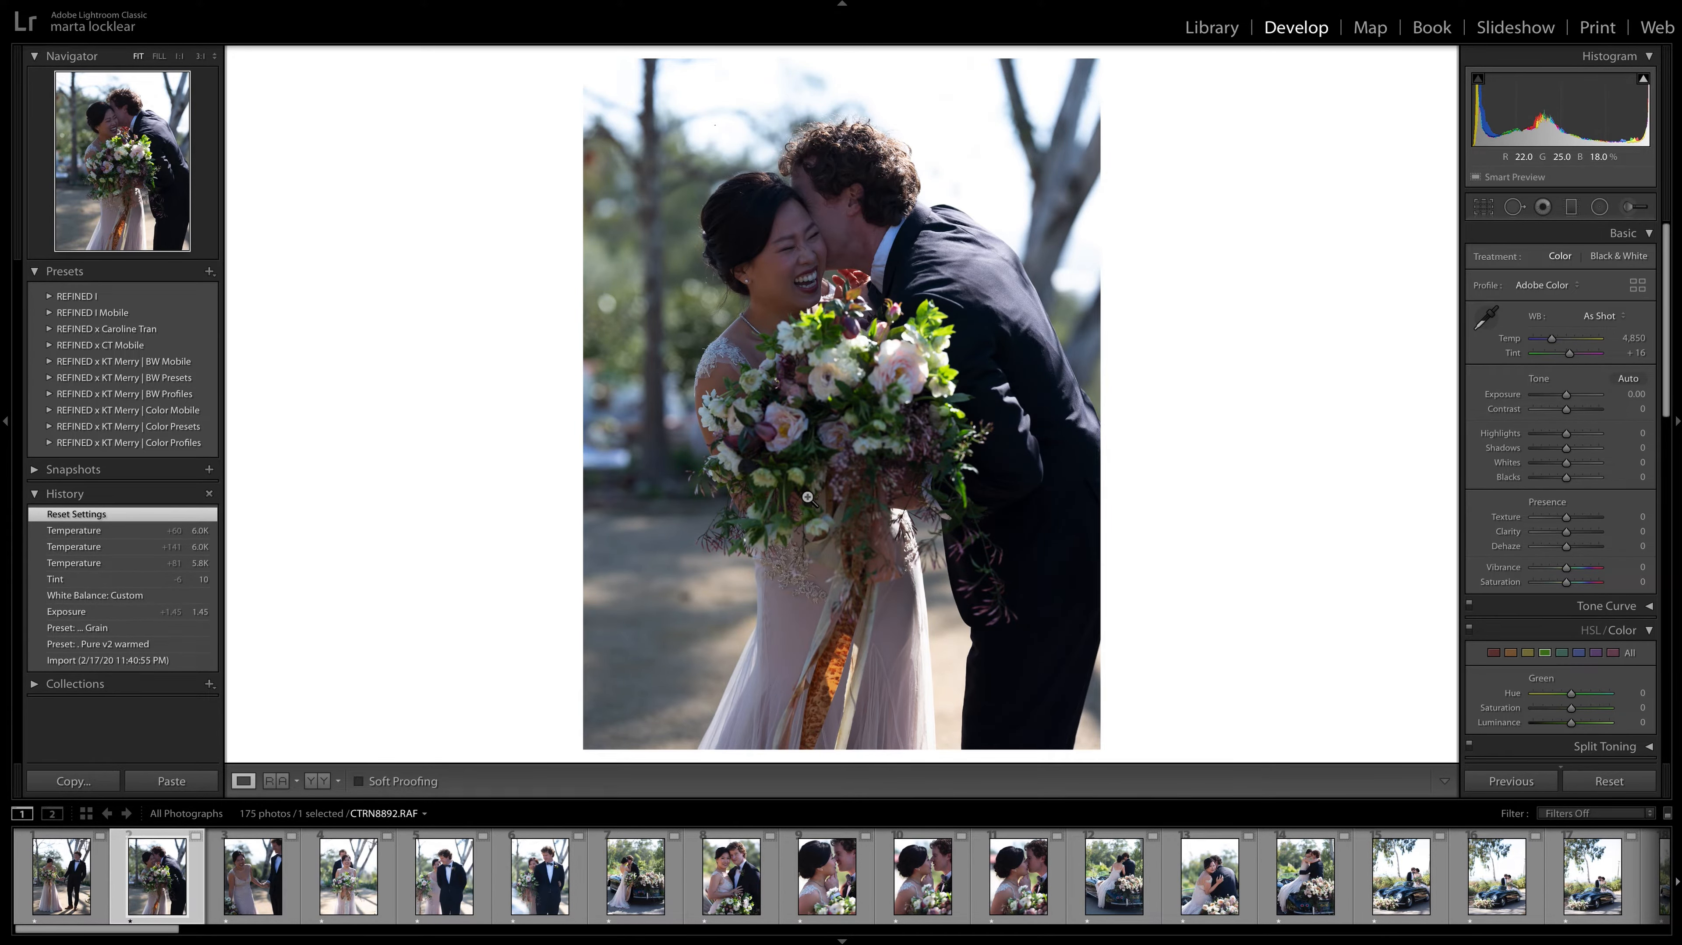
{"action": "key", "text": "2"}
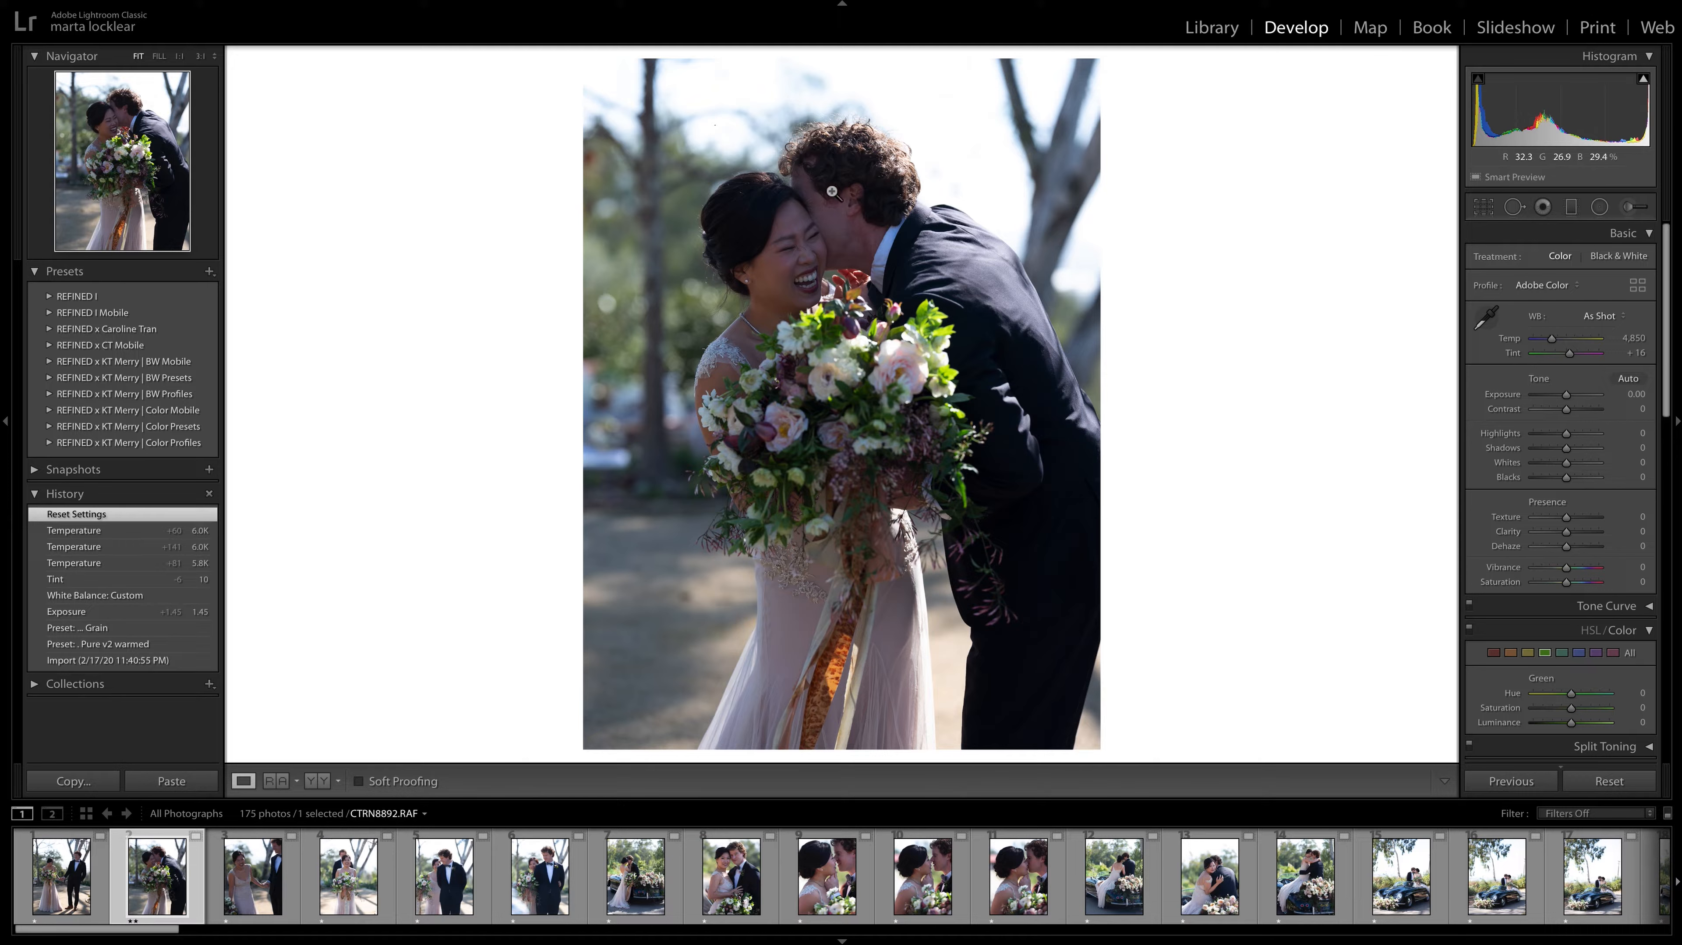
{"action": "left_click", "coordinate": [248, 872]}
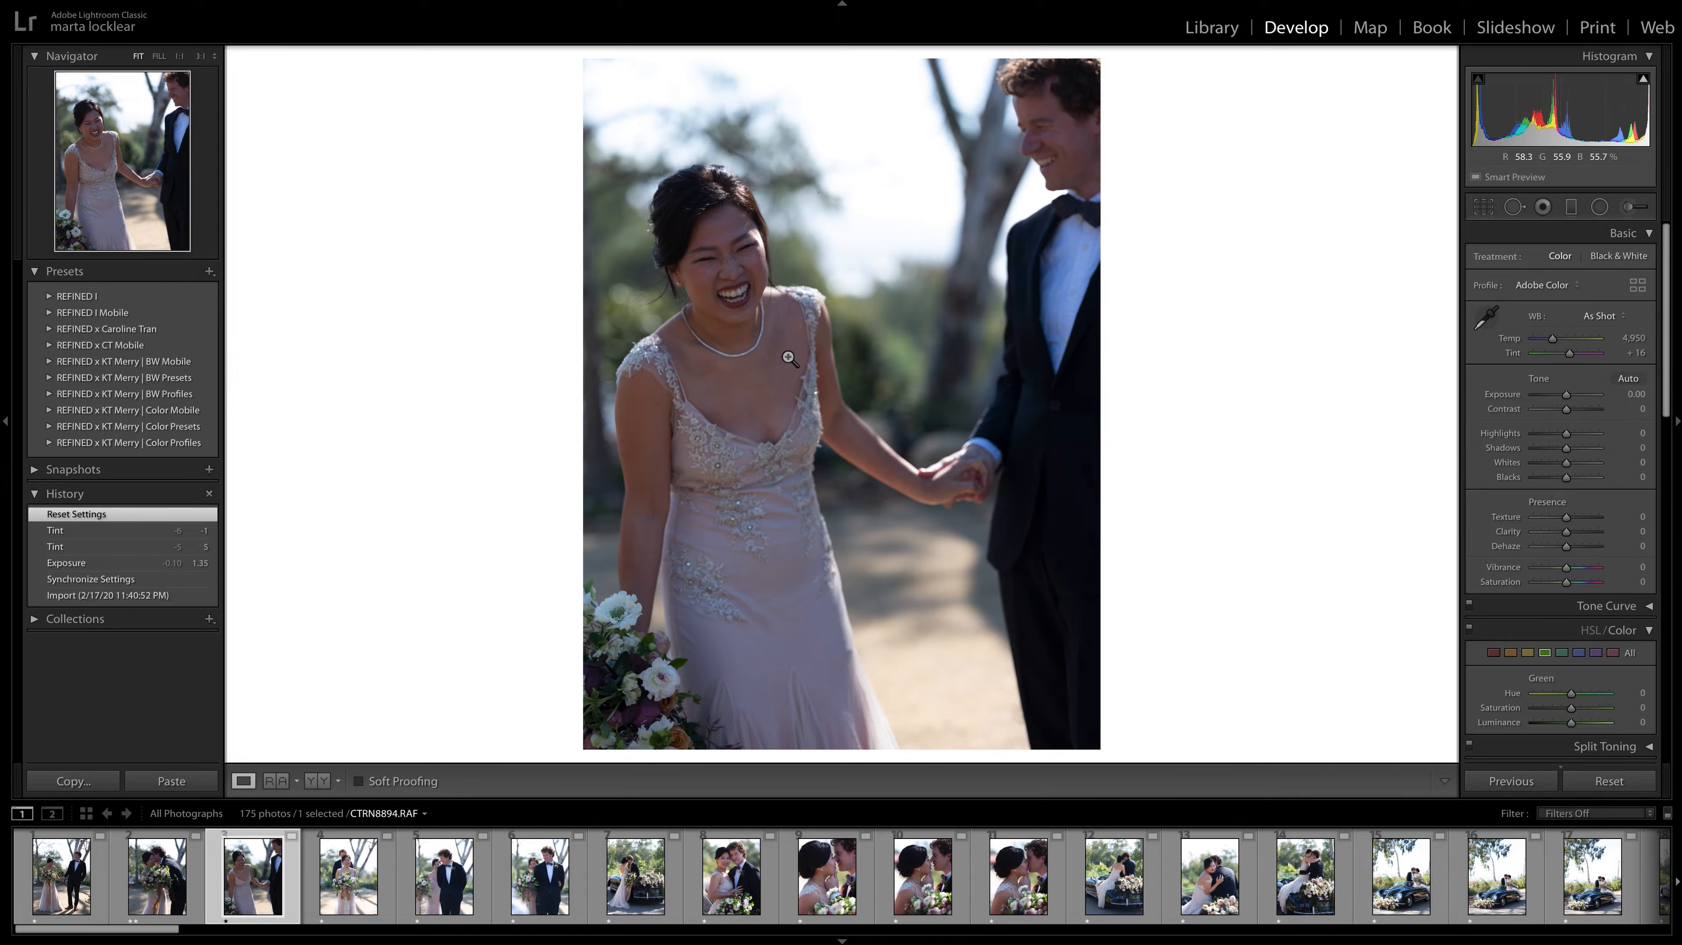
{"action": "key", "text": "2"}
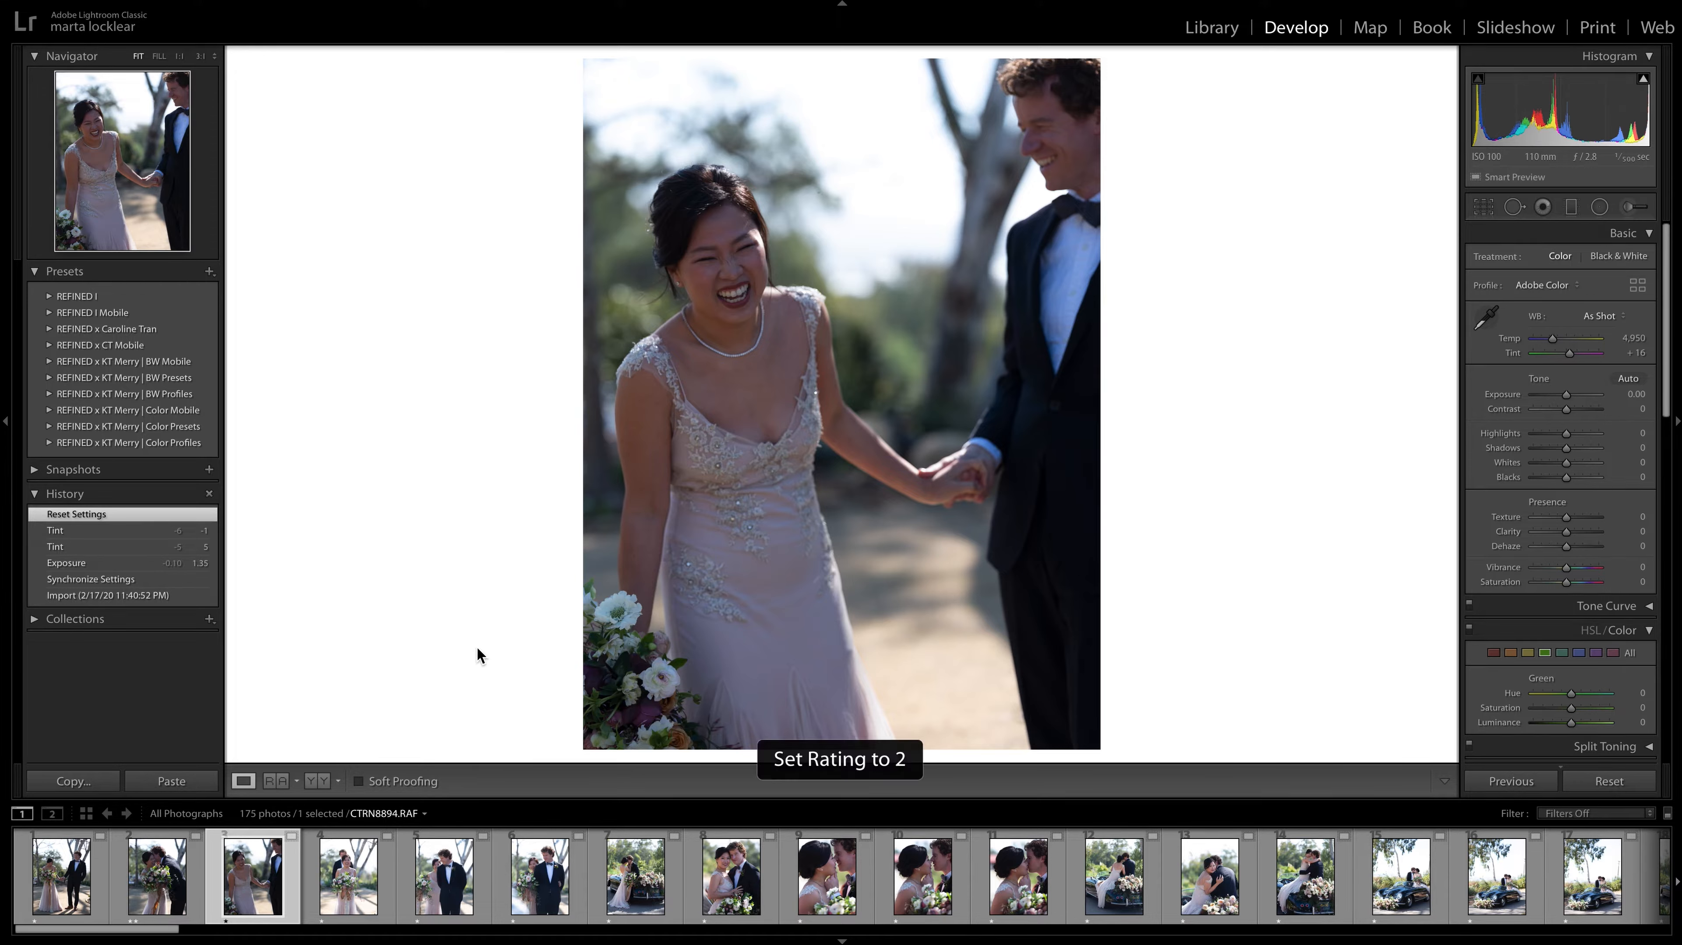
Give a two-star rating to CTRN8902.RAF, CTRN8904.RAF and CTRN8905.RAF, and advance to CTRN8908.RAF.
{"action": "key", "text": "Right"}
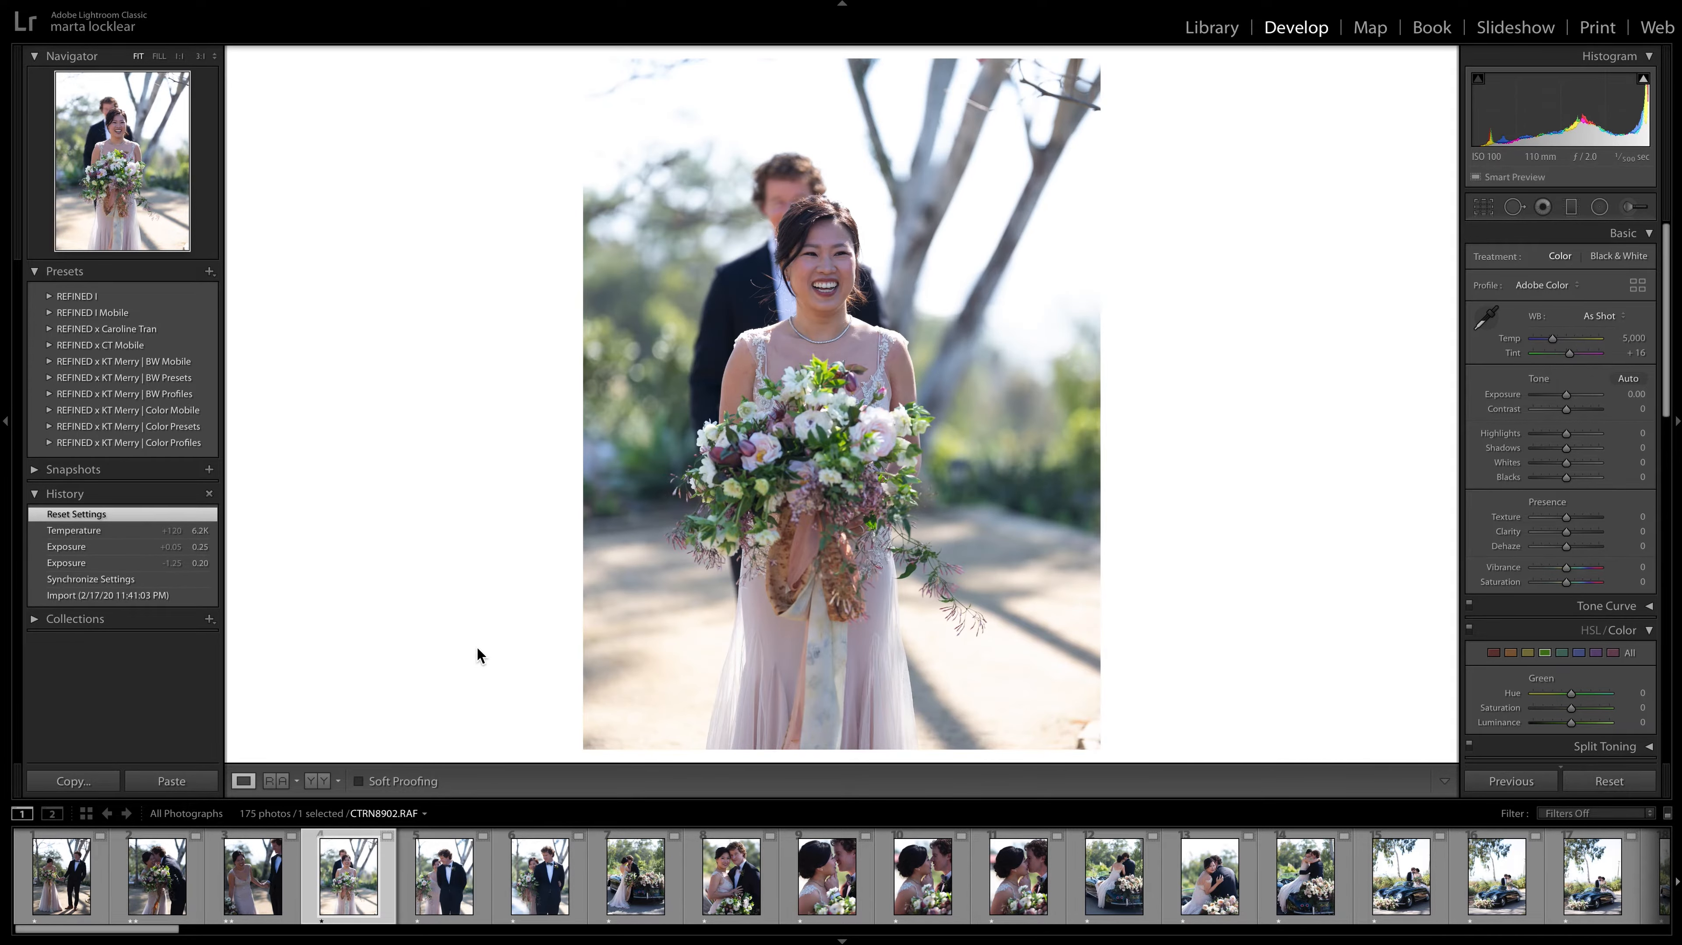
{"action": "key", "text": "Right"}
{"action": "key", "text": "Left"}
{"action": "key", "text": "2"}
{"action": "key", "text": "Right"}
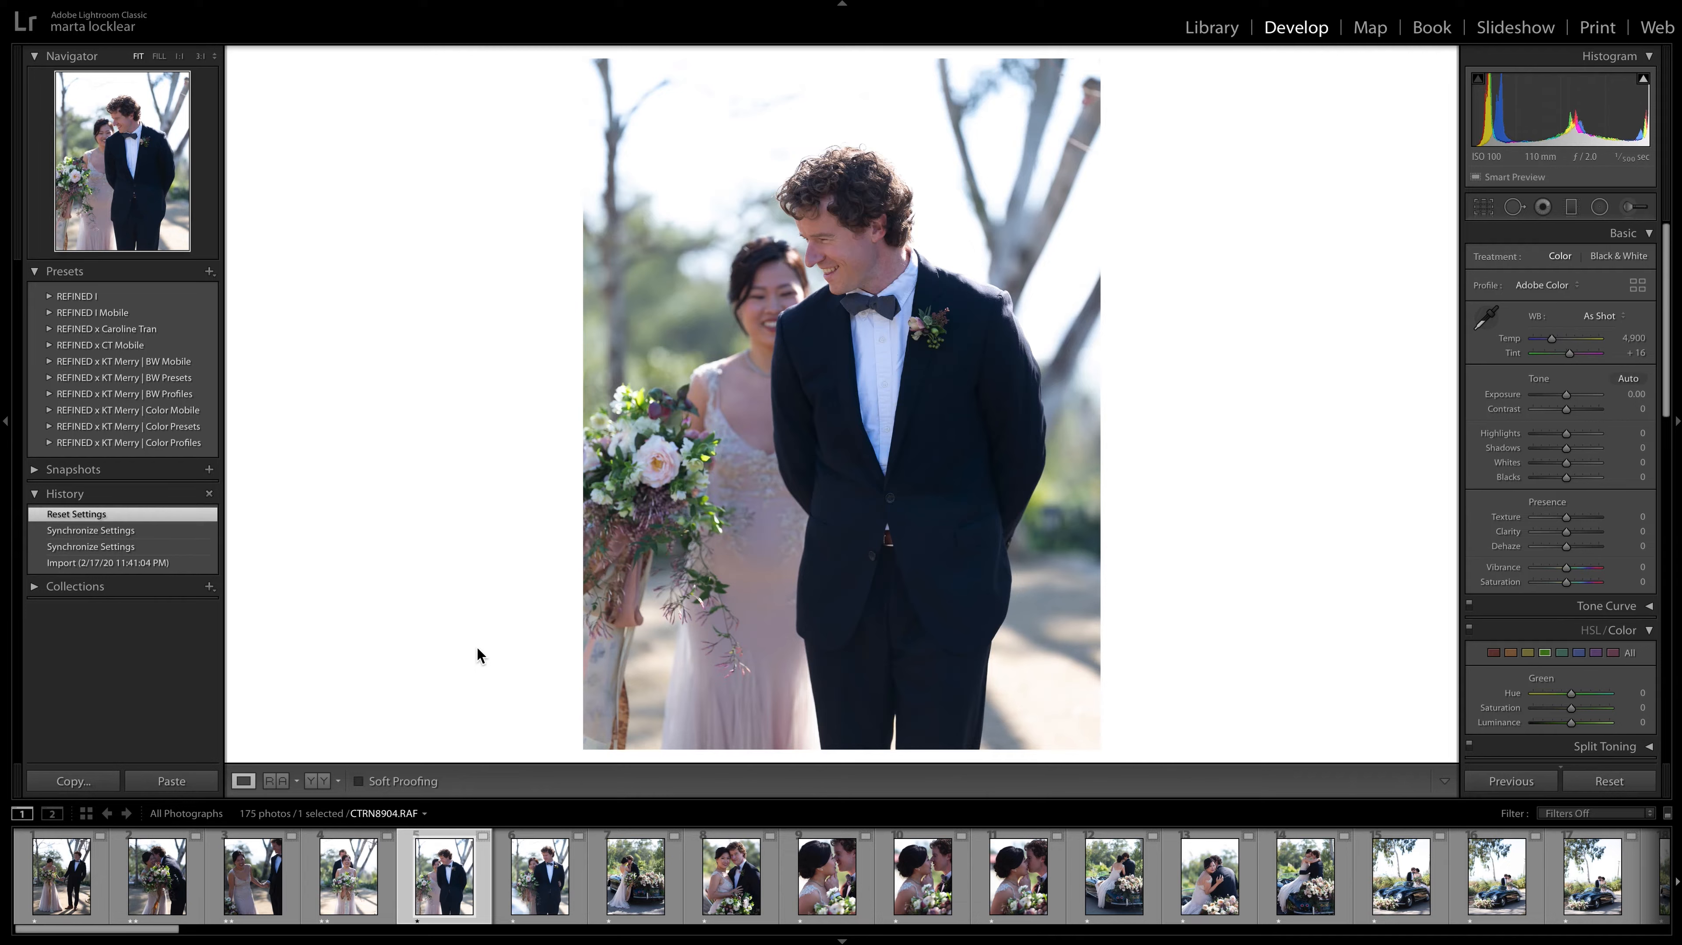
{"action": "key", "text": "2"}
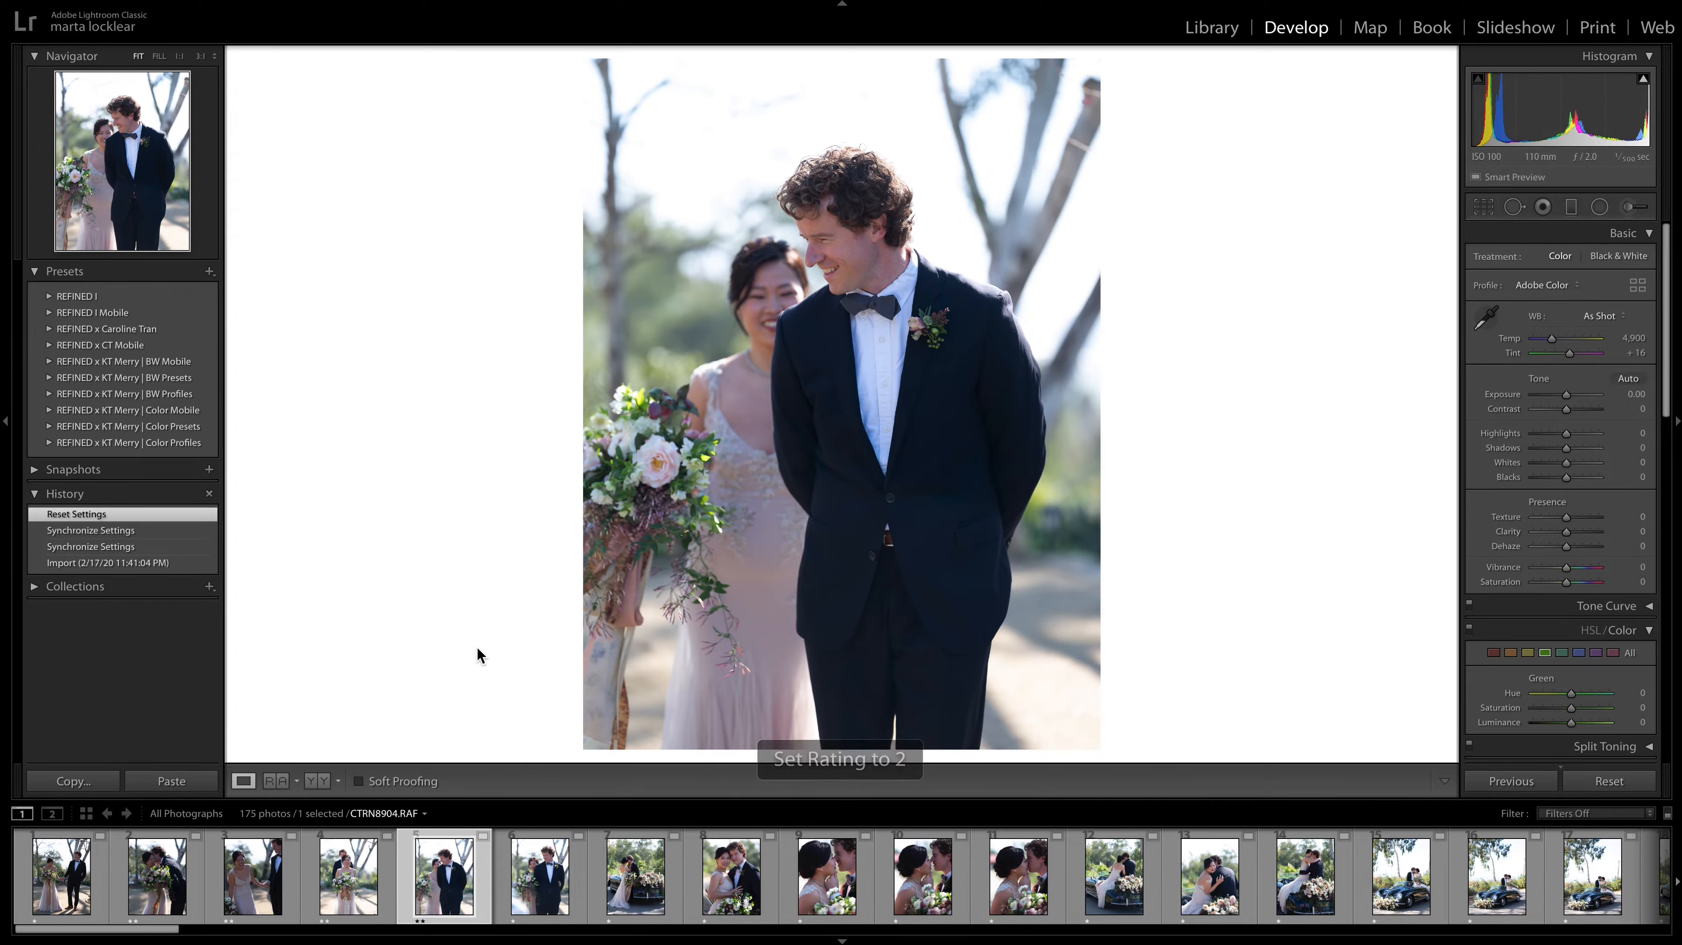
{"action": "key", "text": "Right"}
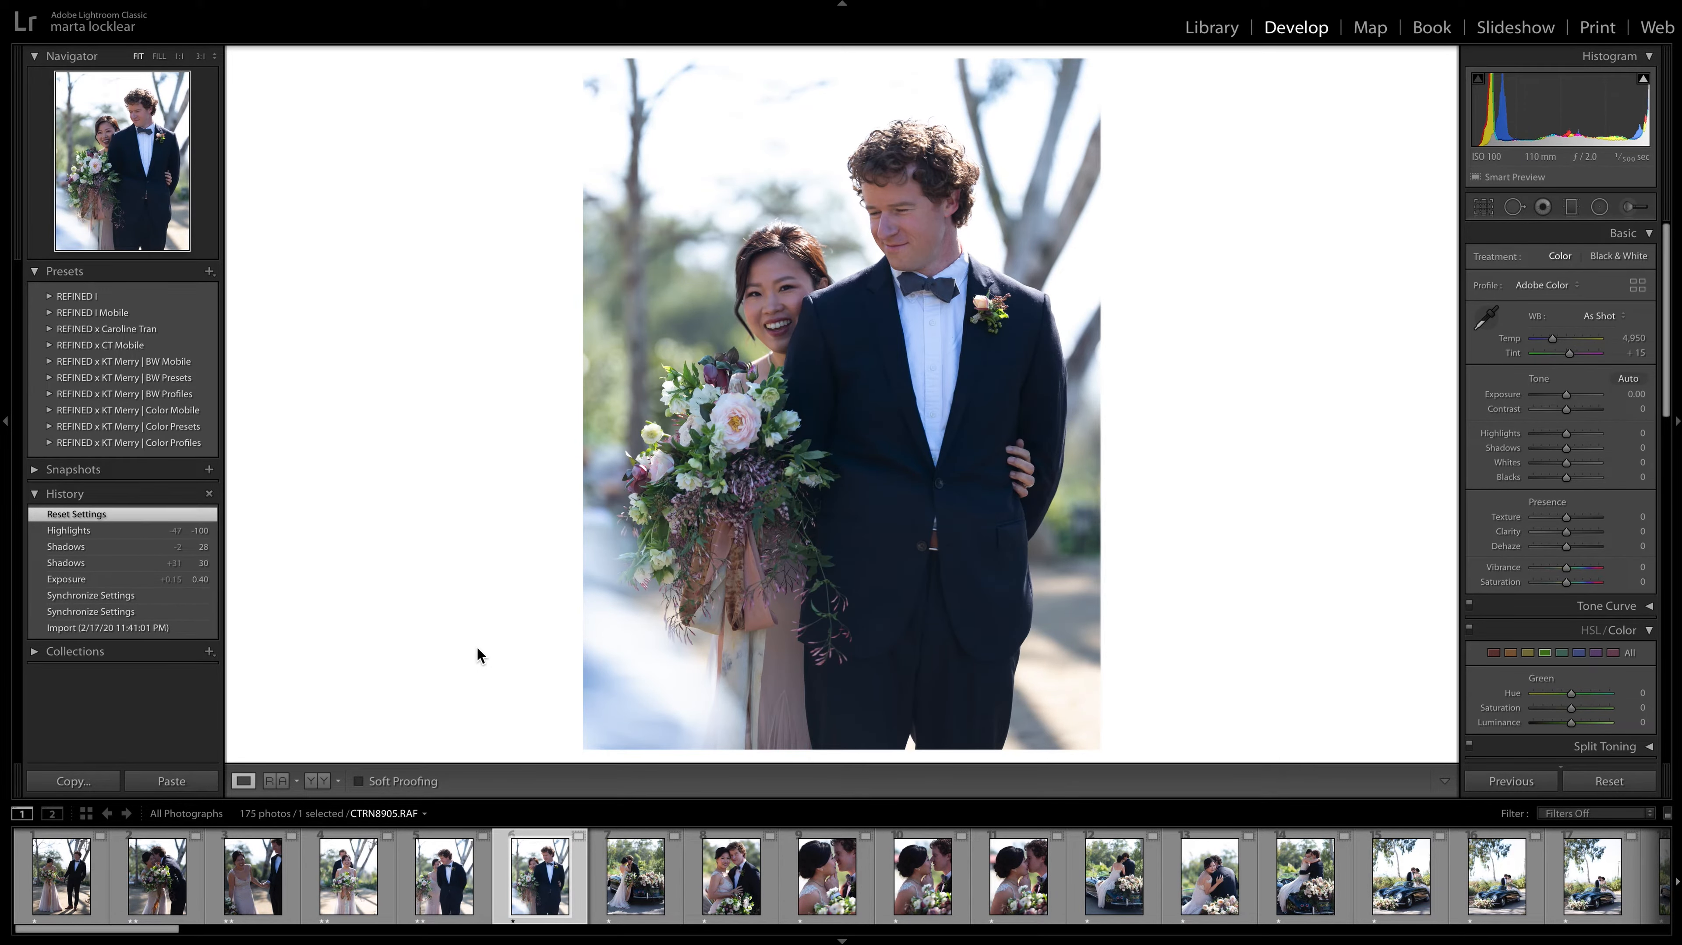
{"action": "key", "text": "2"}
{"action": "key", "text": "Right"}
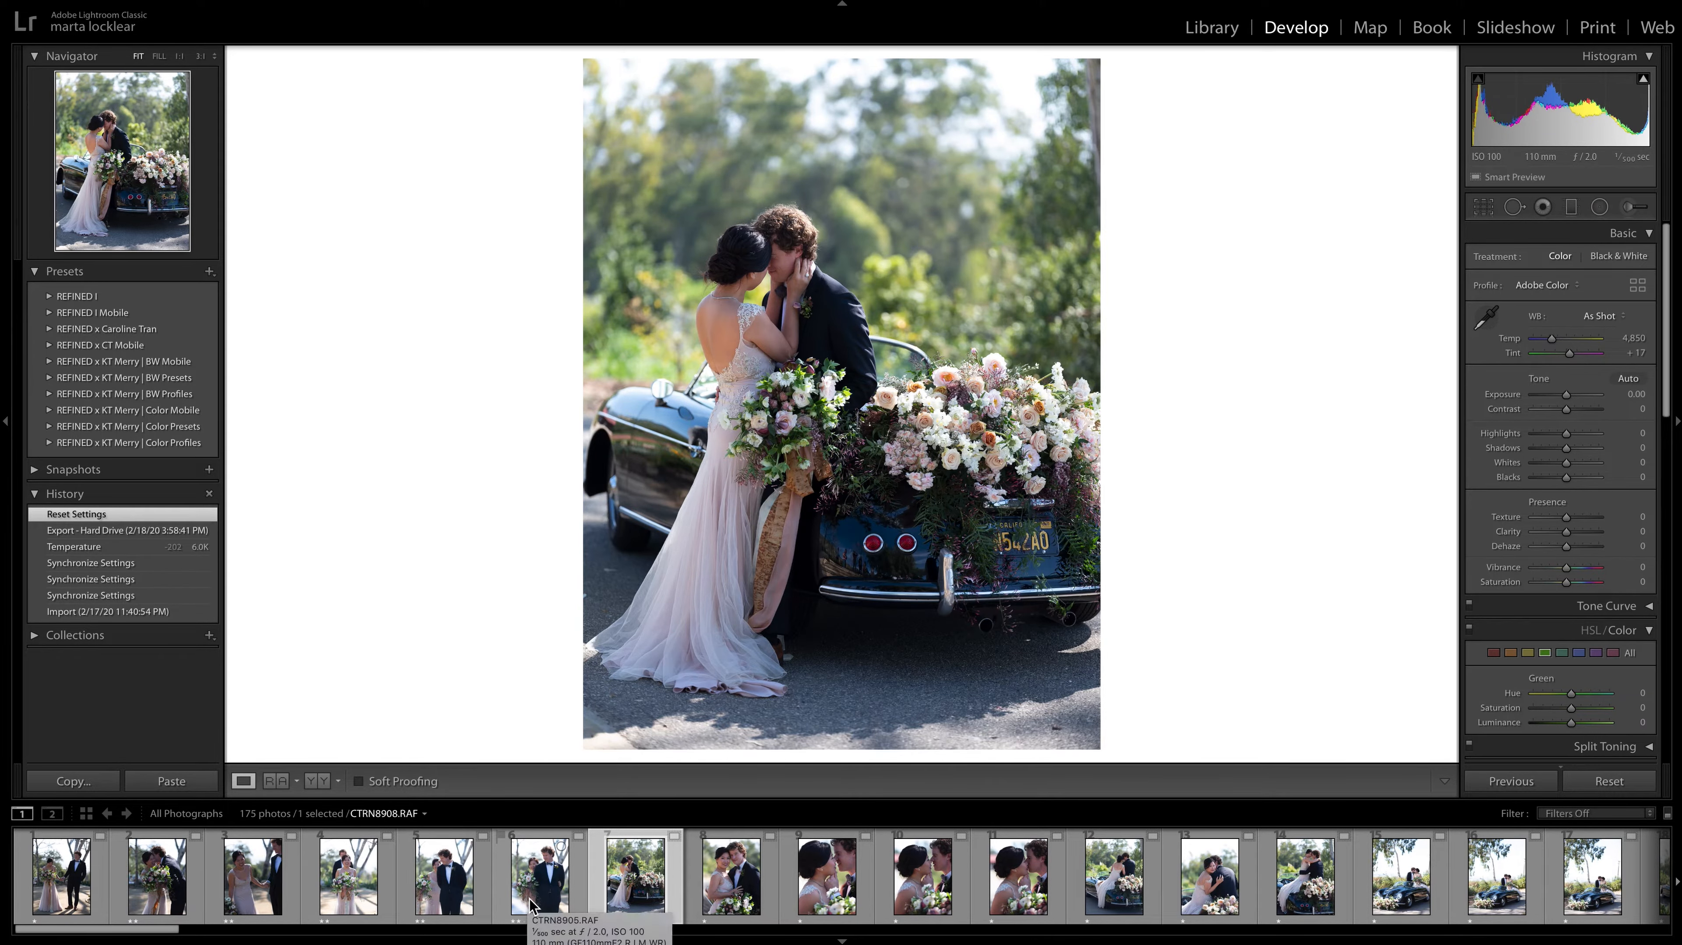
Give a two-star rating to CTRN8908.RAF and CTRN8911.RAF, and advance to CTRN8913.RAF.
{"action": "key", "text": "2"}
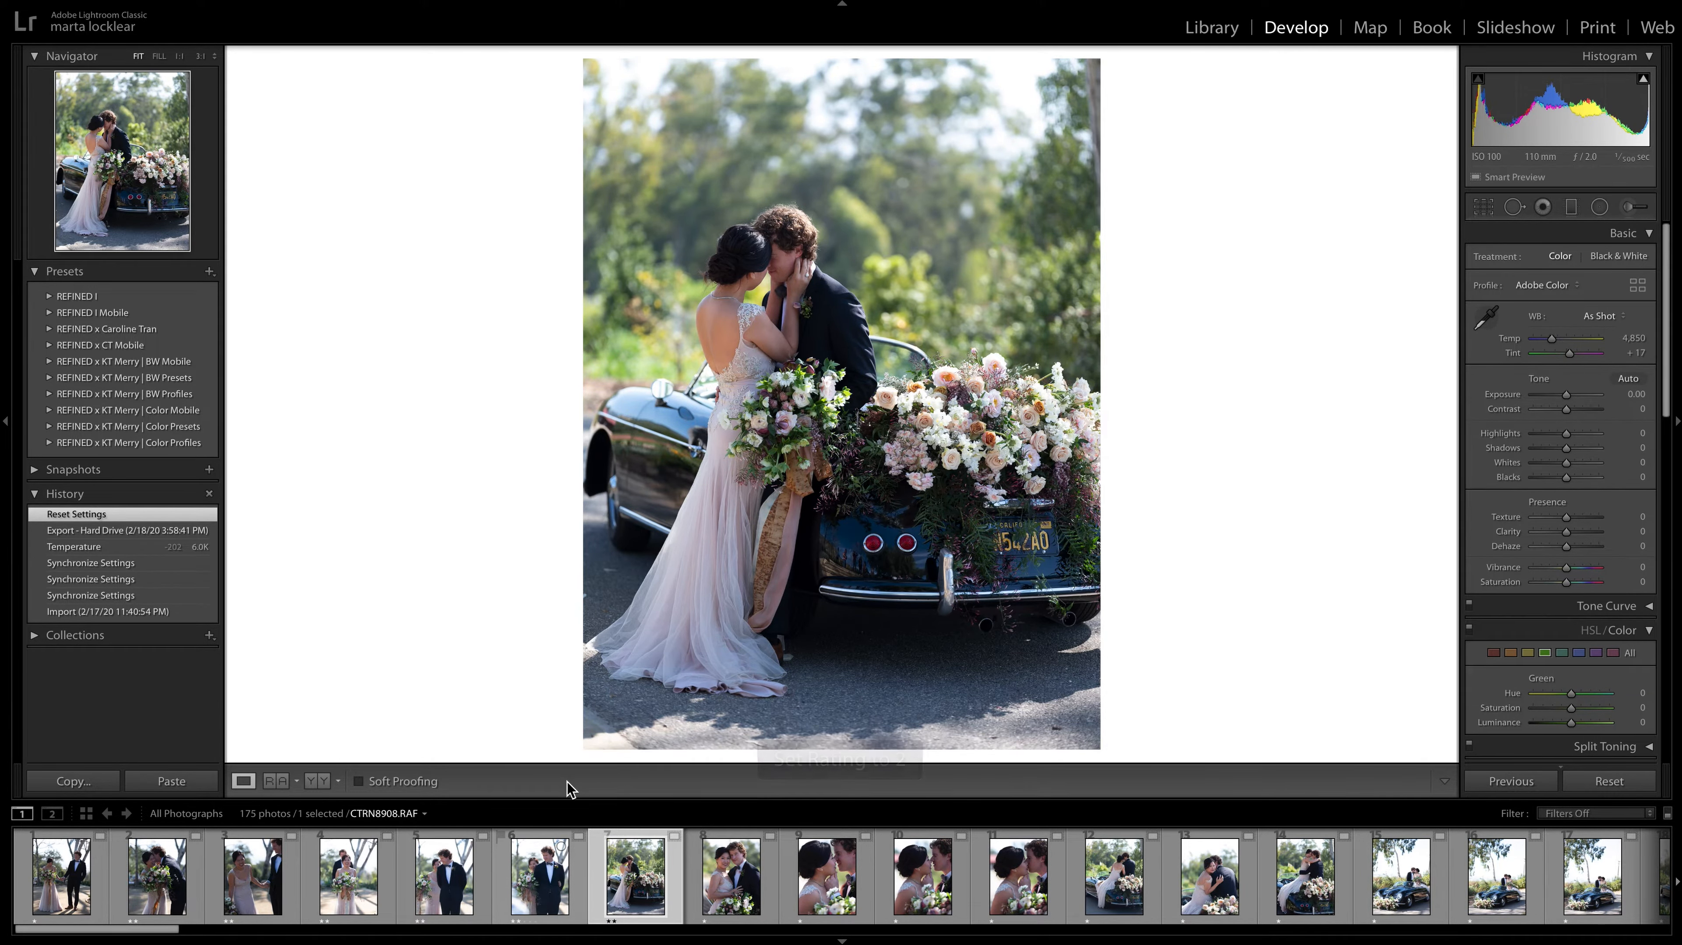
{"action": "key", "text": "Right"}
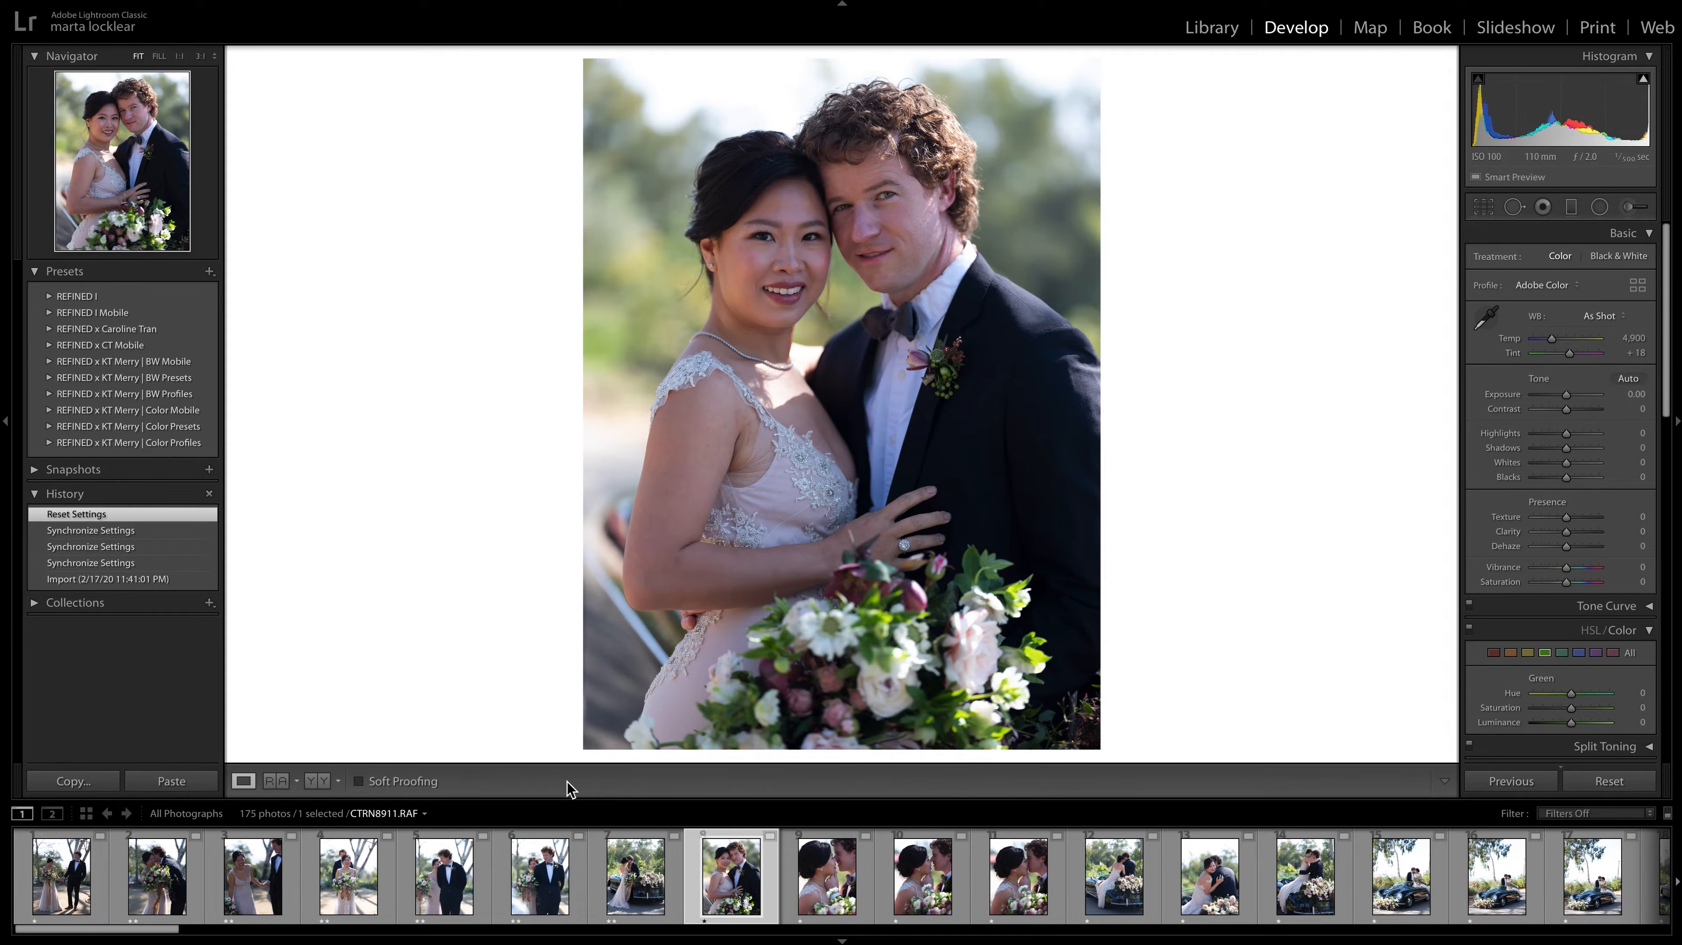
{"action": "key", "text": "2"}
{"action": "key", "text": "Right"}
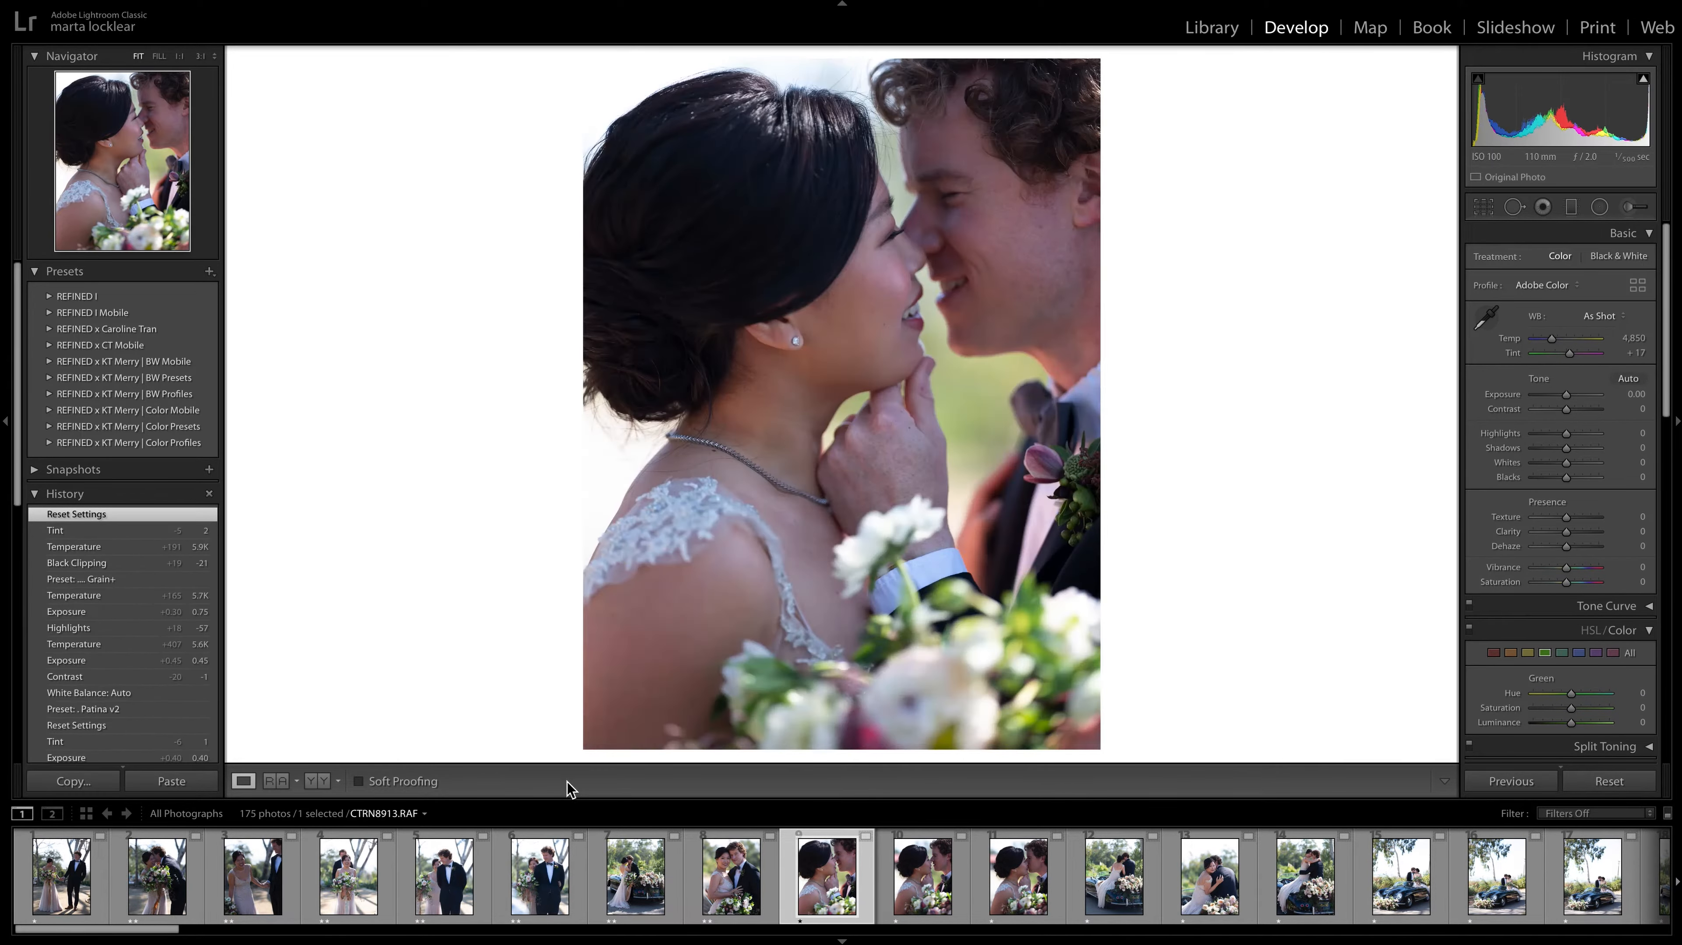
Compare the close-up kiss photos CTRN8913.RAF, CTRN8914.RAF and CTRN8915.RAF for expression and pose, and return to CTRN8913.RAF.
{"action": "key", "text": "Right"}
{"action": "key", "text": "Right"}
{"action": "key", "text": "Right"}
{"action": "key", "text": "Right"}
{"action": "key", "text": "Right"}
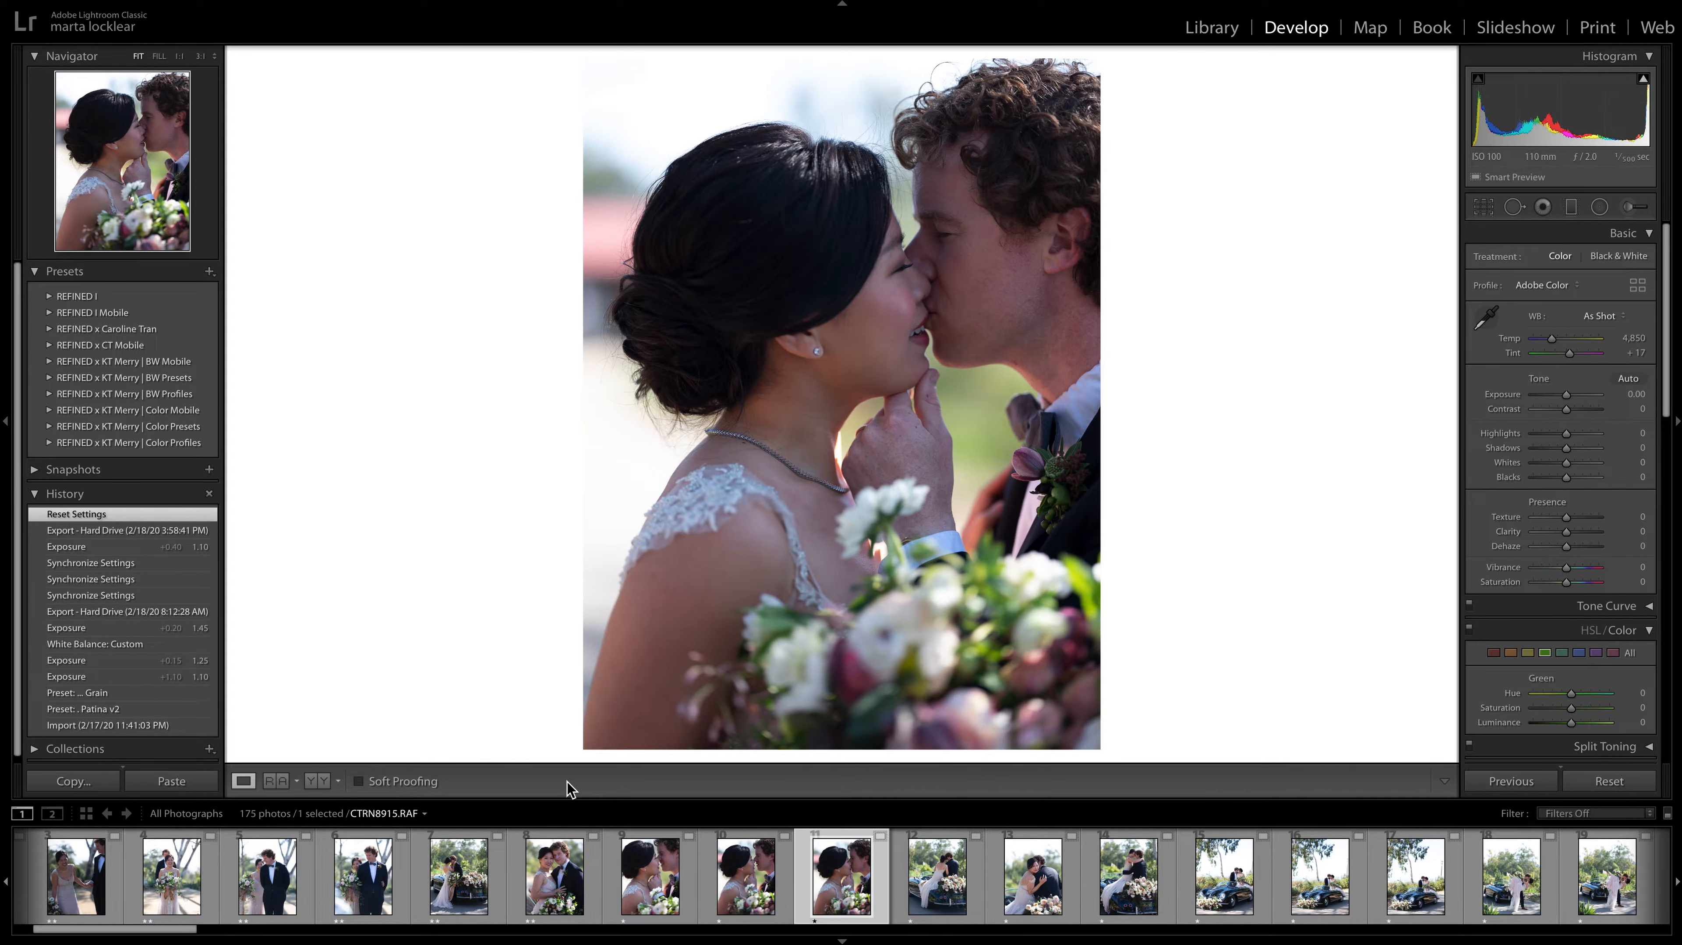
{"action": "key", "text": "Left"}
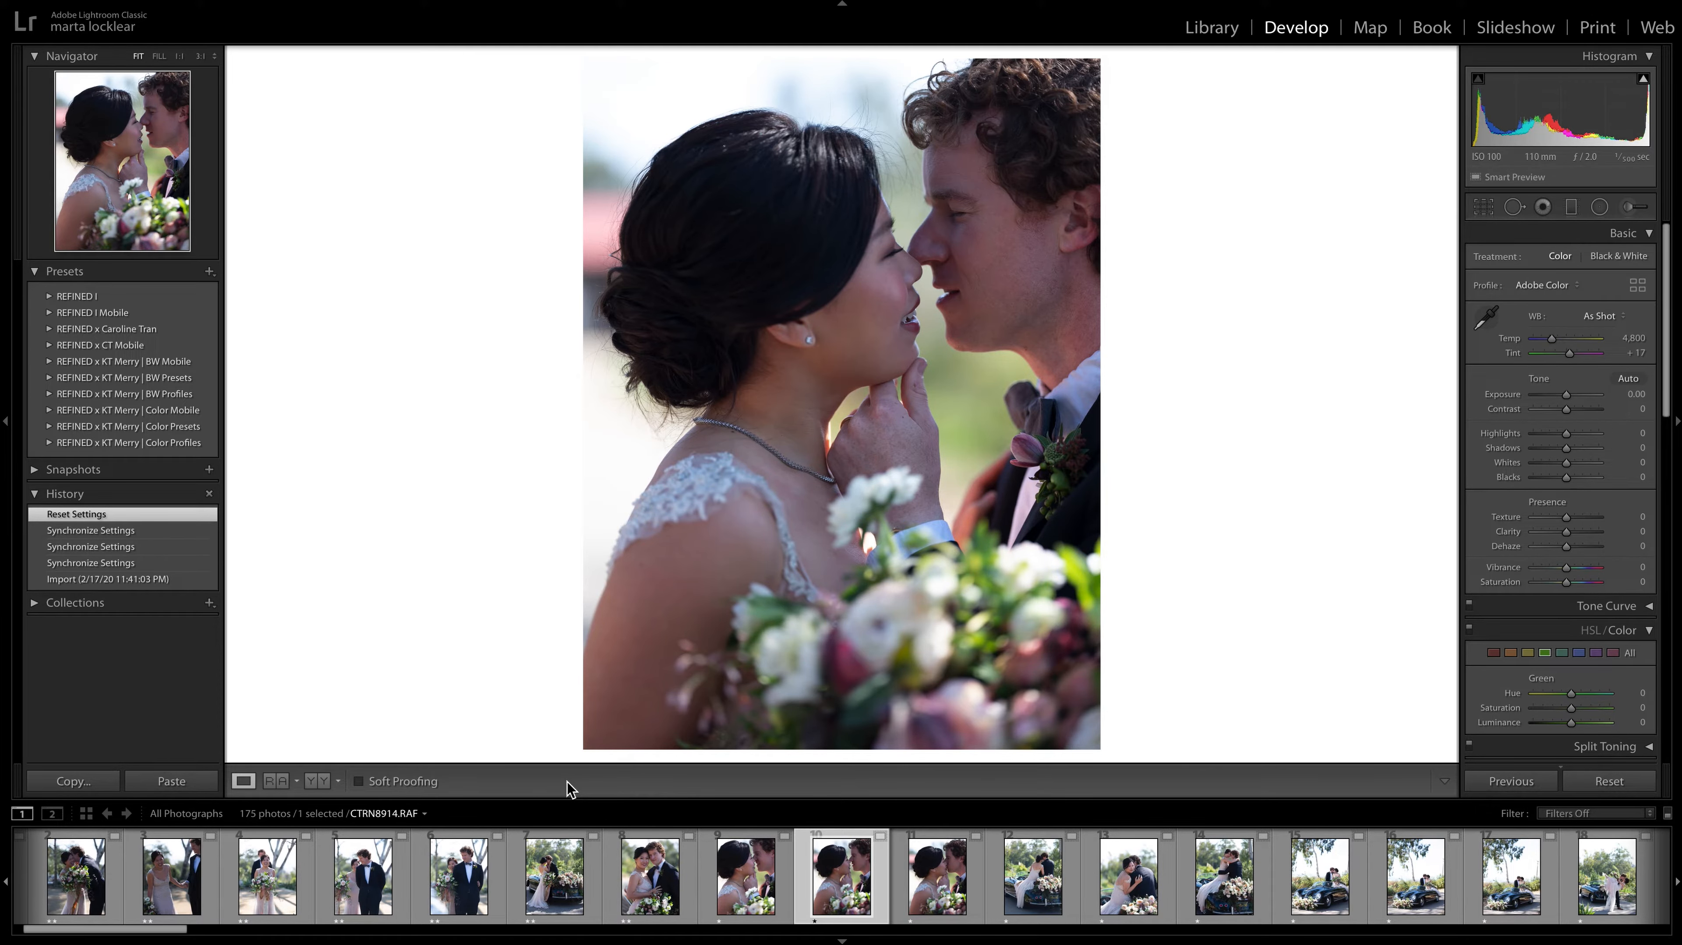
{"action": "key", "text": "Left"}
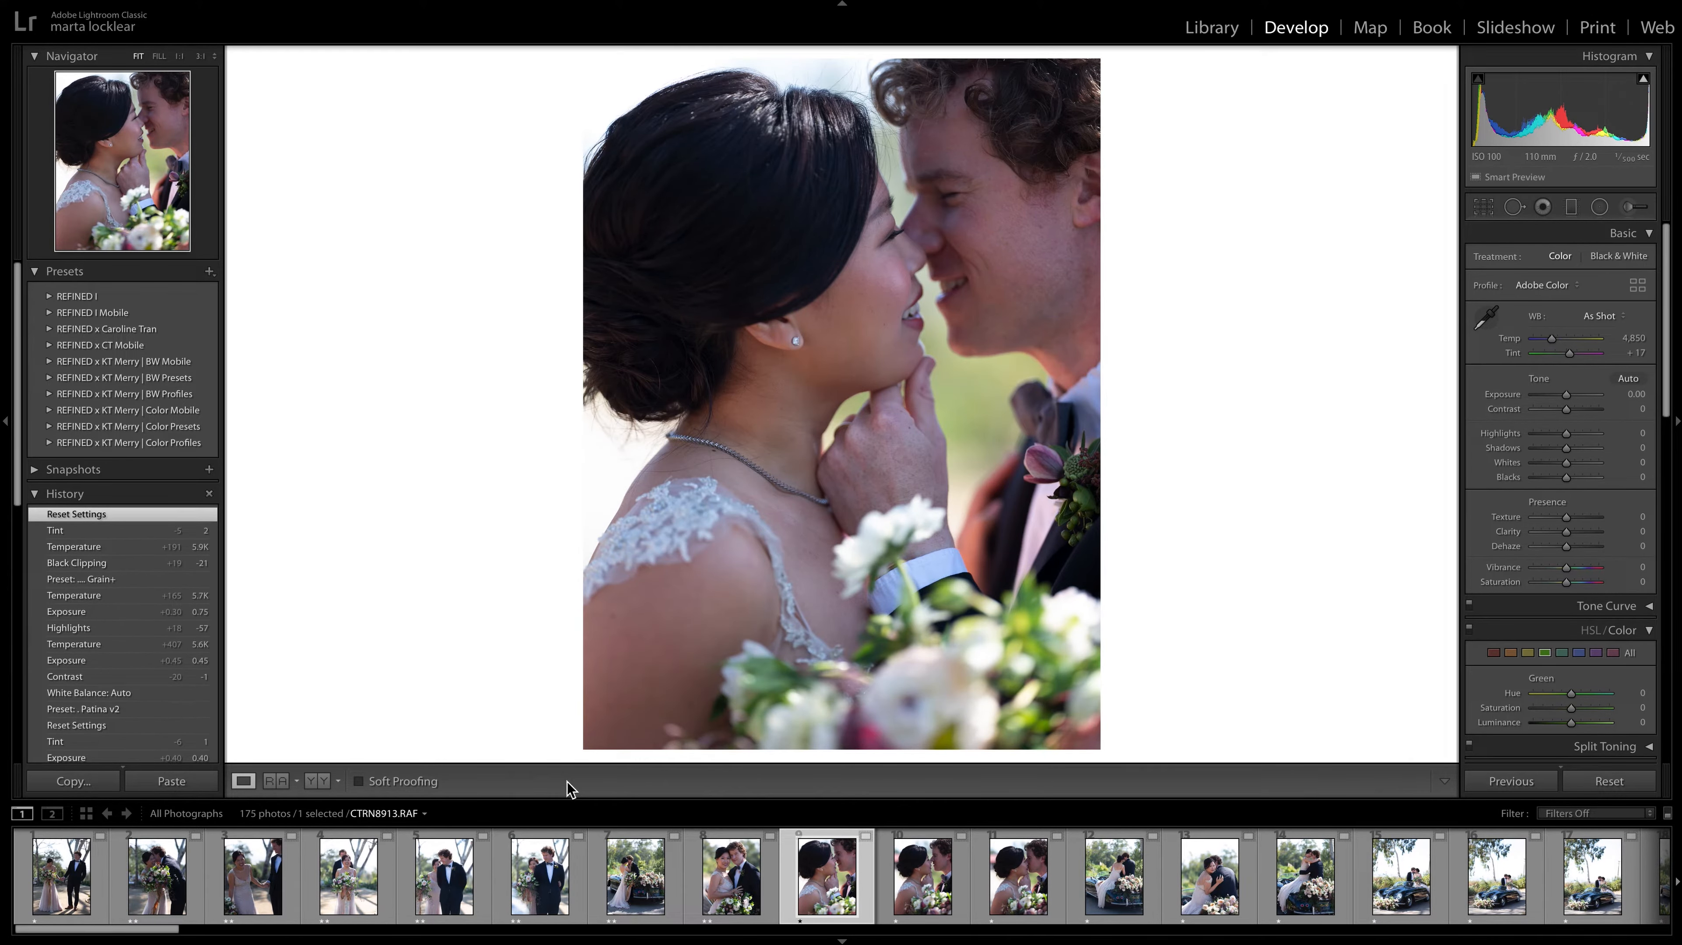
{"action": "key", "text": "Right"}
{"action": "key", "text": "Right"}
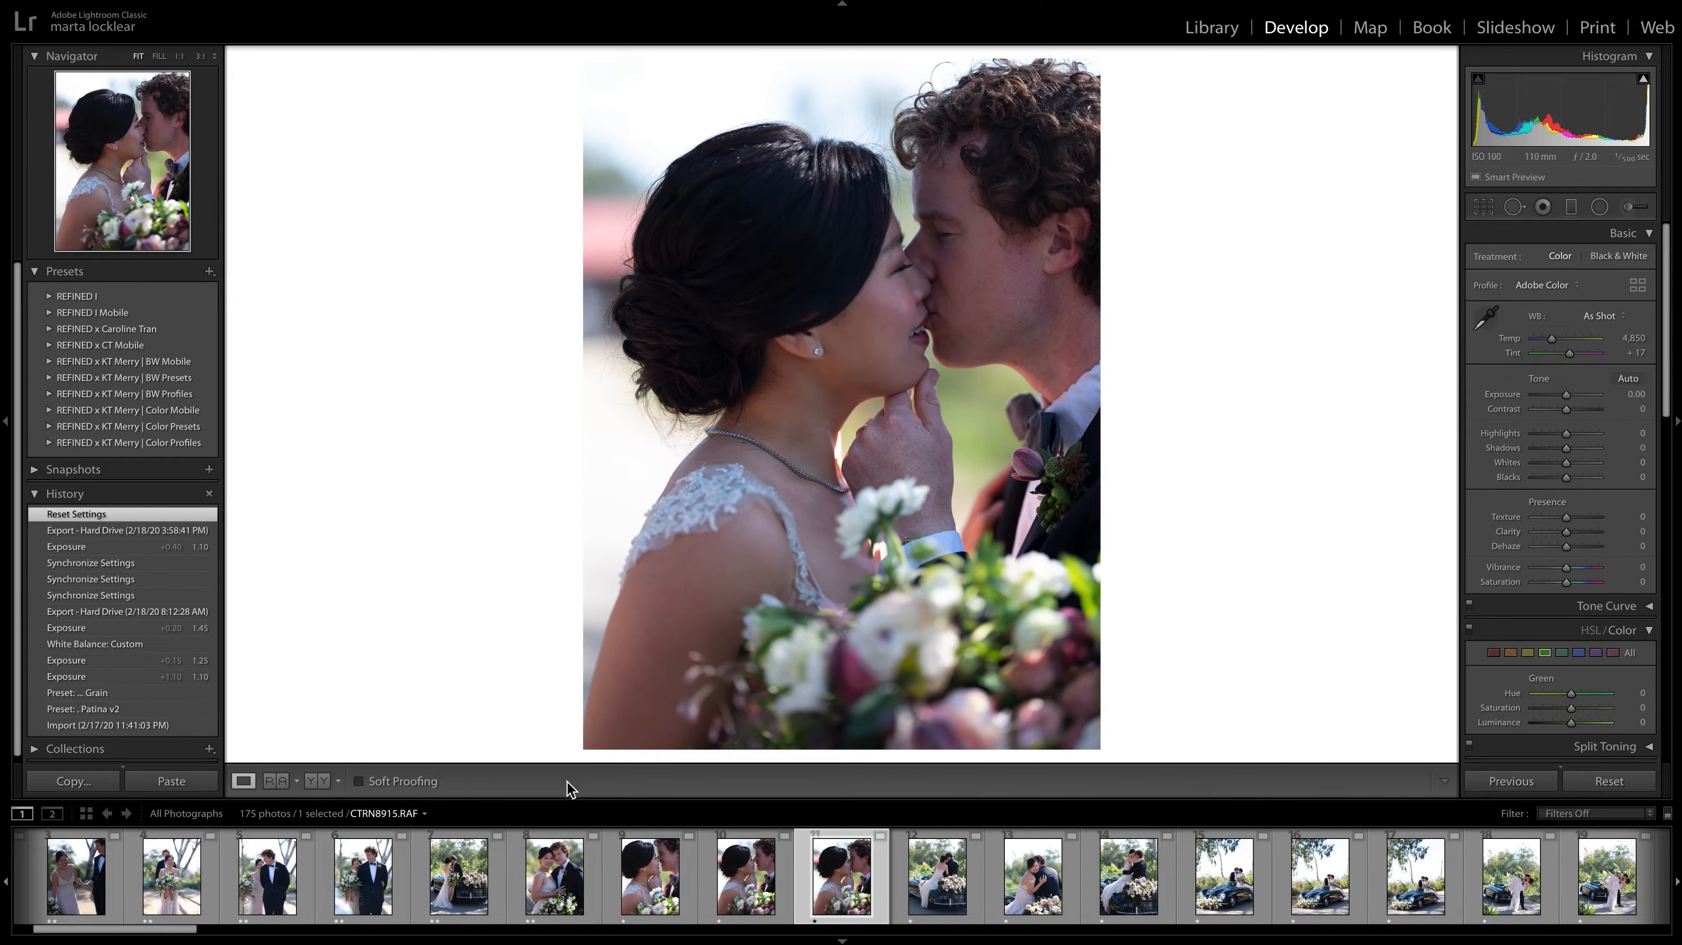
{"action": "key", "text": "Left"}
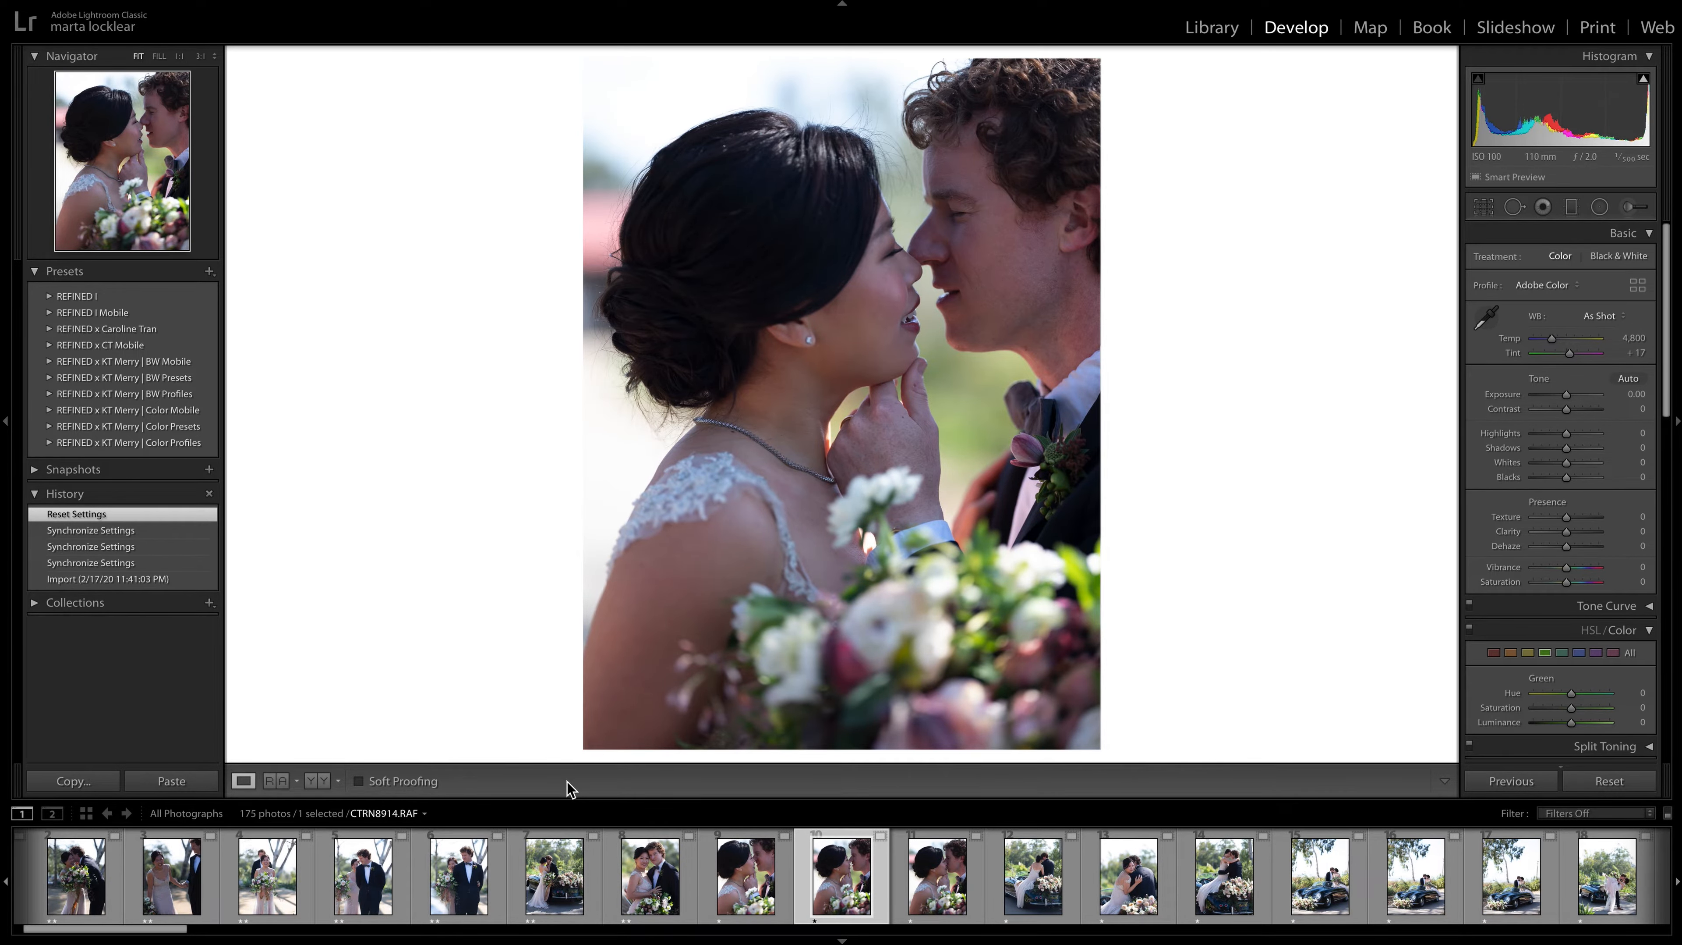
{"action": "key", "text": "Left"}
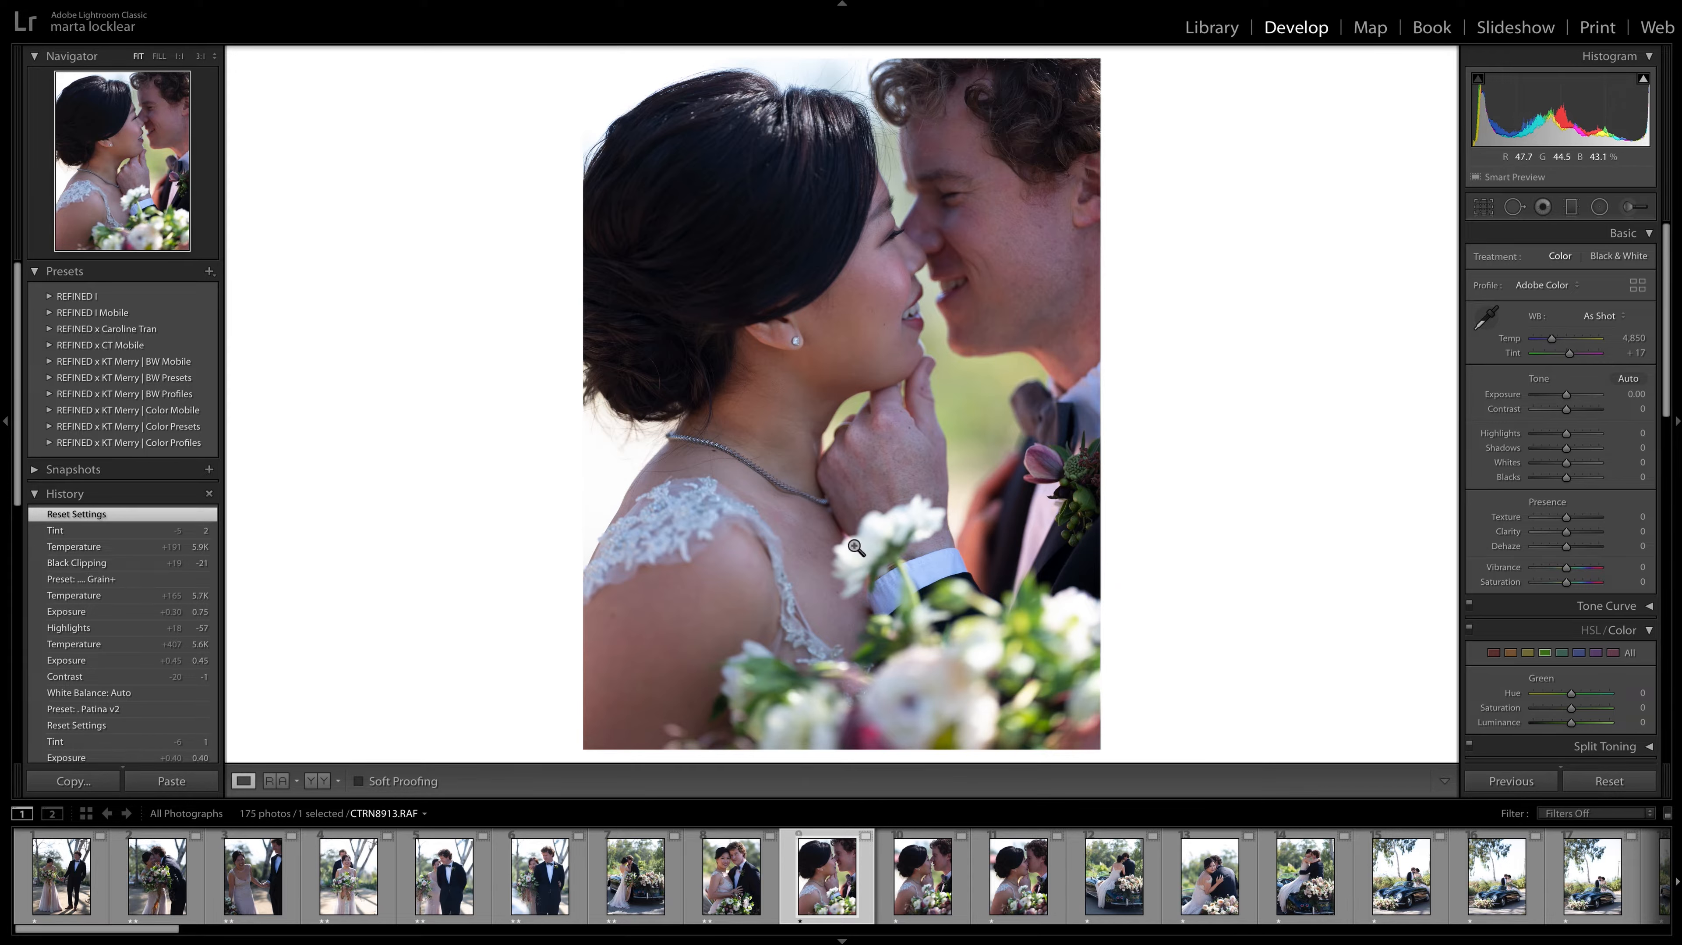
{"action": "key", "text": "Right"}
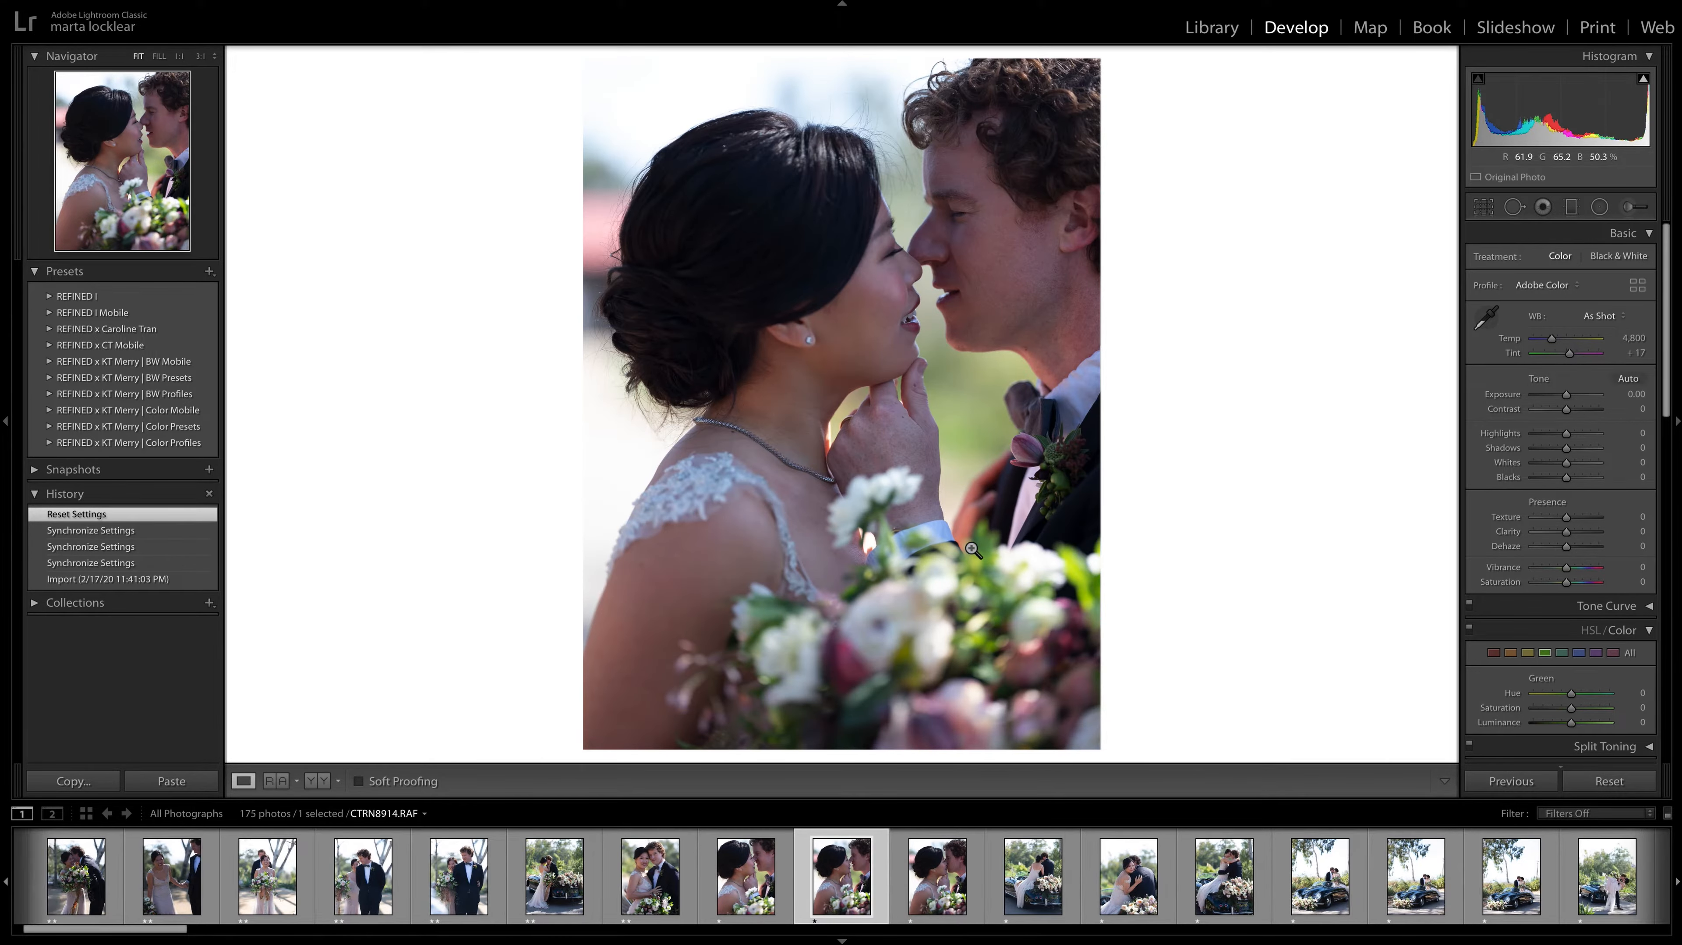
{"action": "key", "text": "Left"}
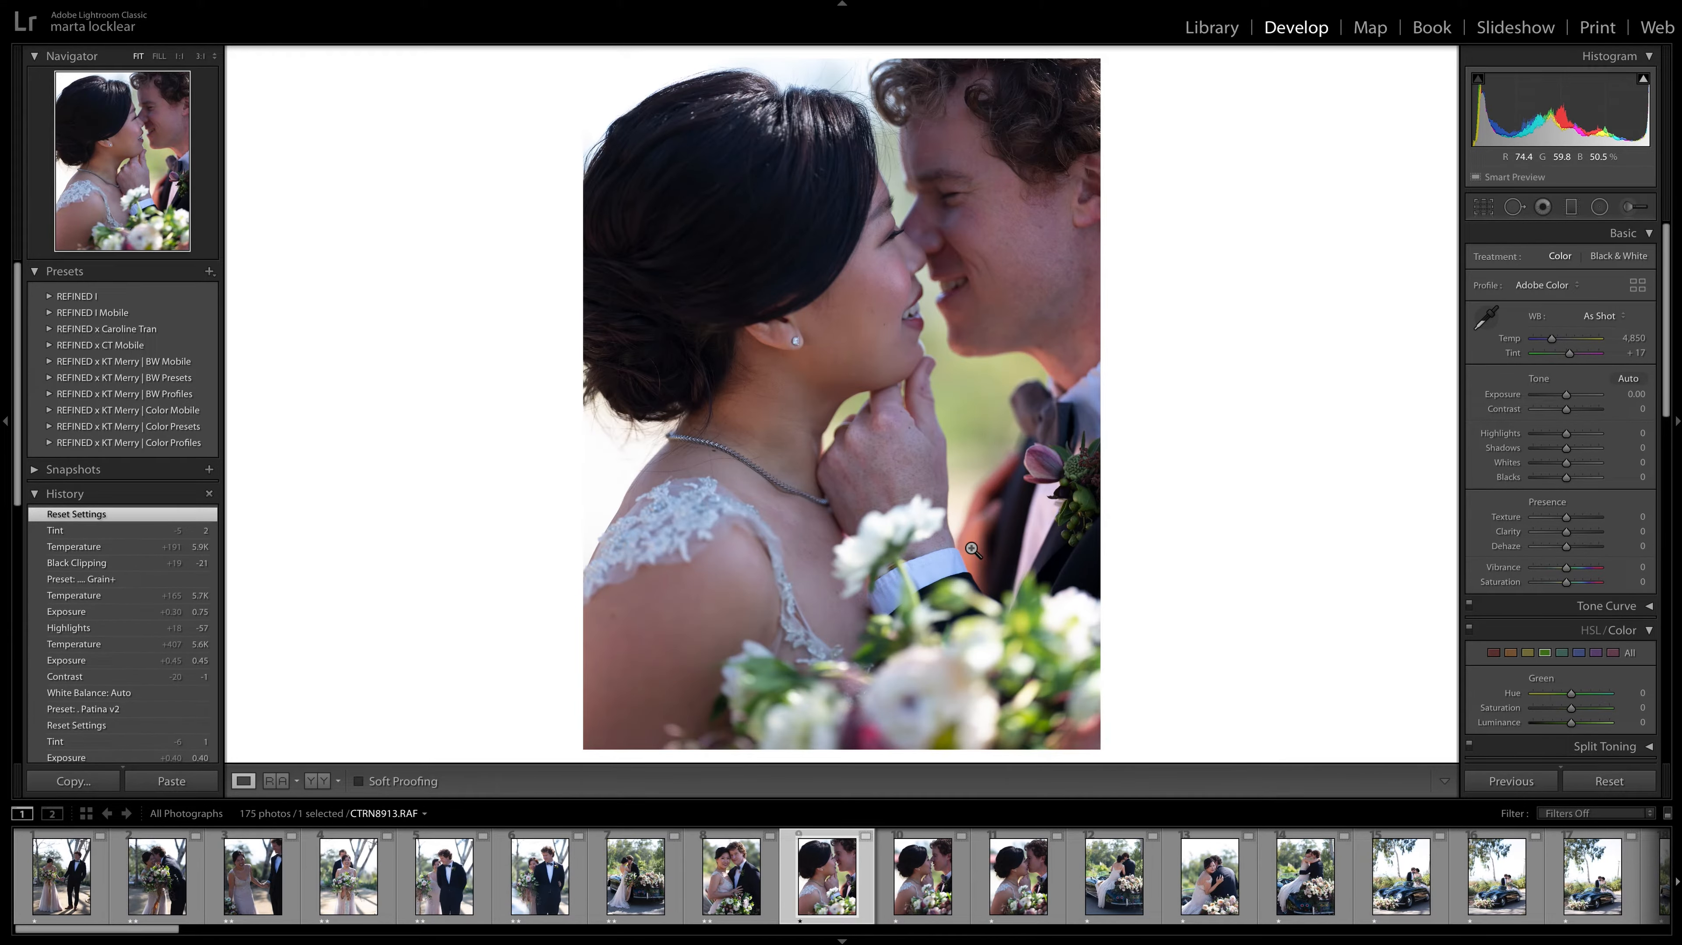
Give a two-star rating to CTRN8913.RAF and CTRN8918.RAF, skipping the other close-up kiss photos.
{"action": "key", "text": "2"}
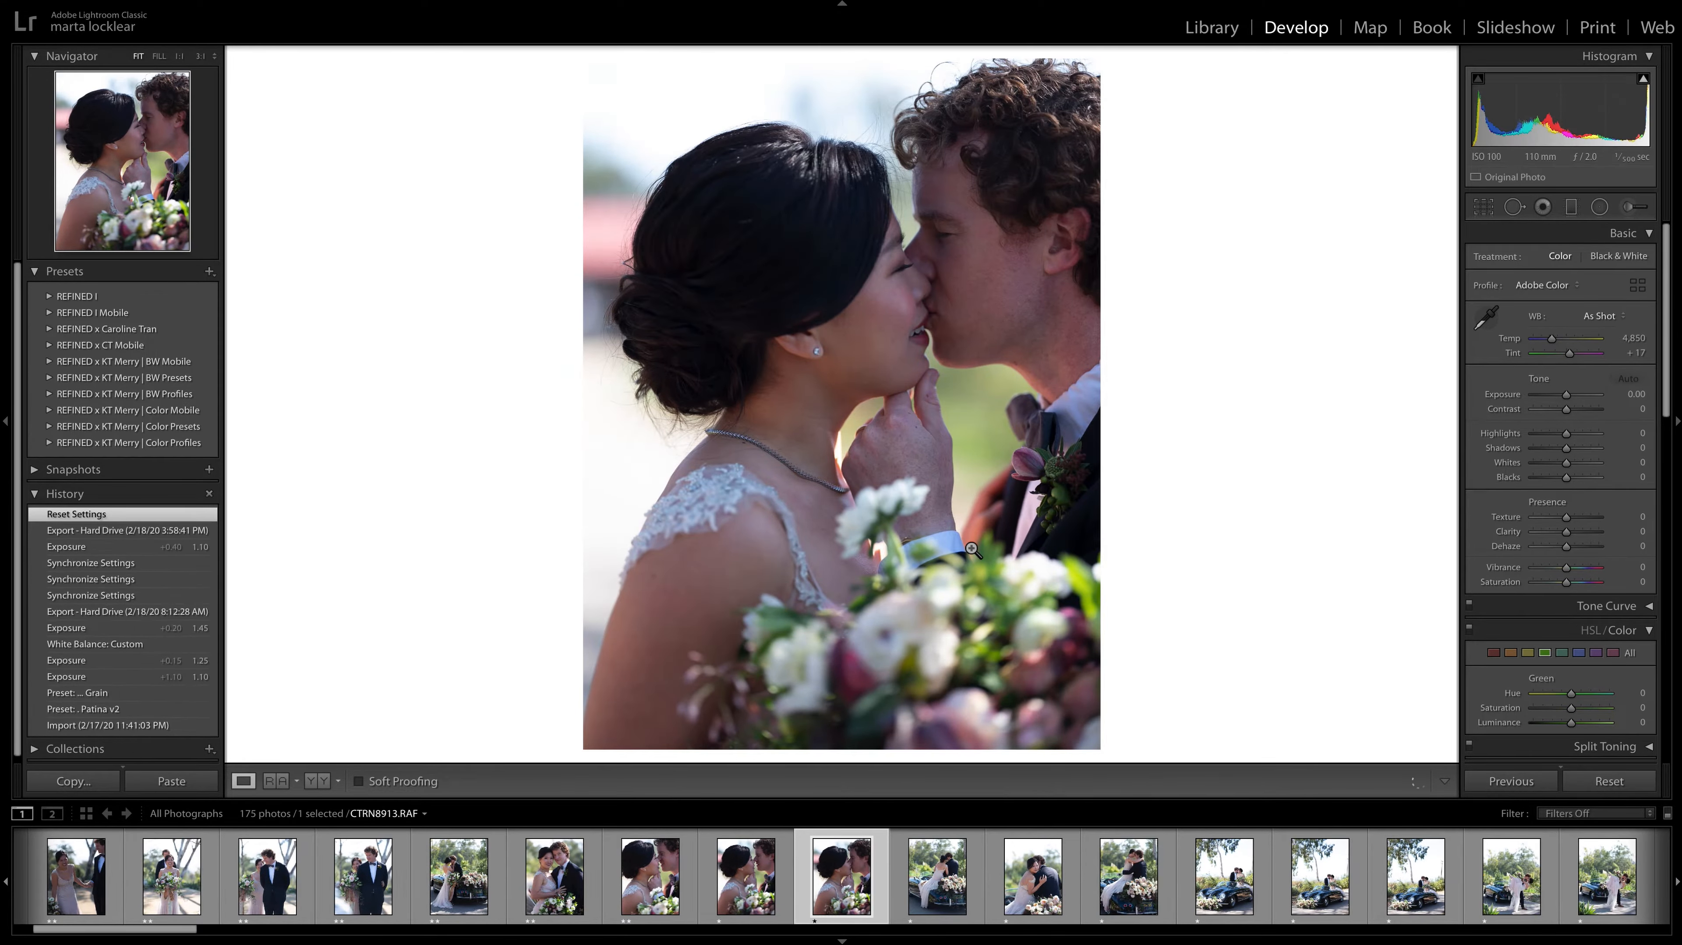
{"action": "key", "text": "Right"}
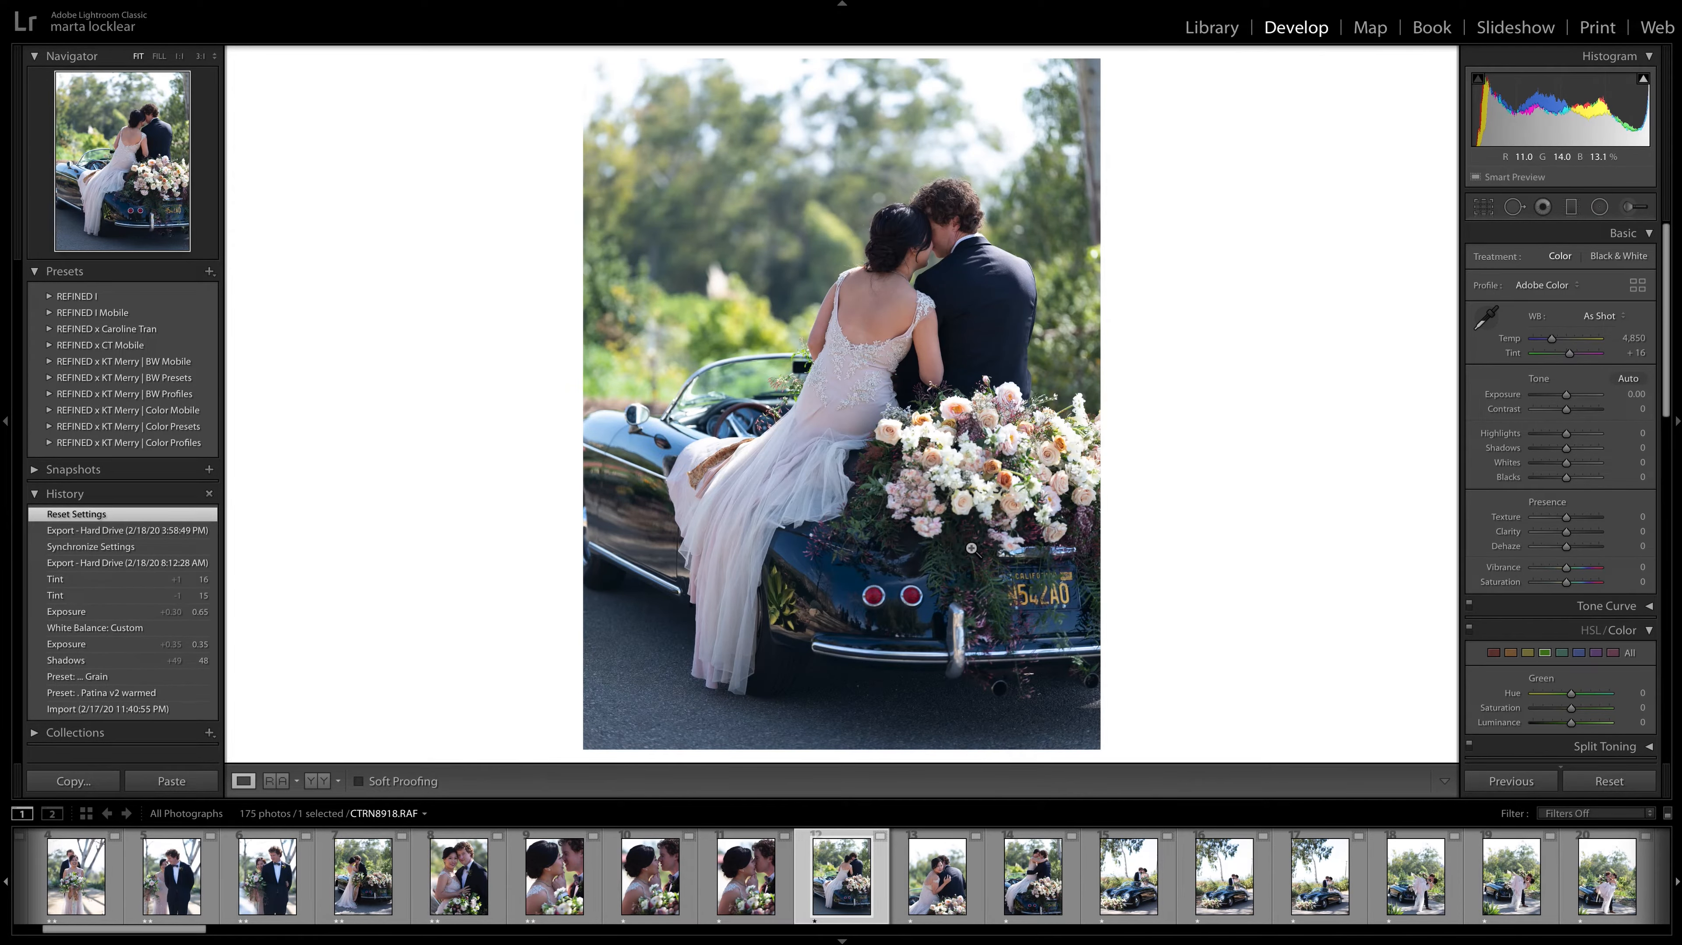
{"action": "scroll", "coordinate": [992, 880], "scroll_direction": "down", "scroll_amount": 3}
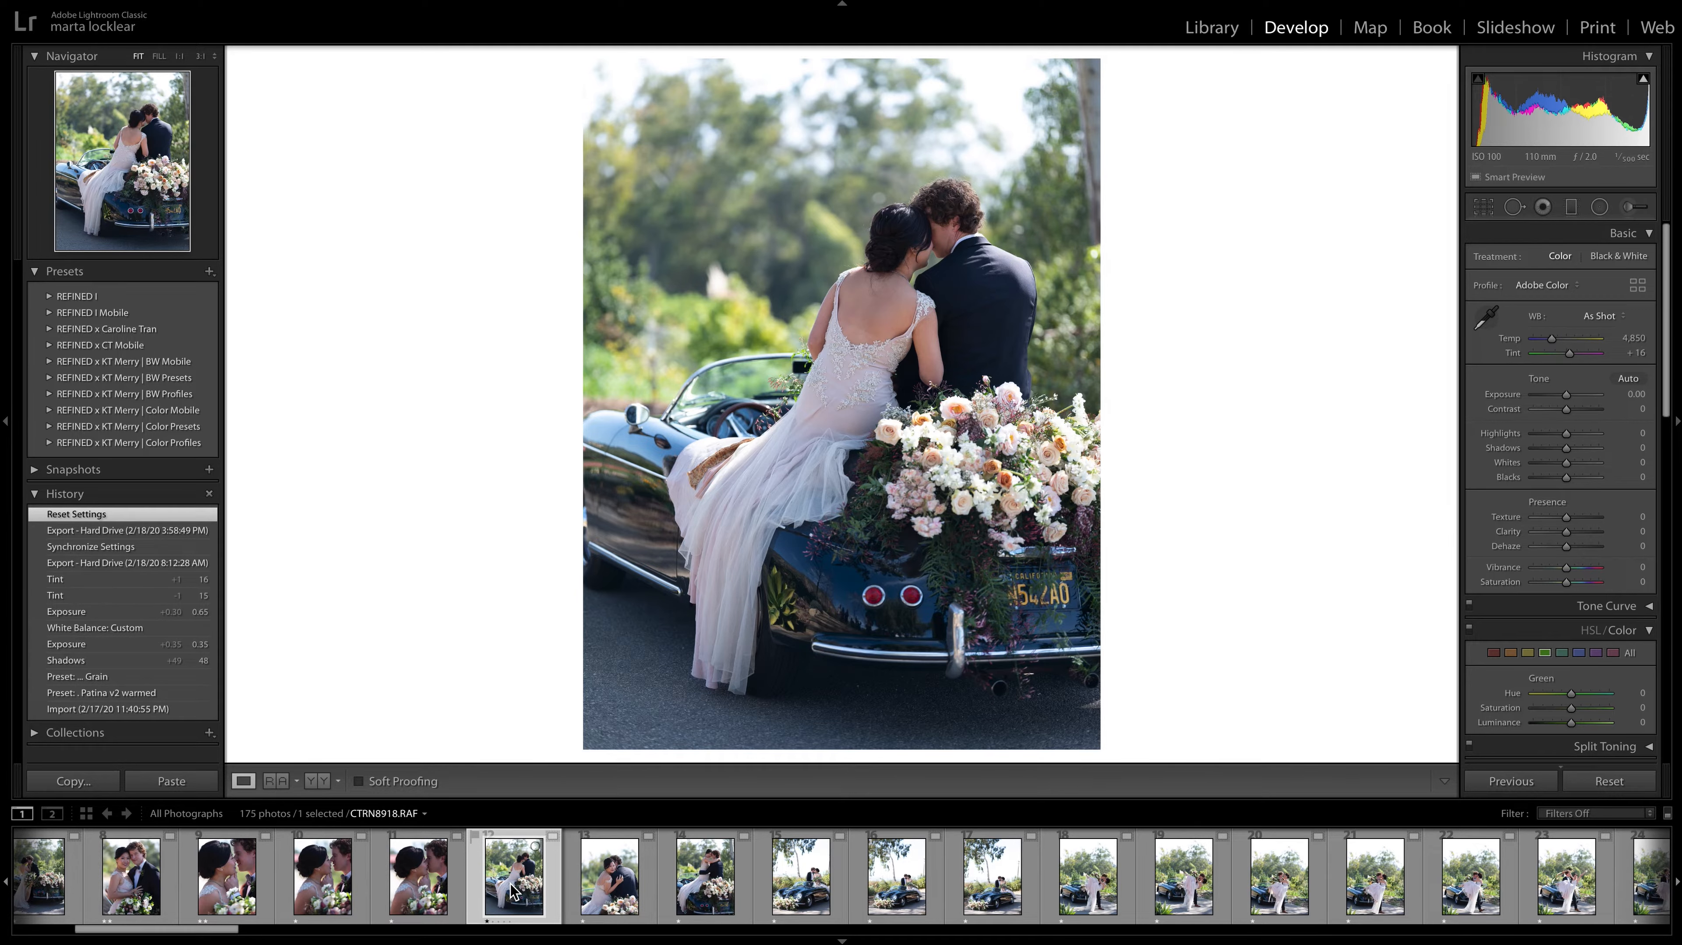
{"action": "key", "text": "2"}
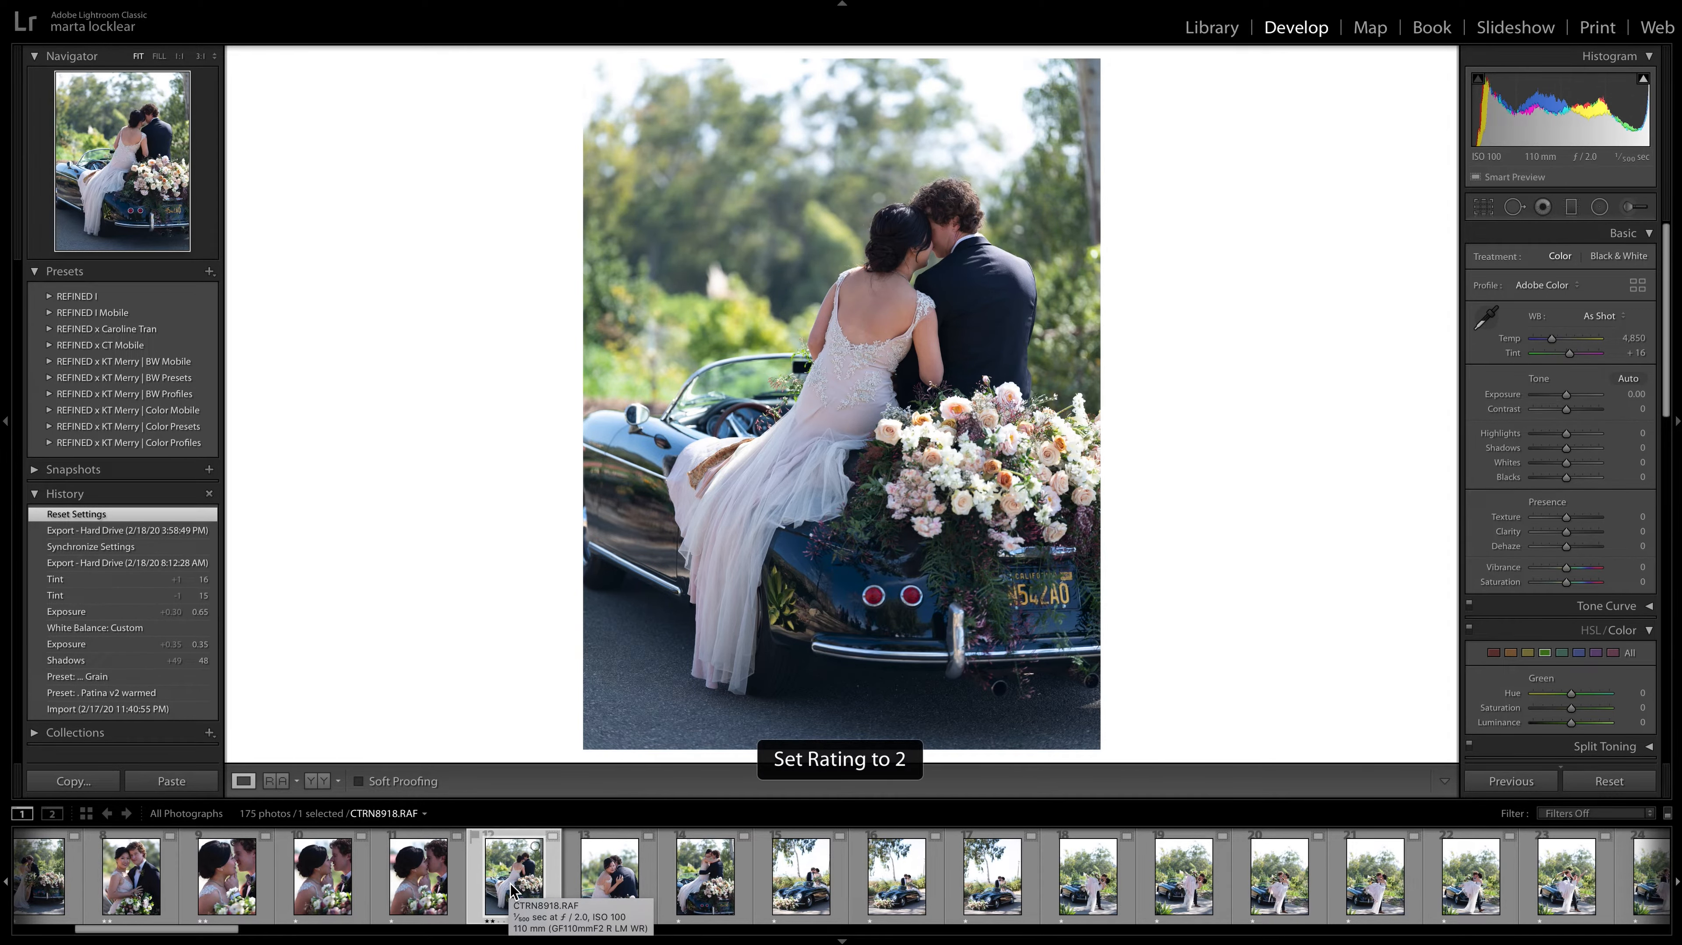
Compare the photos of the couple sitting on the back of the car, CTRN8918.RAF, CTRN8920.RAF and CTRN8925.RAF.
{"action": "key", "text": "Right"}
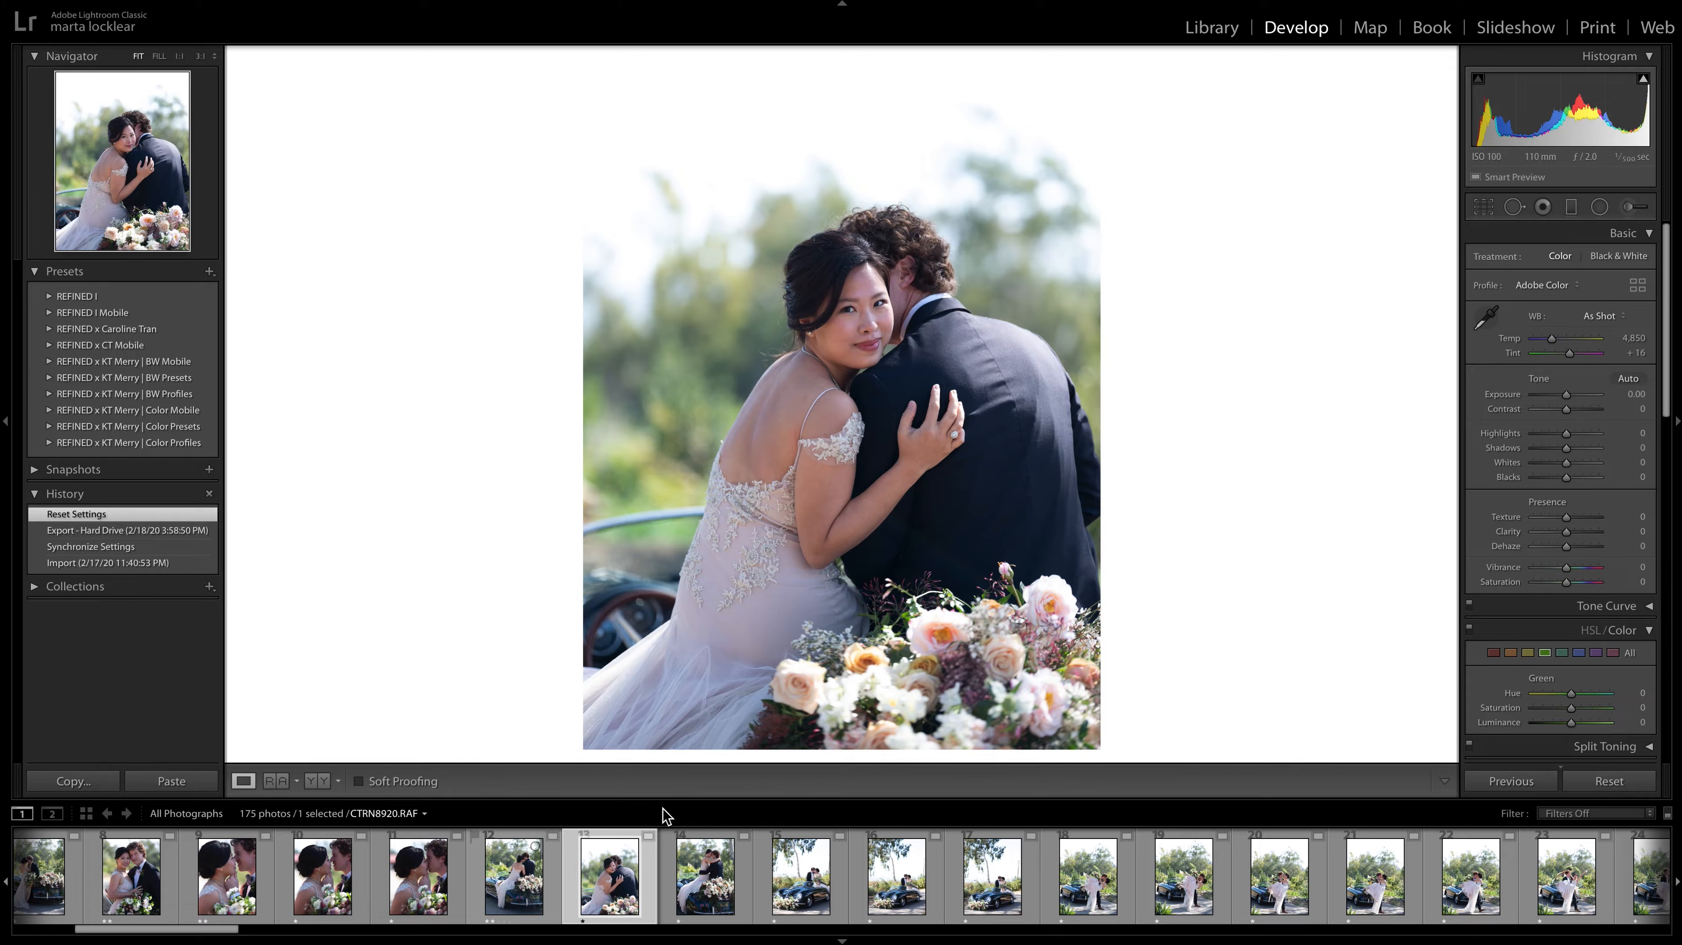
{"action": "key", "text": "Left"}
{"action": "key", "text": "Right"}
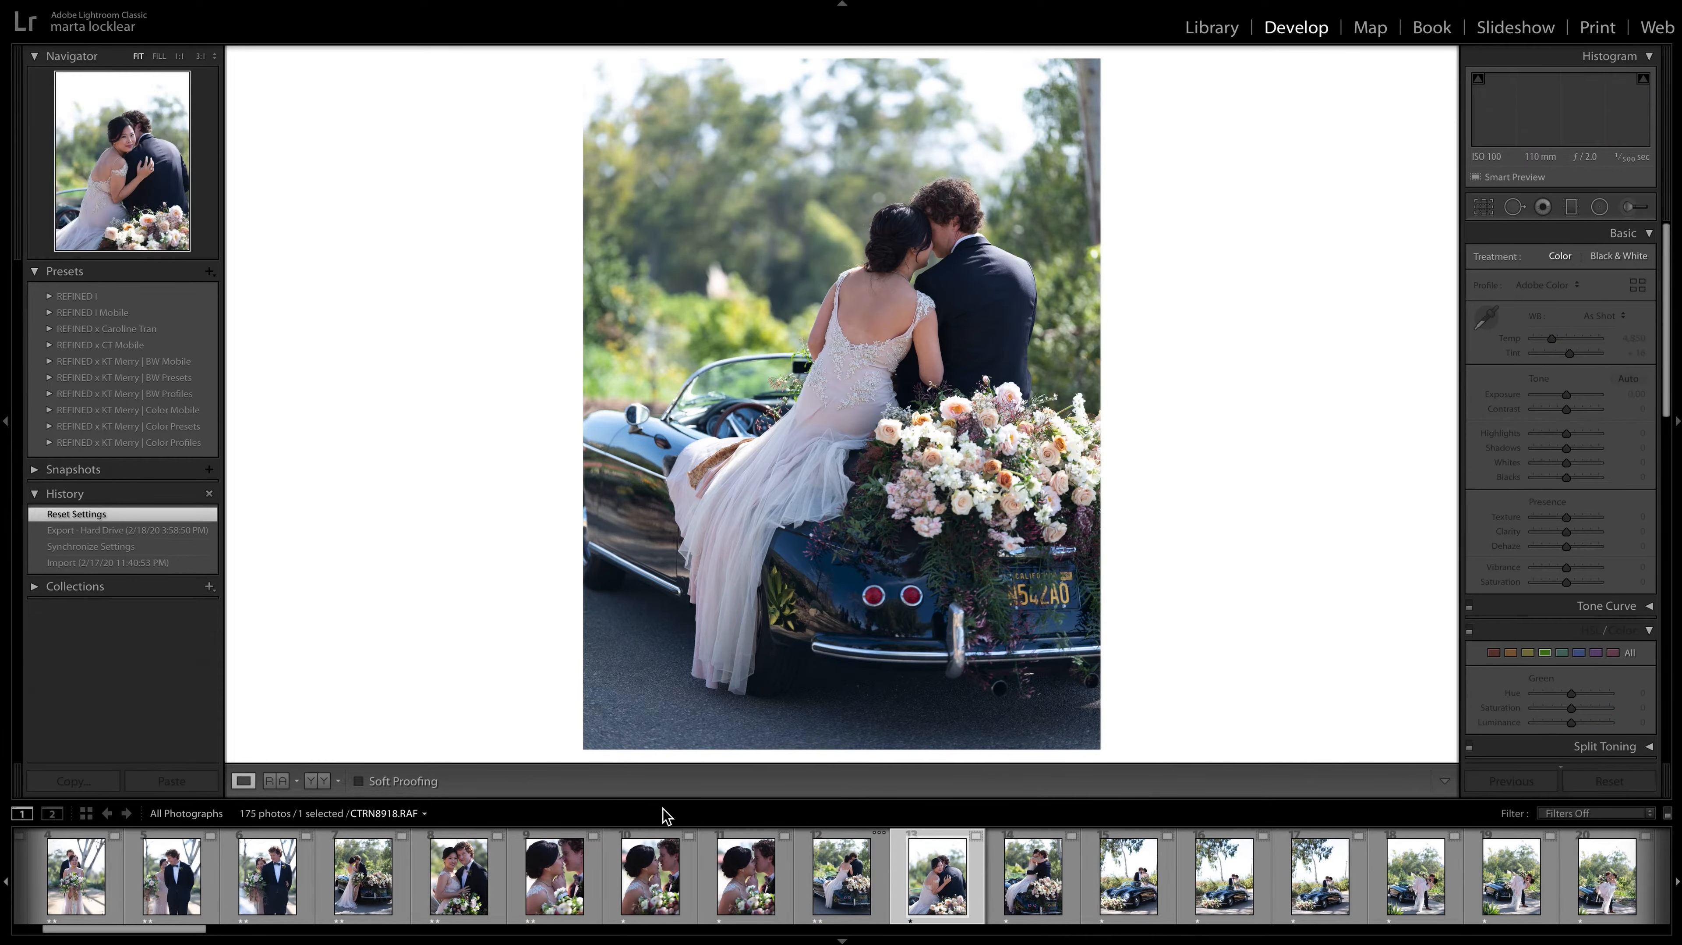
{"action": "key", "text": "Right"}
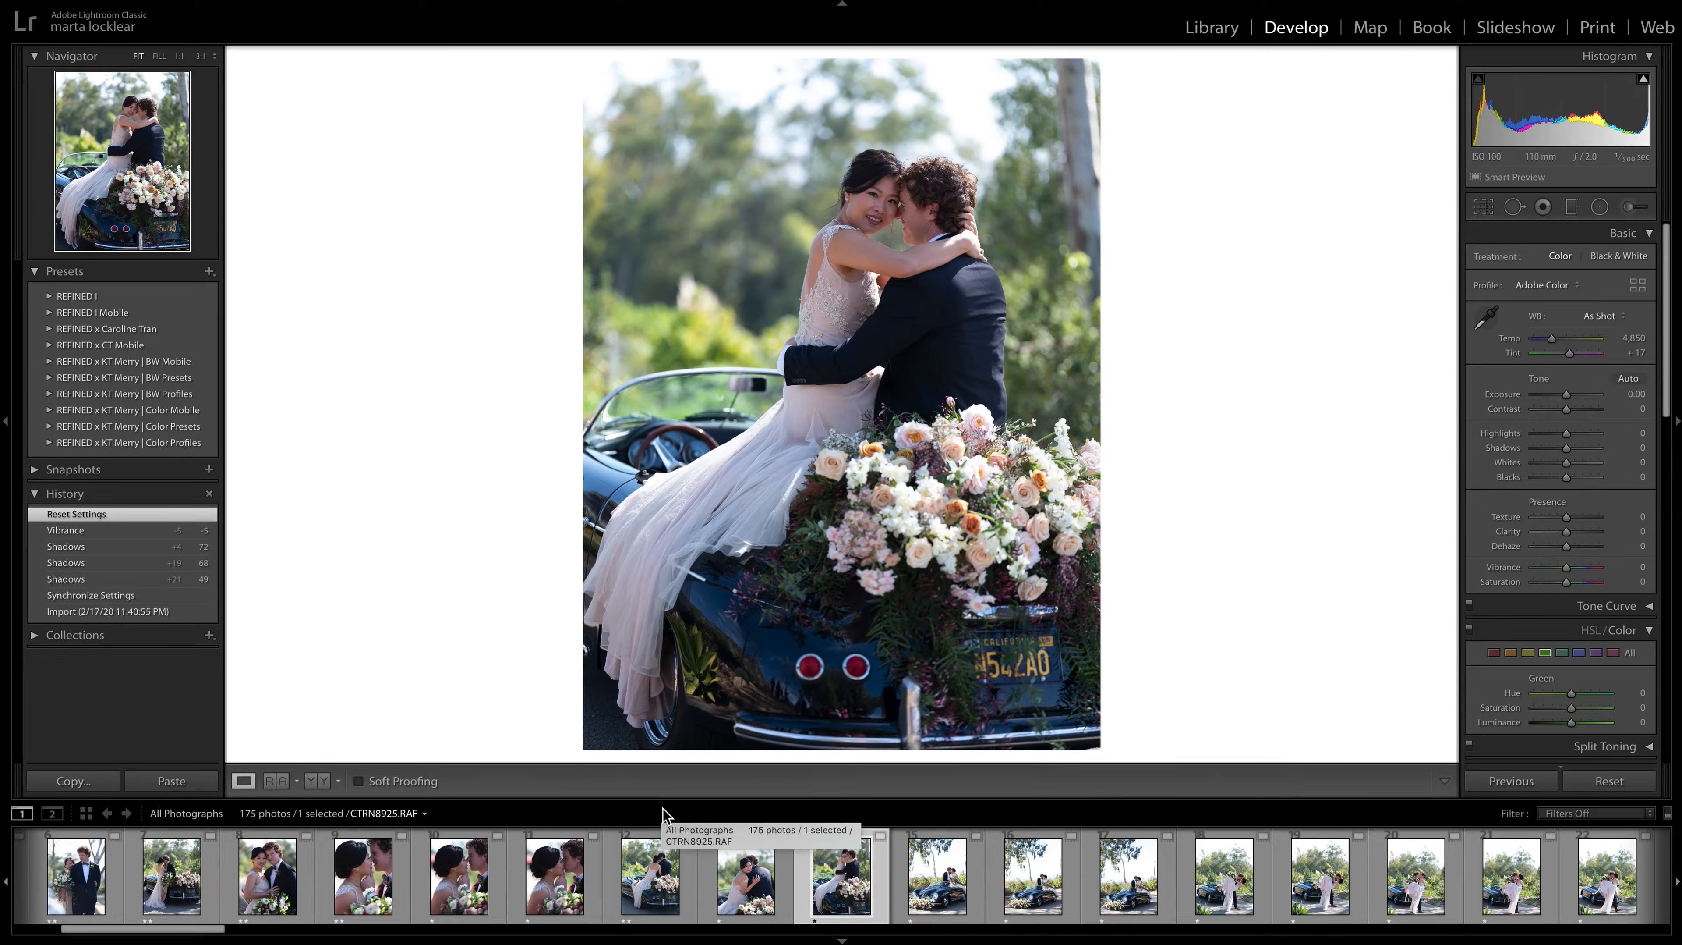
{"action": "key", "text": "Left"}
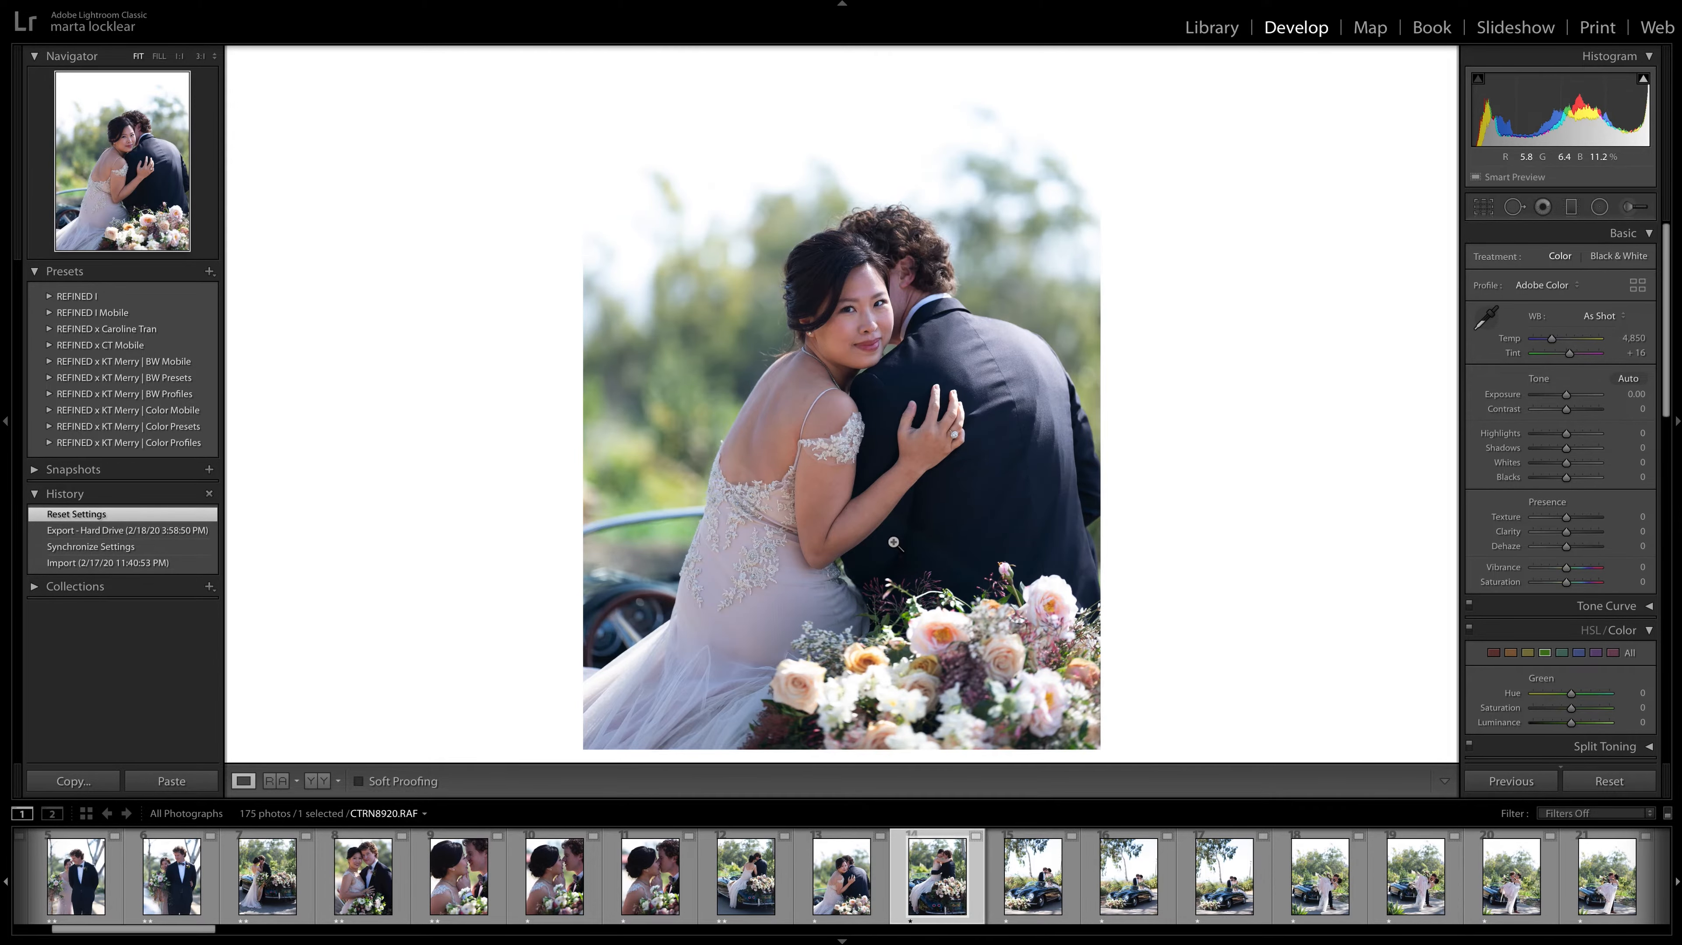
{"action": "key", "text": "Left"}
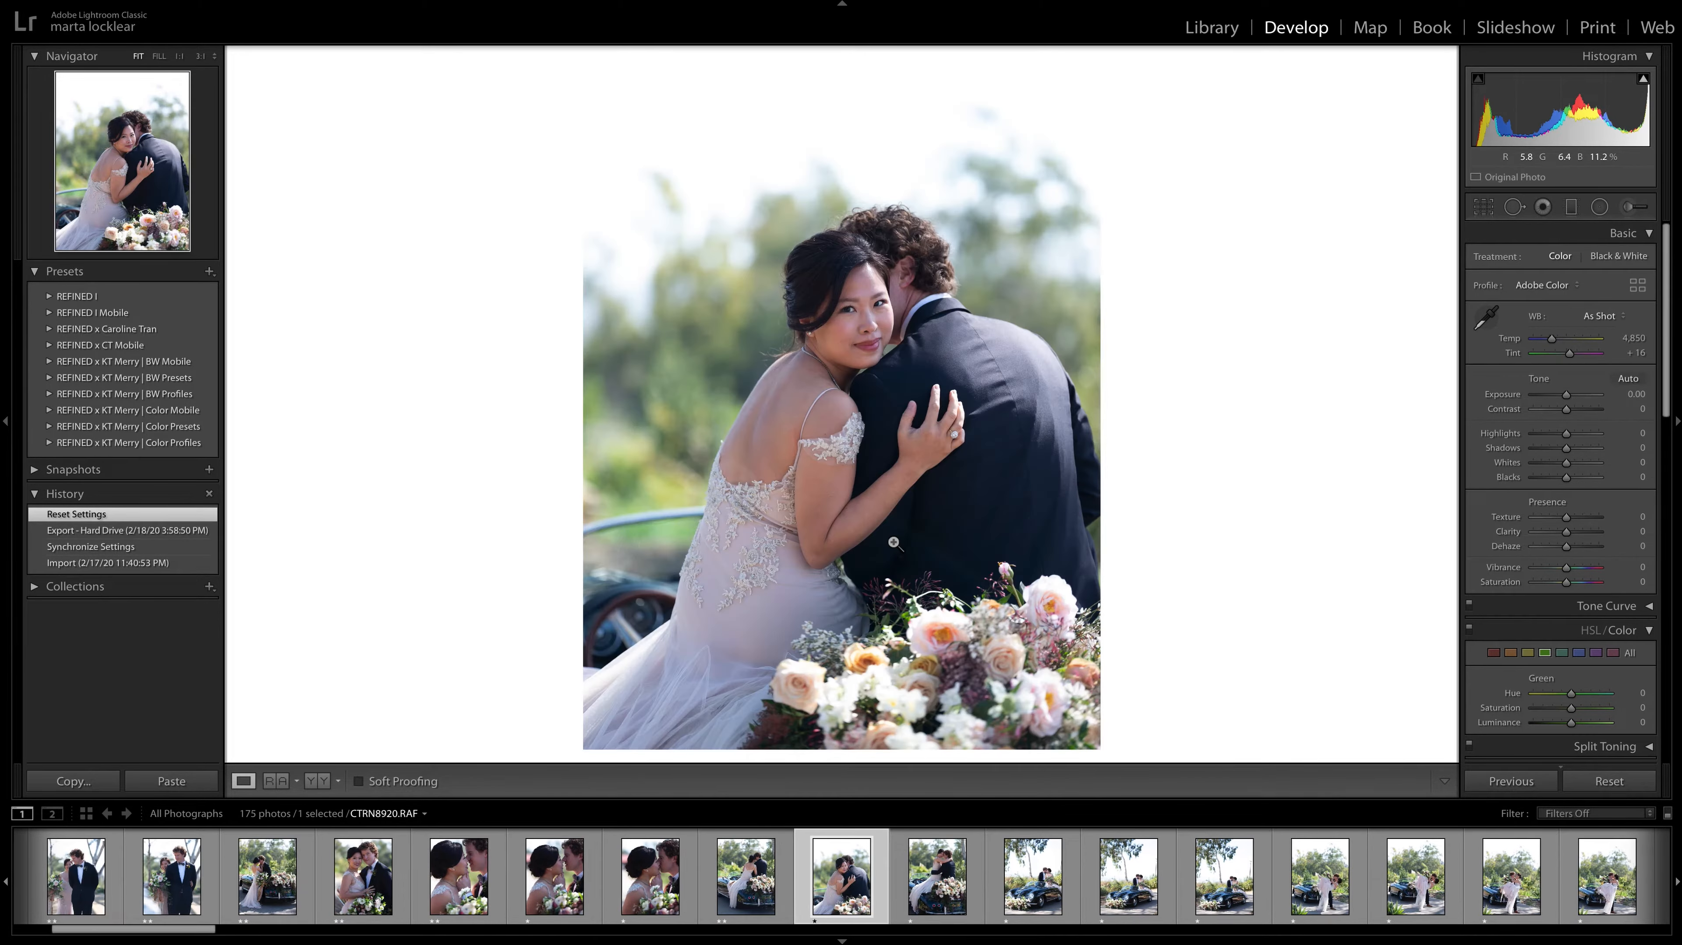
{"action": "key", "text": "Right"}
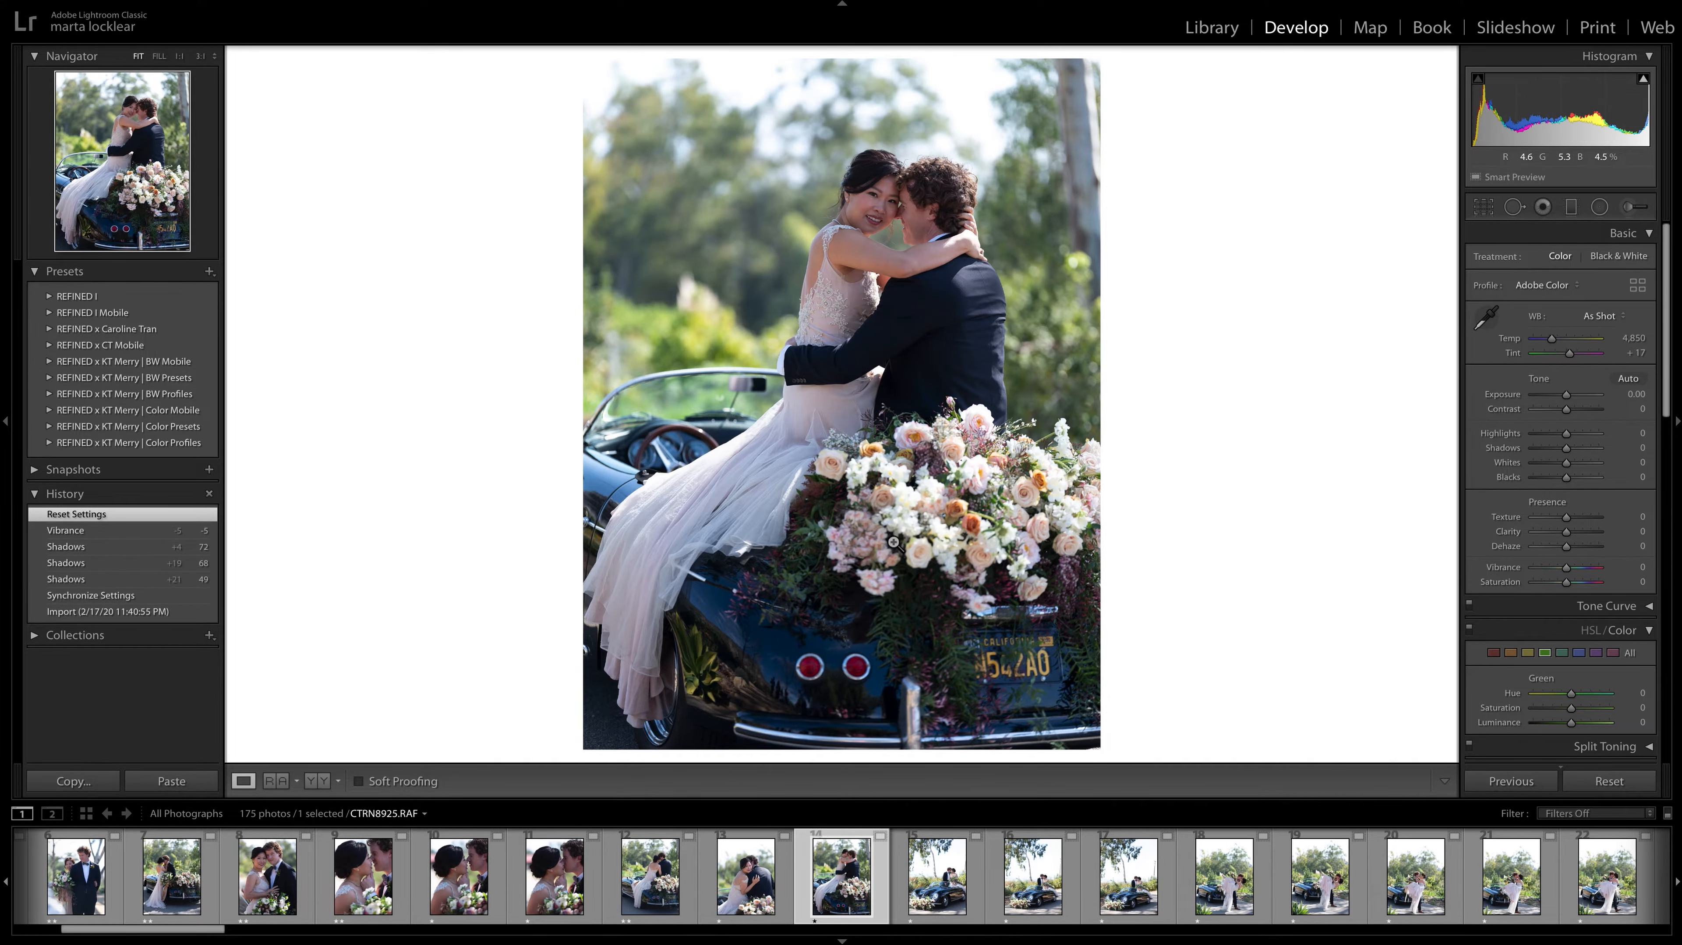
{"action": "key", "text": "Left"}
{"action": "key", "text": "Left"}
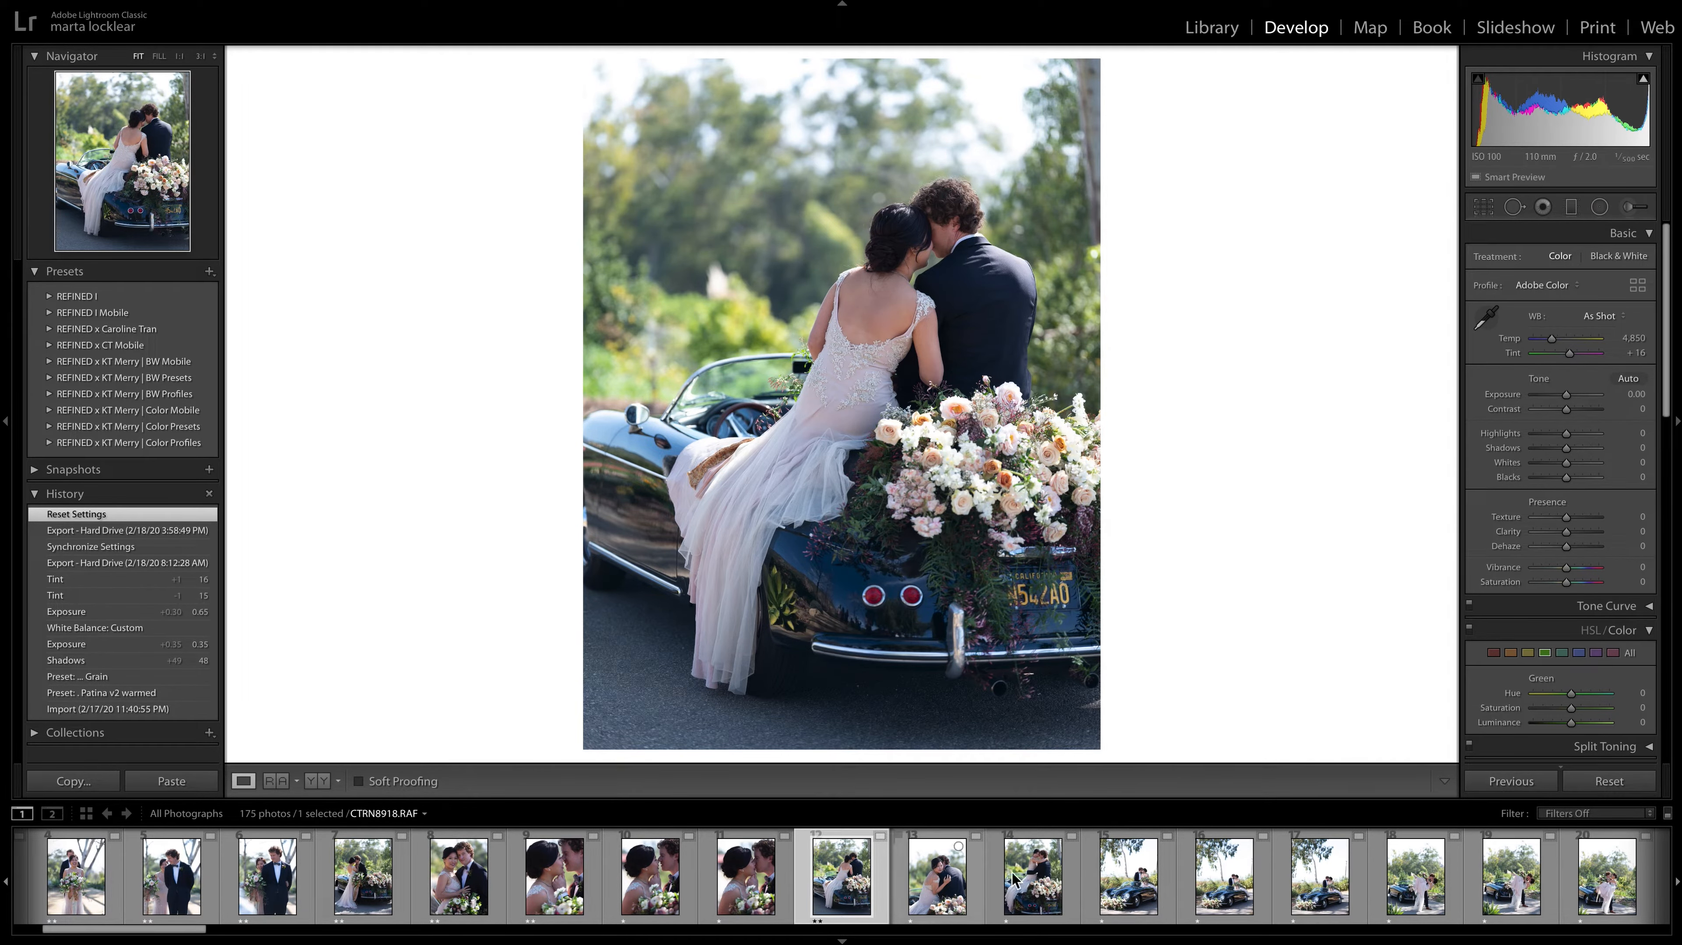
{"action": "left_click", "coordinate": [1006, 905]}
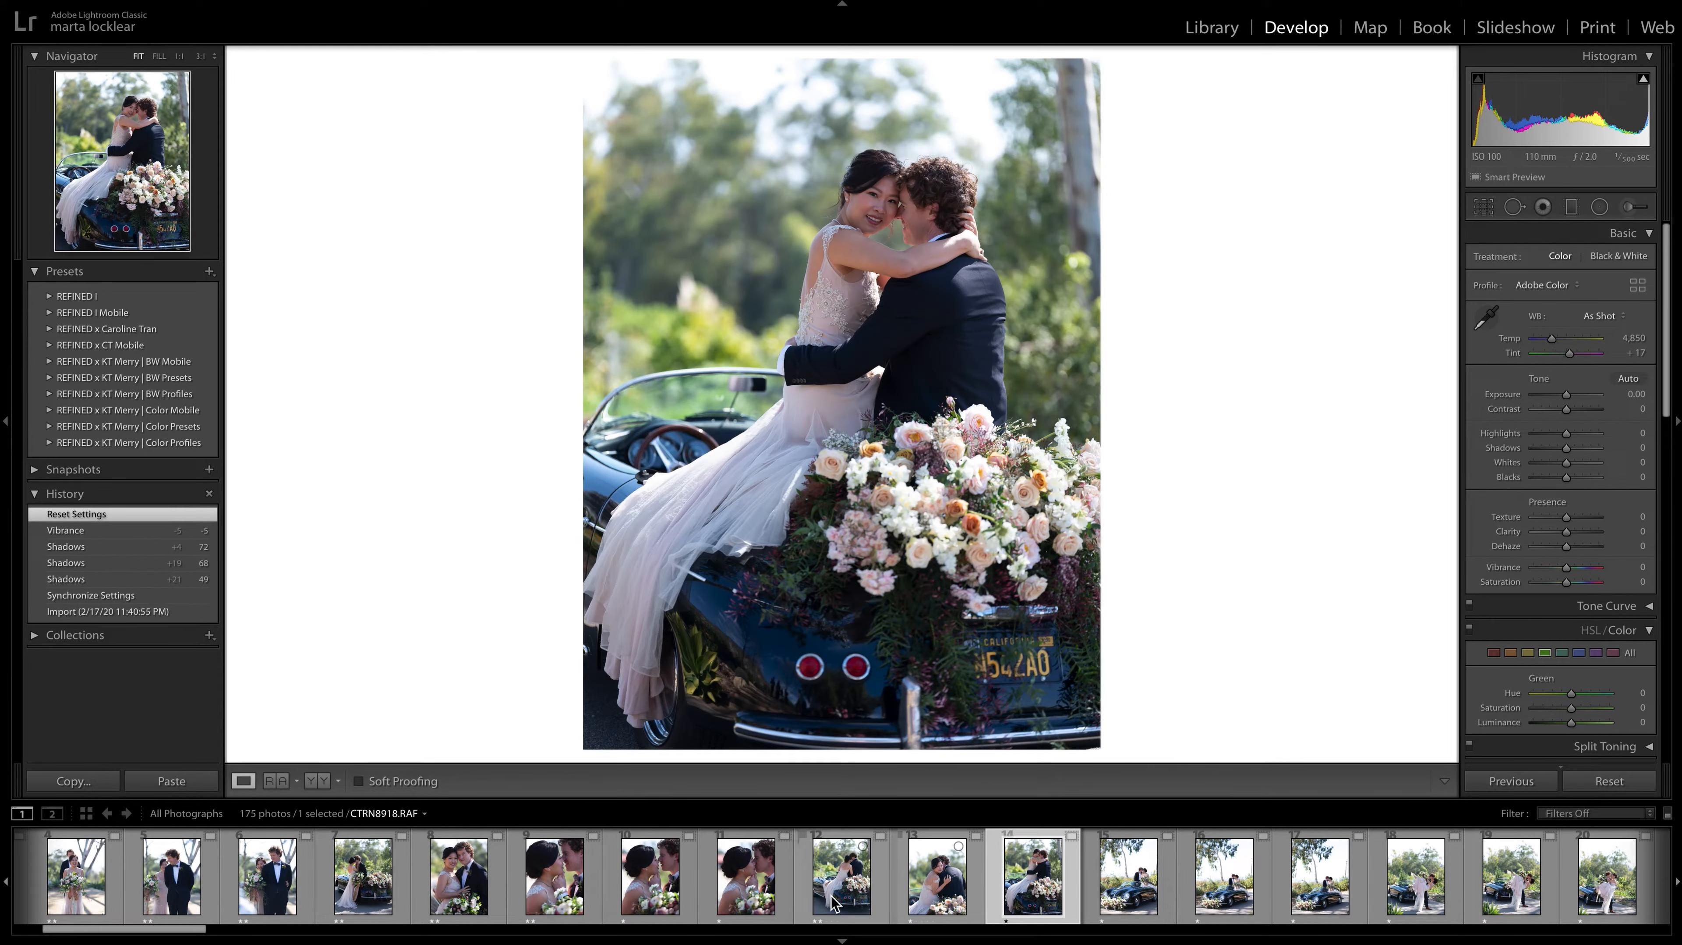
{"action": "left_click", "coordinate": [830, 881]}
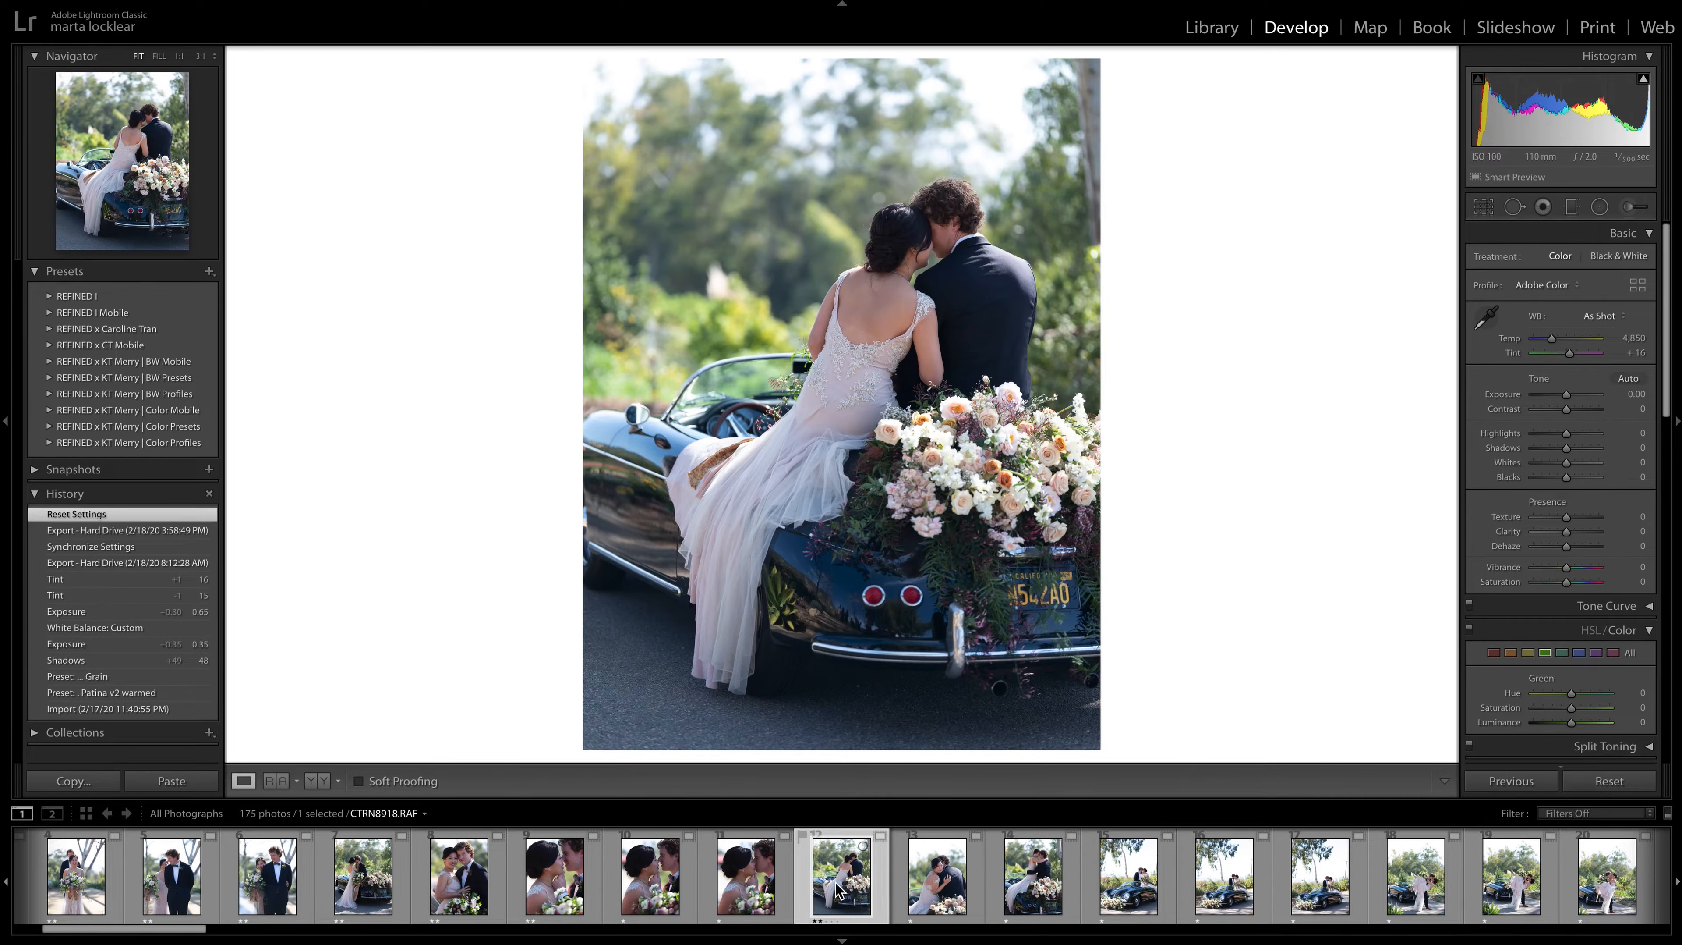
Give a two-star rating to CTRN8920.RAF, and advance to CTRN8925.RAF.
{"action": "left_click", "coordinate": [929, 885]}
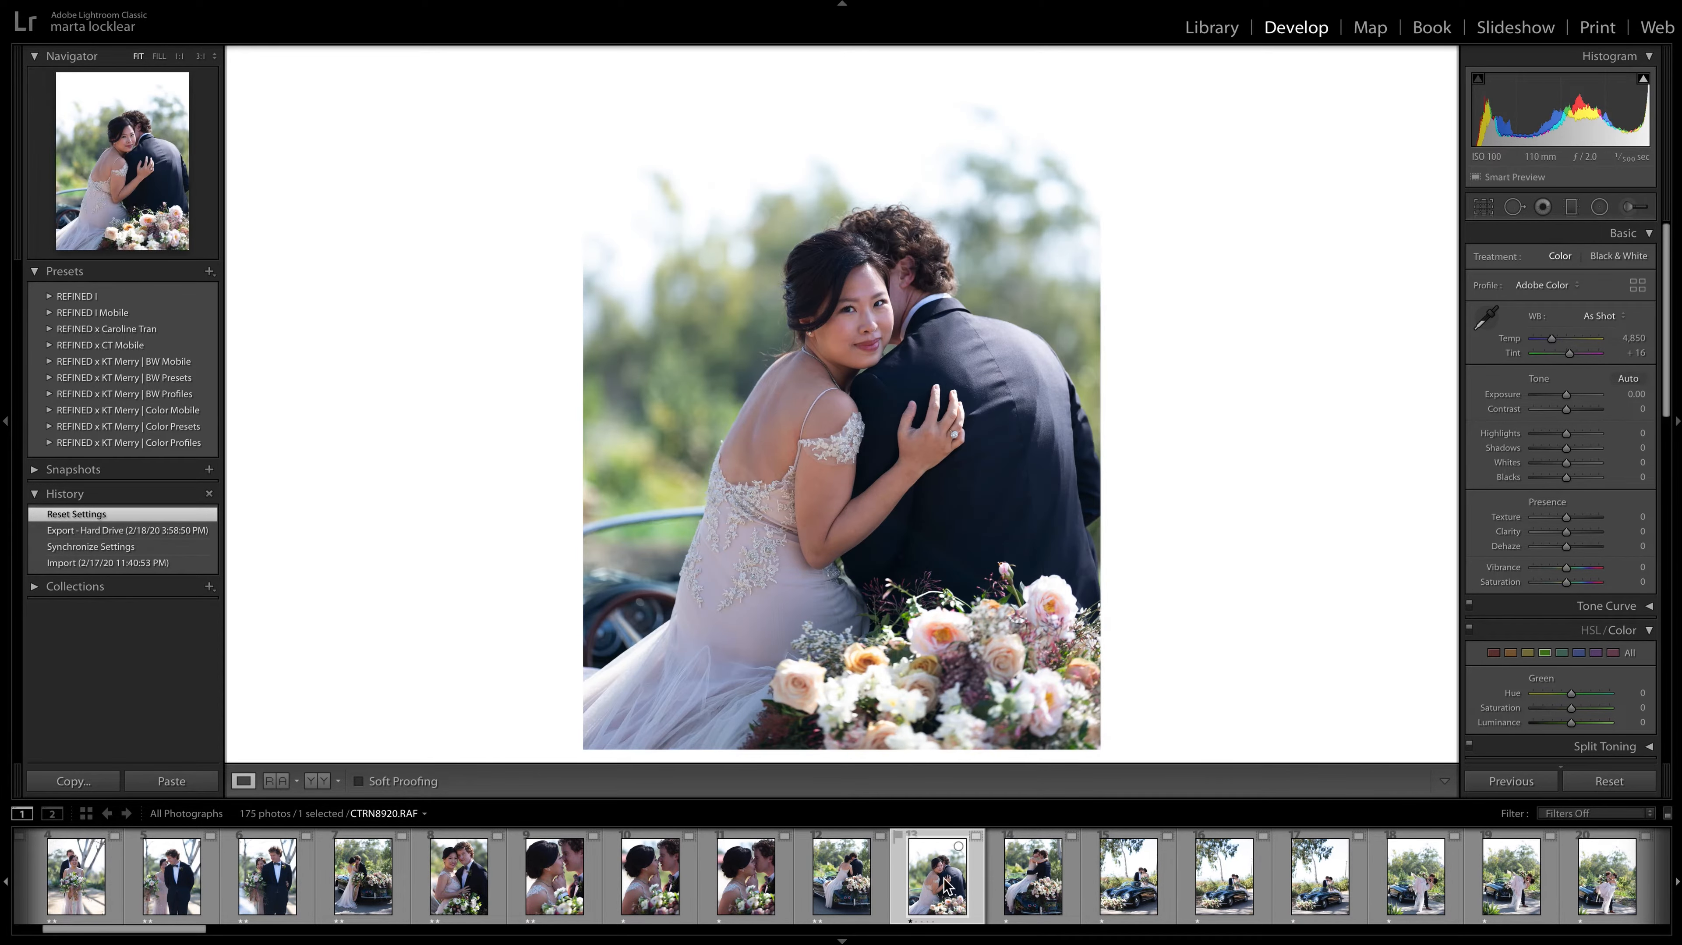
{"action": "key", "text": "2"}
{"action": "key", "text": "Right"}
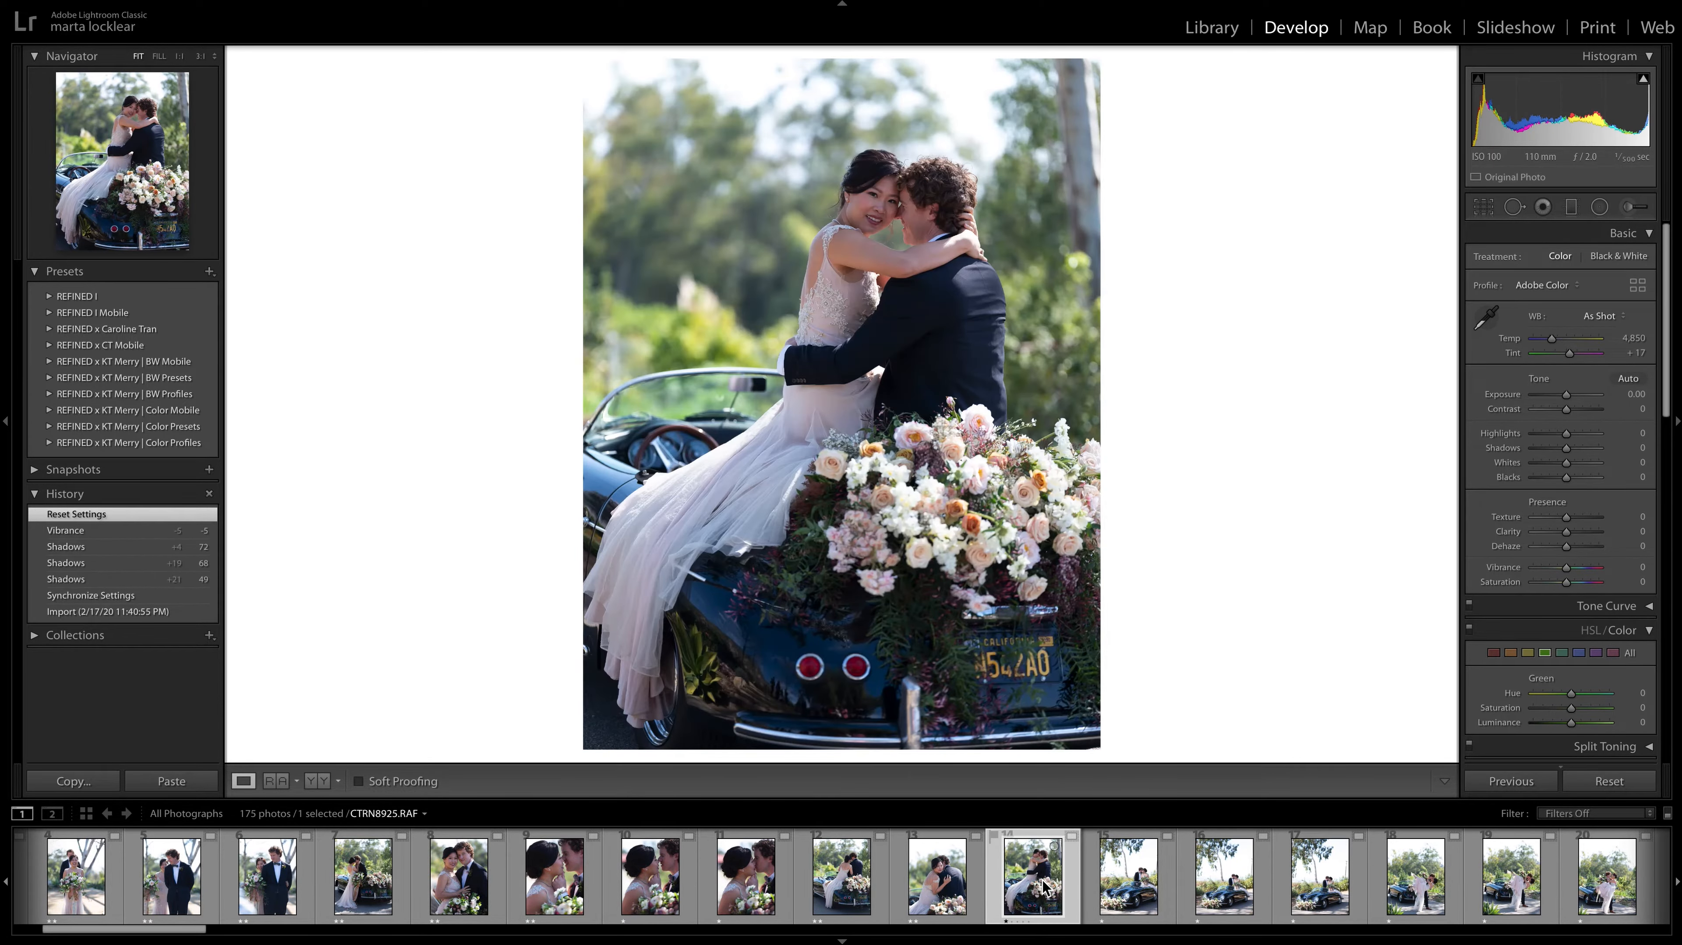
Compare the front-of-car photos CTRN8927.RAF, CTRN8929.RAF and CTRN8931.RAF, give CTRN8931.RAF a two-star rating, and open CTRN8937.RAF.
{"action": "key", "text": "Right"}
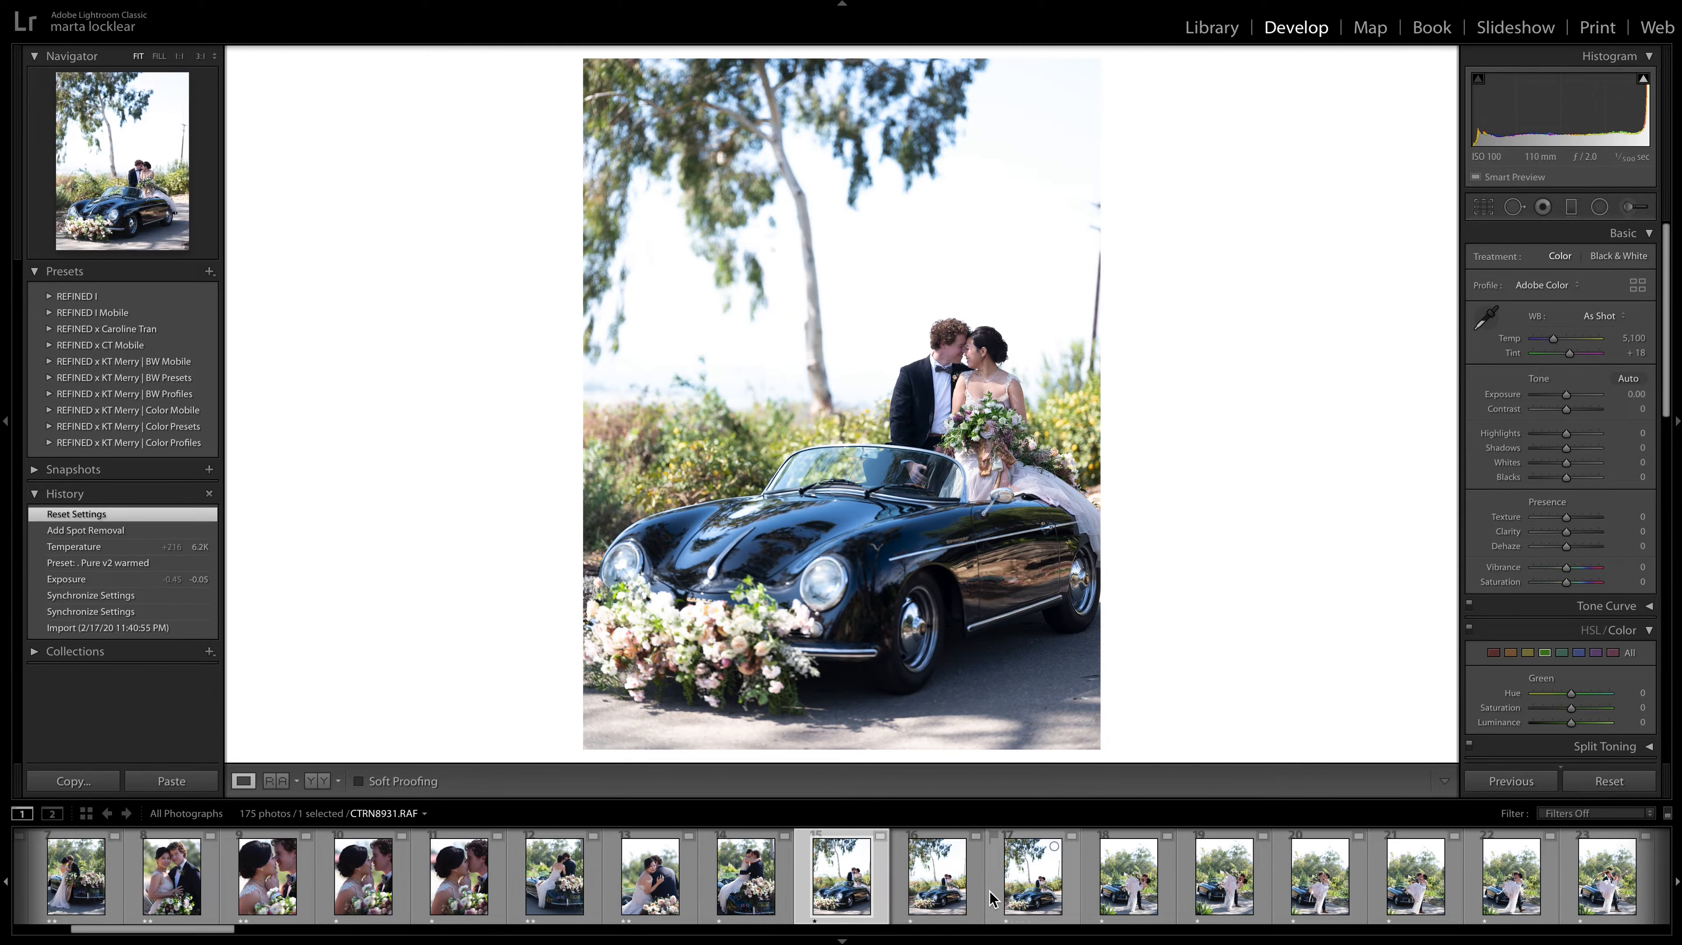
{"action": "key", "text": "Right"}
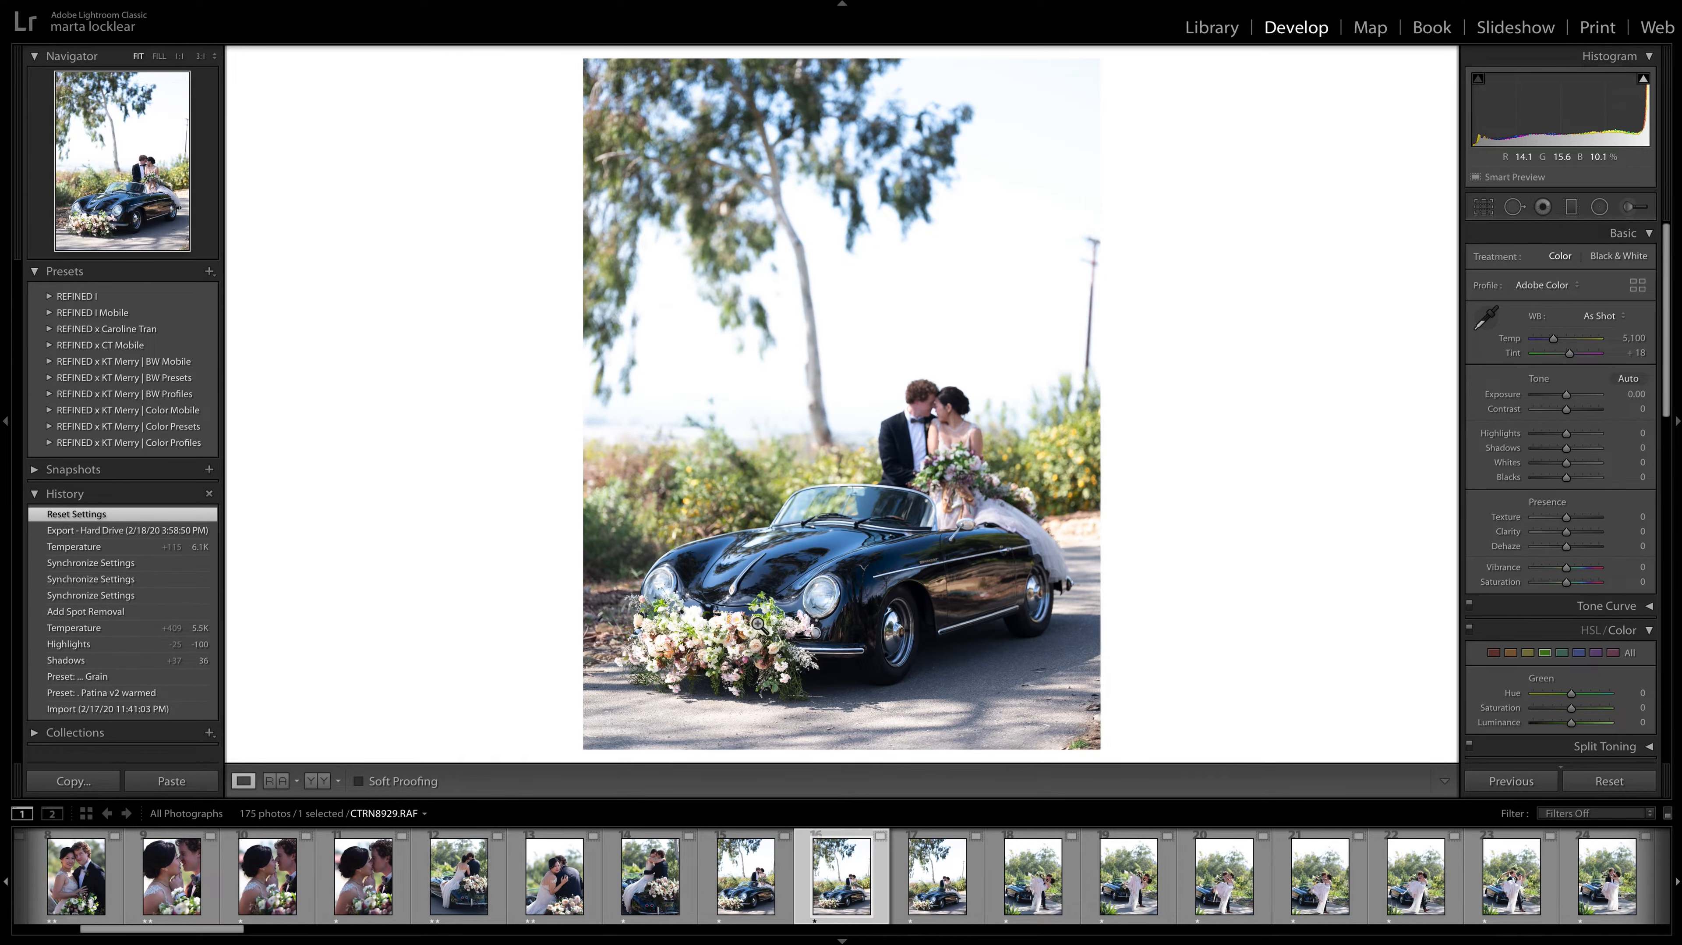
{"action": "key", "text": "Left"}
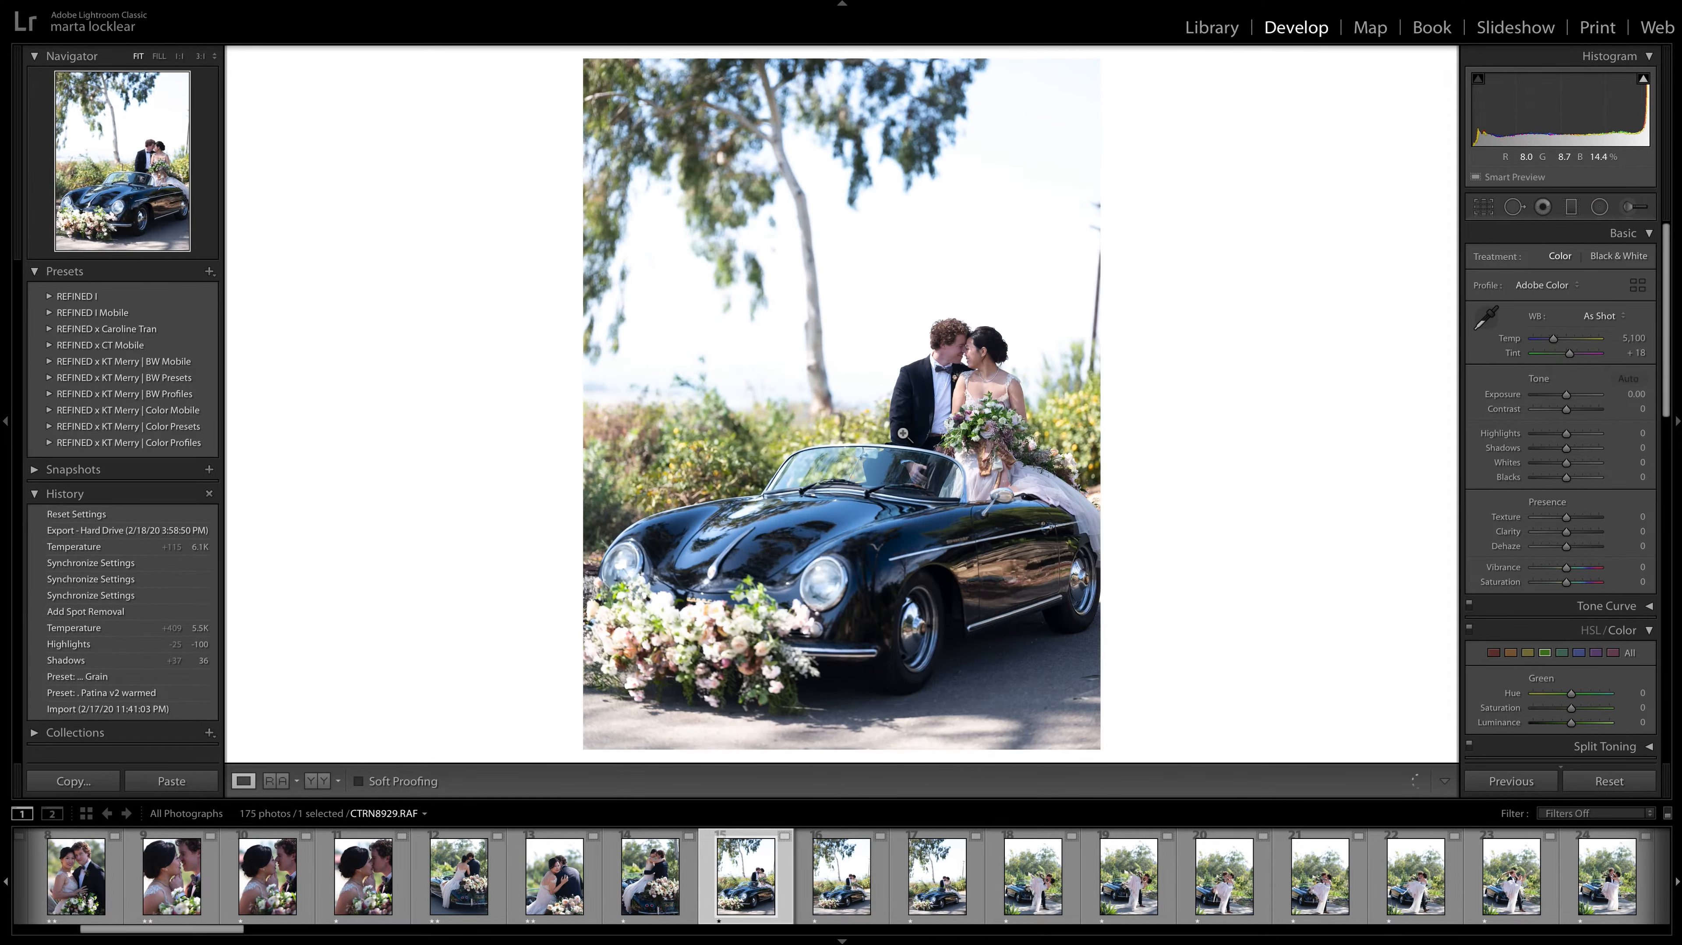
{"action": "key", "text": "Right"}
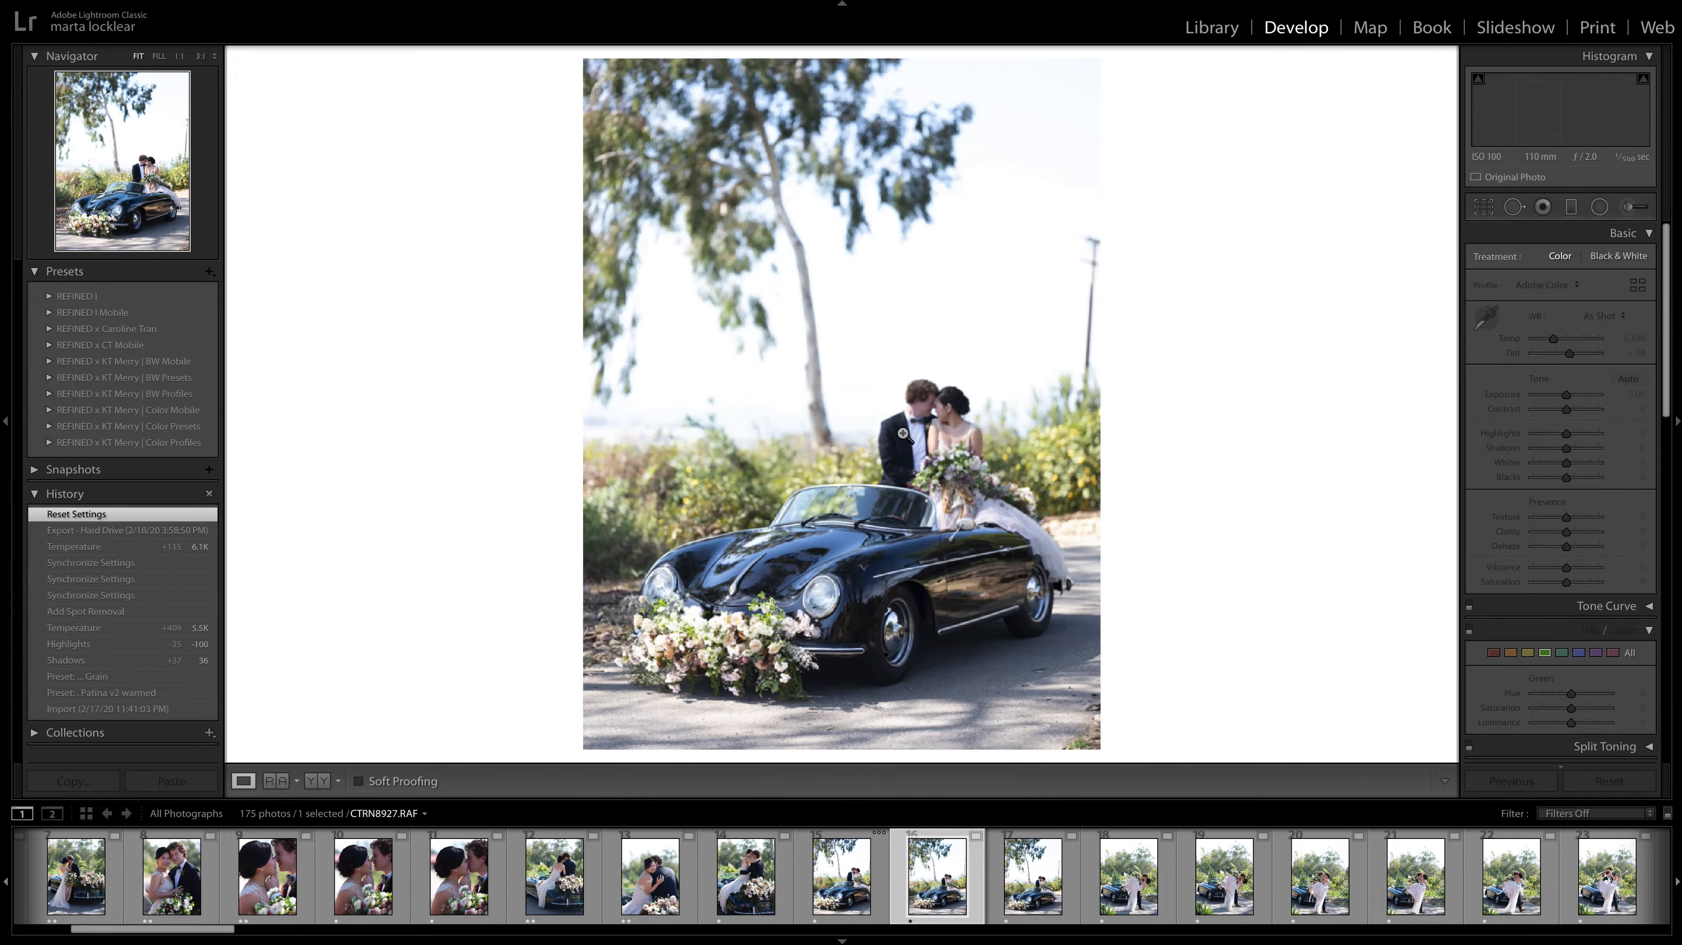
{"action": "key", "text": "Right"}
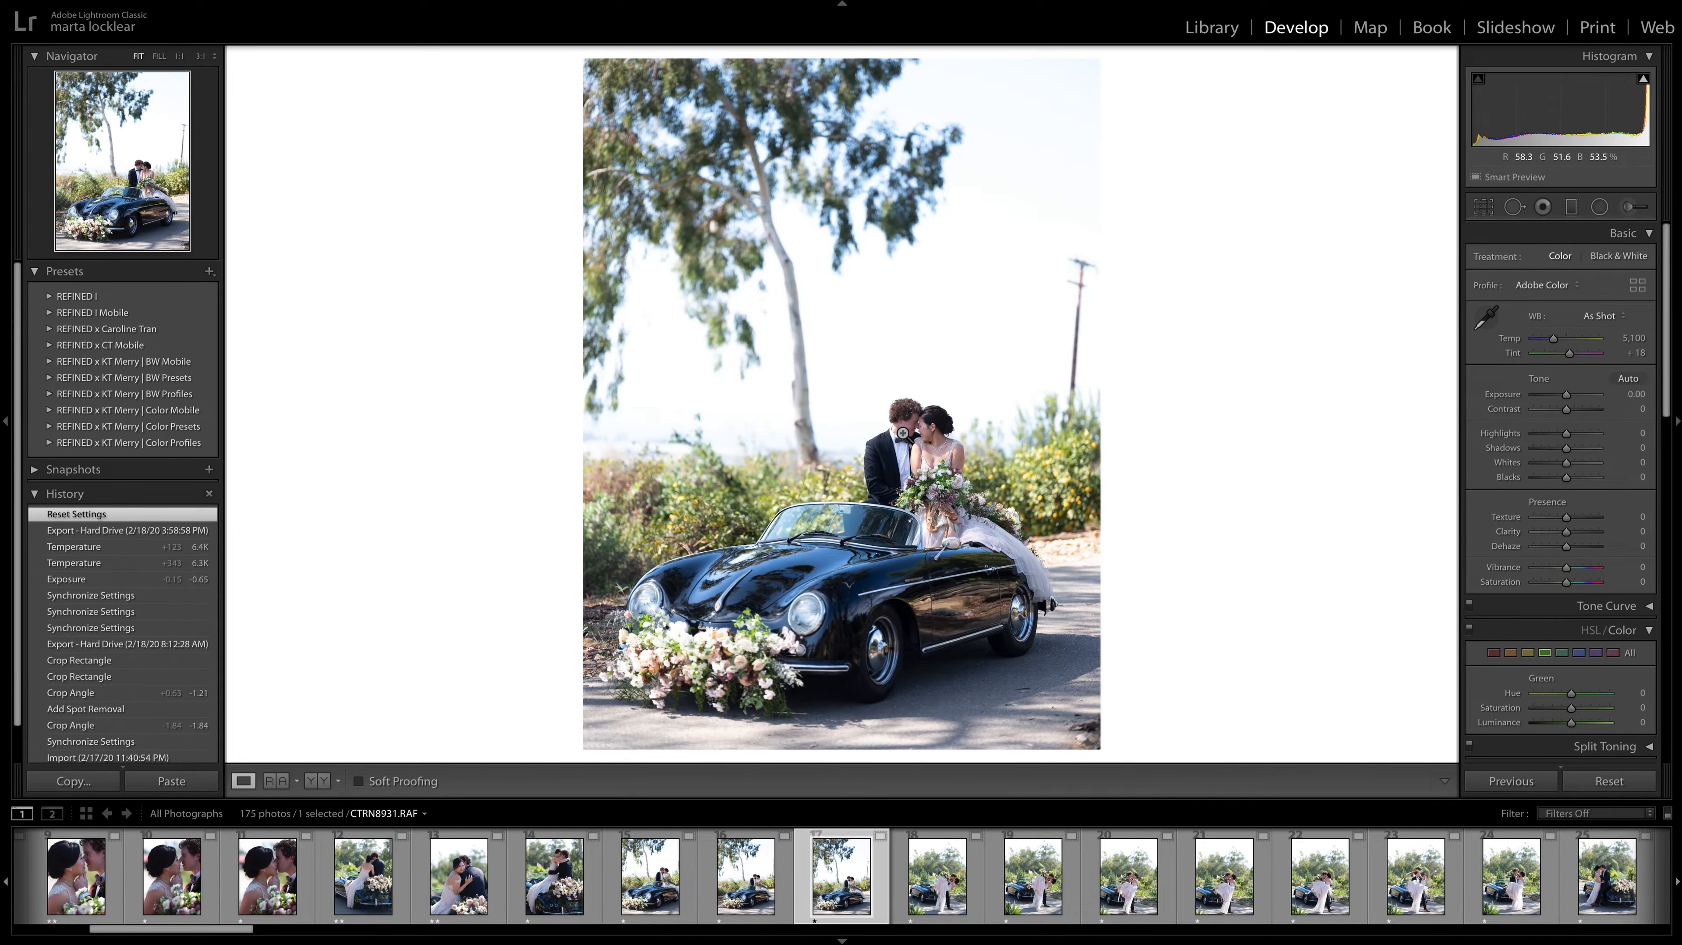
{"action": "key", "text": "Left"}
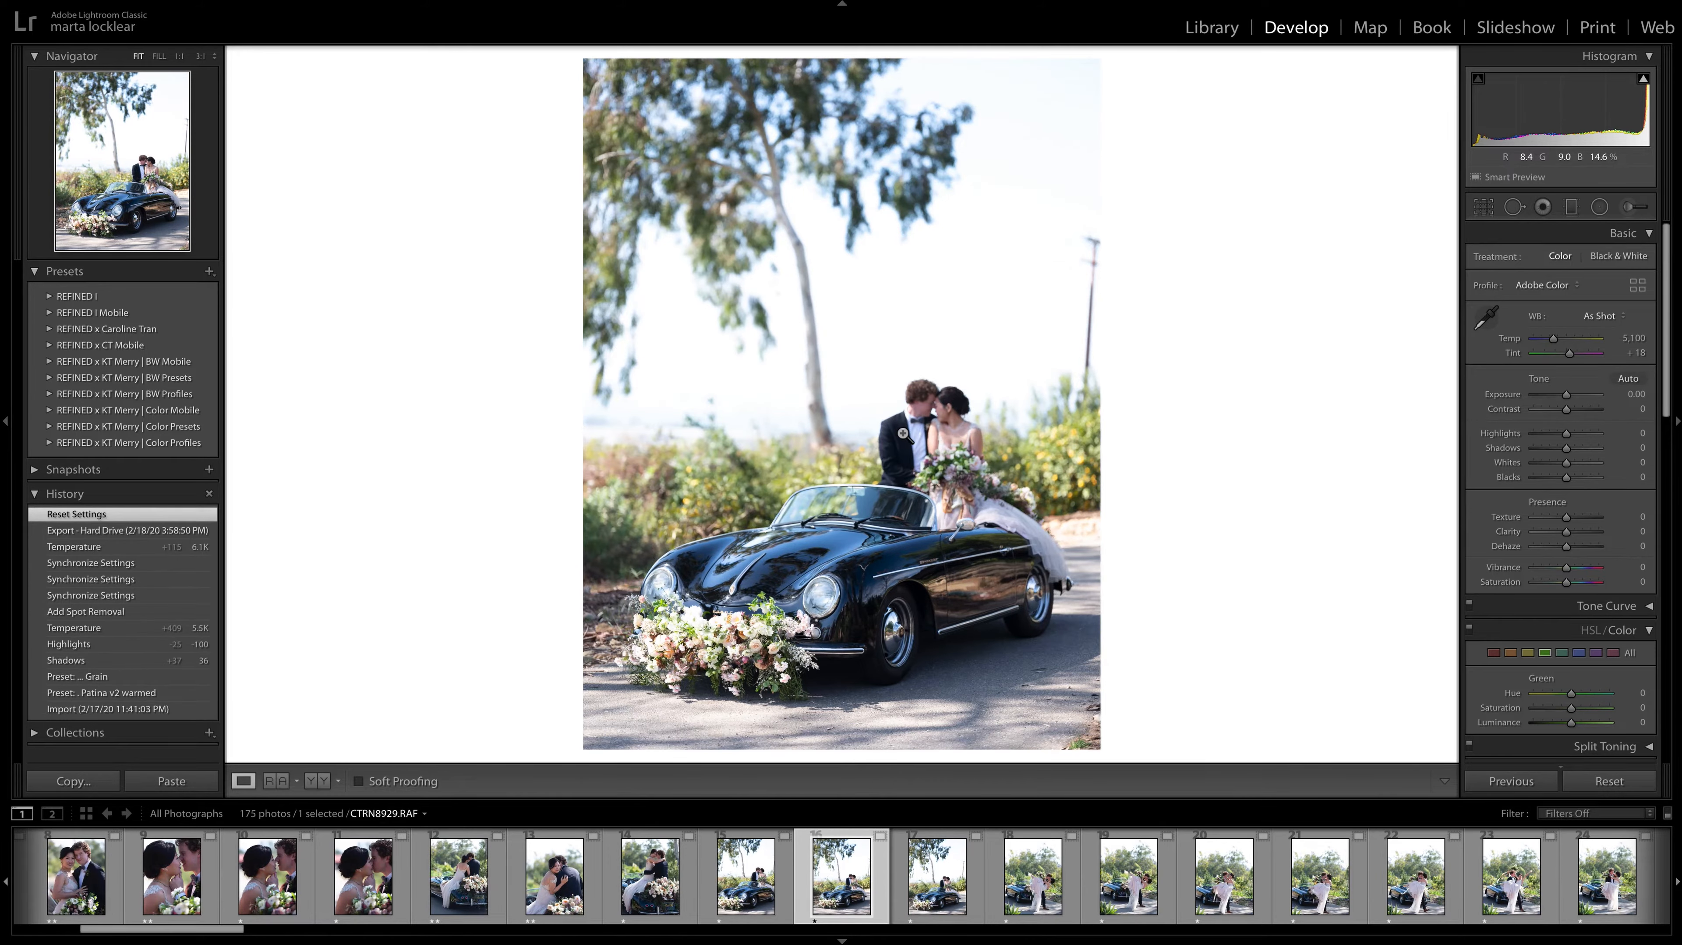
{"action": "key", "text": "Left"}
{"action": "key", "text": "Right"}
{"action": "key", "text": "Right"}
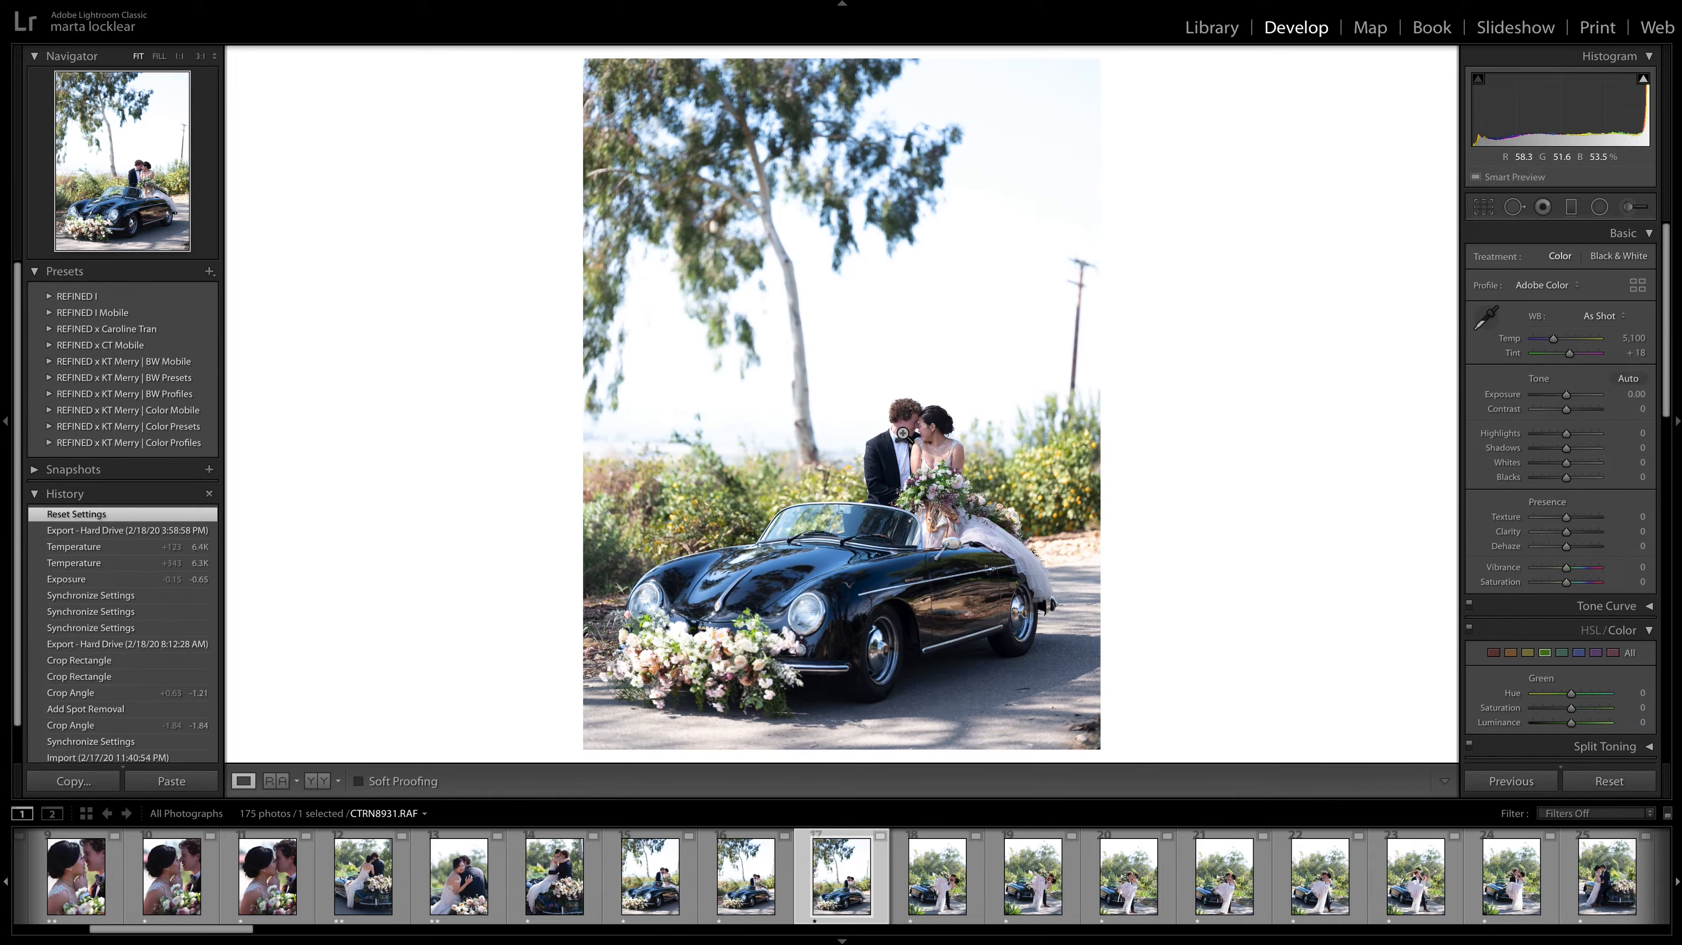
{"action": "key", "text": "2"}
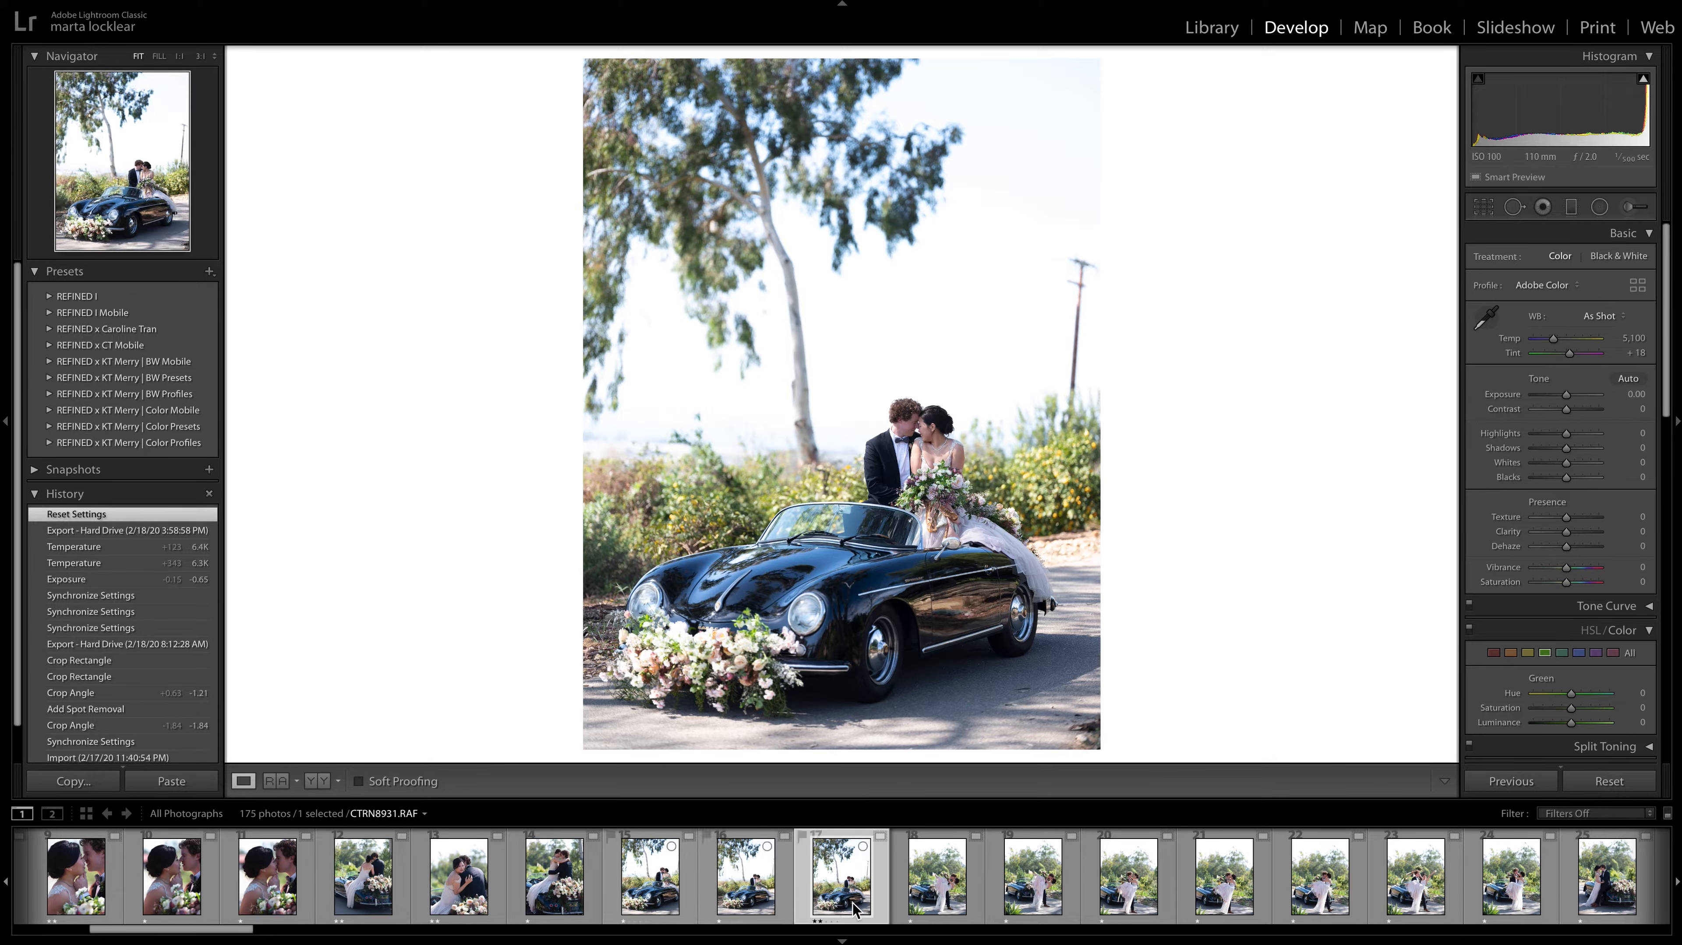
{"action": "left_click", "coordinate": [938, 886]}
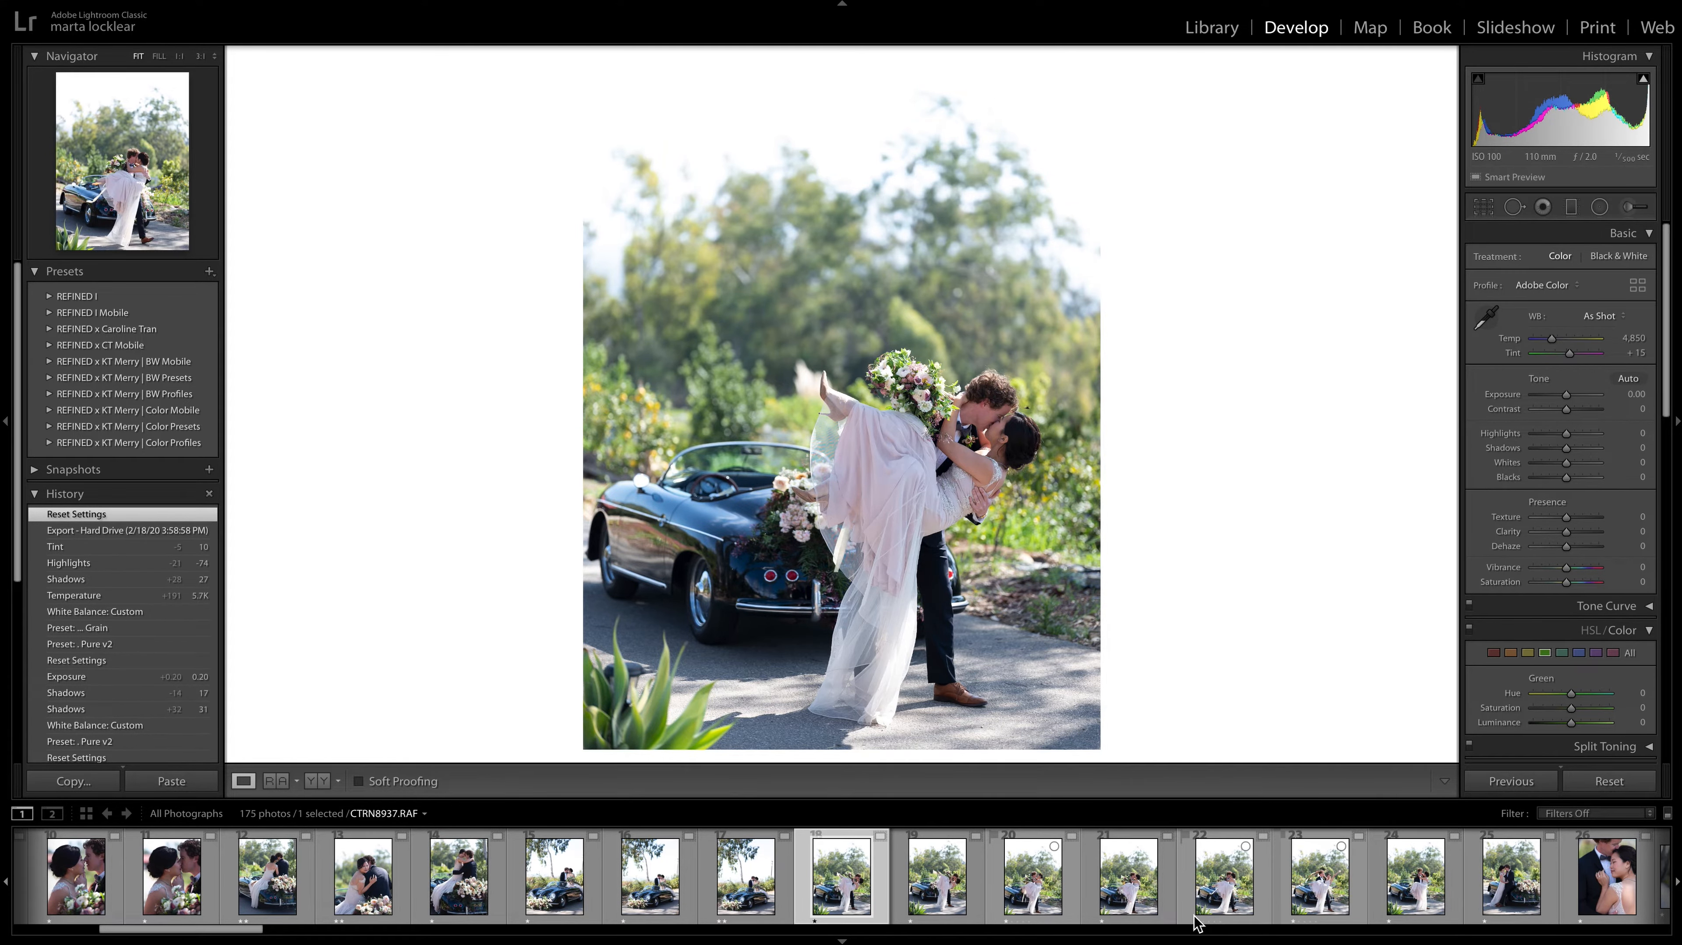
Compare the dip-kiss photos CTRN8933.RAF and CTRN8934.RAF, and inspect the couple in CTRN8933.RAF up close.
{"action": "key", "text": "Right"}
{"action": "key", "text": "Left"}
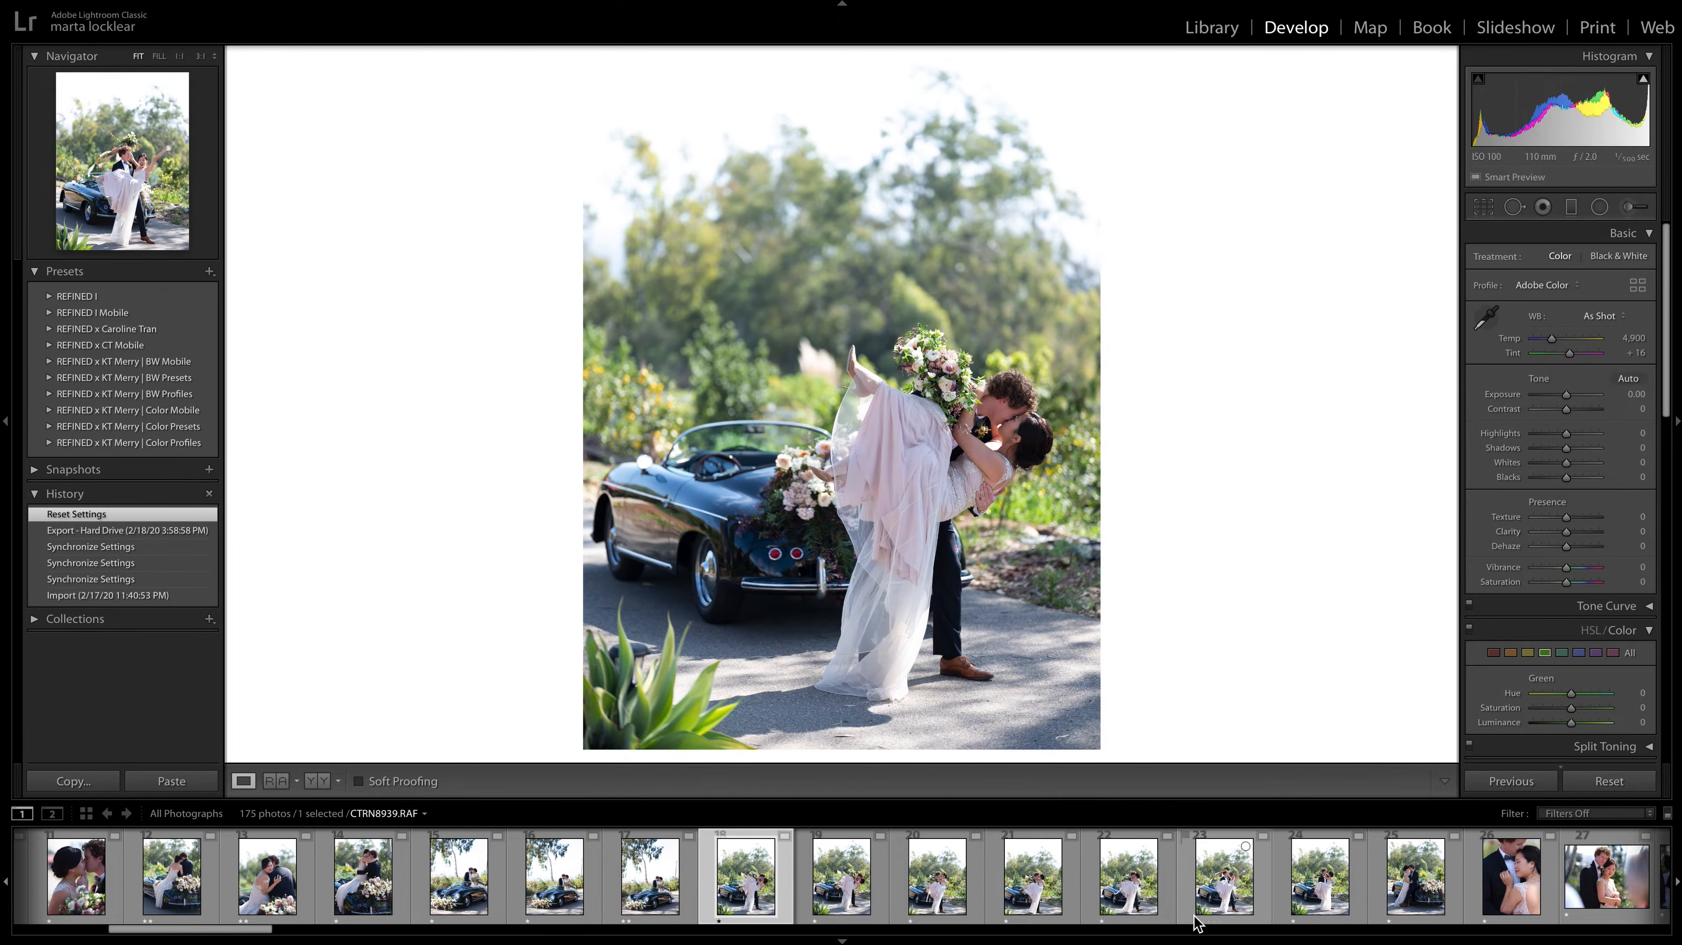
{"action": "key", "text": "Right"}
{"action": "key", "text": "Left"}
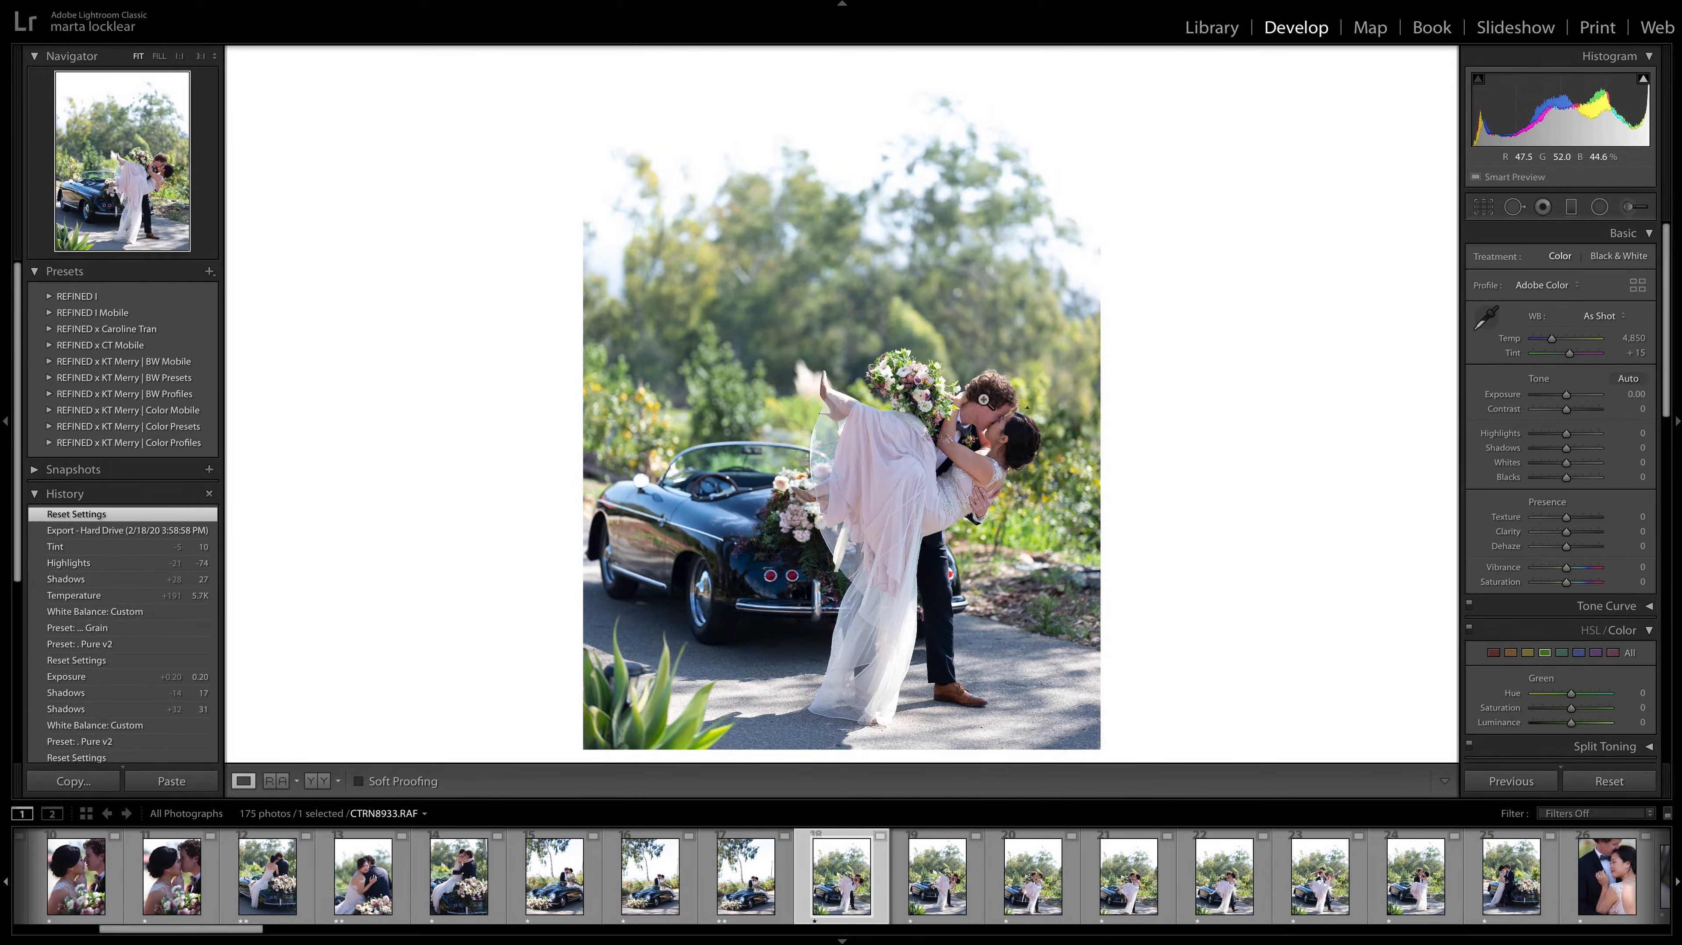
{"action": "left_click", "coordinate": [1044, 430]}
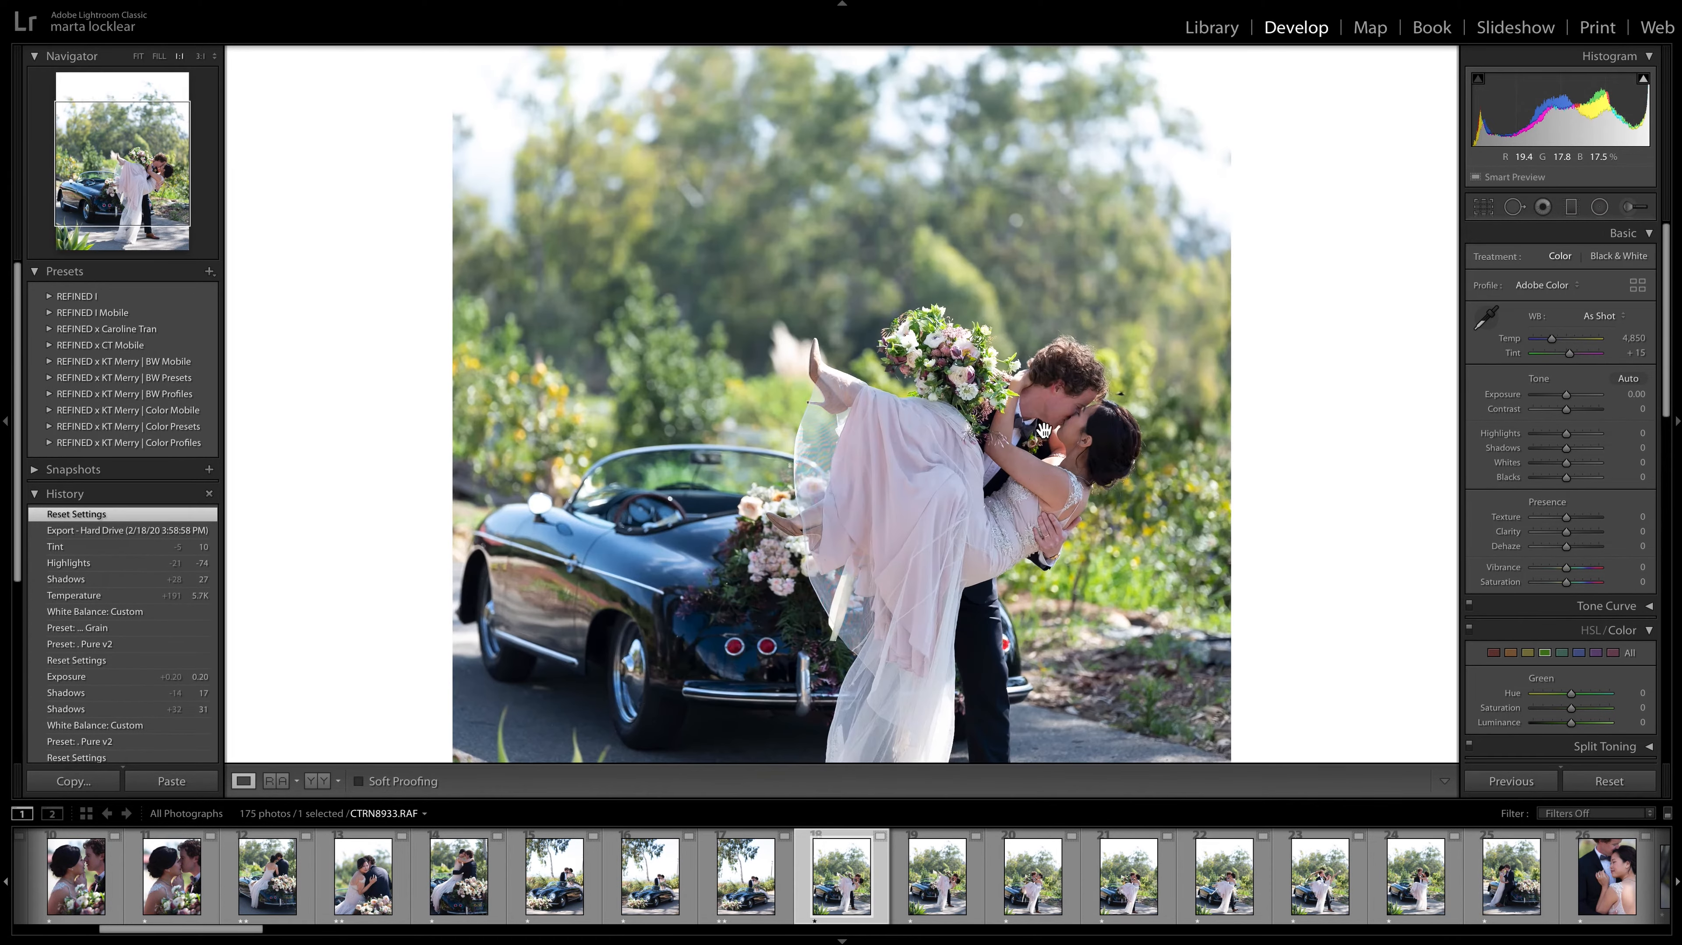
{"action": "left_click", "coordinate": [1138, 466]}
{"action": "key", "text": "Left"}
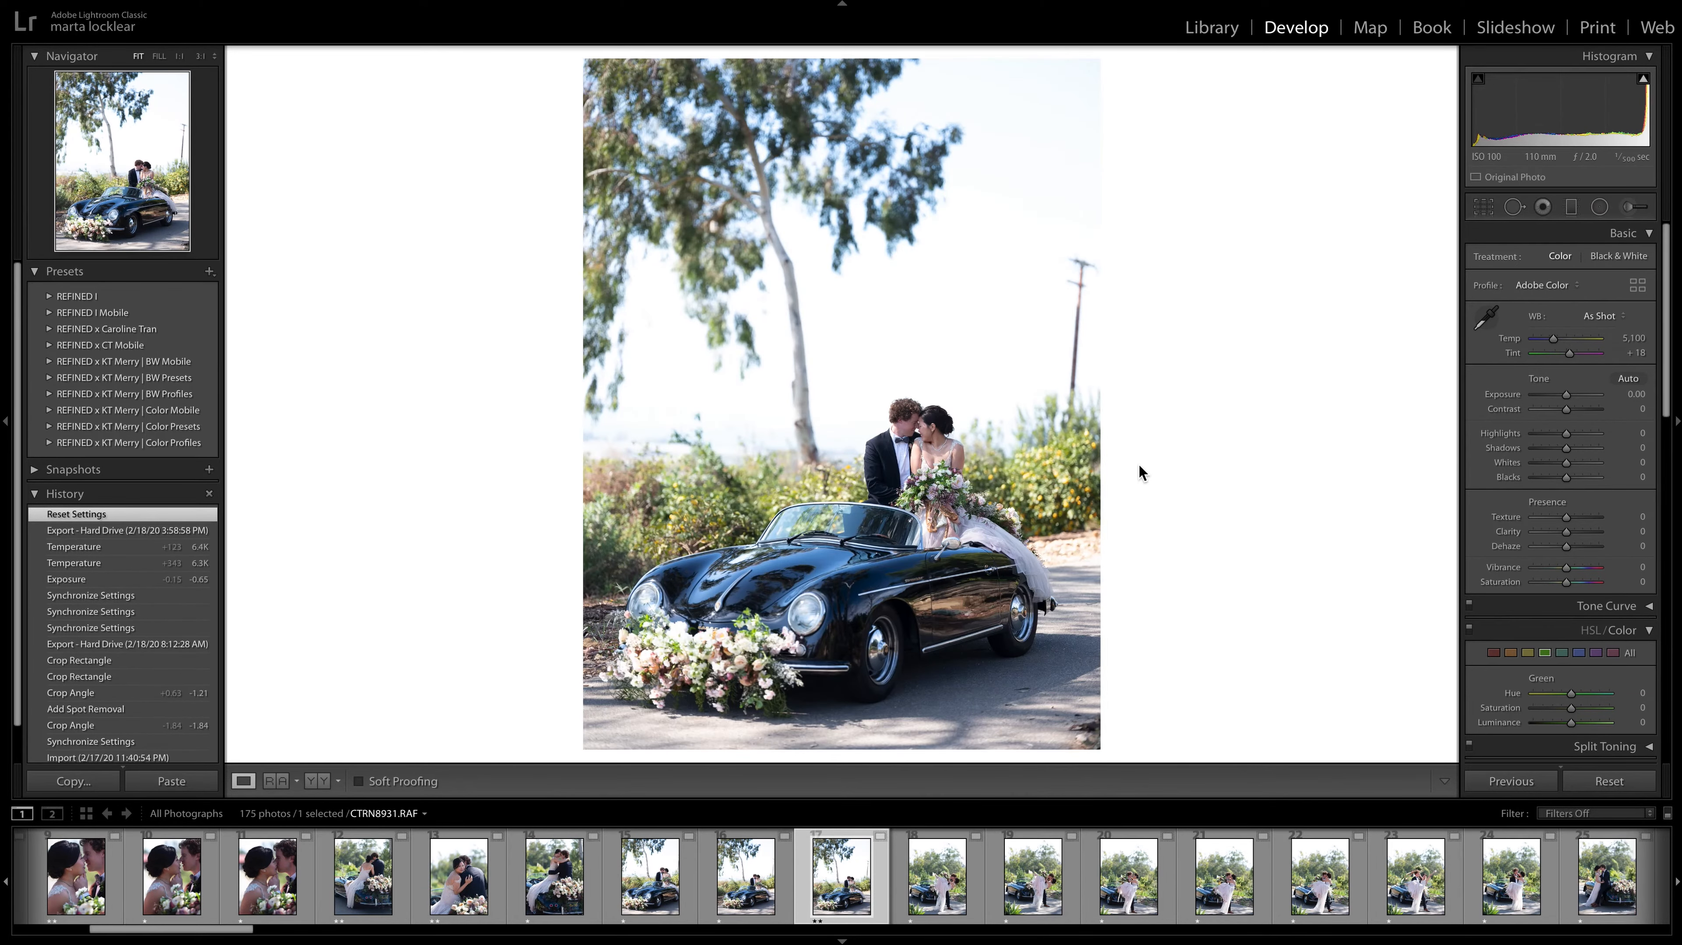
{"action": "key", "text": "Right"}
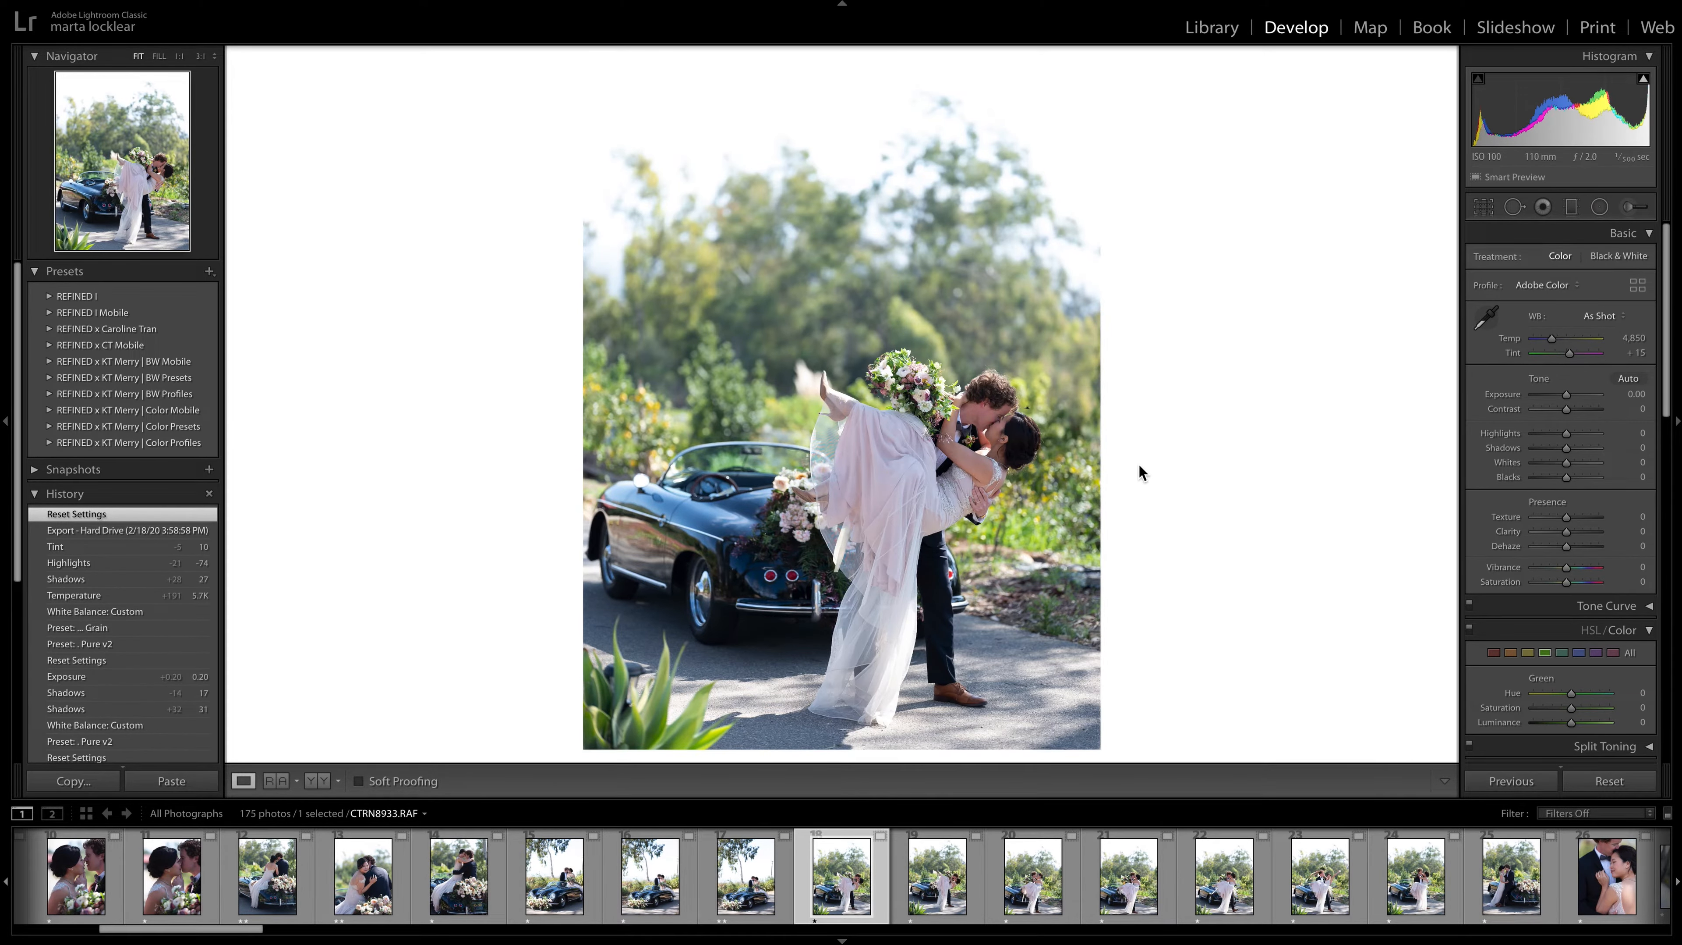
Compare CTRN8934.RAF with its neighbouring photos, give it a two-star rating, and advance to CTRN8935.RAF.
{"action": "key", "text": "Right"}
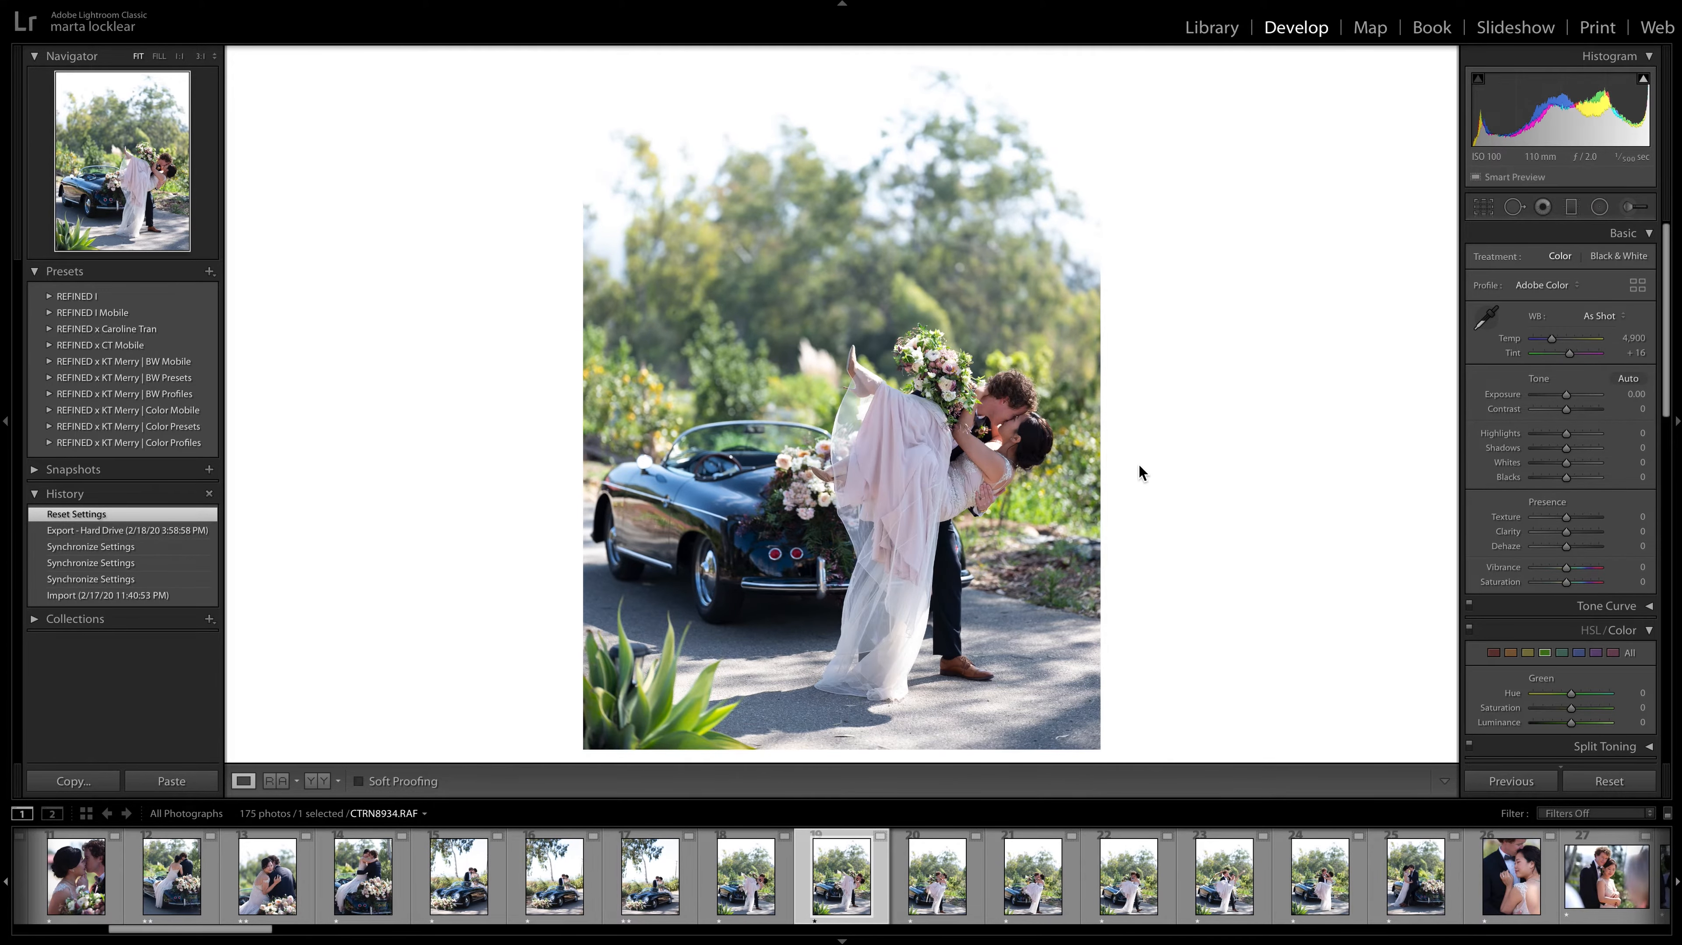
{"action": "key", "text": "Right"}
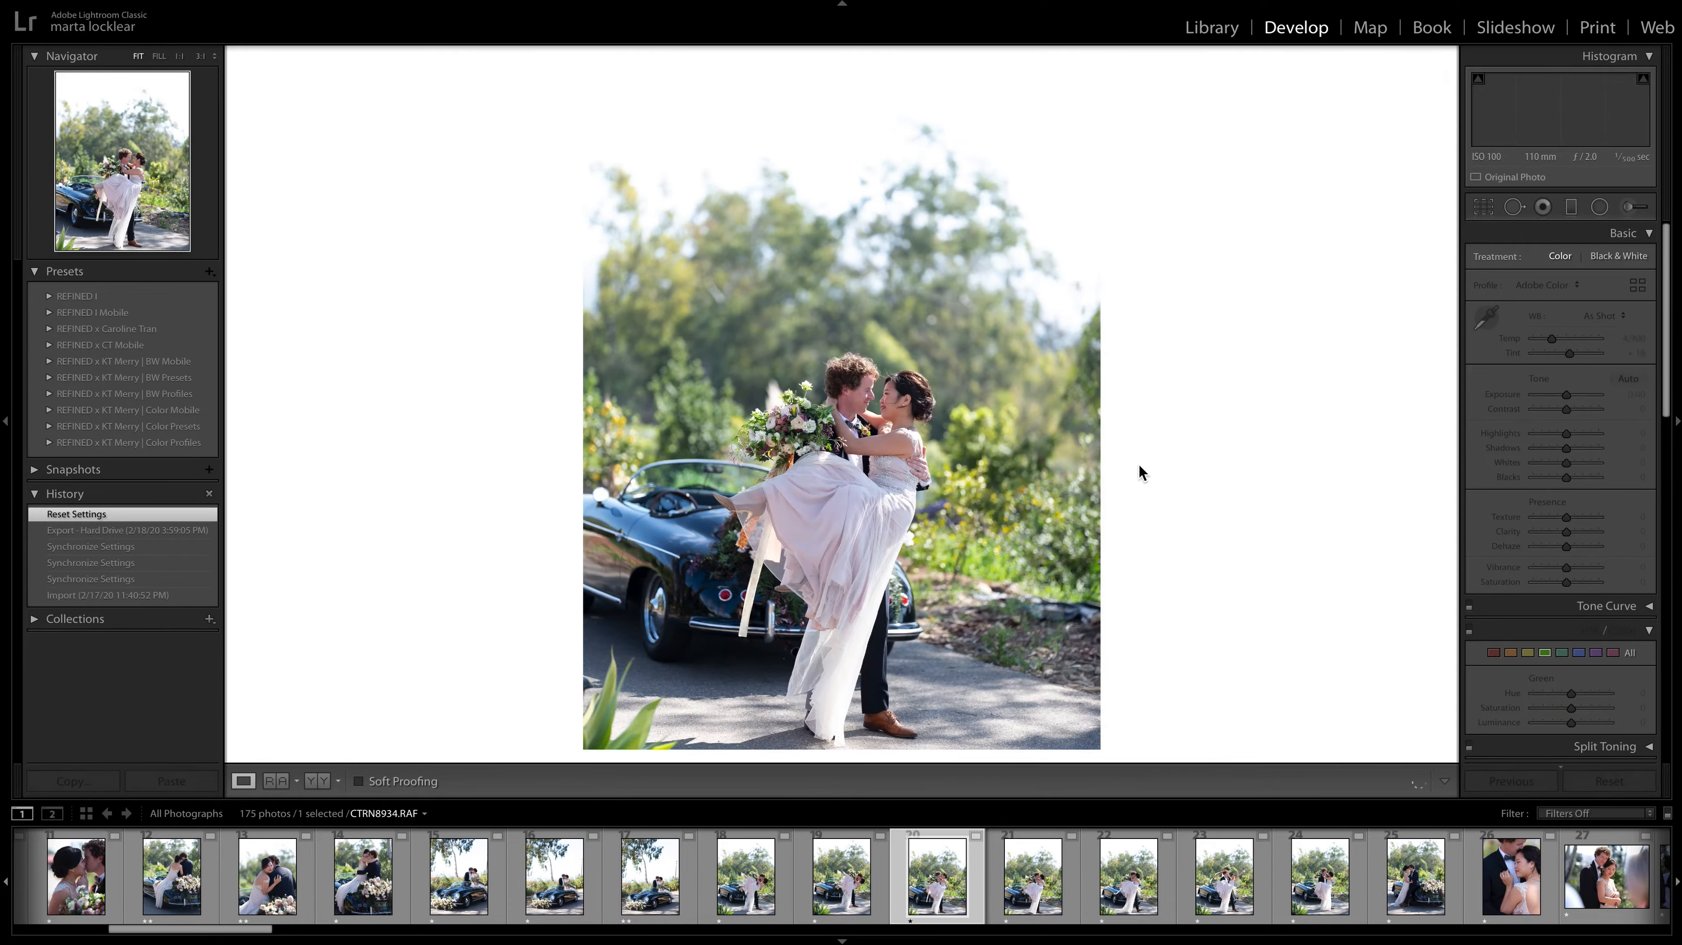
{"action": "key", "text": "Left"}
{"action": "key", "text": "Left"}
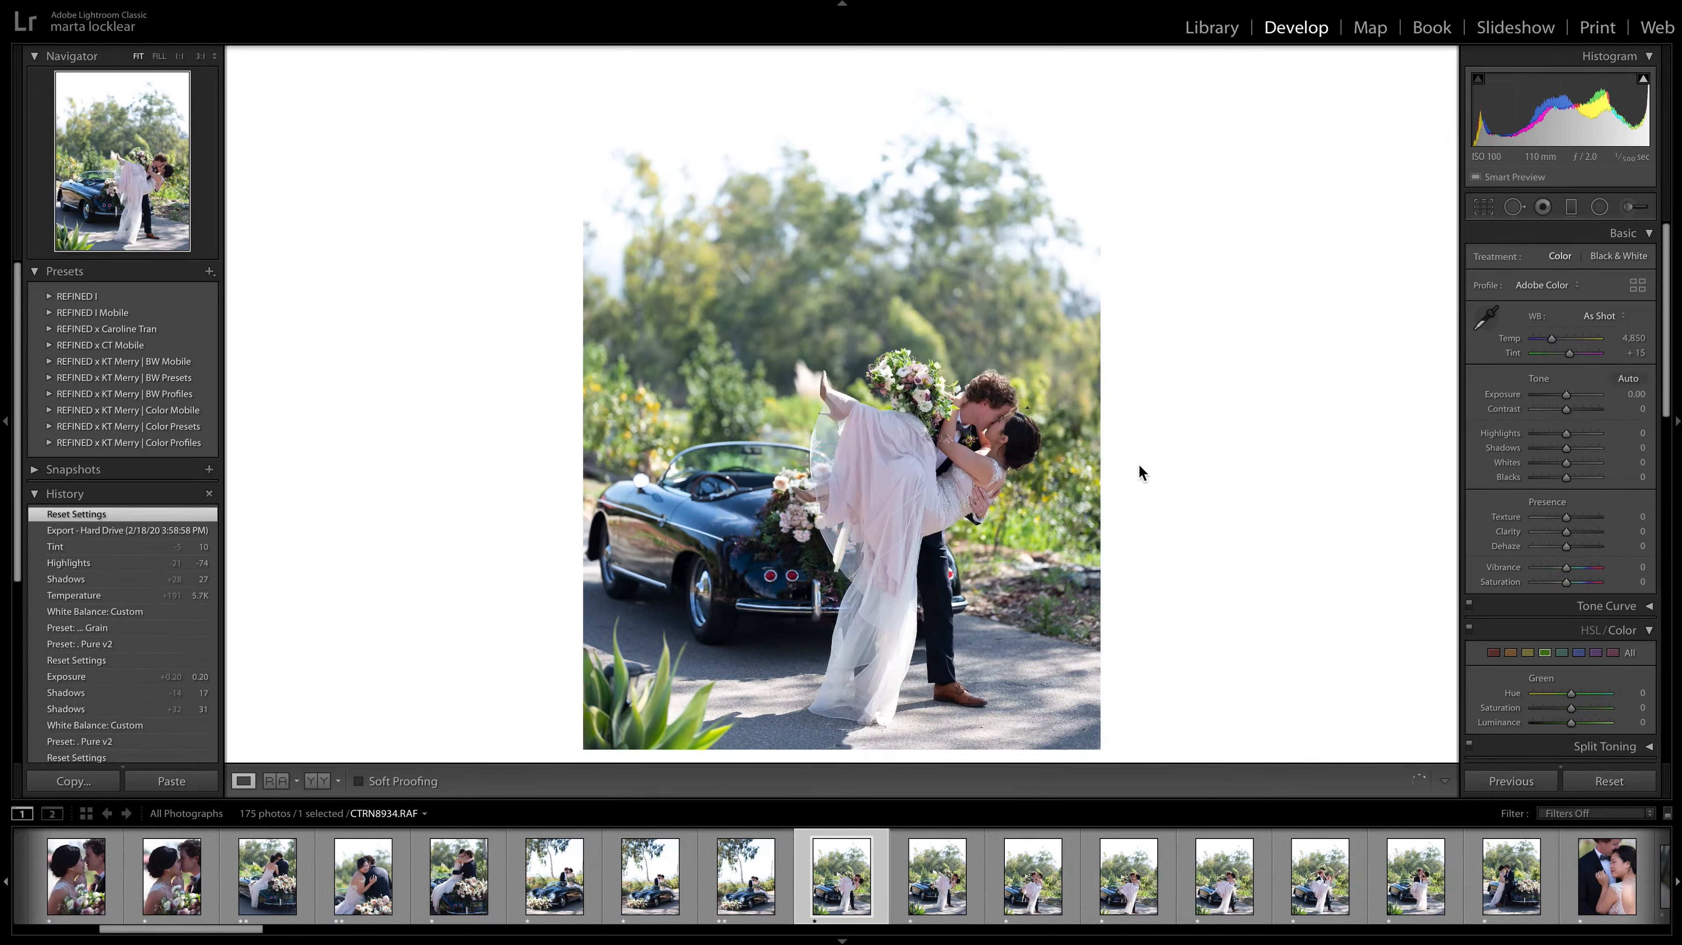
{"action": "key", "text": "Right"}
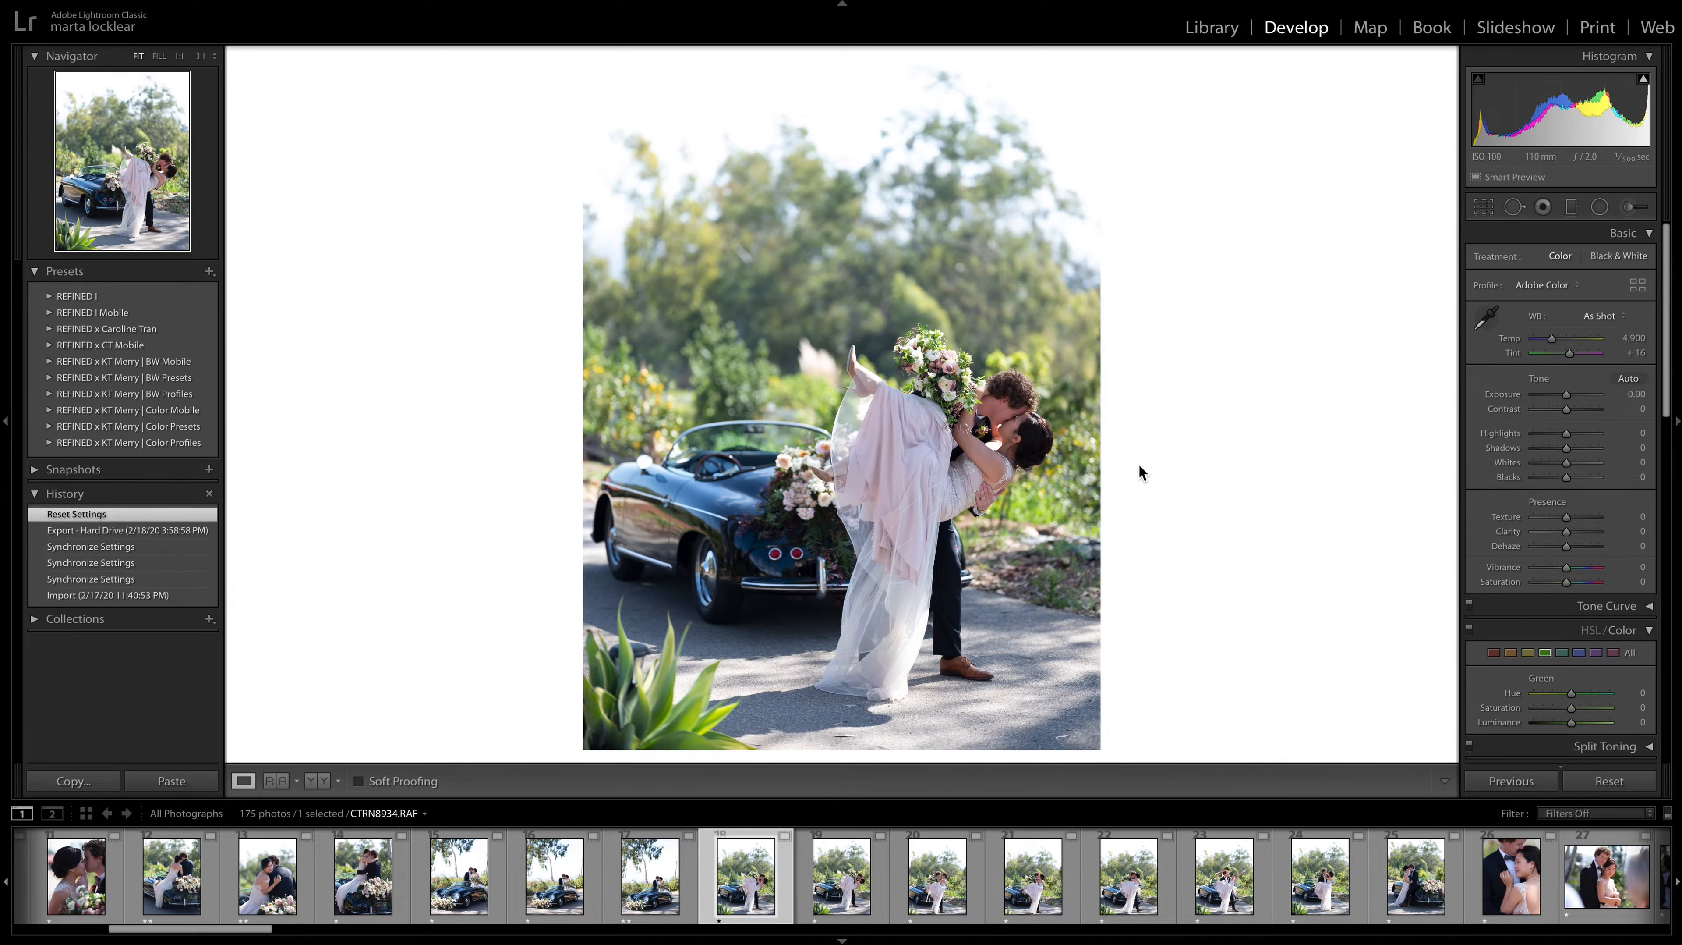
{"action": "key", "text": "Right"}
{"action": "key", "text": "Left"}
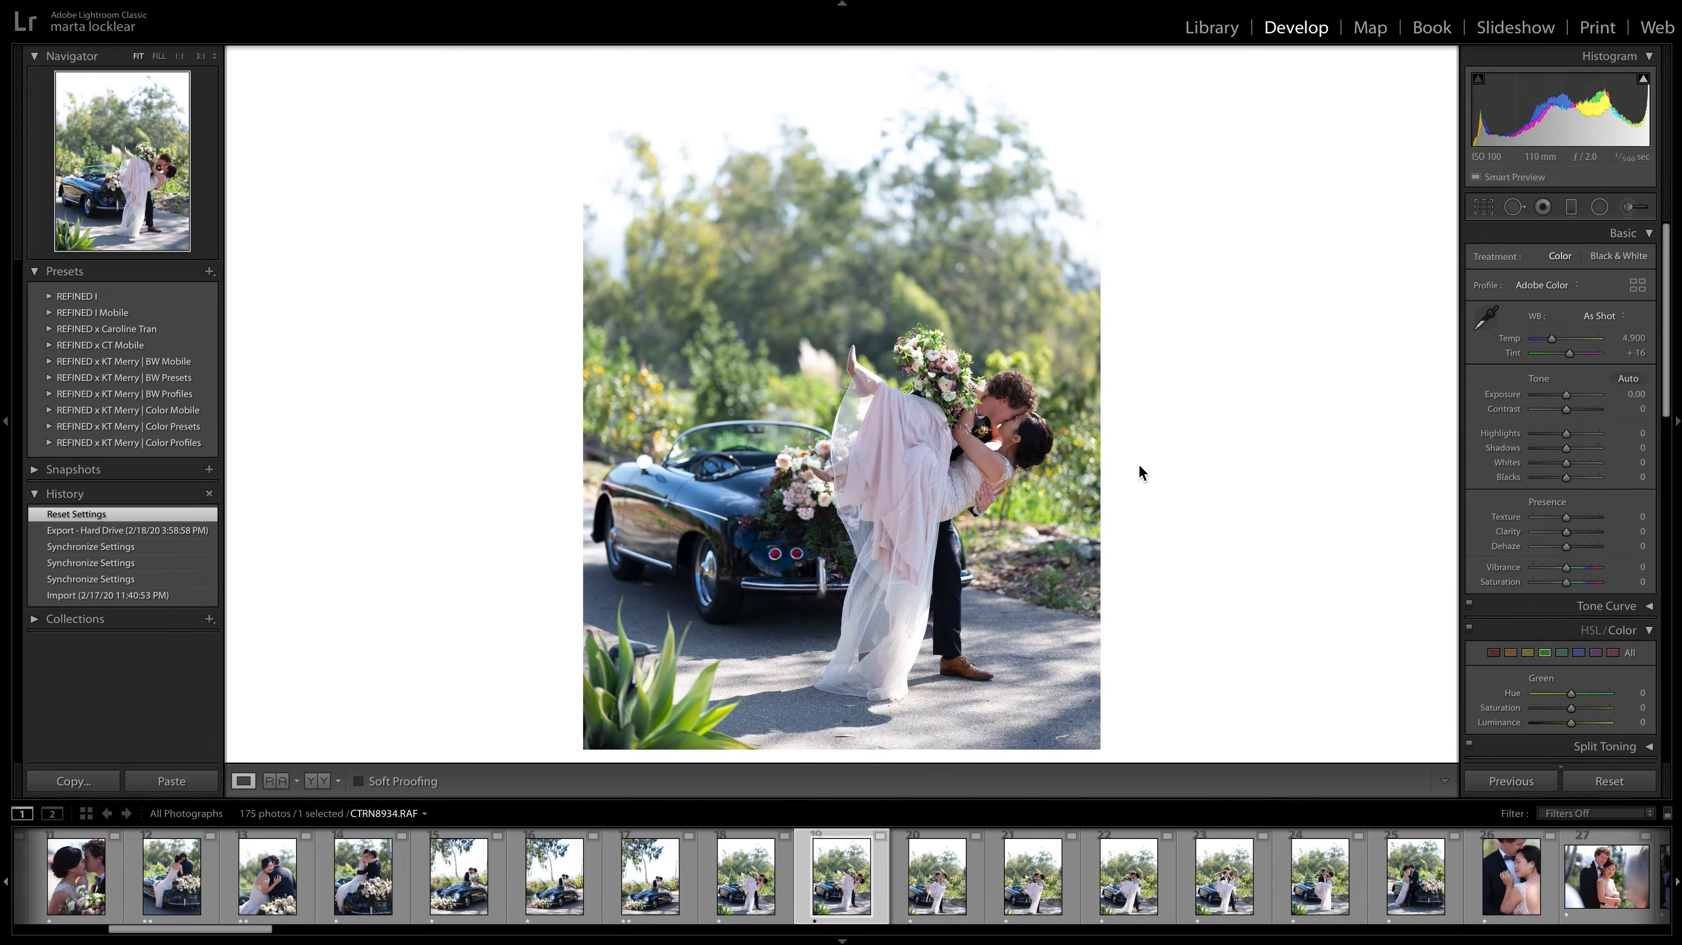
{"action": "key", "text": "2"}
{"action": "key", "text": "Right"}
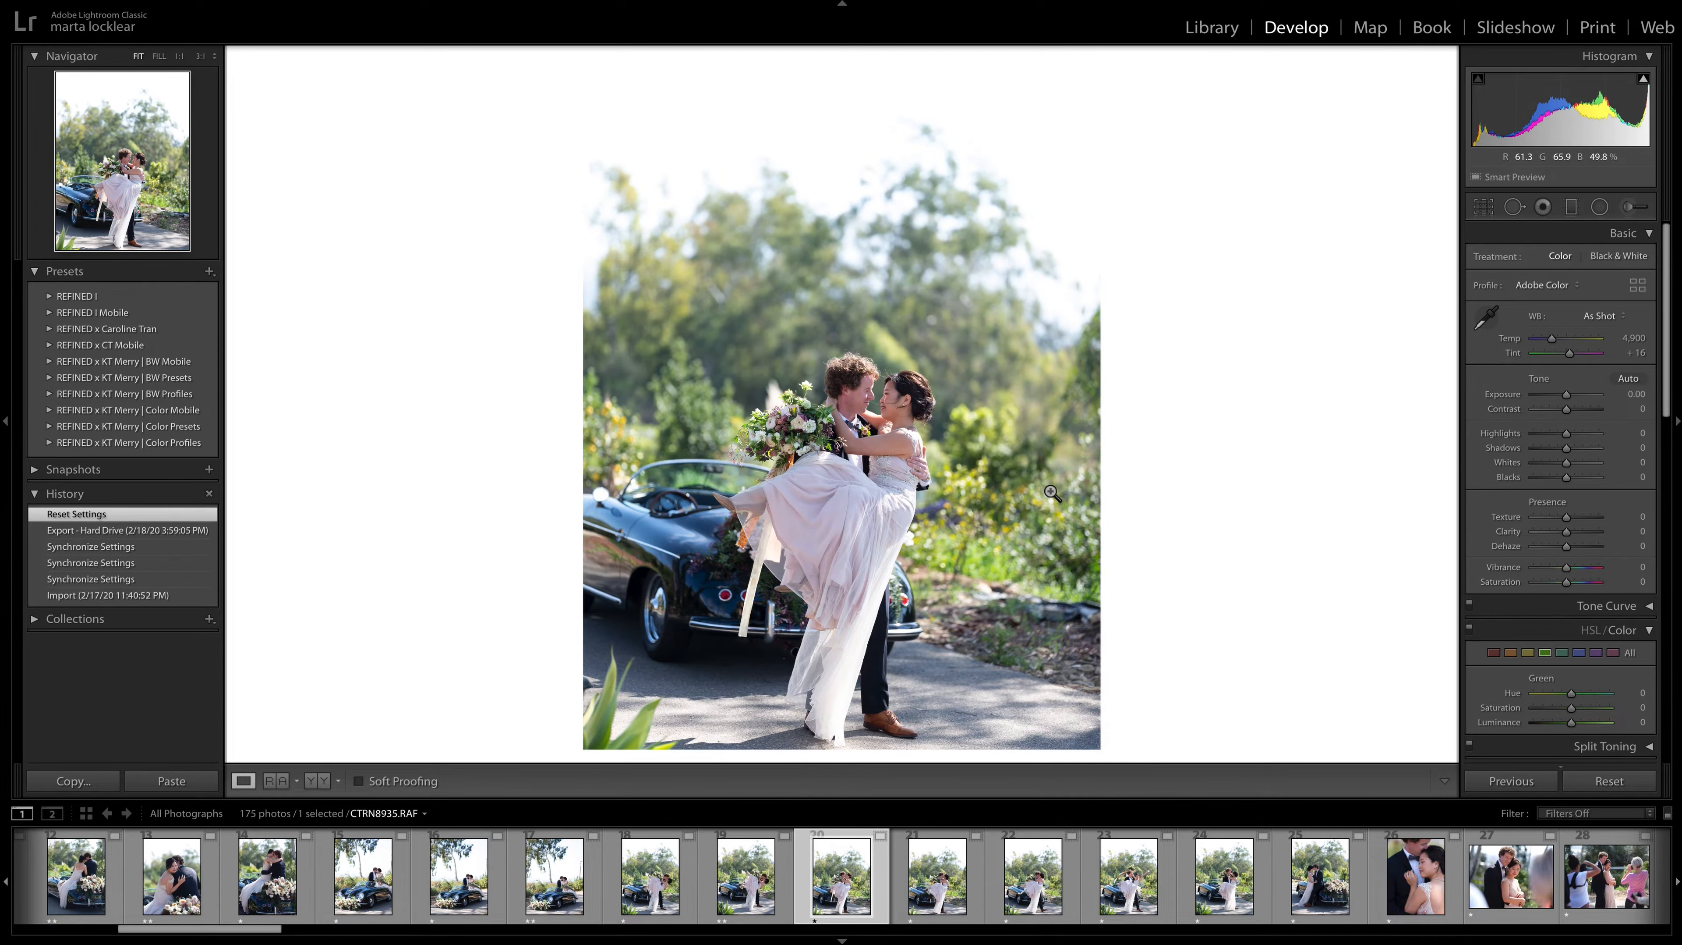
Review the following photos of the groom carrying the bride, and give CTRN8936.RAF a two-star rating.
{"action": "key", "text": "Right"}
{"action": "key", "text": "Right"}
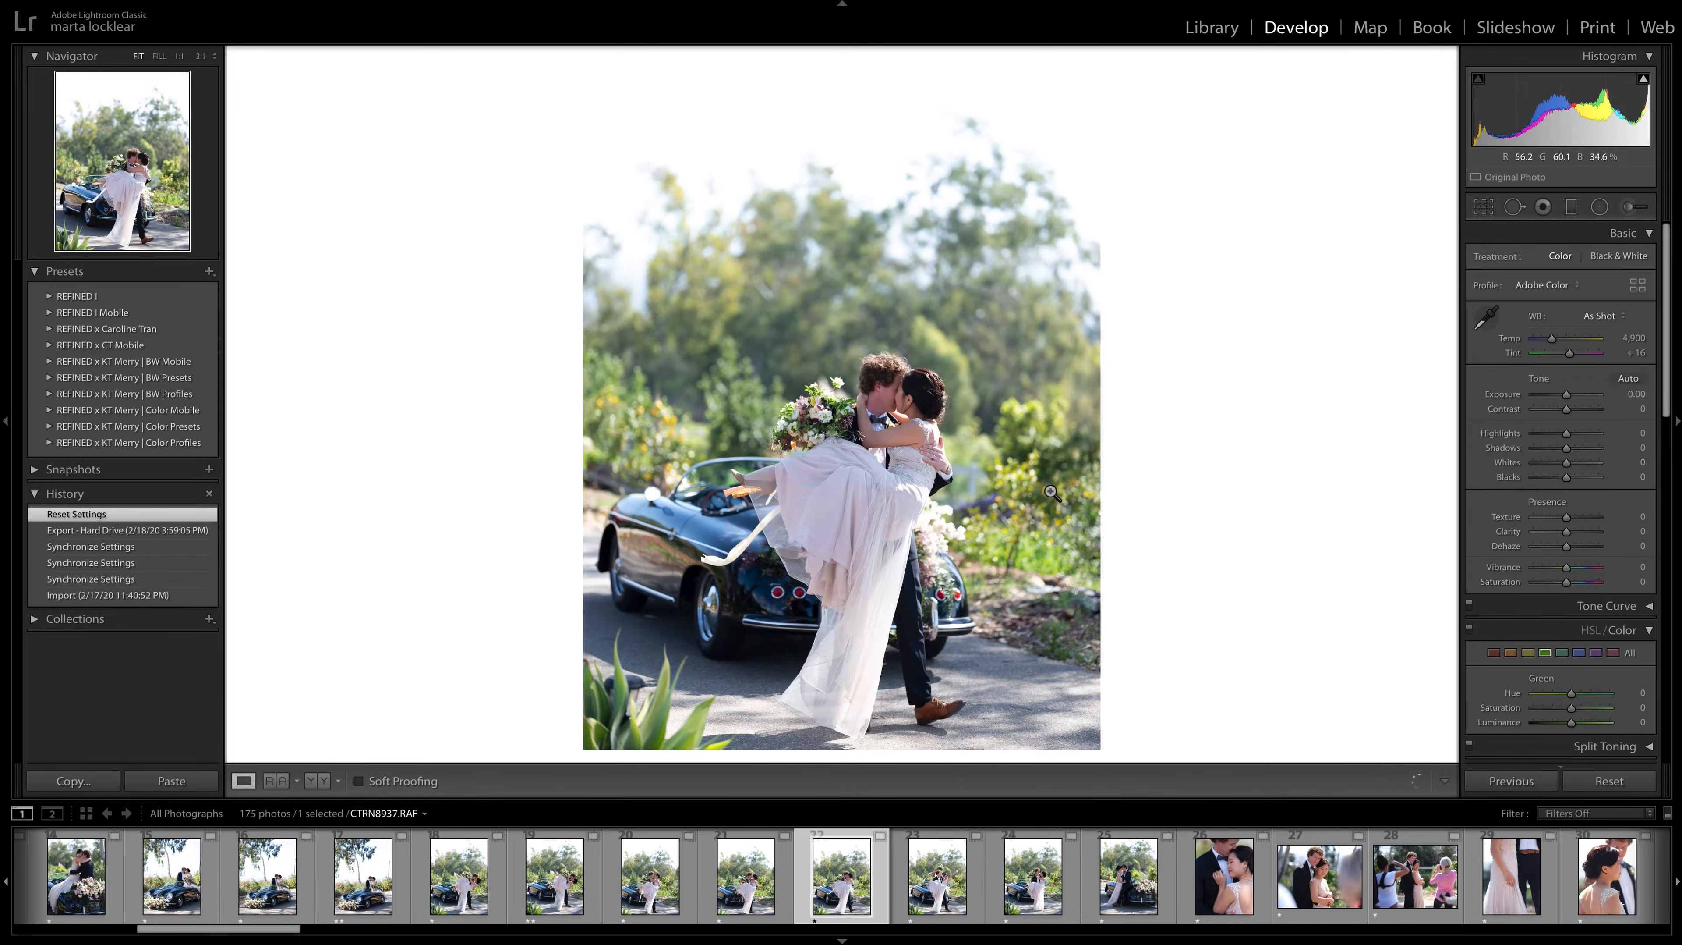
{"action": "key", "text": "Right"}
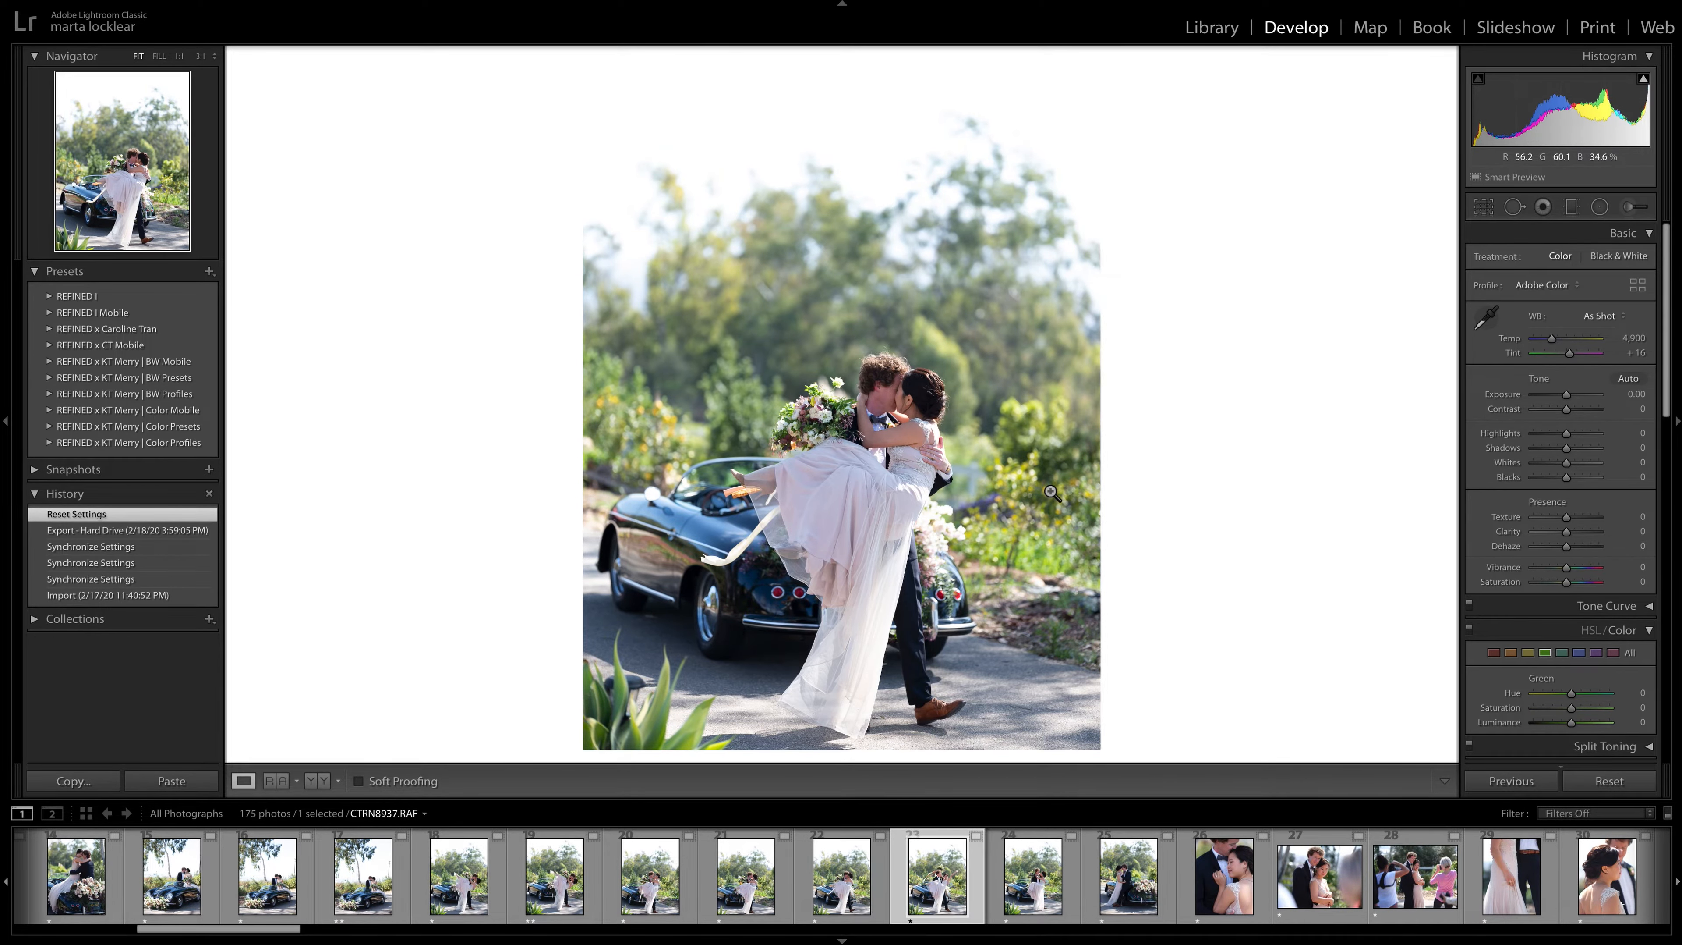
{"action": "key", "text": "Right"}
{"action": "key", "text": "Left"}
{"action": "key", "text": "Left"}
{"action": "key", "text": "Left"}
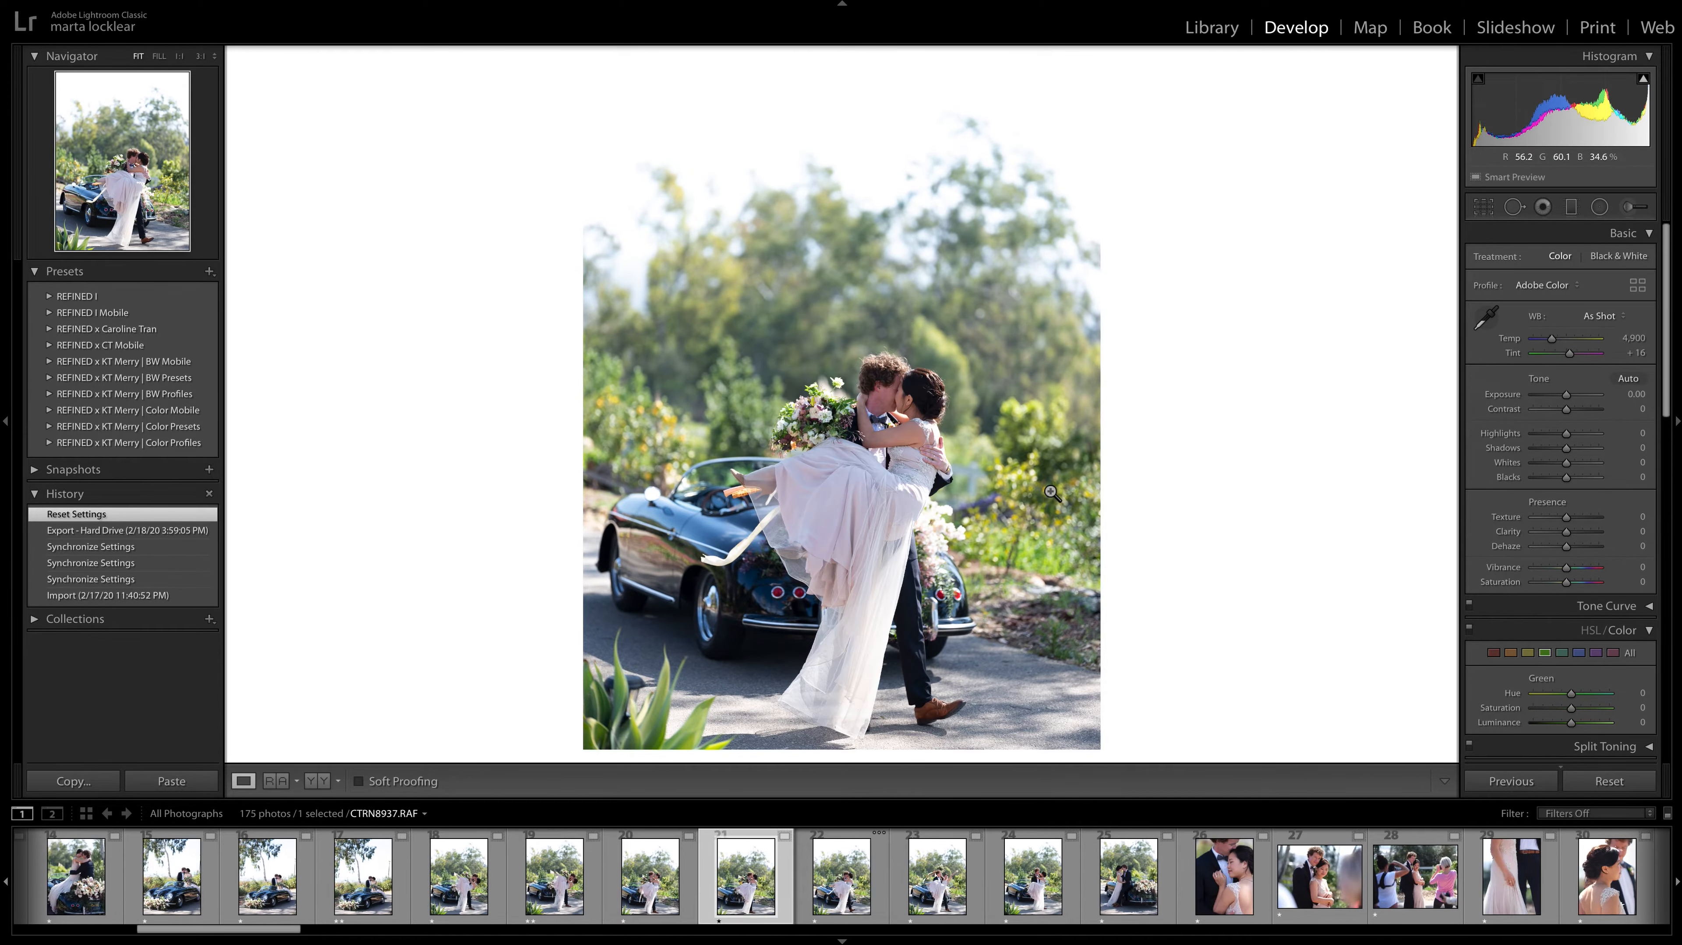
{"action": "key", "text": "2"}
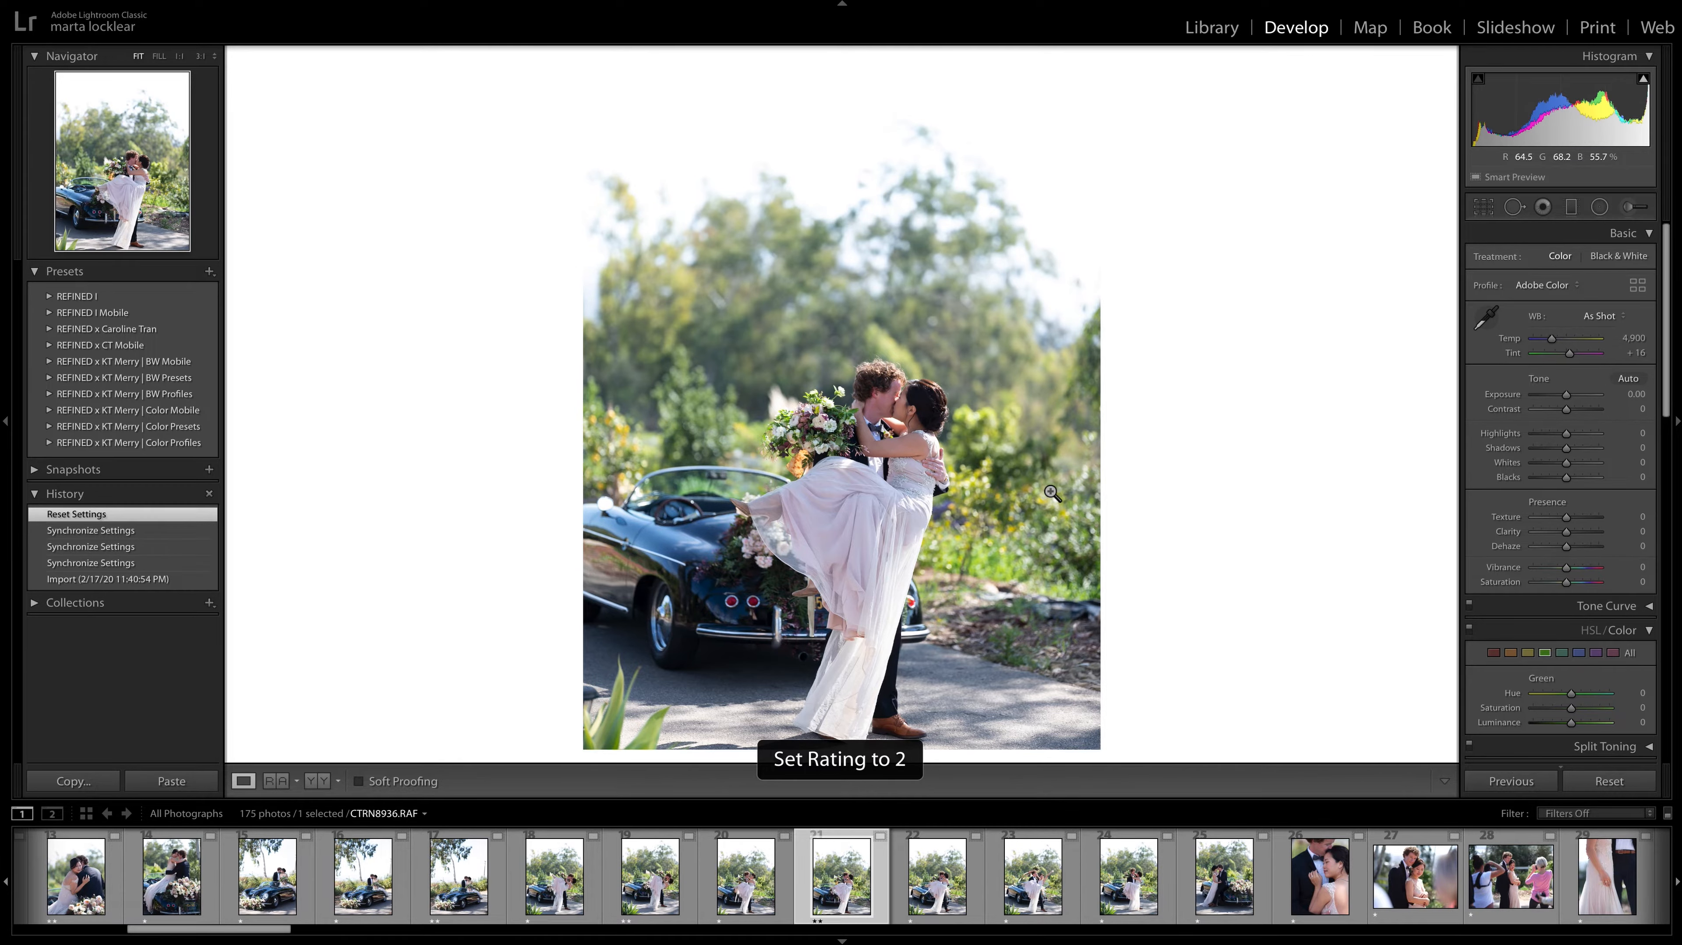
Compare CTRN8936.RAF with CTRN8937.RAF and CTRN8935.RAF, and give CTRN8935.RAF a two-star rating.
{"action": "key", "text": "Right"}
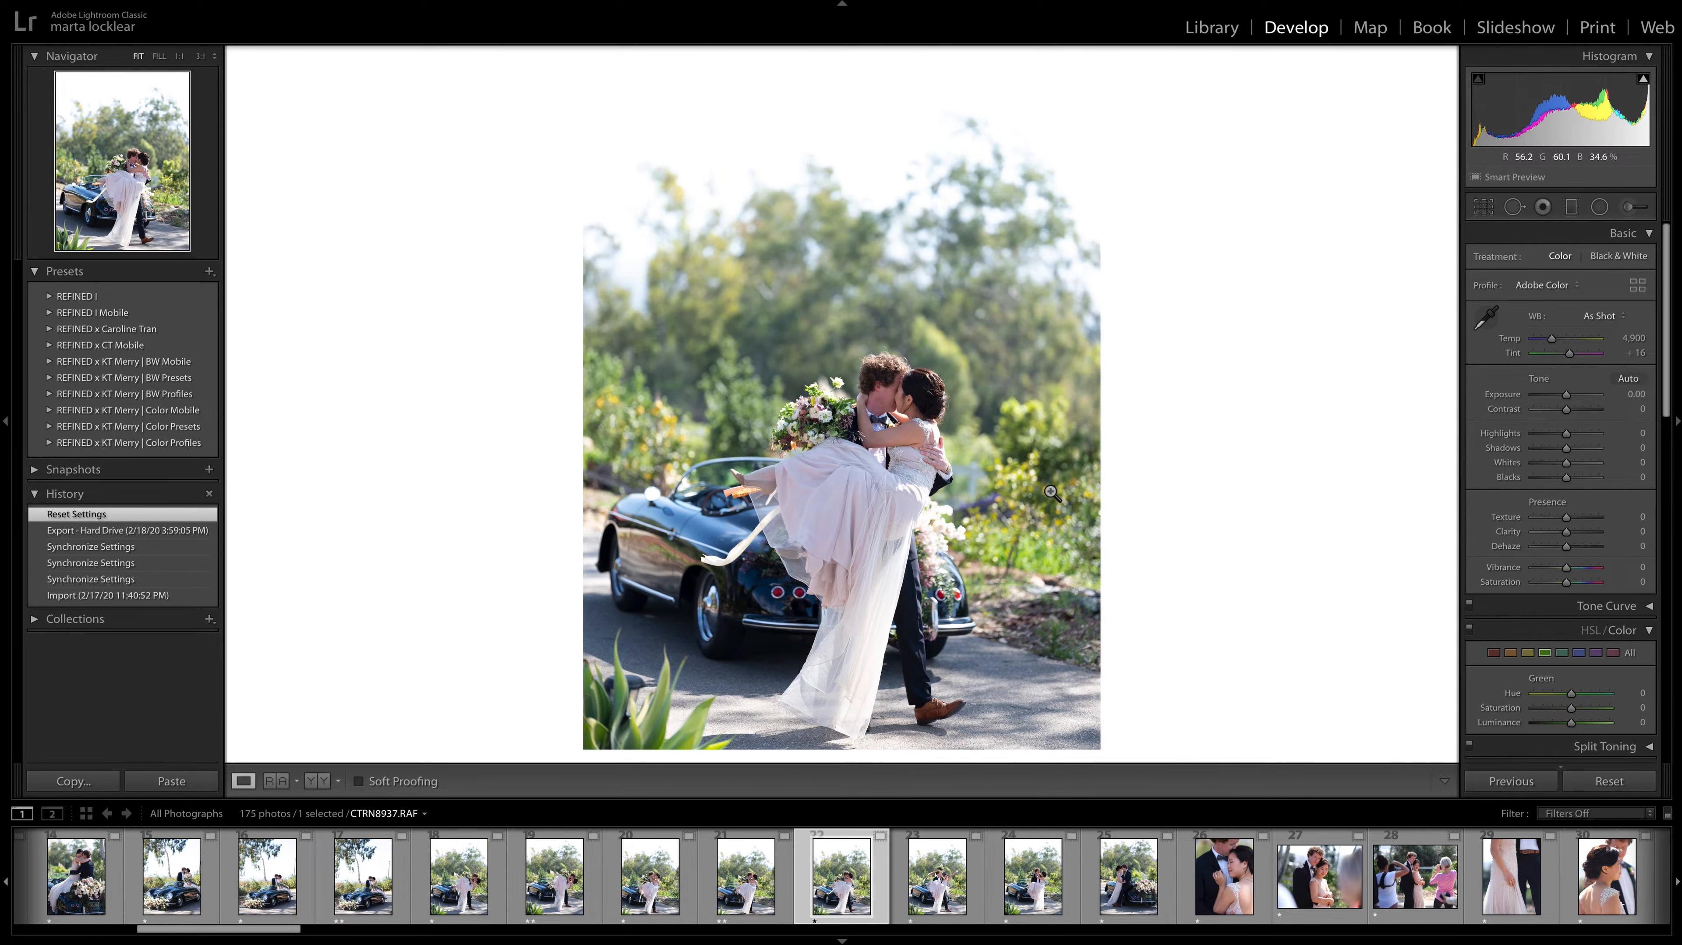
{"action": "key", "text": "Left"}
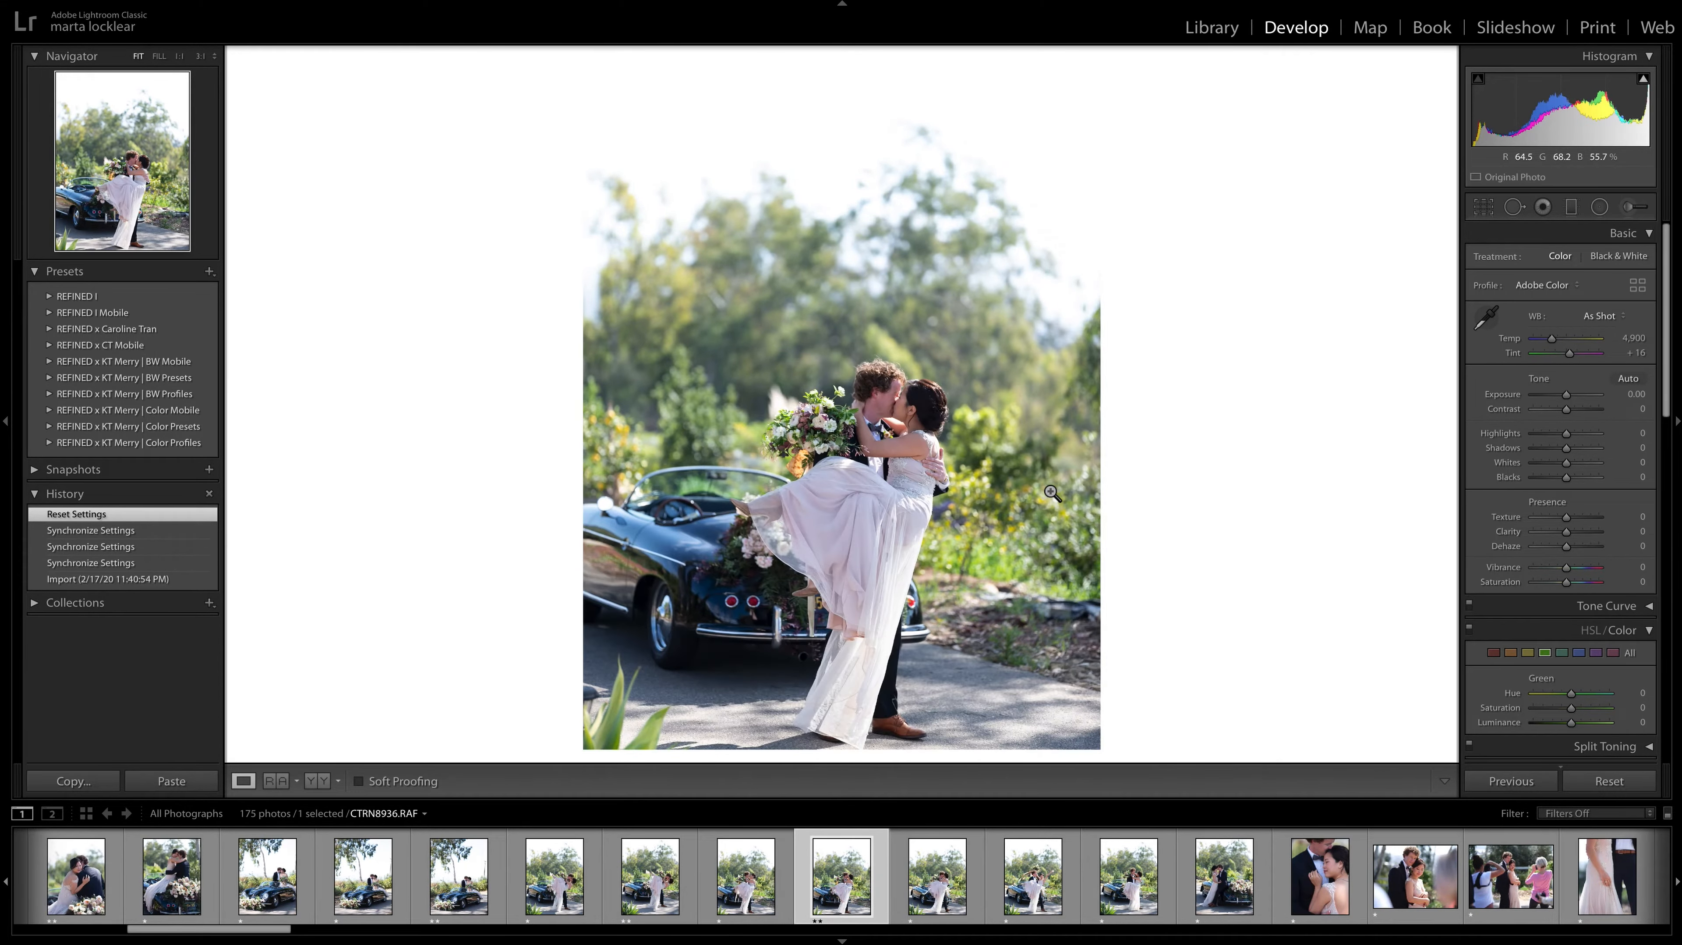
{"action": "key", "text": "Left"}
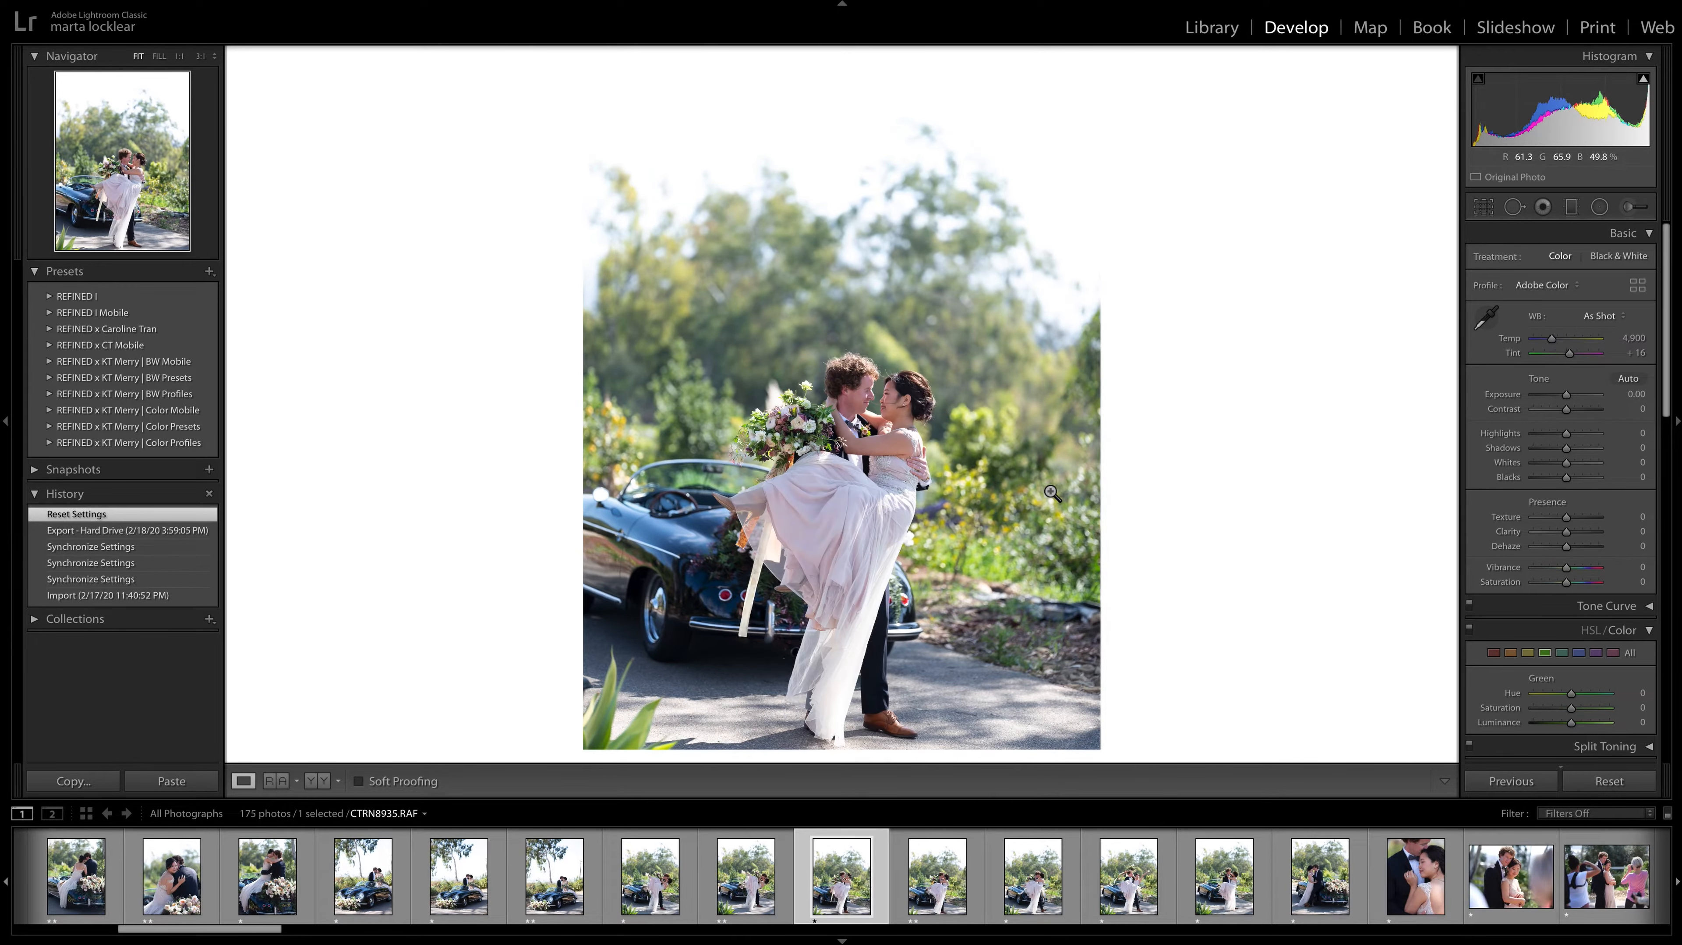
{"action": "key", "text": "2"}
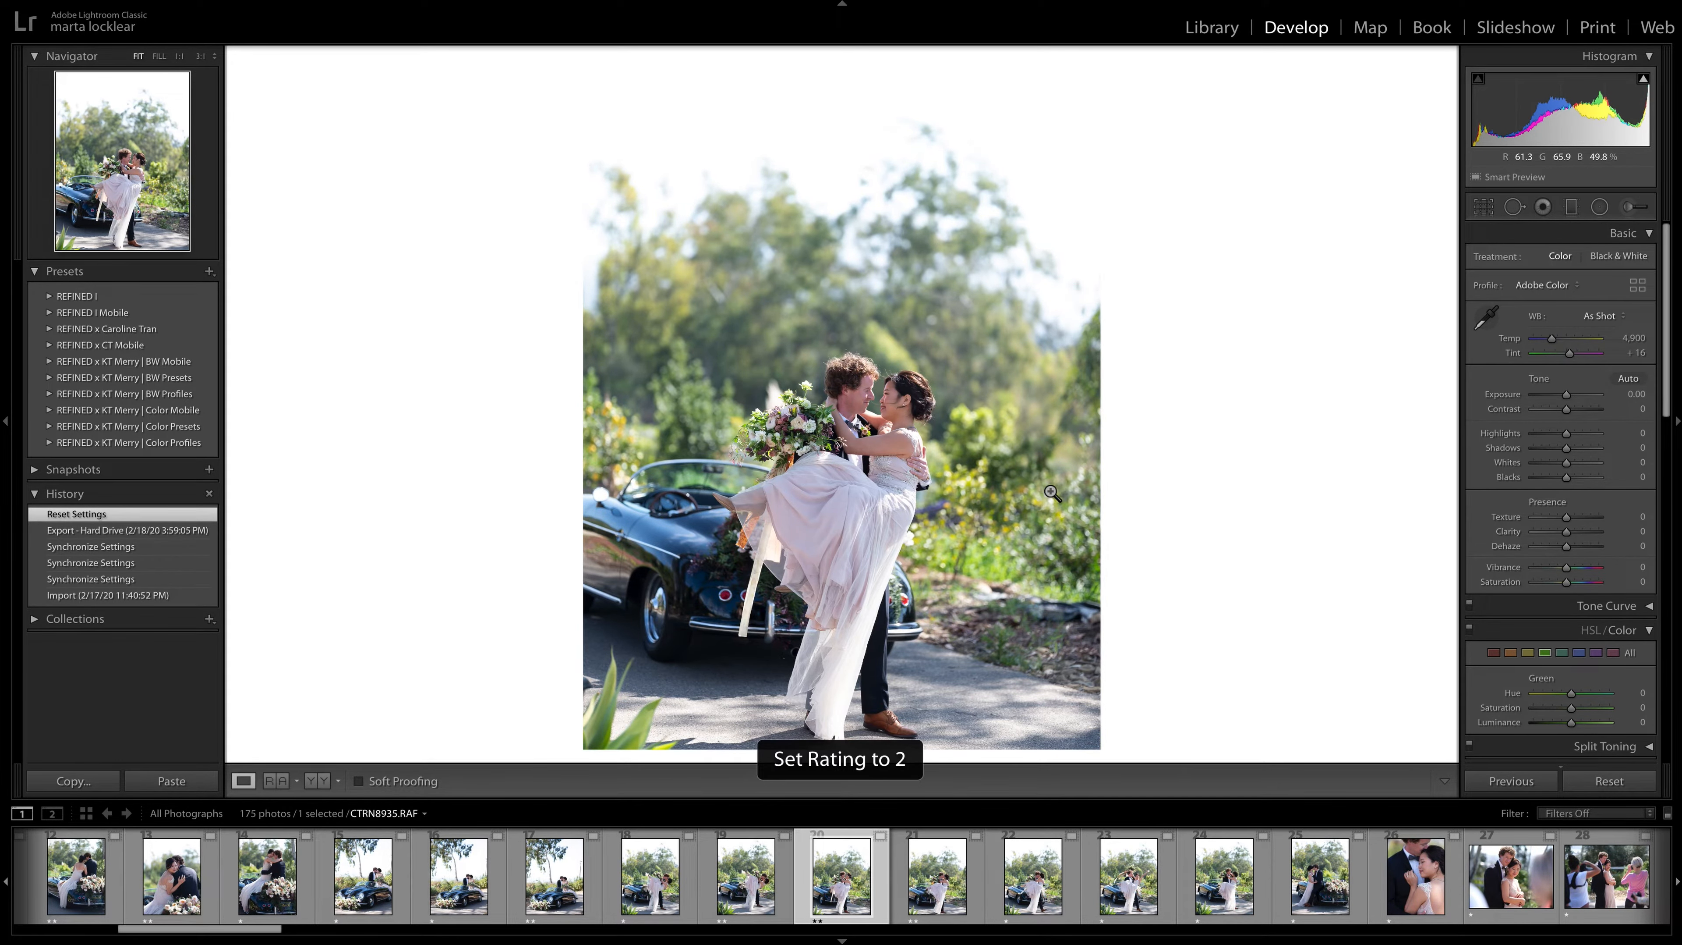
Compare the carrying photos CTRN8935.RAF, CTRN8936.RAF and CTRN8937.RAF once more.
{"action": "key", "text": "Right"}
{"action": "key", "text": "Right"}
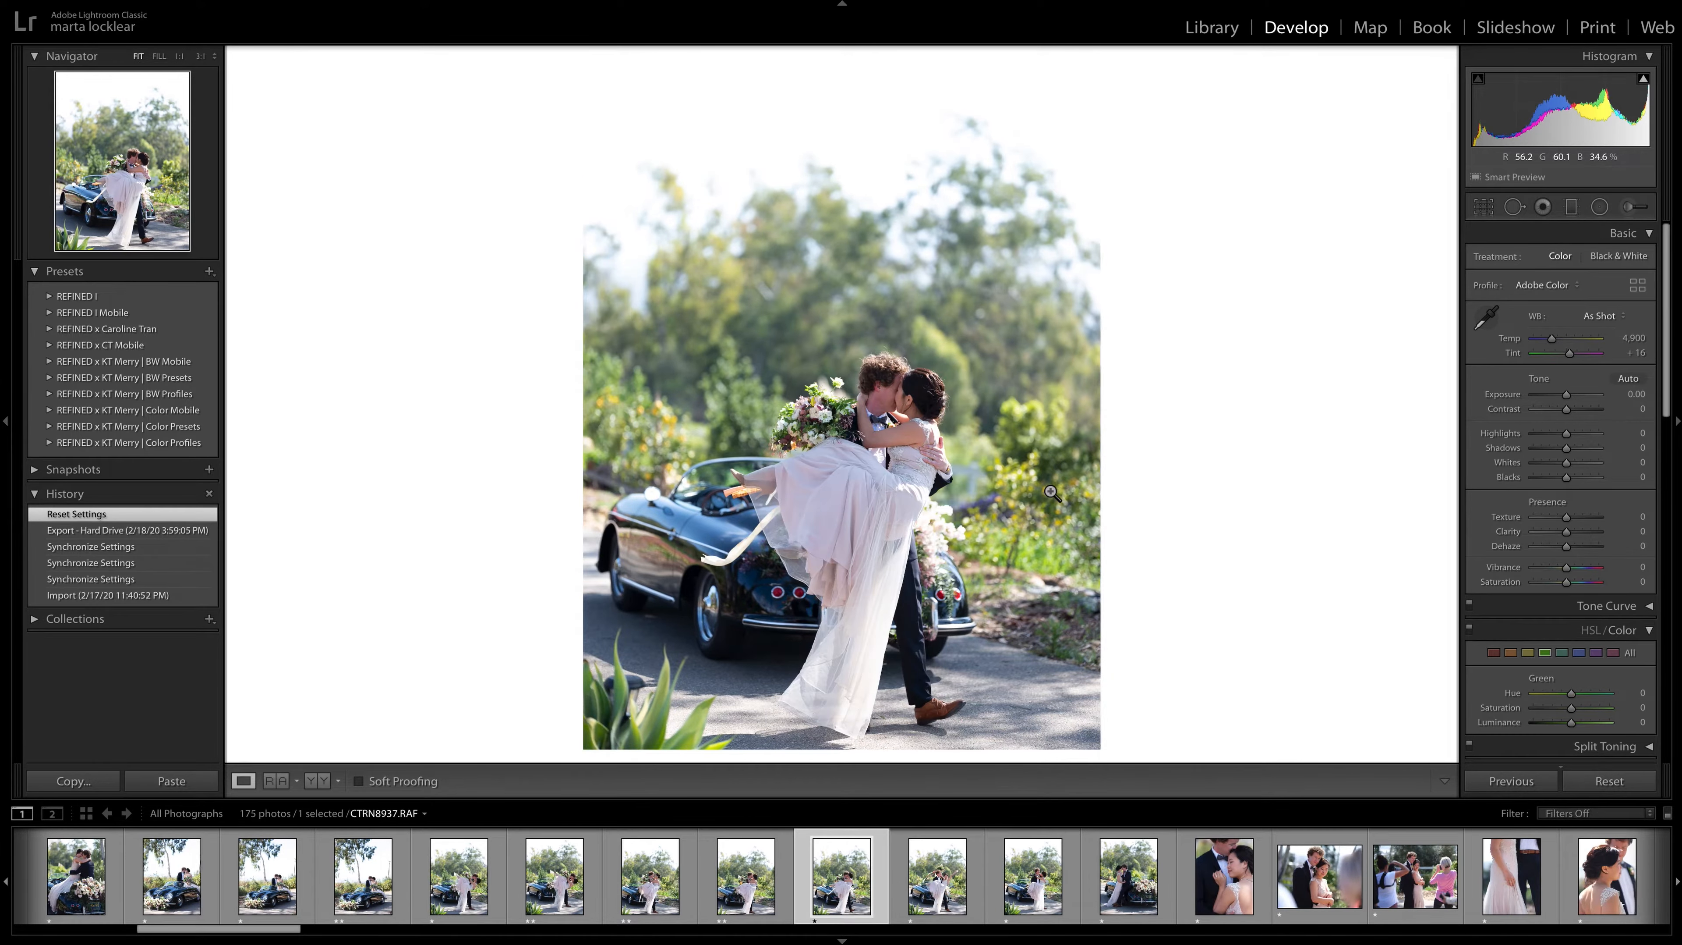
{"action": "left_click", "coordinate": [778, 881]}
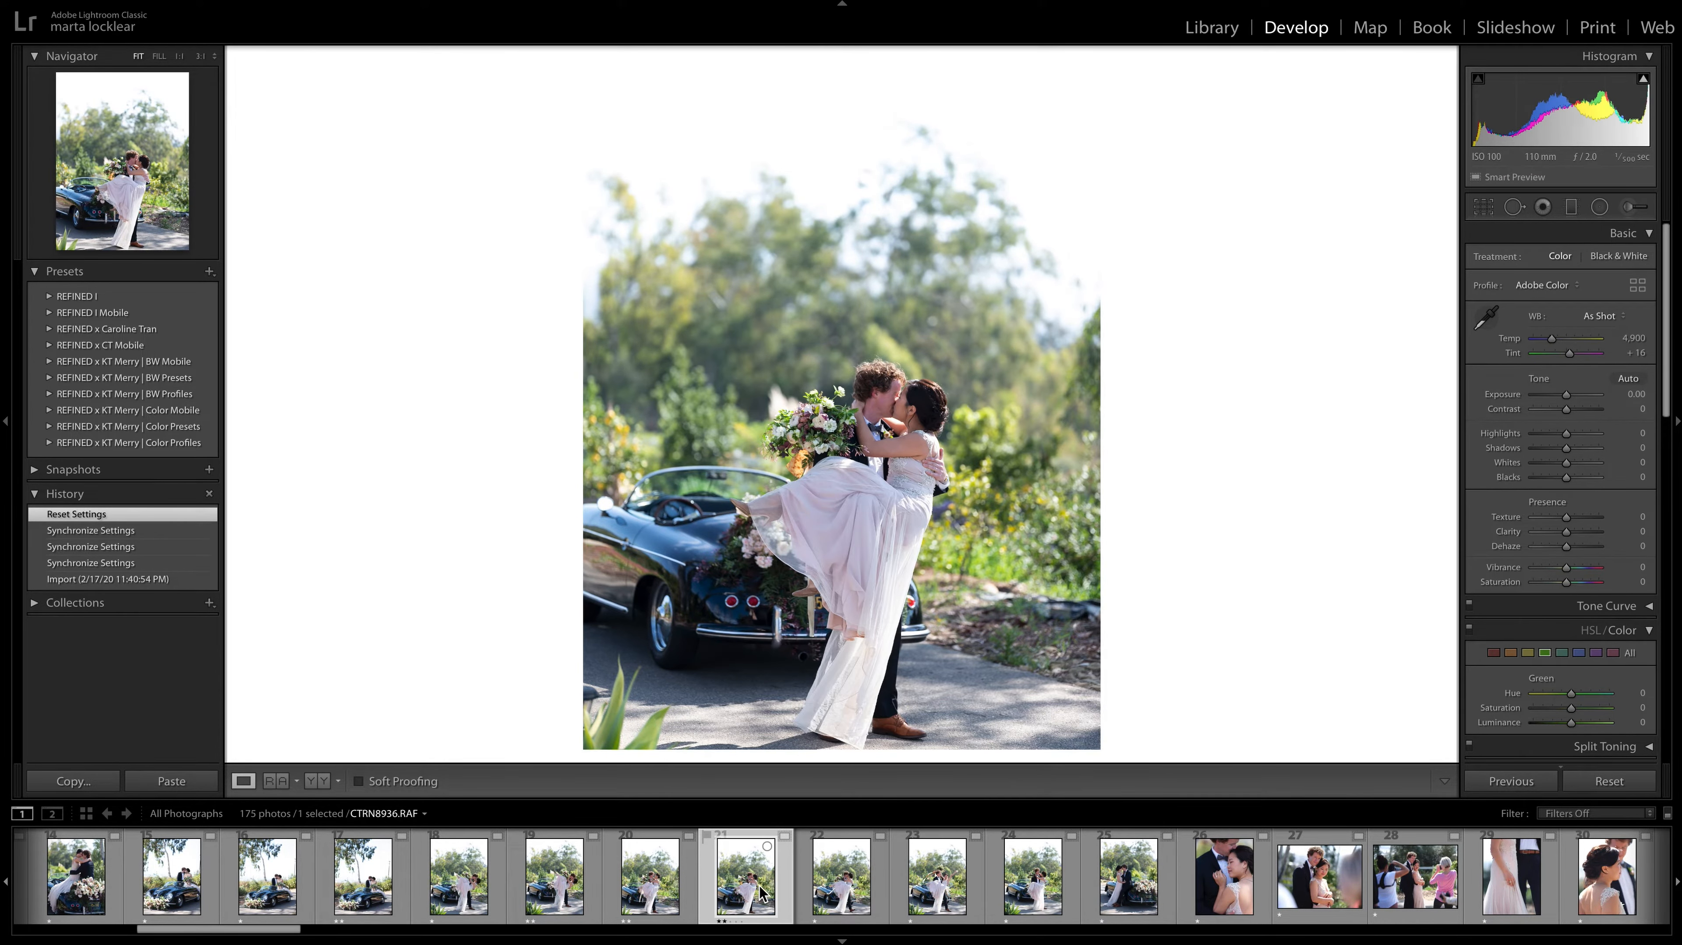
{"action": "key", "text": "Left"}
{"action": "key", "text": "Right"}
{"action": "key", "text": "Left"}
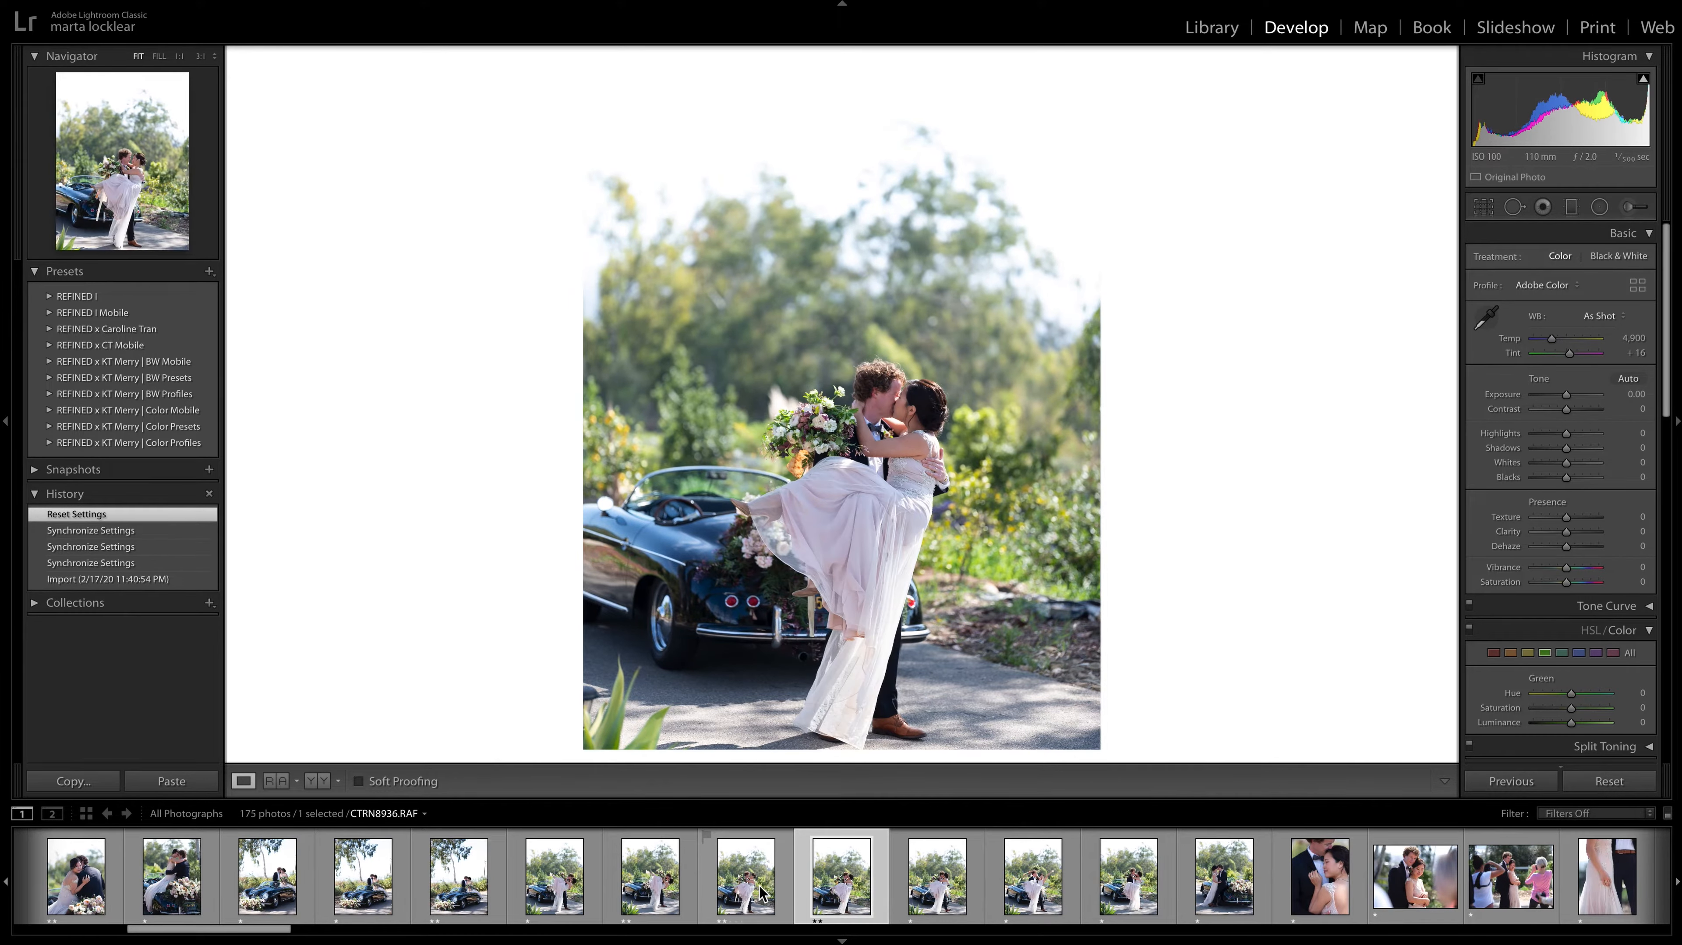
{"action": "key", "text": "Right"}
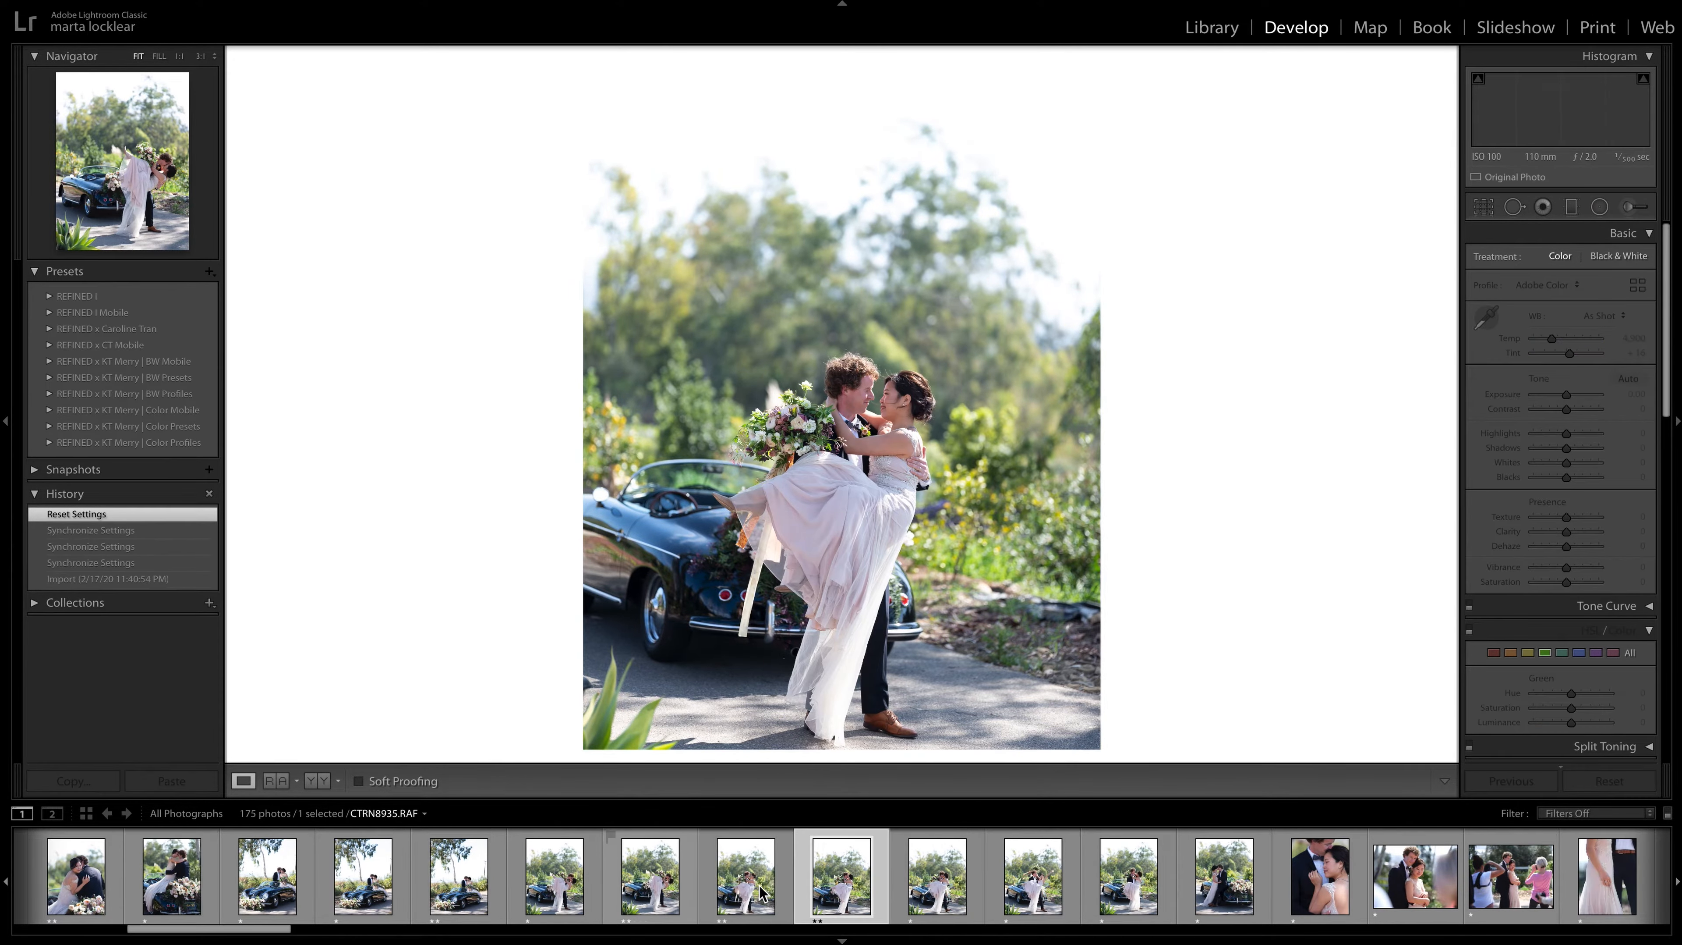
{"action": "key", "text": "Right"}
Give the photo of the bride waving her arm, CTRN8939.RAF, a two-star rating, and advance to CTRN8940.RAF.
{"action": "key", "text": "Right"}
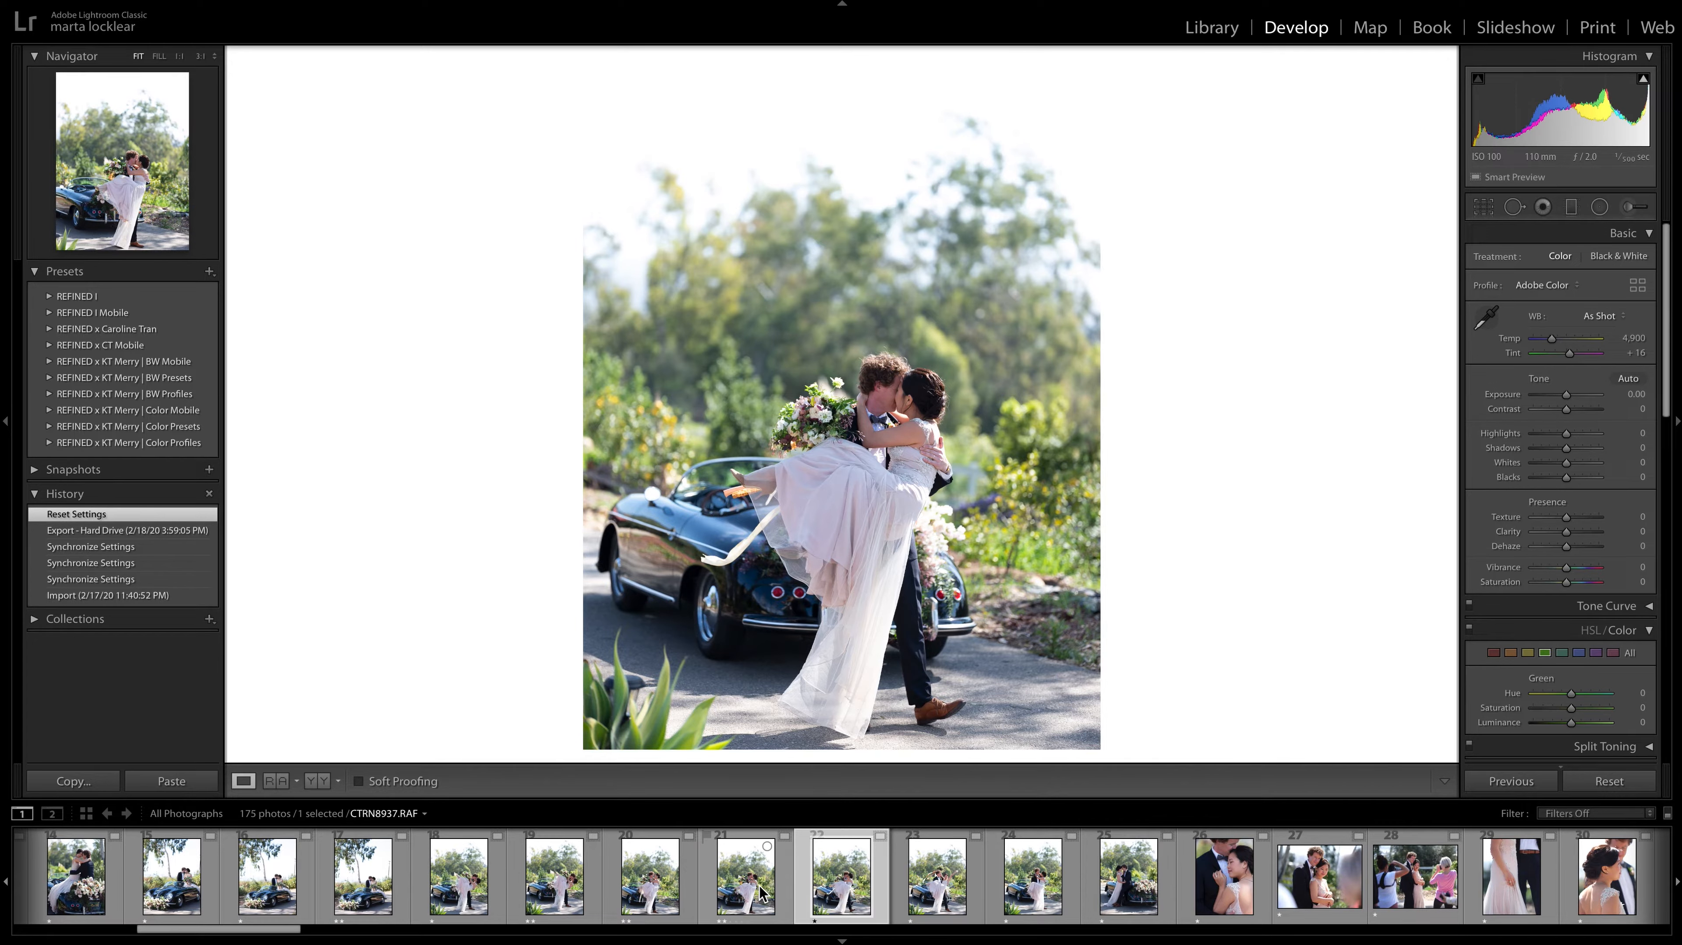
{"action": "key", "text": "Right"}
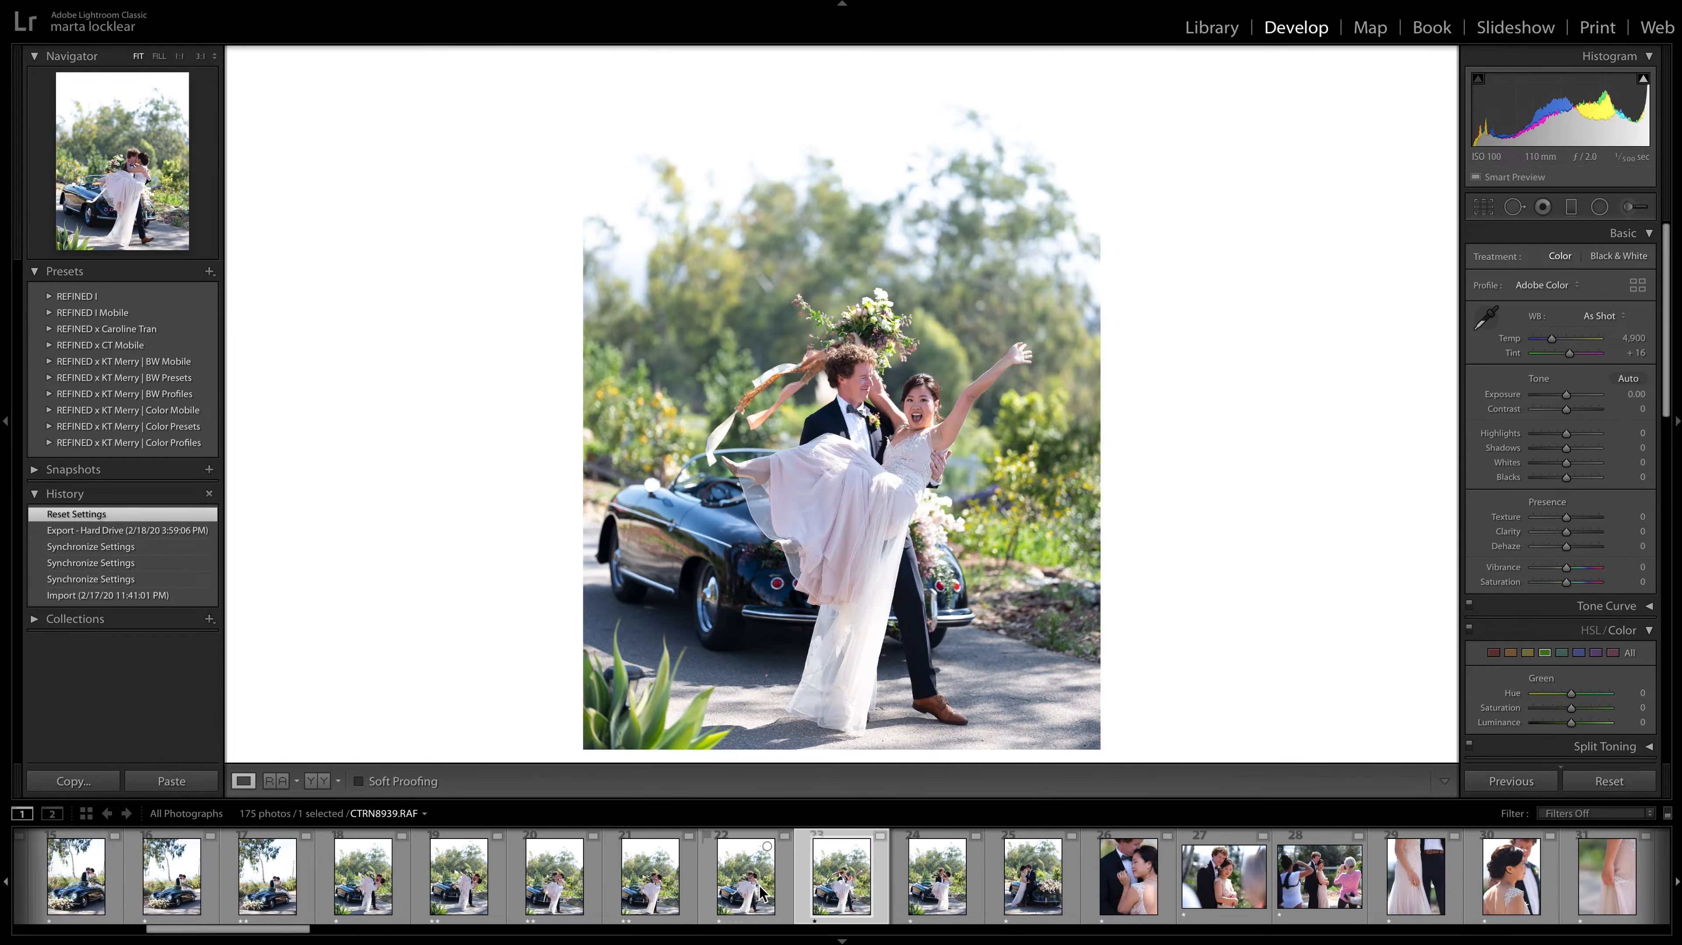
{"action": "key", "text": "2"}
{"action": "key", "text": "Right"}
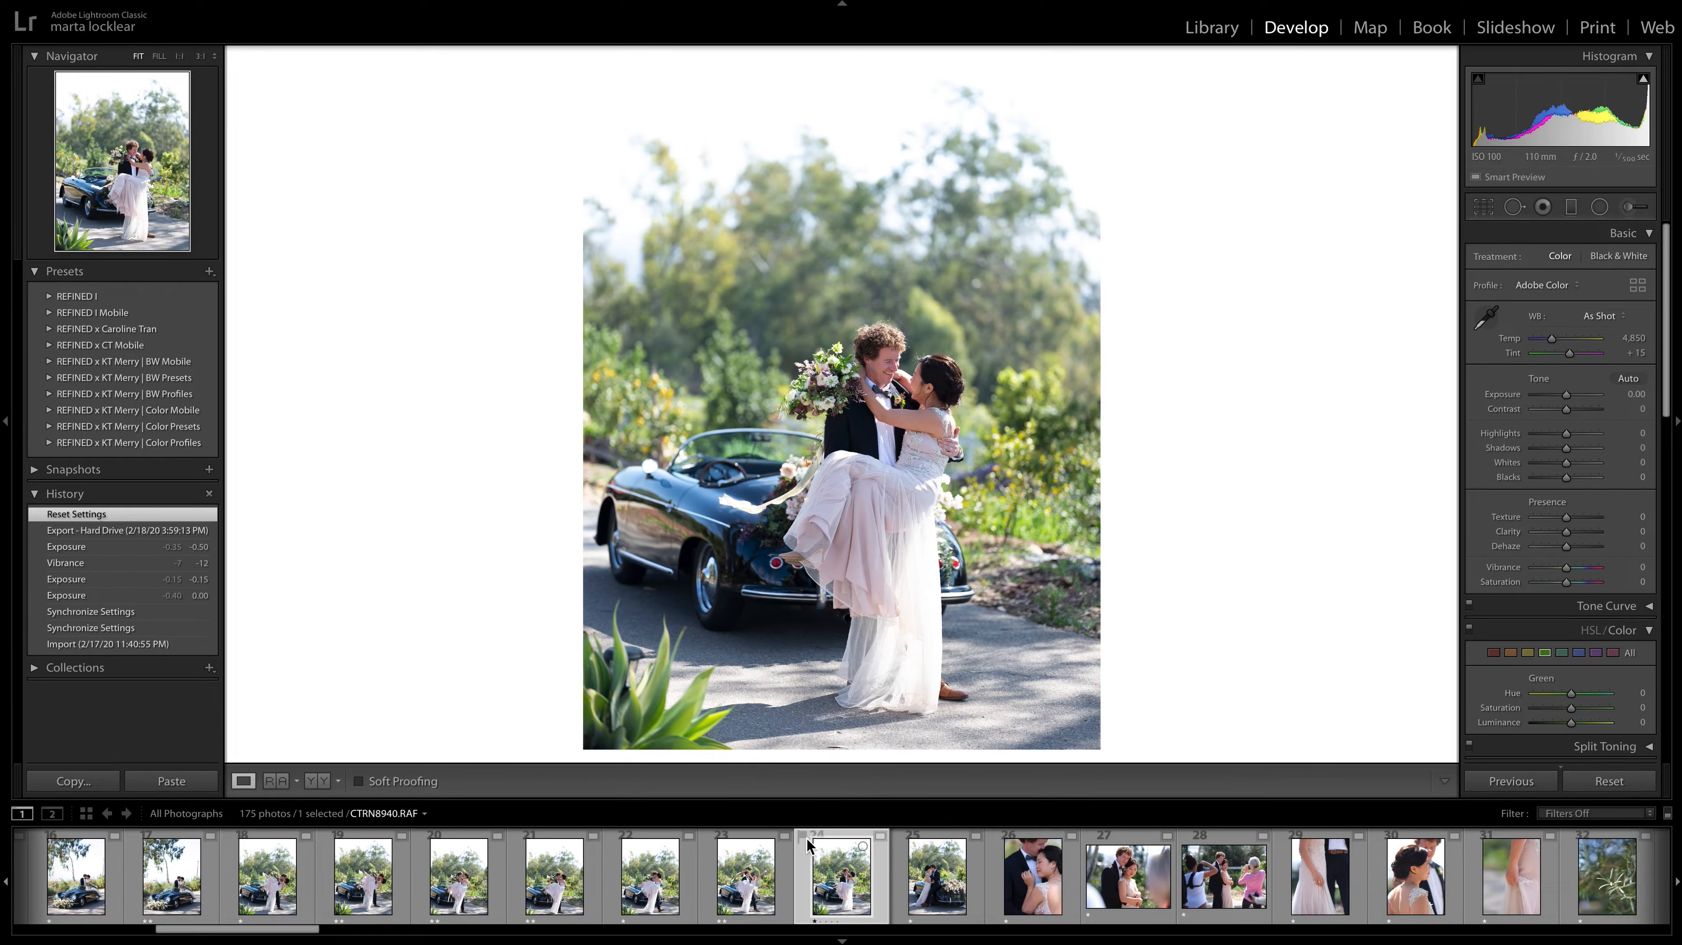
Skip CTRN8940.RAF and give CTRN8941.RAF and CTRN8942.RAF a two-star rating.
{"action": "key", "text": "Right"}
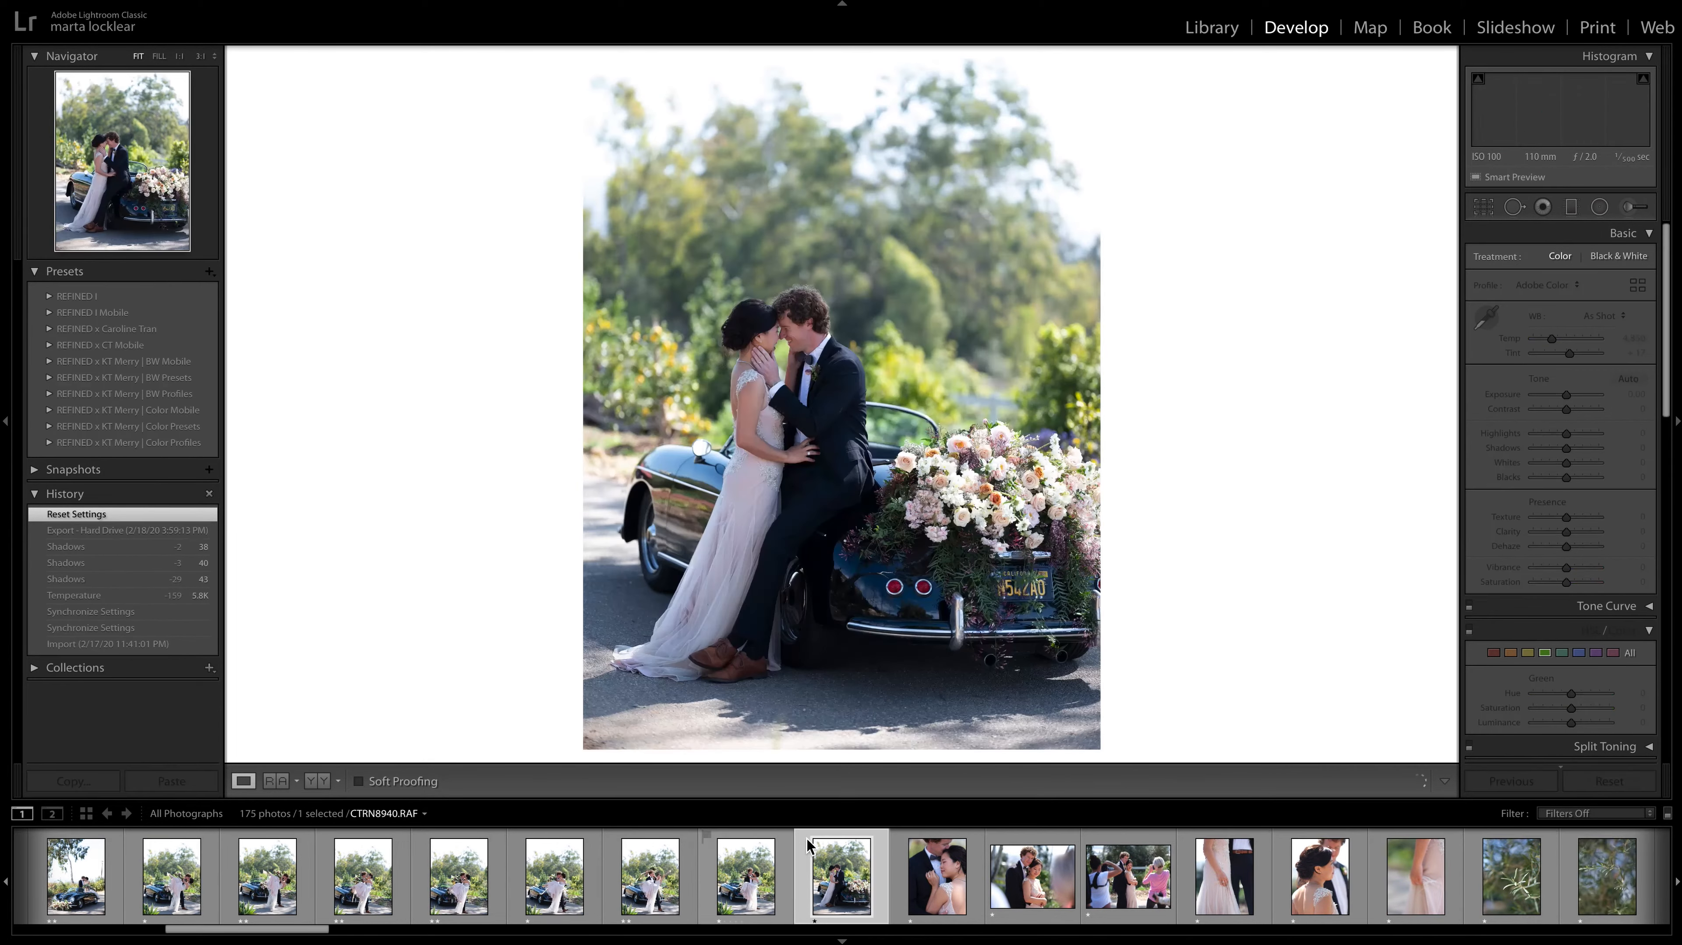
{"action": "key", "text": "2"}
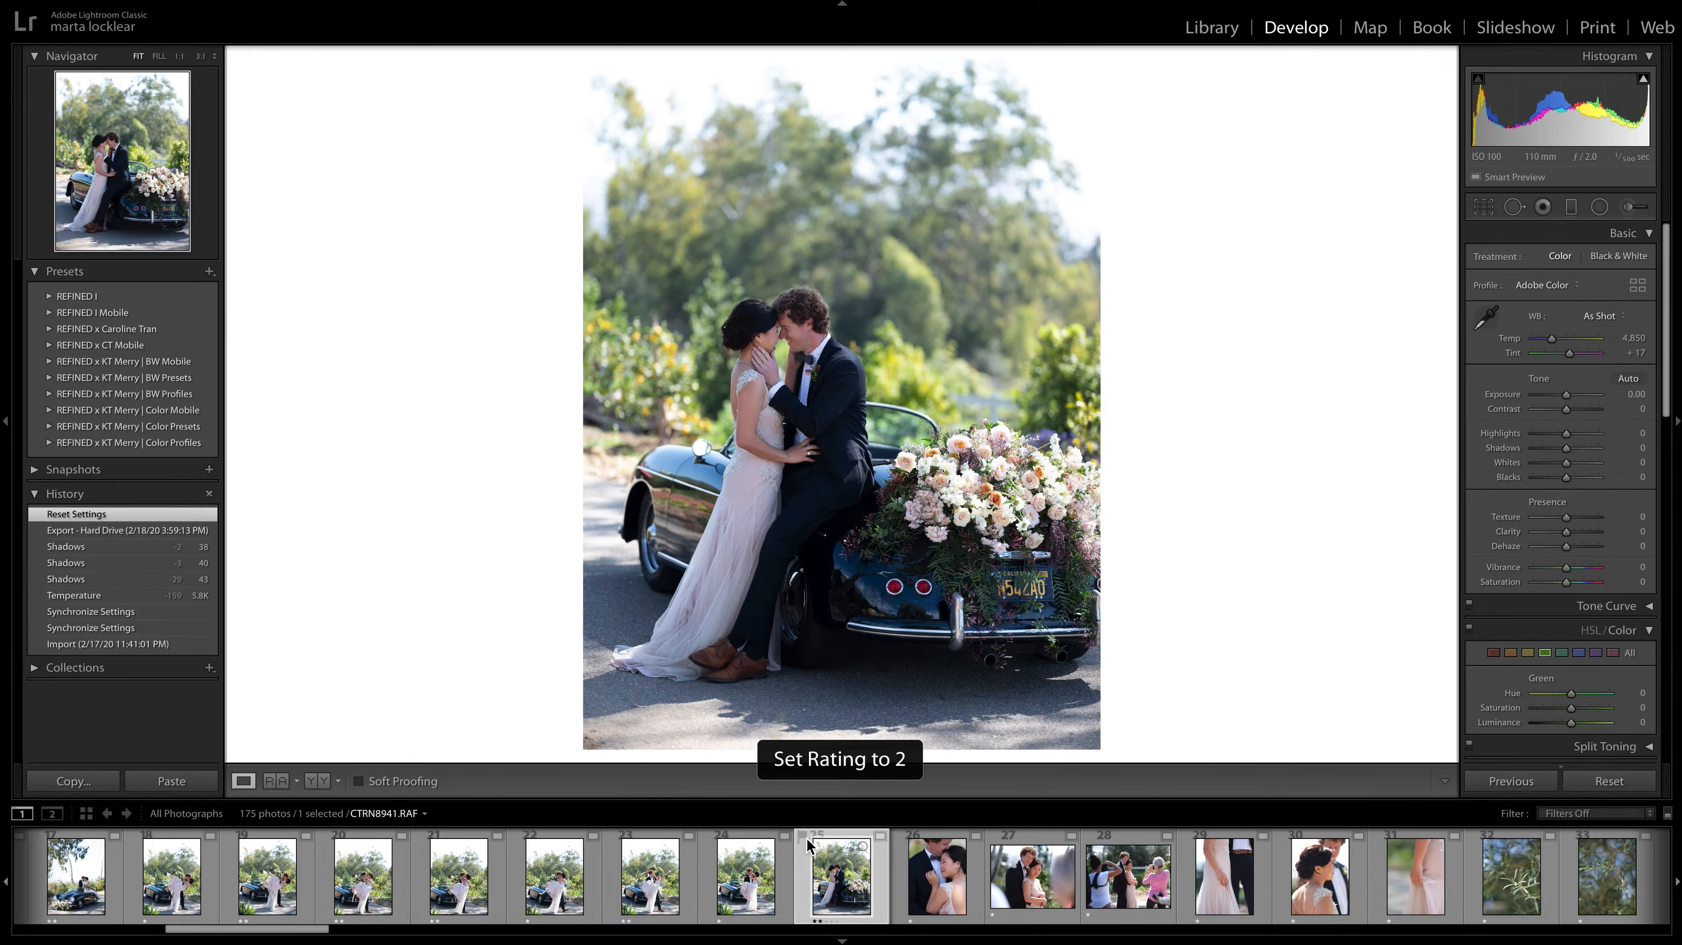
{"action": "key", "text": "Right"}
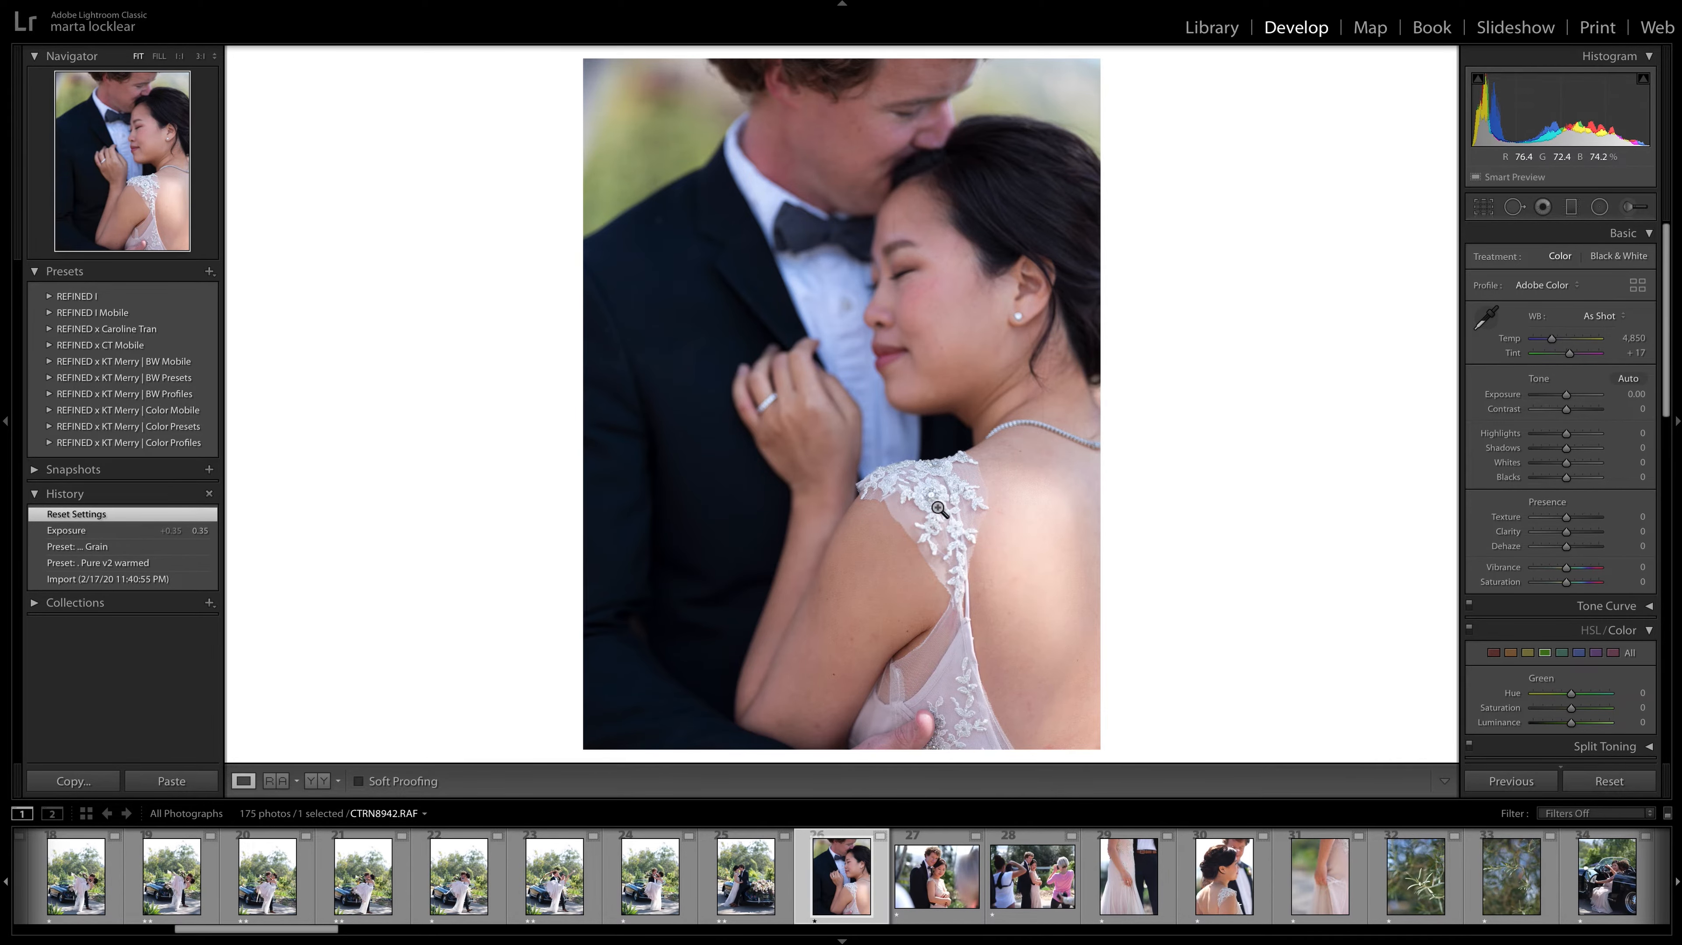
{"action": "key", "text": "2"}
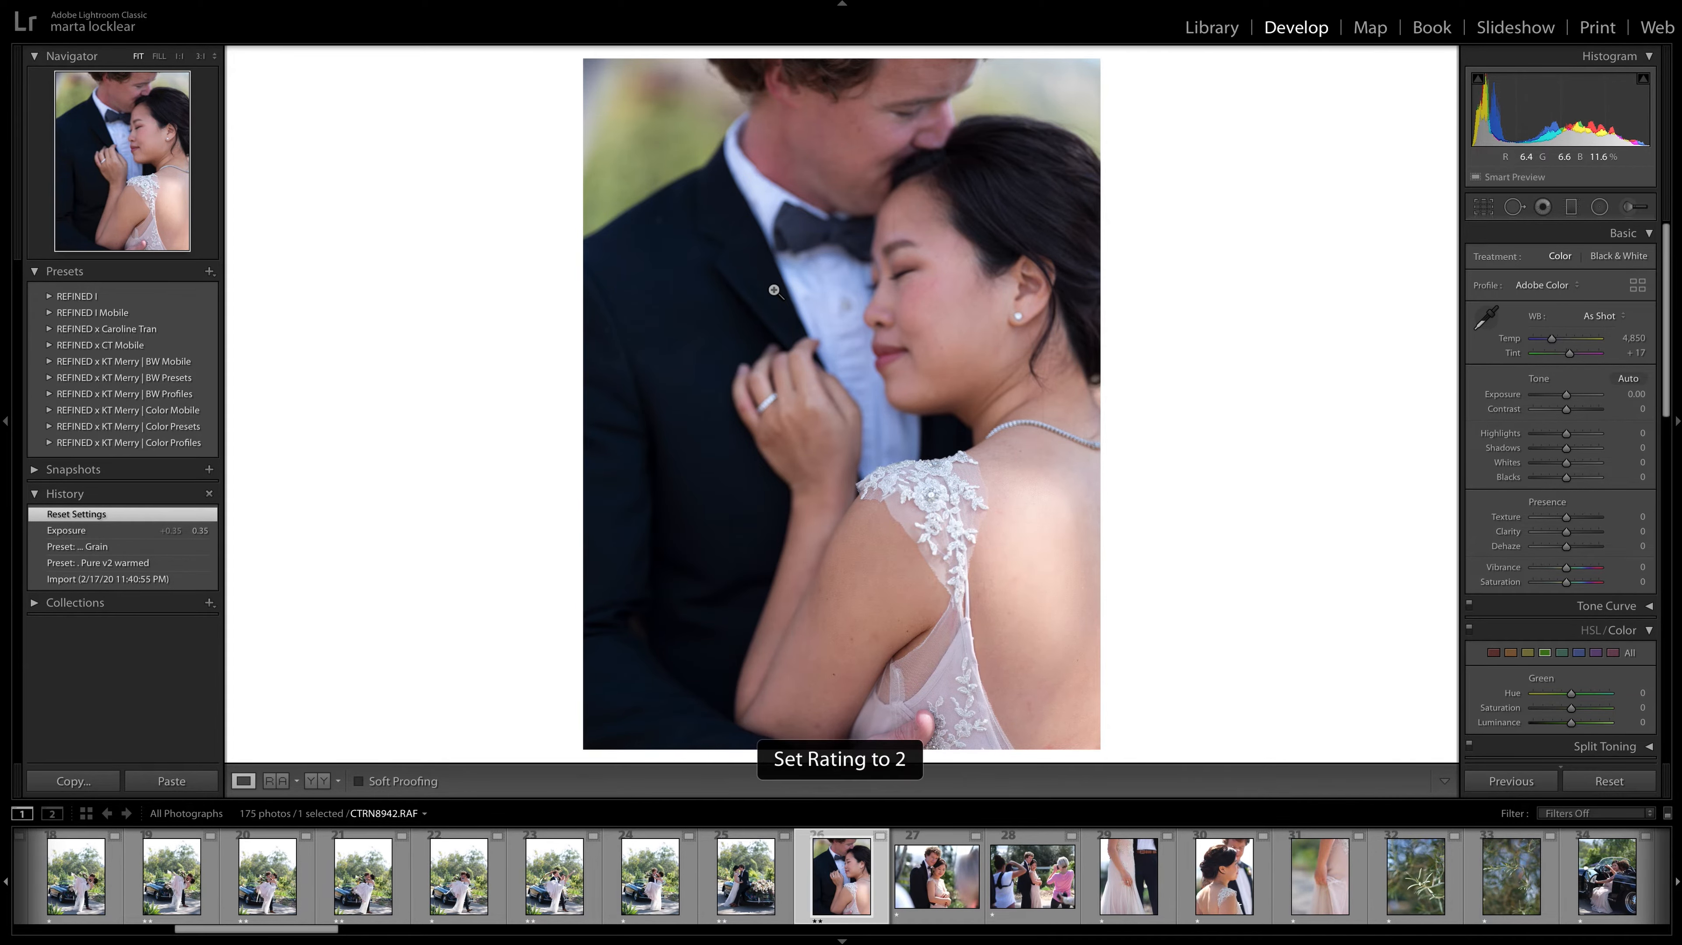
Skip the two landscape-format photos, give the ring-hand photo CTRN8945.JPG a two-star rating, and advance to CTRN8947.JPG.
{"action": "key", "text": "Right"}
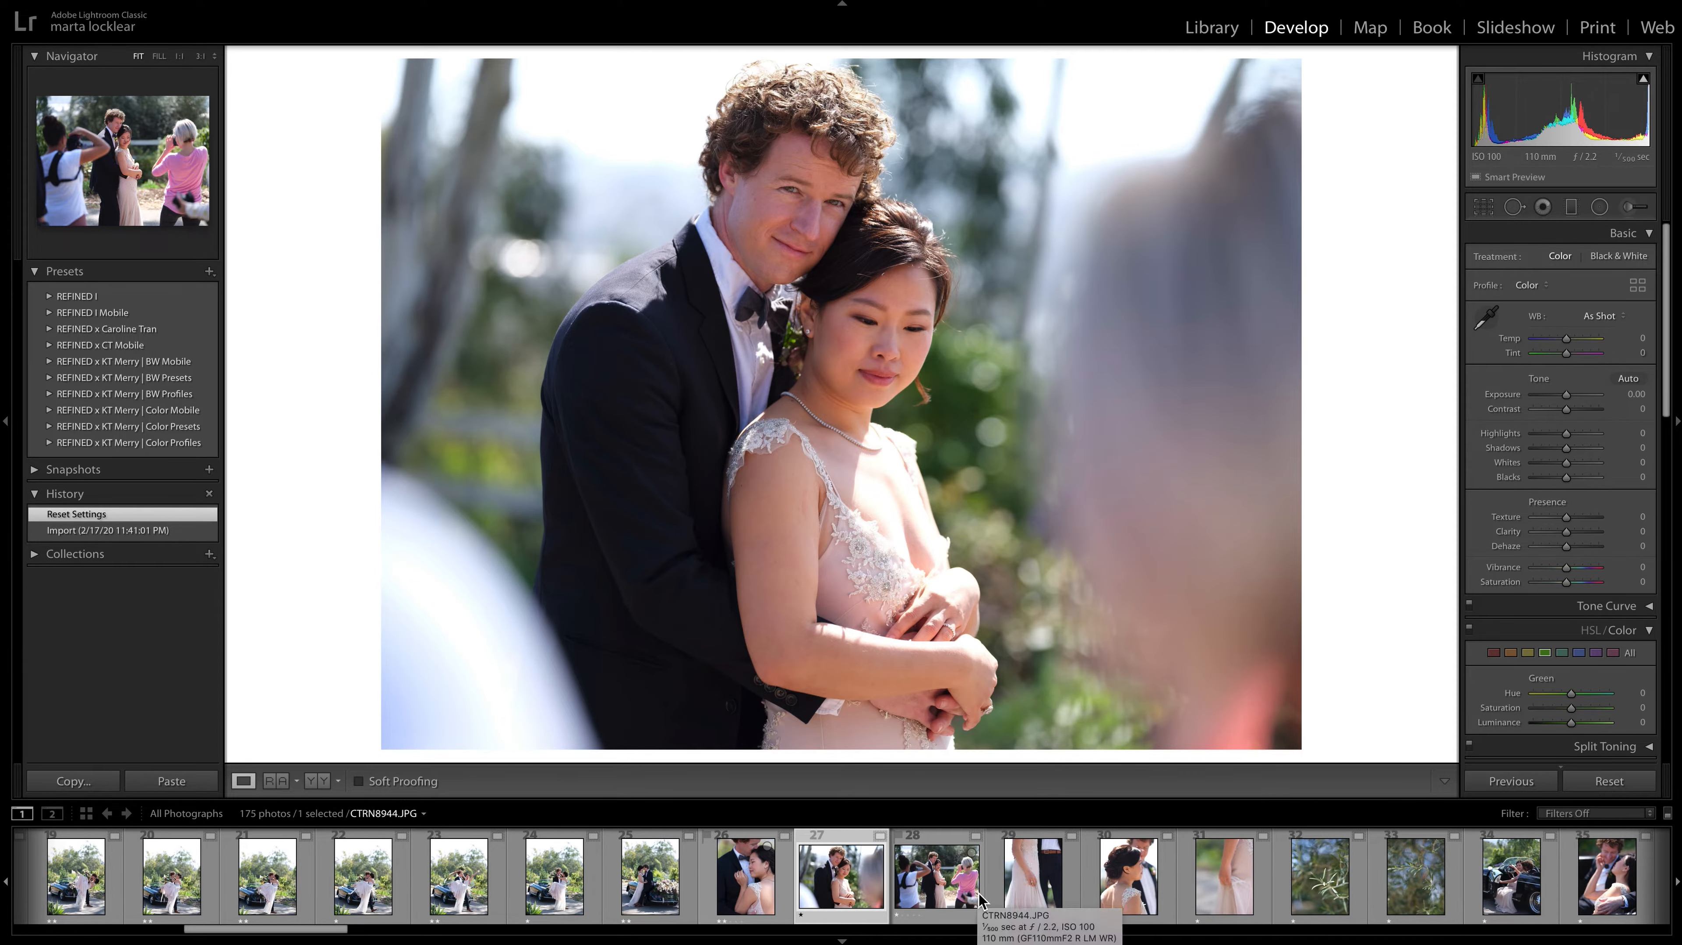
{"action": "key", "text": "Right"}
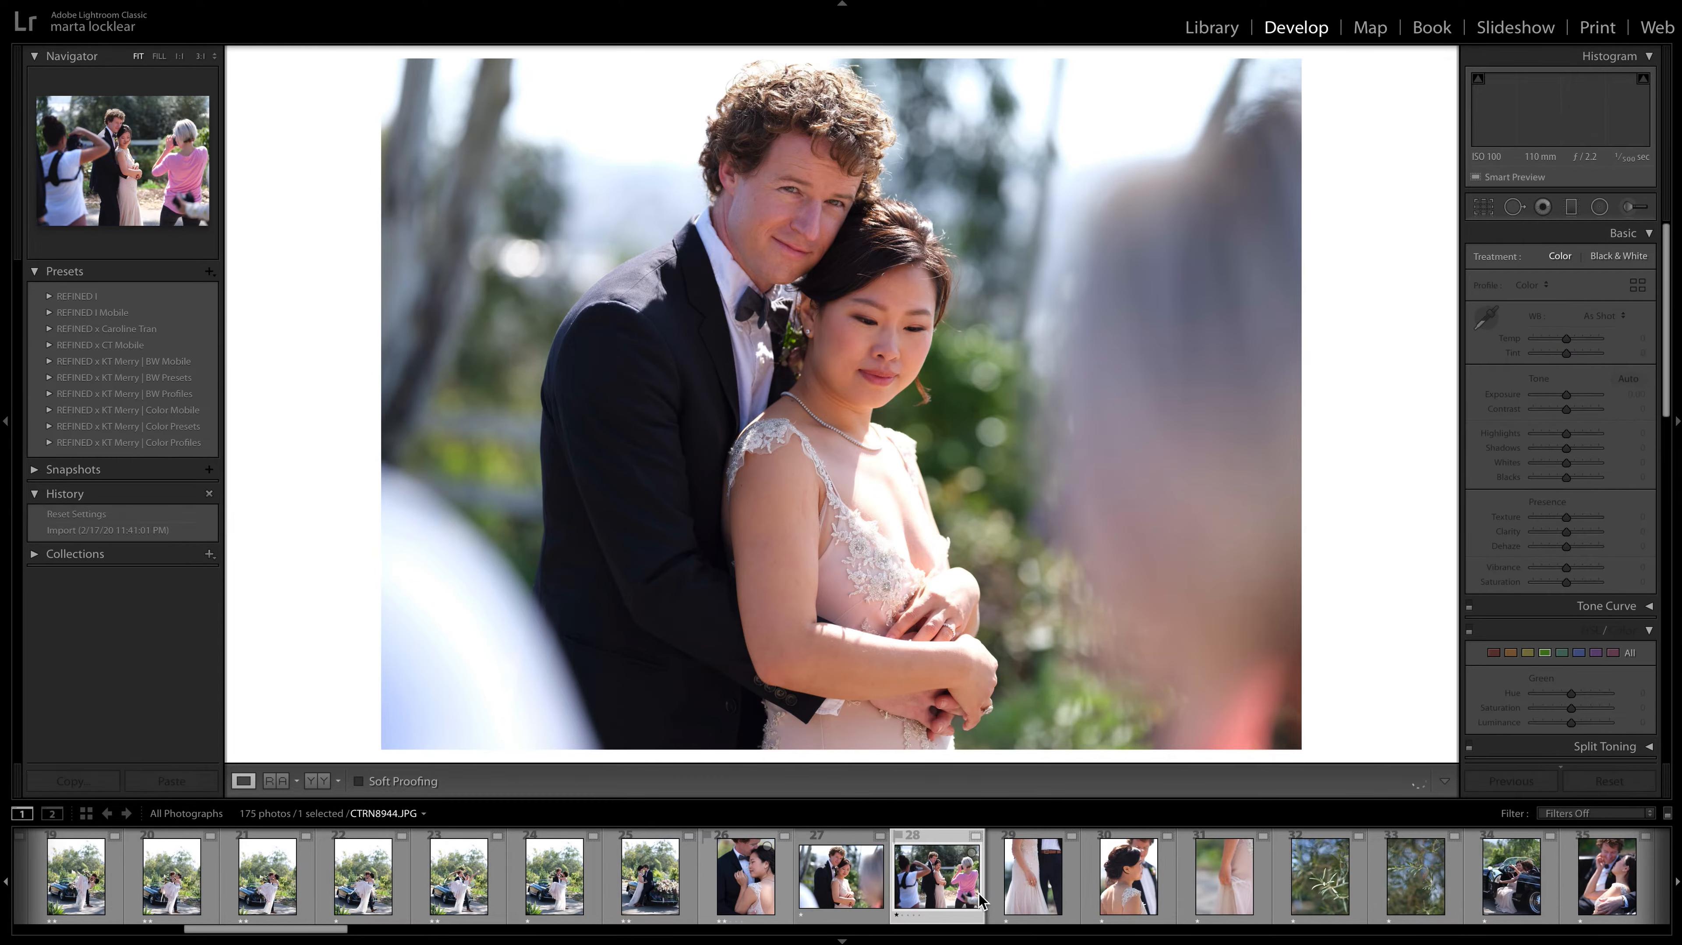
{"action": "key", "text": "Right"}
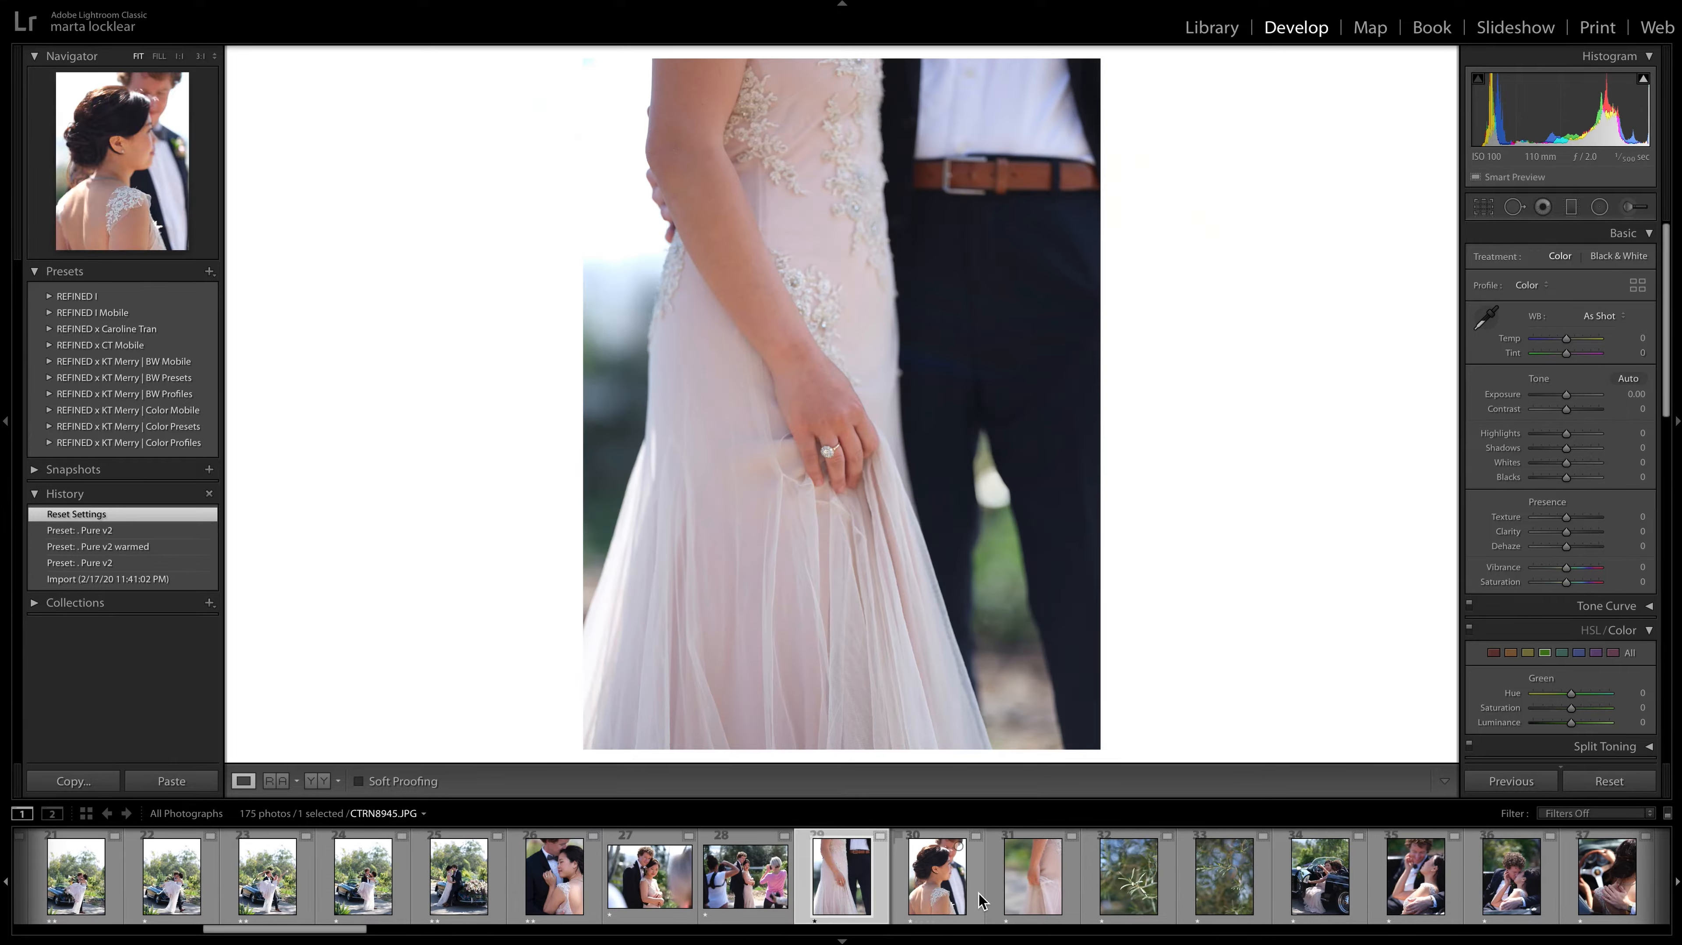
{"action": "key", "text": "2"}
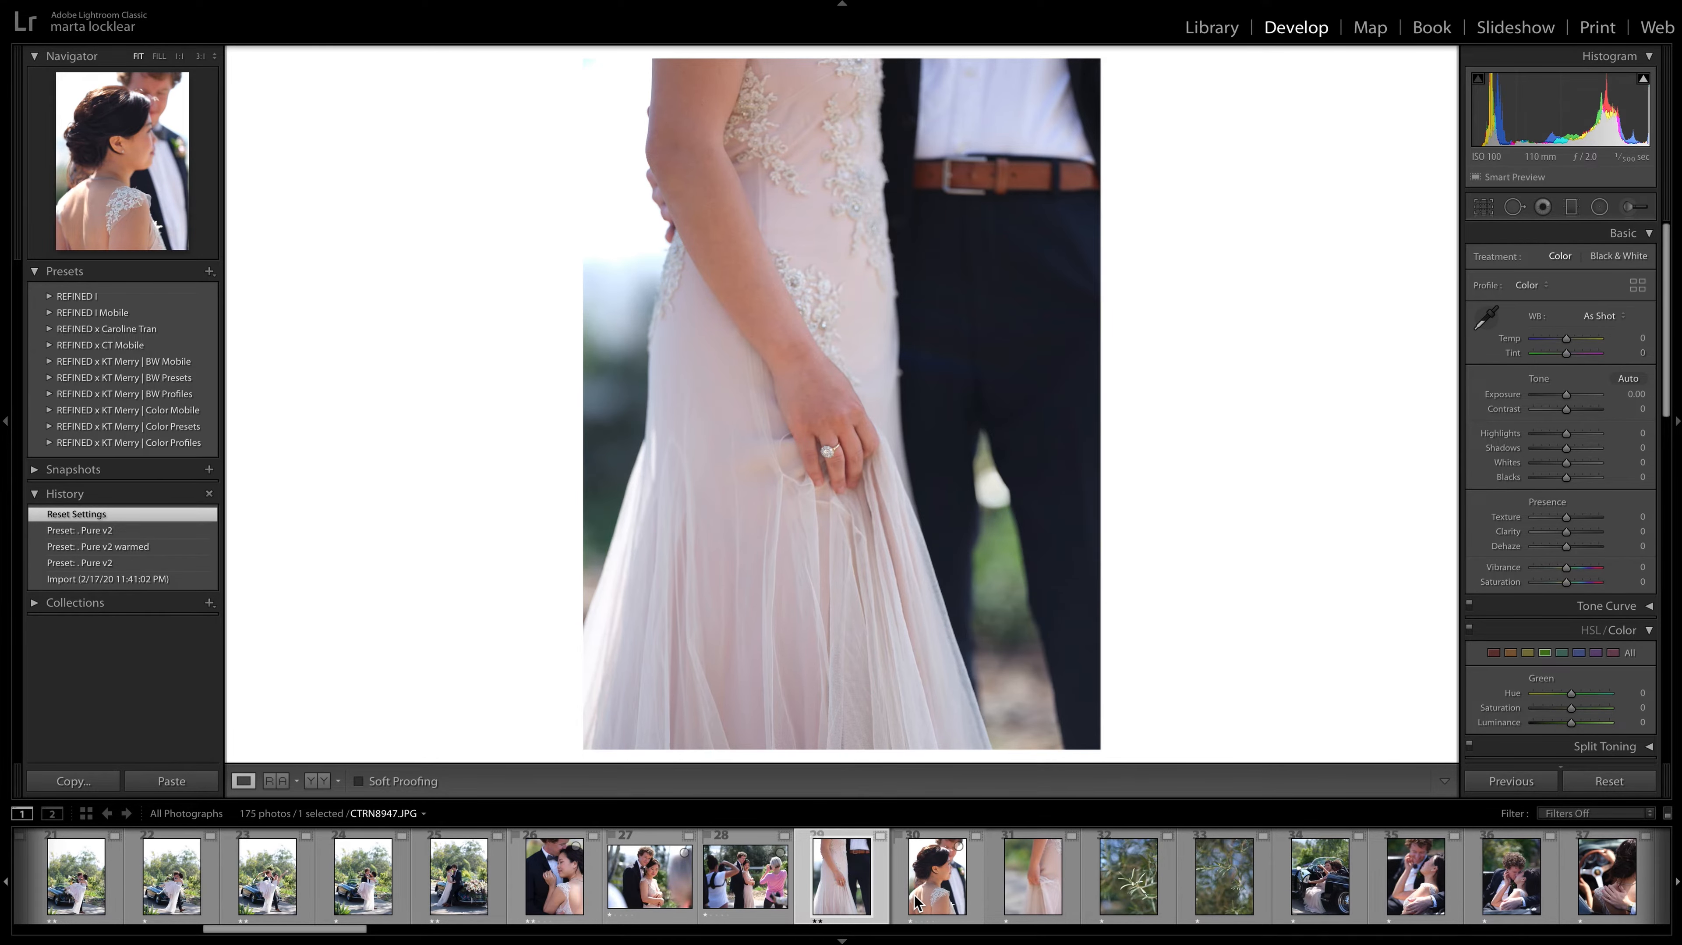
{"action": "key", "text": "Right"}
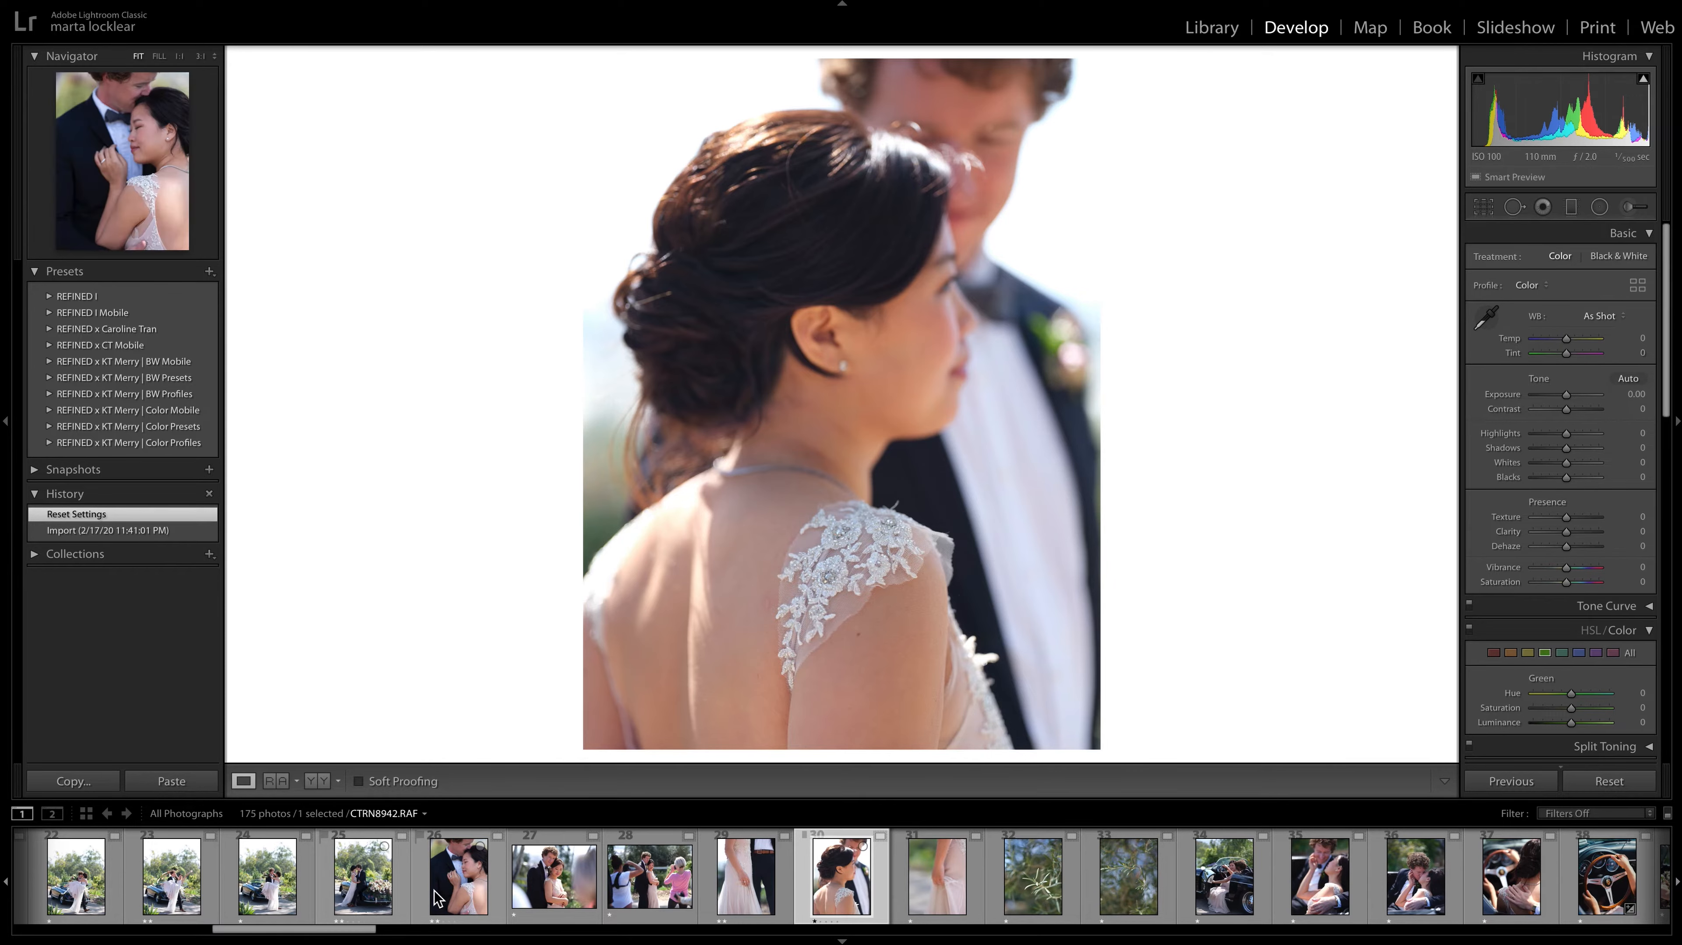
Compare the embrace photo CTRN8942.RAF with the bride's back portrait CTRN8947.JPG, checking the ring hand close up.
{"action": "left_click", "coordinate": [445, 895]}
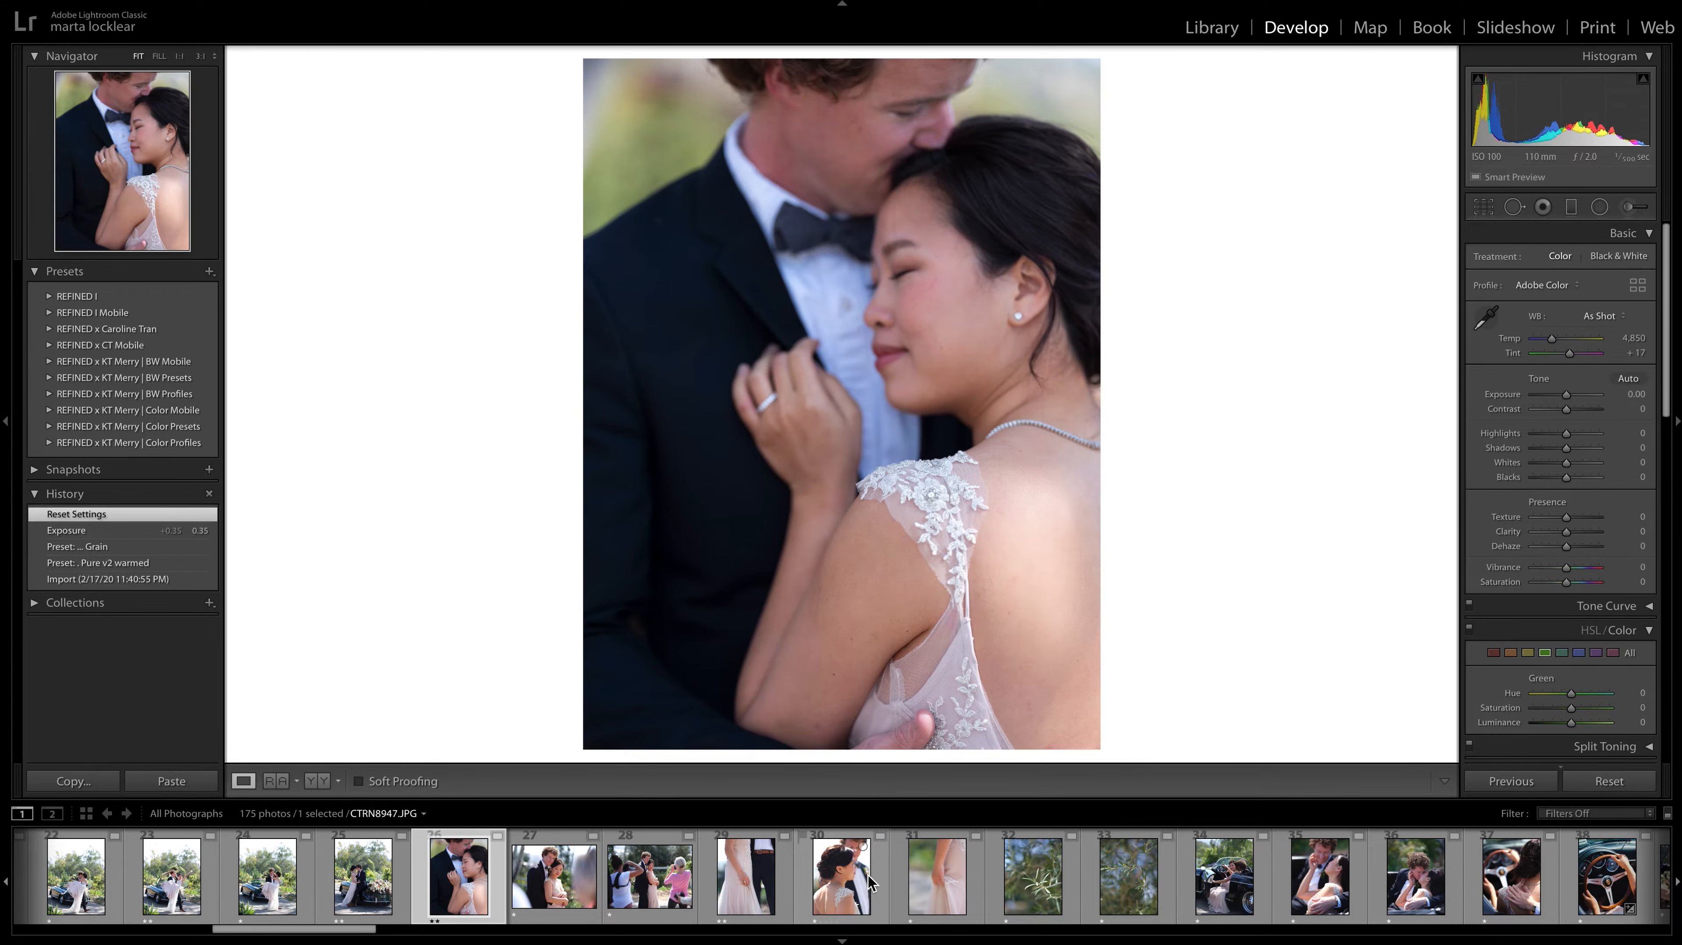
{"action": "left_click", "coordinate": [870, 883]}
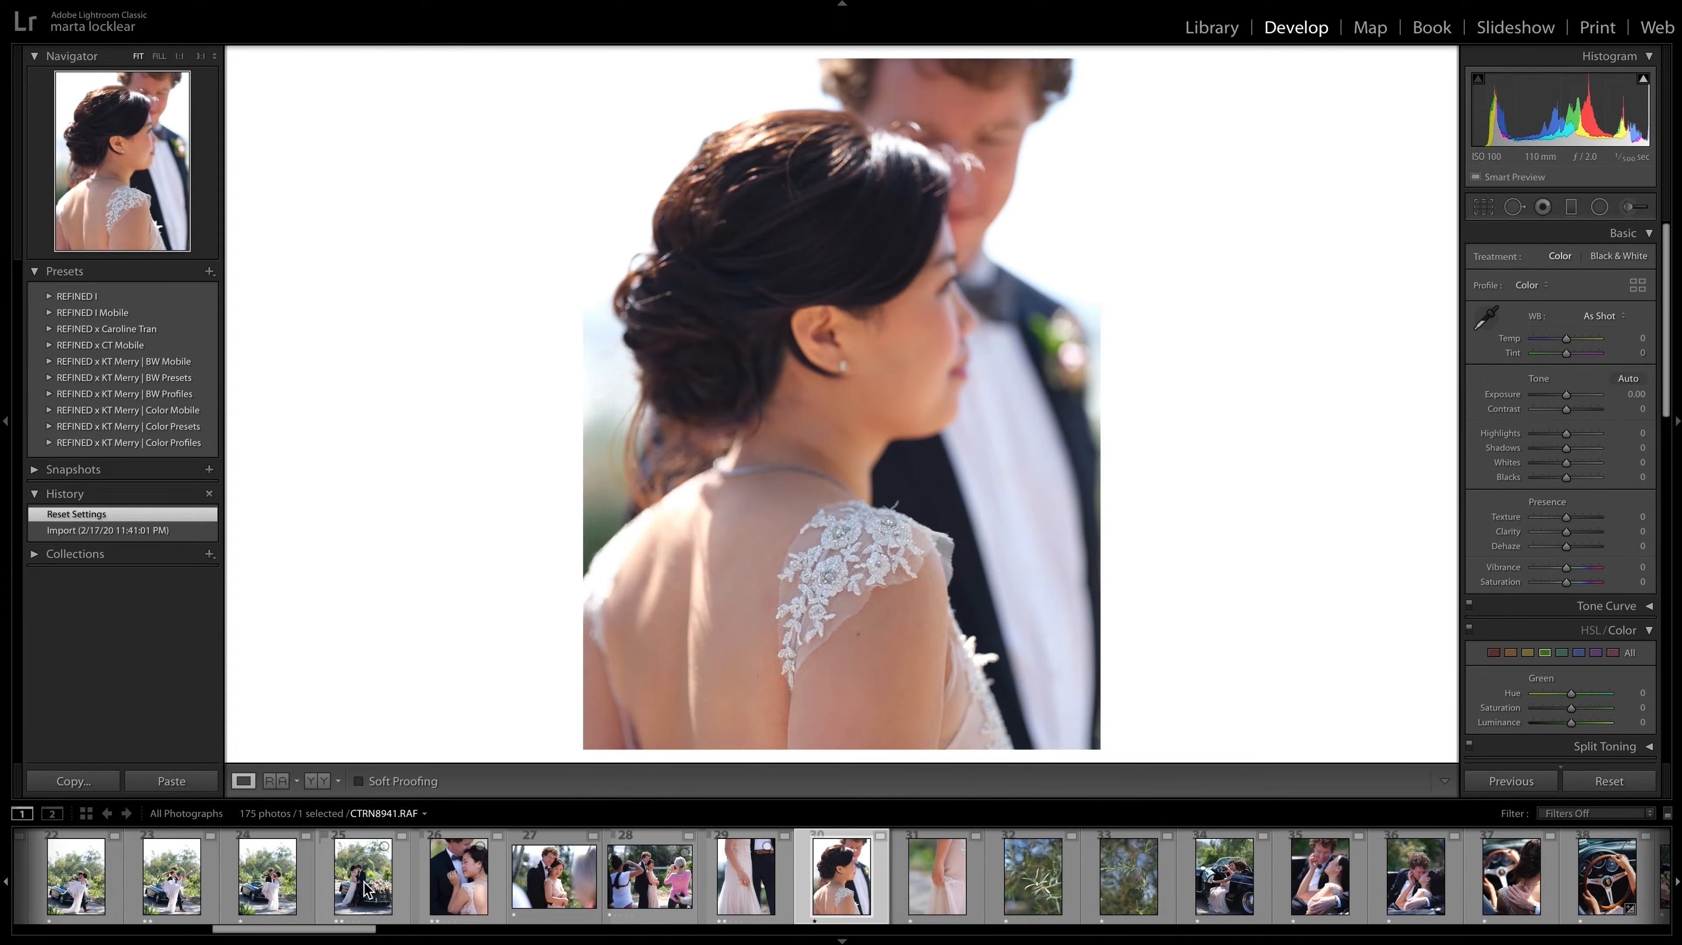
{"action": "left_click", "coordinate": [464, 883]}
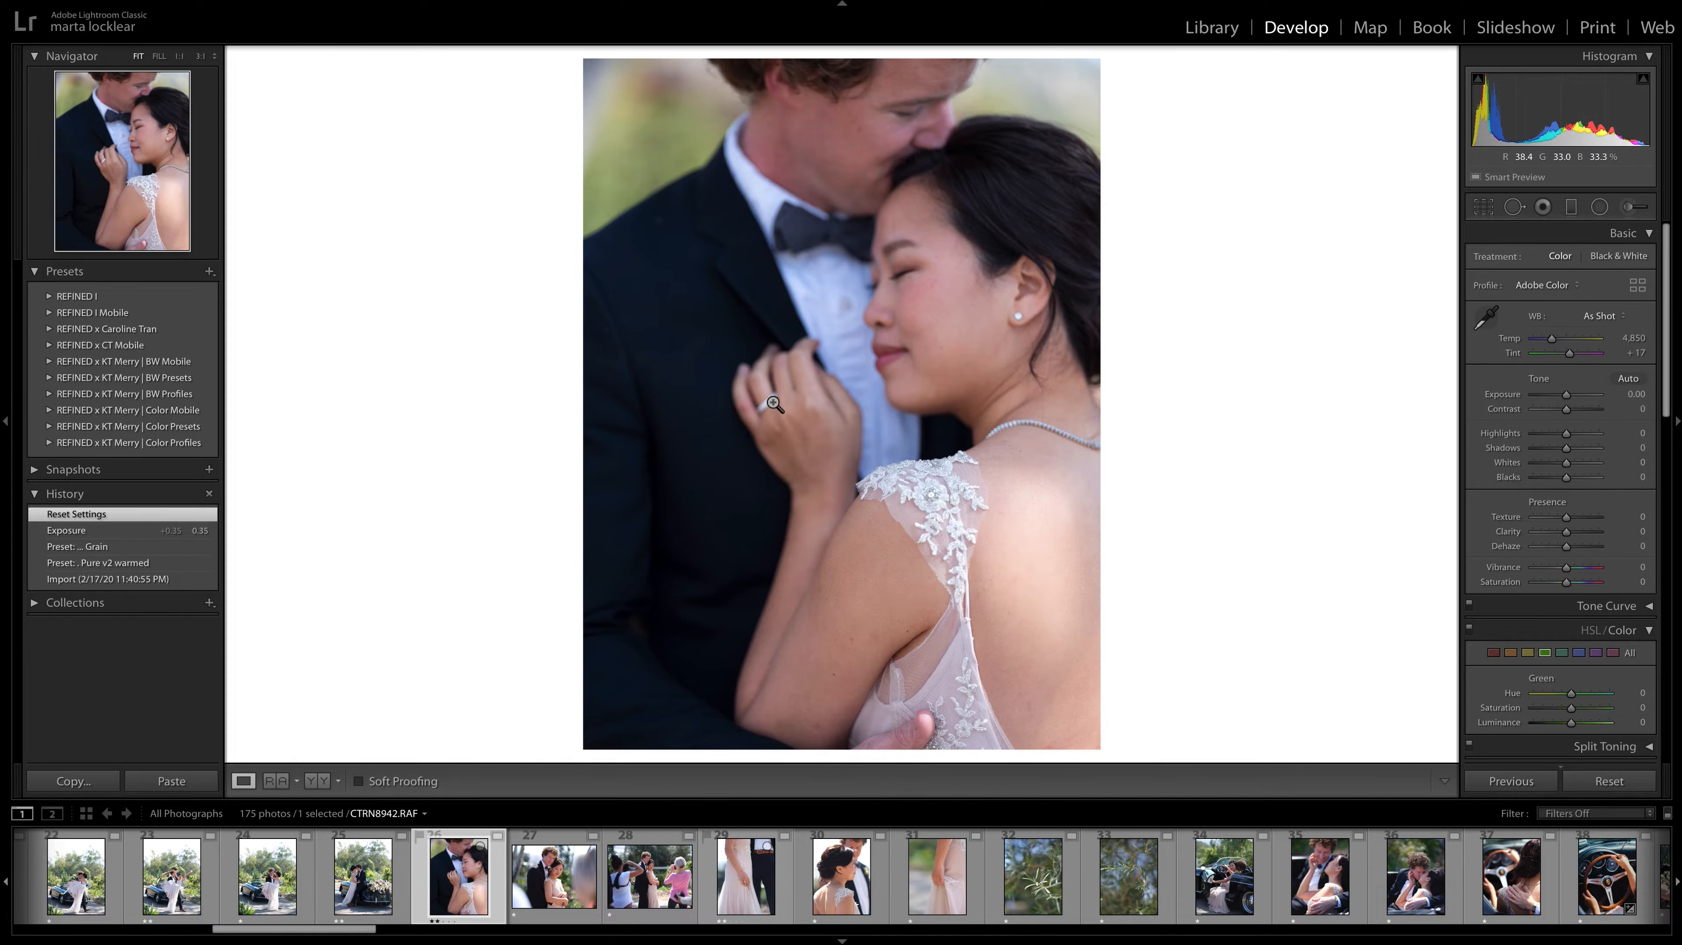
{"action": "left_click", "coordinate": [754, 399]}
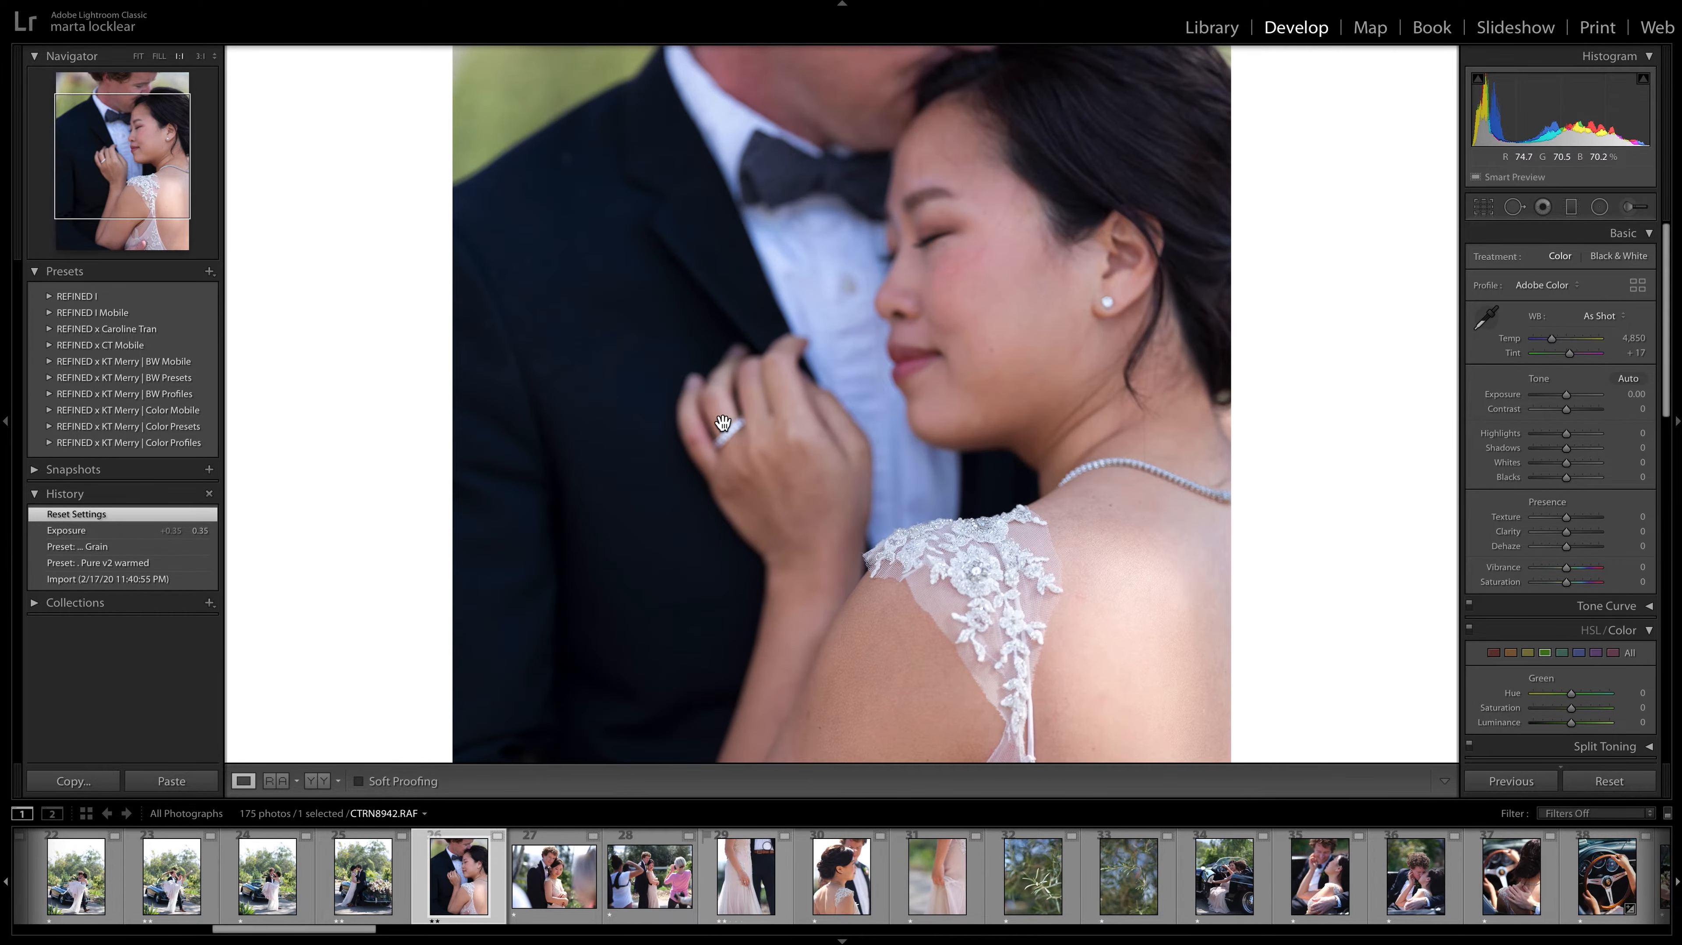
{"action": "left_click", "coordinate": [860, 458]}
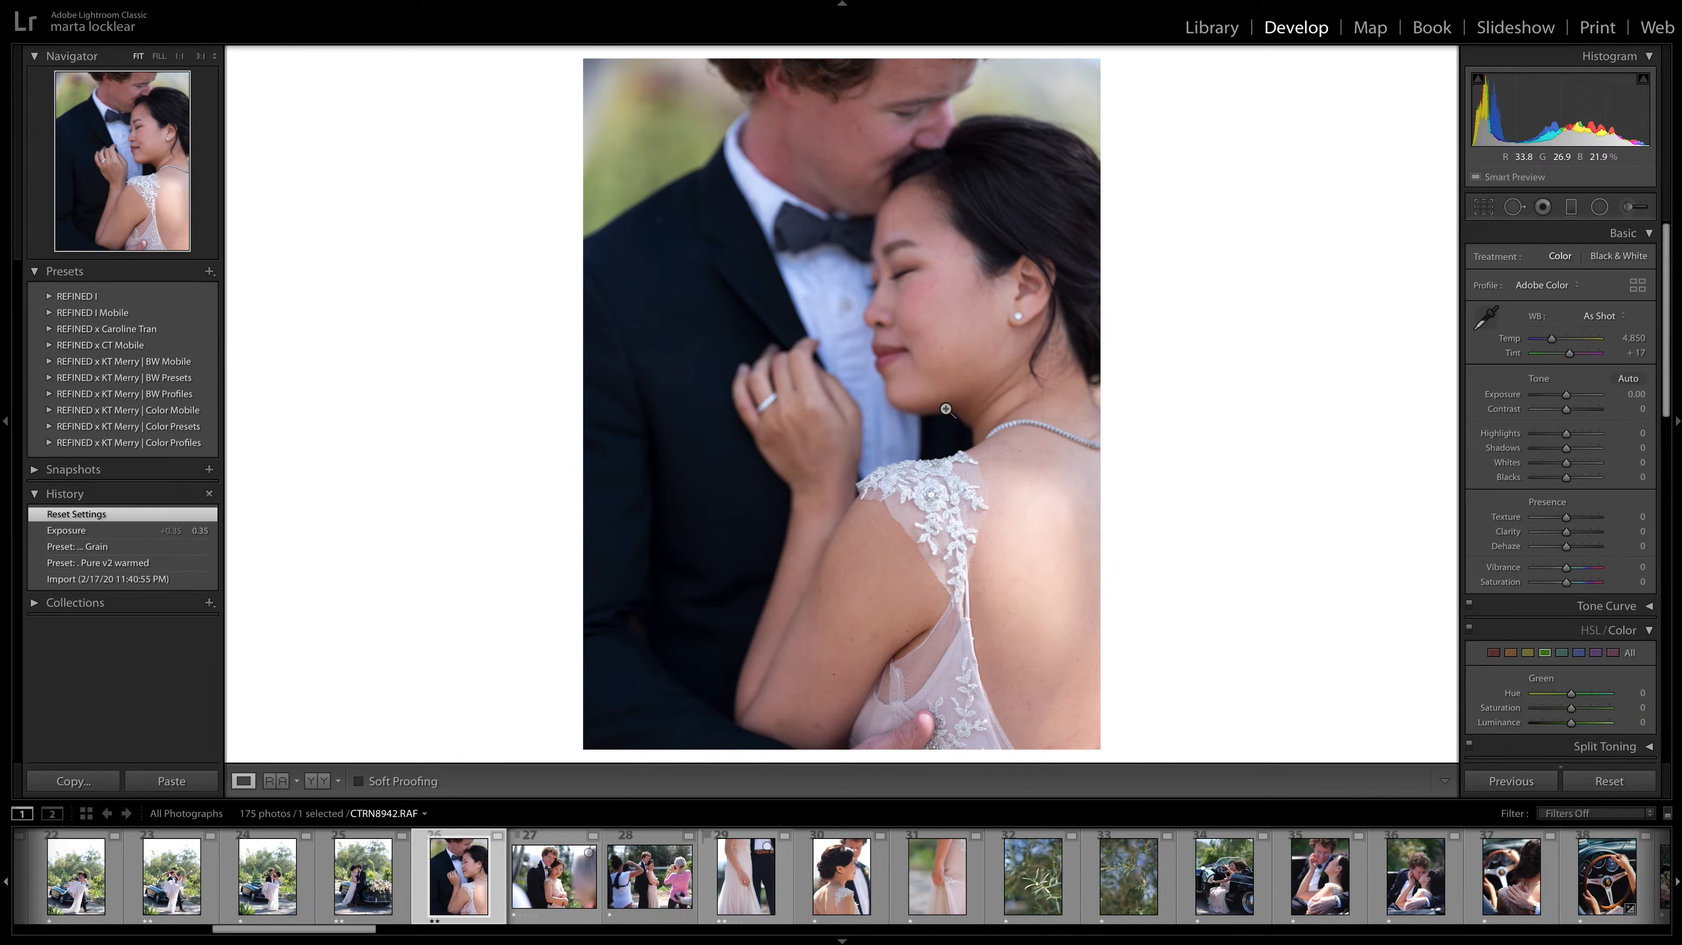
{"action": "left_click", "coordinate": [839, 873]}
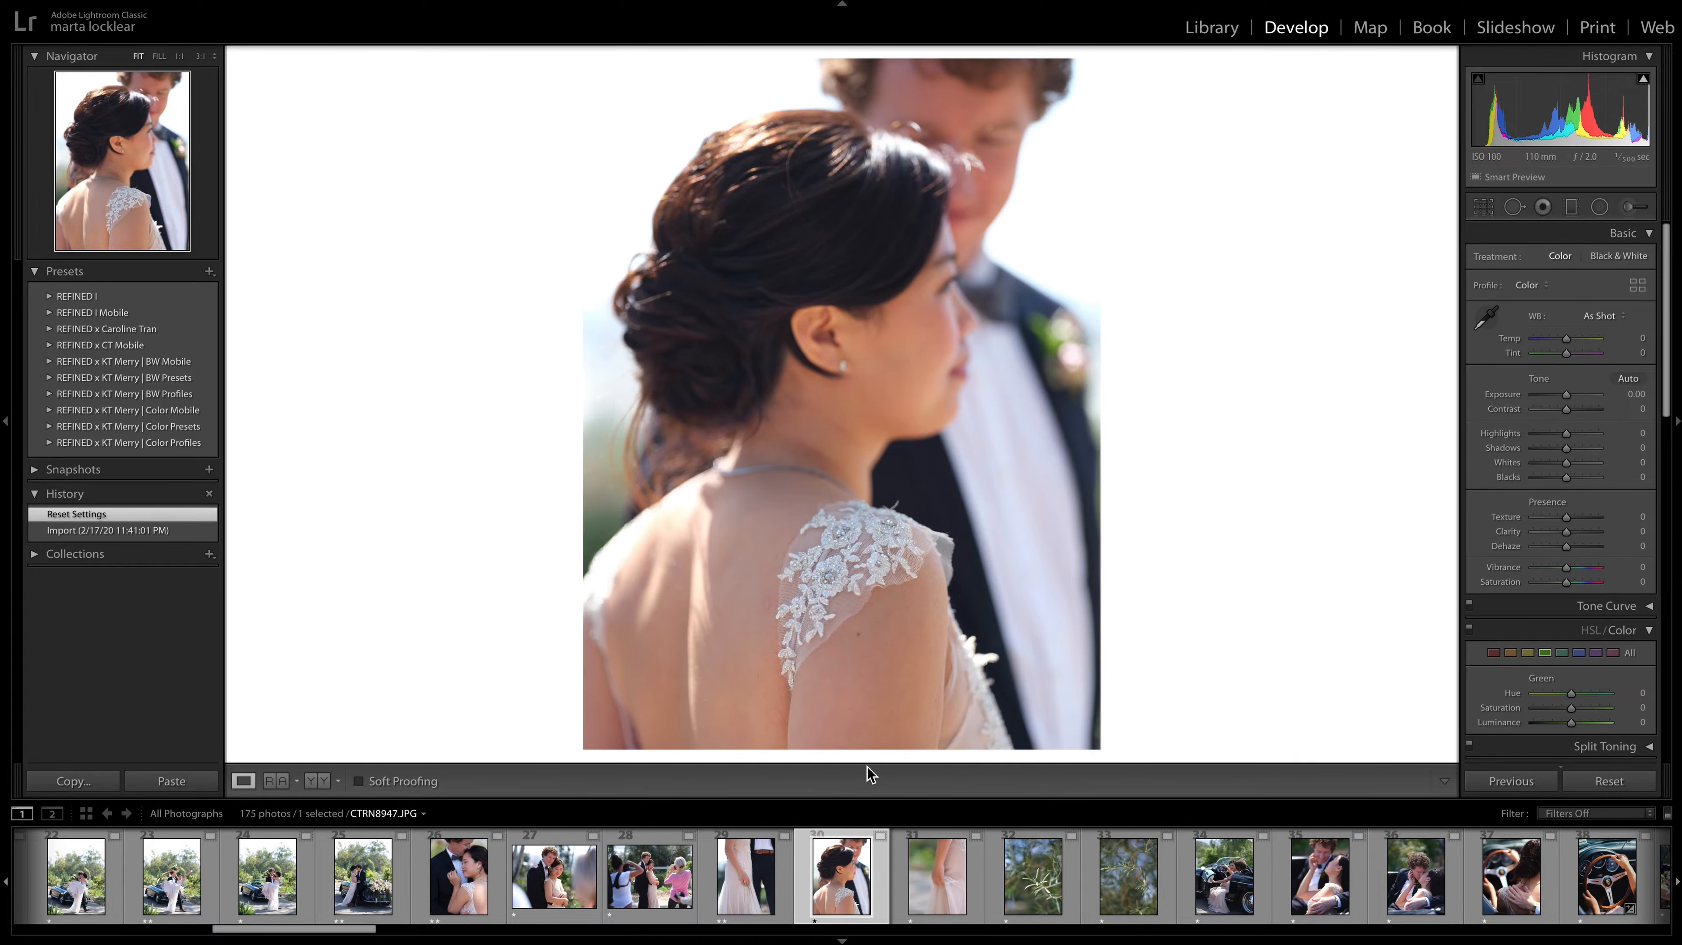
Compare the olive-branch photos CTRN8949.JPG and CTRN8950.JPG, give CTRN8950.JPG a two-star rating, and advance to CTRN8953.JPG.
{"action": "key", "text": "Right"}
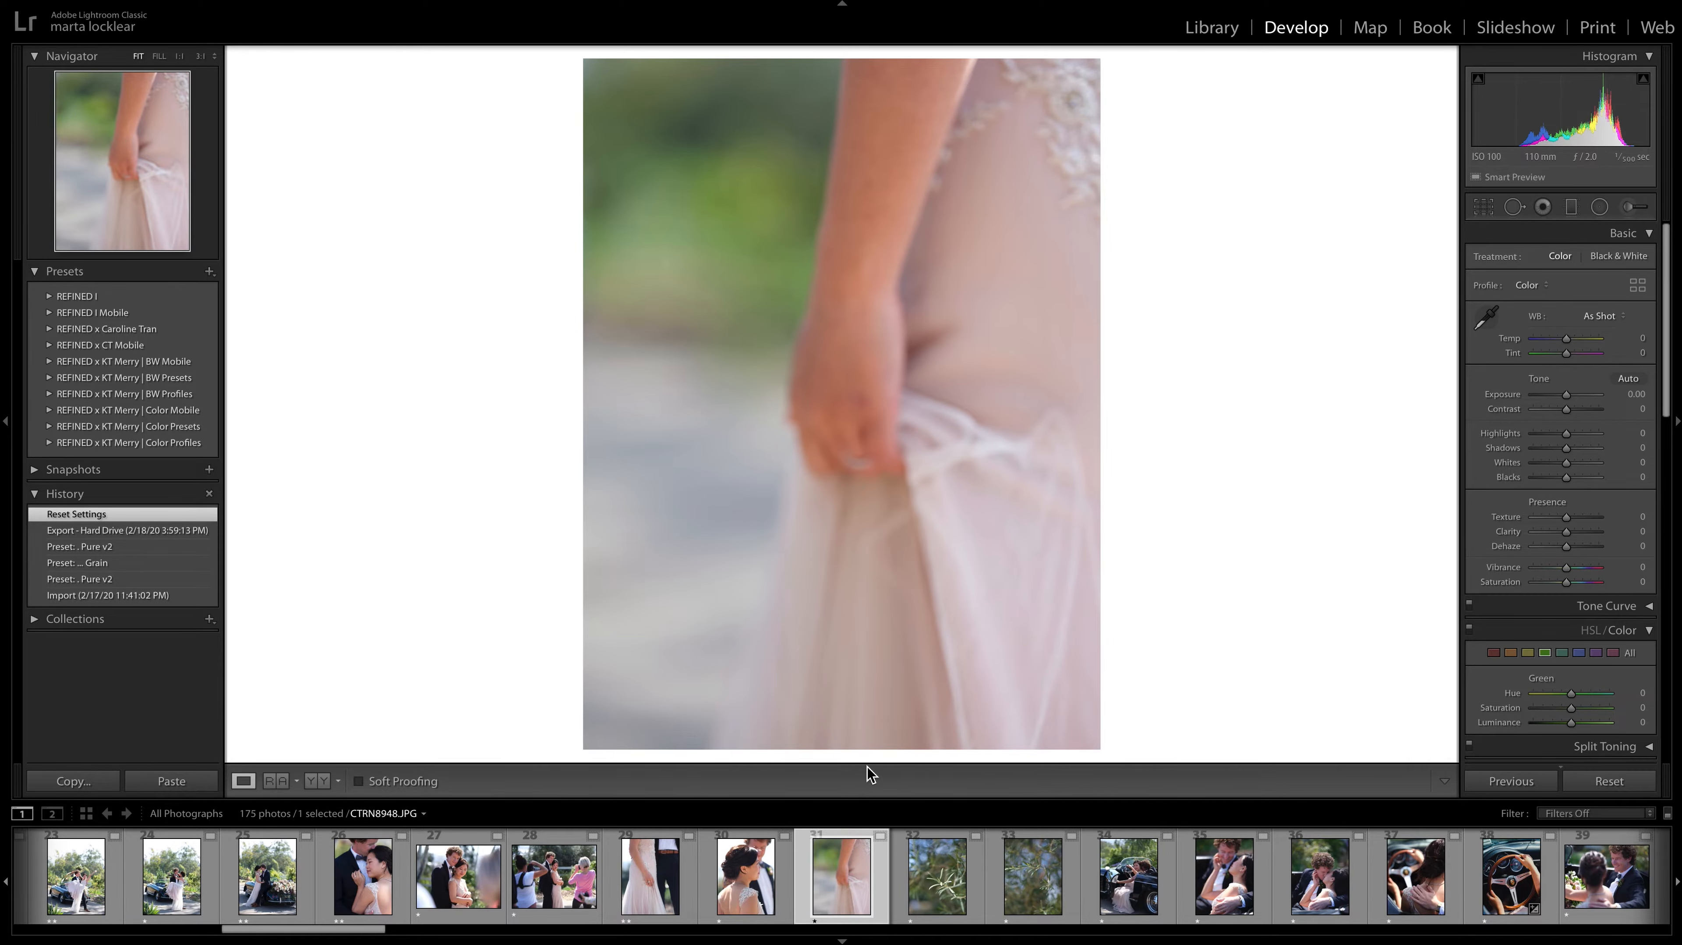
{"action": "key", "text": "Right"}
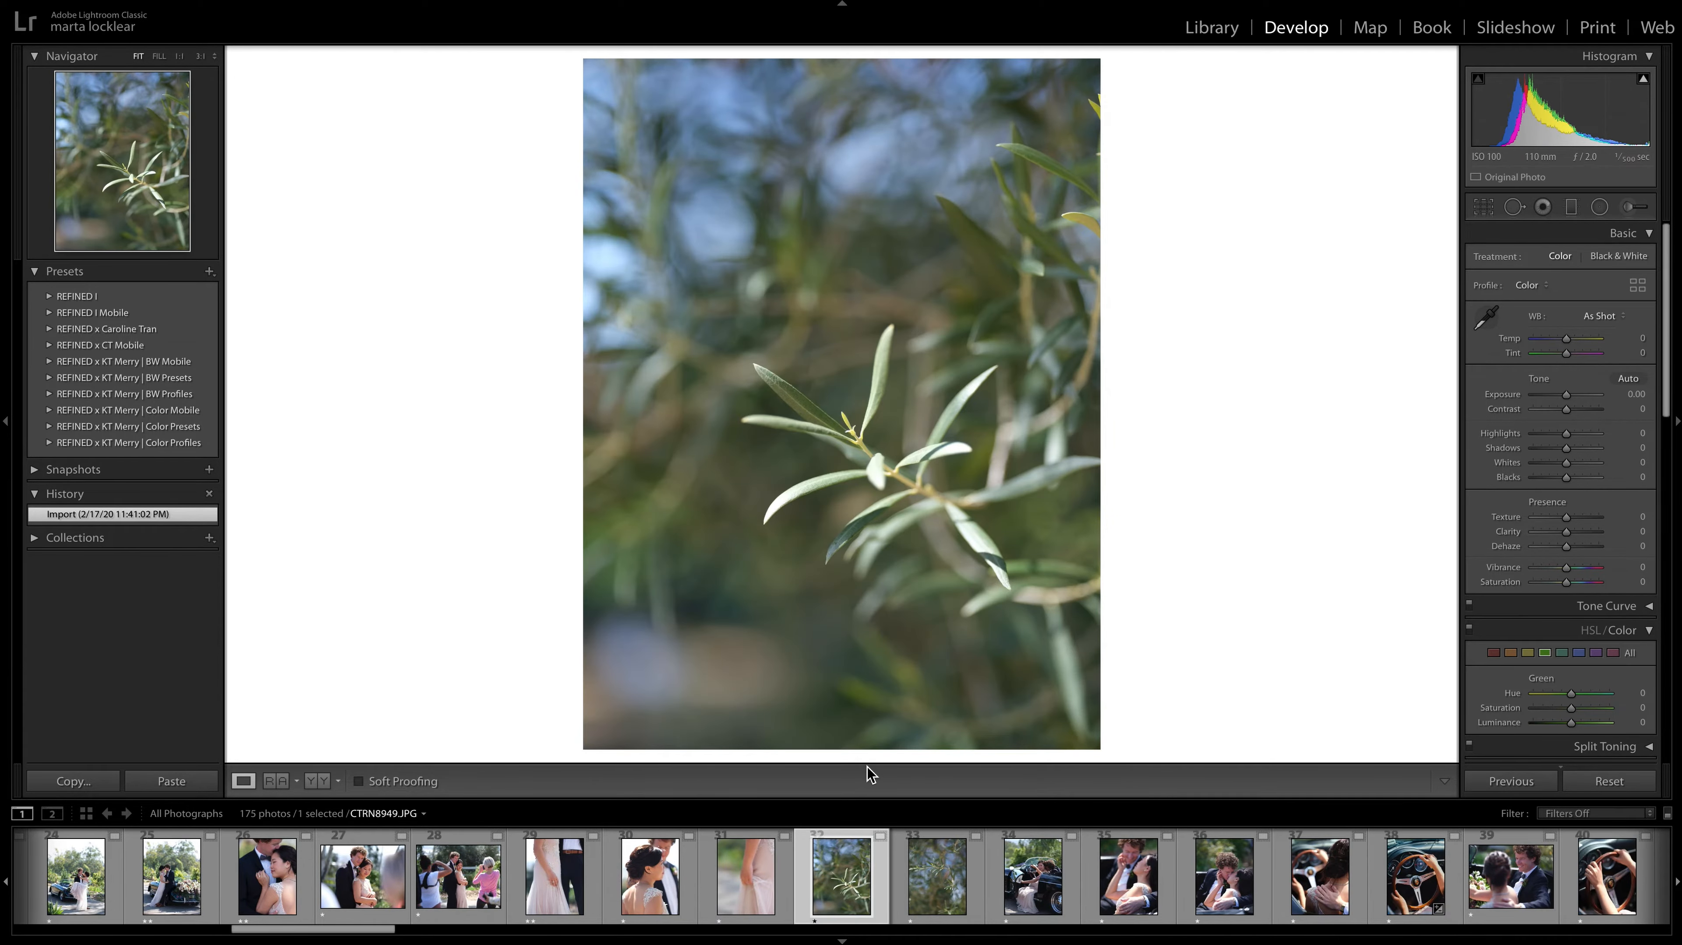
{"action": "key", "text": "Right"}
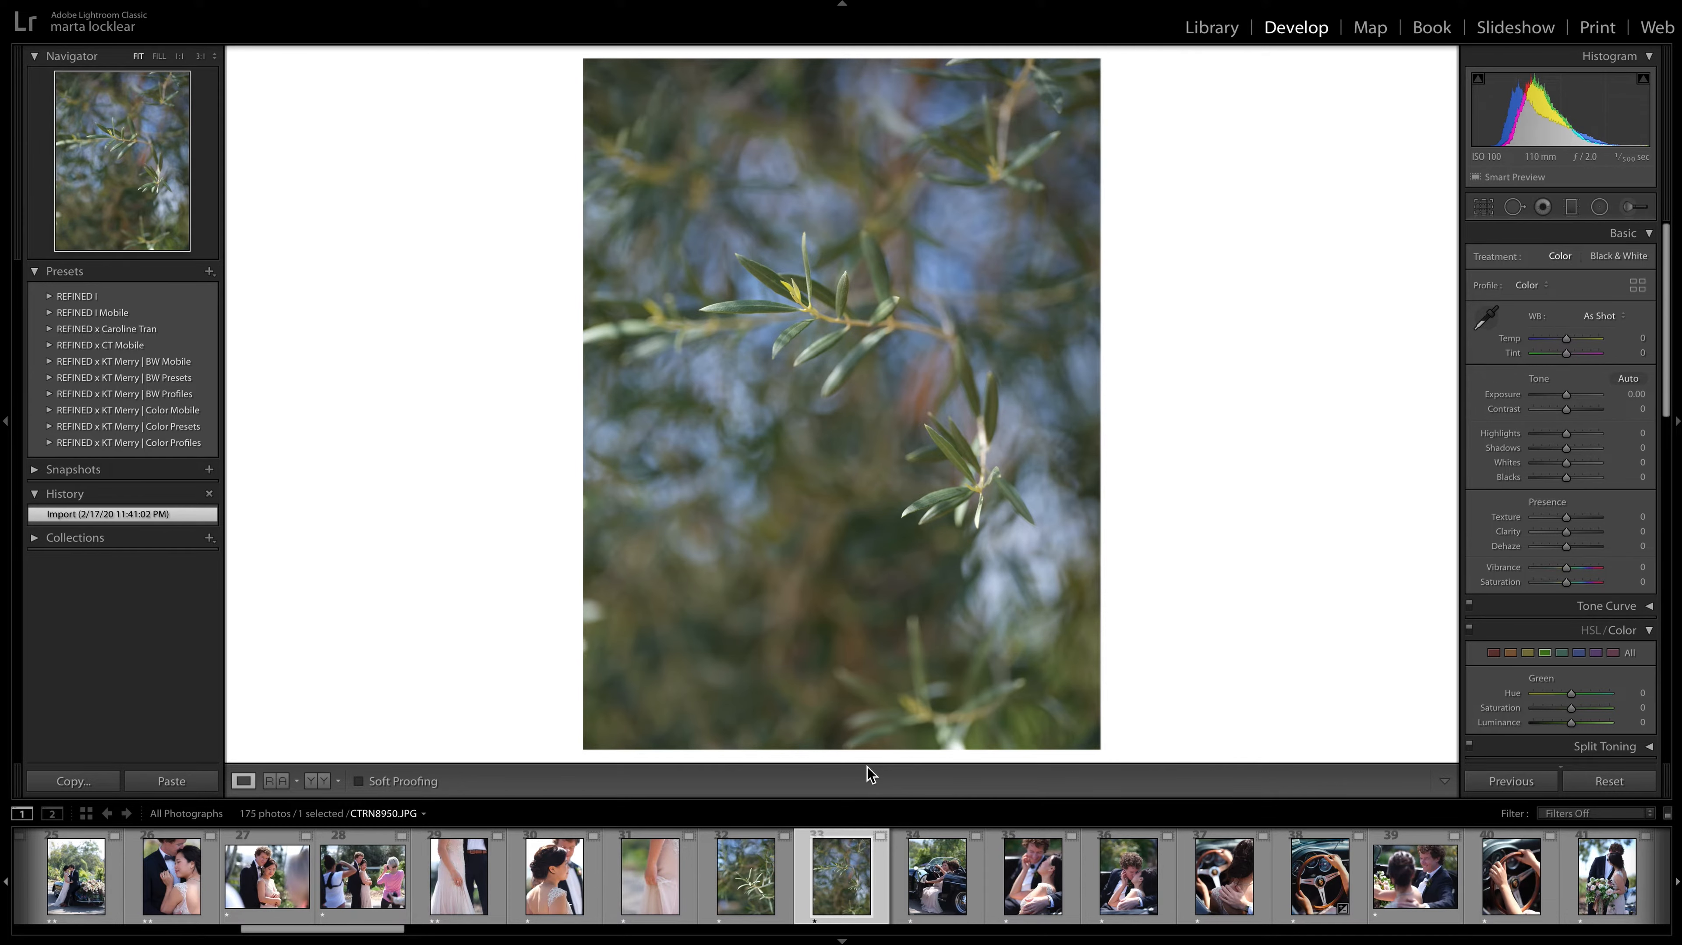
{"action": "key", "text": "Left"}
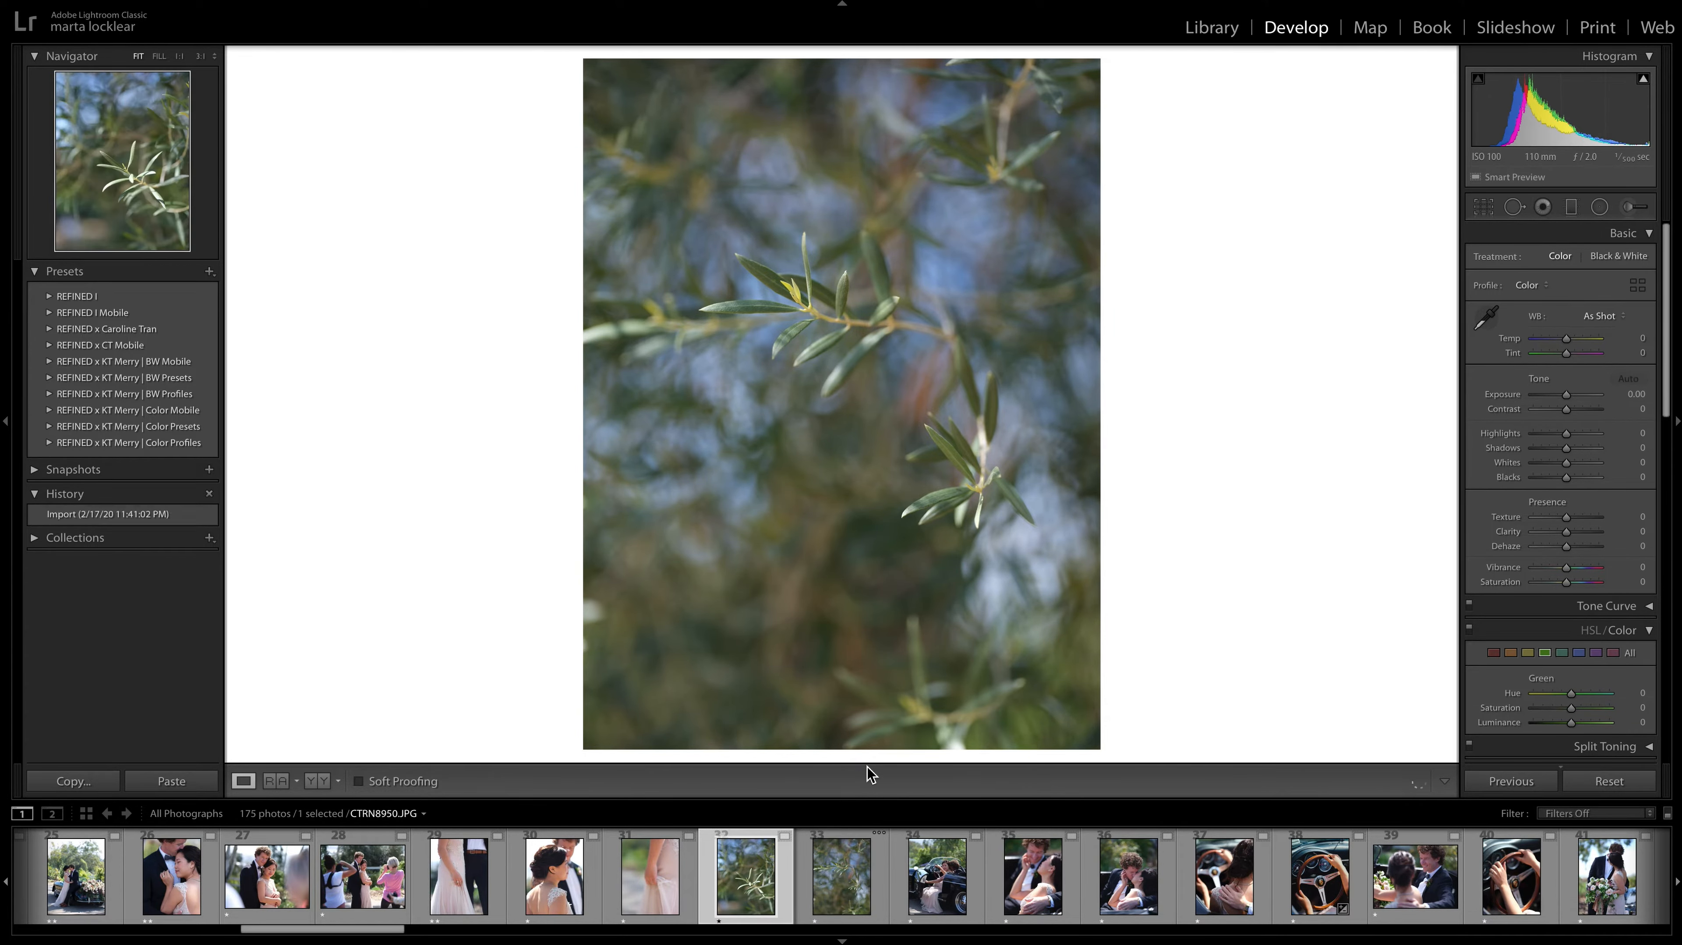
{"action": "key", "text": "Right"}
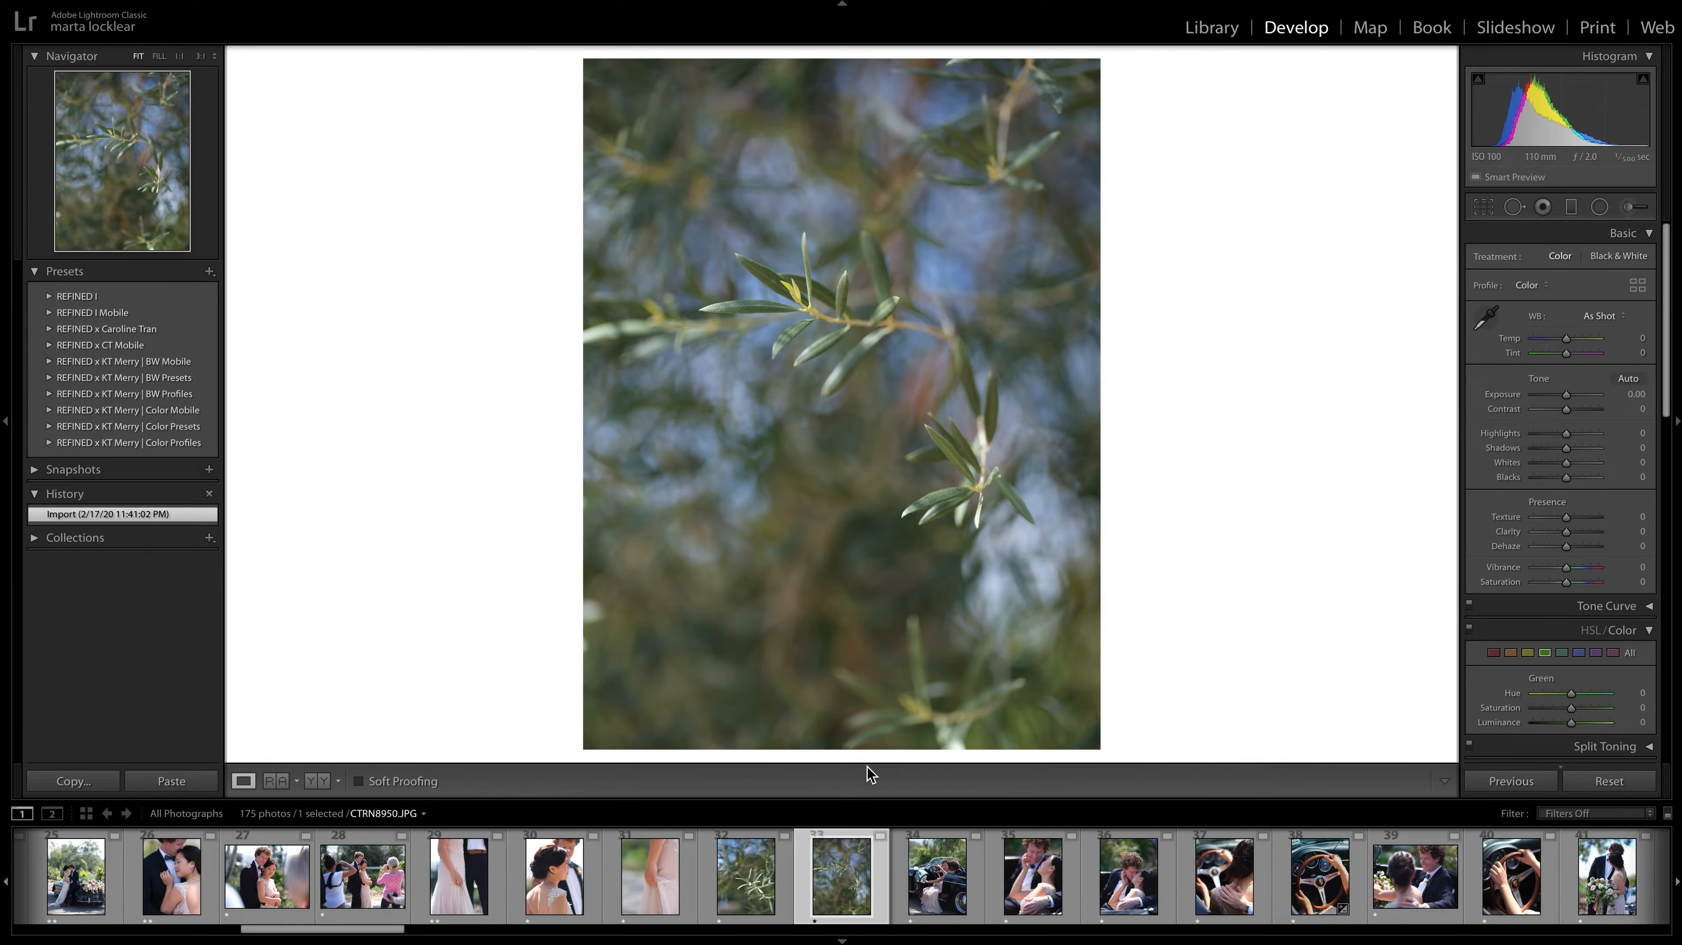
{"action": "key", "text": "Left"}
{"action": "key", "text": "Right"}
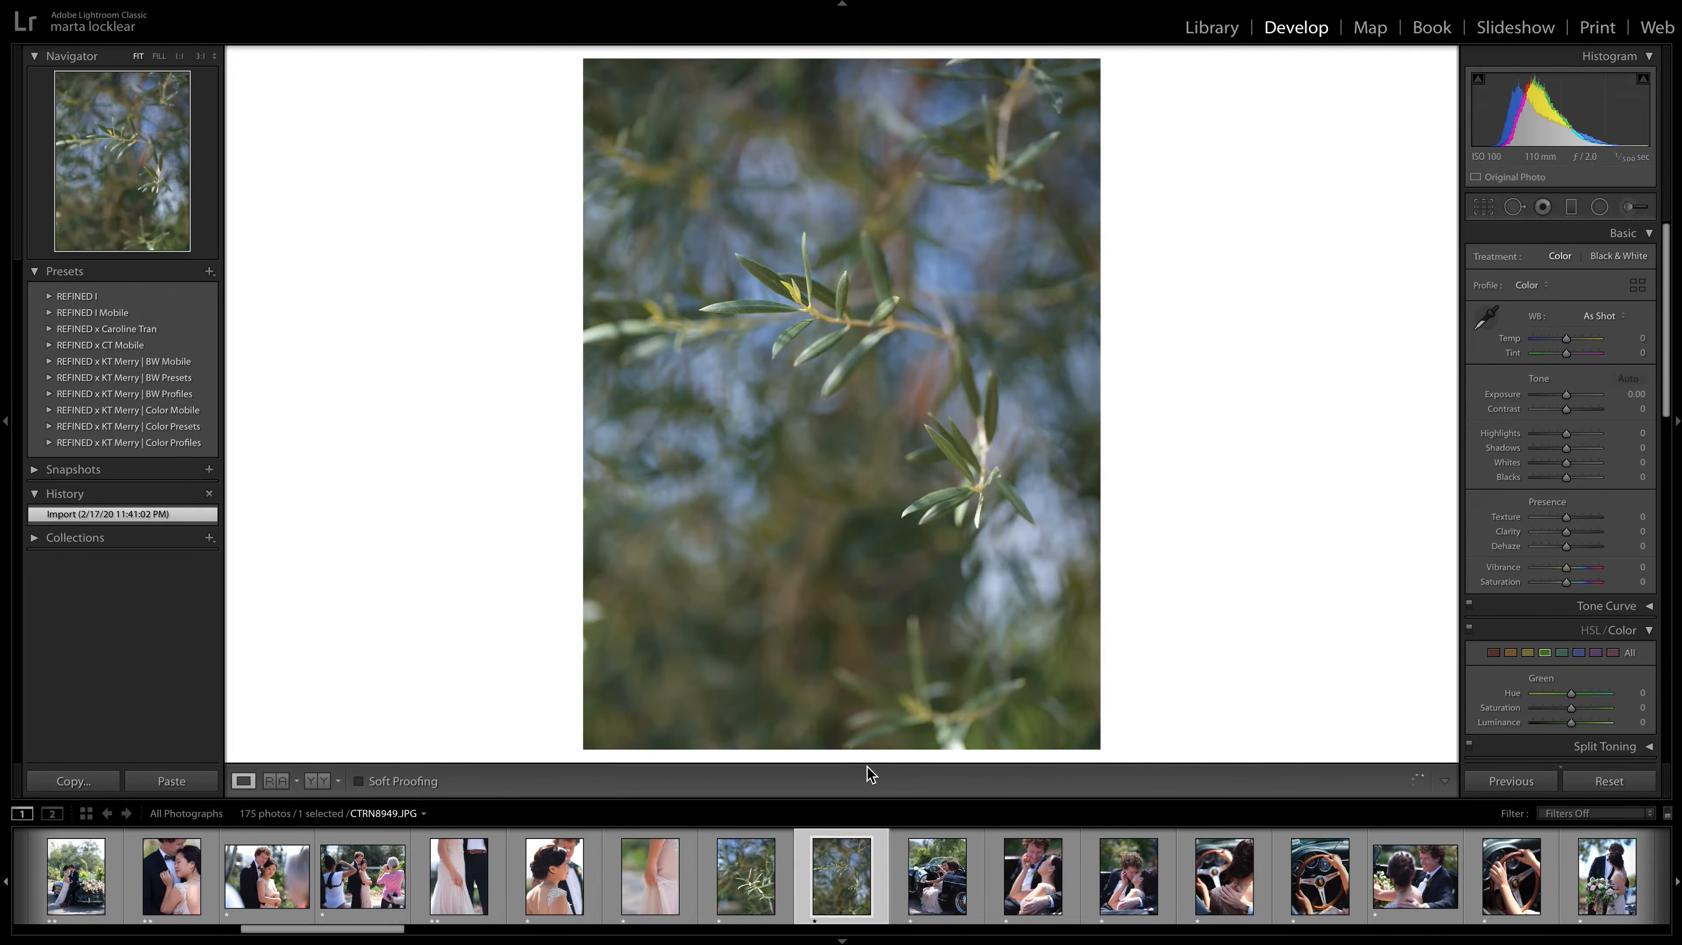
{"action": "key", "text": "Left"}
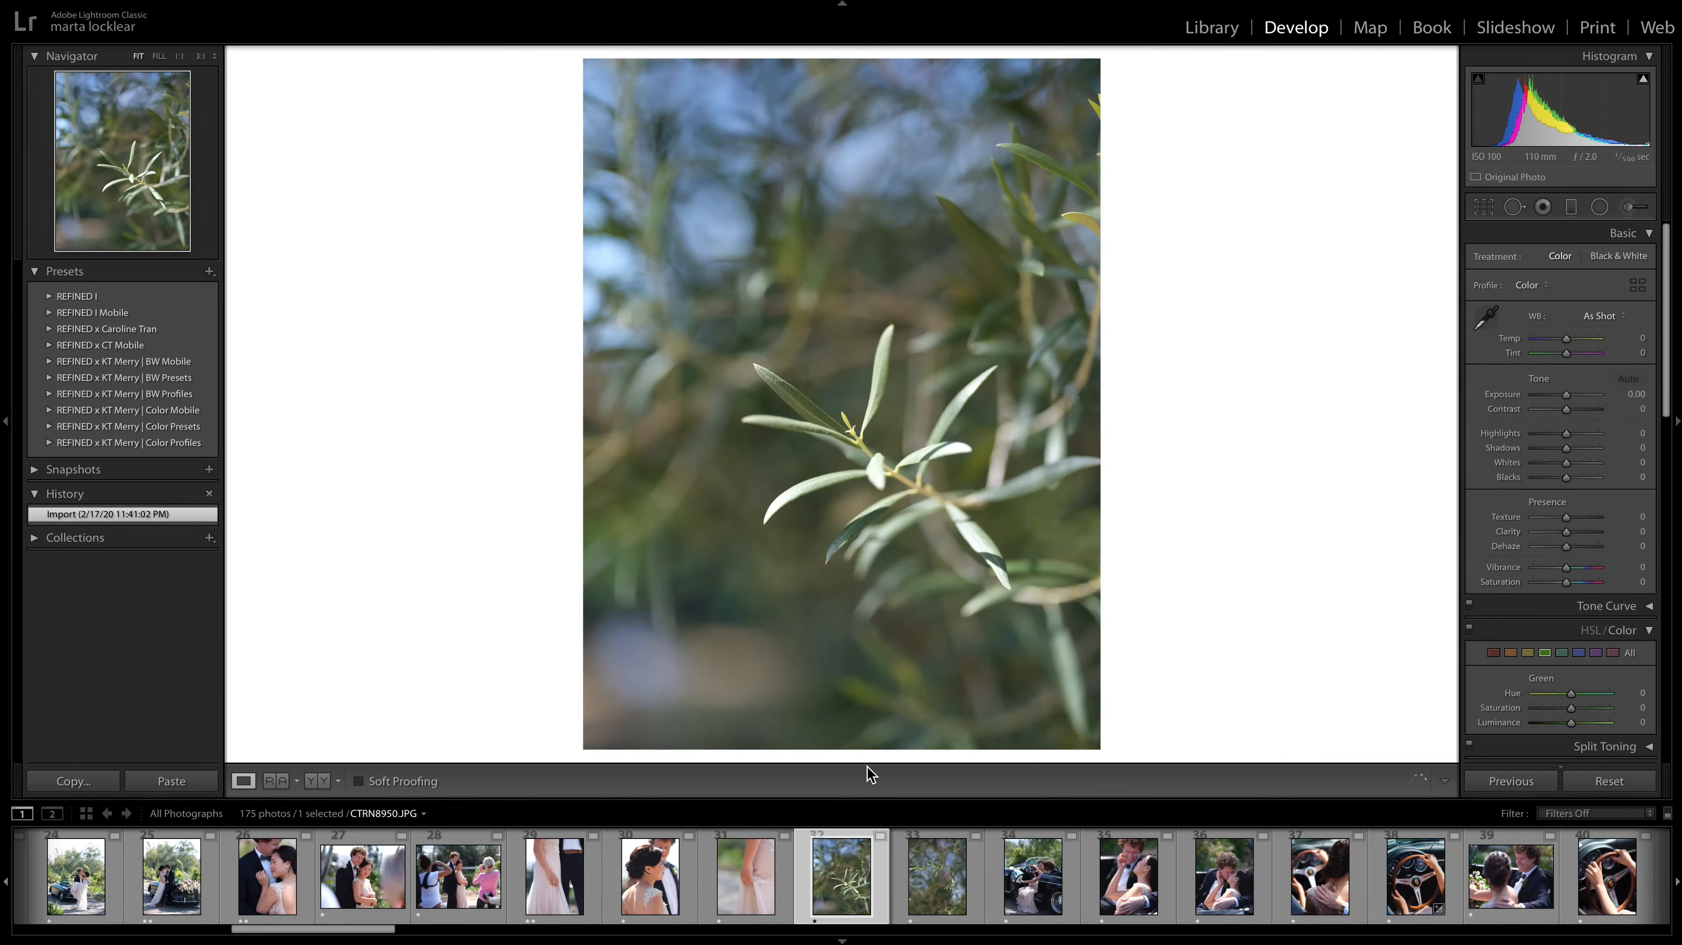
{"action": "key", "text": "Right"}
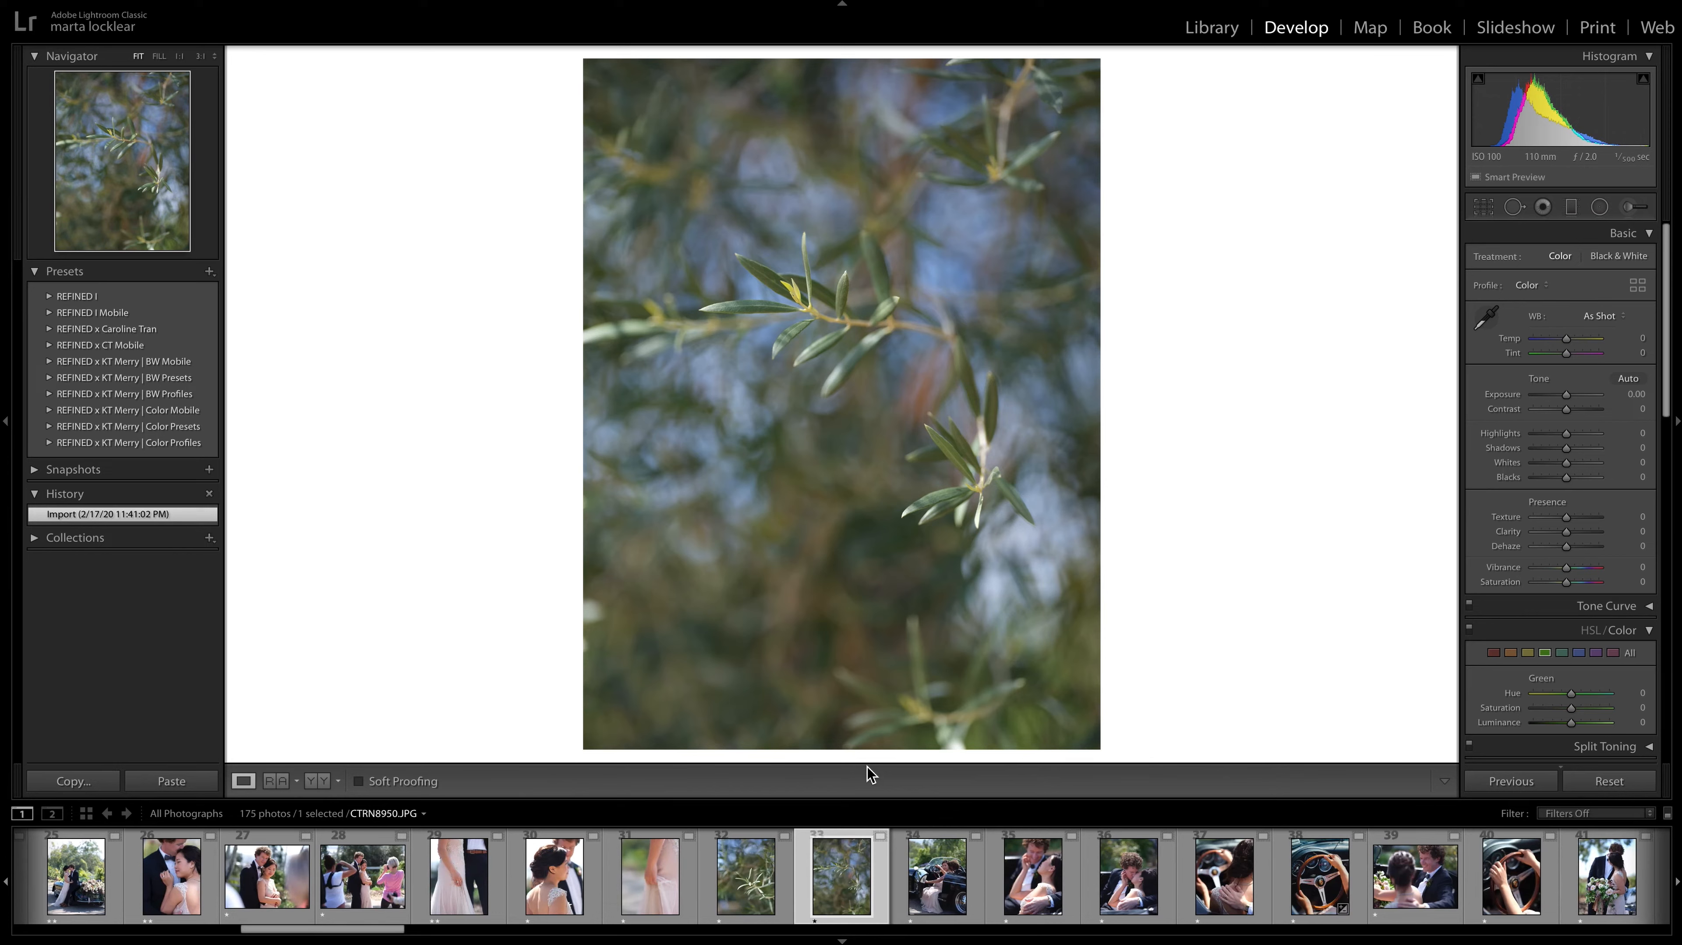
{"action": "key", "text": "2"}
{"action": "key", "text": "Right"}
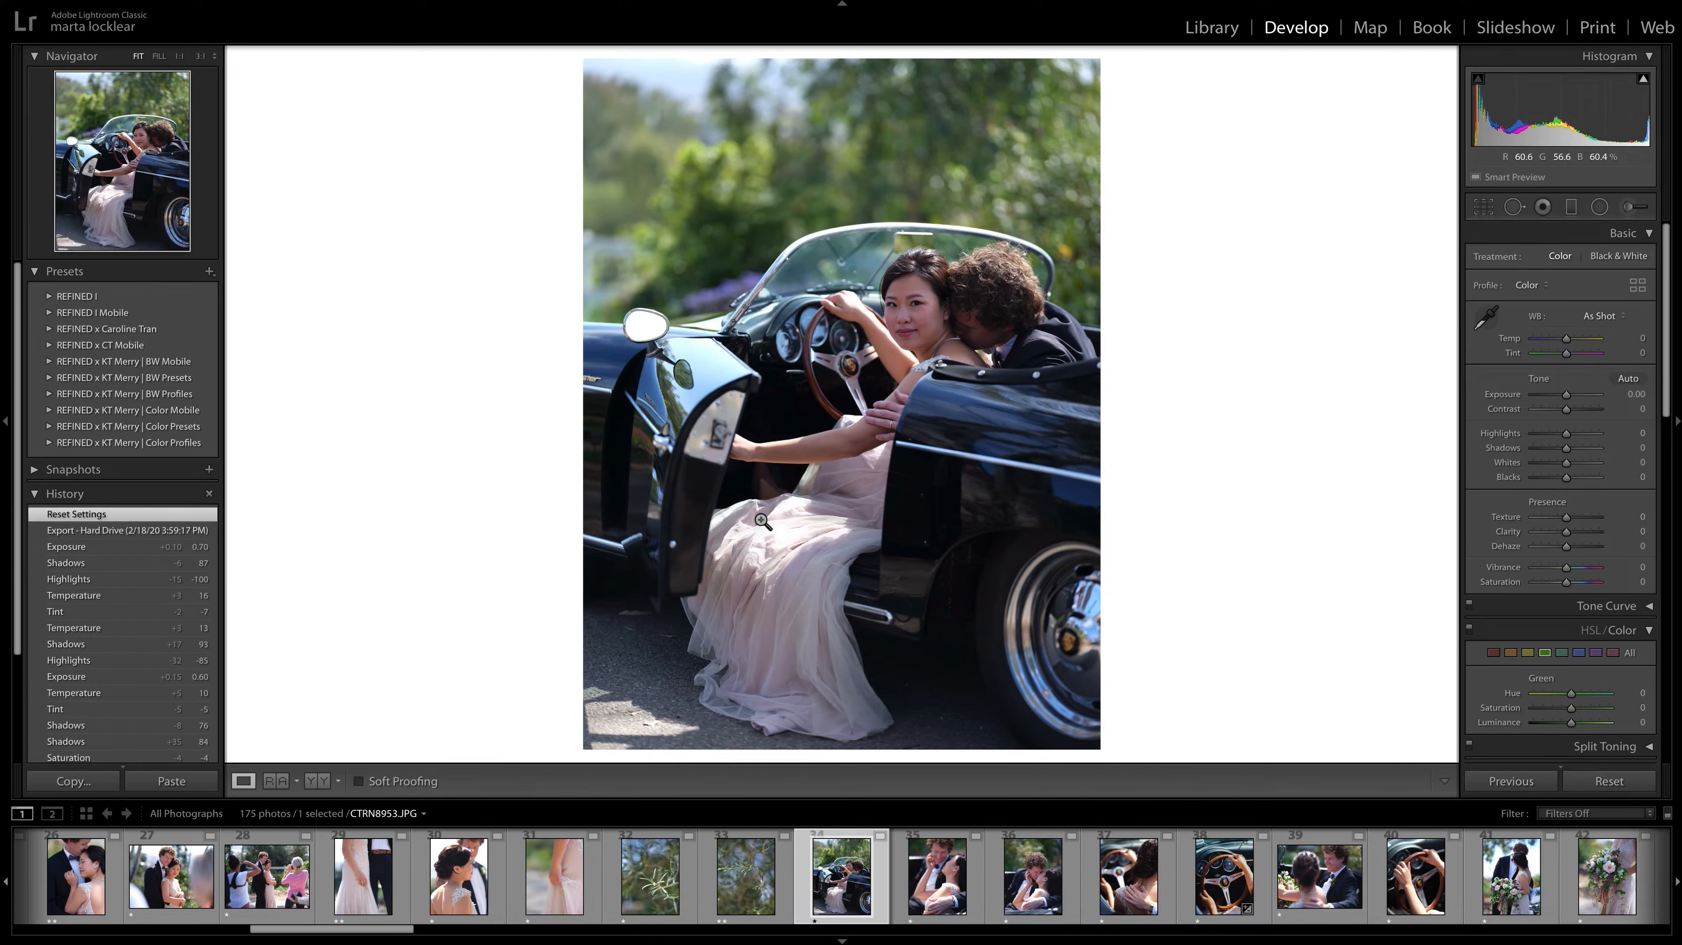
Give CTRN8953.JPG, the photo of the couple seated in the open car, a two-star rating.
{"action": "key", "text": "Right"}
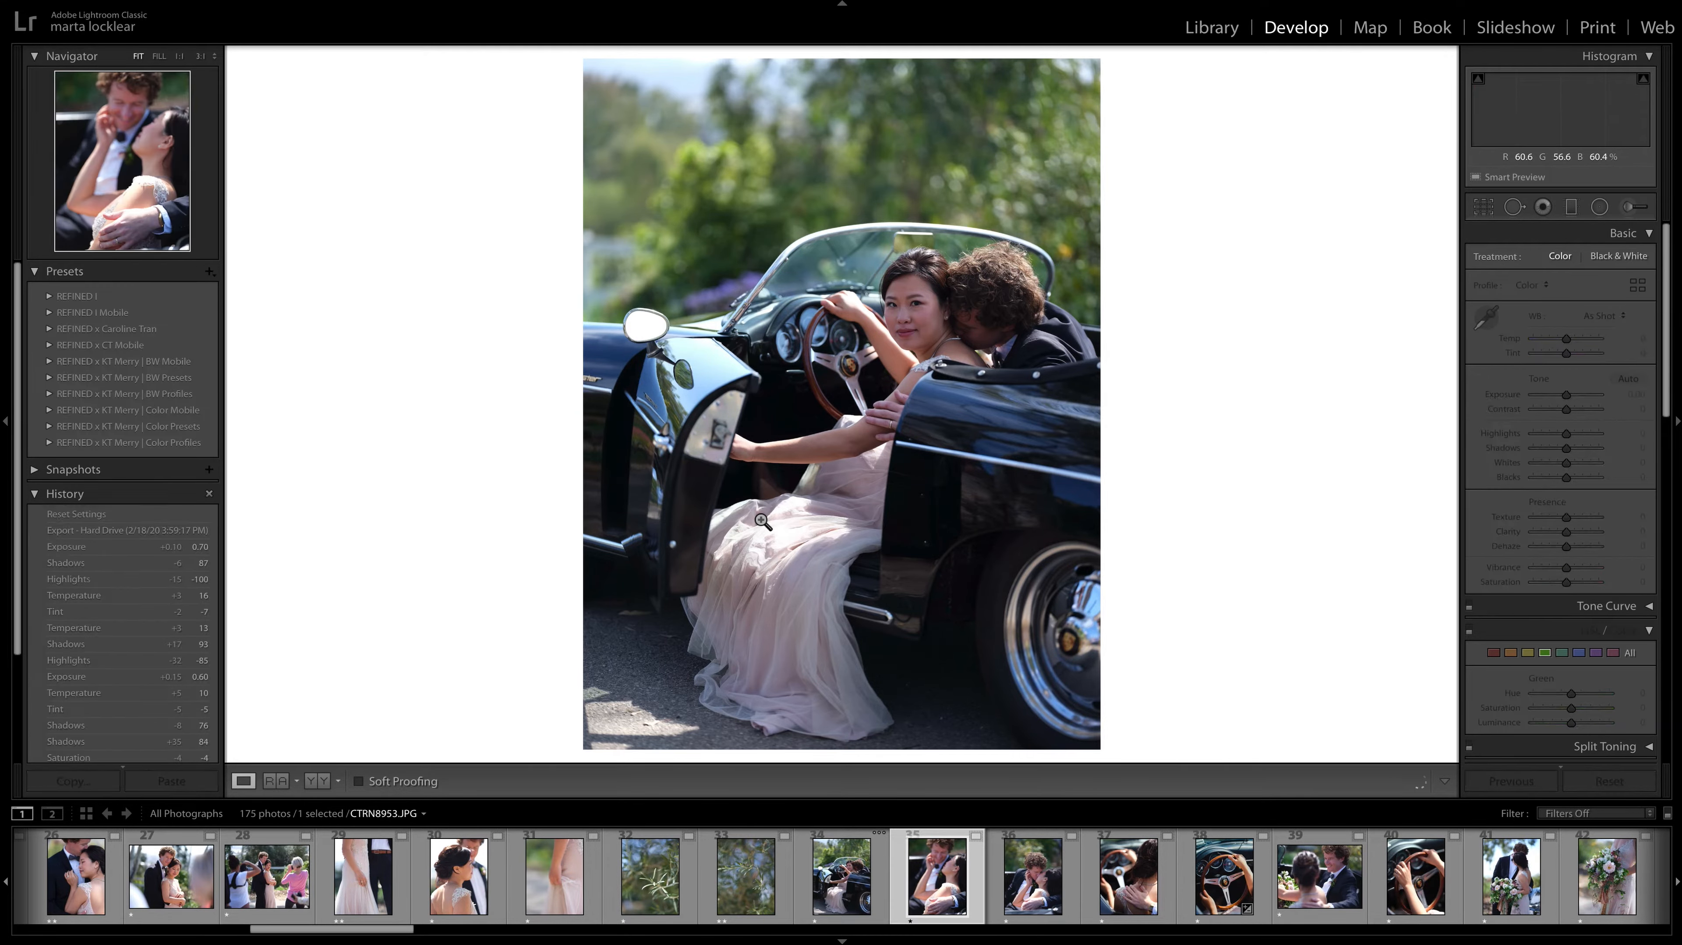
{"action": "key", "text": "Left"}
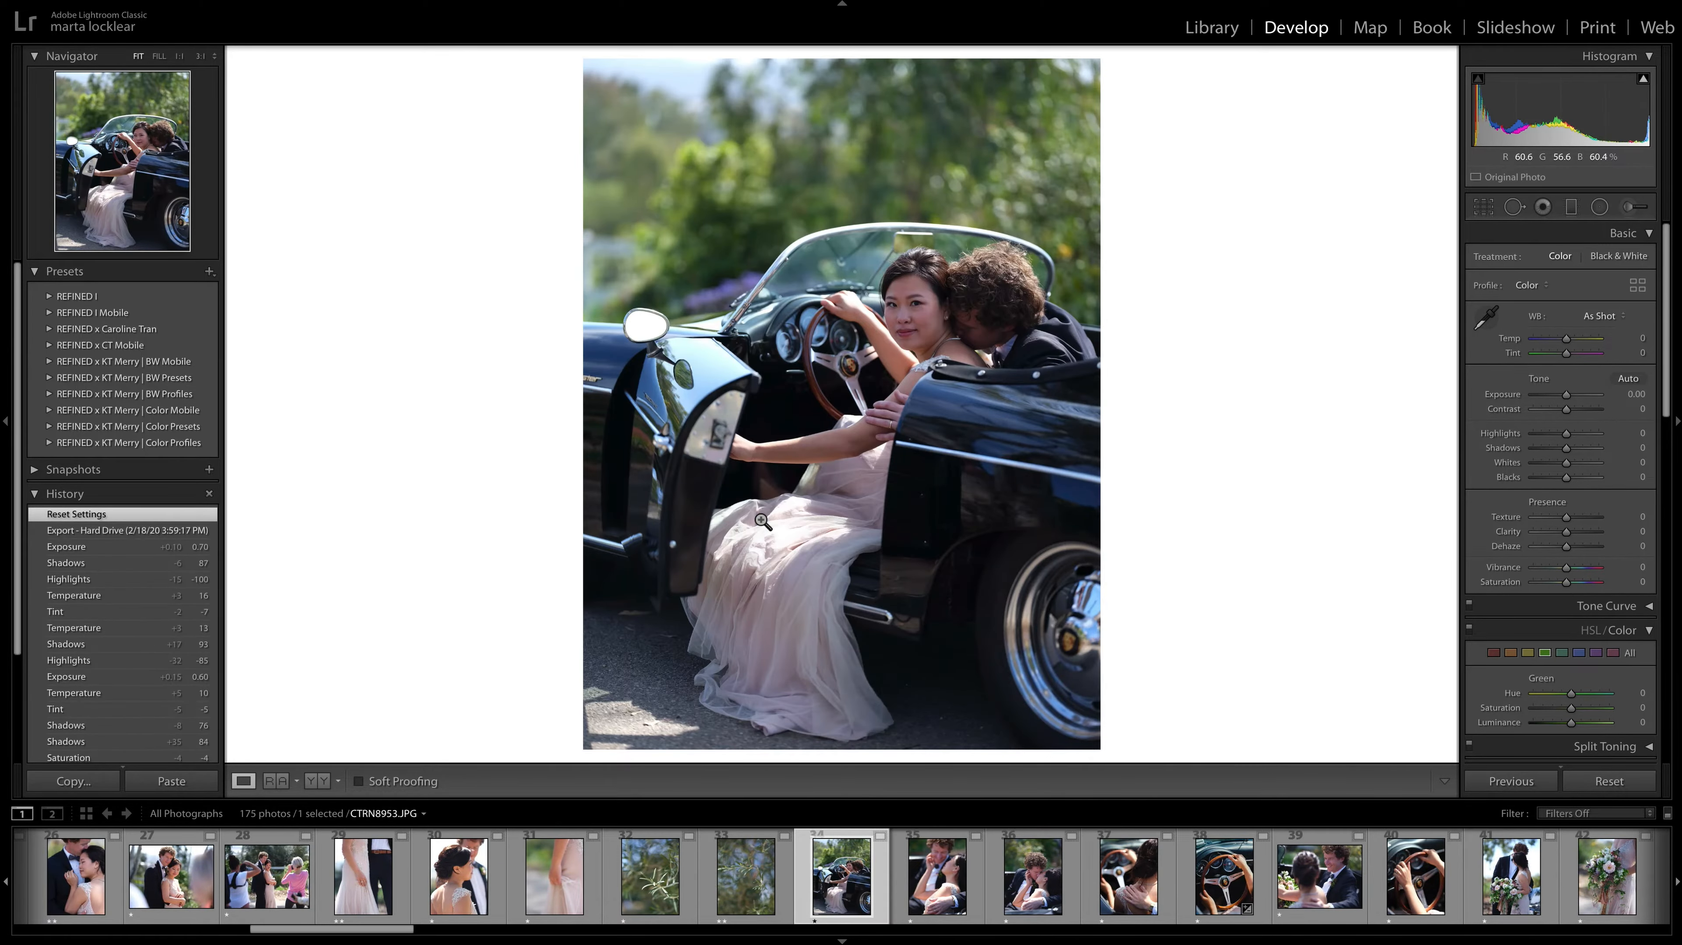
{"action": "key", "text": "2"}
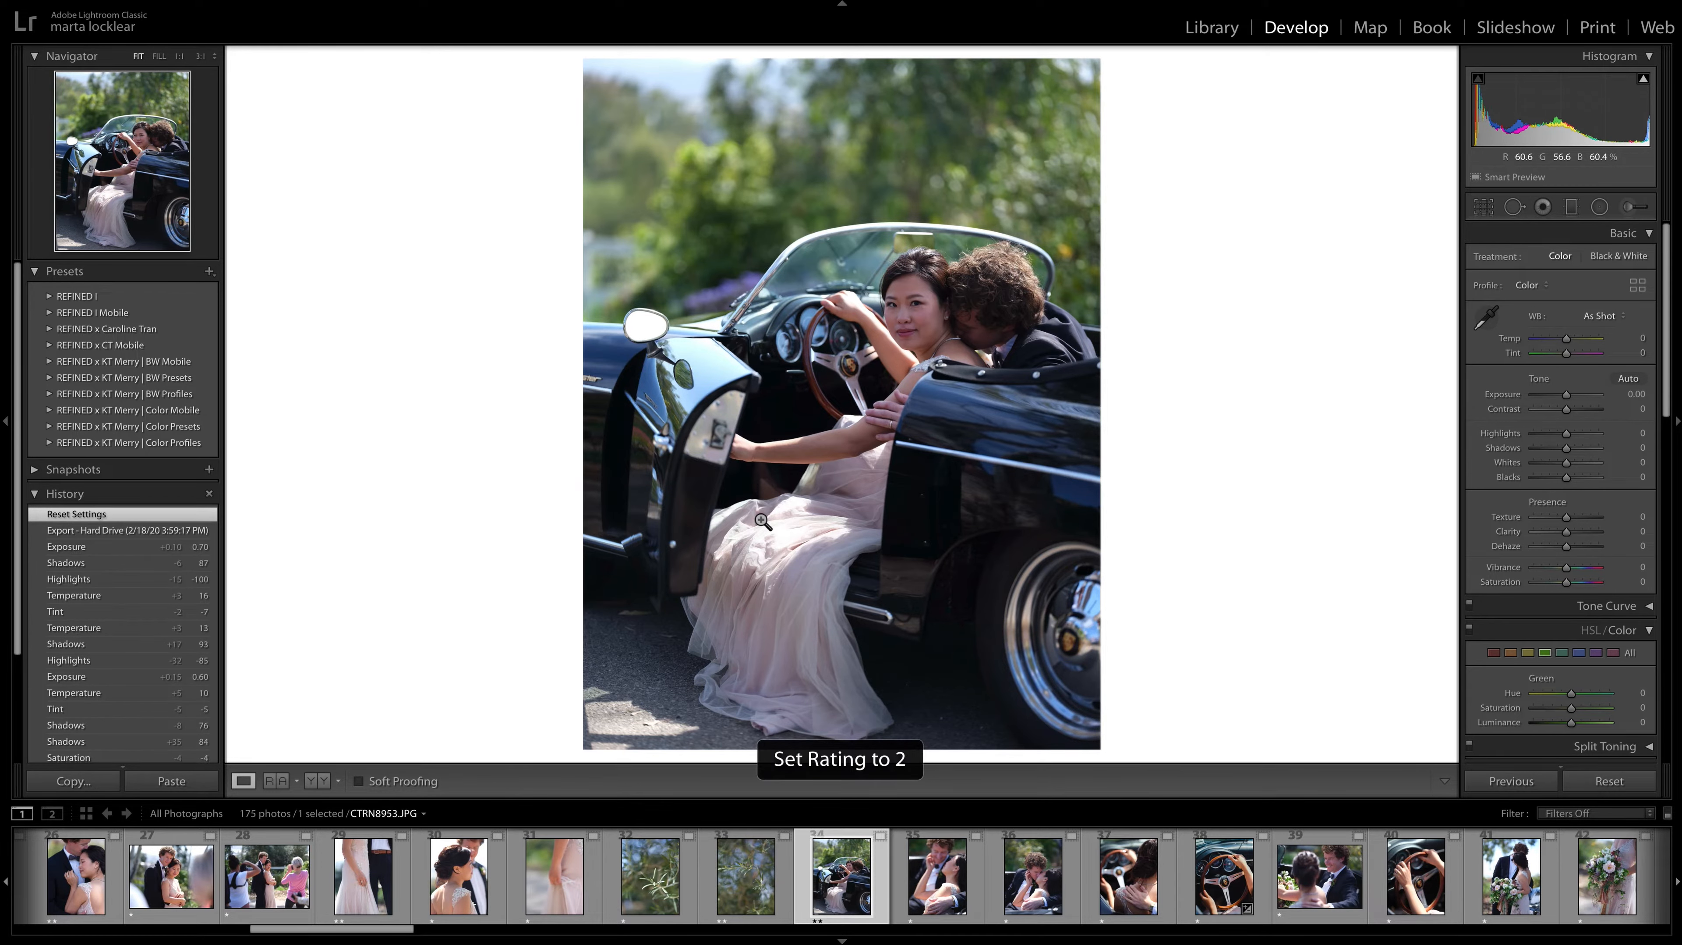
Compare the car close-ups CTRN8954.JPG and CTRN8956.JPG, and give the kissing photo CTRN8956.JPG a two-star rating.
{"action": "key", "text": "Right"}
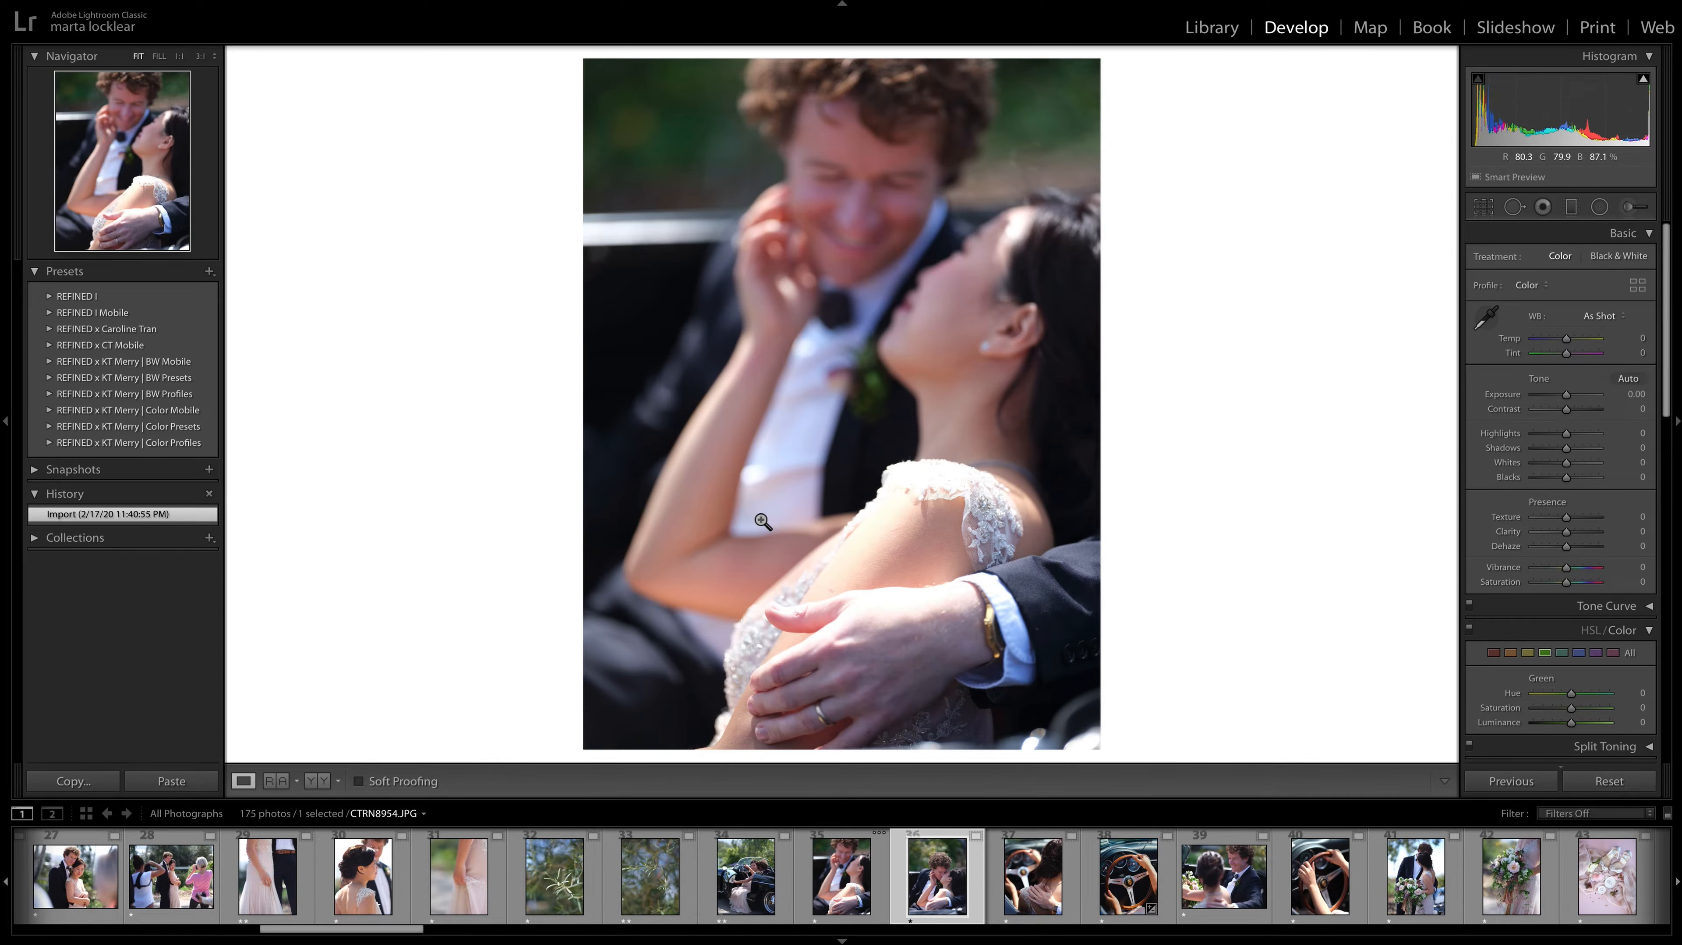
{"action": "key", "text": "Right"}
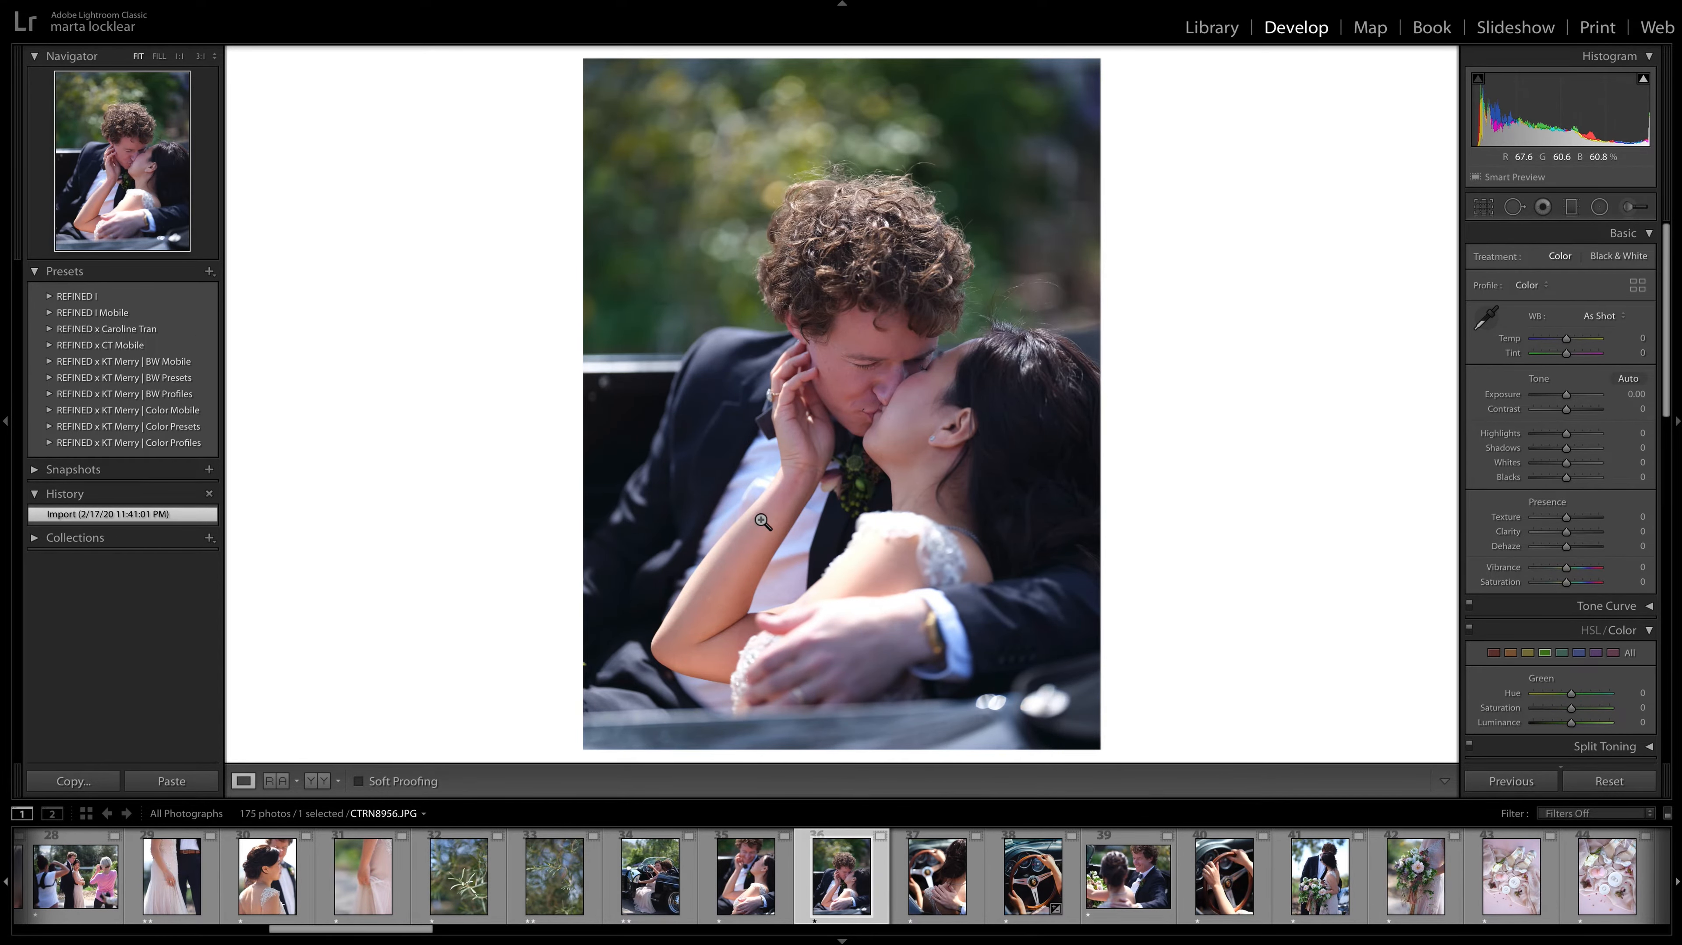
{"action": "key", "text": "Left"}
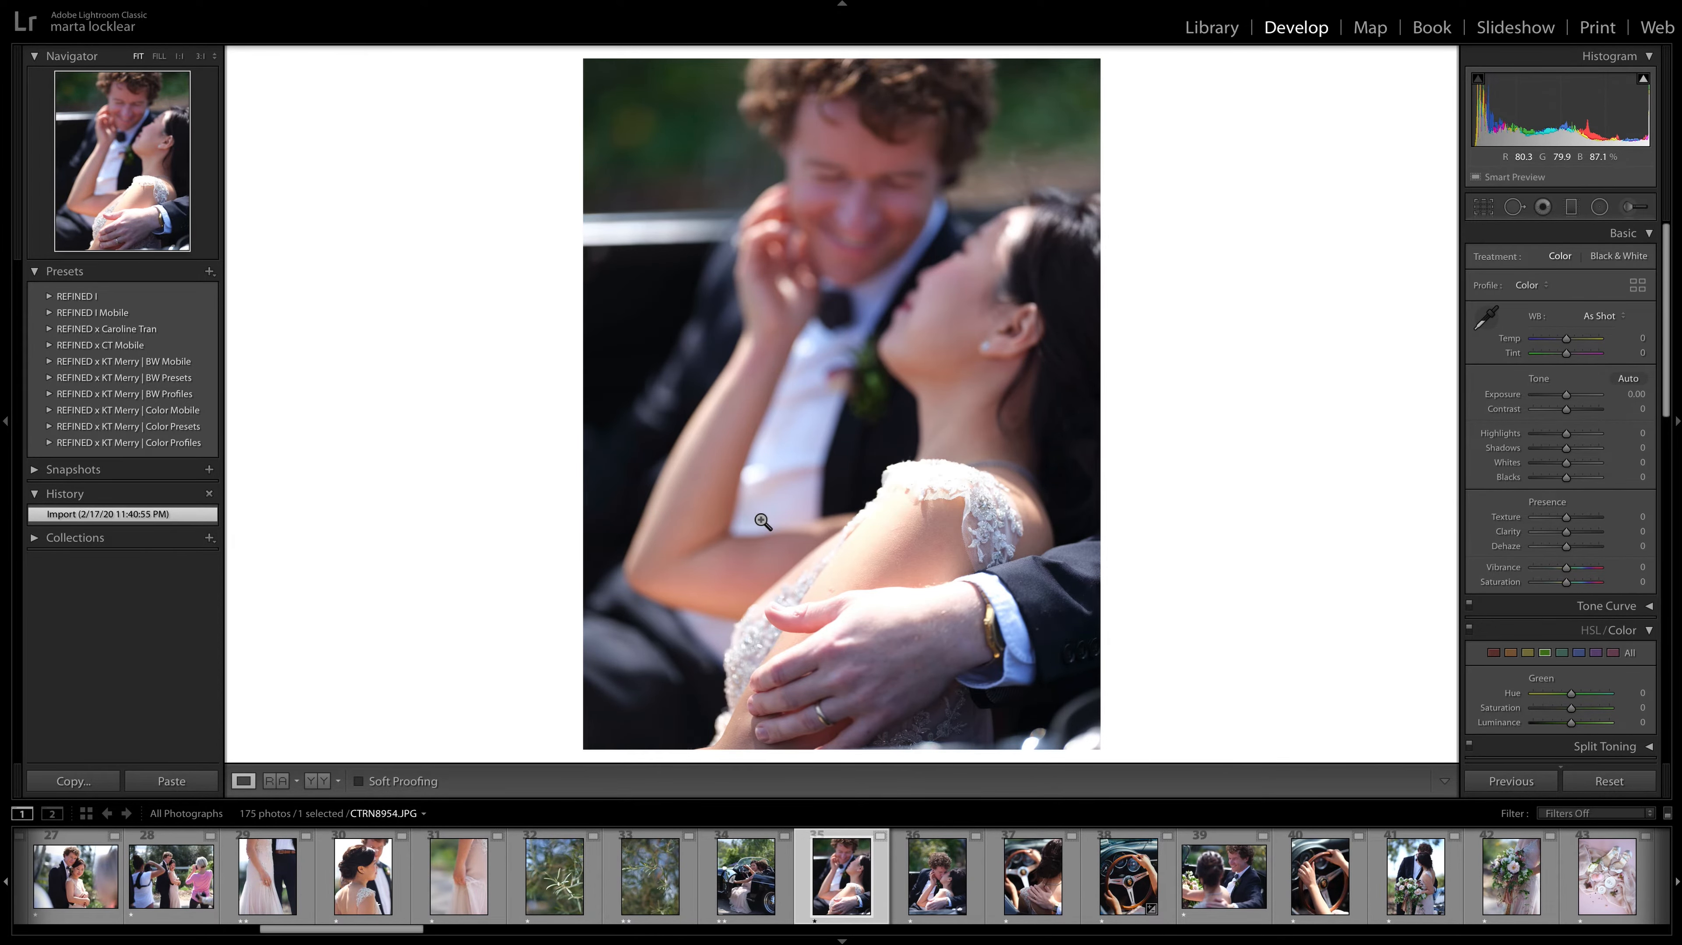
{"action": "key", "text": "Right"}
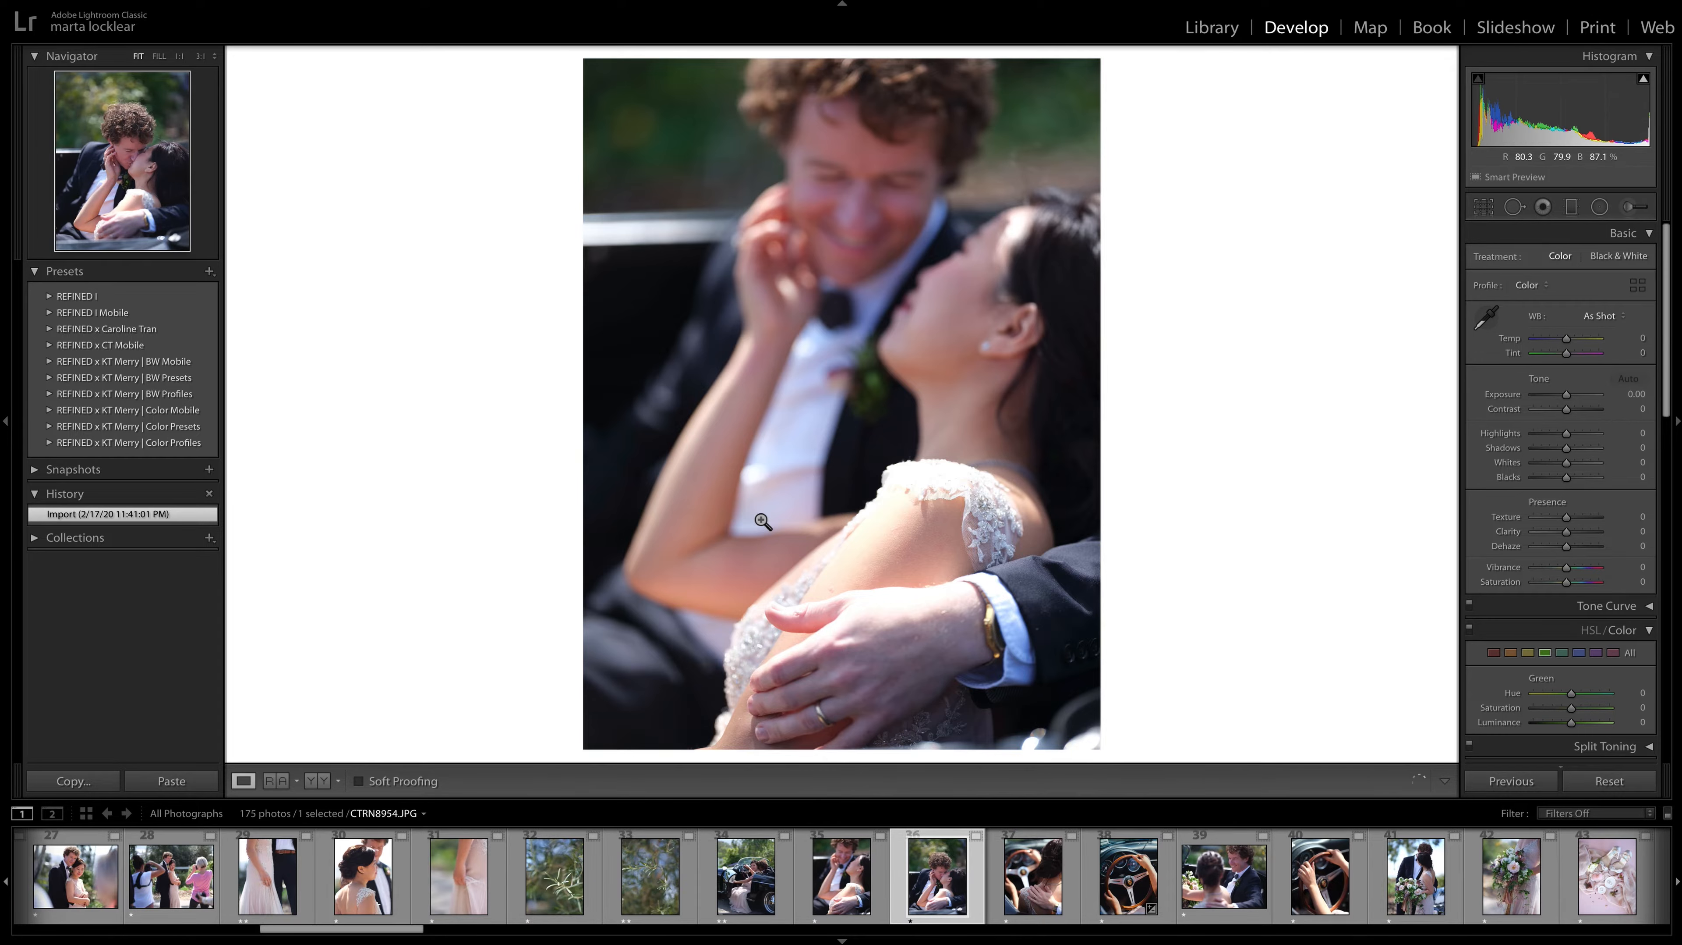
{"action": "key", "text": "2"}
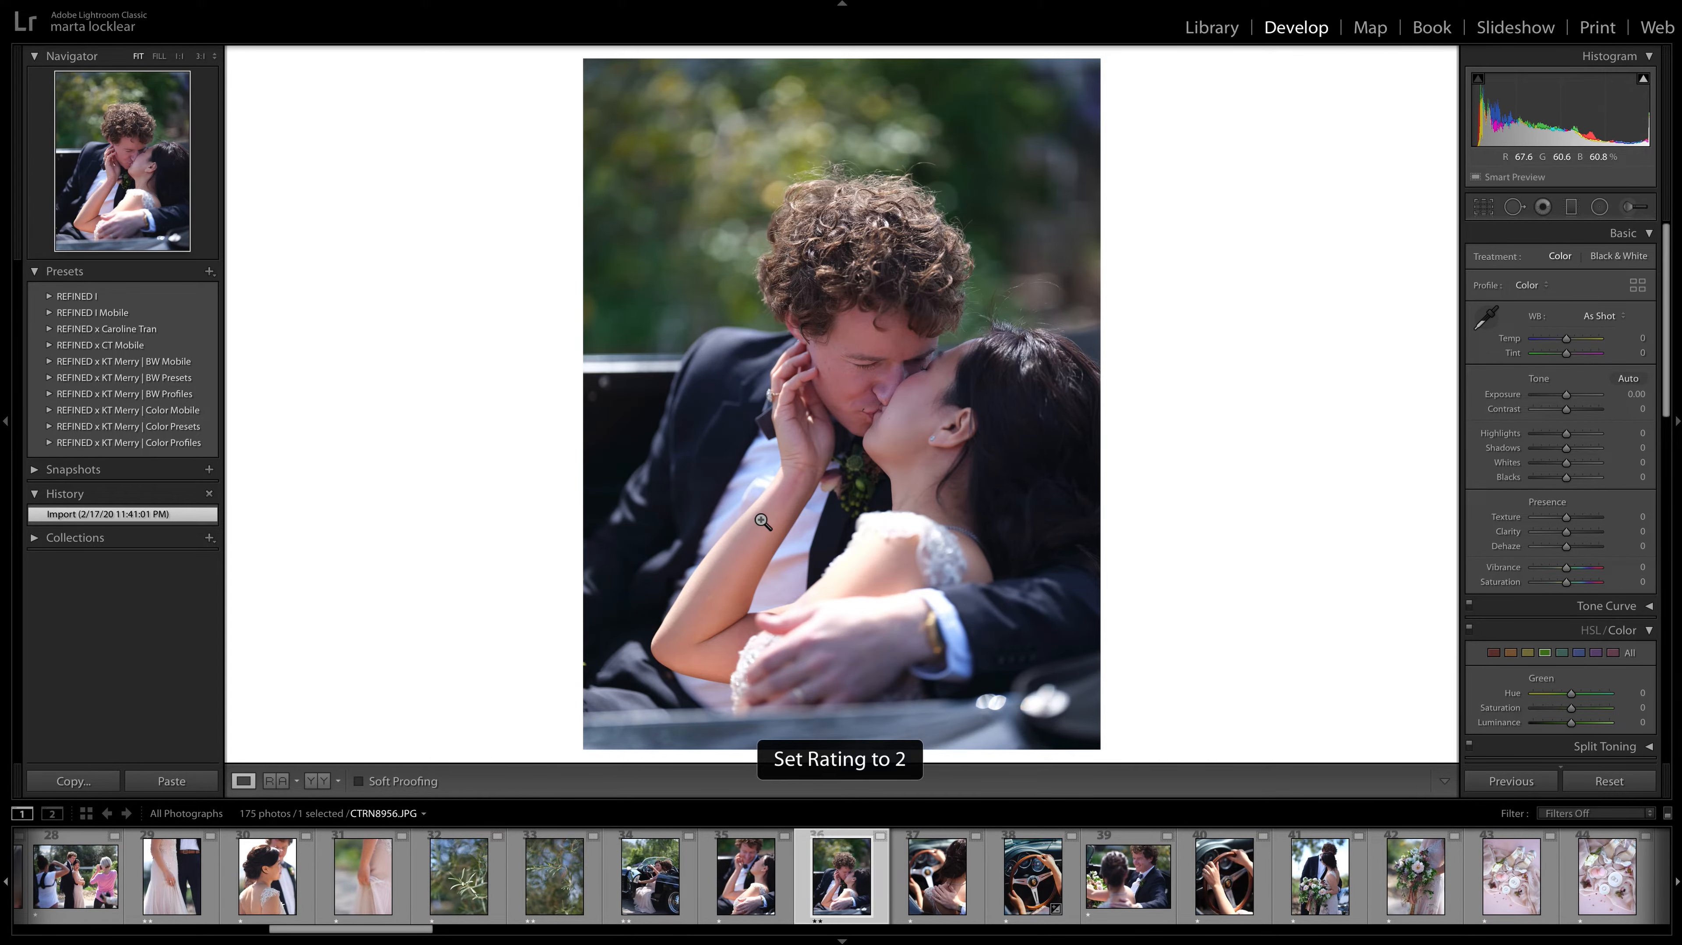
Review the car photos CTRN8957.JPG, CTRN8958.JPG, CTRN8960.JPG and CTRN8961.JPG, comparing the steering-wheel shots.
{"action": "key", "text": "Right"}
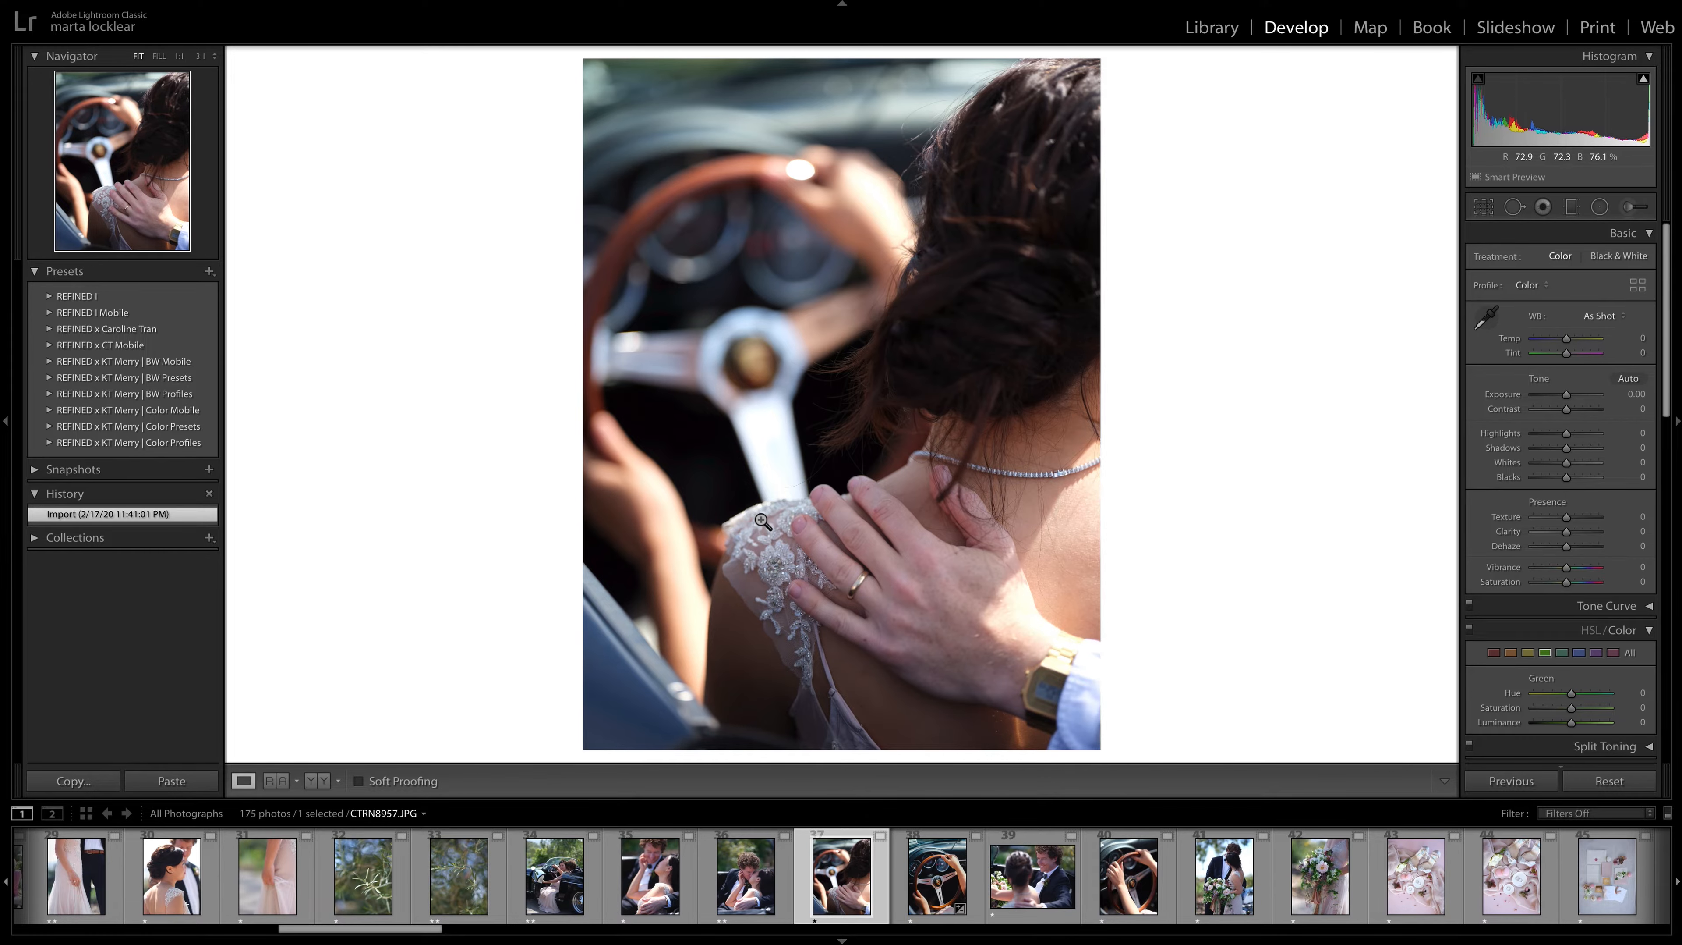
{"action": "key", "text": "Right"}
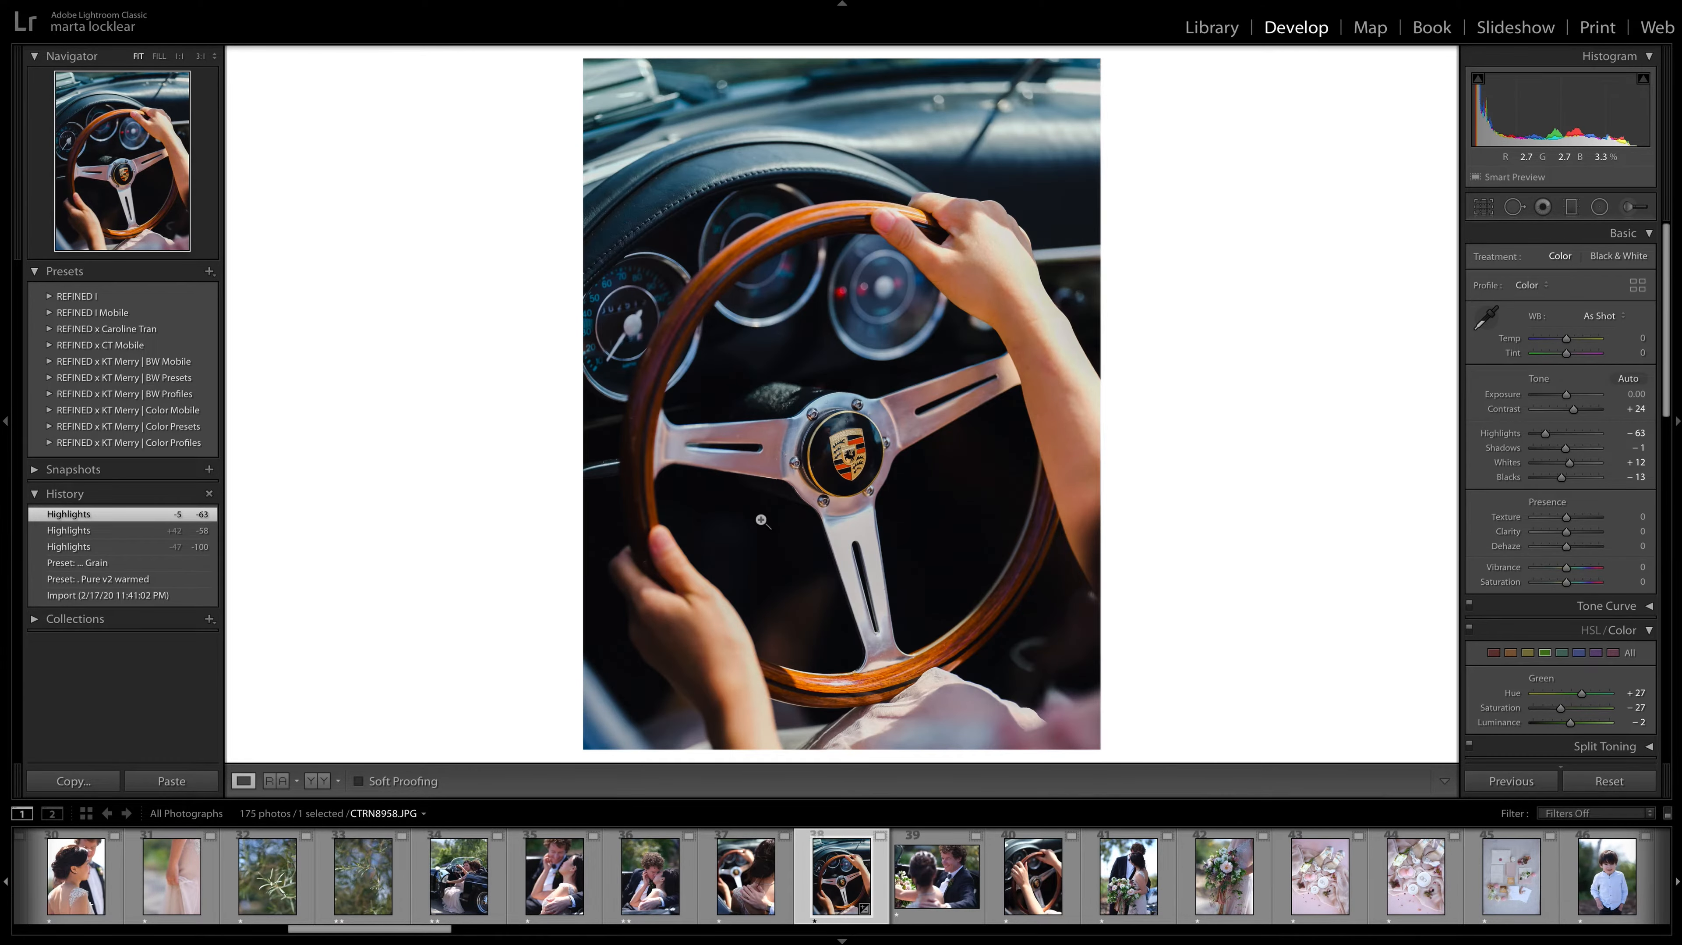
{"action": "key", "text": "Right"}
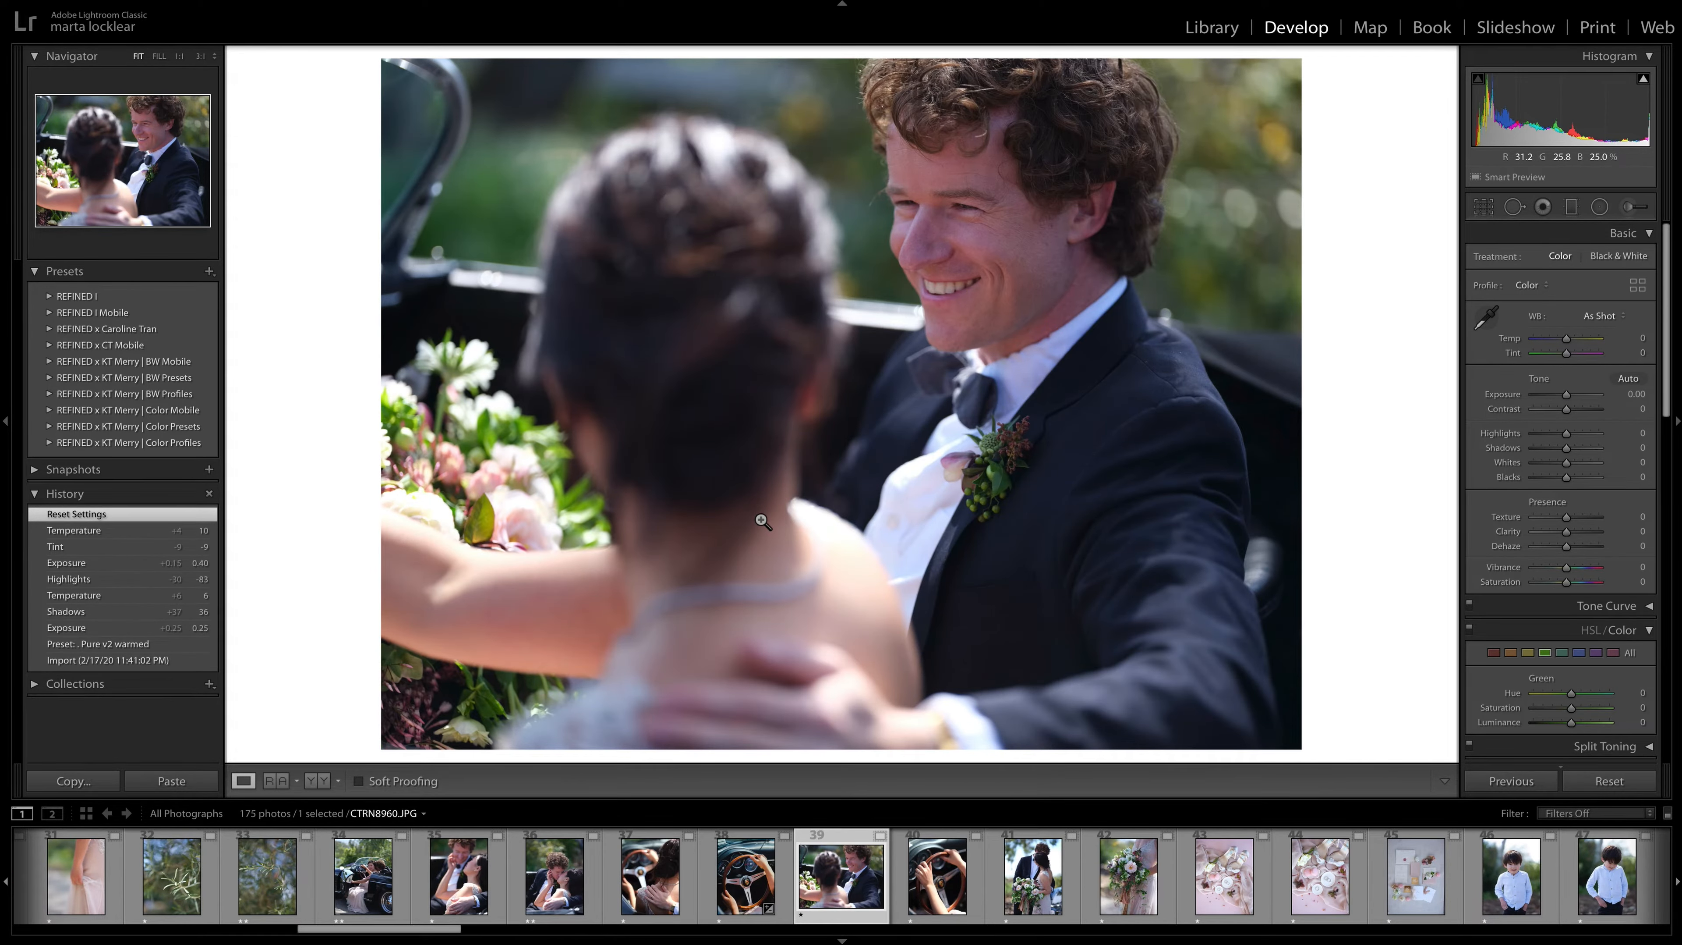
{"action": "key", "text": "Right"}
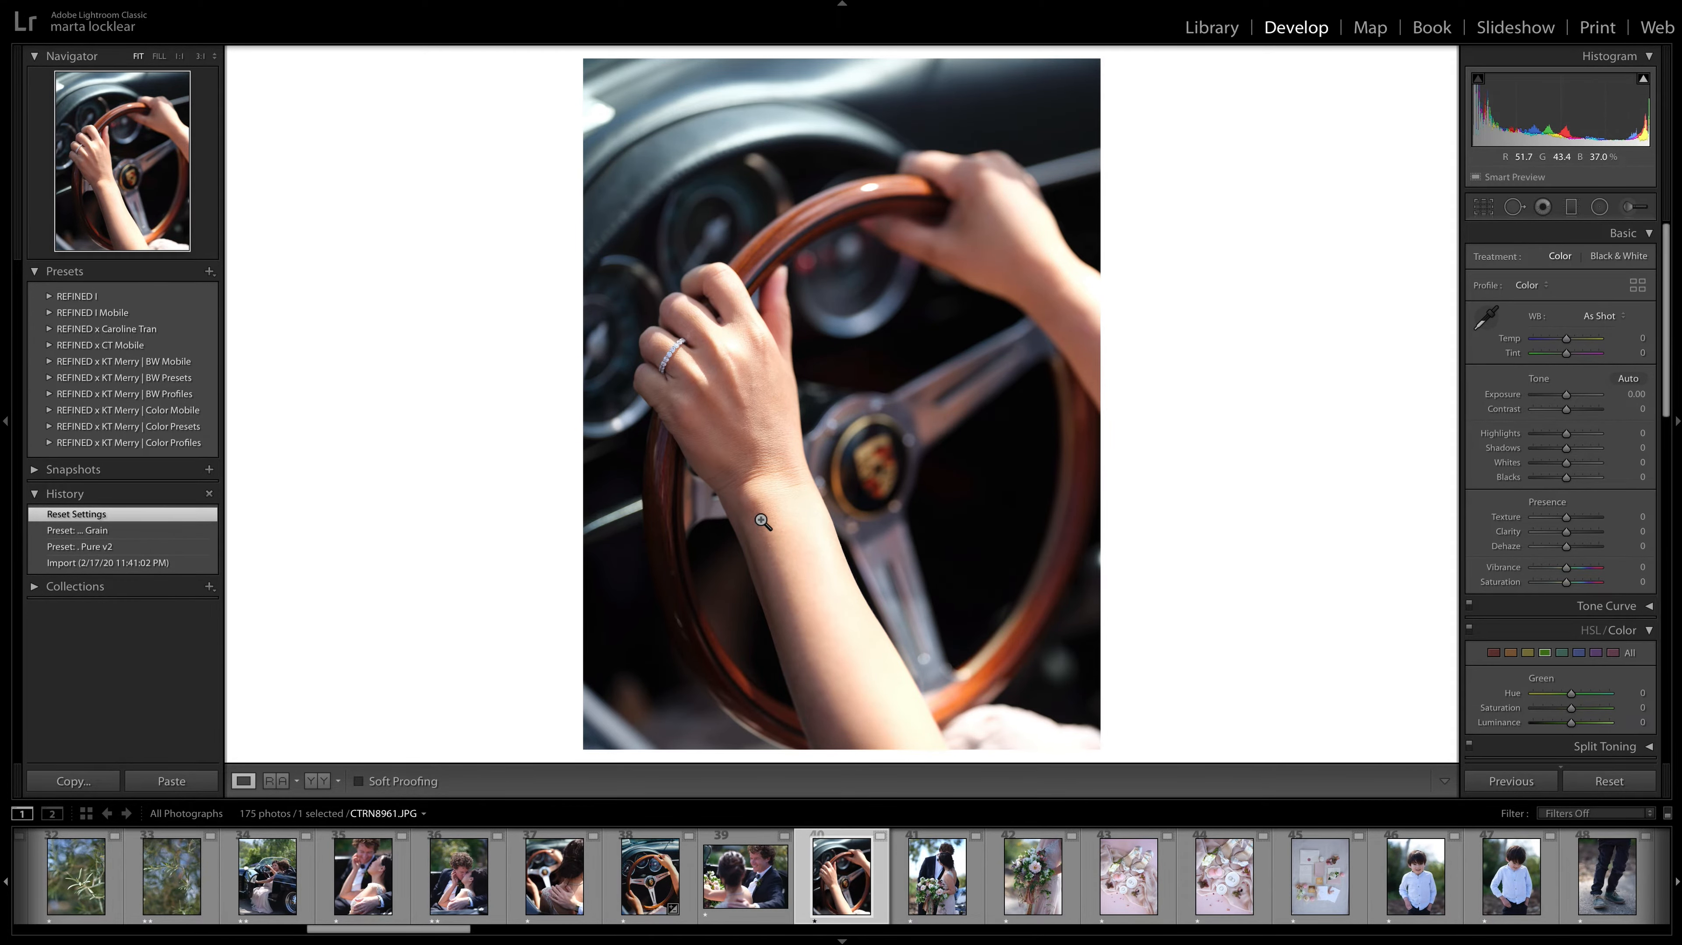
{"action": "key", "text": "Left"}
{"action": "key", "text": "Left"}
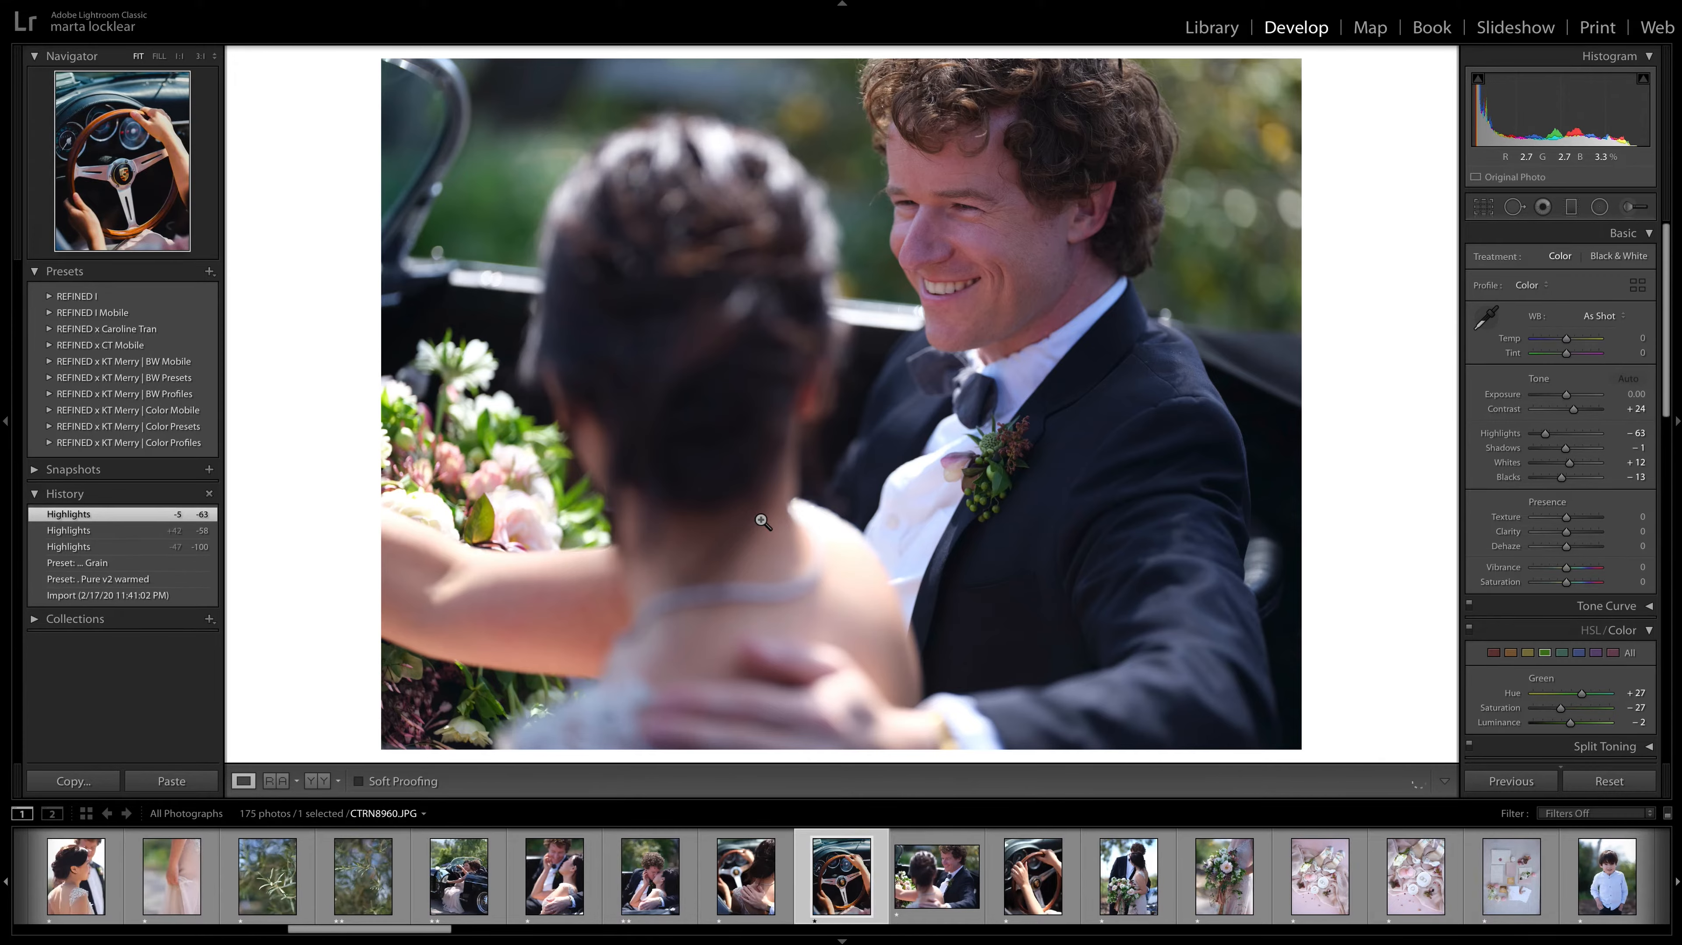
{"action": "key", "text": "Right"}
{"action": "key", "text": "Right"}
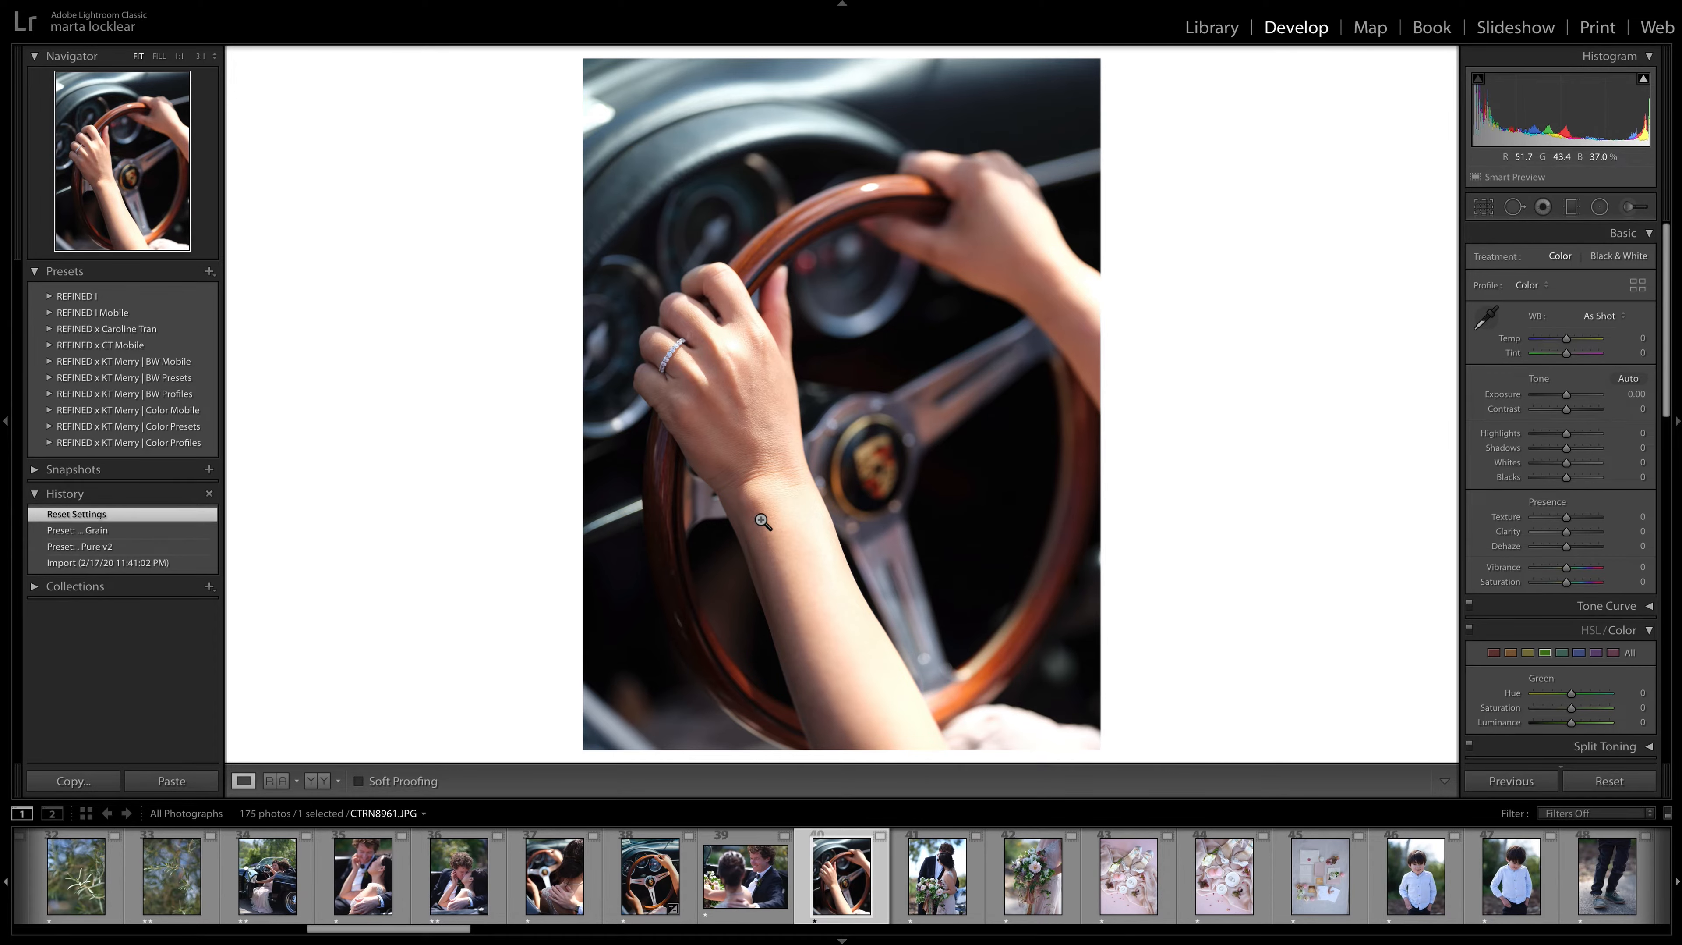
Give CTRN8961.JPG, CTRN8960.JPG and CTRN8957.JPG a two-star rating, skipping the steering-wheel photo CTRN8958.JPG.
{"action": "key", "text": "2"}
{"action": "key", "text": "Left"}
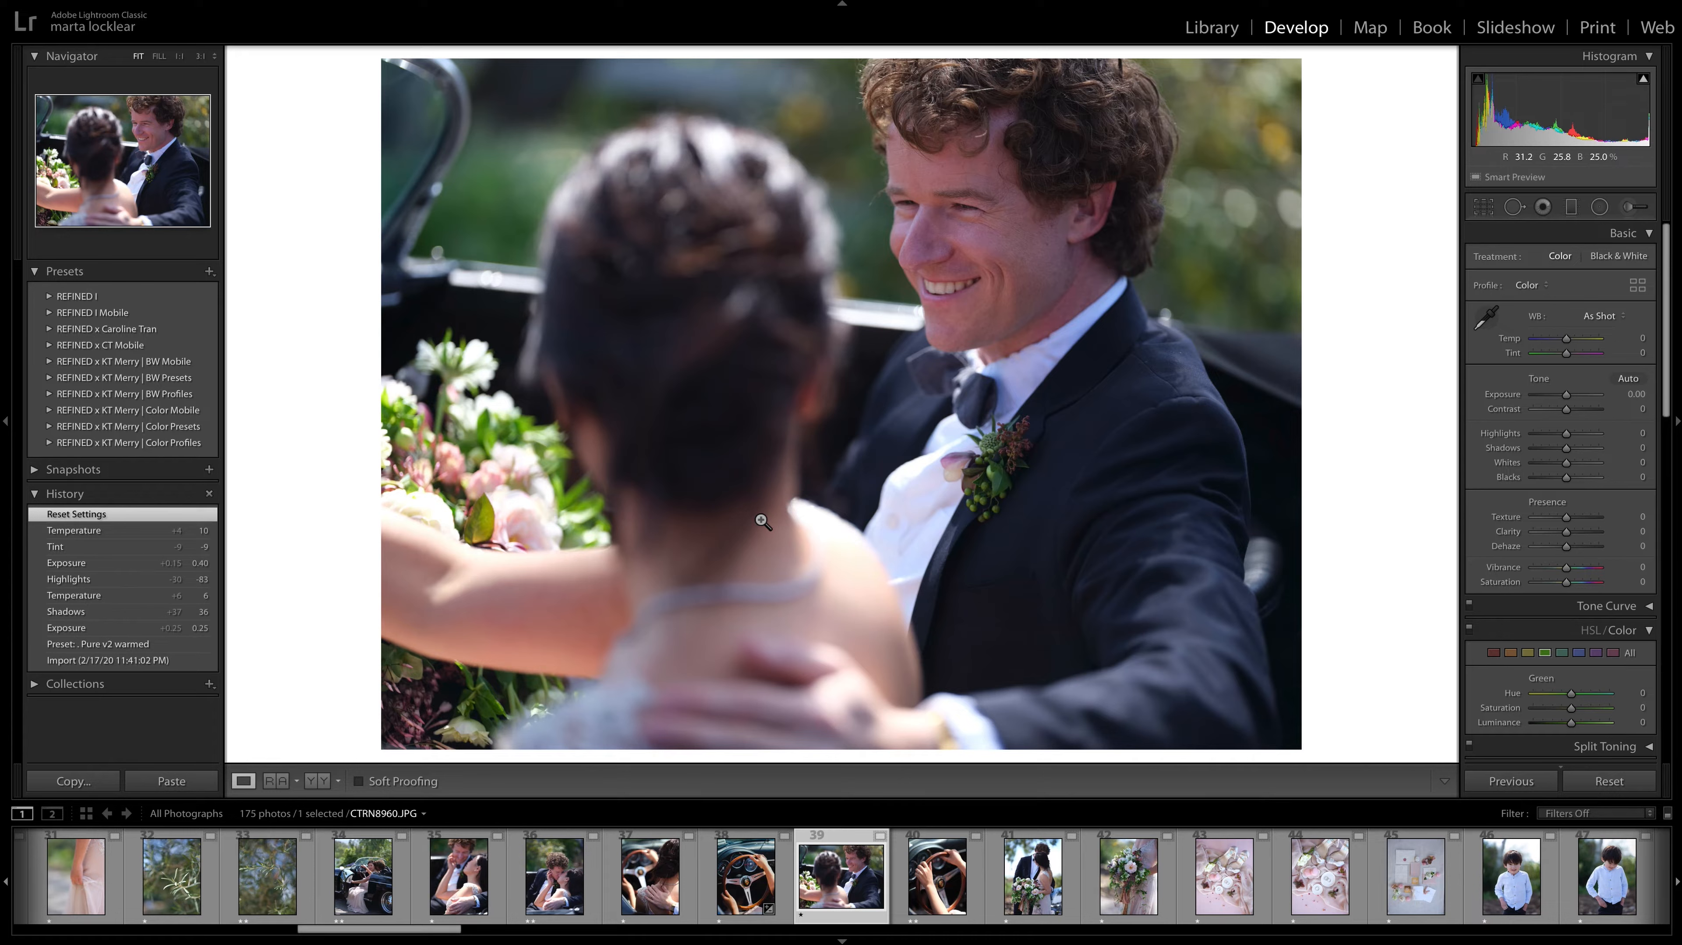
{"action": "key", "text": "2"}
{"action": "key", "text": "Left"}
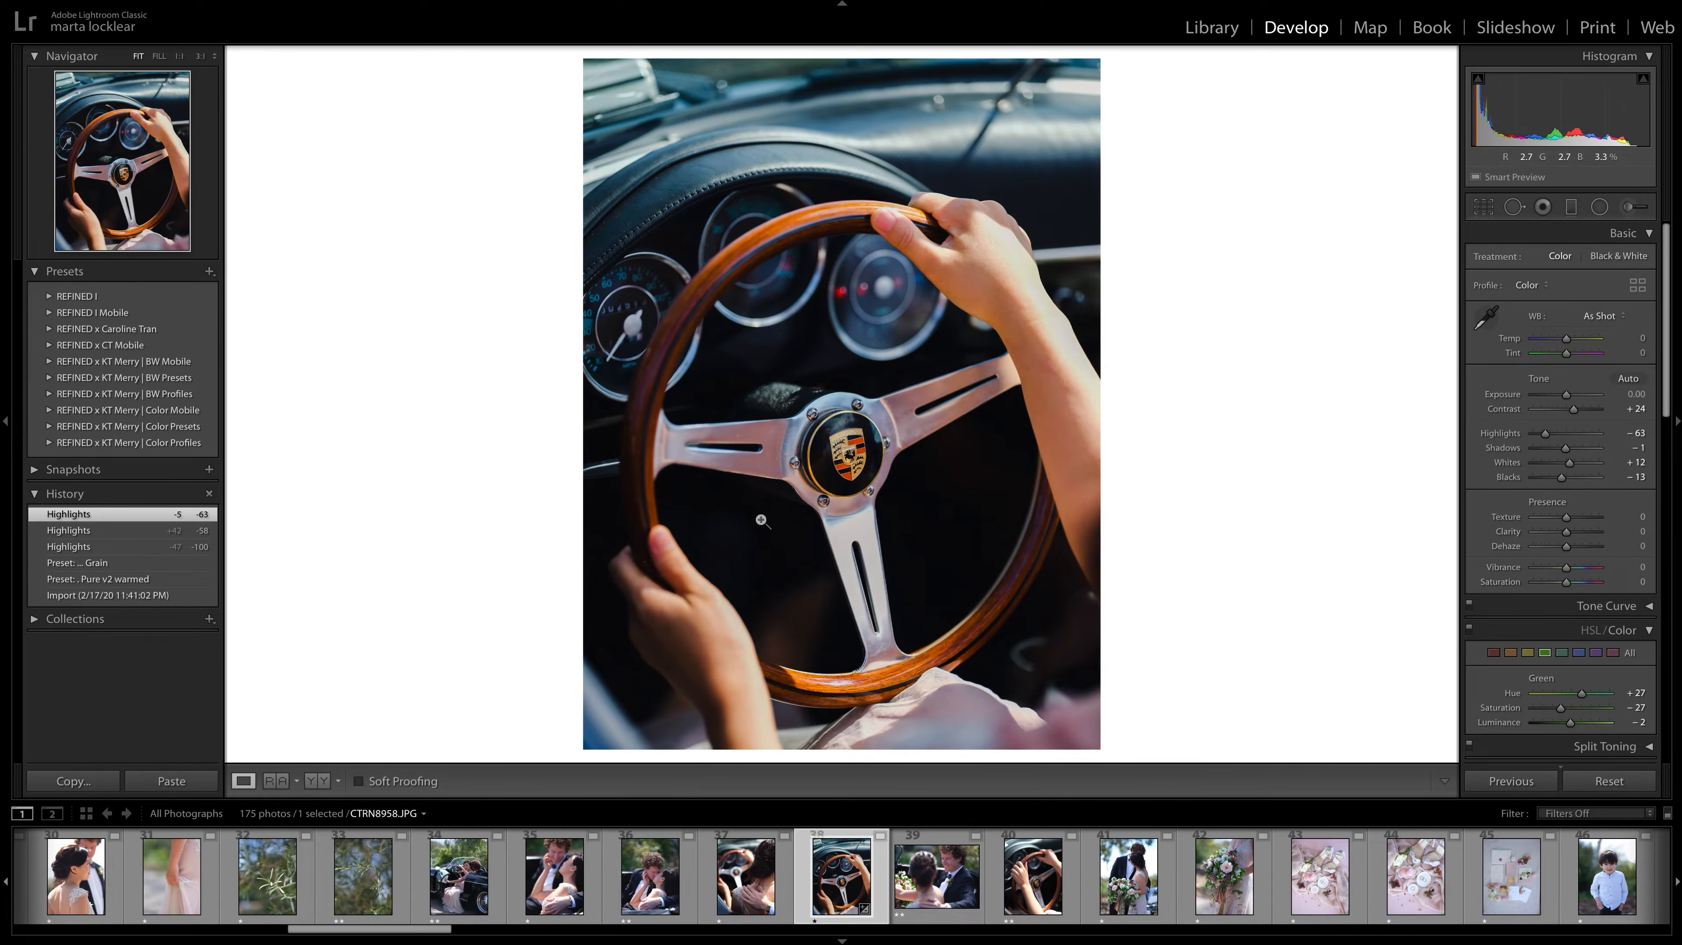
{"action": "key", "text": "Left"}
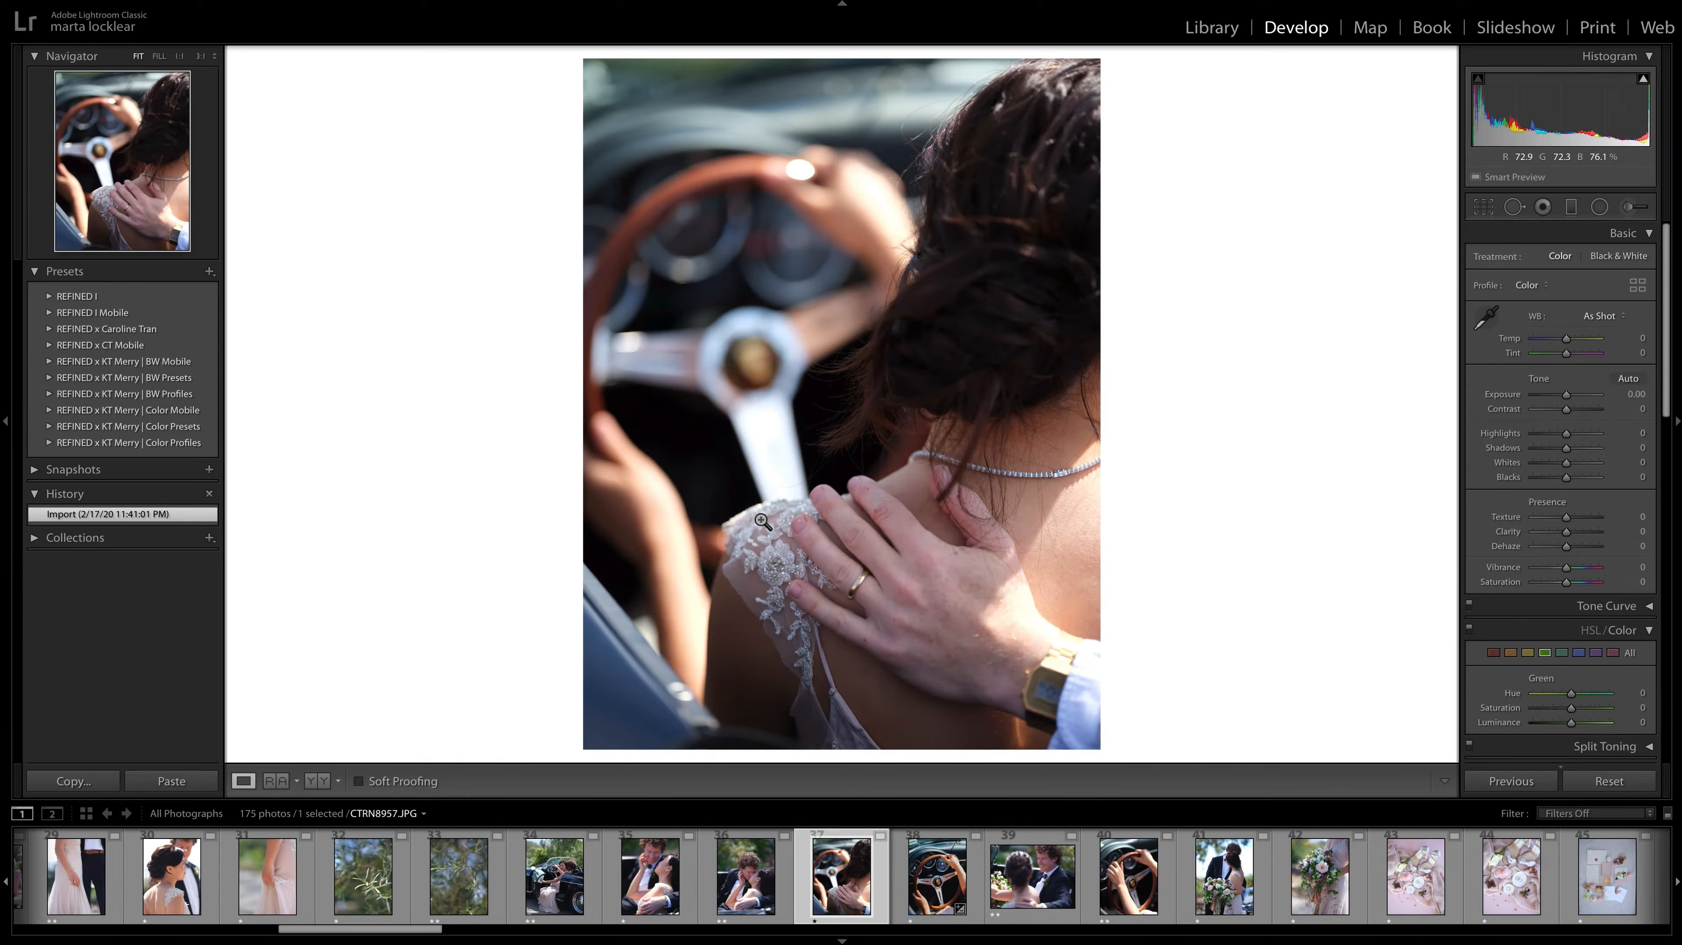
{"action": "key", "text": "2"}
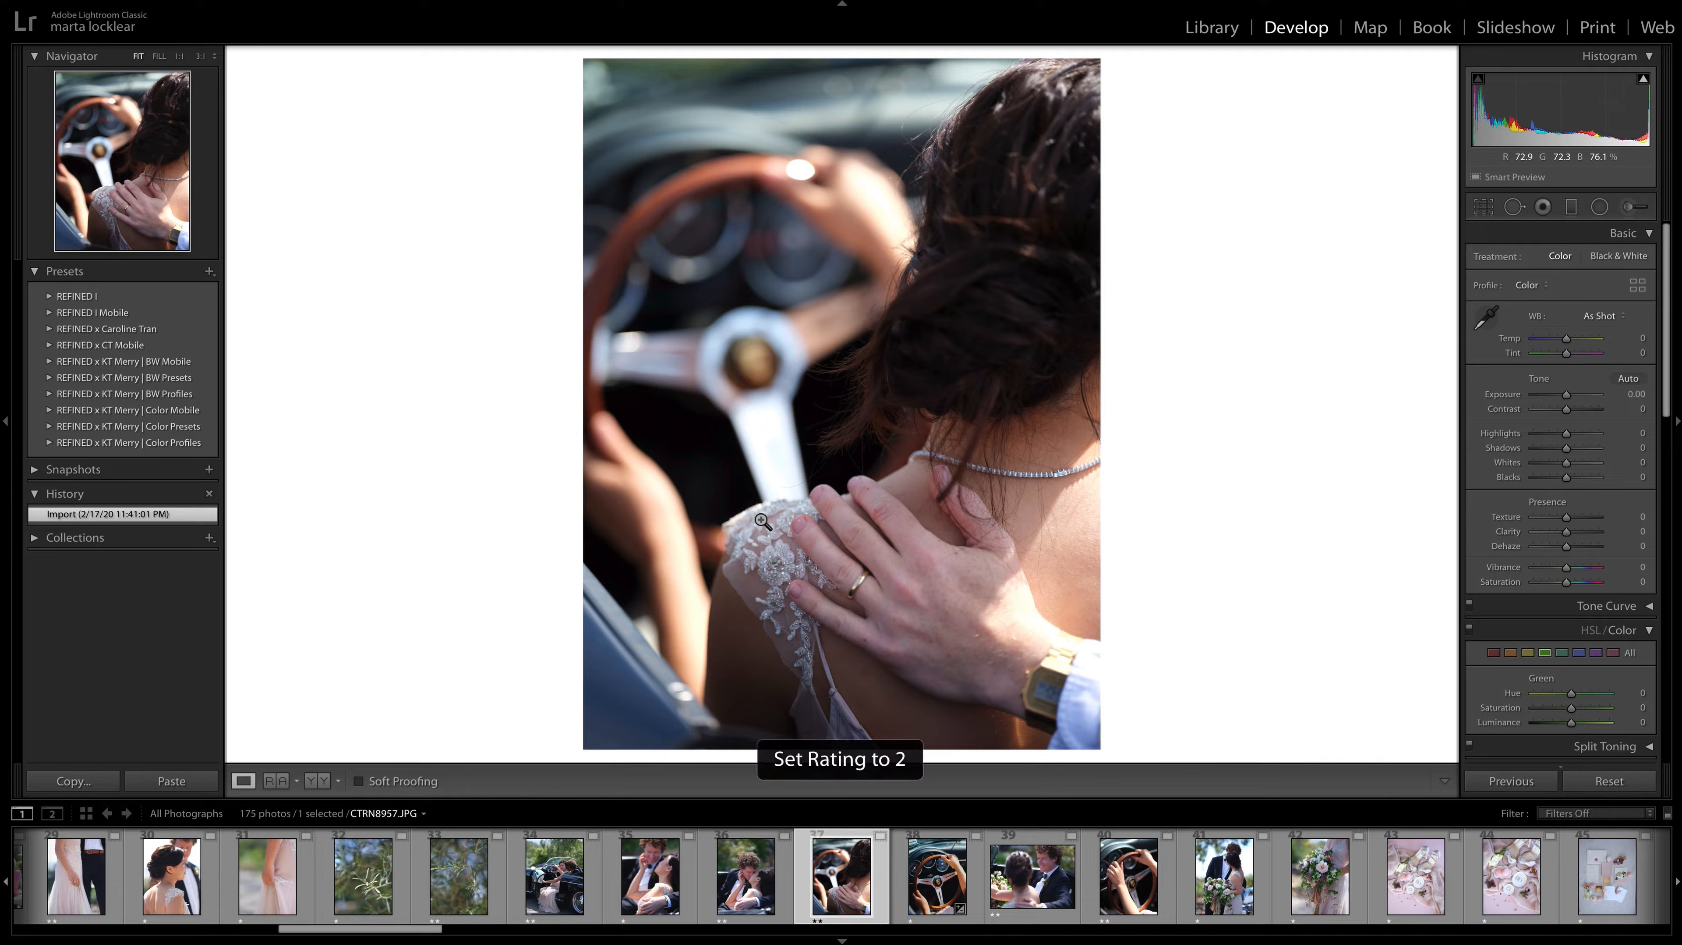
Recheck CTRN8958.JPG against CTRN8957.JPG and advance to the bouquet photo CTRN8964.JPG.
{"action": "key", "text": "Right"}
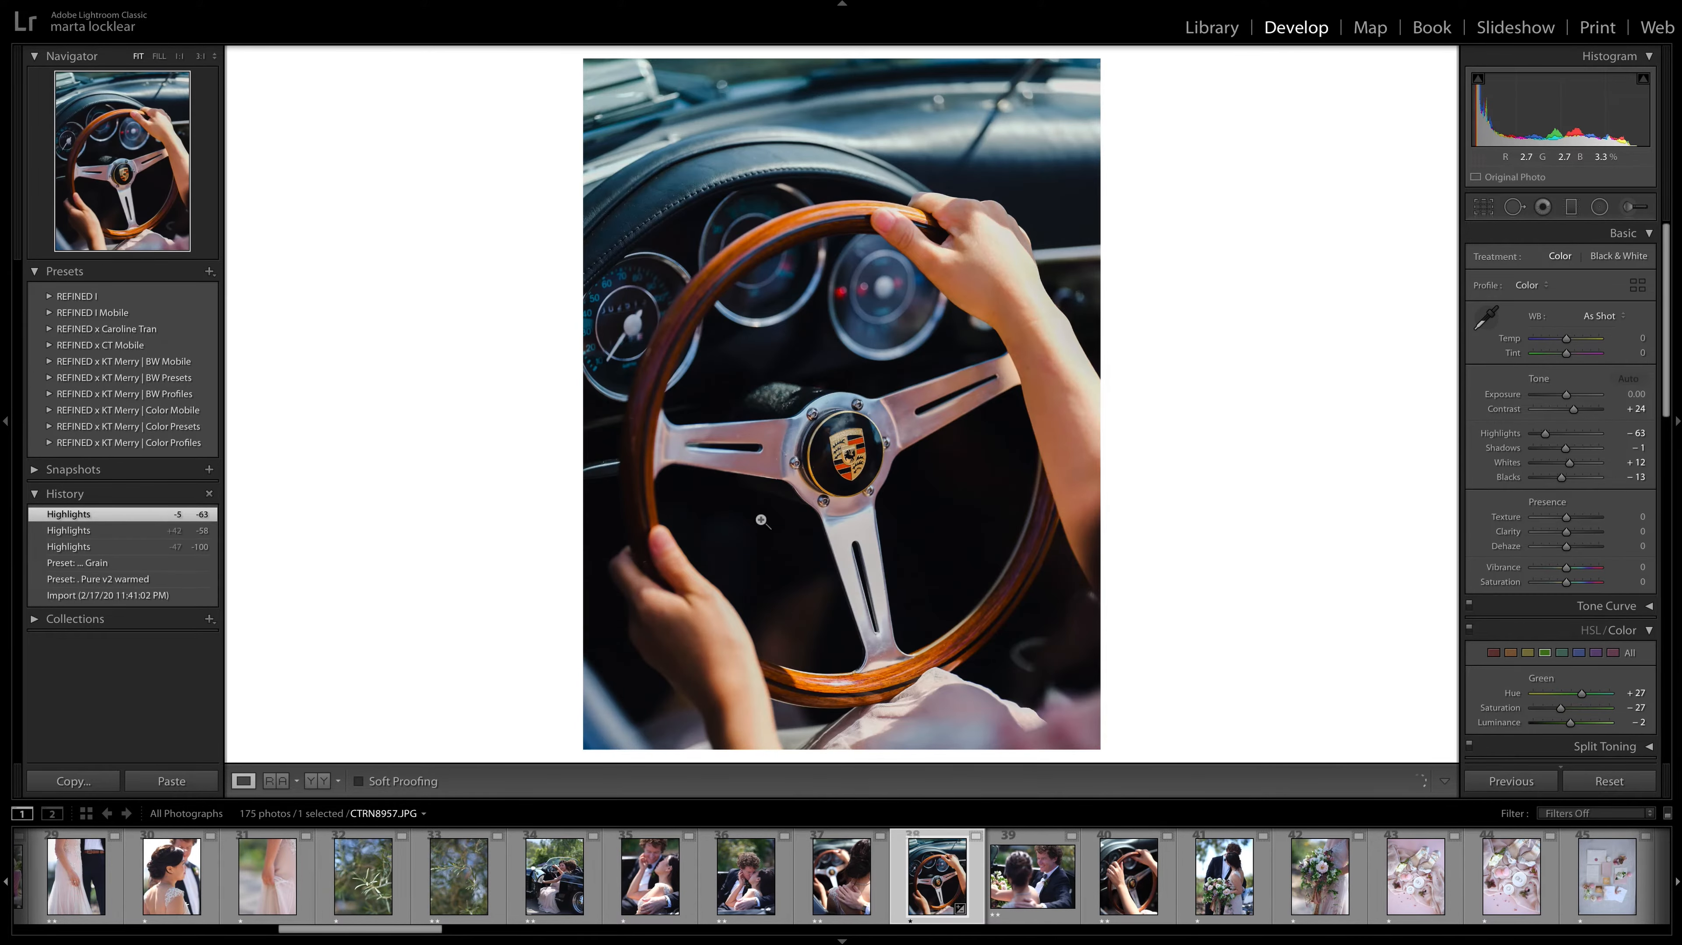
{"action": "key", "text": "Left"}
{"action": "key", "text": "Right"}
{"action": "key", "text": "Right"}
{"action": "key", "text": "Right"}
{"action": "key", "text": "Right"}
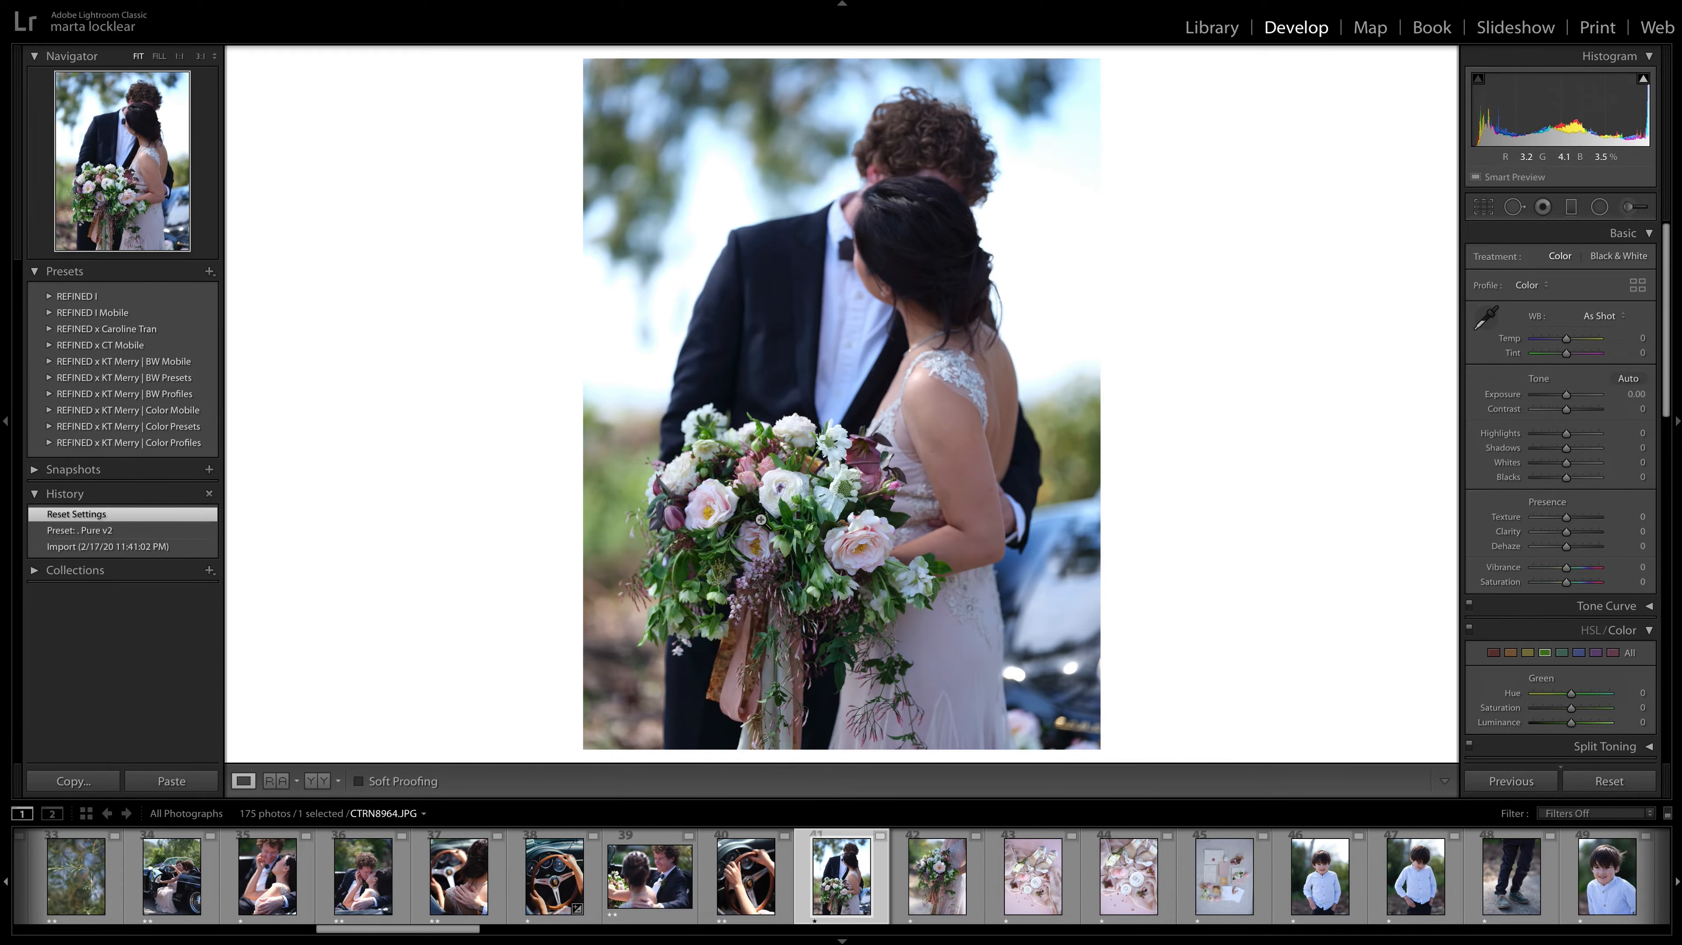
Compare the bouquet photos CTRN8964.JPG and CTRN8965.JPG, and give the close-up CTRN8965.JPG a two-star rating.
{"action": "key", "text": "Right"}
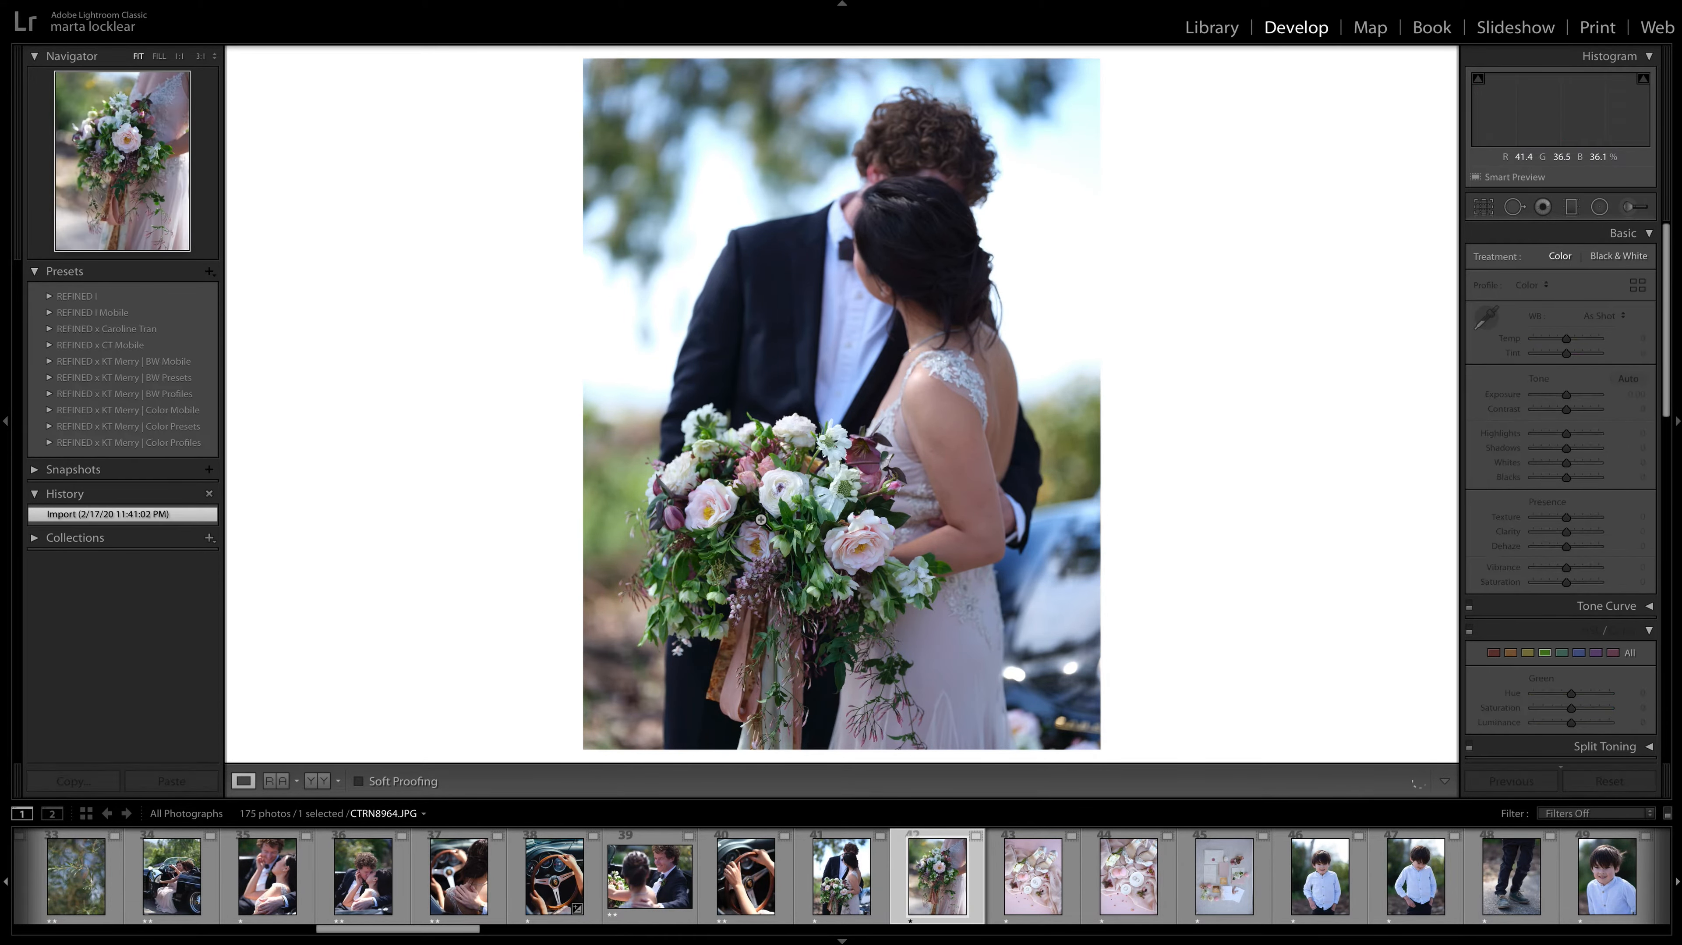
{"action": "key", "text": "Left"}
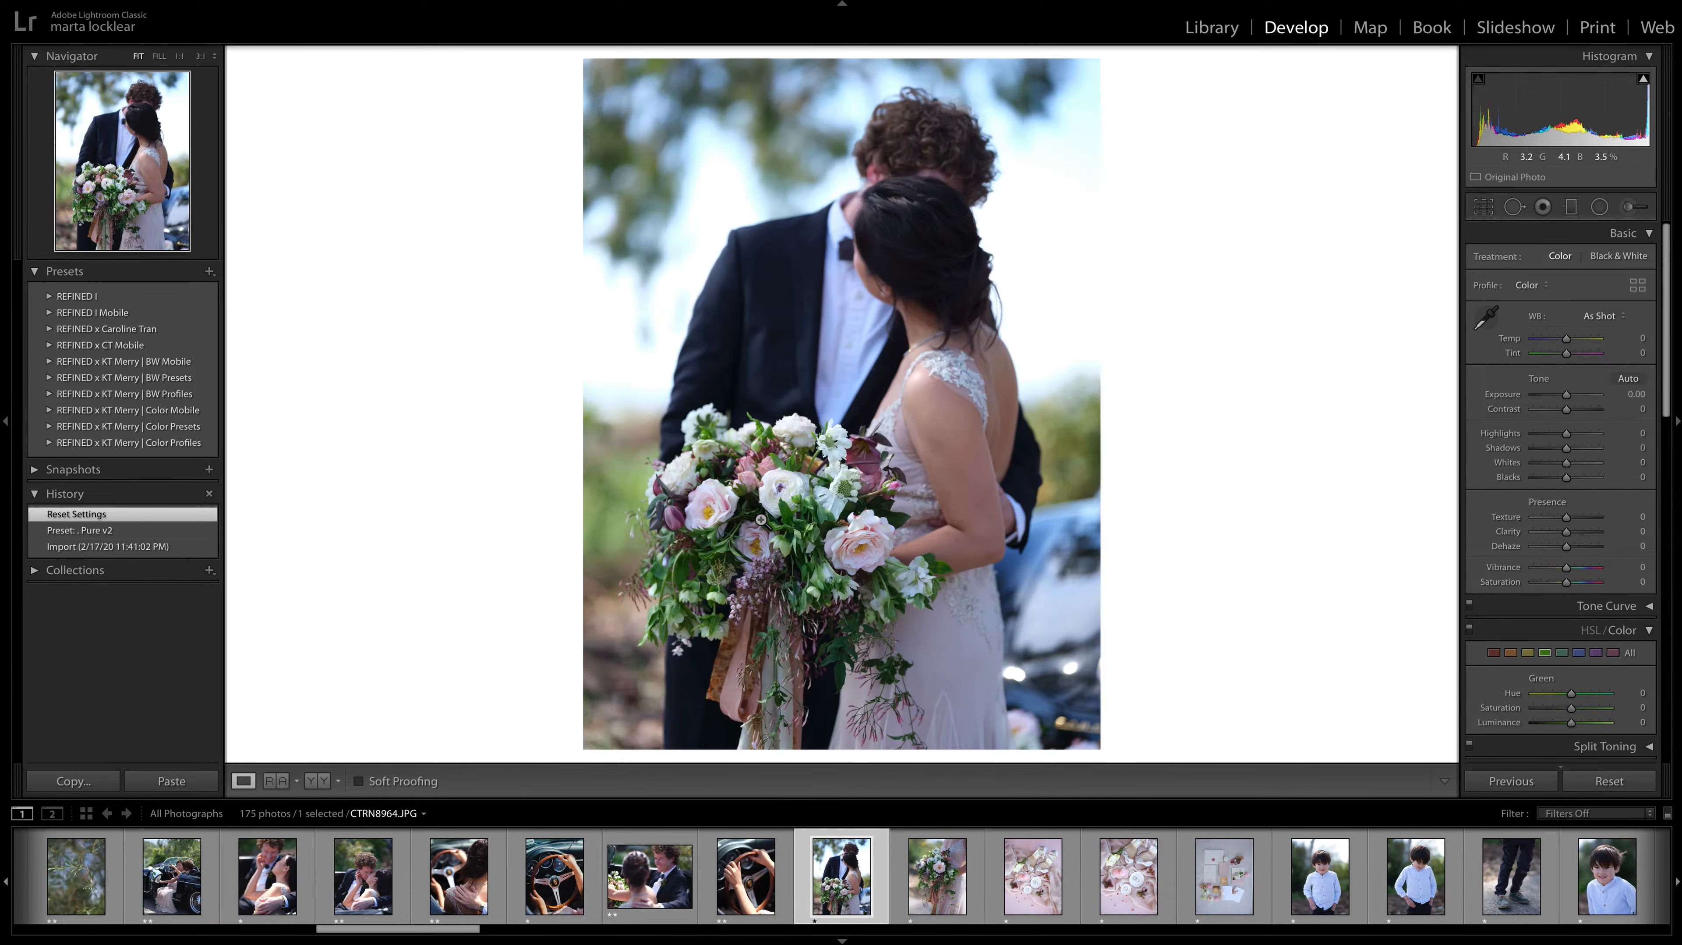
{"action": "key", "text": "Right"}
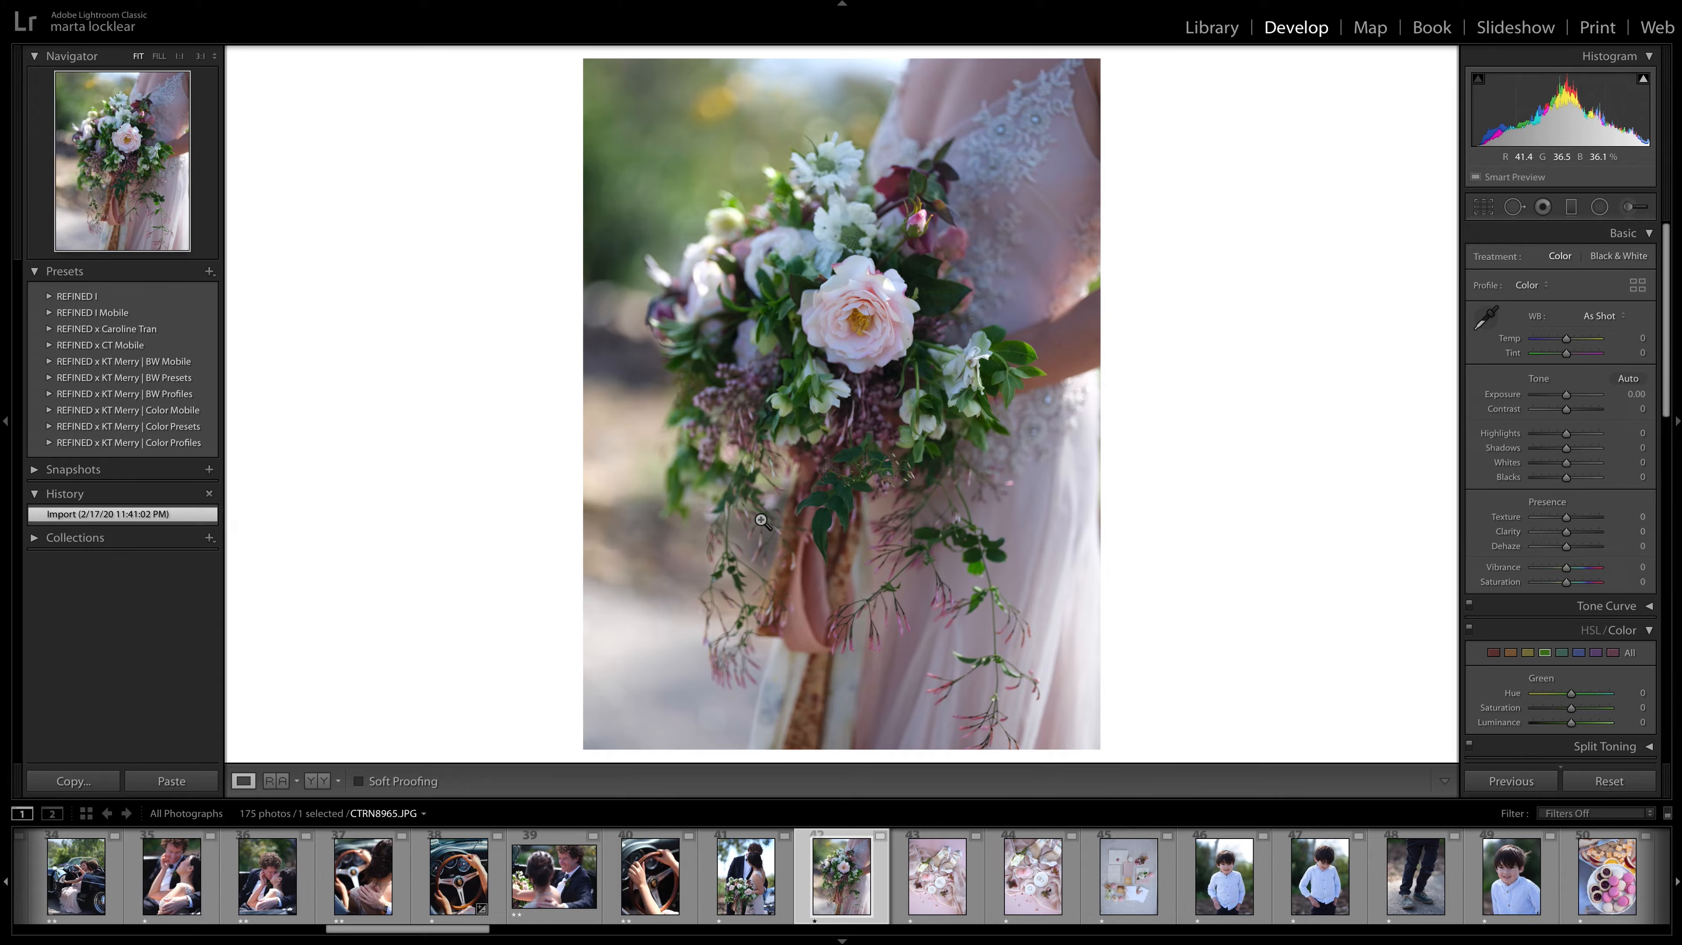
{"action": "key", "text": "2"}
{"action": "key", "text": "Left"}
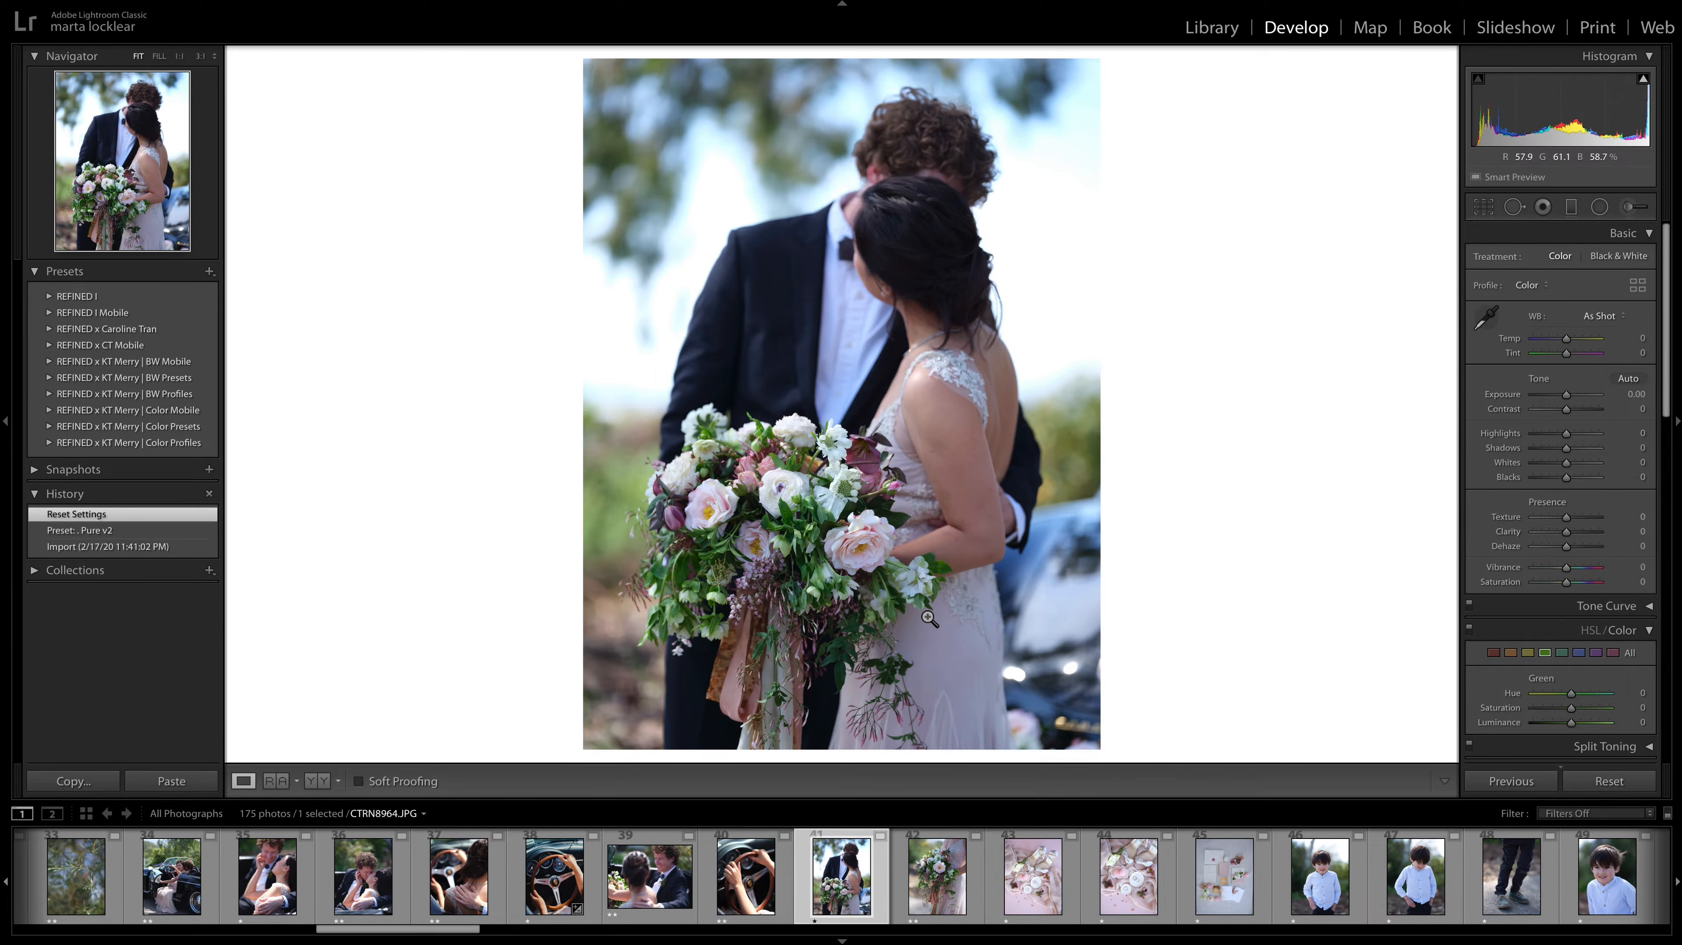
{"action": "key", "text": "Right"}
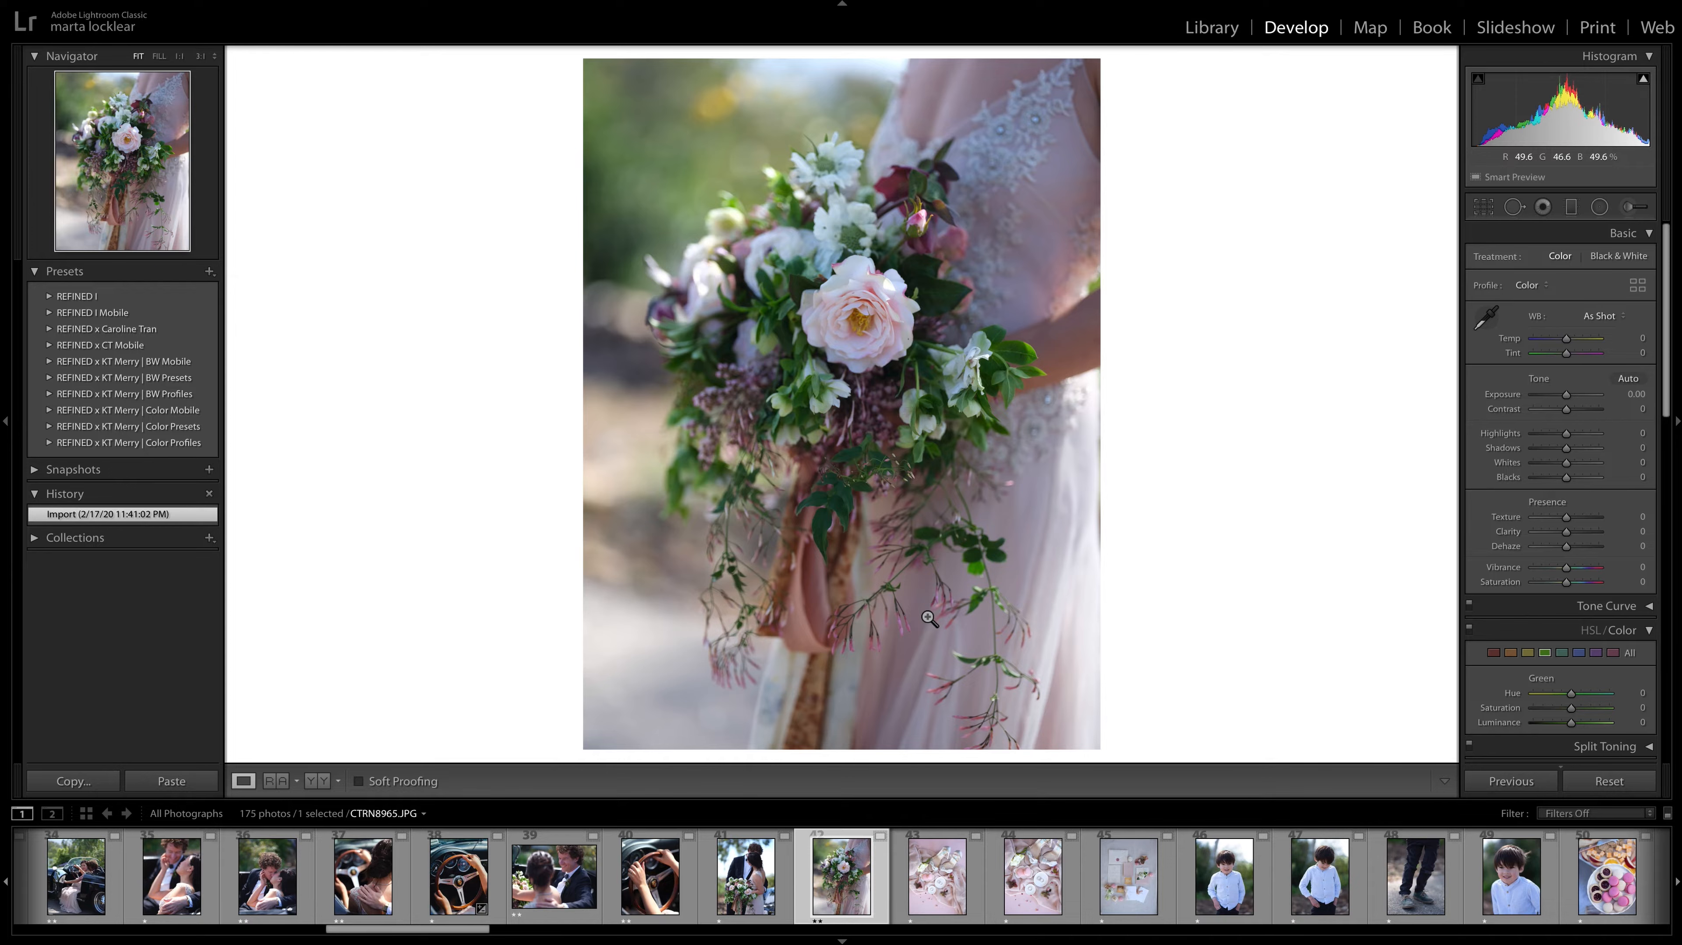
Compare the shoe flat lays CTRN8967.JPG and CTRN8968.JPG, and give CTRN8968.JPG and the stationery photo CTRN8972.JPG two-star ratings.
{"action": "key", "text": "Right"}
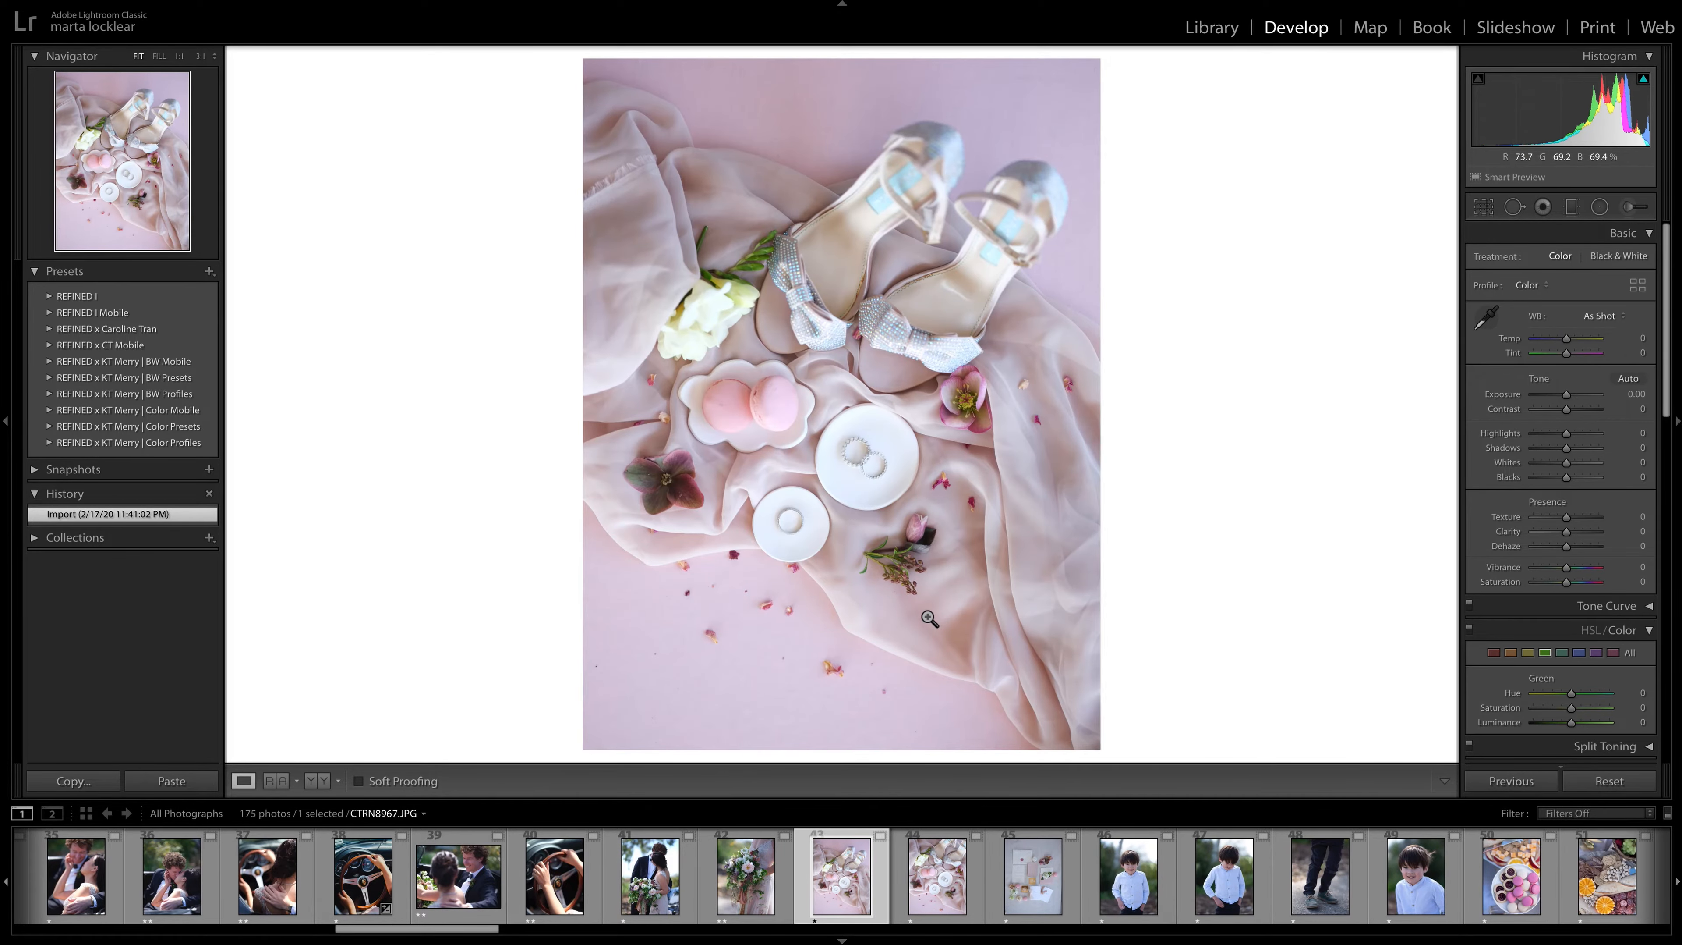
{"action": "key", "text": "Right"}
{"action": "key", "text": "Left"}
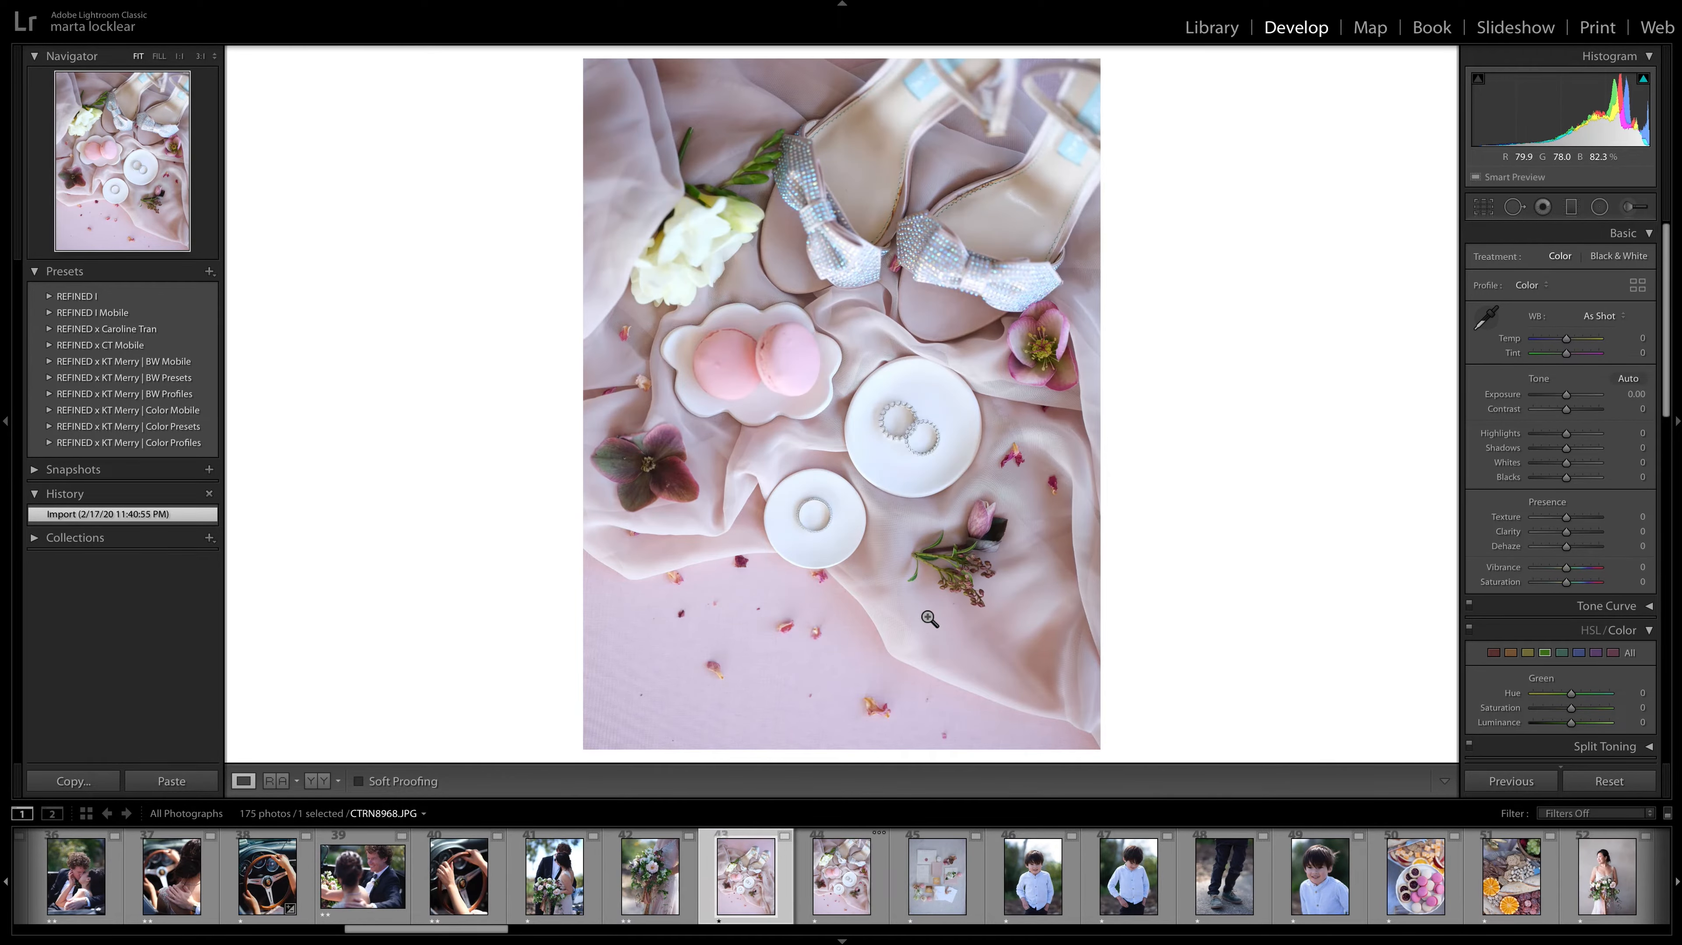
{"action": "key", "text": "Right"}
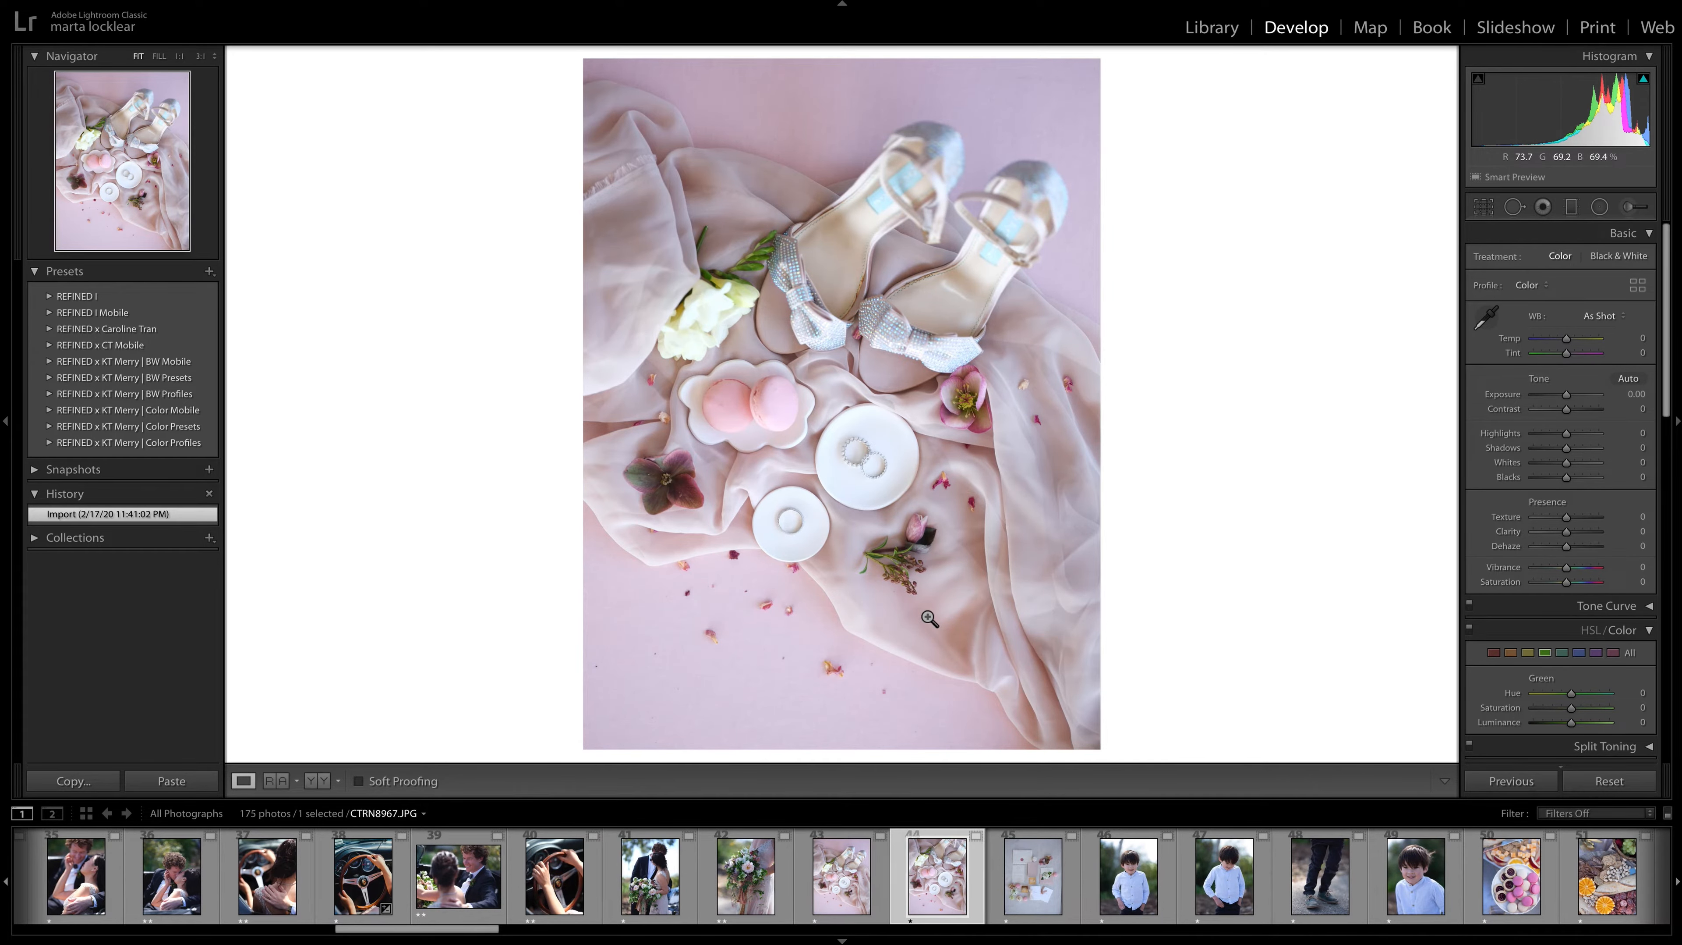
{"action": "key", "text": "Left"}
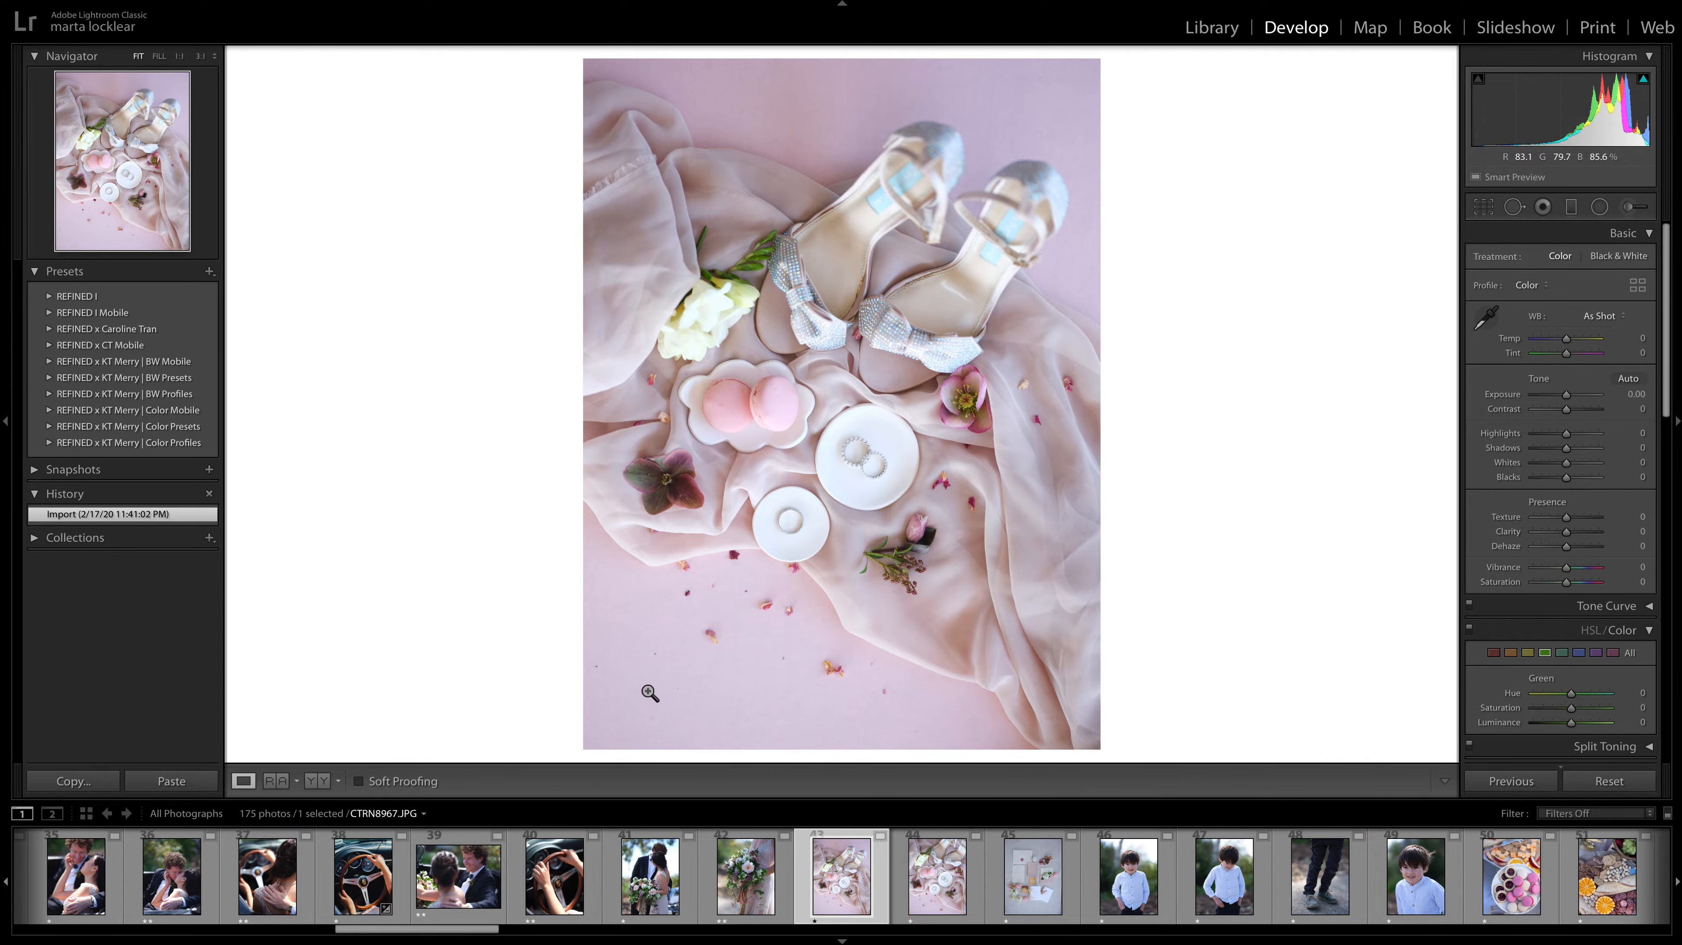
{"action": "key", "text": "Right"}
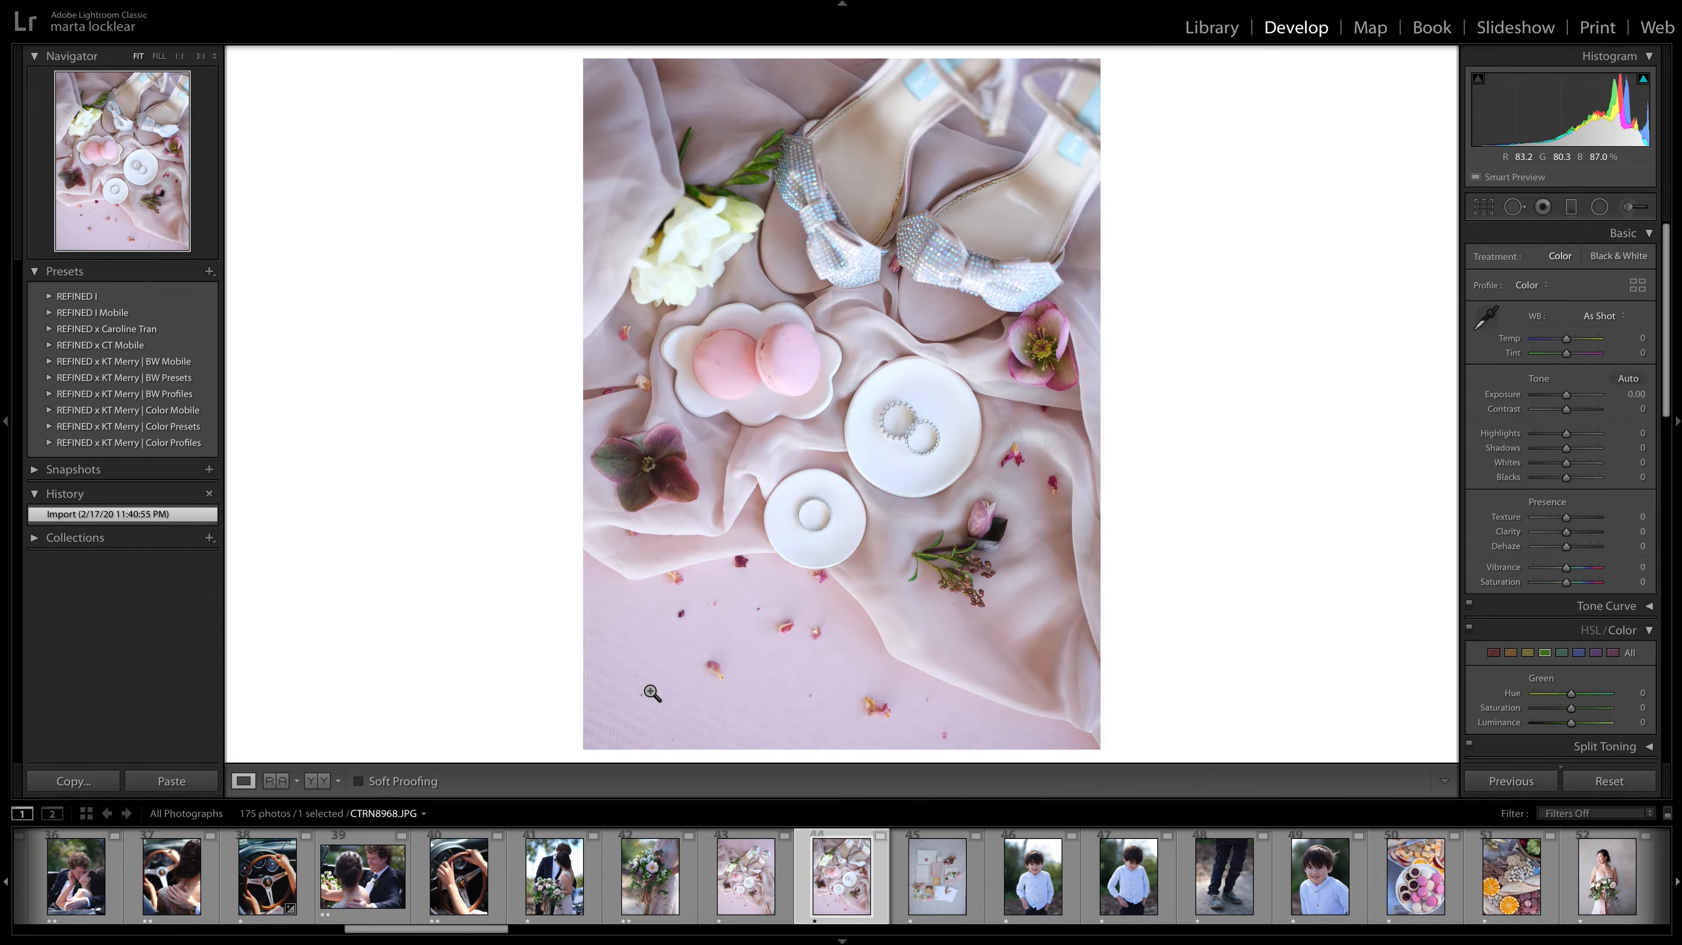
{"action": "key", "text": "2"}
{"action": "key", "text": "Right"}
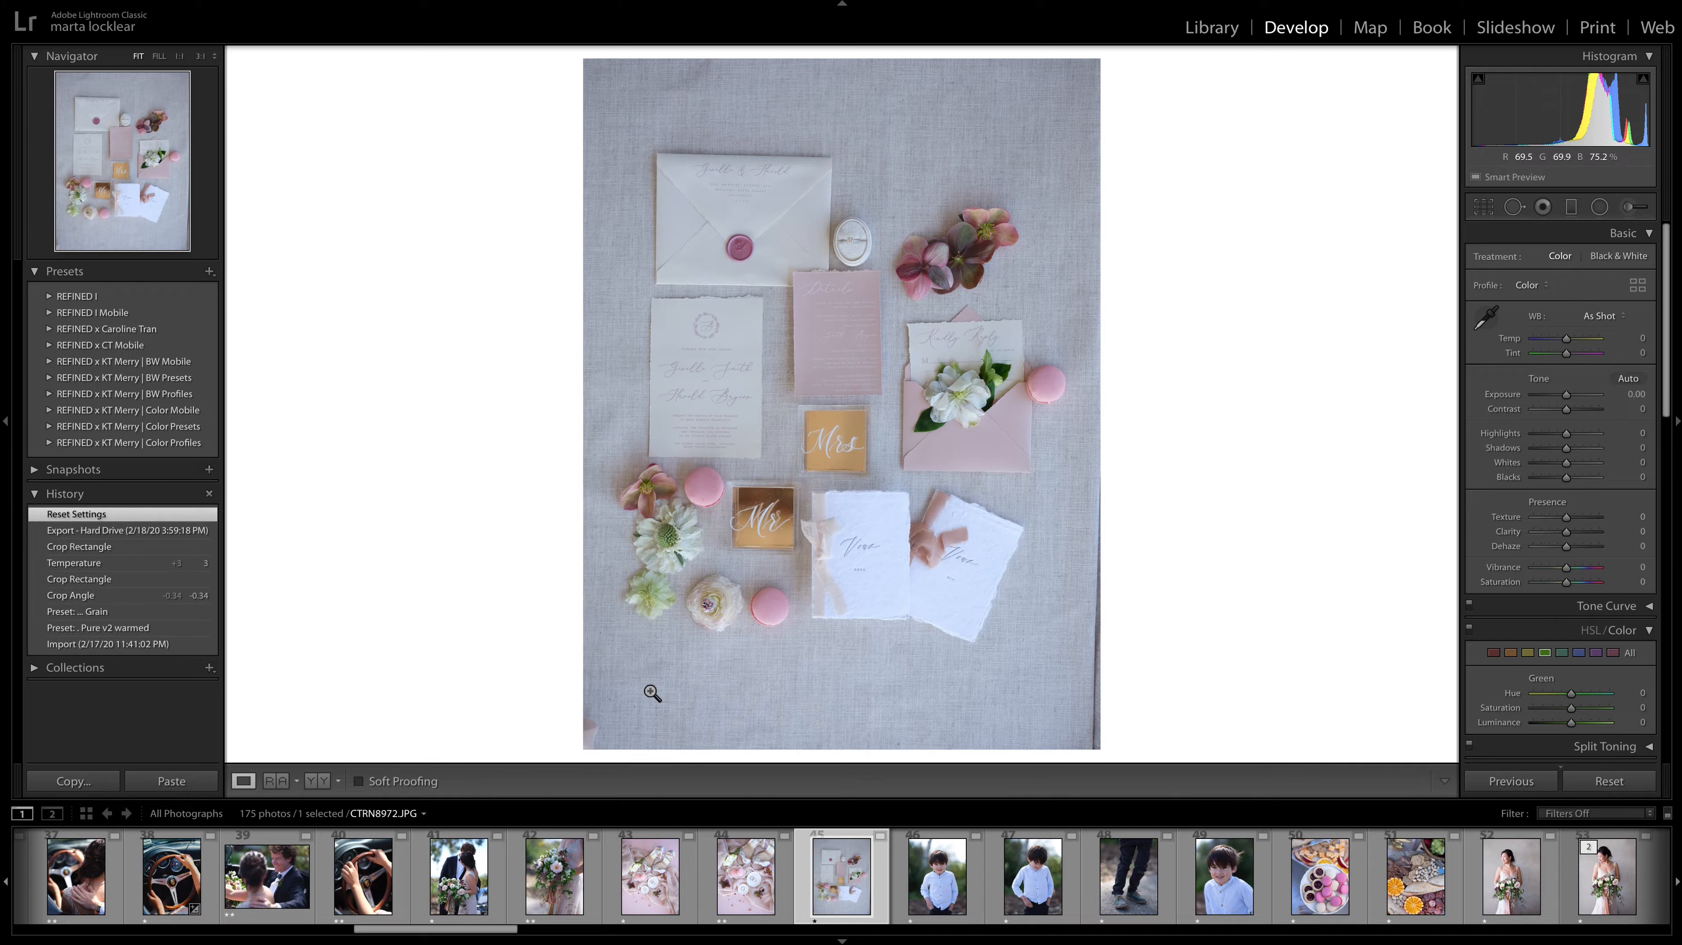
{"action": "key", "text": "2"}
{"action": "key", "text": "Right"}
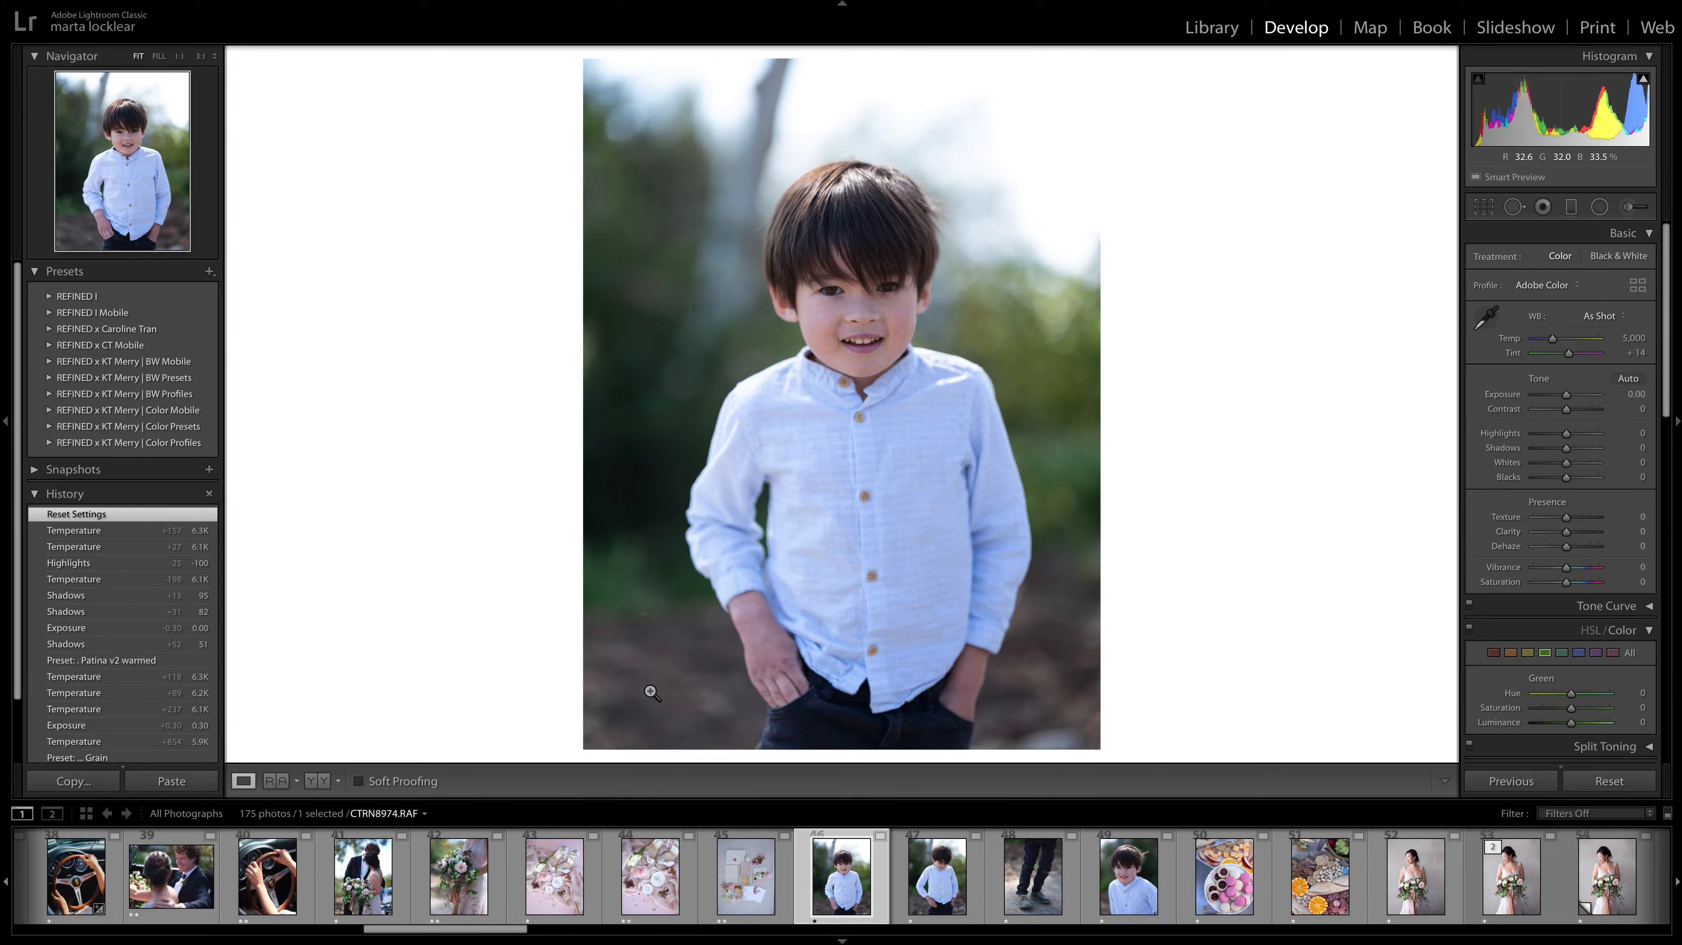
Compare the boy's photos from CTRN8974.RAF to CTRN8979.RAF, and give the shoe shot CTRN8977.RAF and the close portrait CTRN8979.RAF two-star ratings.
{"action": "key", "text": "Right"}
{"action": "key", "text": "Right"}
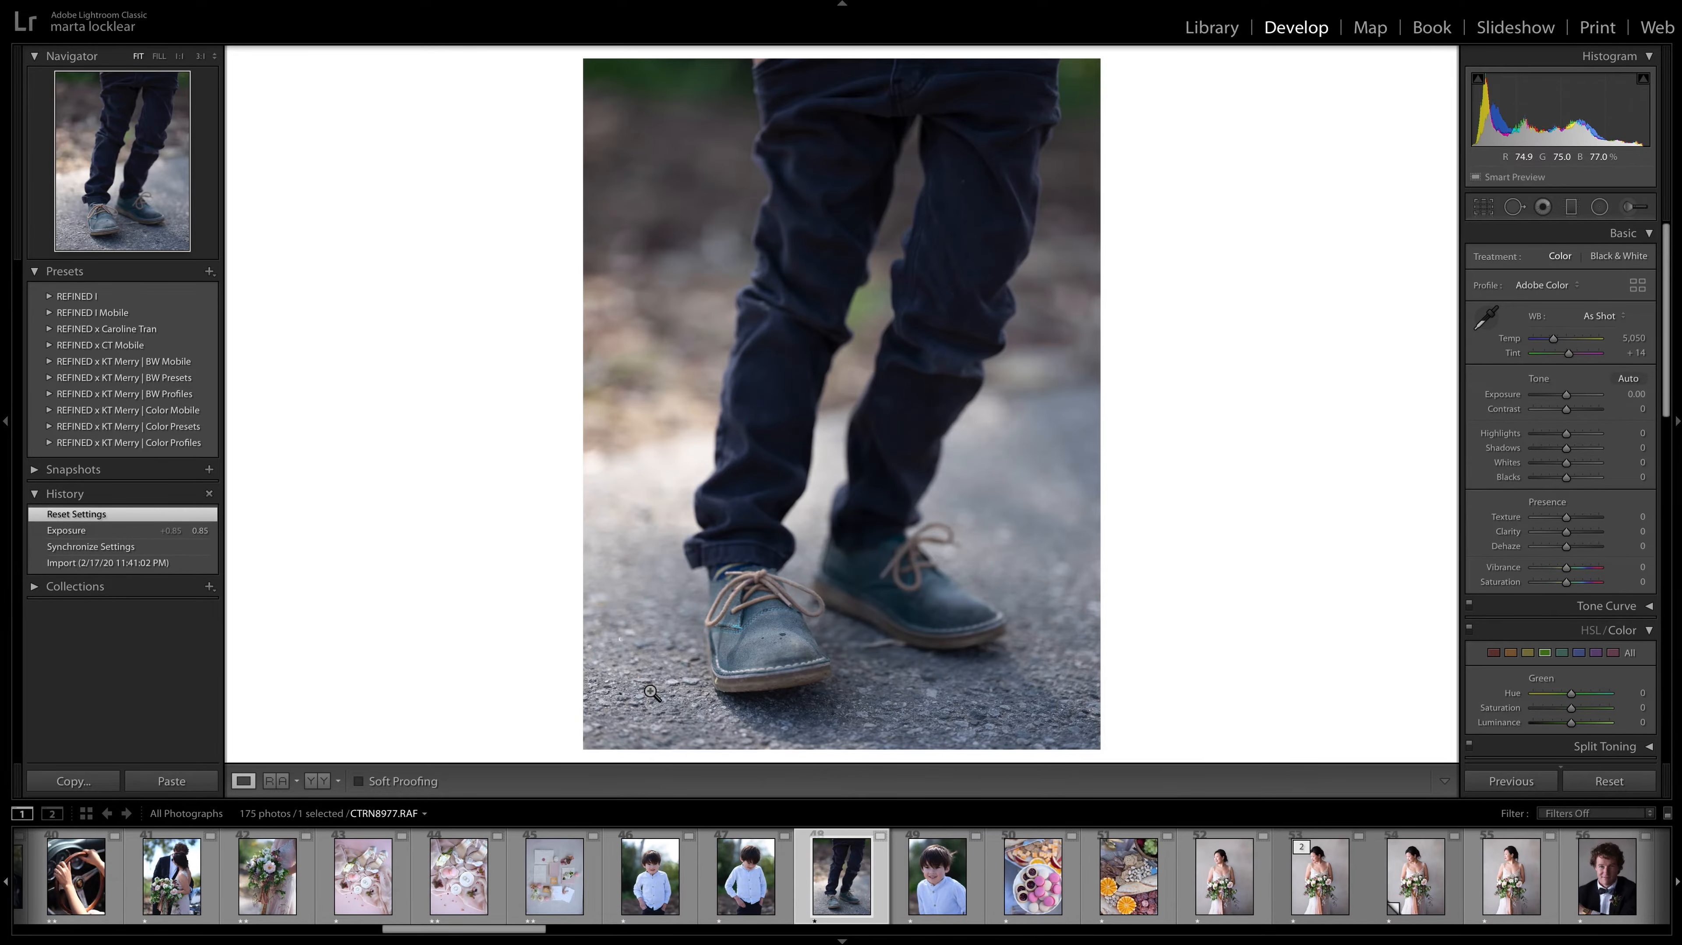
{"action": "key", "text": "Right"}
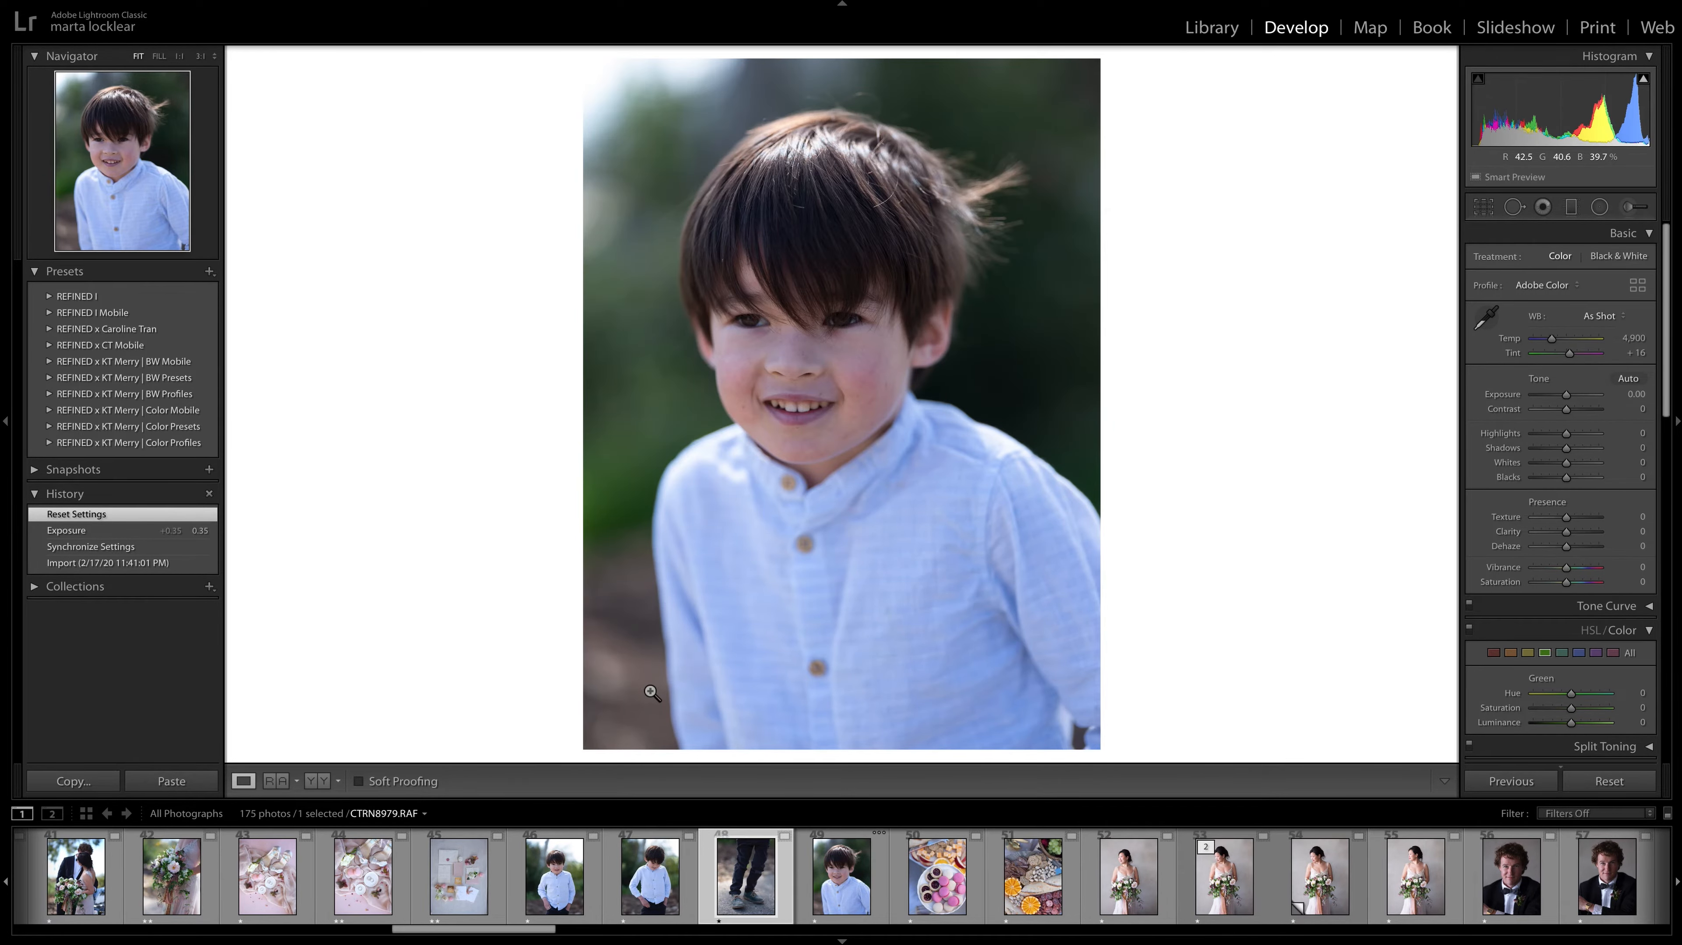
{"action": "key", "text": "Left"}
{"action": "key", "text": "Left"}
{"action": "key", "text": "Left"}
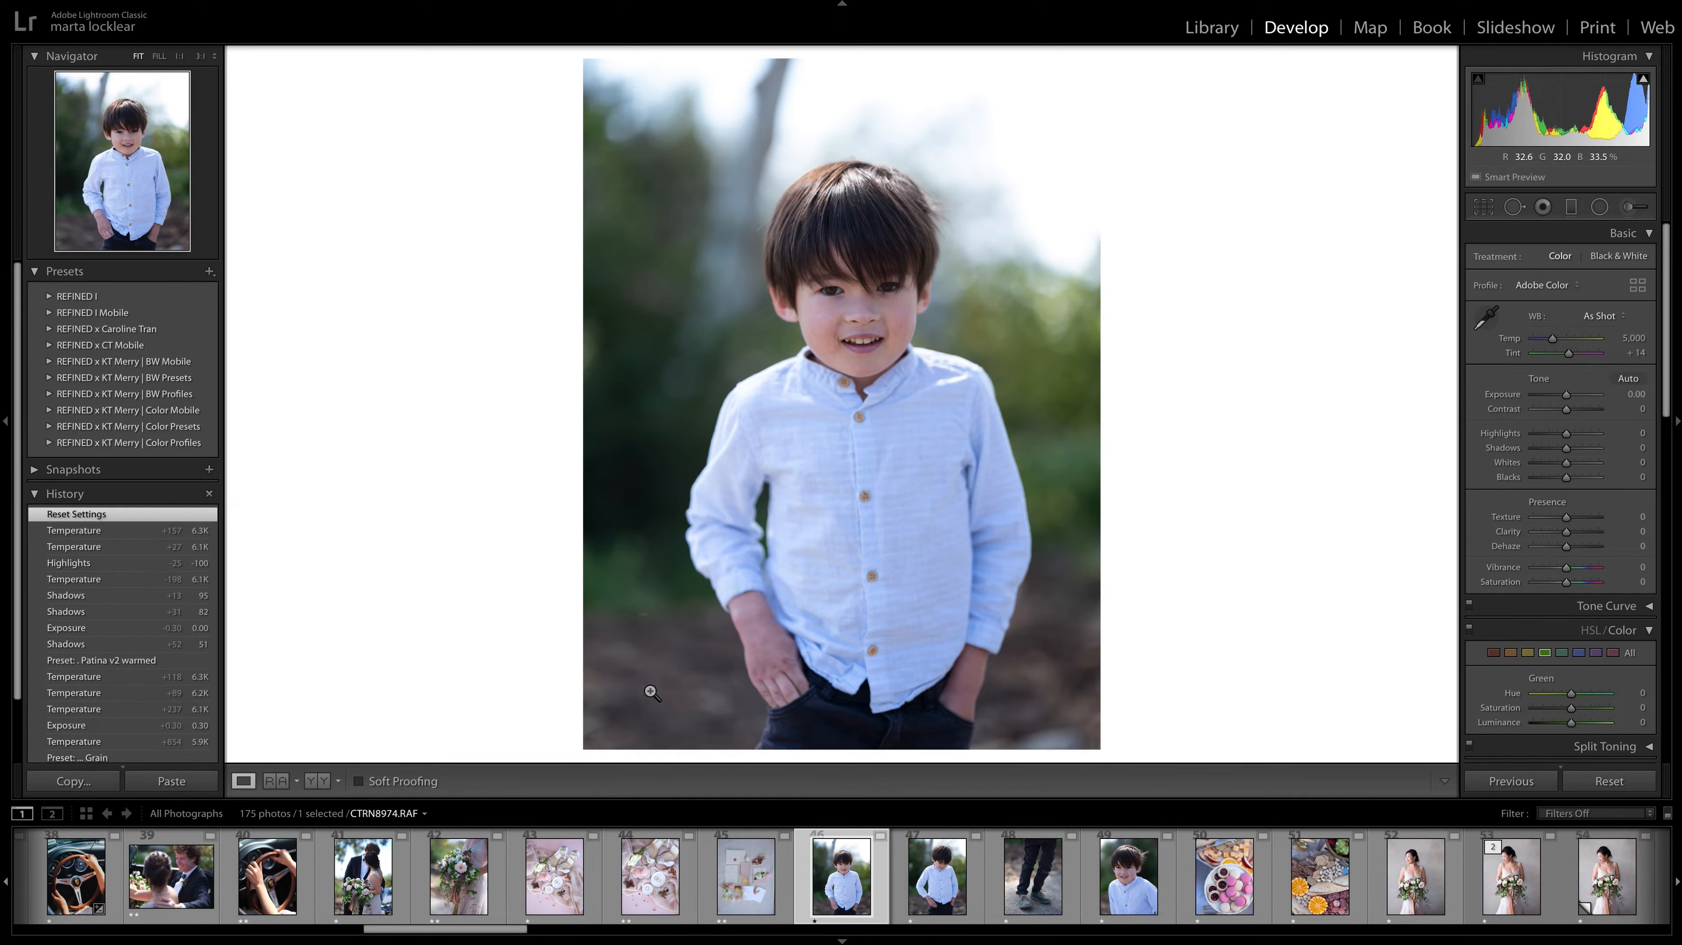
{"action": "key", "text": "Right"}
{"action": "key", "text": "Right"}
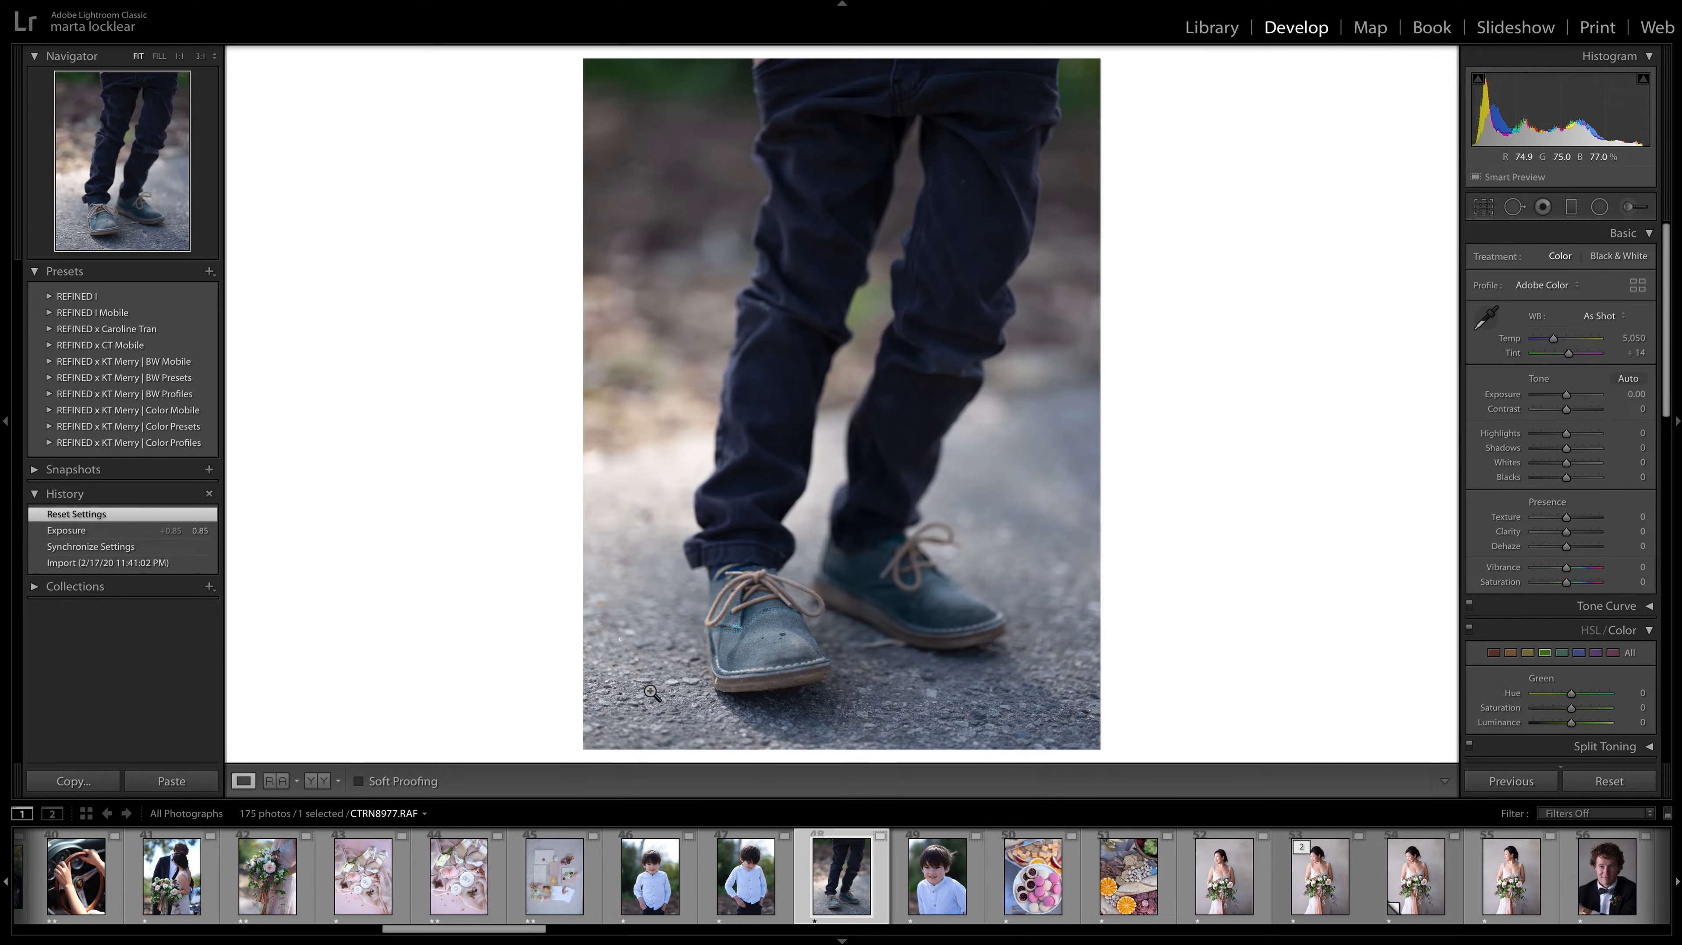
{"action": "key", "text": "2"}
{"action": "key", "text": "Right"}
{"action": "key", "text": "2"}
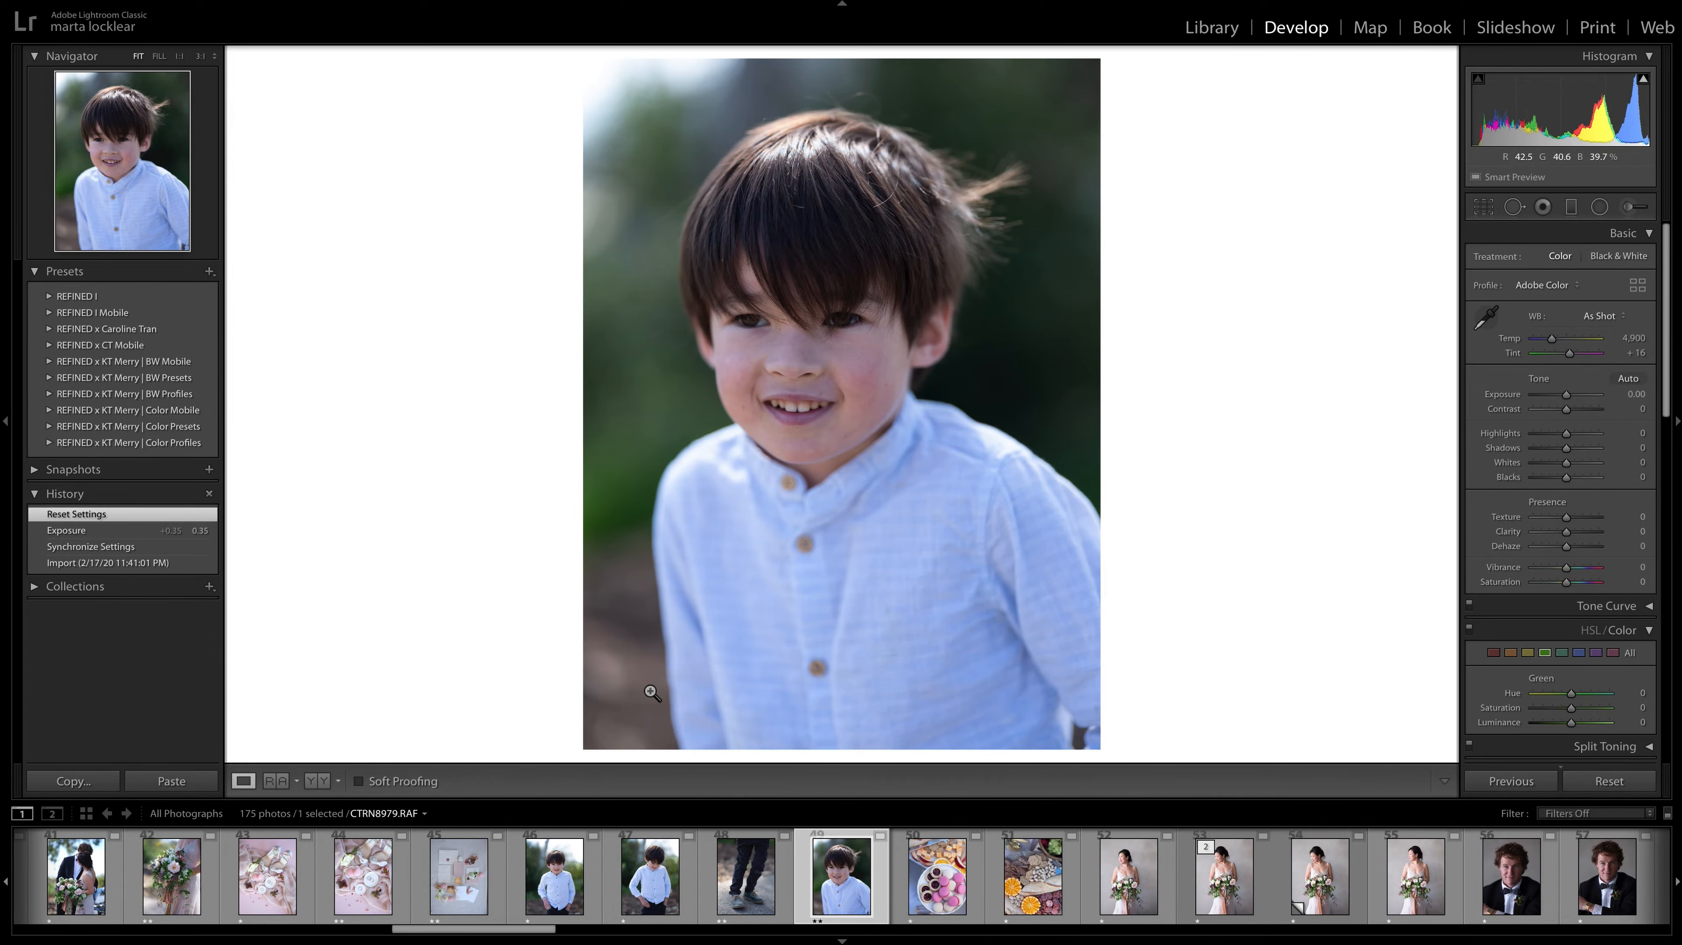
Give the macaron photo CTRN8980.RAF and the charcuterie photo CTRN8982.RAF two-star ratings, and advance to the bride portrait CTRN8985.RAF.
{"action": "key", "text": "Right"}
{"action": "key", "text": "2"}
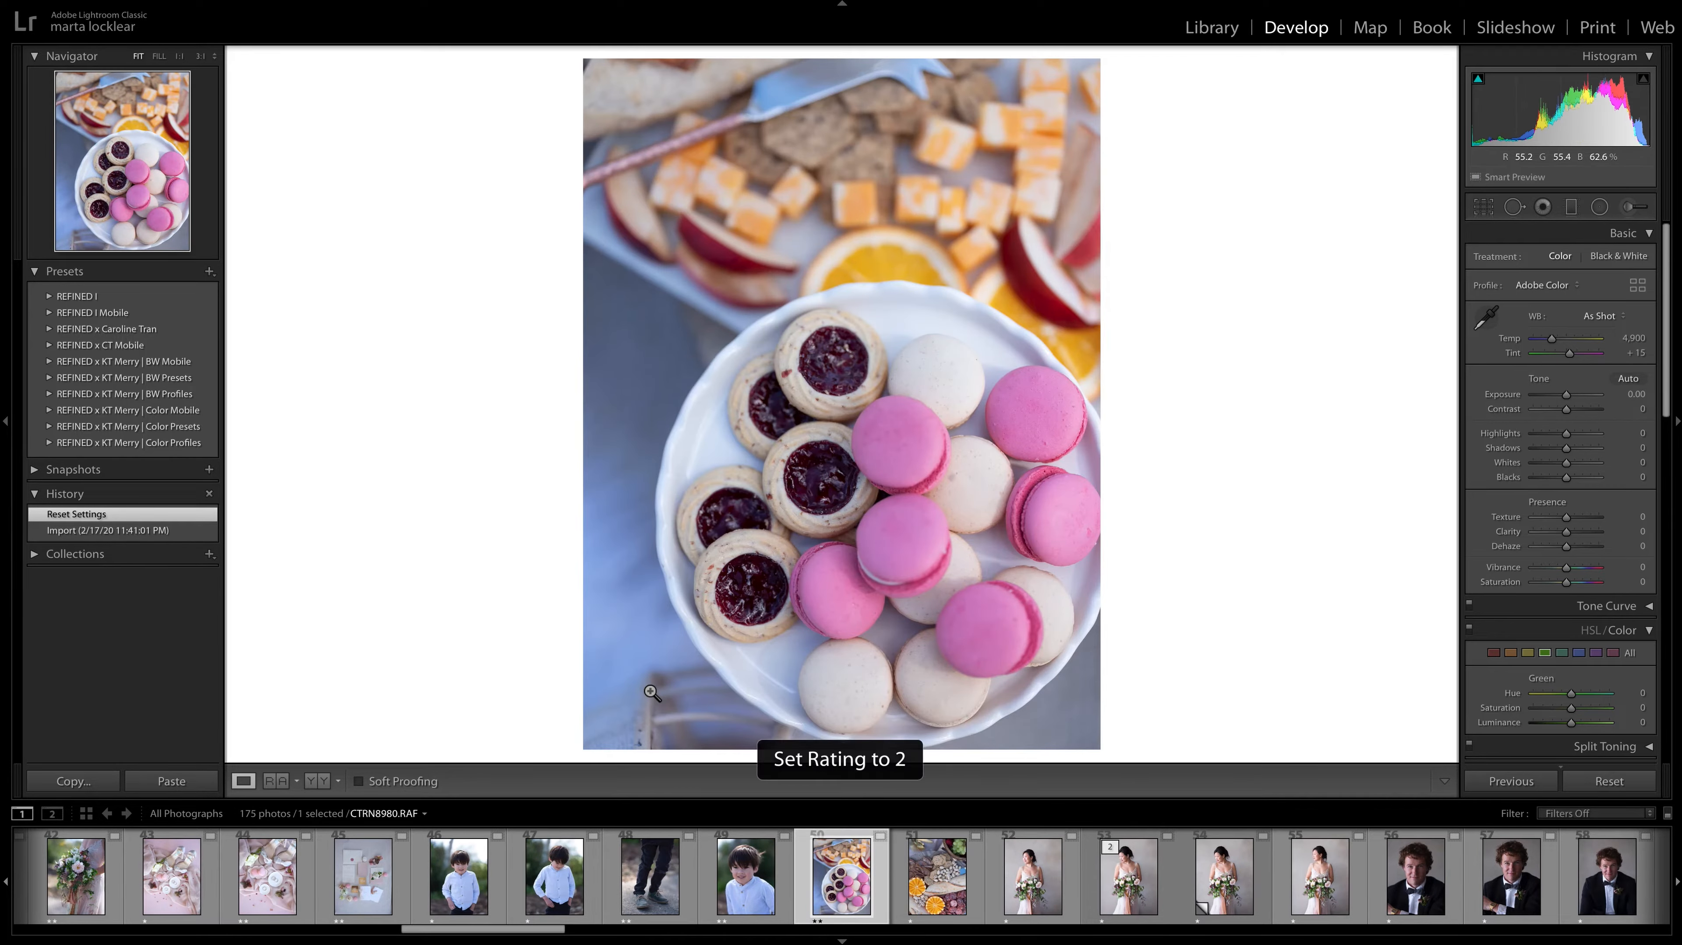
{"action": "key", "text": "Right"}
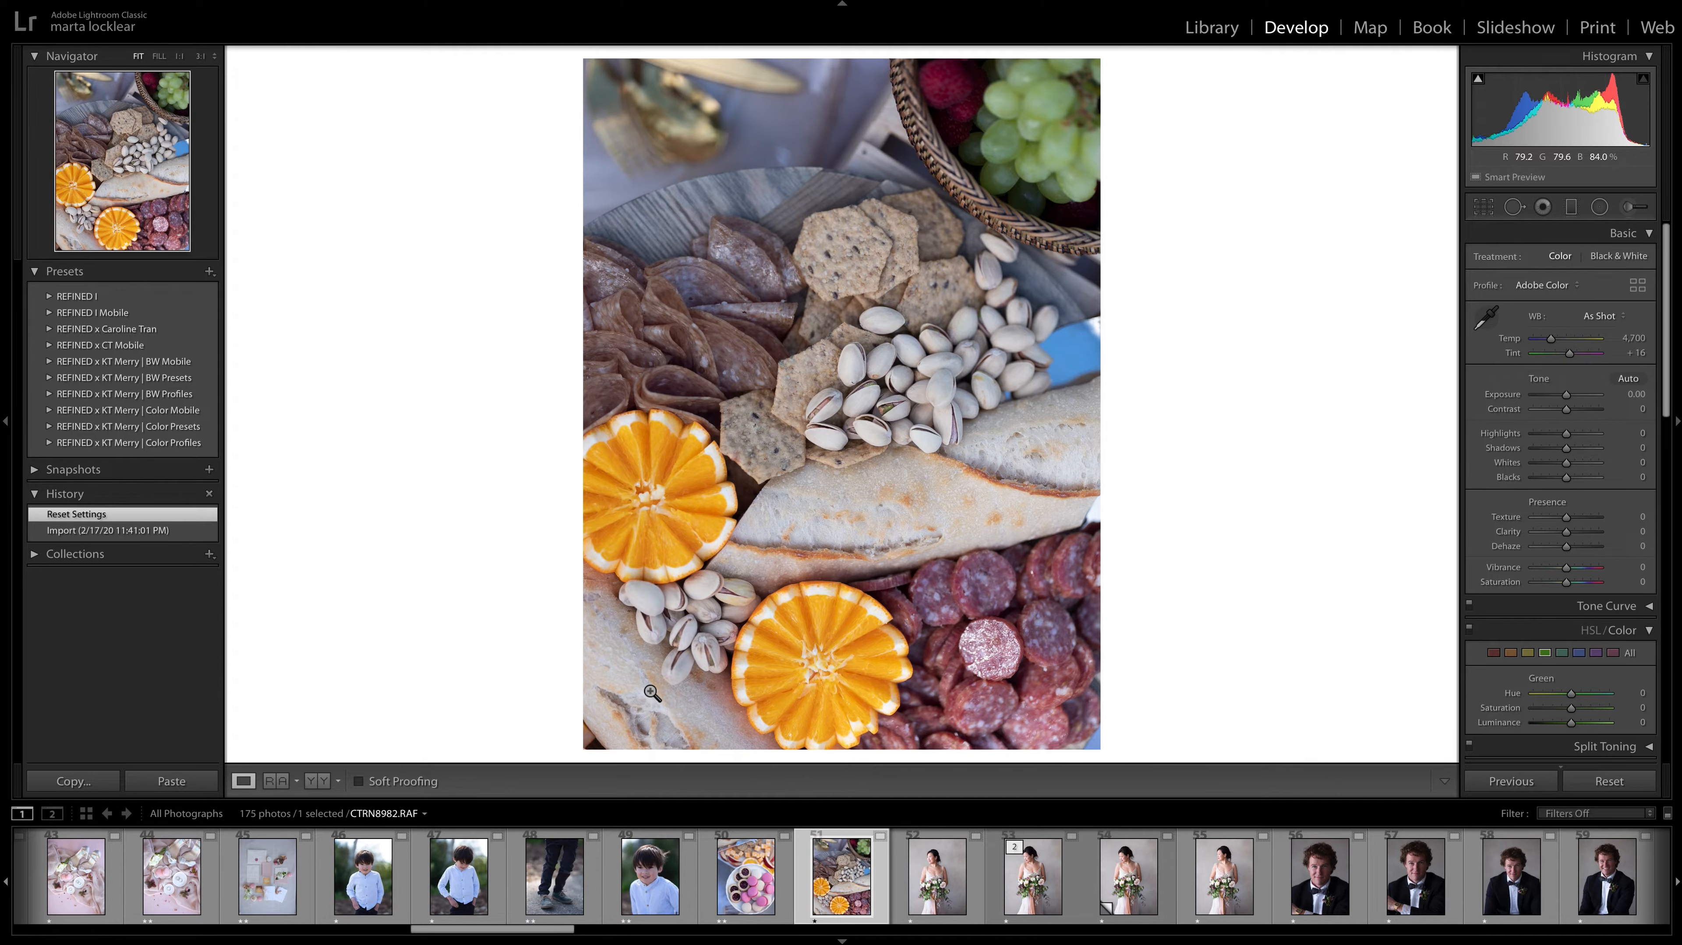
{"action": "key", "text": "2"}
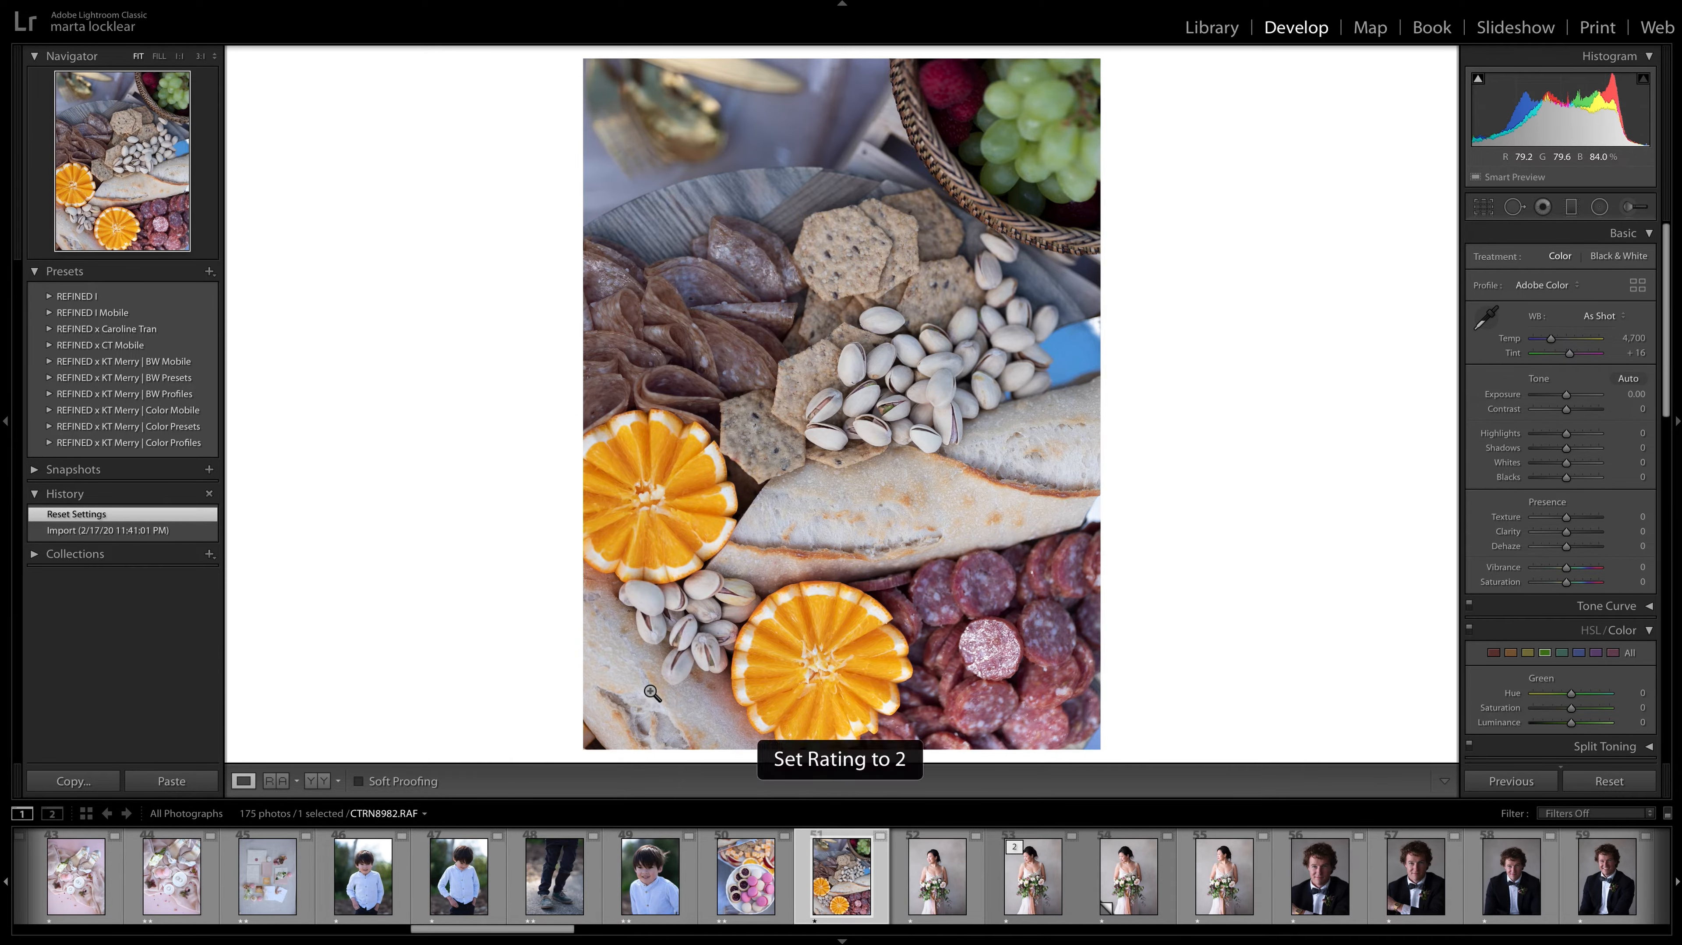
{"action": "key", "text": "Right"}
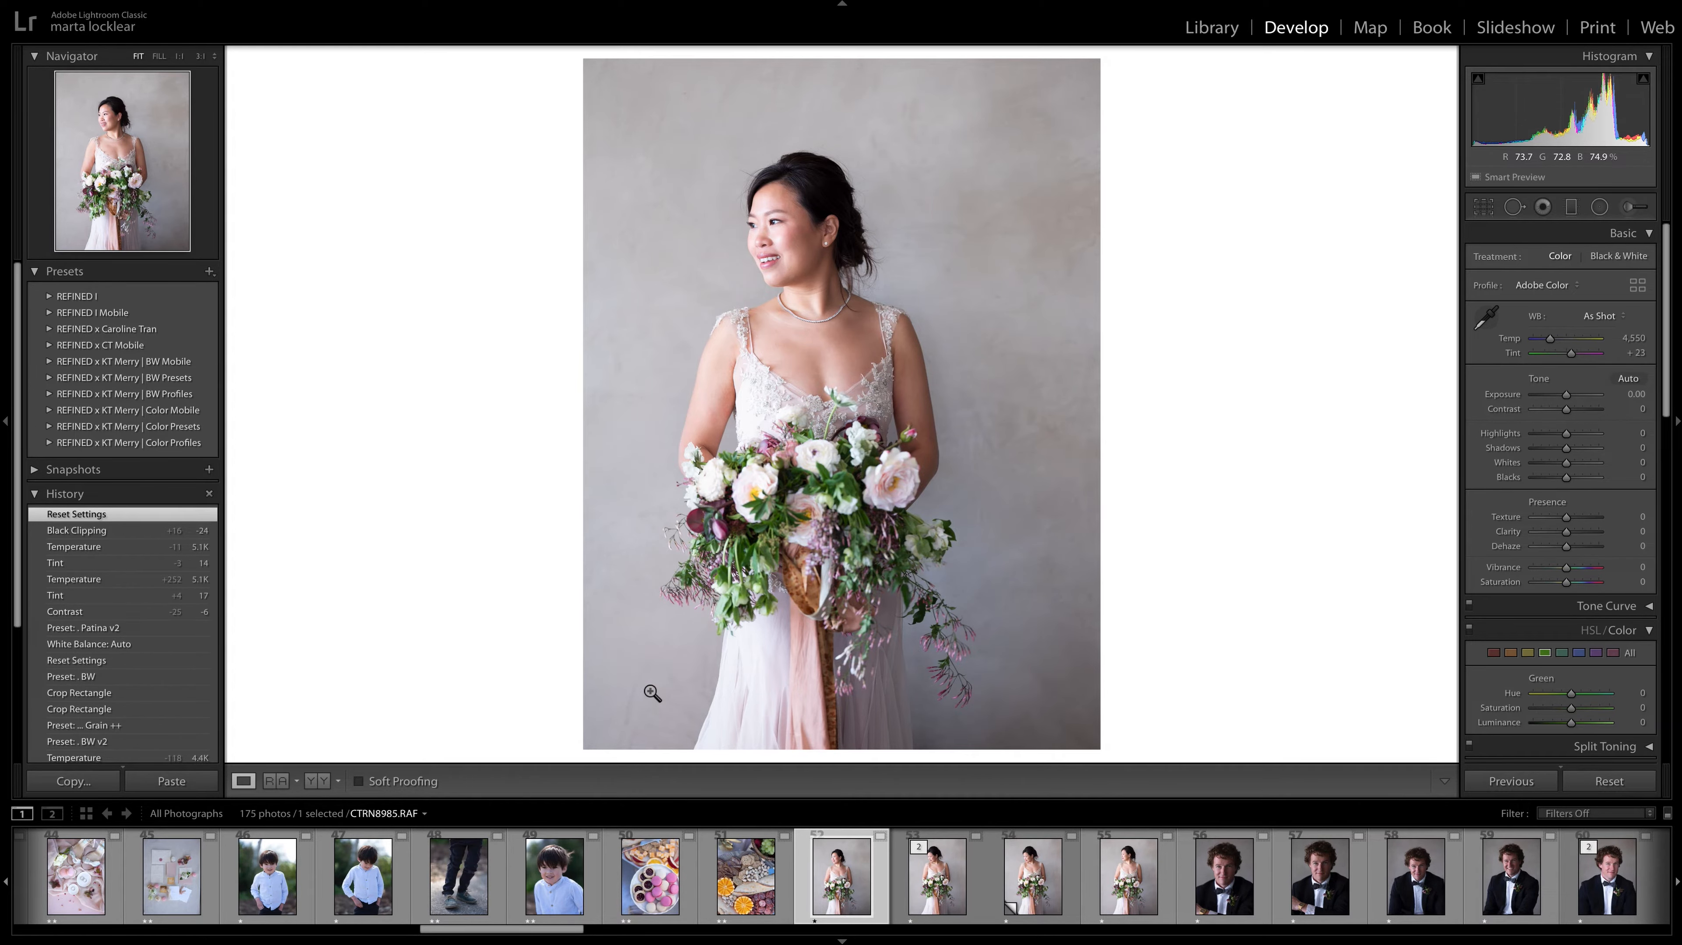
Compare the bride portraits CTRN8985.RAF, CTRN8988.RAF and CTRN8990.RAF, and give the smiling portrait CTRN8985.RAF a two-star rating.
{"action": "key", "text": "Right"}
{"action": "key", "text": "Right"}
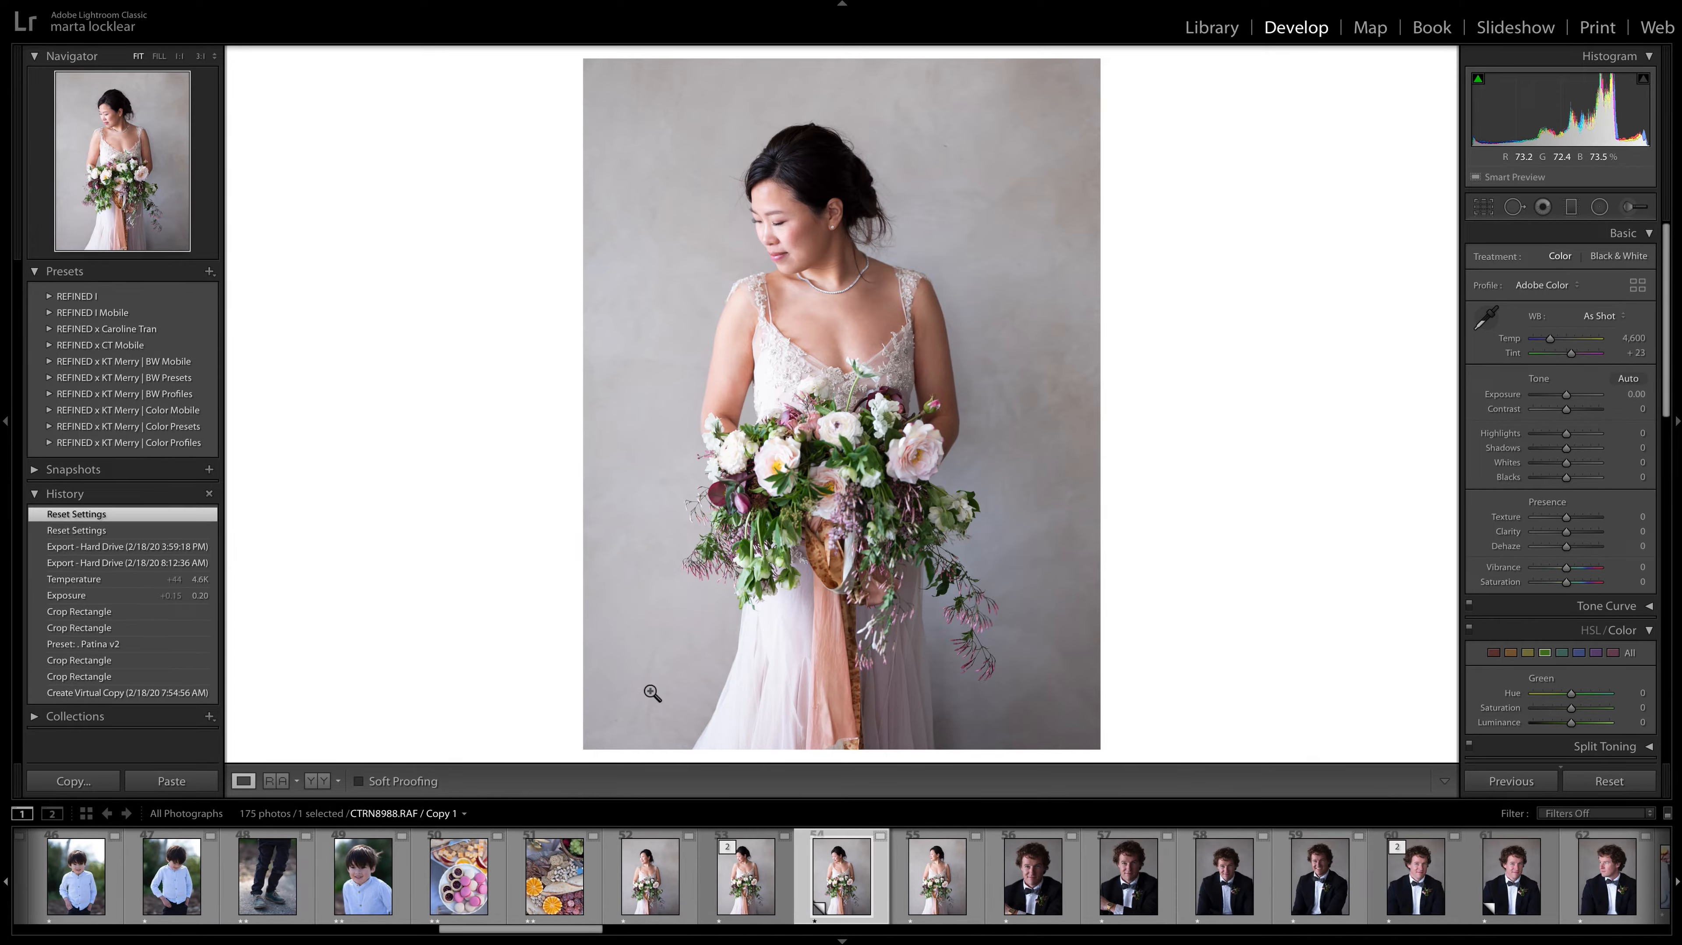
{"action": "key", "text": "Right"}
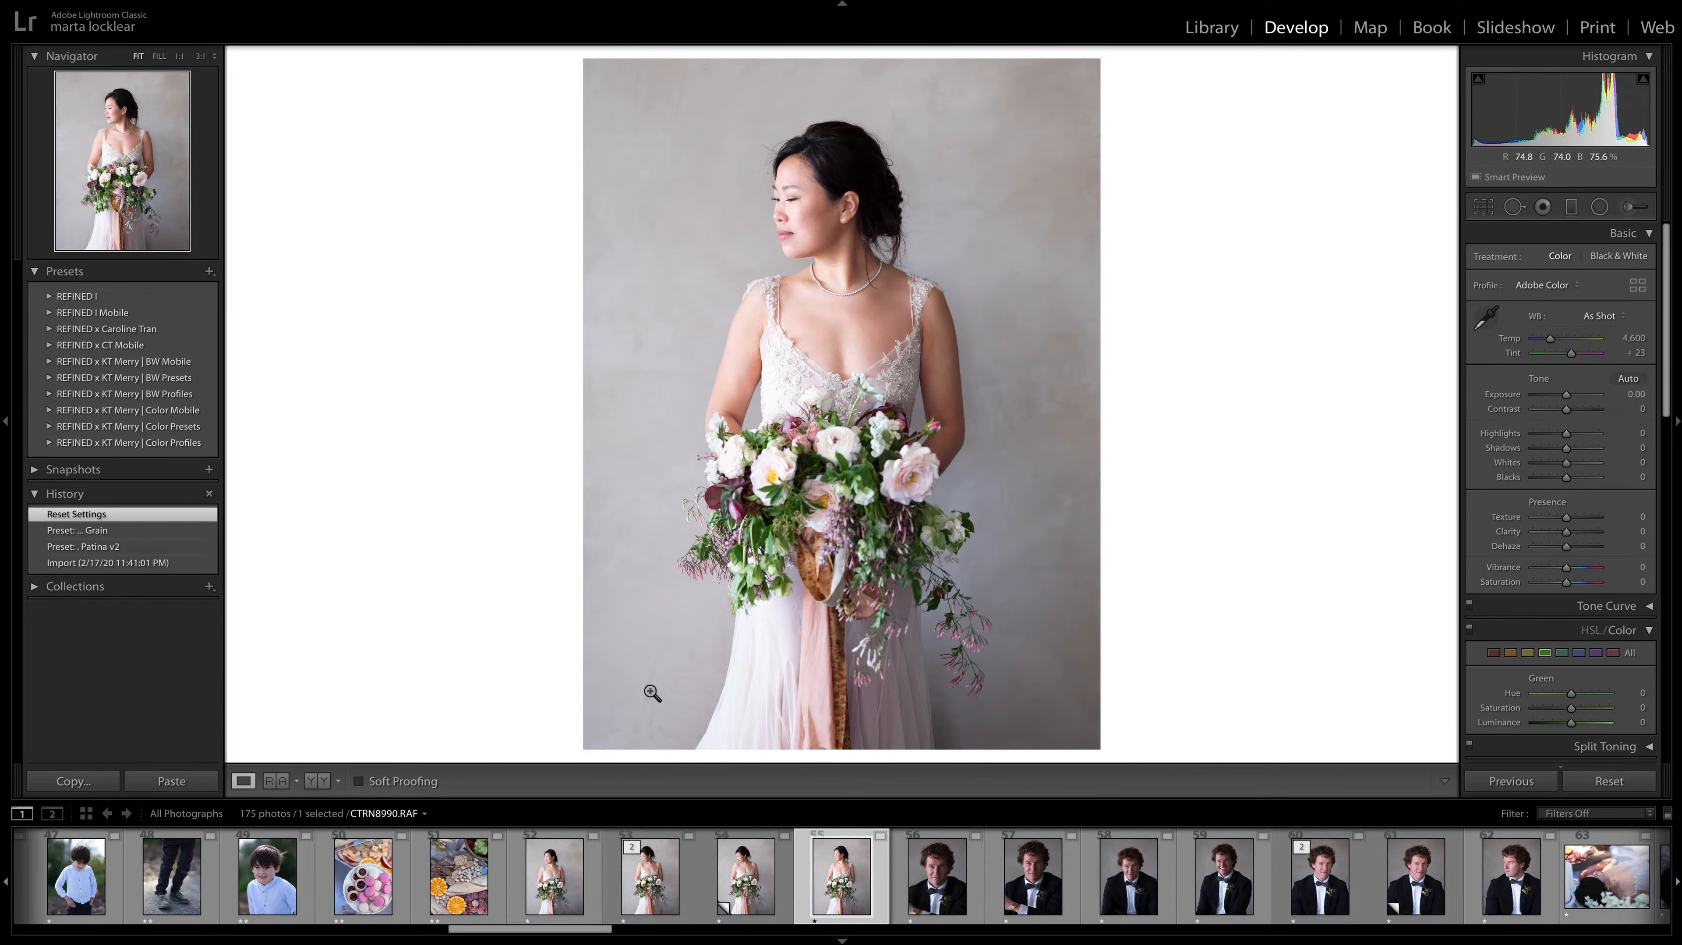
{"action": "key", "text": "Left"}
{"action": "key", "text": "Left"}
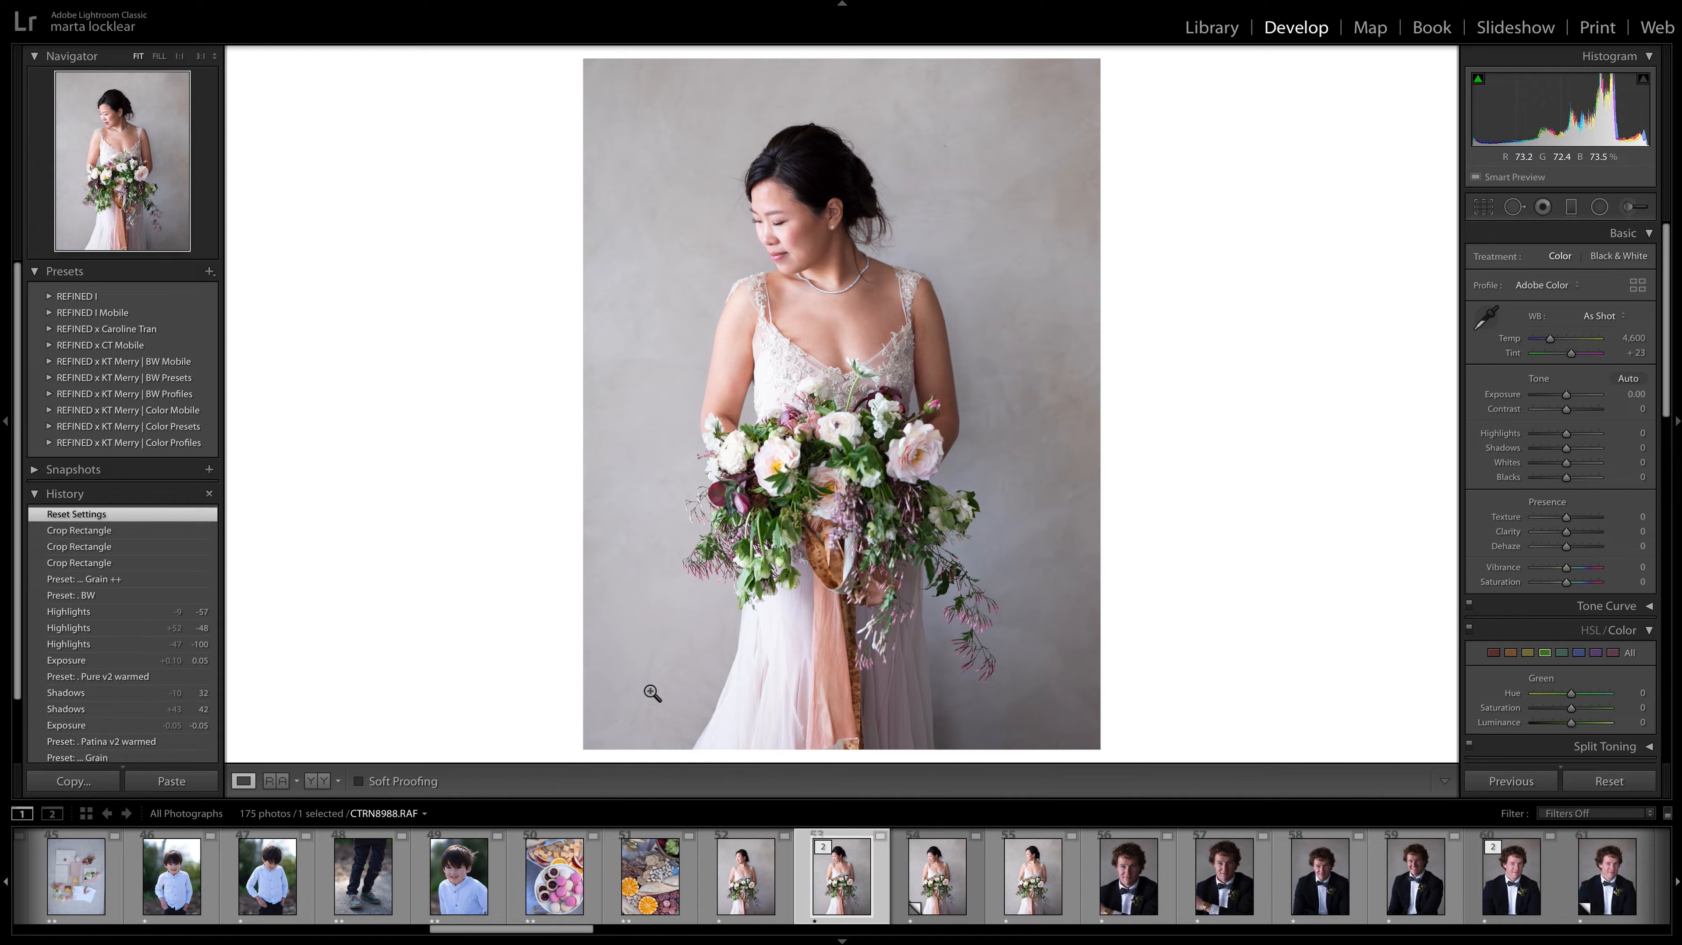
{"action": "key", "text": "Left"}
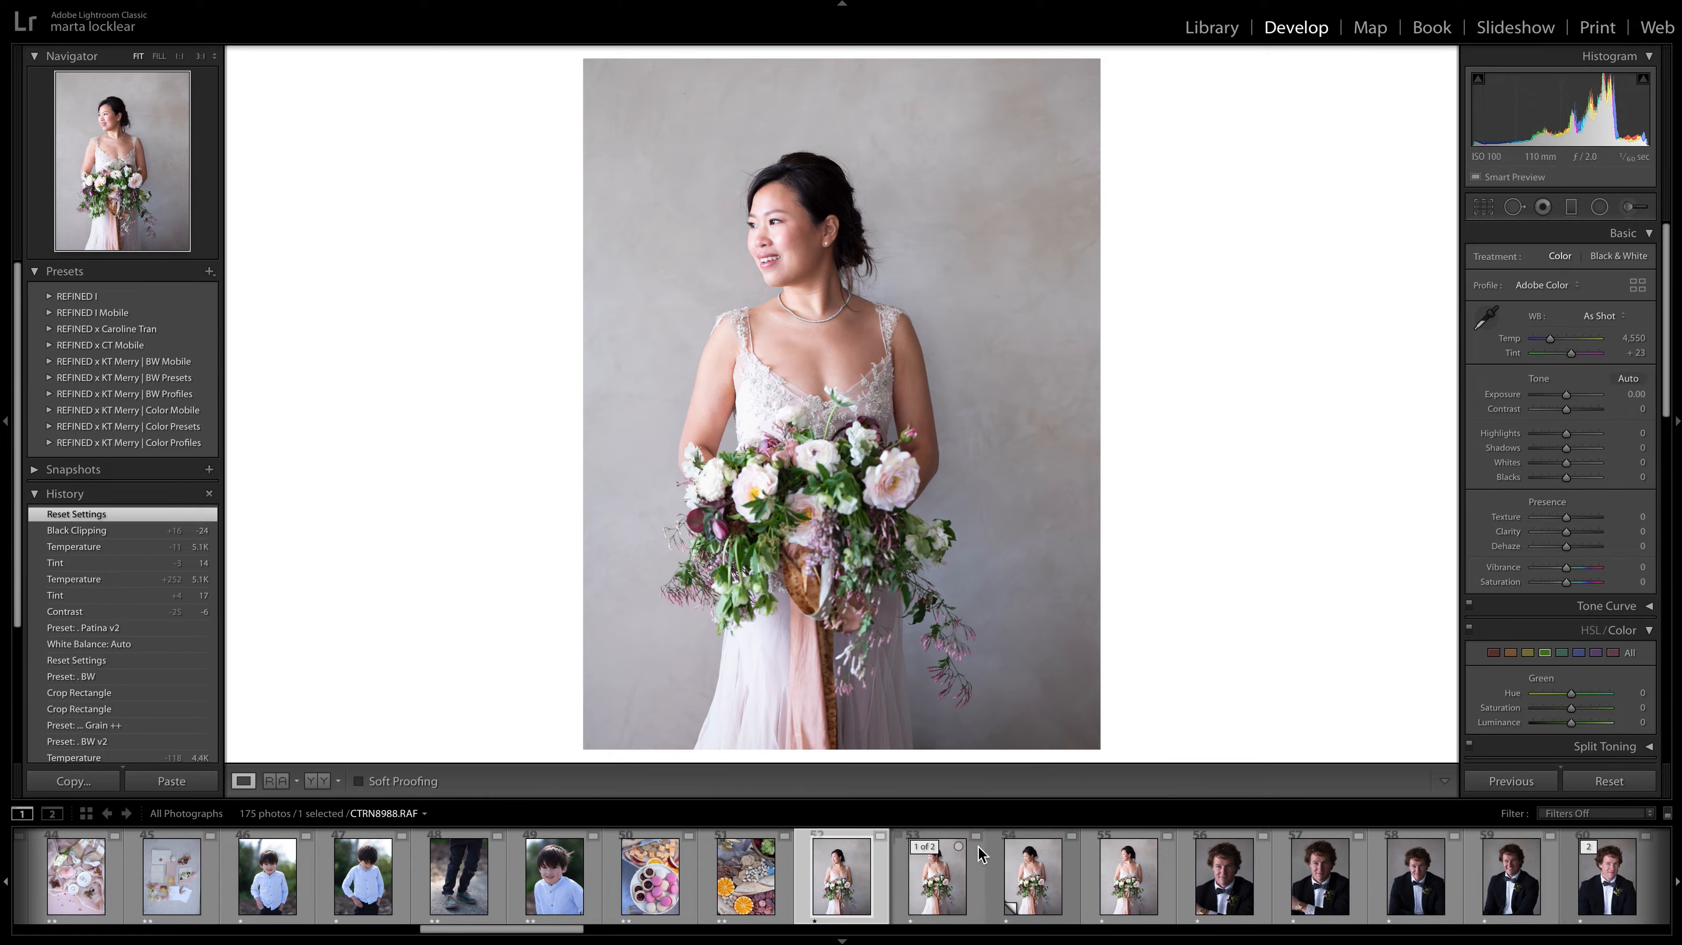
{"action": "left_click", "coordinate": [1144, 884]}
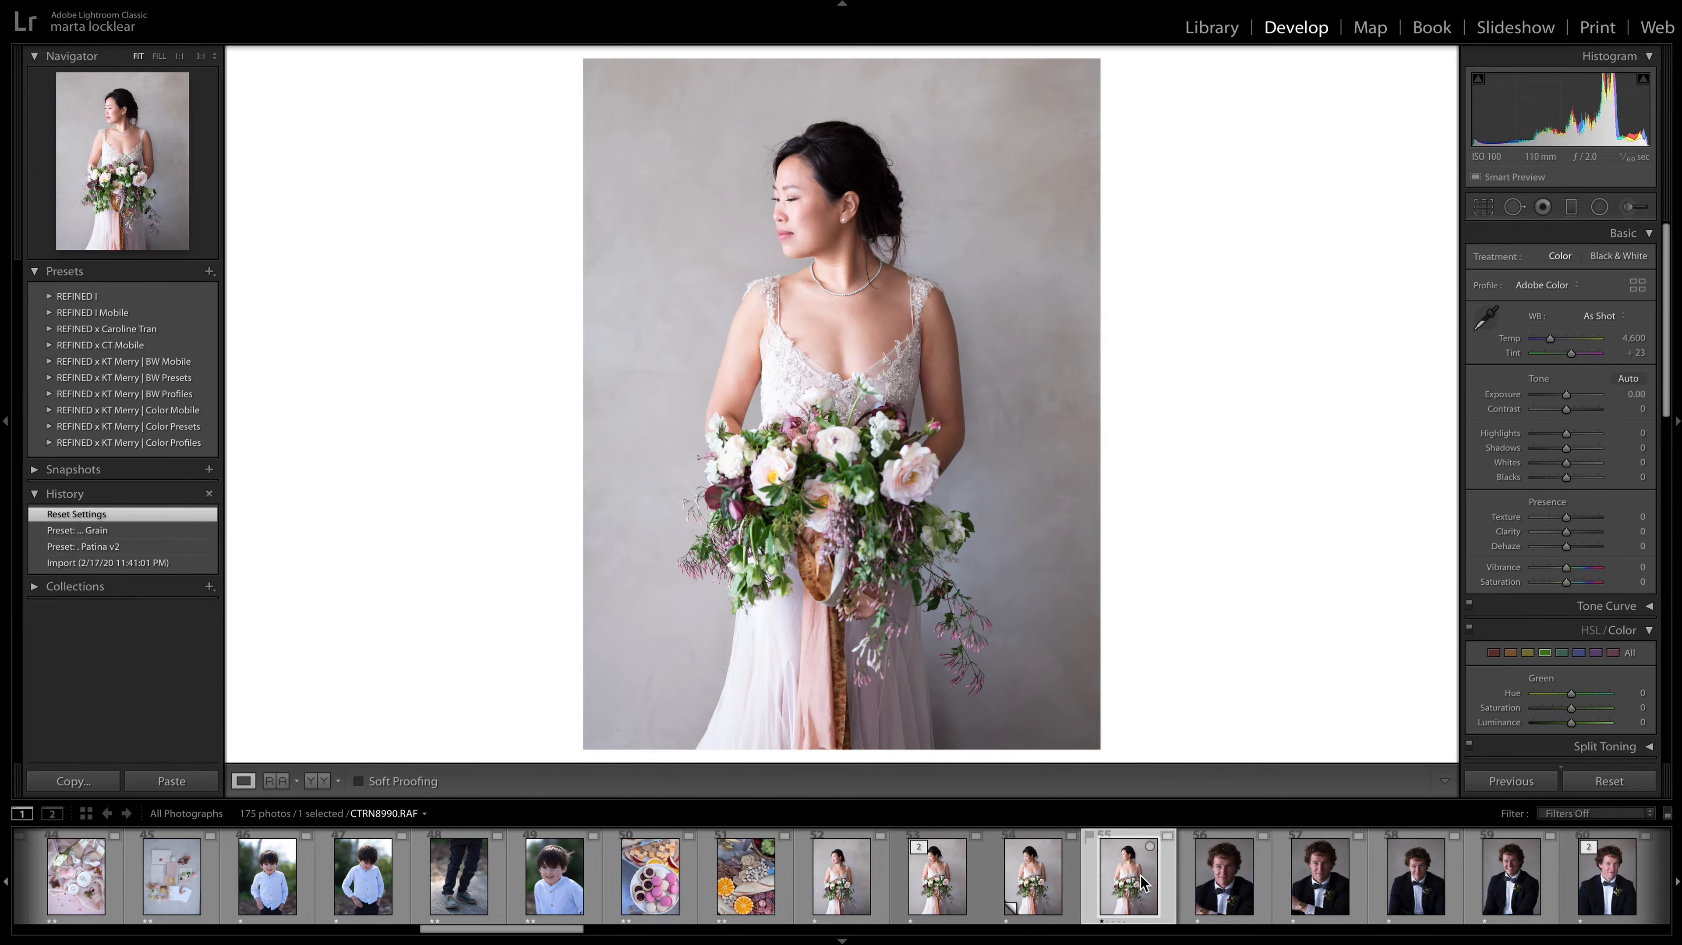
{"action": "left_click", "coordinate": [838, 890]}
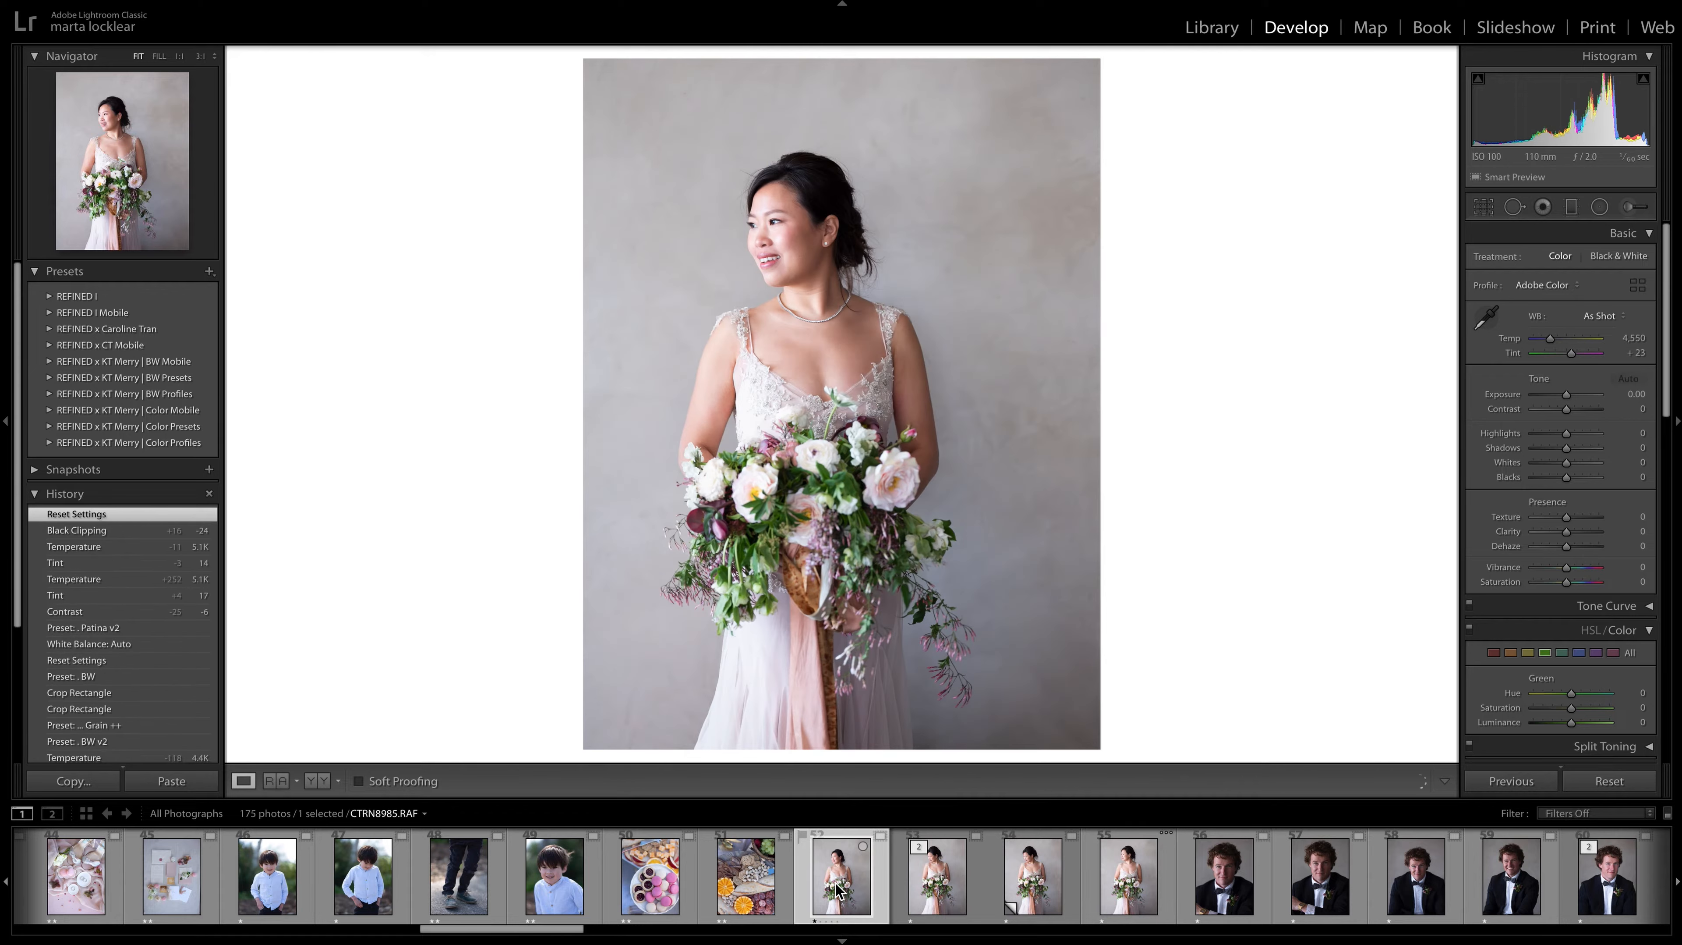
{"action": "key", "text": "2"}
Compare the bride portrait CTRN8988.RAF with its virtual copy, give the original a two-star rating, and move on to CTRN8990.RAF.
{"action": "left_click", "coordinate": [929, 890]}
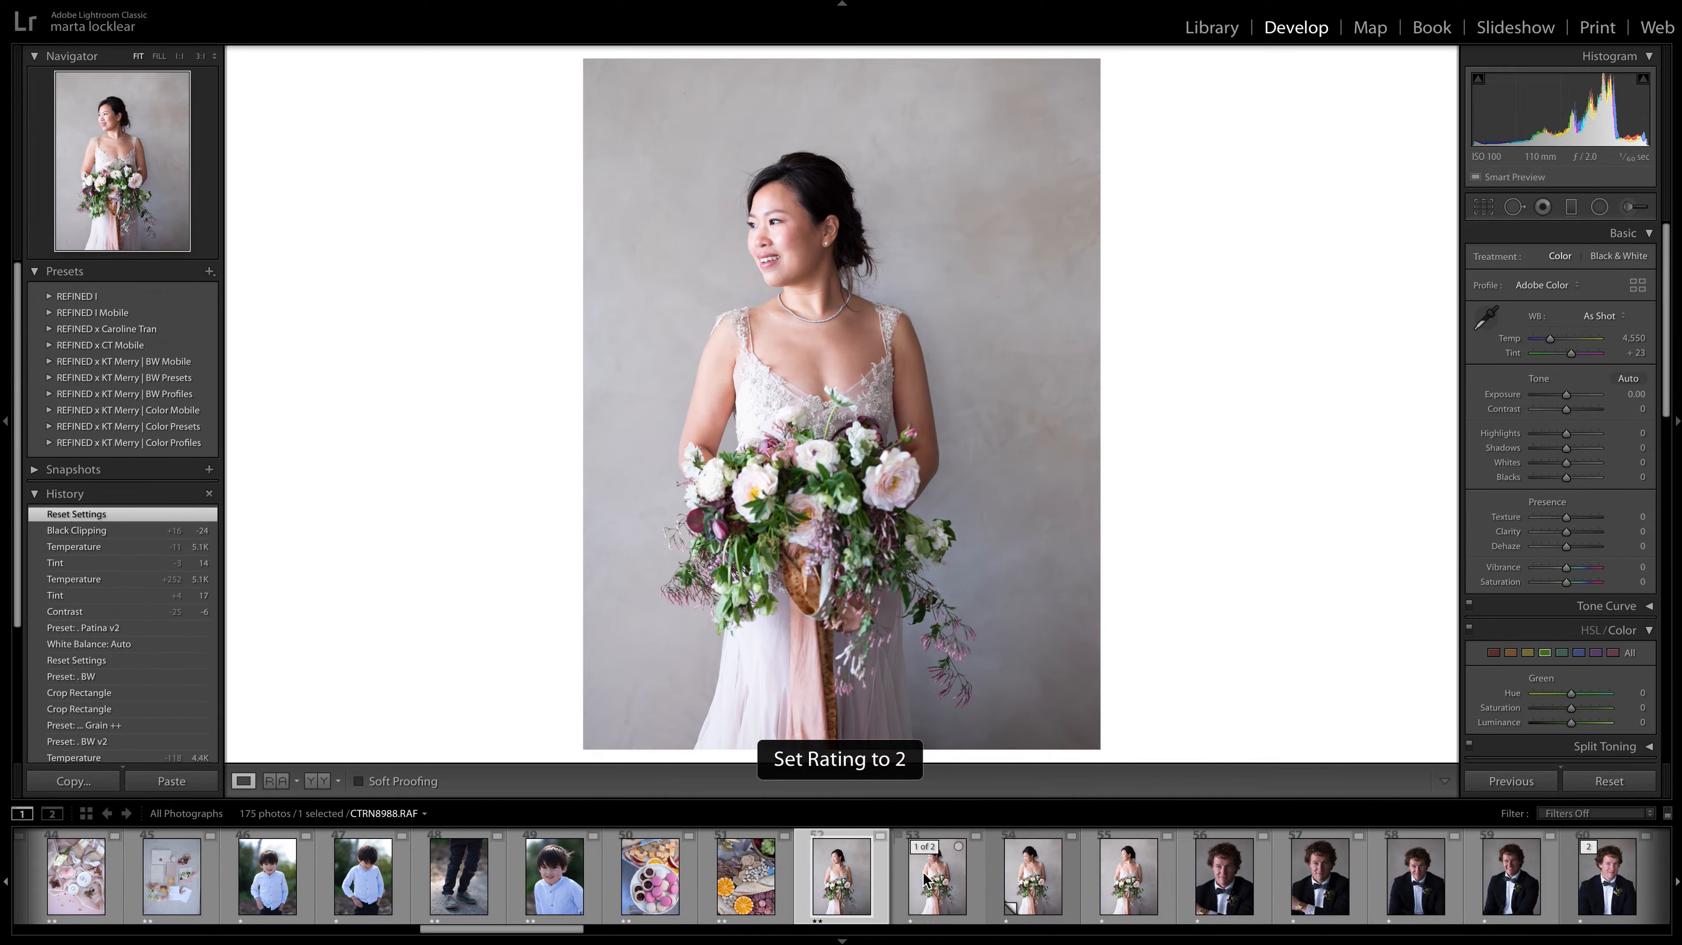
{"action": "key", "text": "Right"}
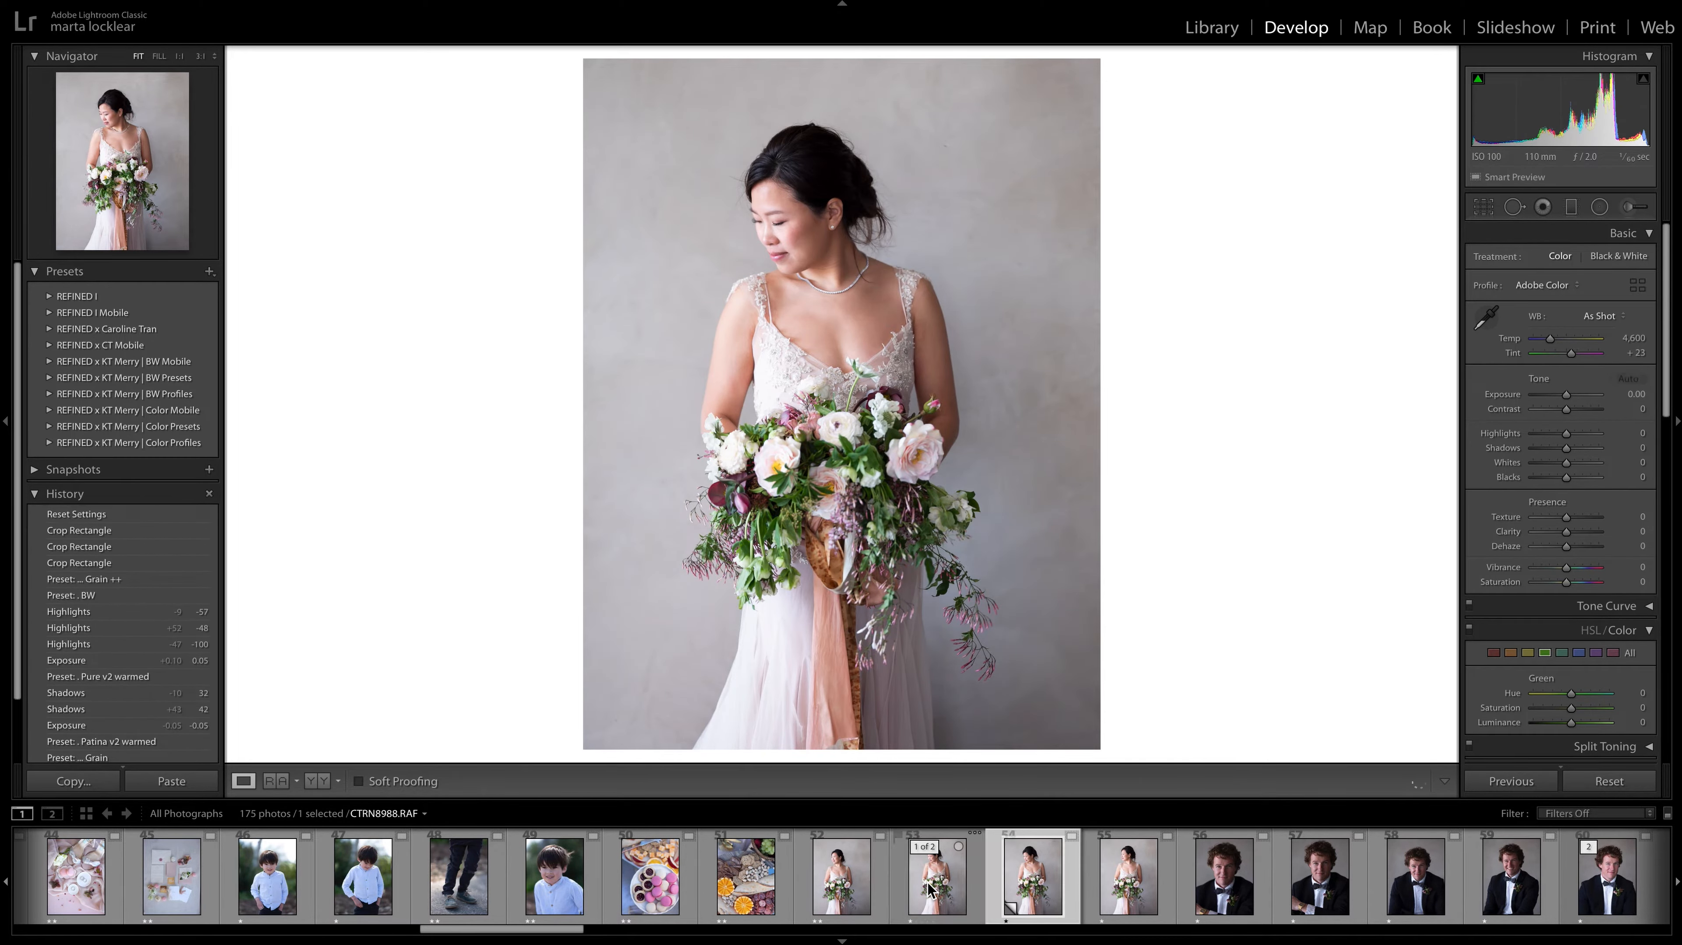
{"action": "key", "text": "Left"}
{"action": "key", "text": "Right"}
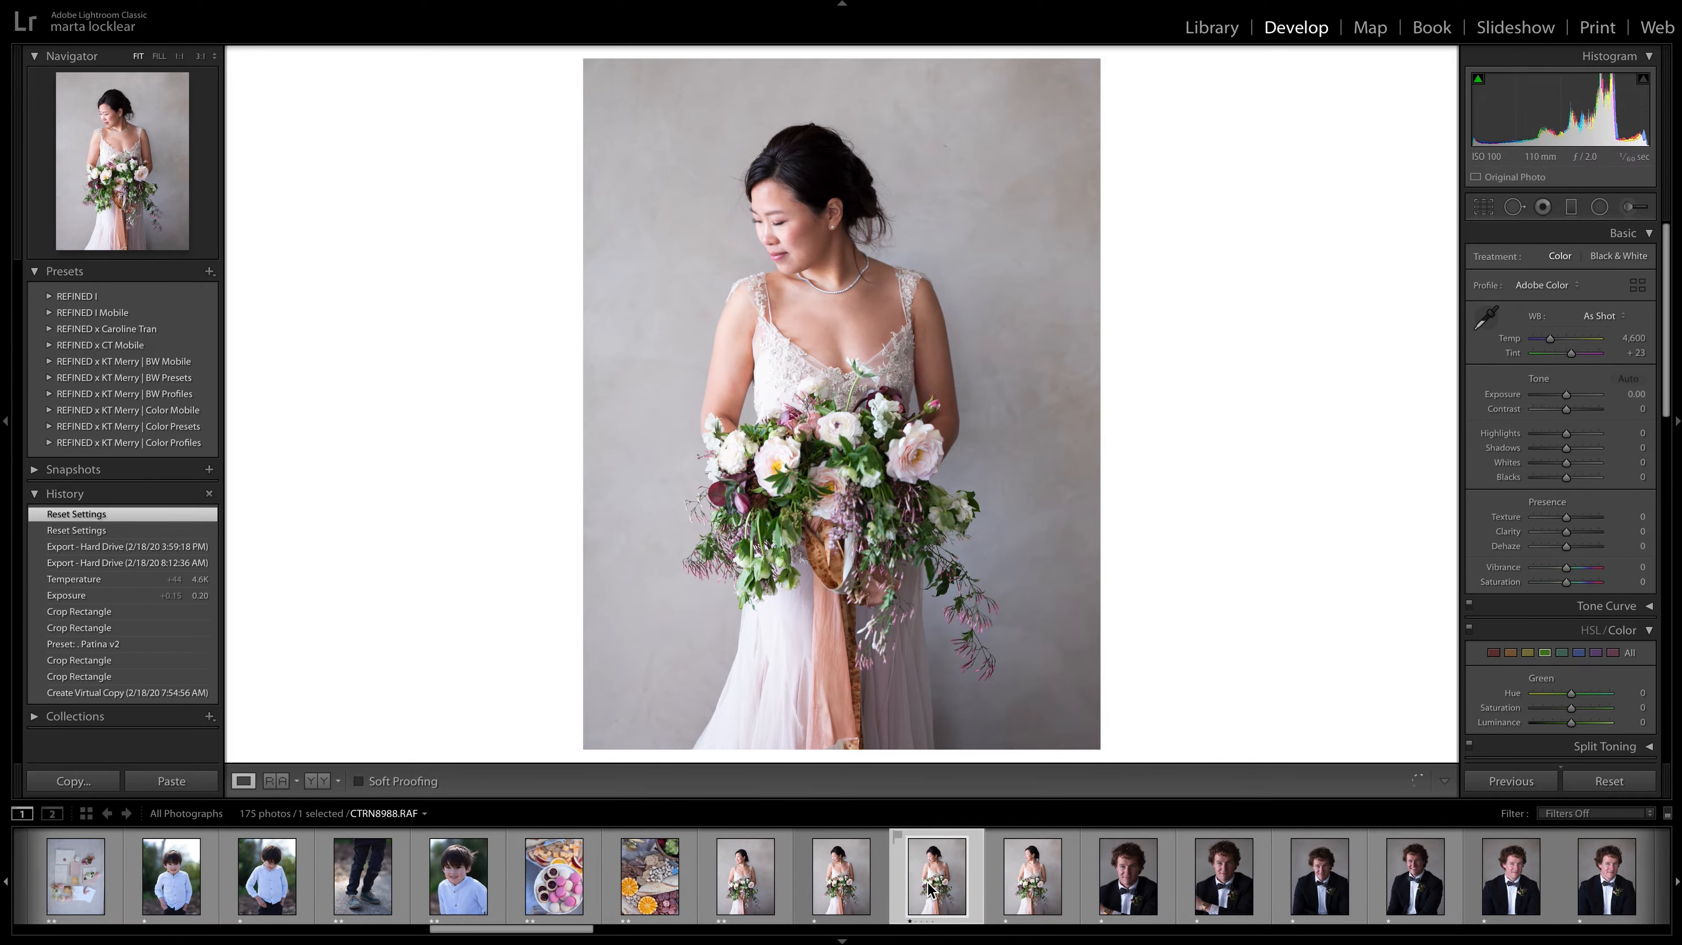
{"action": "key", "text": "Left"}
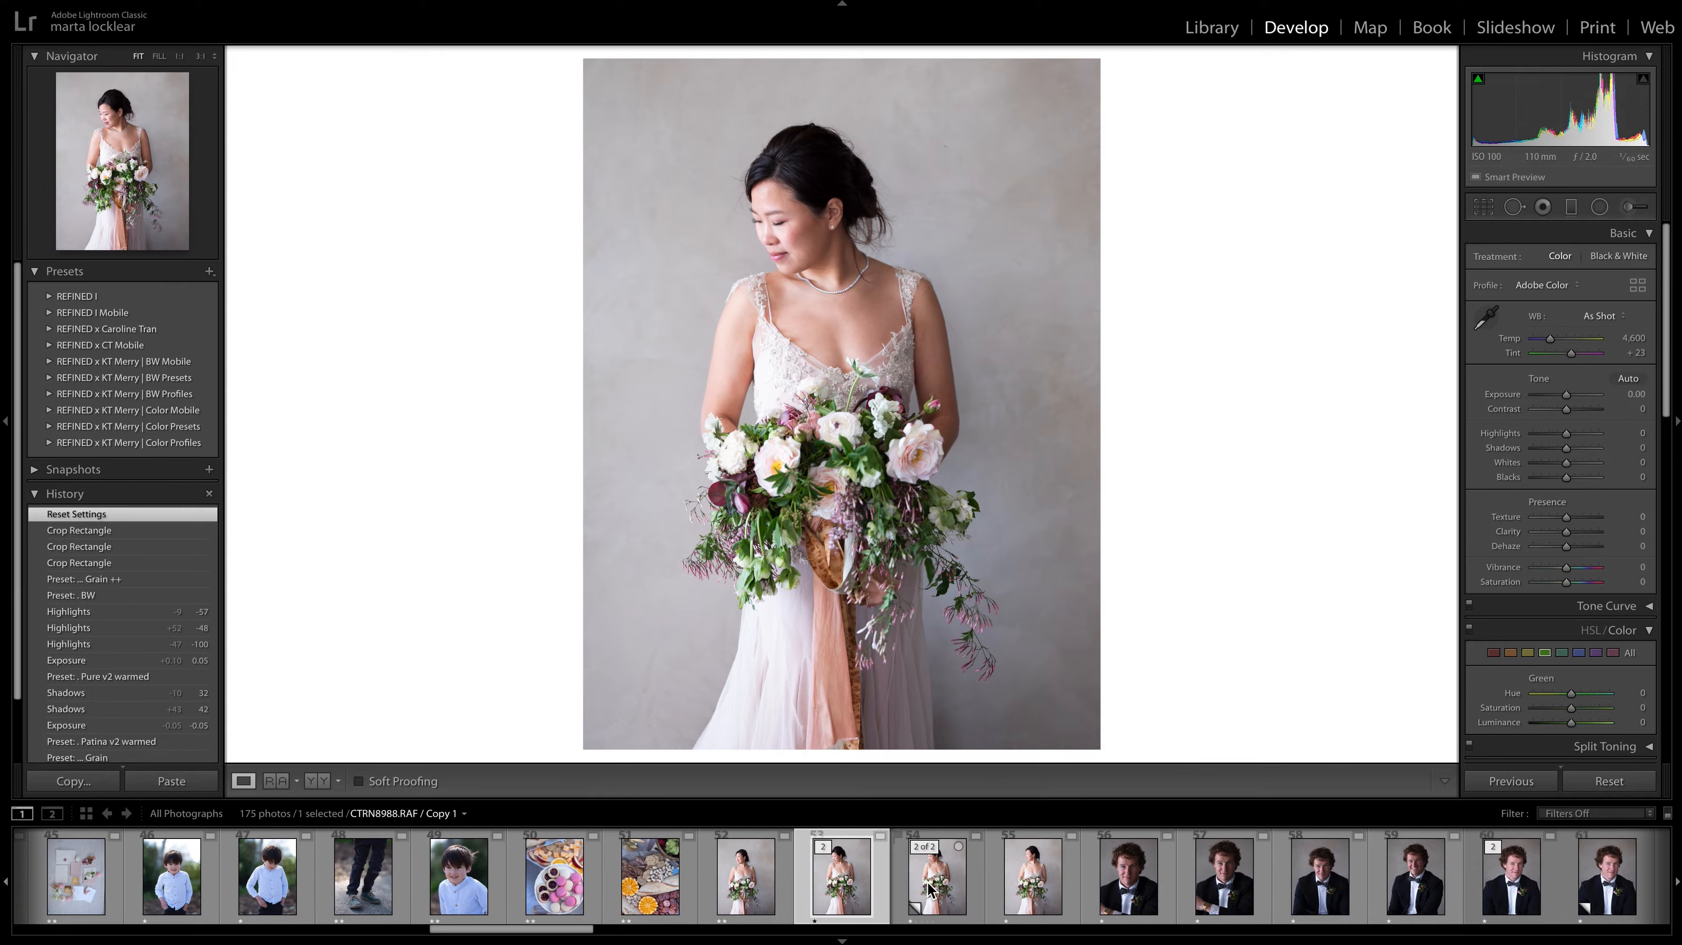
{"action": "key", "text": "2"}
{"action": "key", "text": "Right"}
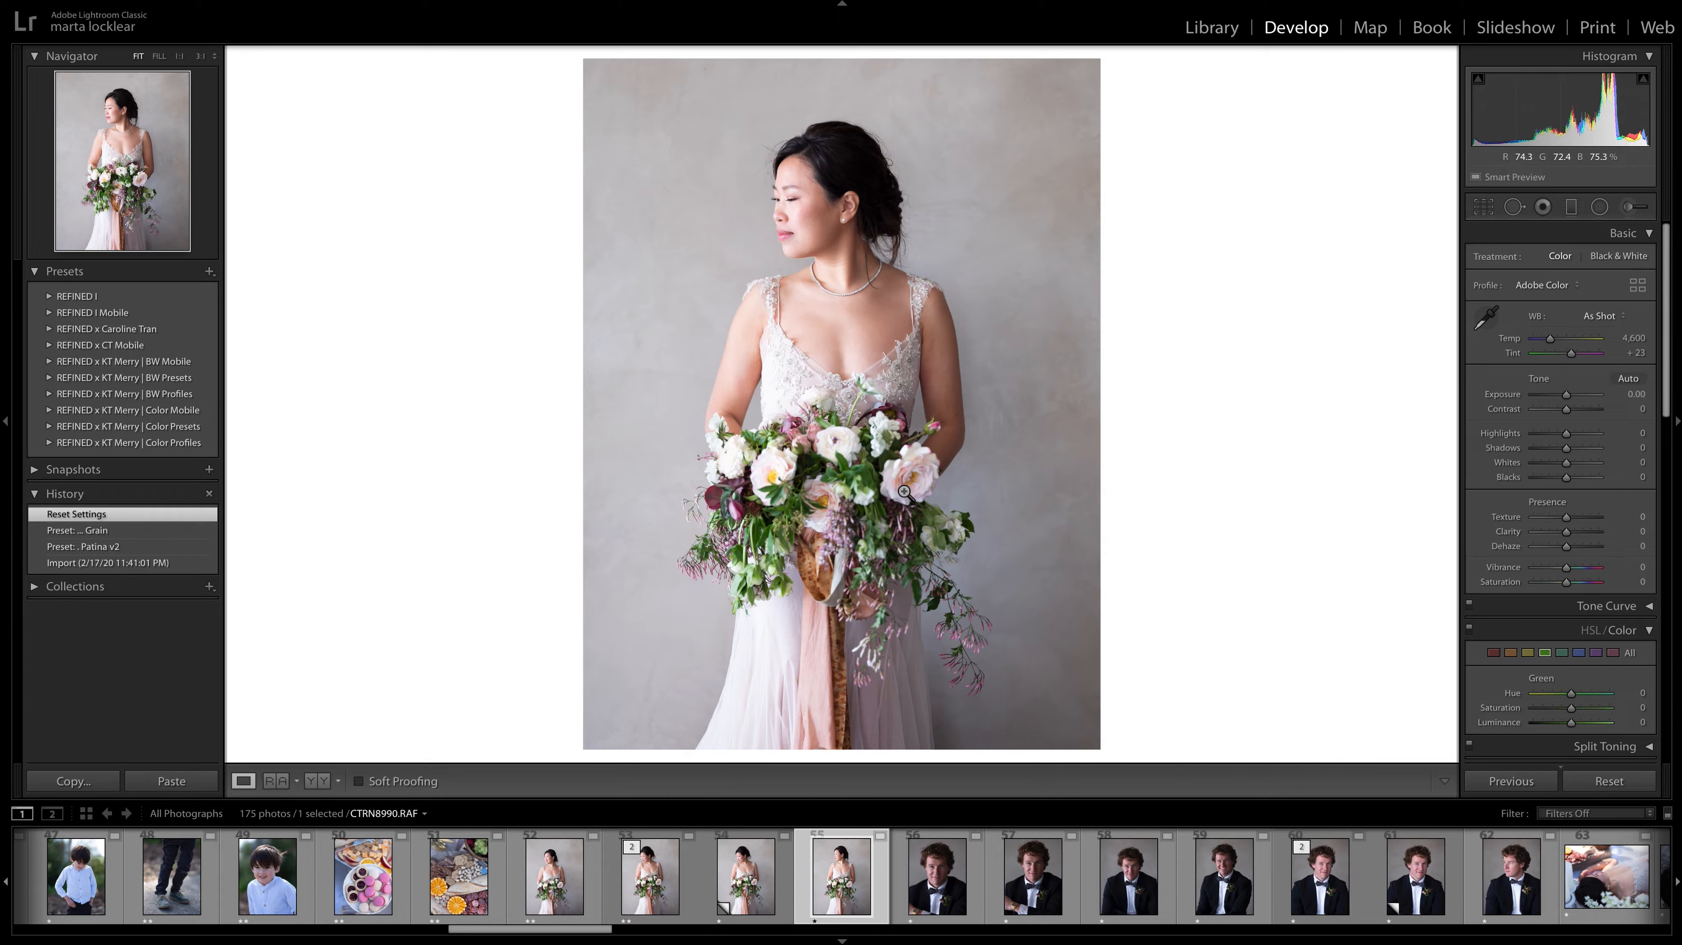
Give the groom portrait CTRN8991.RAF a two-star rating and compare it with CTRN8992.RAF.
{"action": "left_click", "coordinate": [939, 876]}
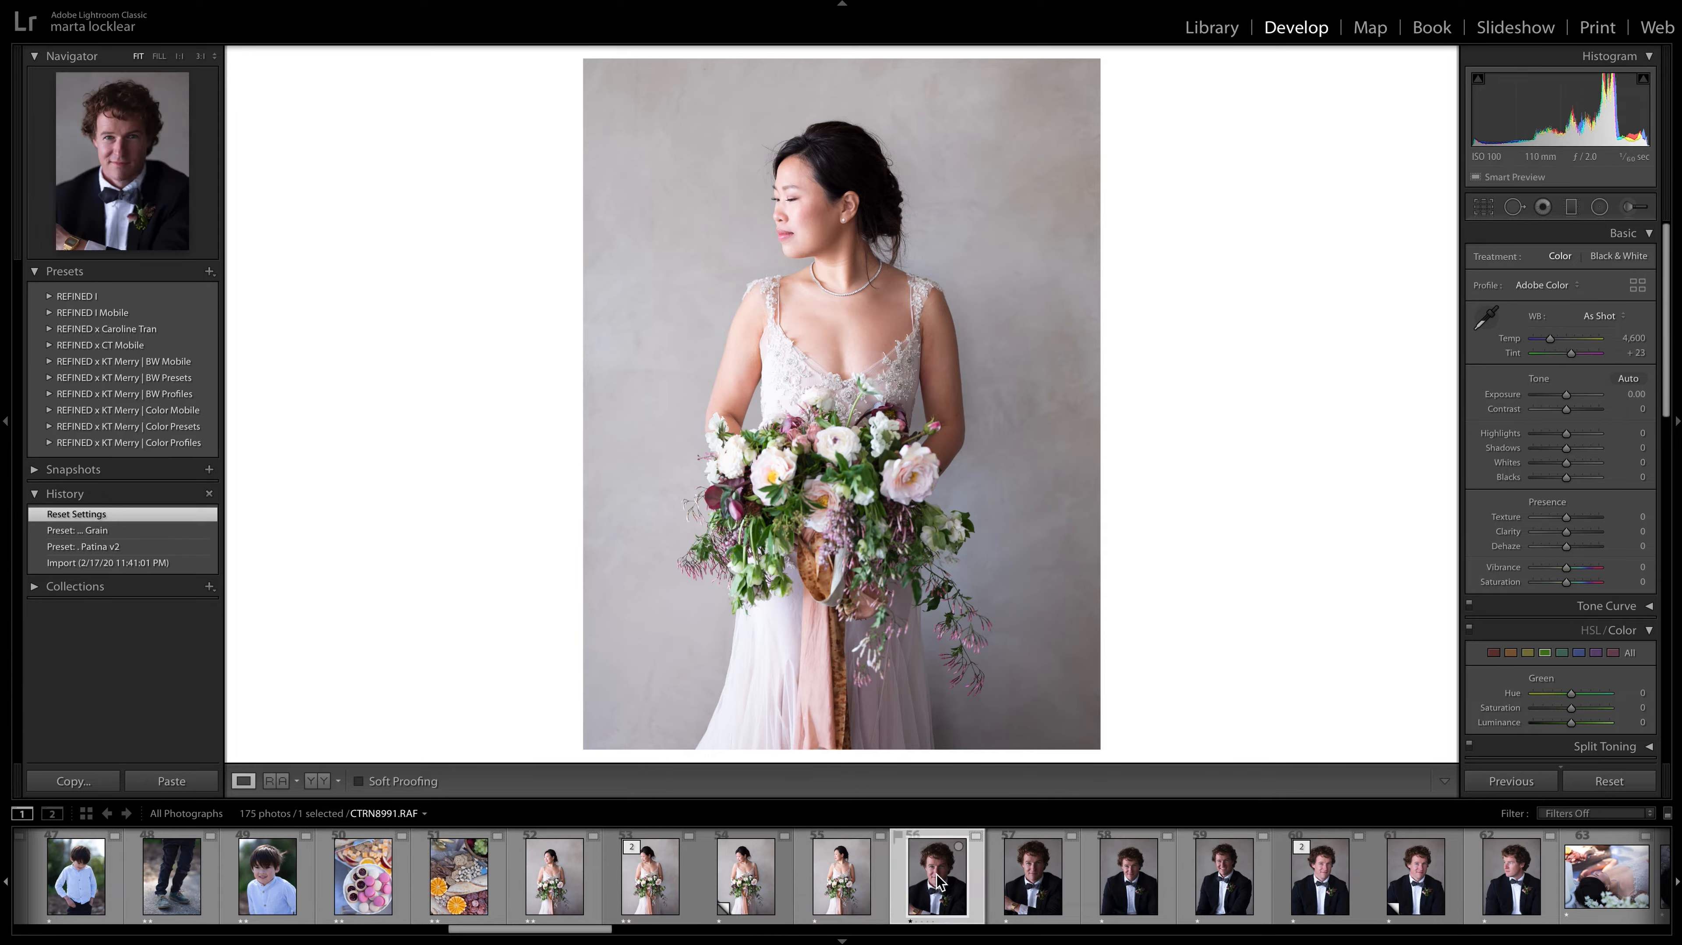
{"action": "scroll", "coordinate": [939, 876], "scroll_direction": "right", "scroll_amount": 5}
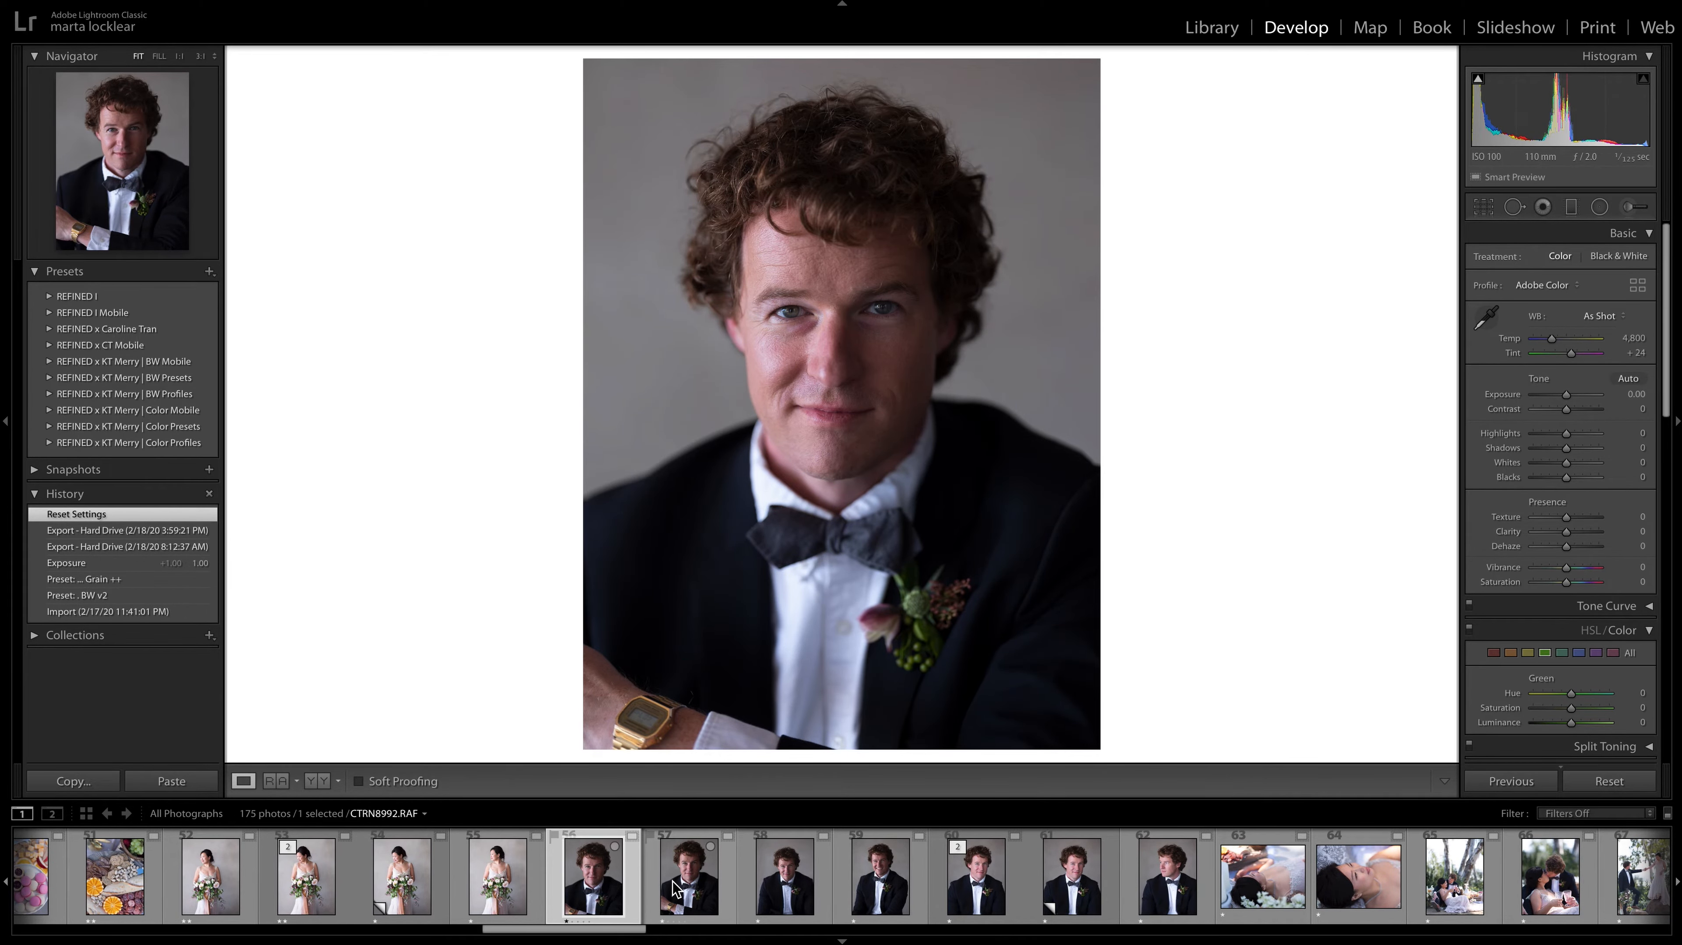
{"action": "key", "text": "2"}
{"action": "scroll", "coordinate": [674, 881], "scroll_direction": "left", "scroll_amount": 3}
{"action": "key", "text": "Right"}
{"action": "key", "text": "Left"}
{"action": "key", "text": "Right"}
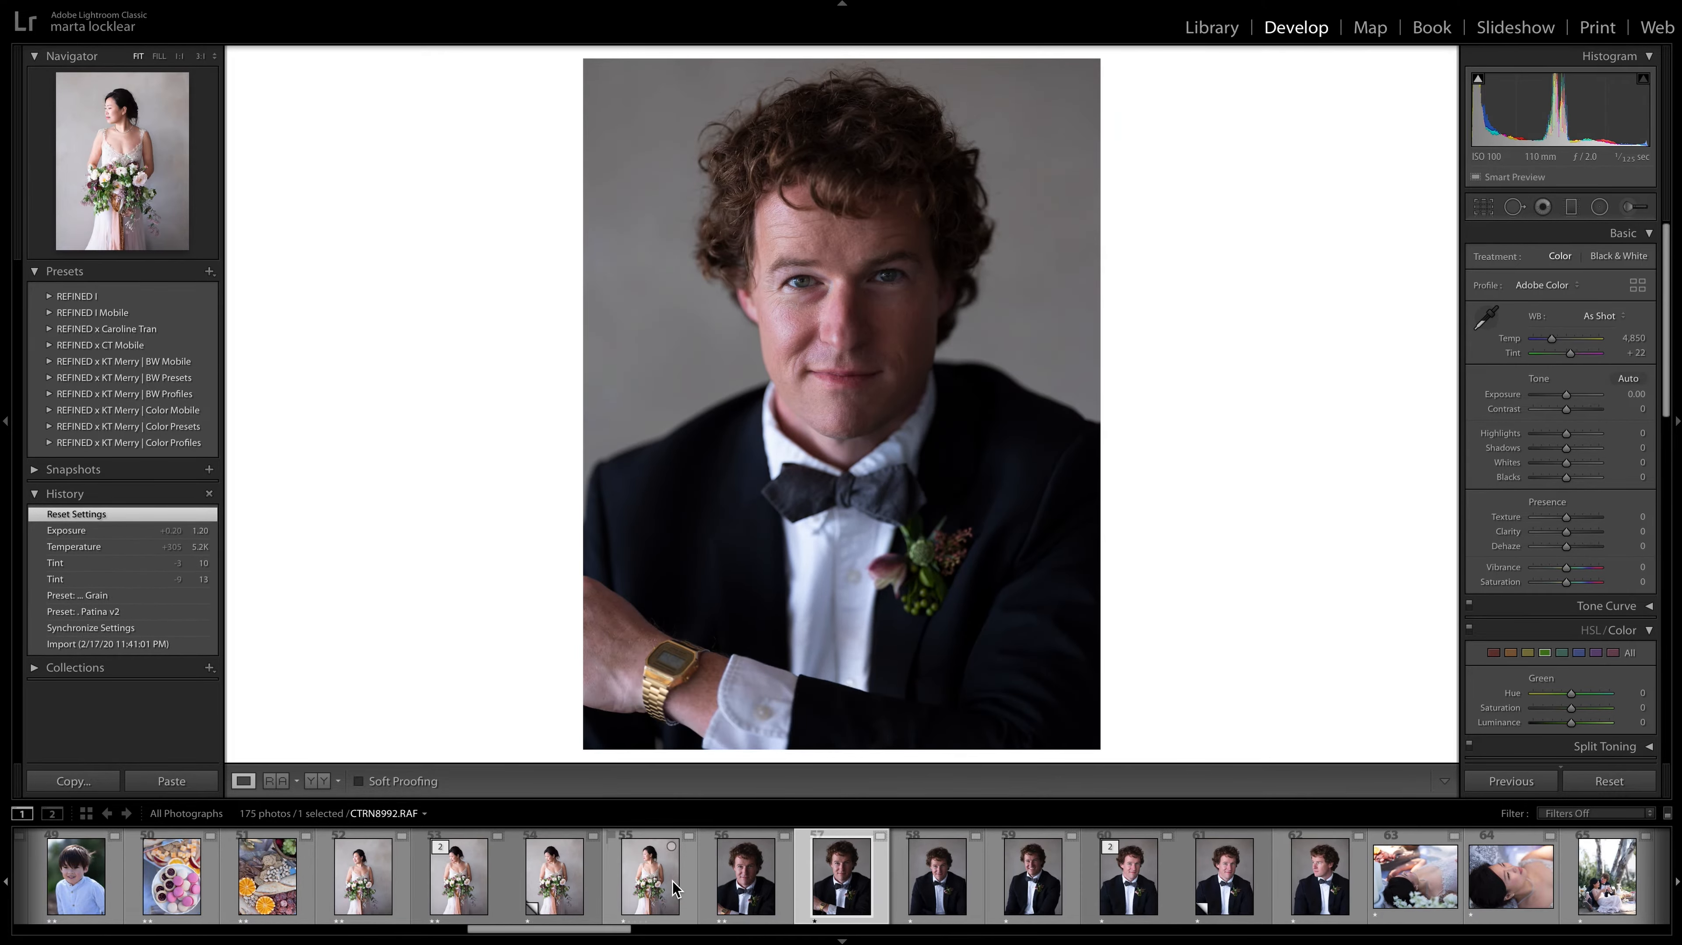
Compare the groom portraits CTRN8991.RAF and CTRN8992.RAF, rating CTRN8992.RAF two stars and lowering CTRN8991.RAF to one star.
{"action": "key", "text": "Left"}
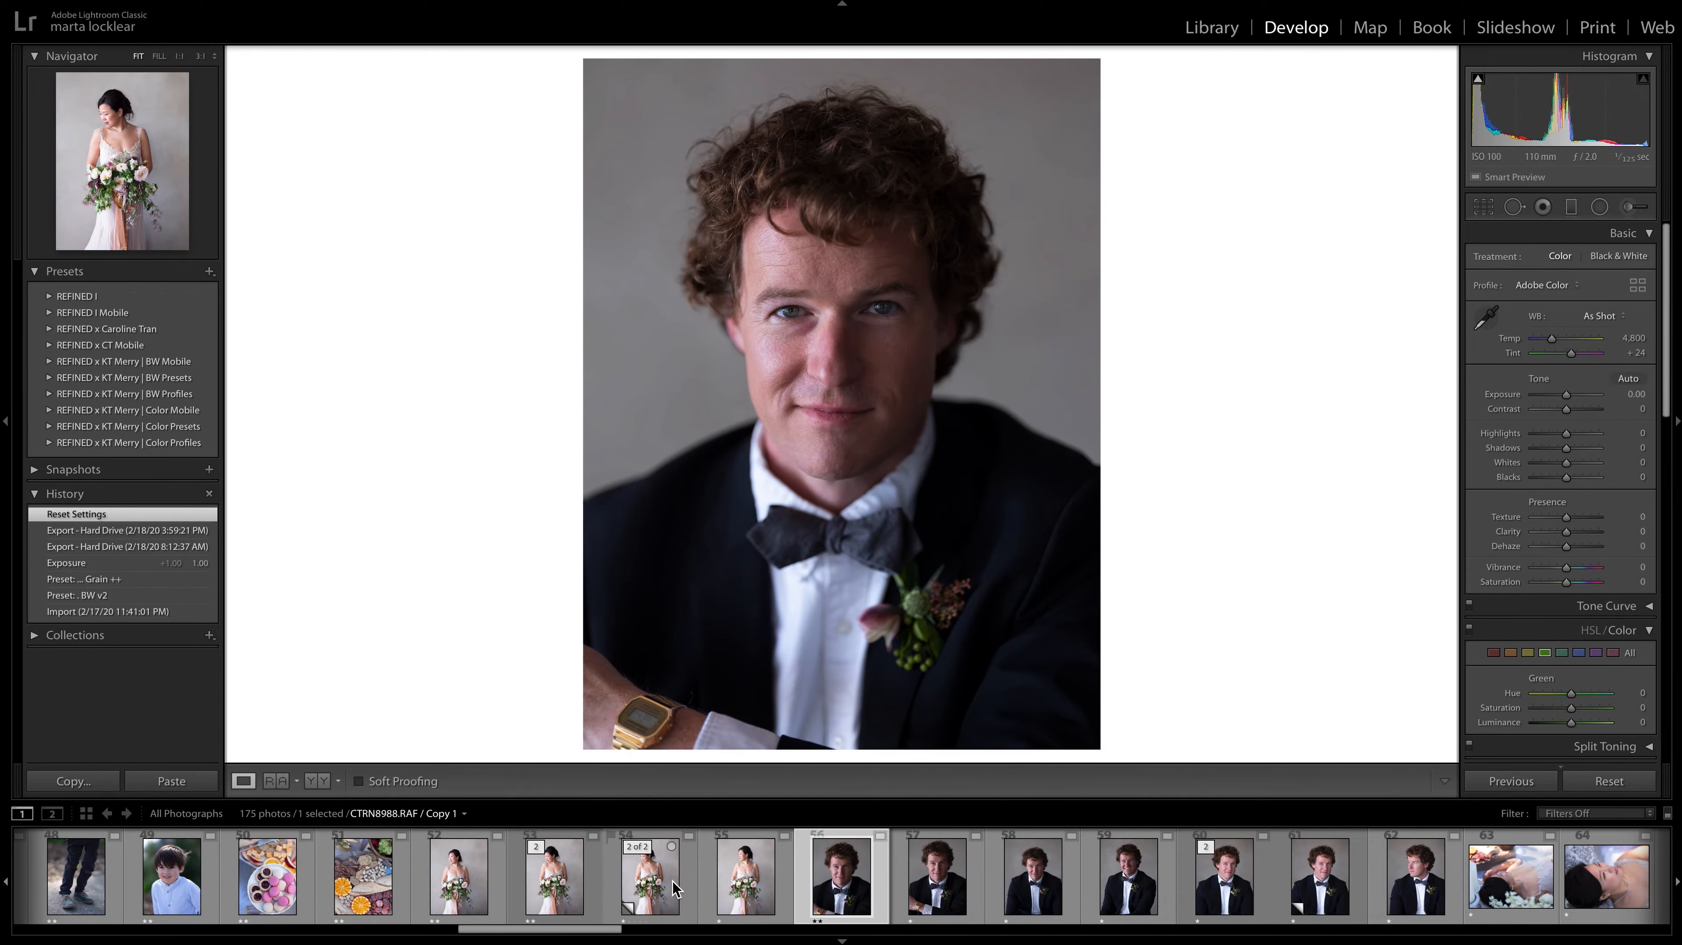
{"action": "key", "text": "Right"}
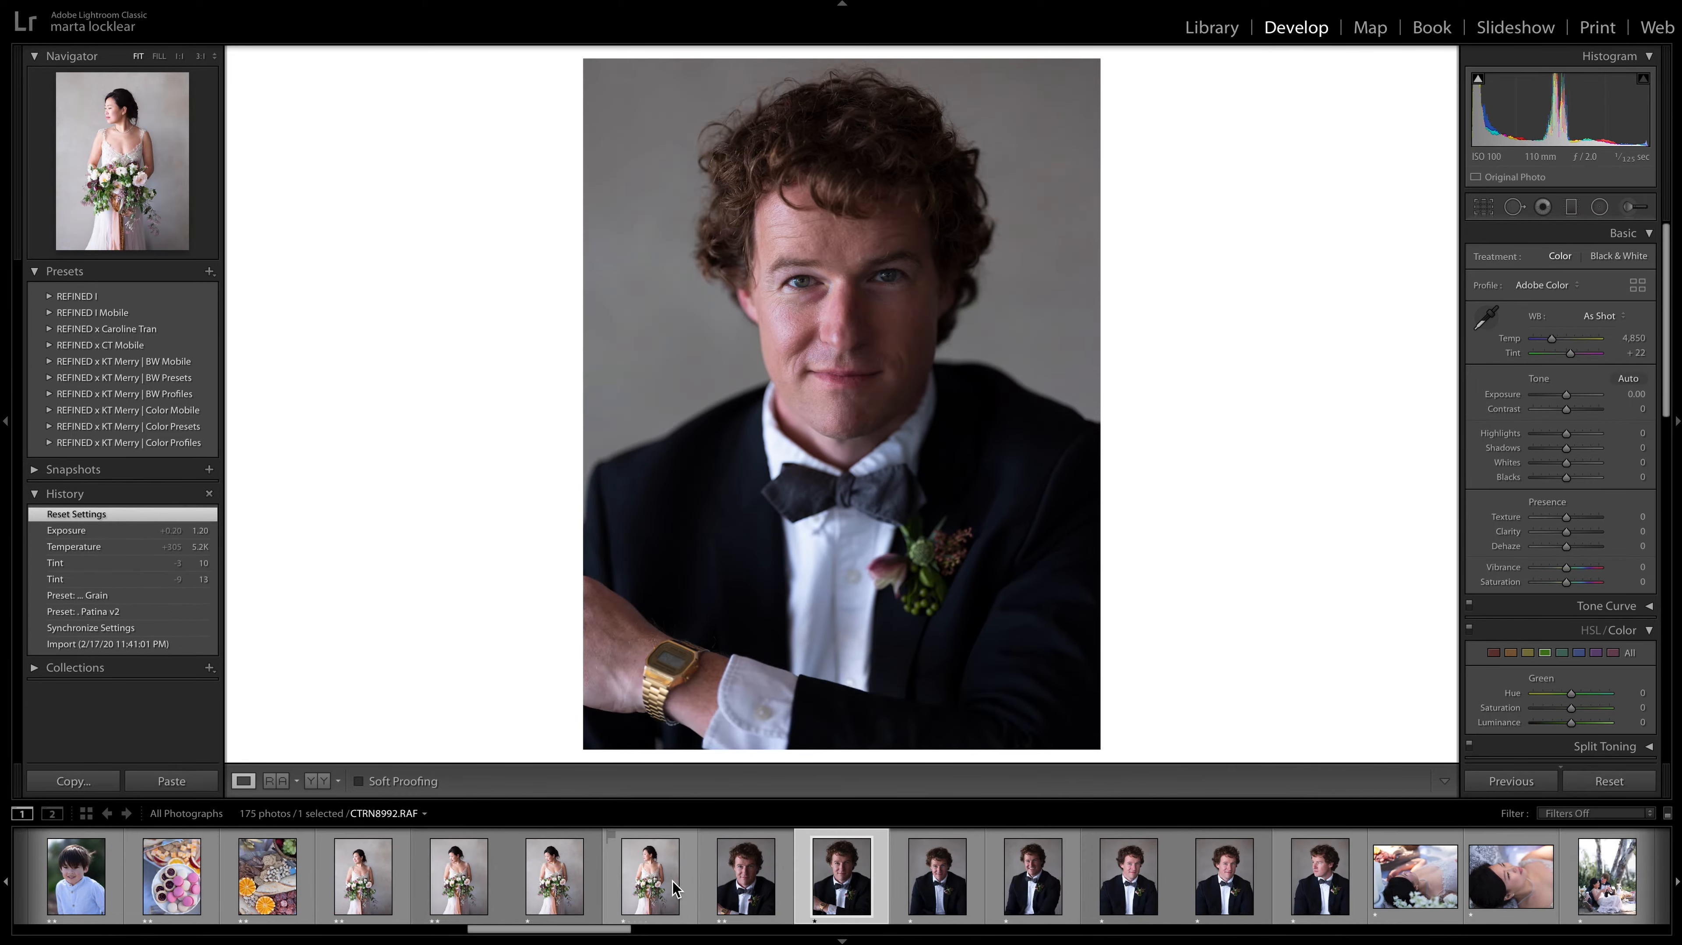
{"action": "key", "text": "2"}
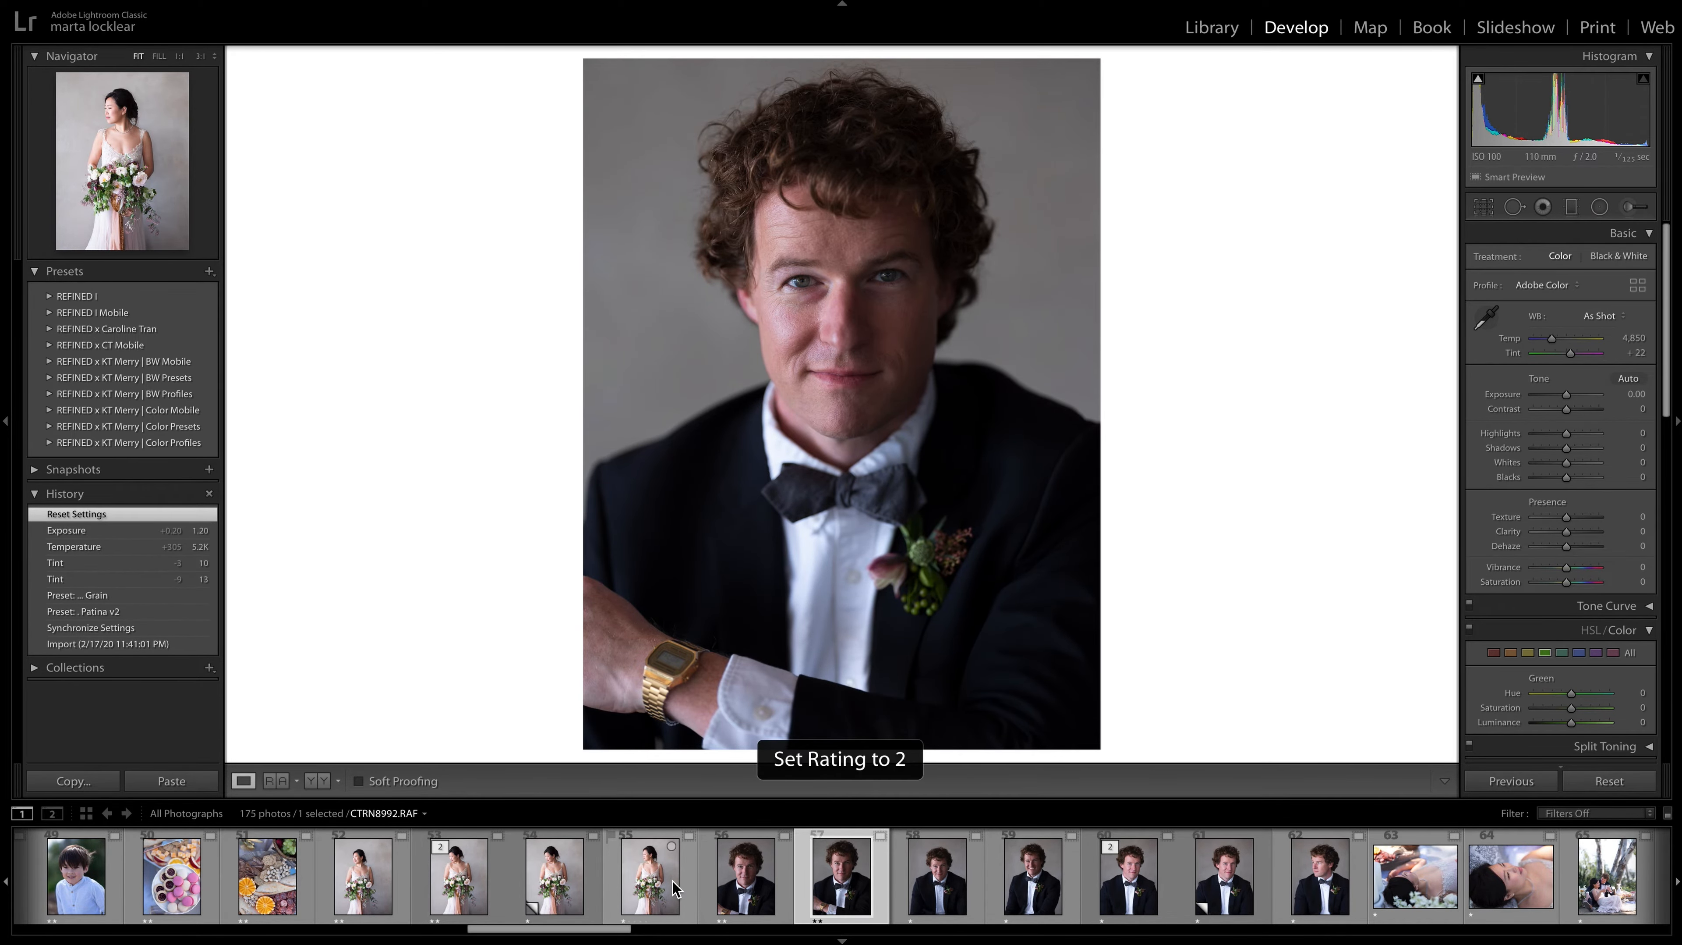
{"action": "key", "text": "Left"}
{"action": "key", "text": "1"}
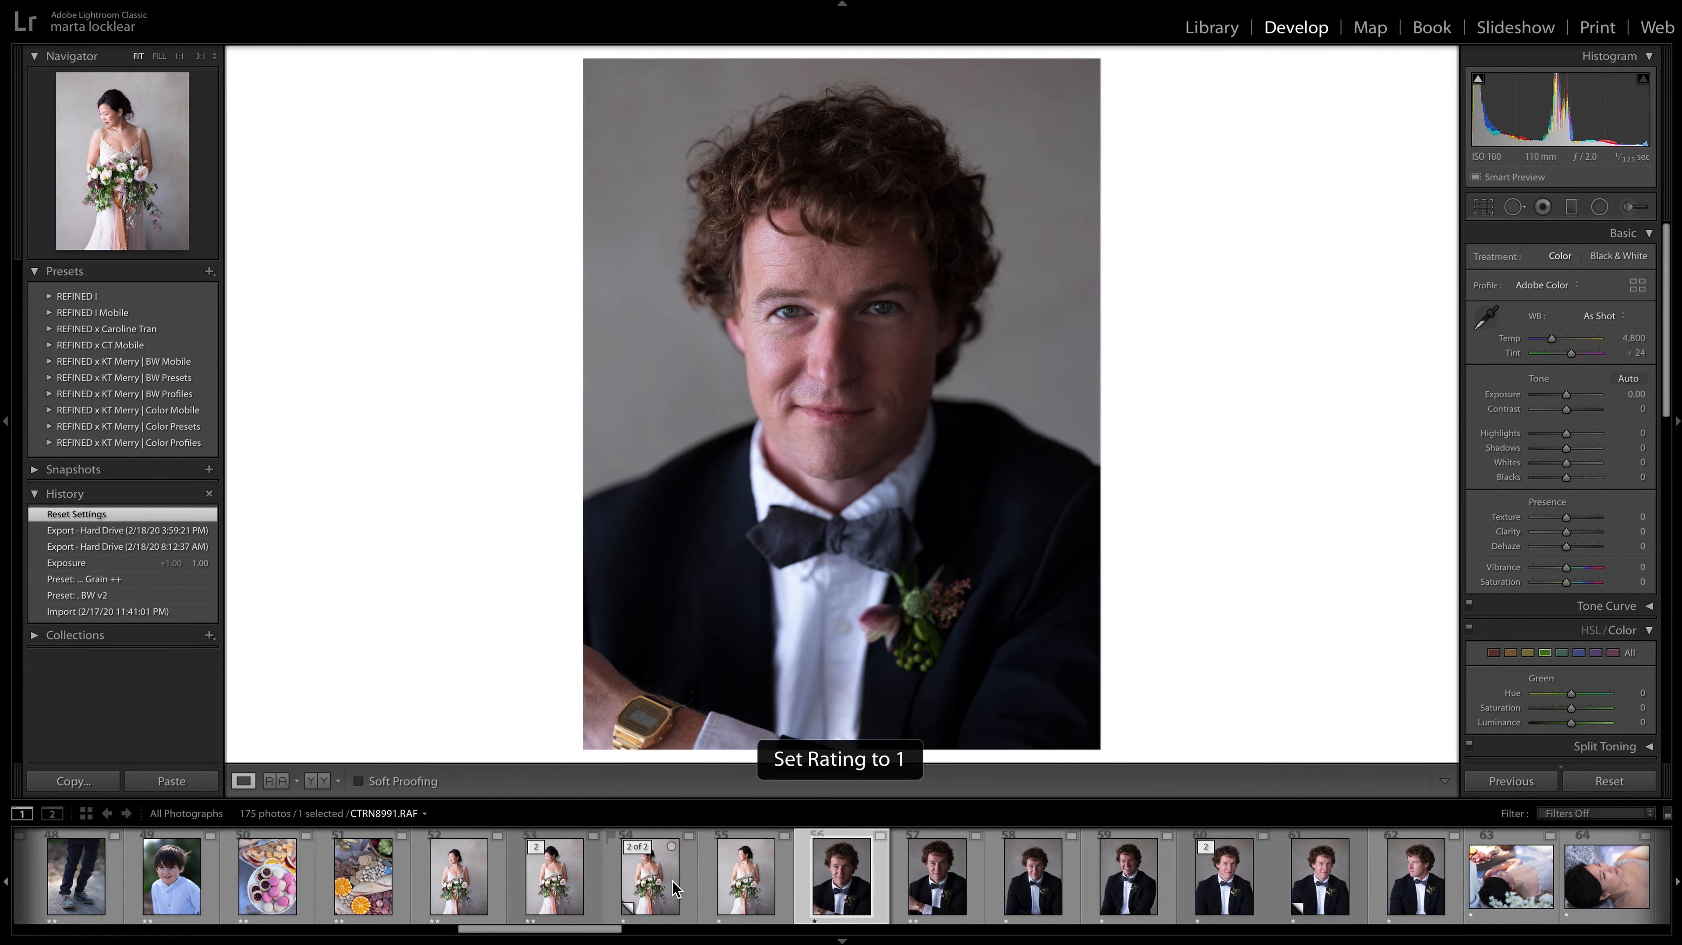
{"action": "key", "text": "Right"}
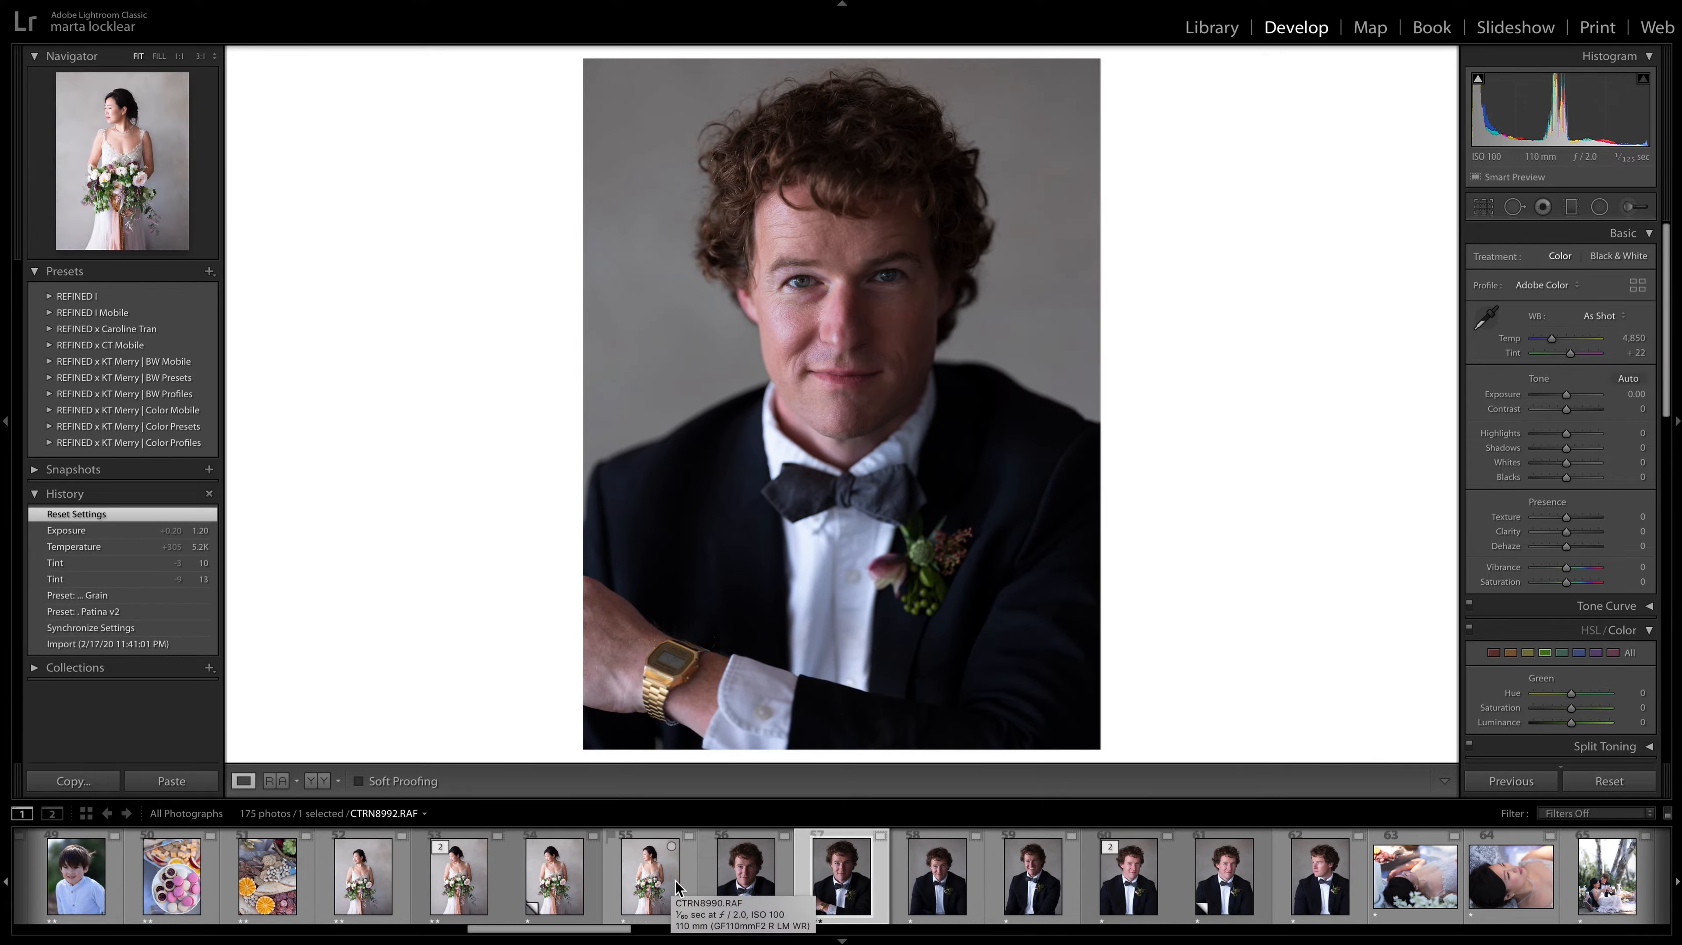
Compare the groom portraits CTRN8993.RAF and CTRN8997.RAF, give the smiling CTRN8997.RAF a two-star rating, and advance to CTRN8999.RAF.
{"action": "key", "text": "Right"}
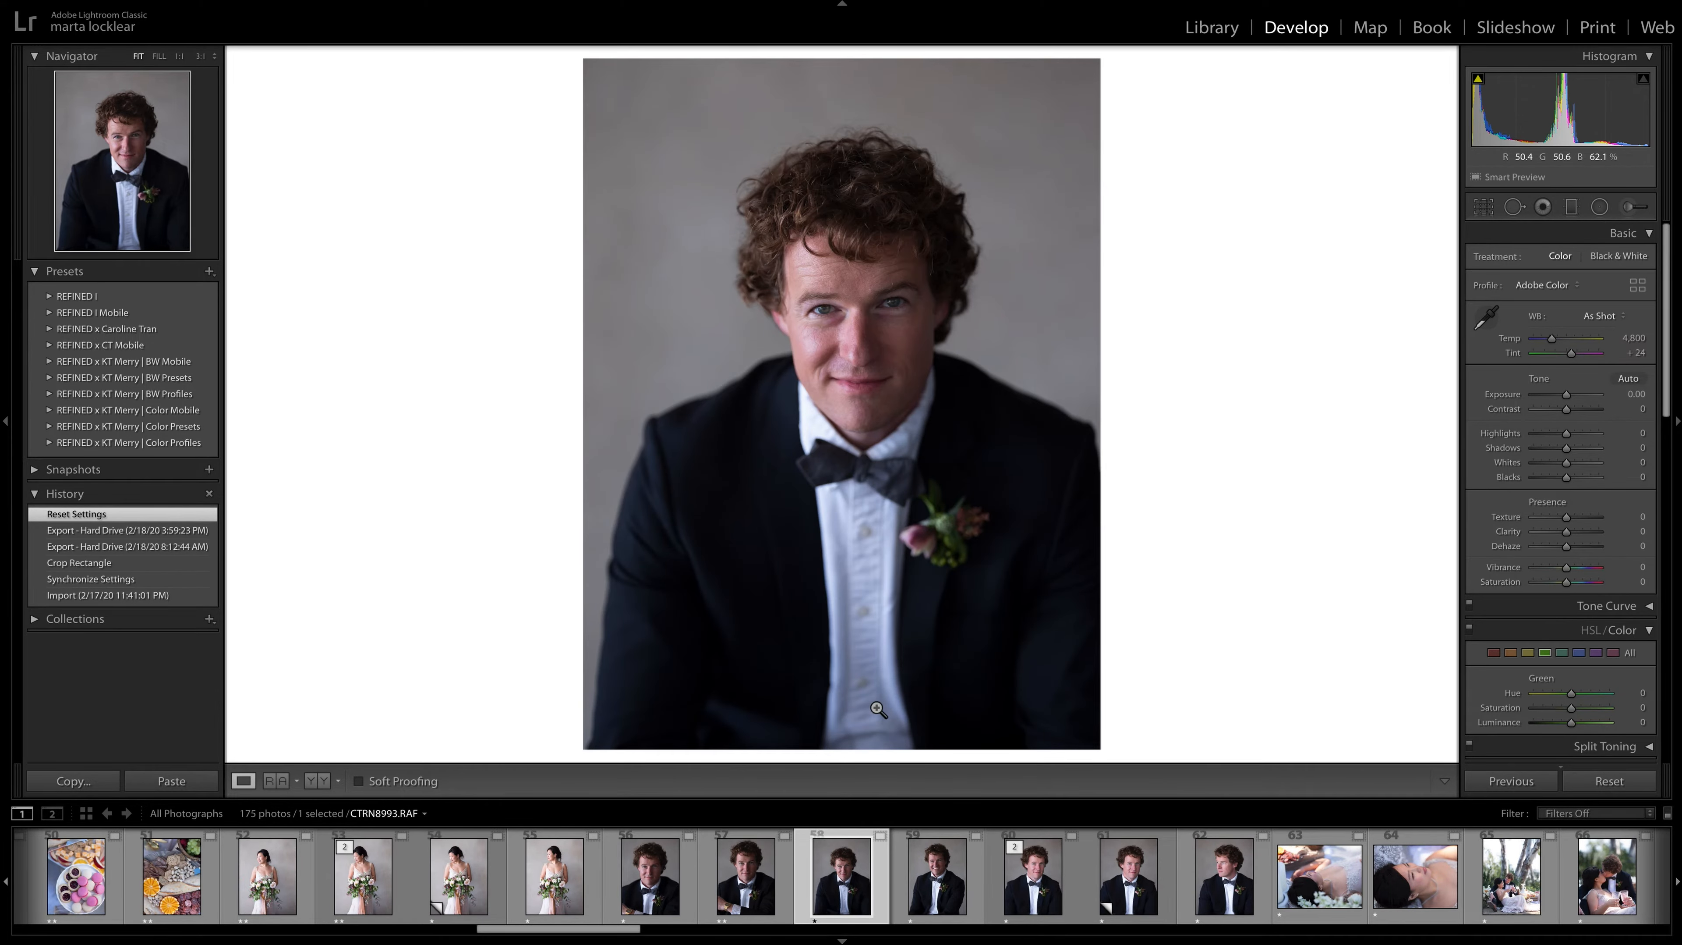
{"action": "key", "text": "Right"}
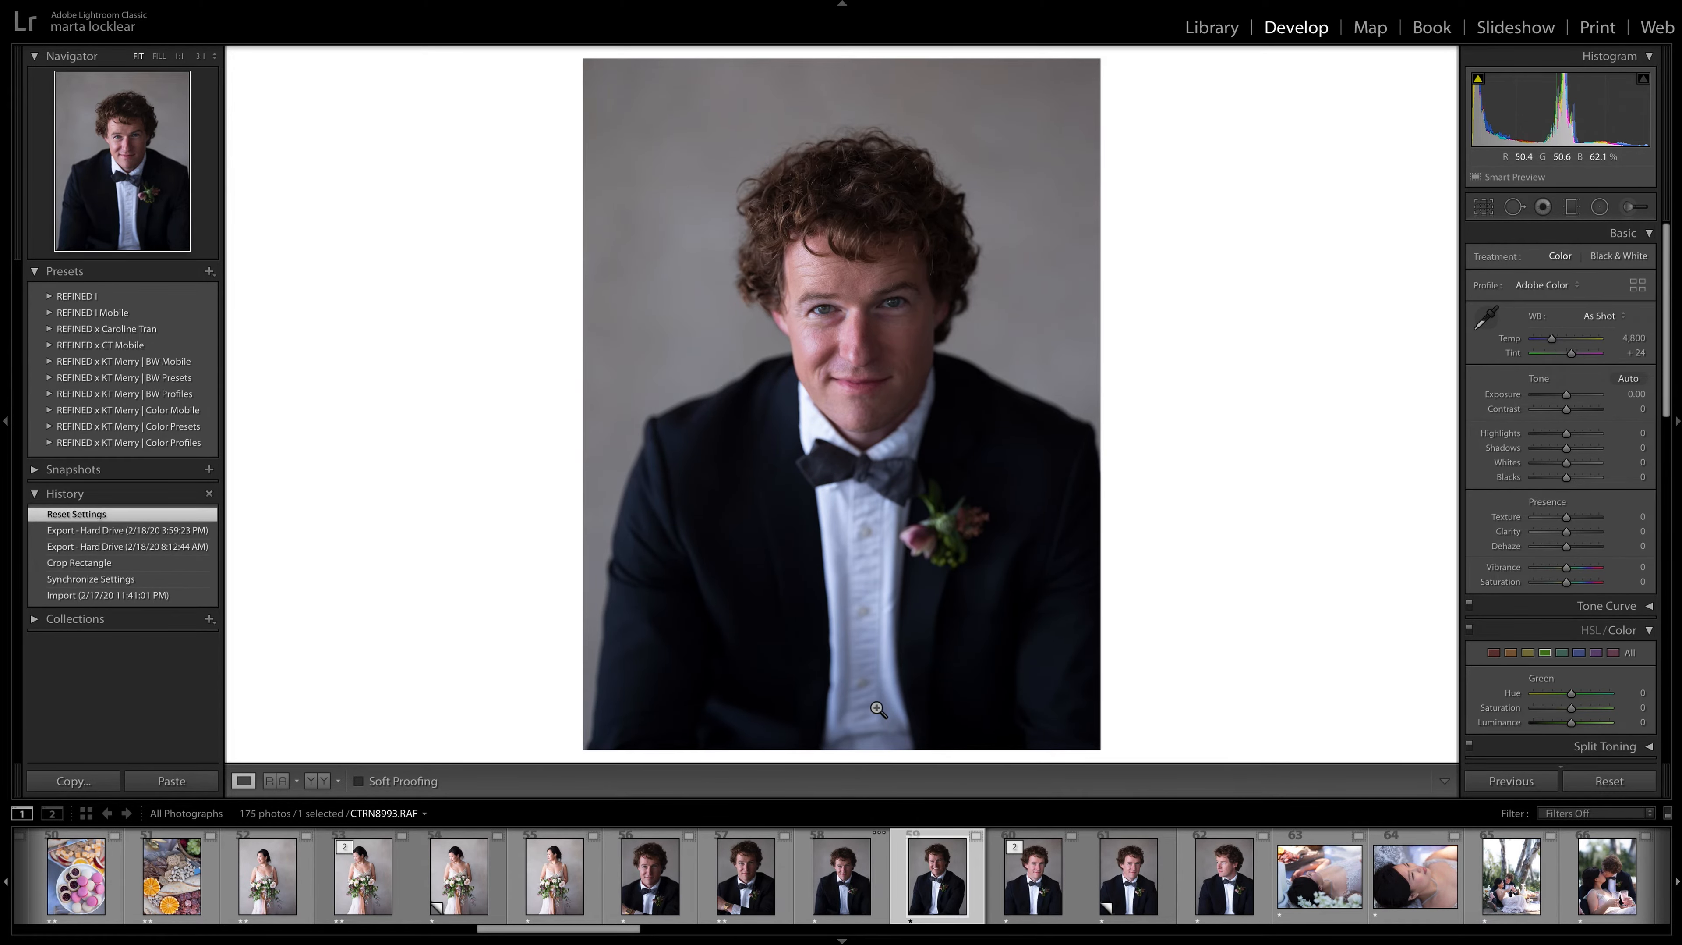
{"action": "key", "text": "Left"}
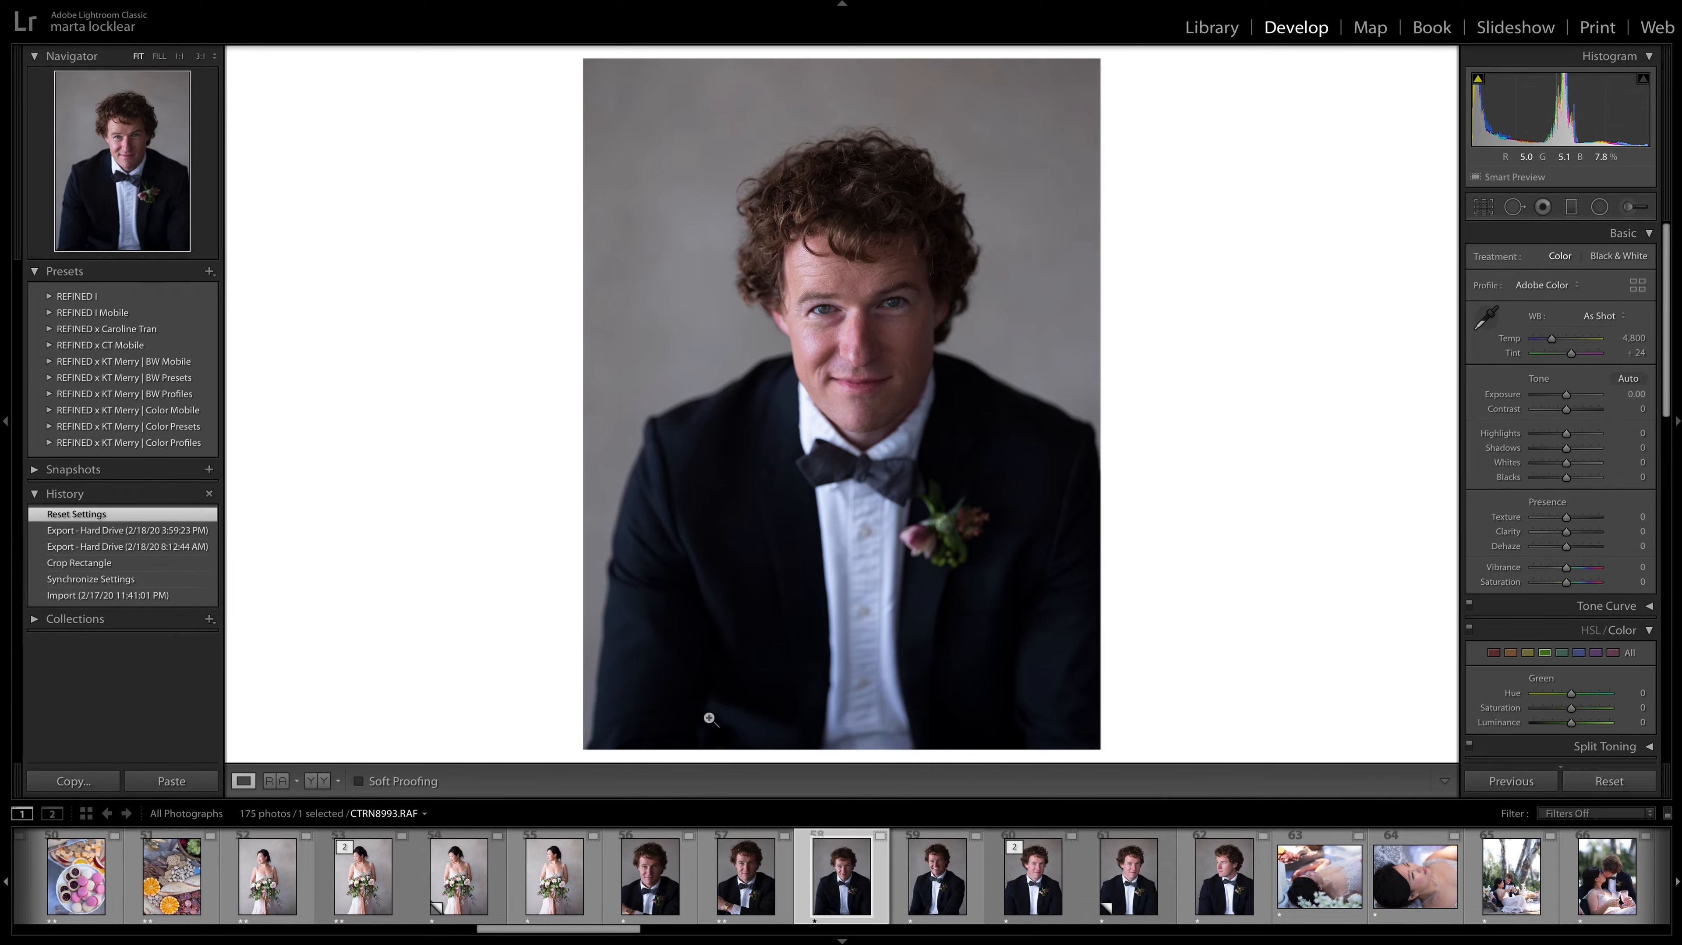
{"action": "key", "text": "Right"}
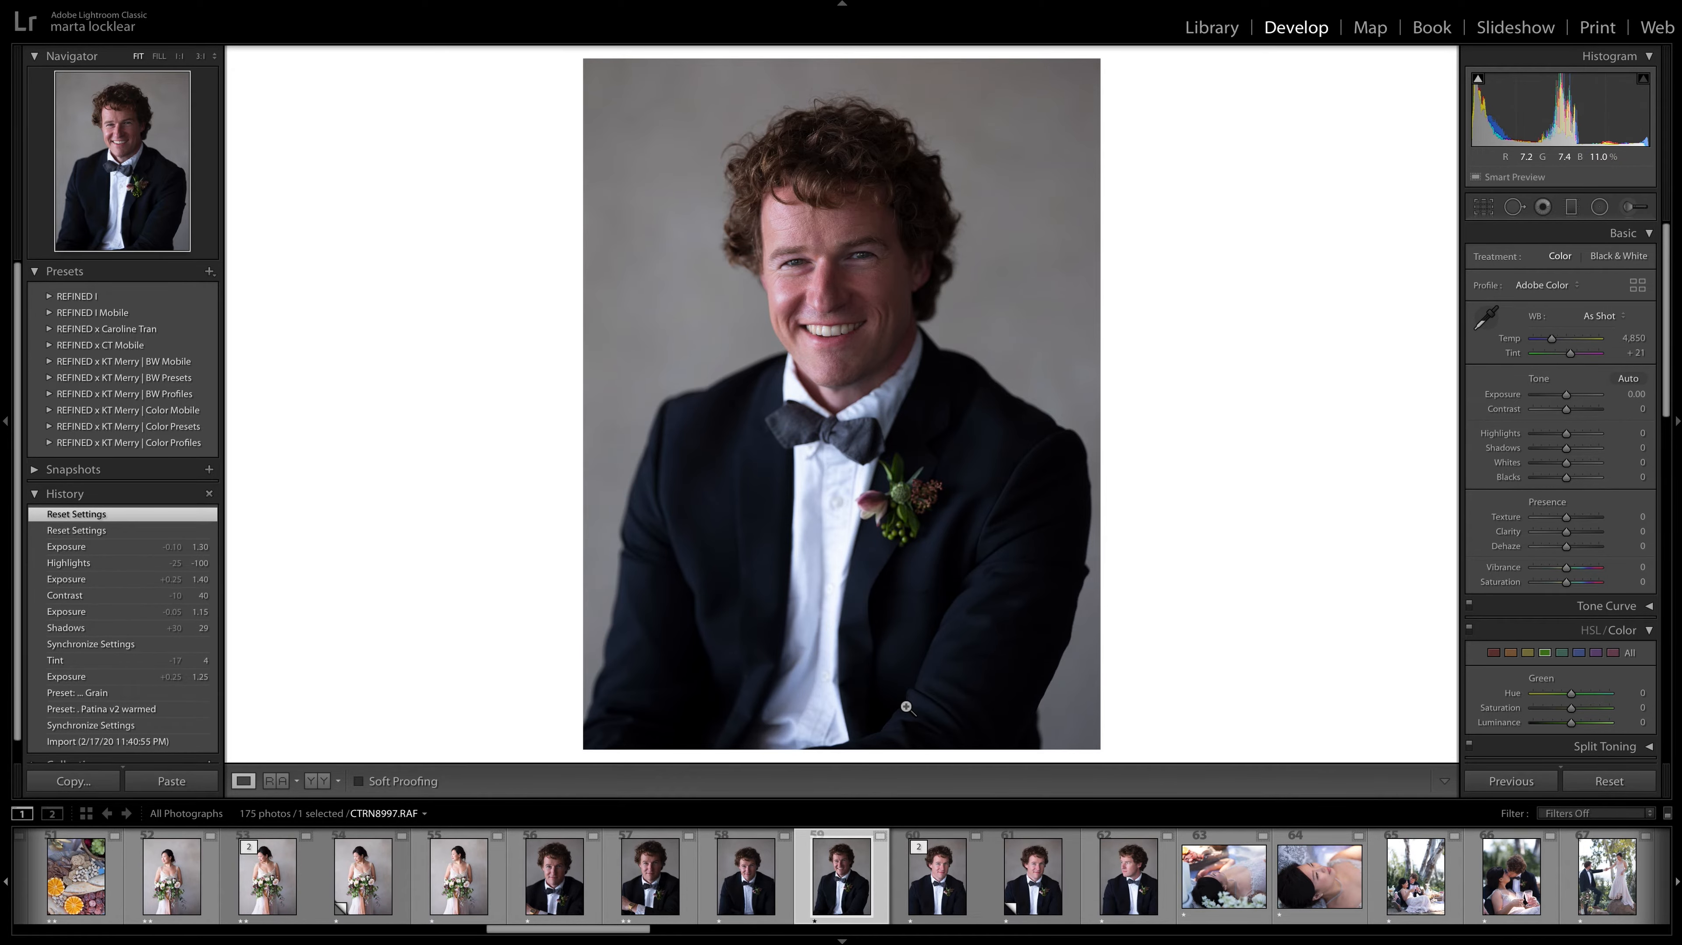
{"action": "key", "text": "Left"}
{"action": "key", "text": "Right"}
{"action": "key", "text": "2"}
{"action": "key", "text": "Right"}
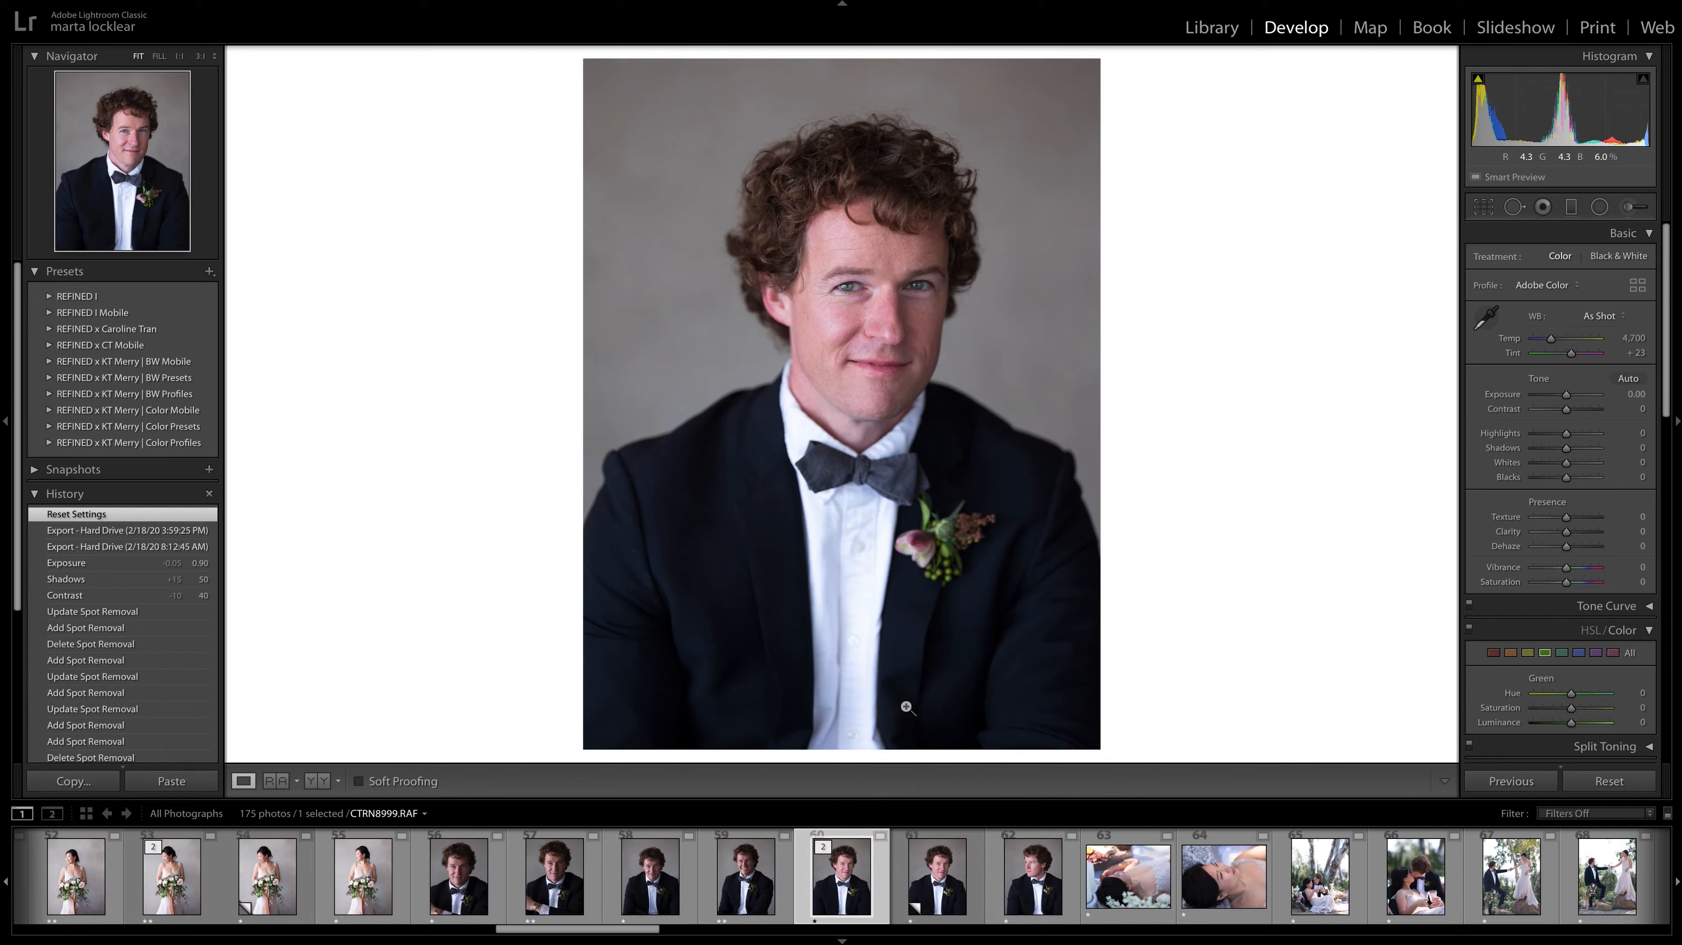
Compare the groom portrait CTRN8999.RAF and its virtual copy with the portrait CTRN9001.RAF, where he looks to the side.
{"action": "key", "text": "ctrl+apostrophe"}
{"action": "key", "text": "Left"}
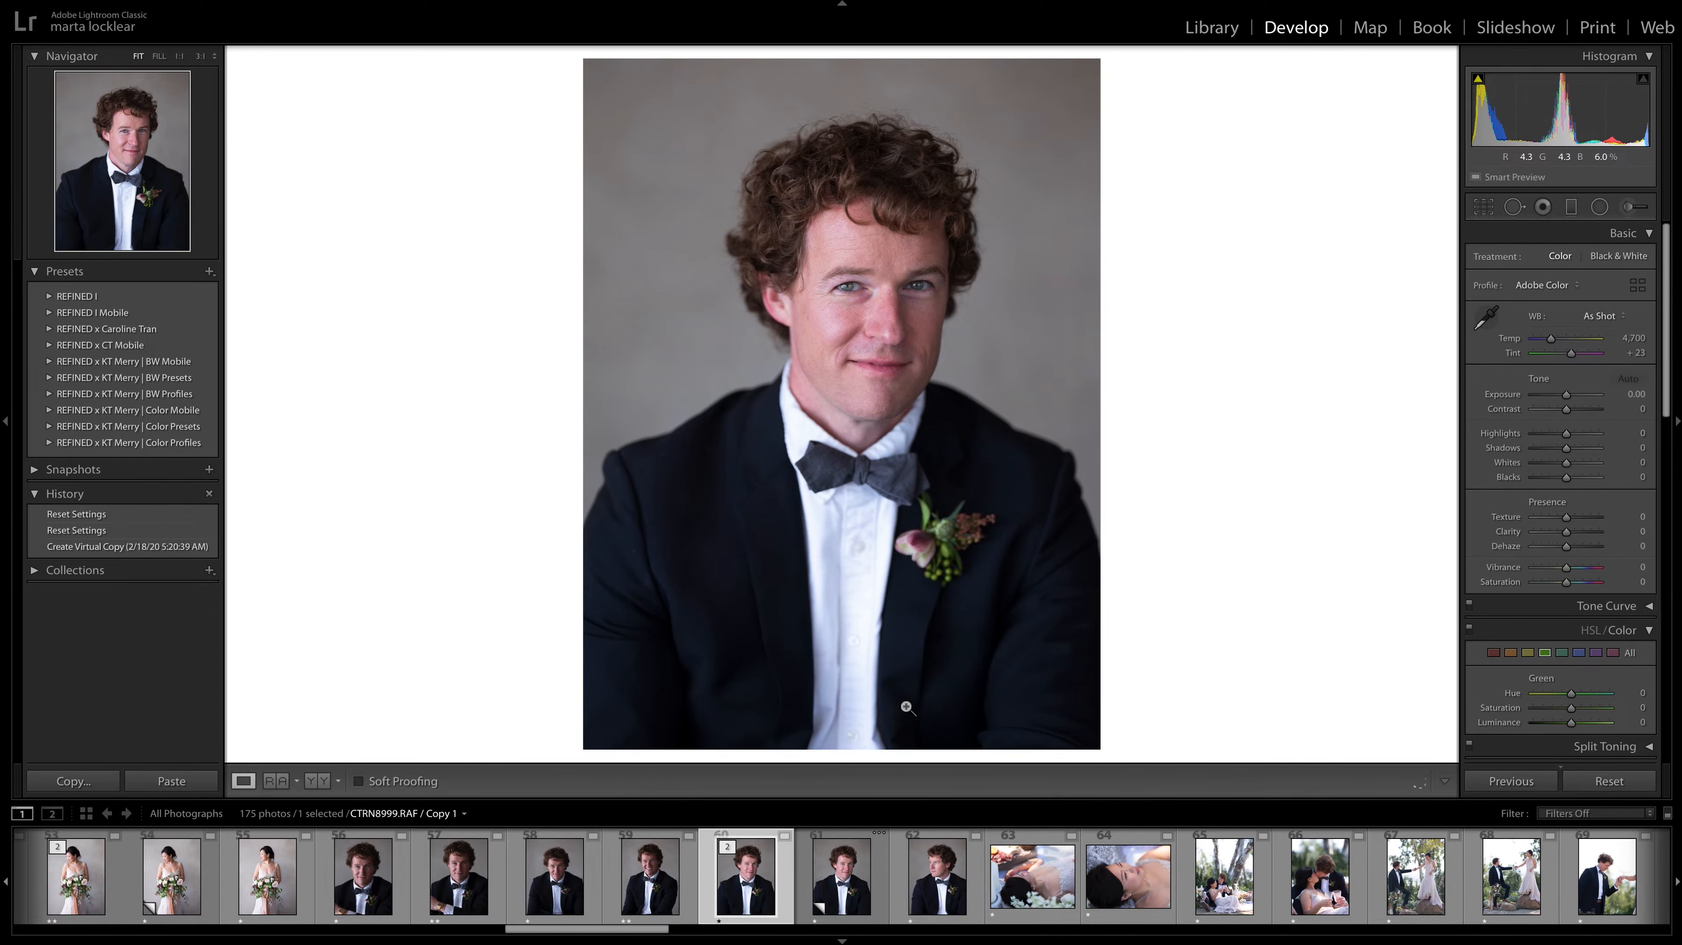
{"action": "key", "text": "Right"}
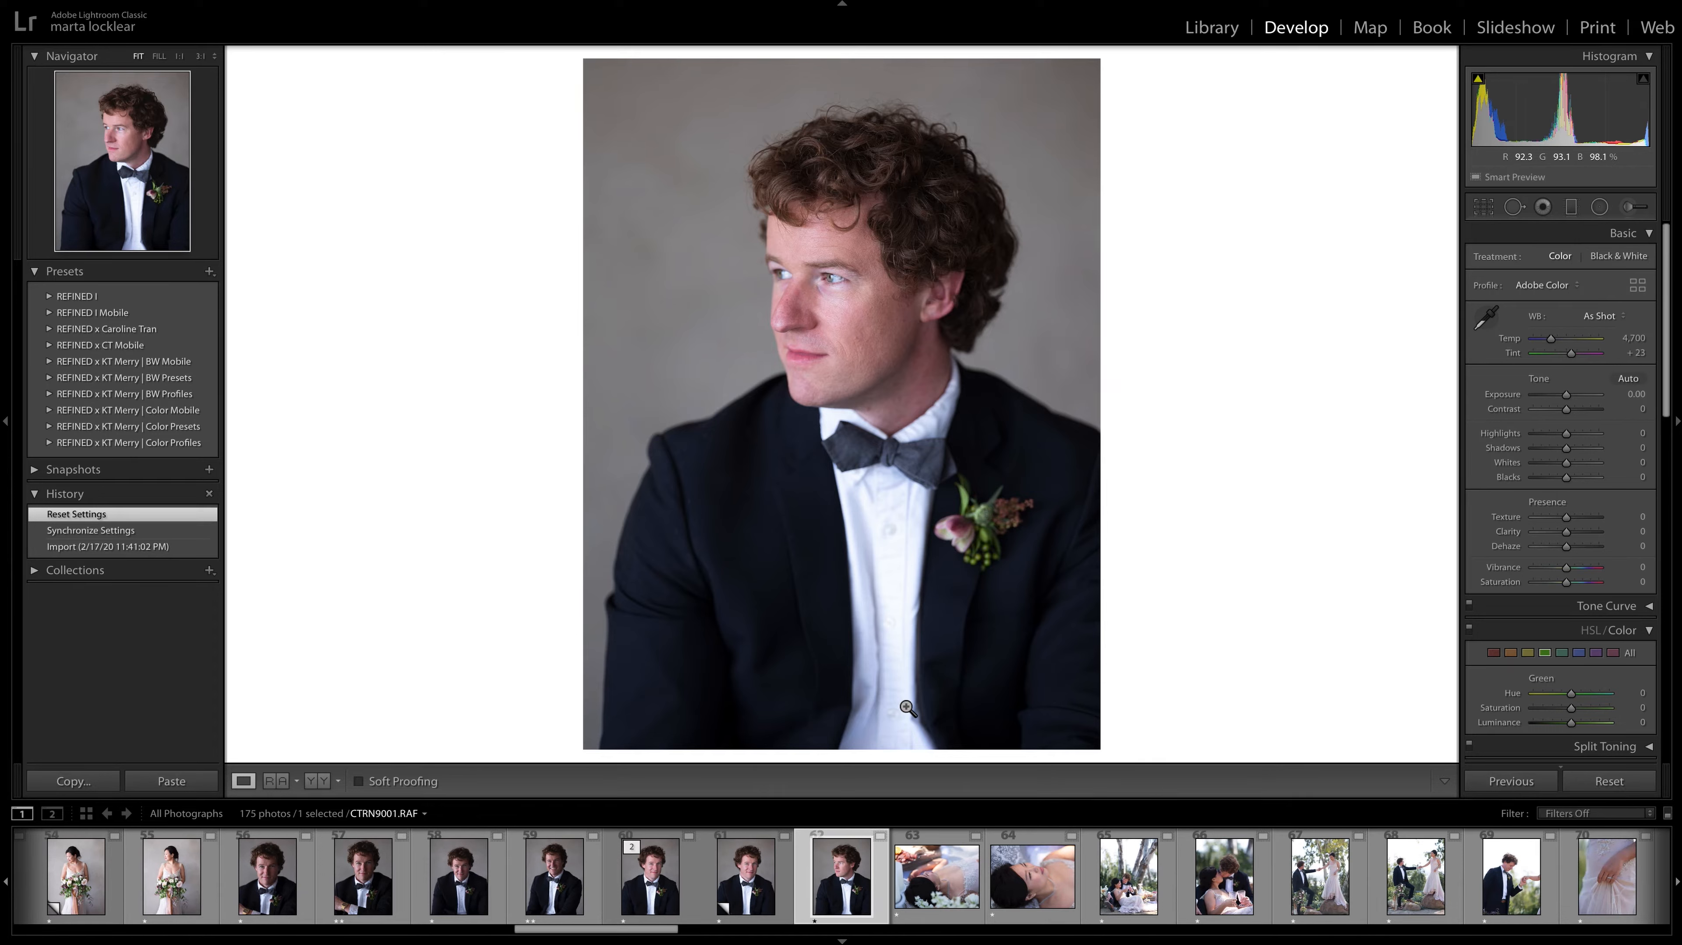
{"action": "key", "text": "Left"}
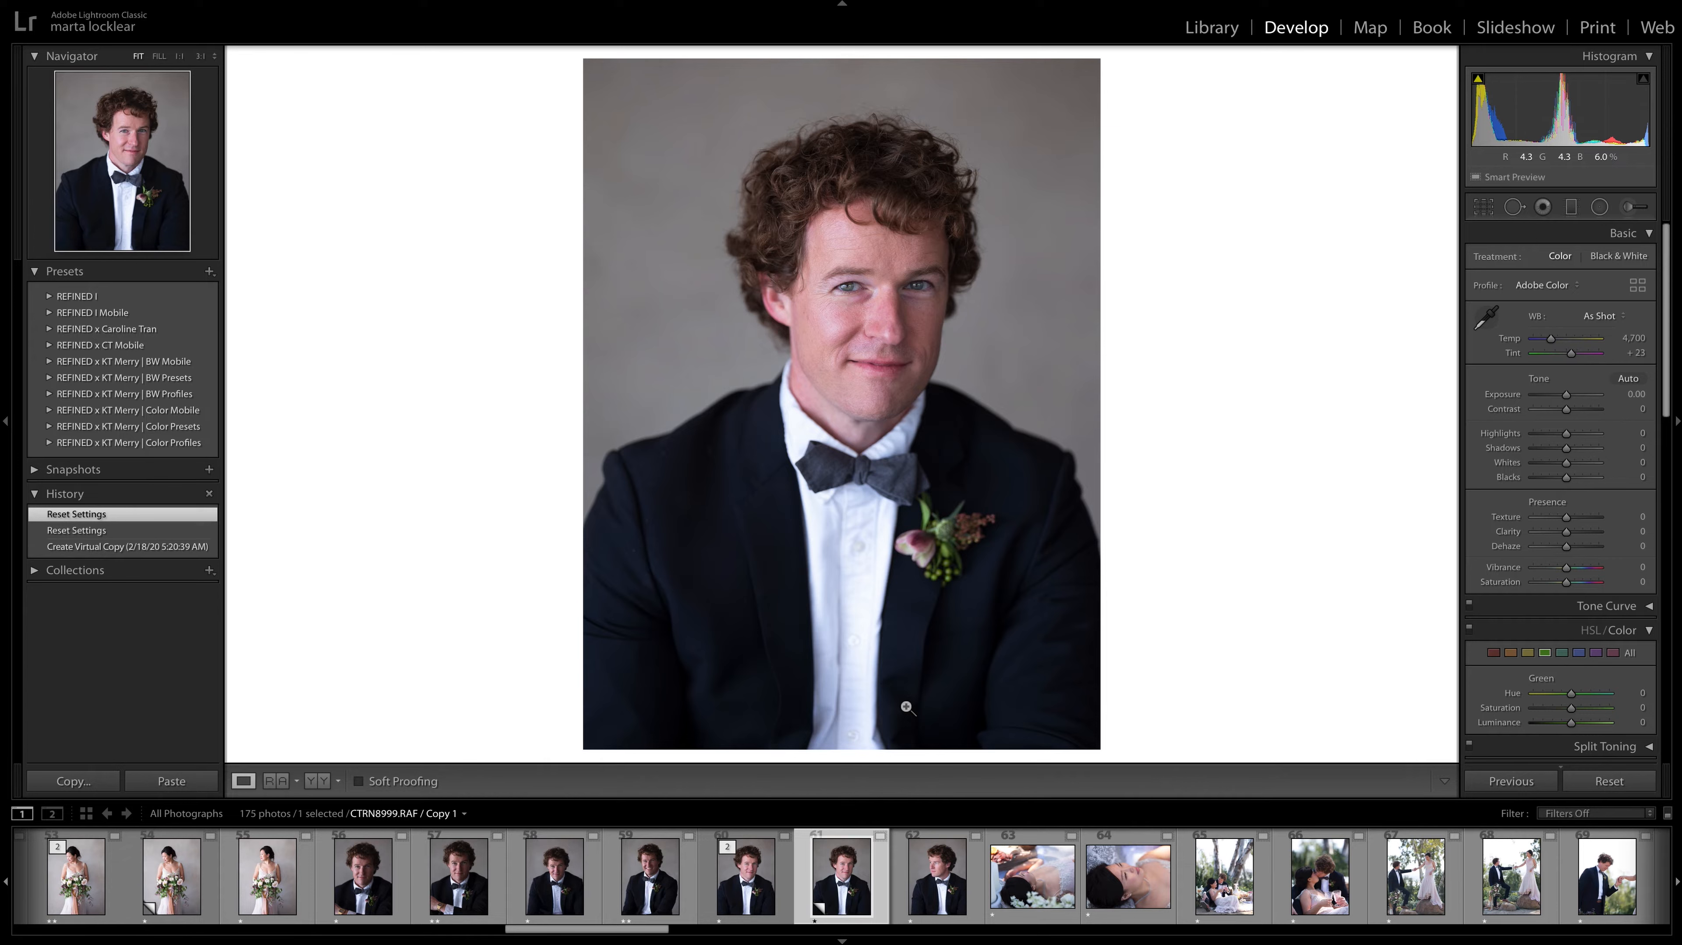
{"action": "left_click", "coordinate": [925, 905]}
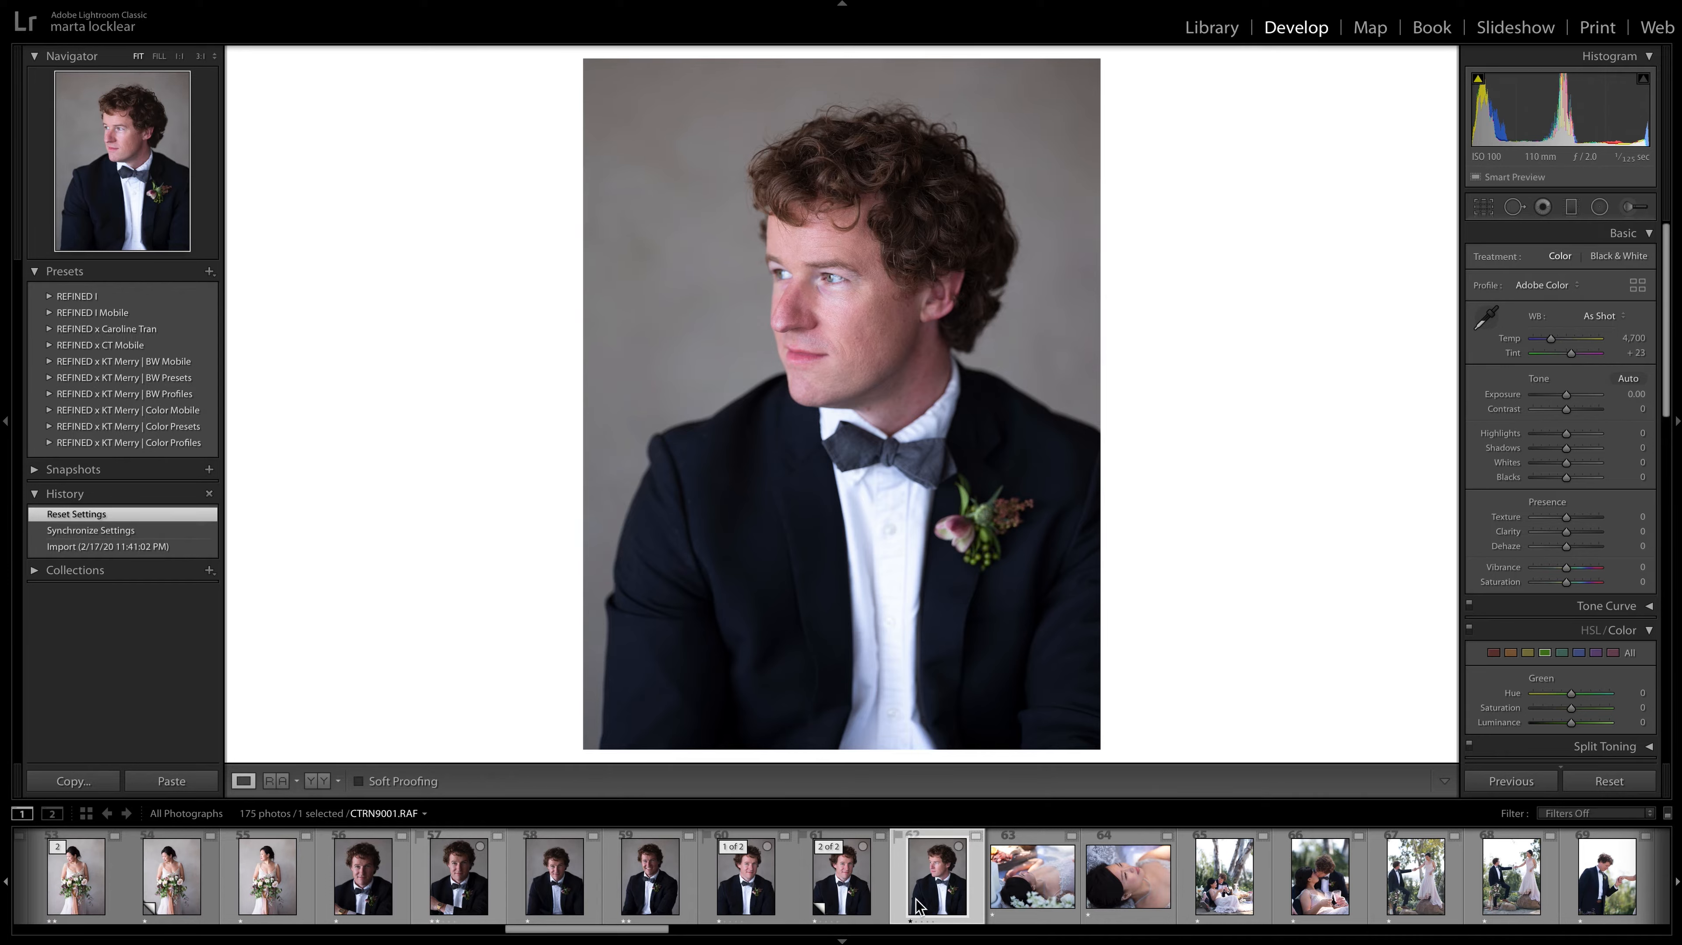
{"action": "left_click", "coordinate": [866, 873]}
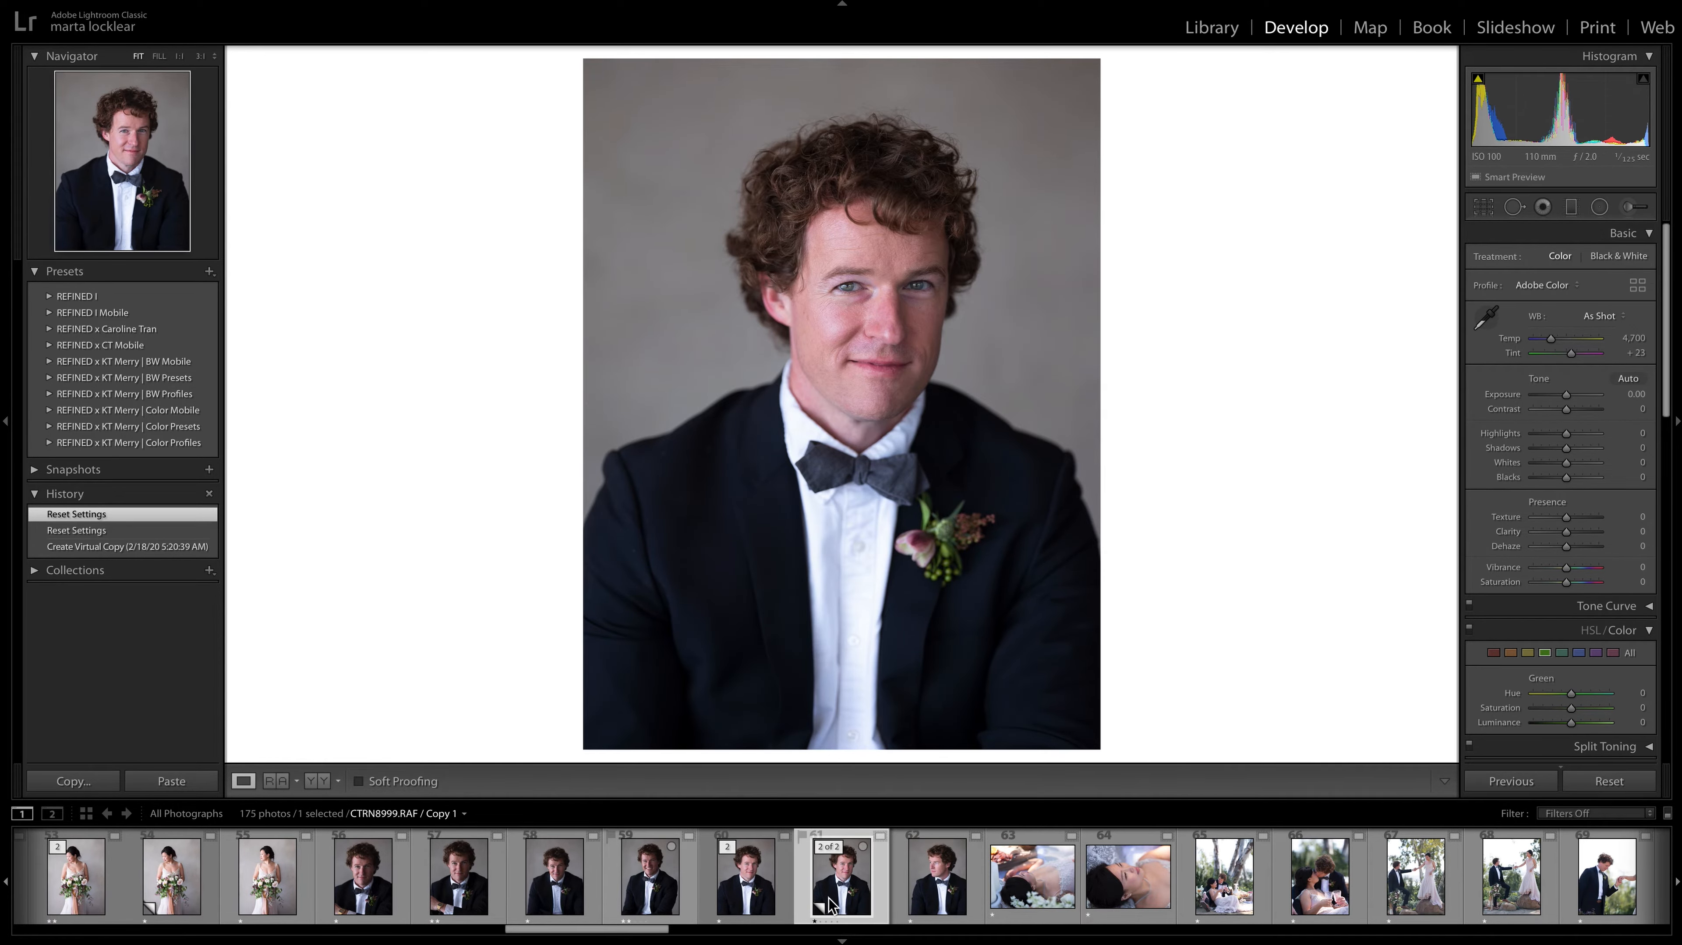
Compare CTRN8999.RAF and its virtual copy with the earlier groom portraits CTRN8992.RAF, CTRN8993.RAF and CTRN8997.RAF.
{"action": "left_click", "coordinate": [754, 898]}
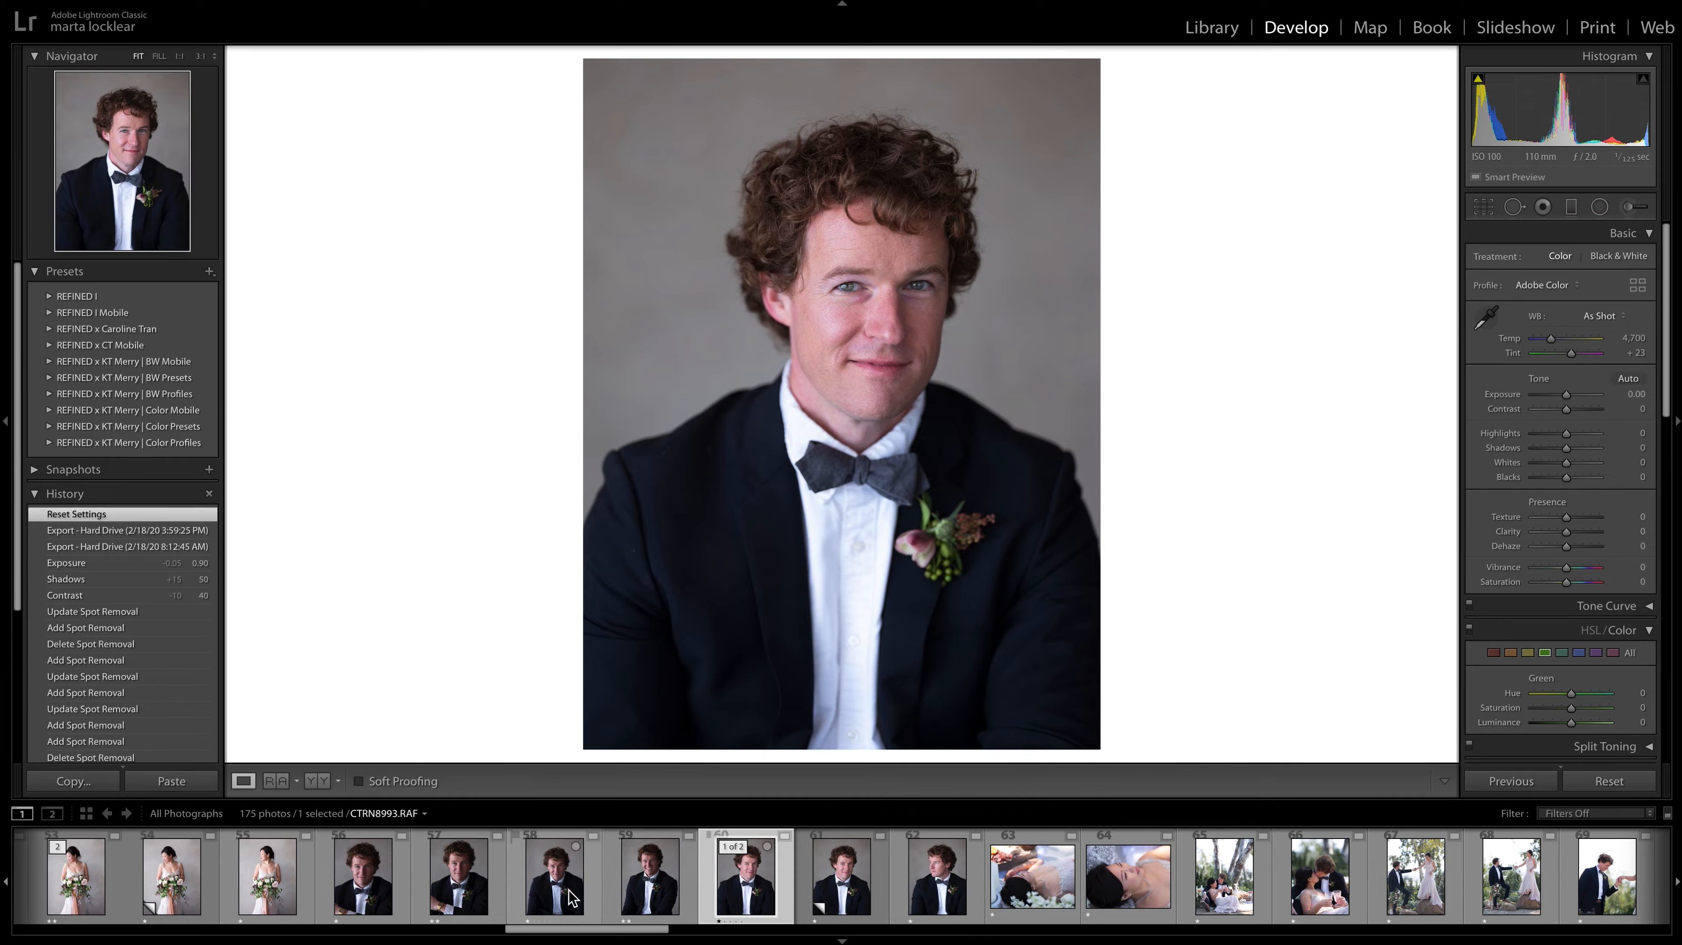
{"action": "left_click", "coordinate": [855, 900]}
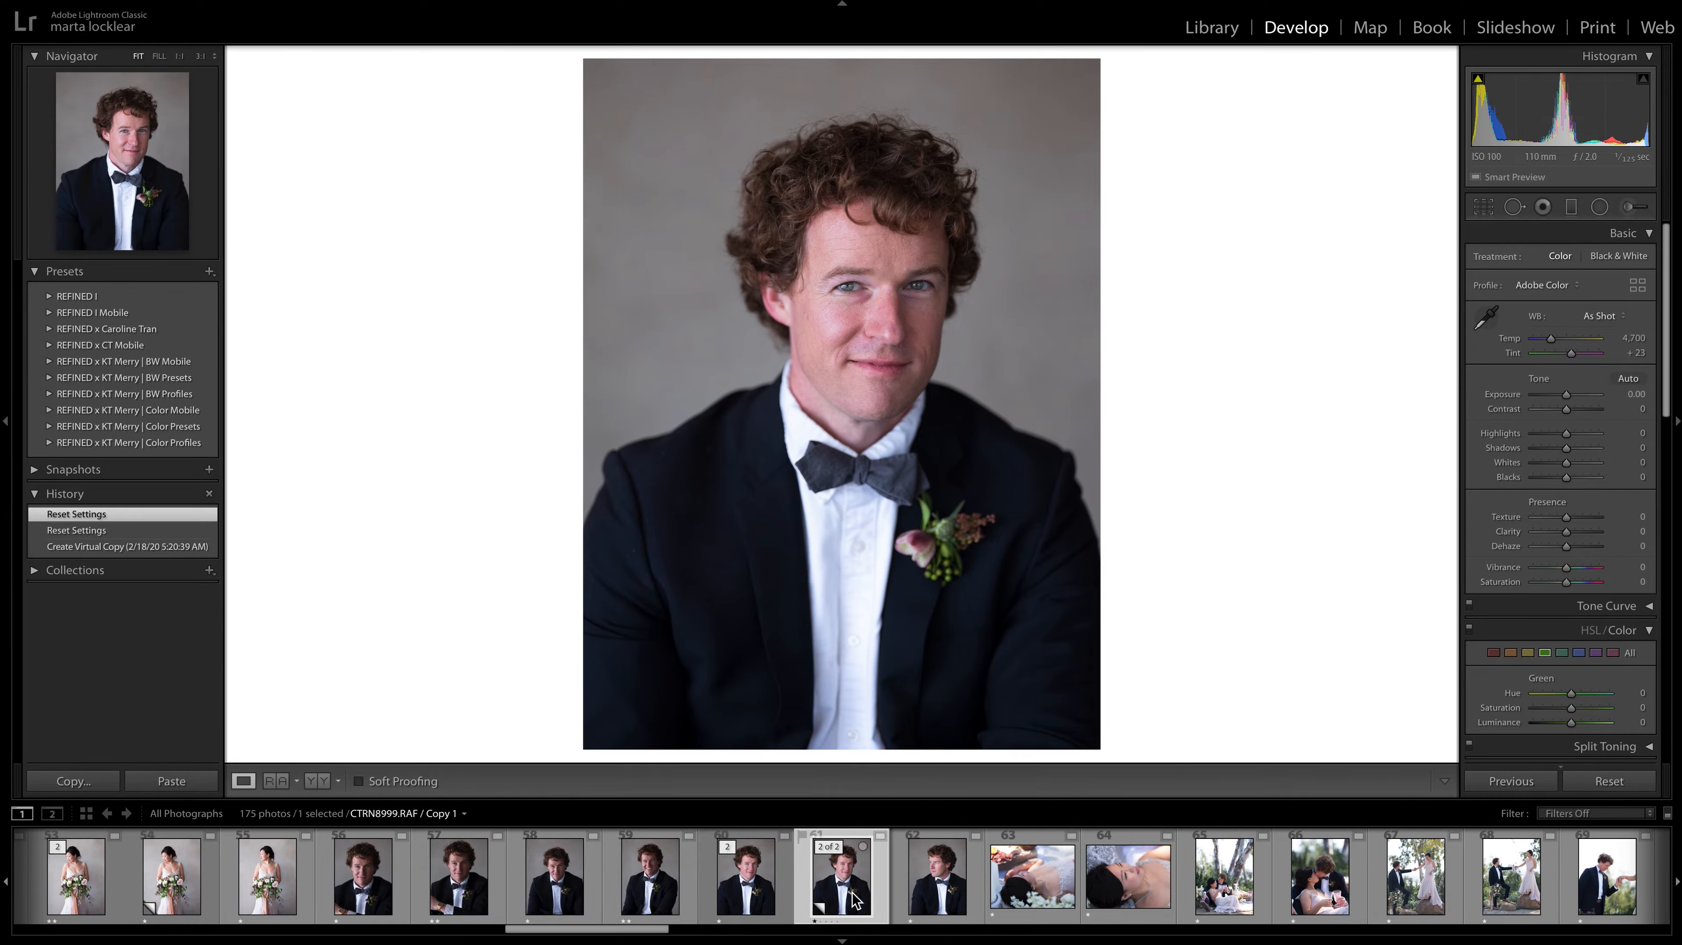
{"action": "left_click", "coordinate": [652, 899]}
{"action": "left_click", "coordinate": [823, 901]}
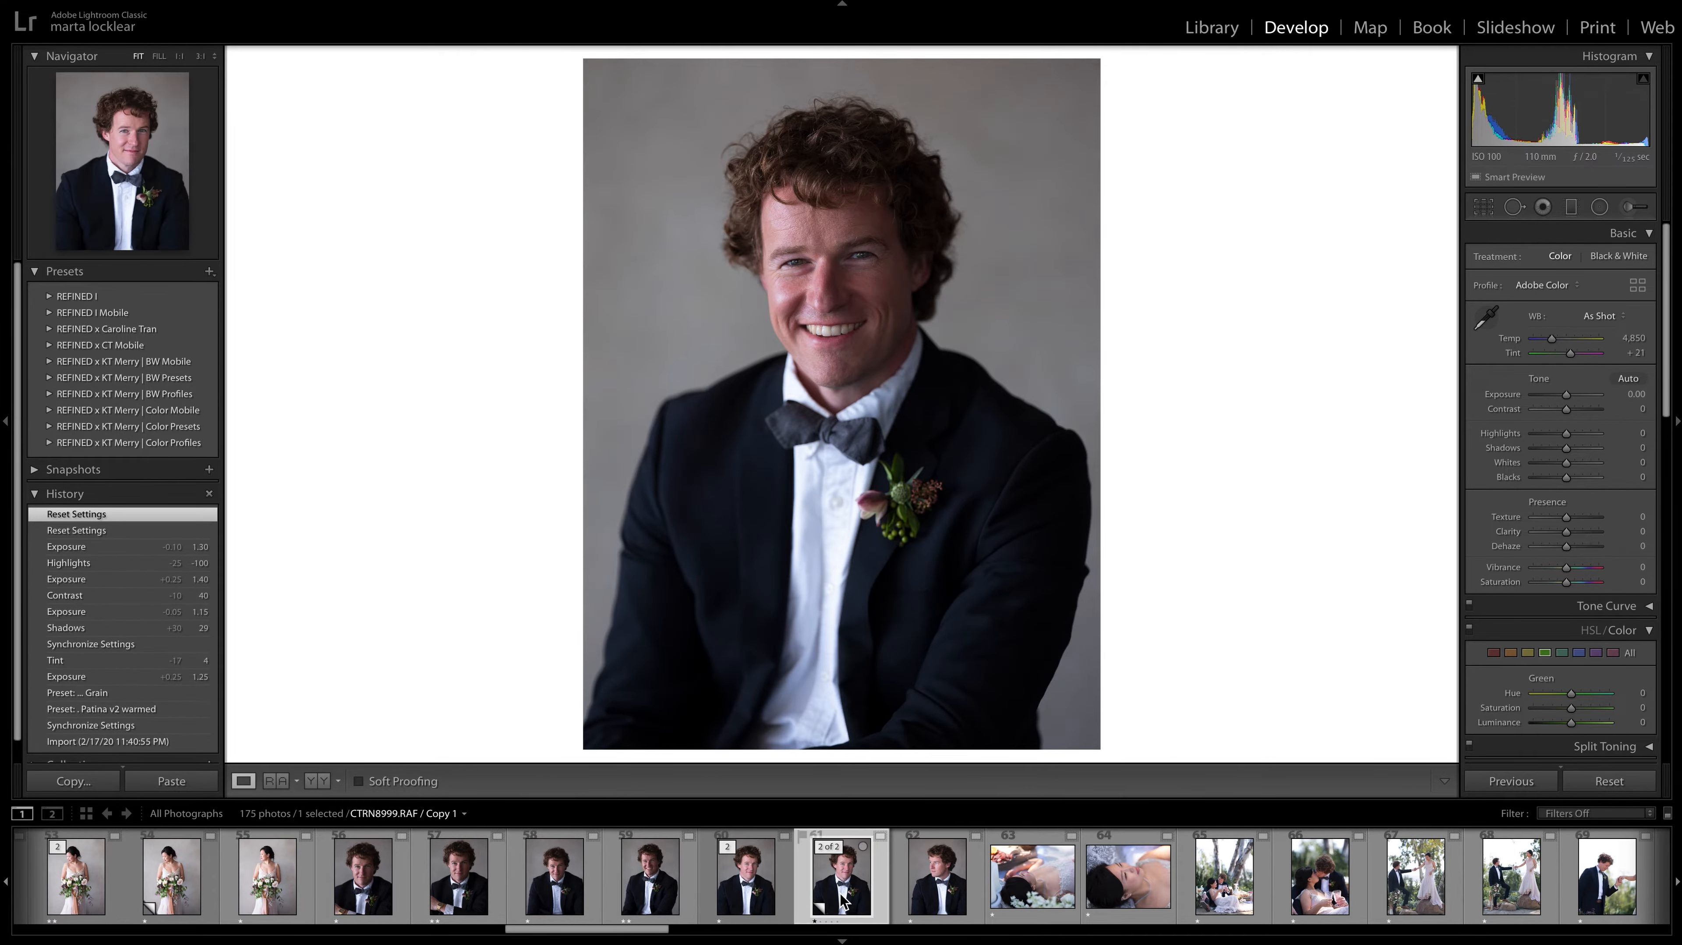
{"action": "left_click", "coordinate": [759, 898]}
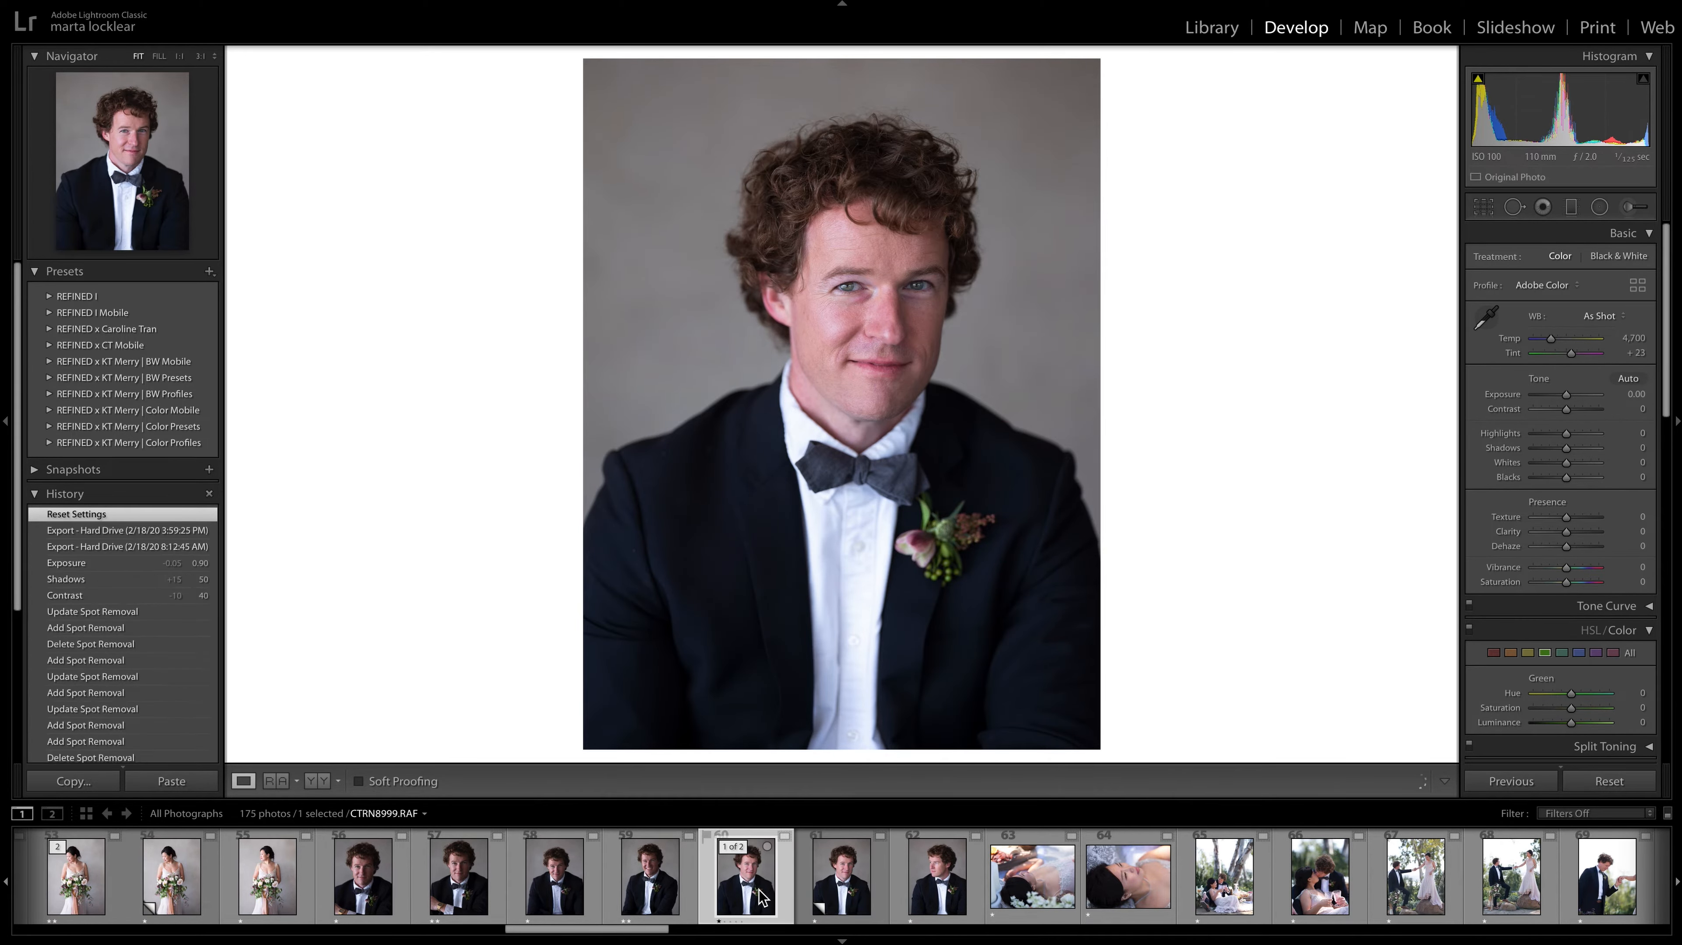
{"action": "left_click", "coordinate": [530, 900]}
{"action": "left_click", "coordinate": [453, 896]}
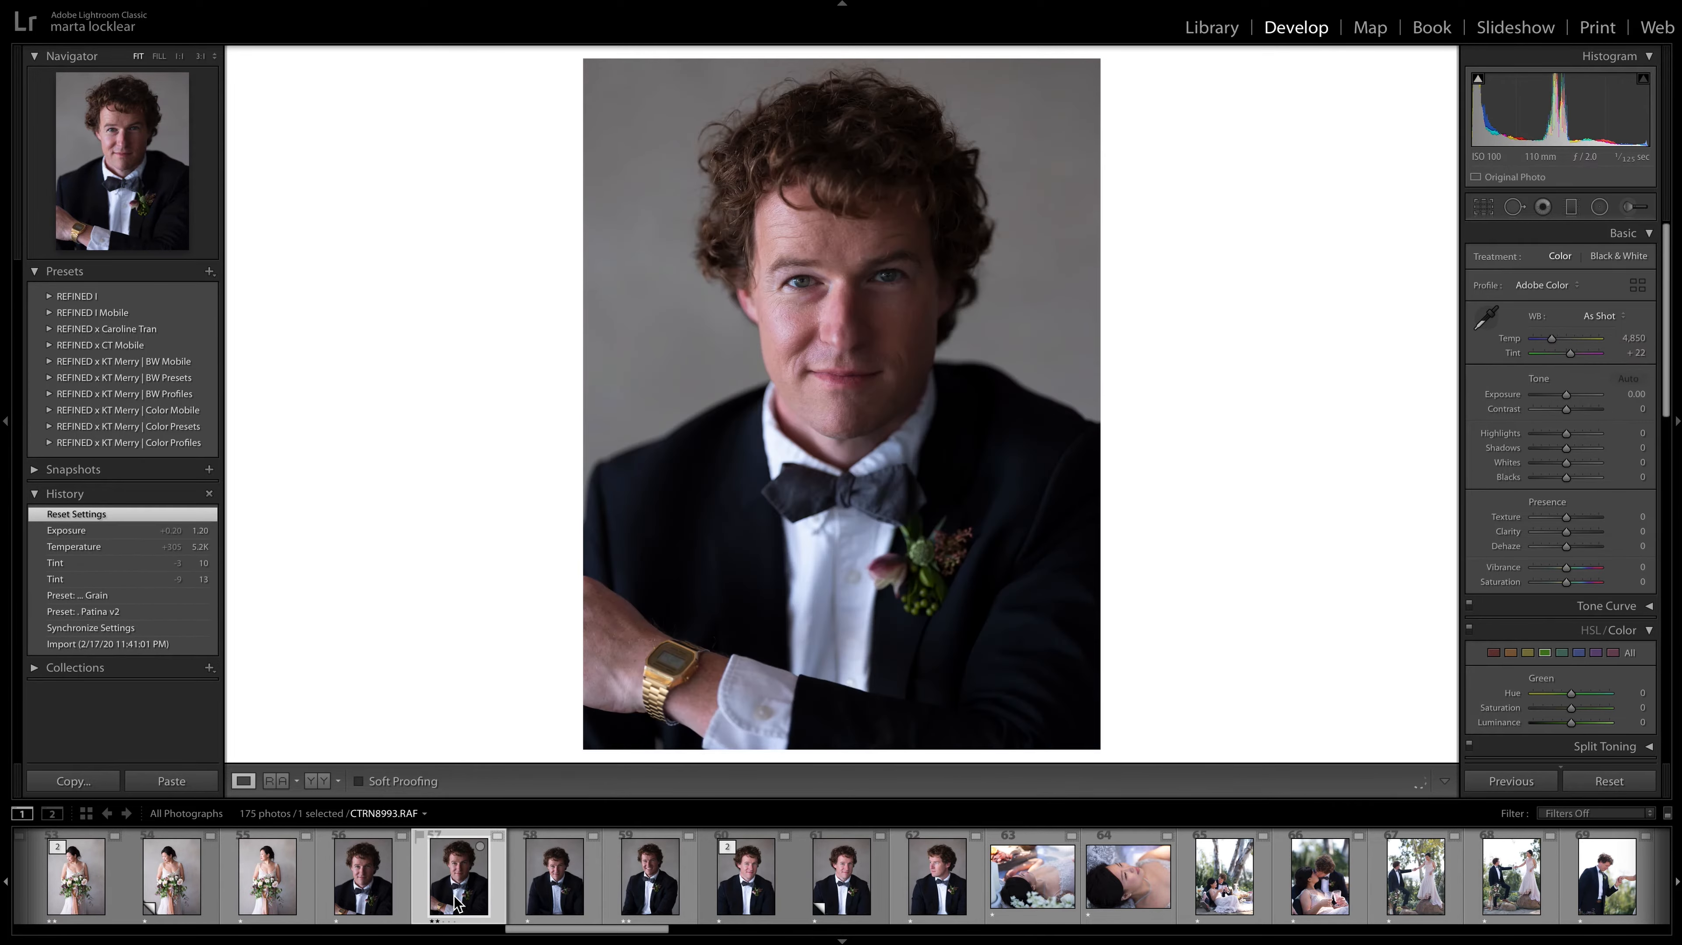
{"action": "left_click", "coordinate": [672, 906]}
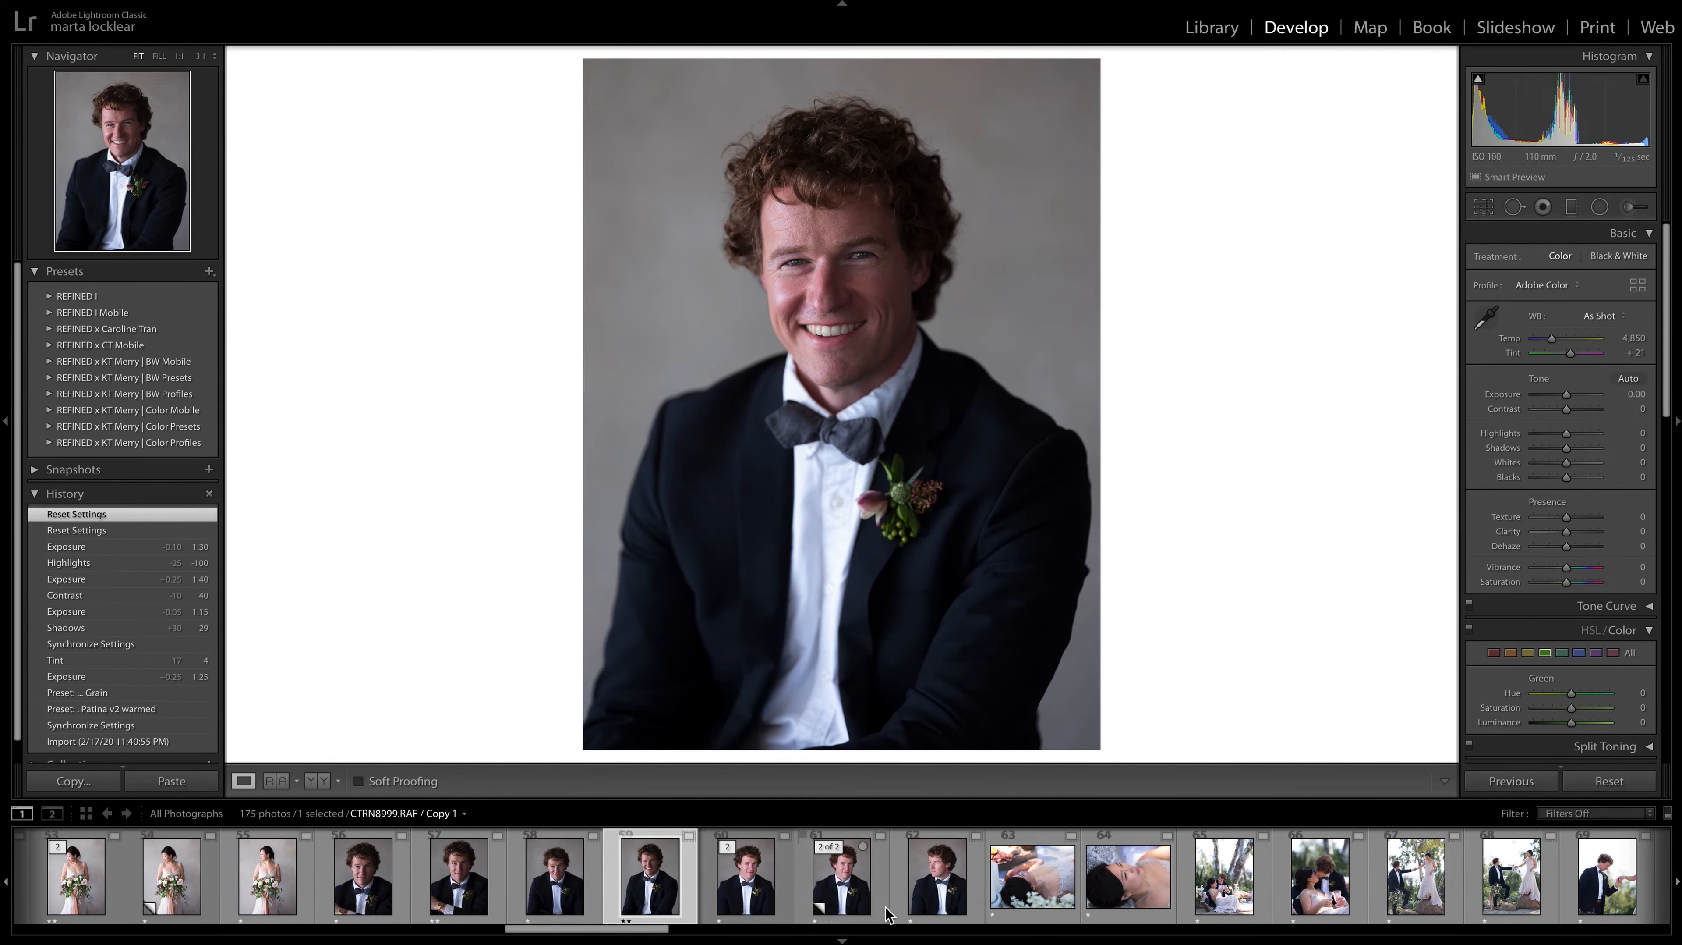
Compare the reclining bride photos CTRN9002.RAF and CTRN9003.RAF, give CTRN9002.RAF a two-star rating, and move on to CTRN9012.RAF.
{"action": "scroll", "coordinate": [729, 879], "scroll_direction": "down", "scroll_amount": 2}
{"action": "left_click", "coordinate": [811, 877]}
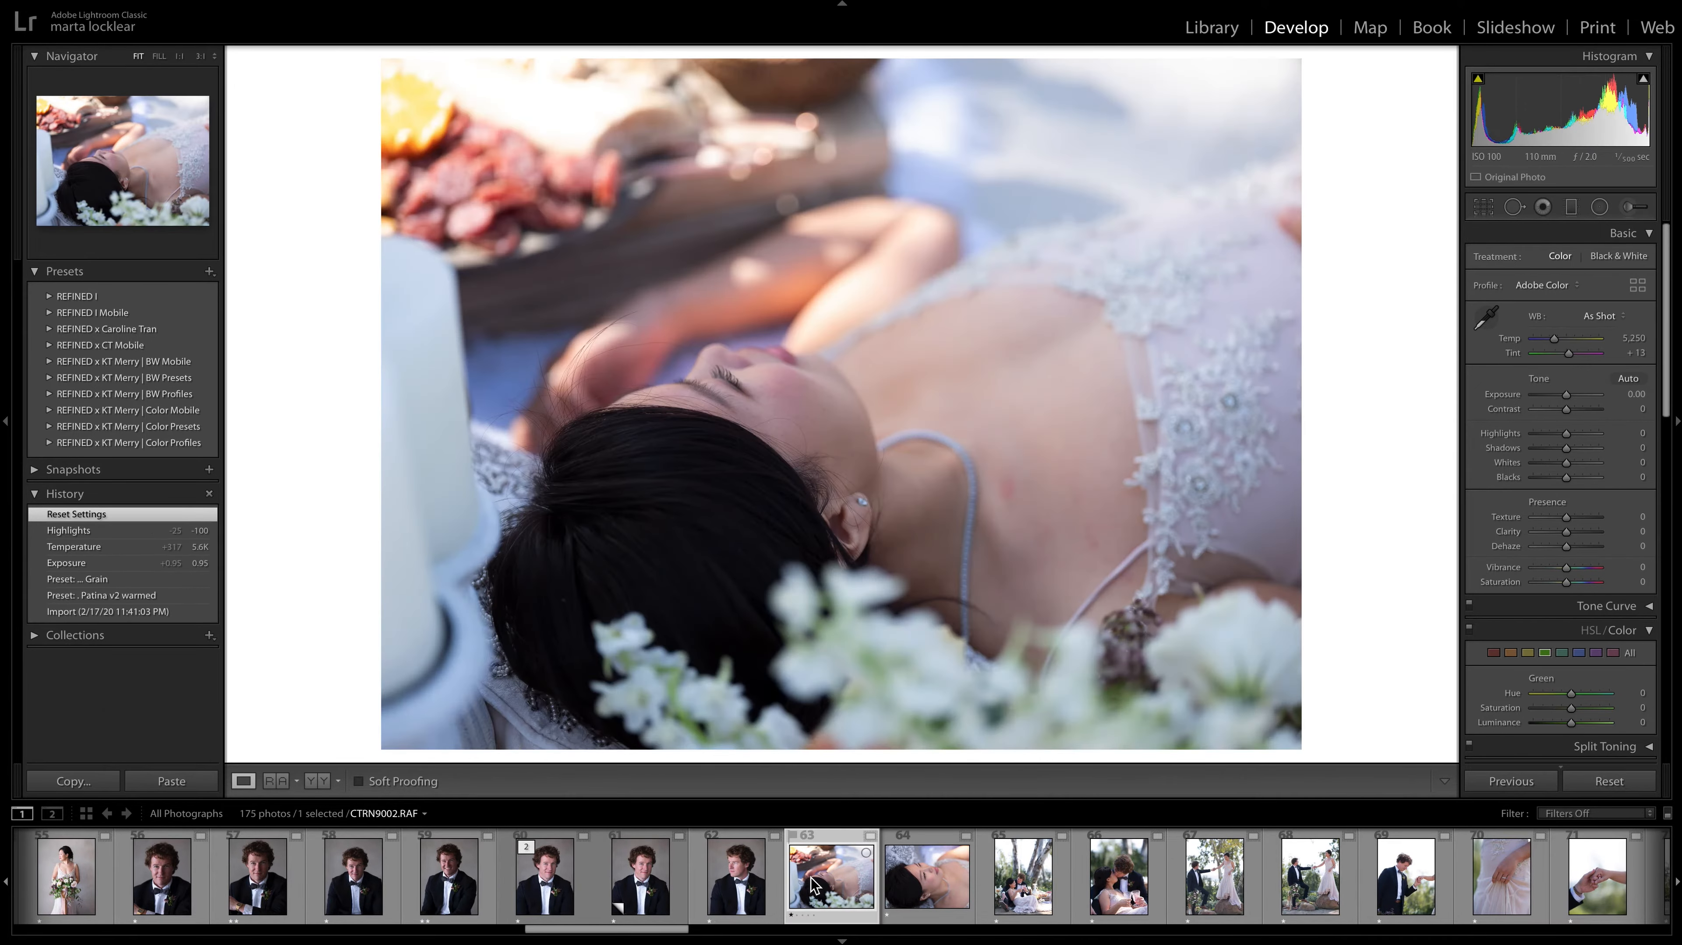
{"action": "key", "text": "Right"}
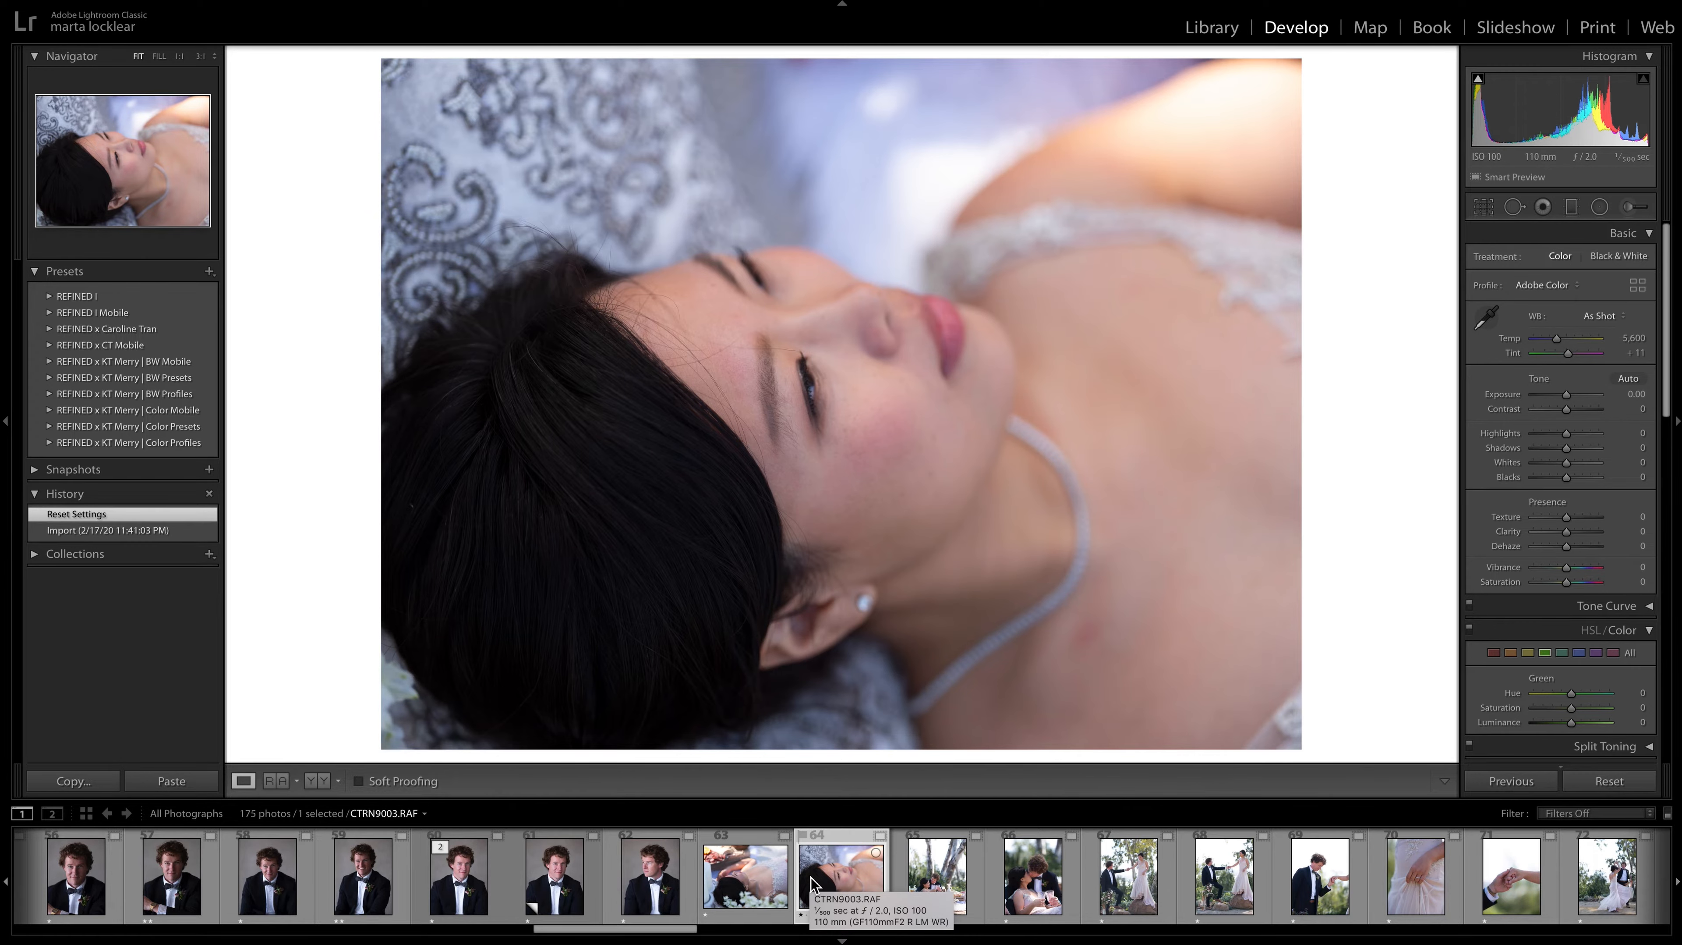
{"action": "key", "text": "Left"}
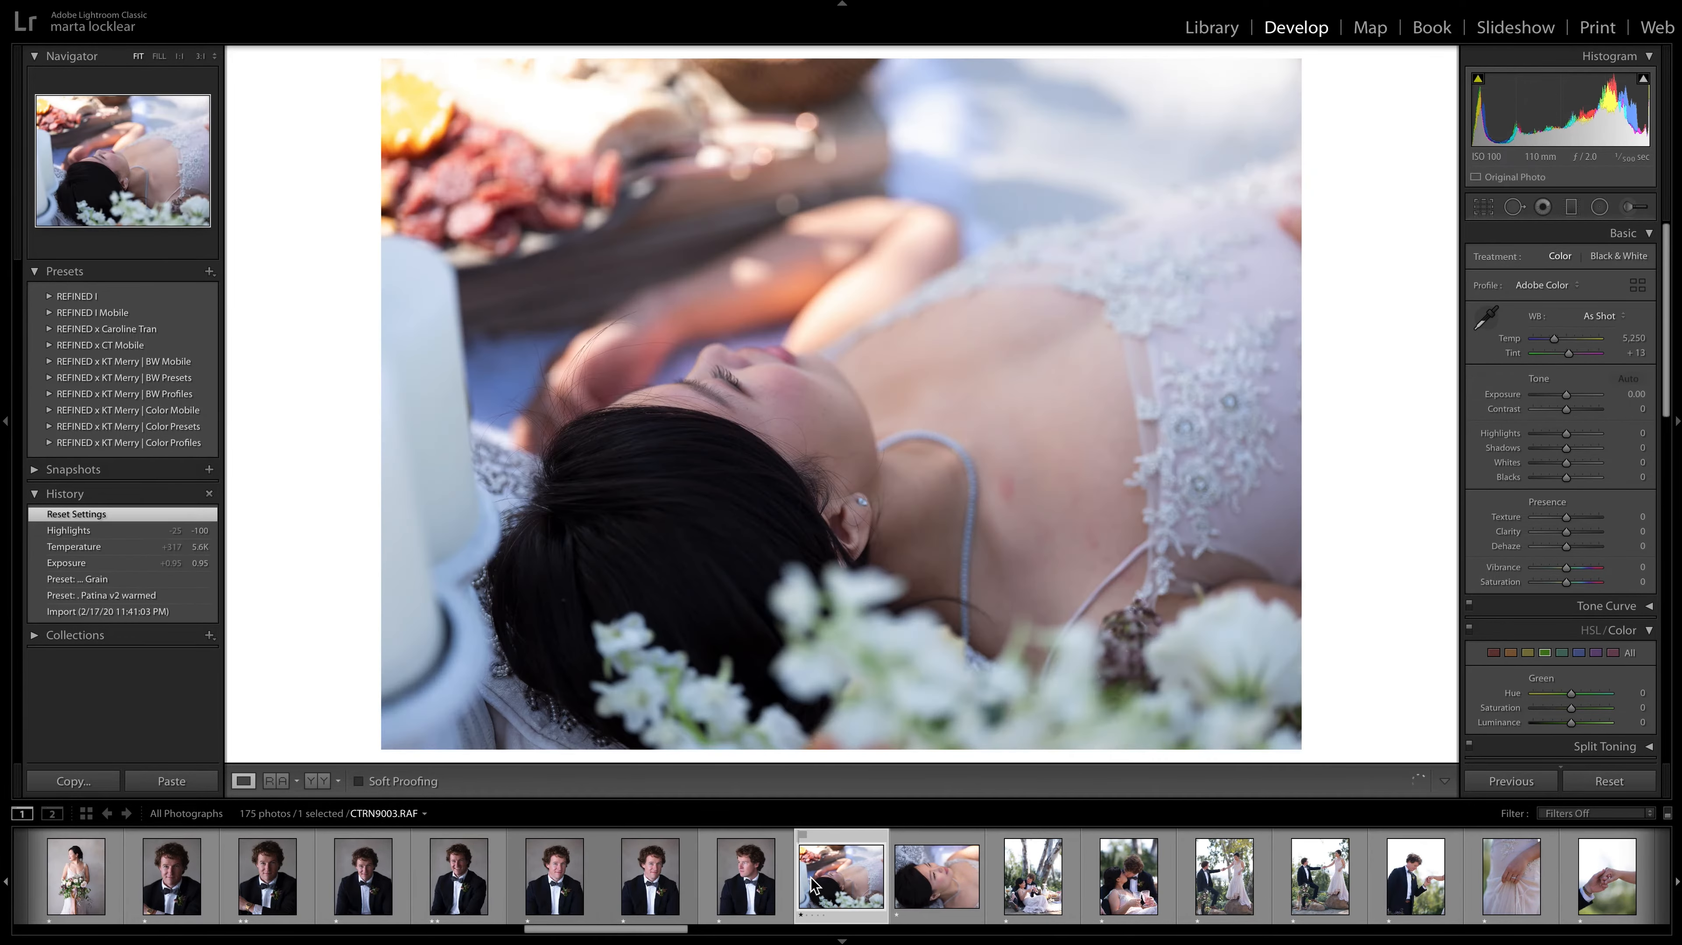
{"action": "key", "text": "2"}
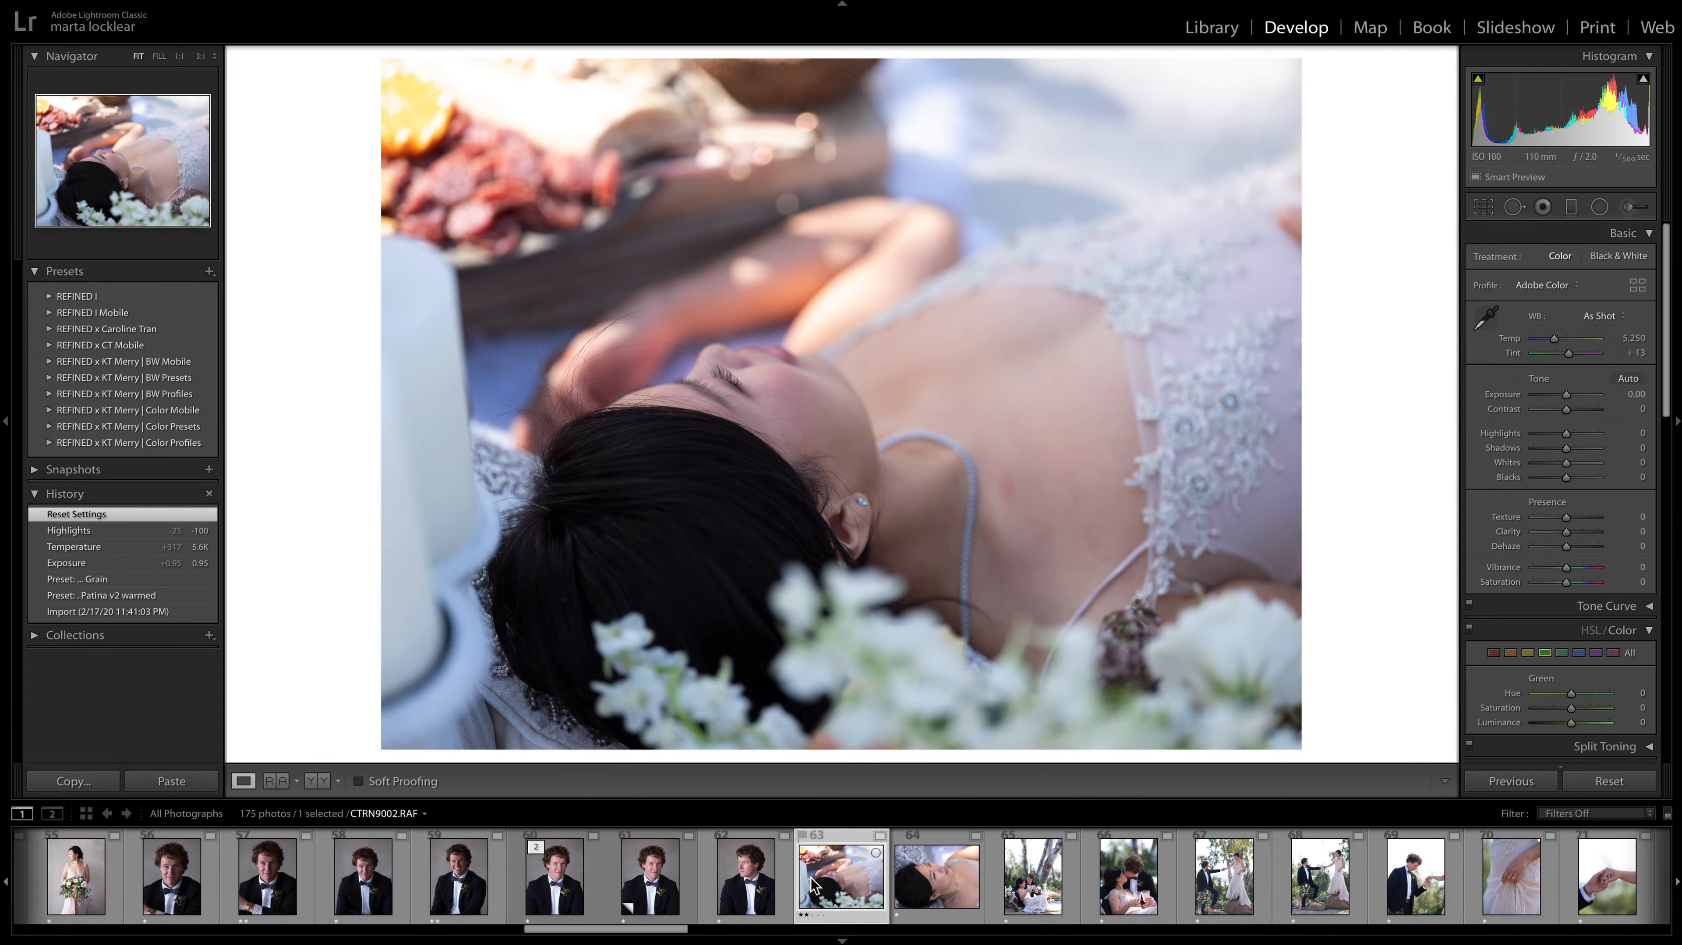
{"action": "key", "text": "Right"}
{"action": "key", "text": "Right"}
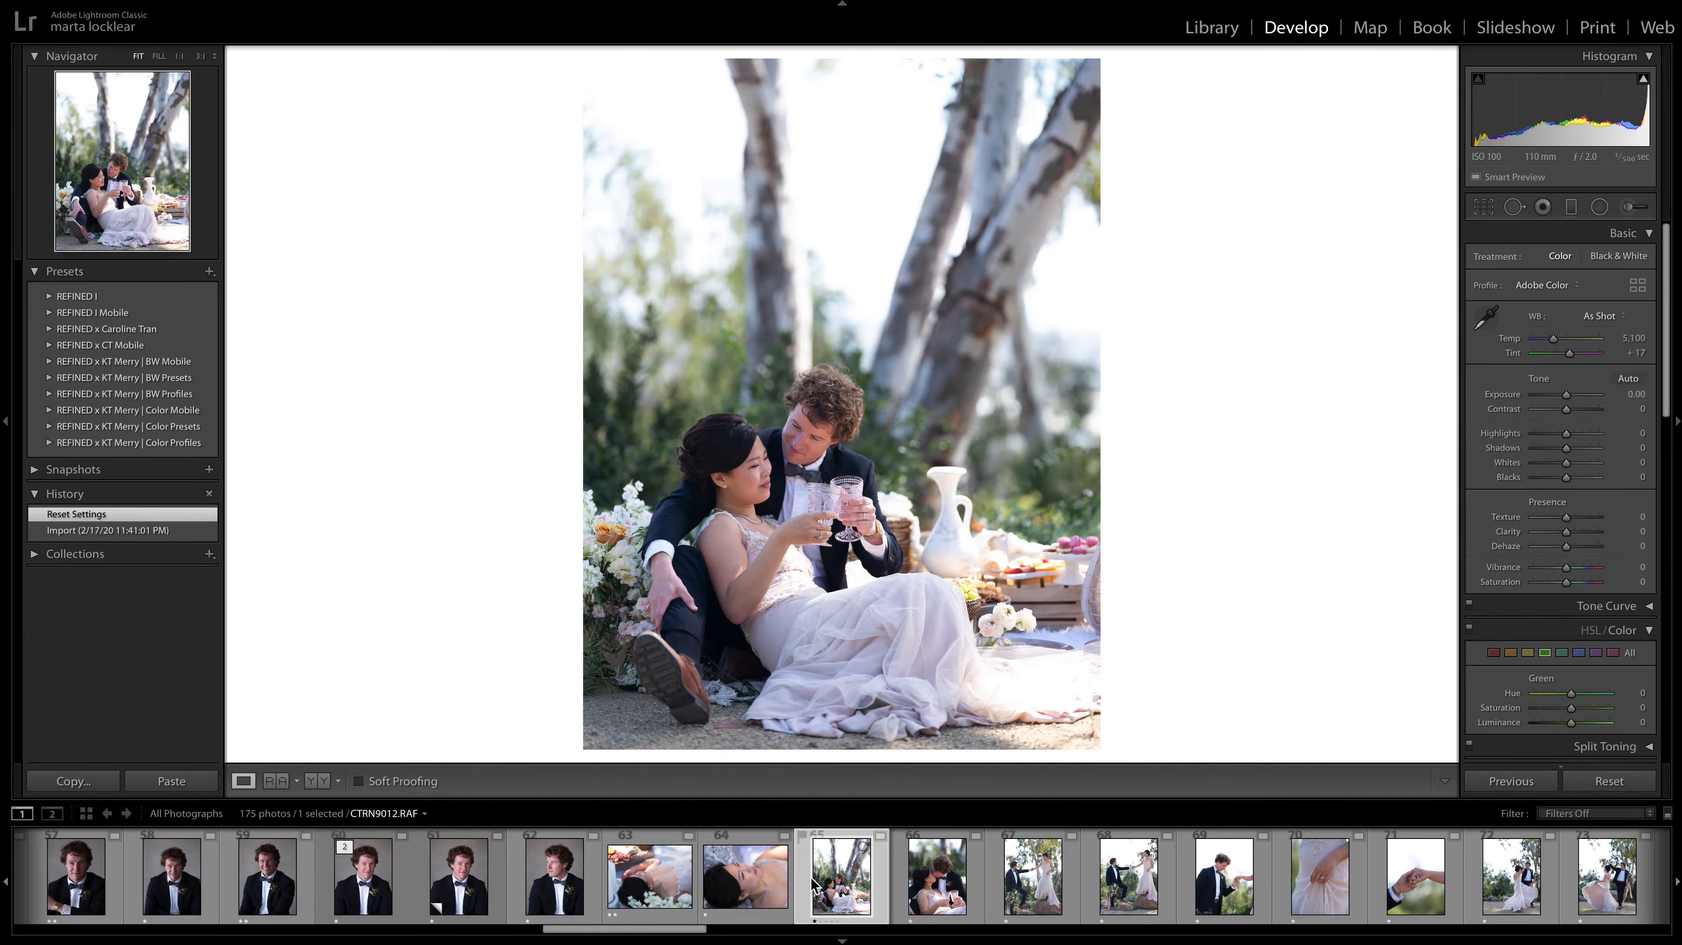
Give the kissing couple photo CTRN9015.RAF and the picnic toast photo CTRN9012.RAF two-star ratings.
{"action": "key", "text": "Right"}
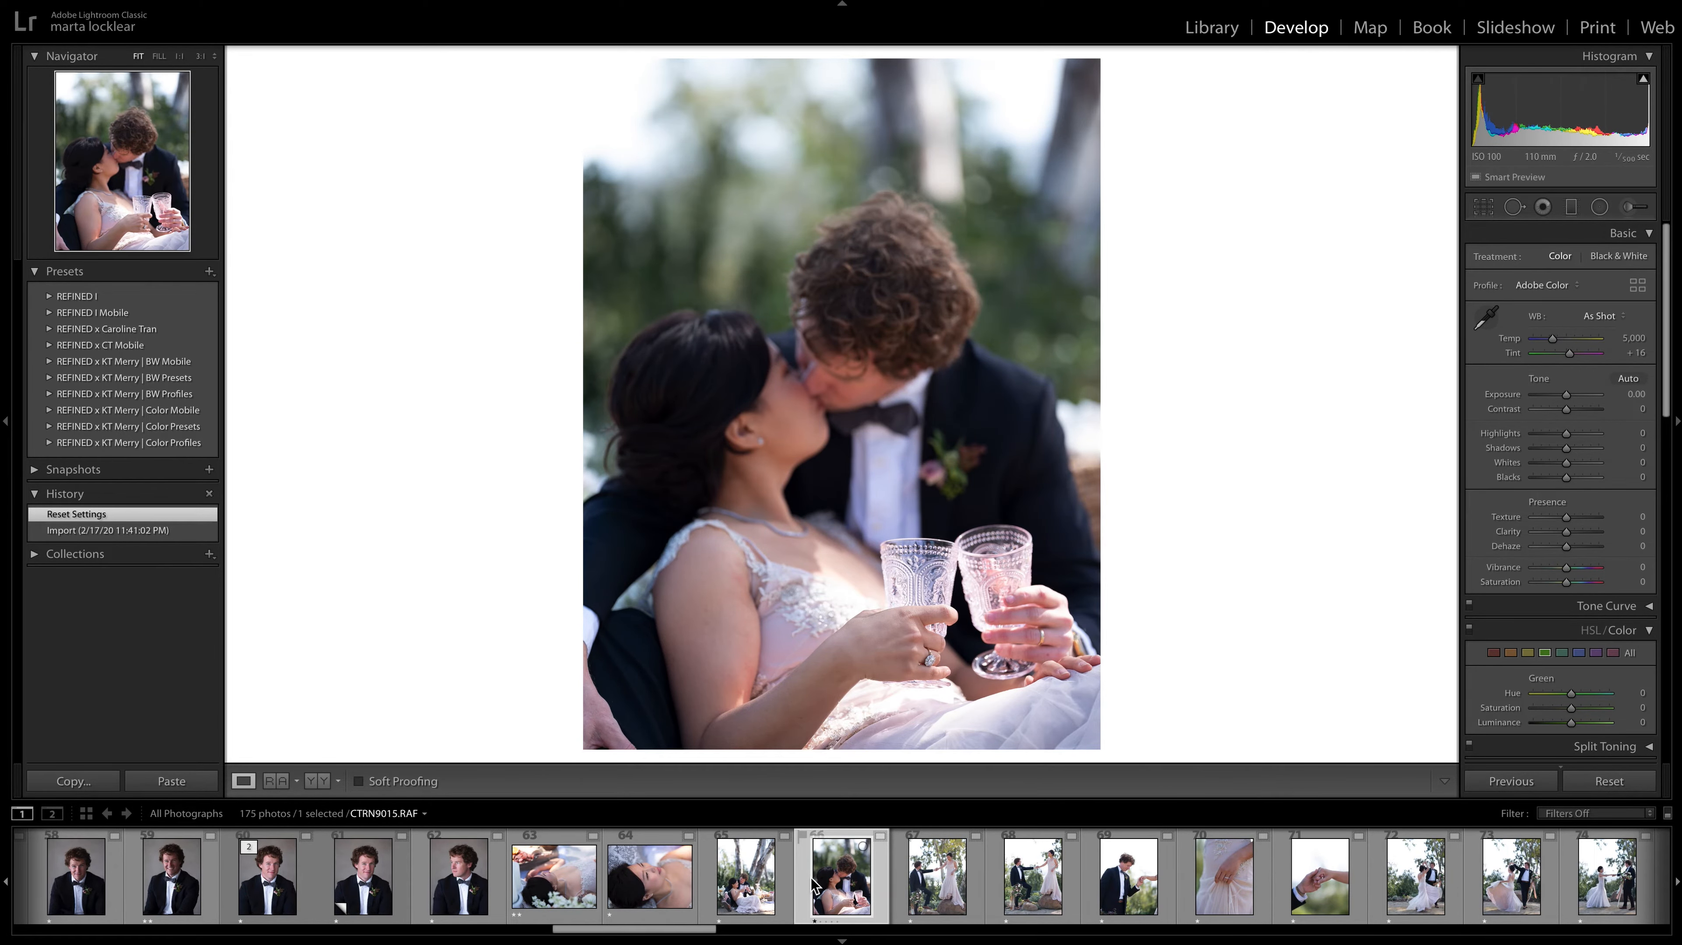
{"action": "key", "text": "2"}
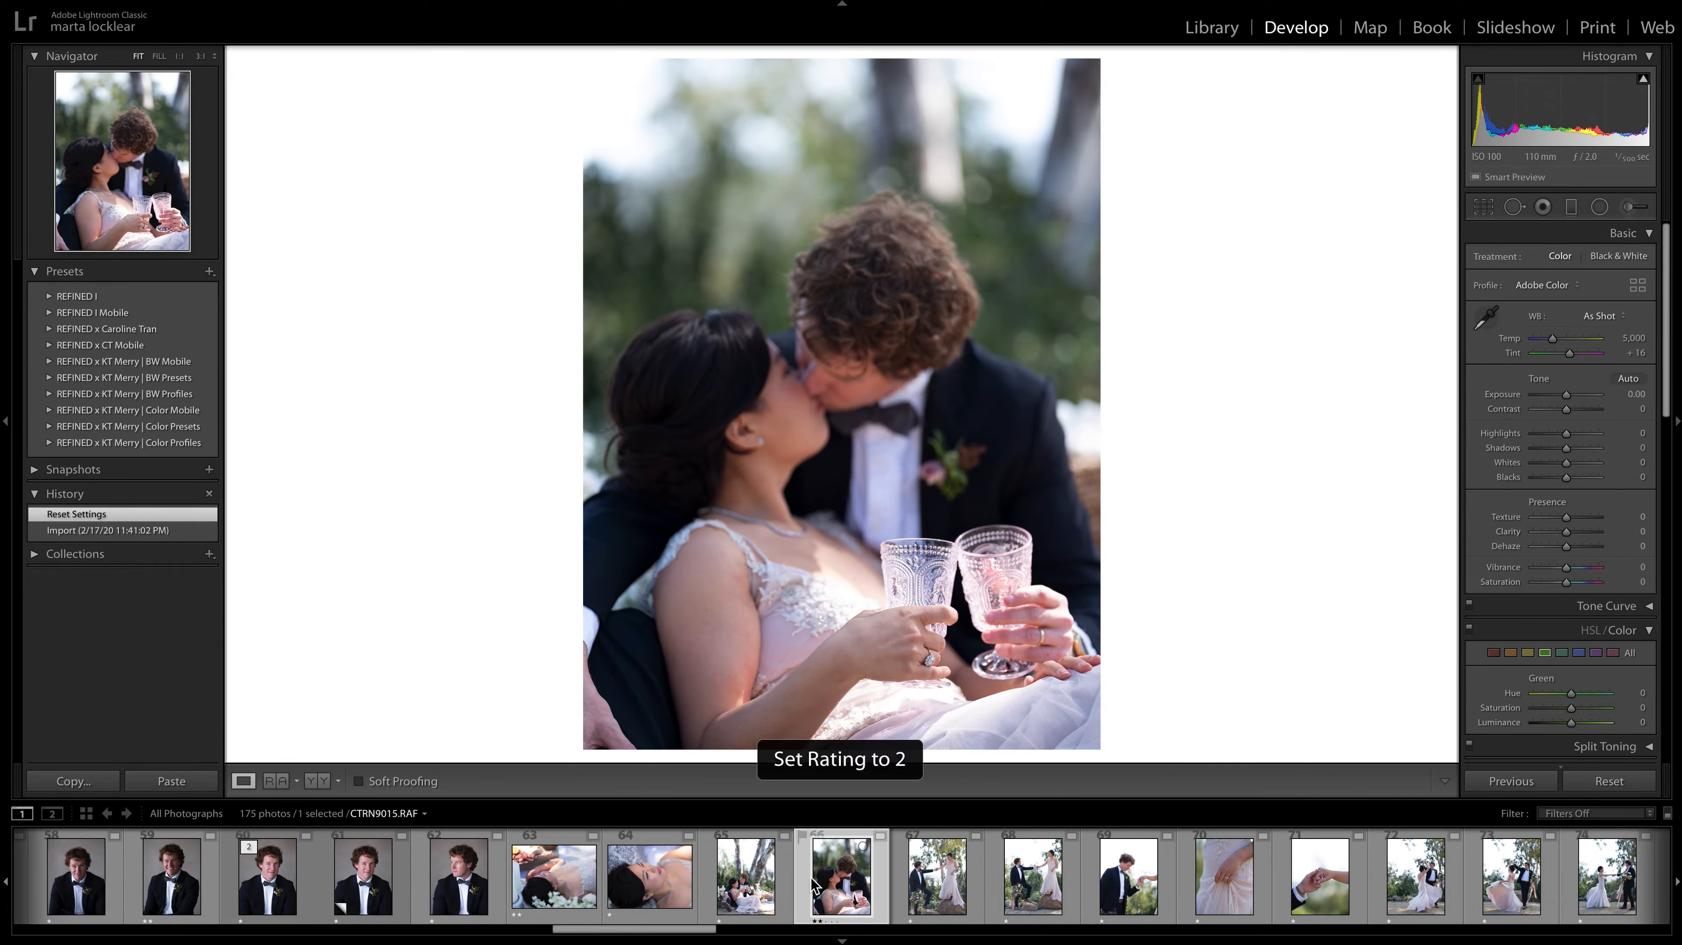
{"action": "key", "text": "Left"}
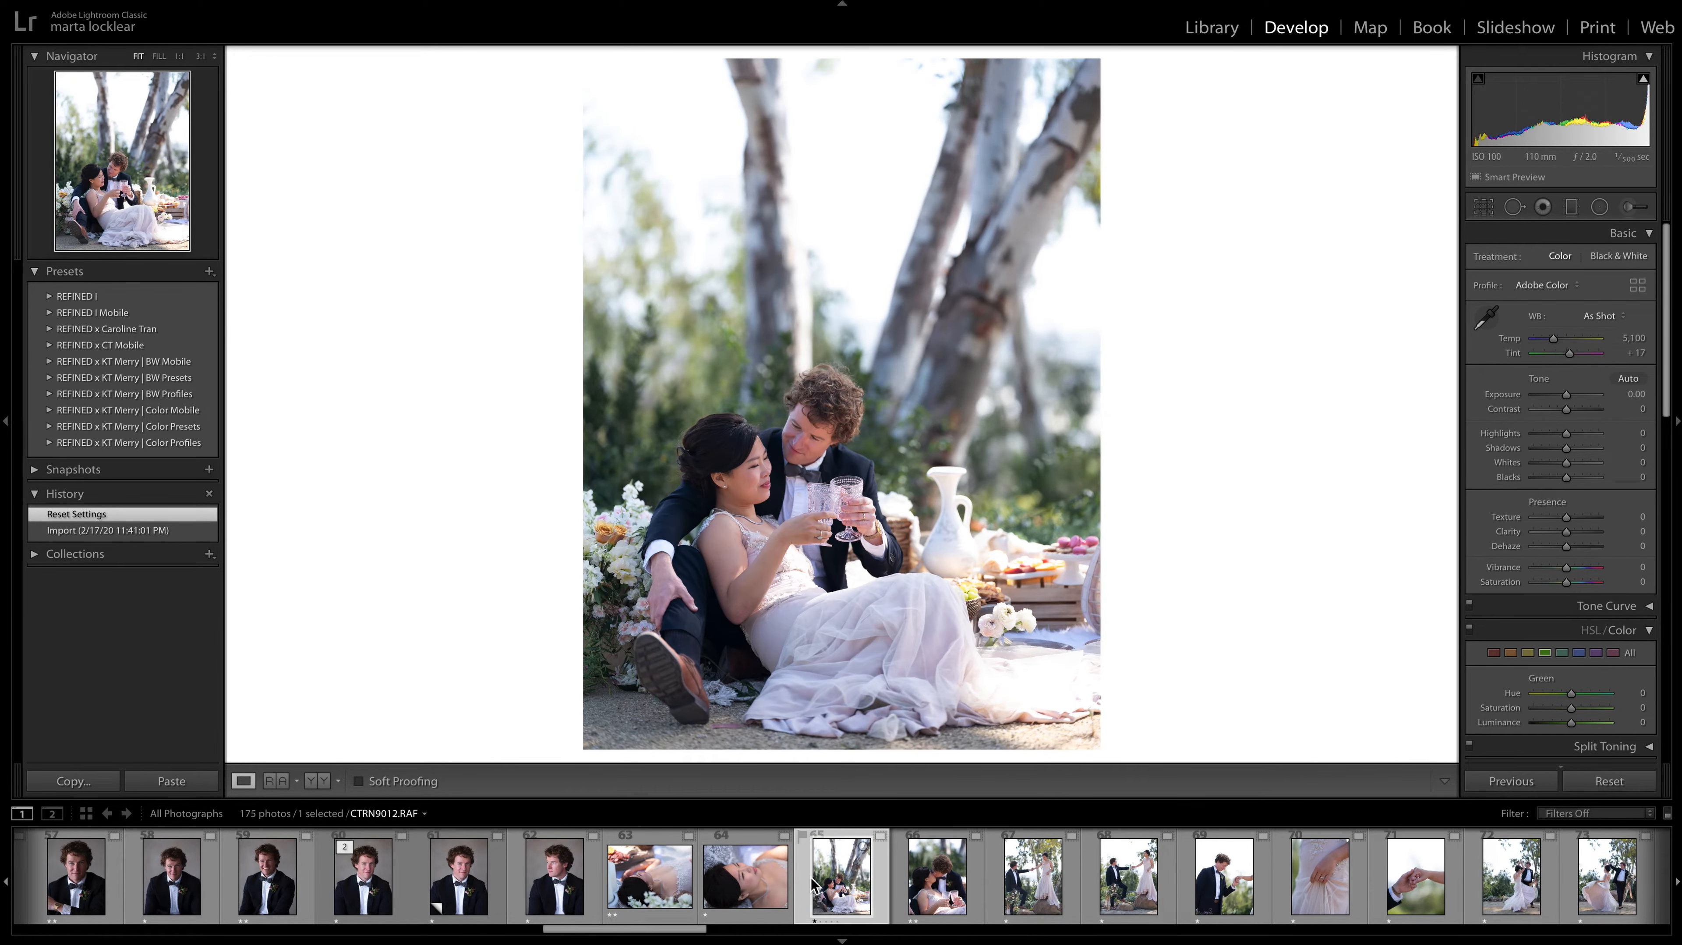
{"action": "key", "text": "2"}
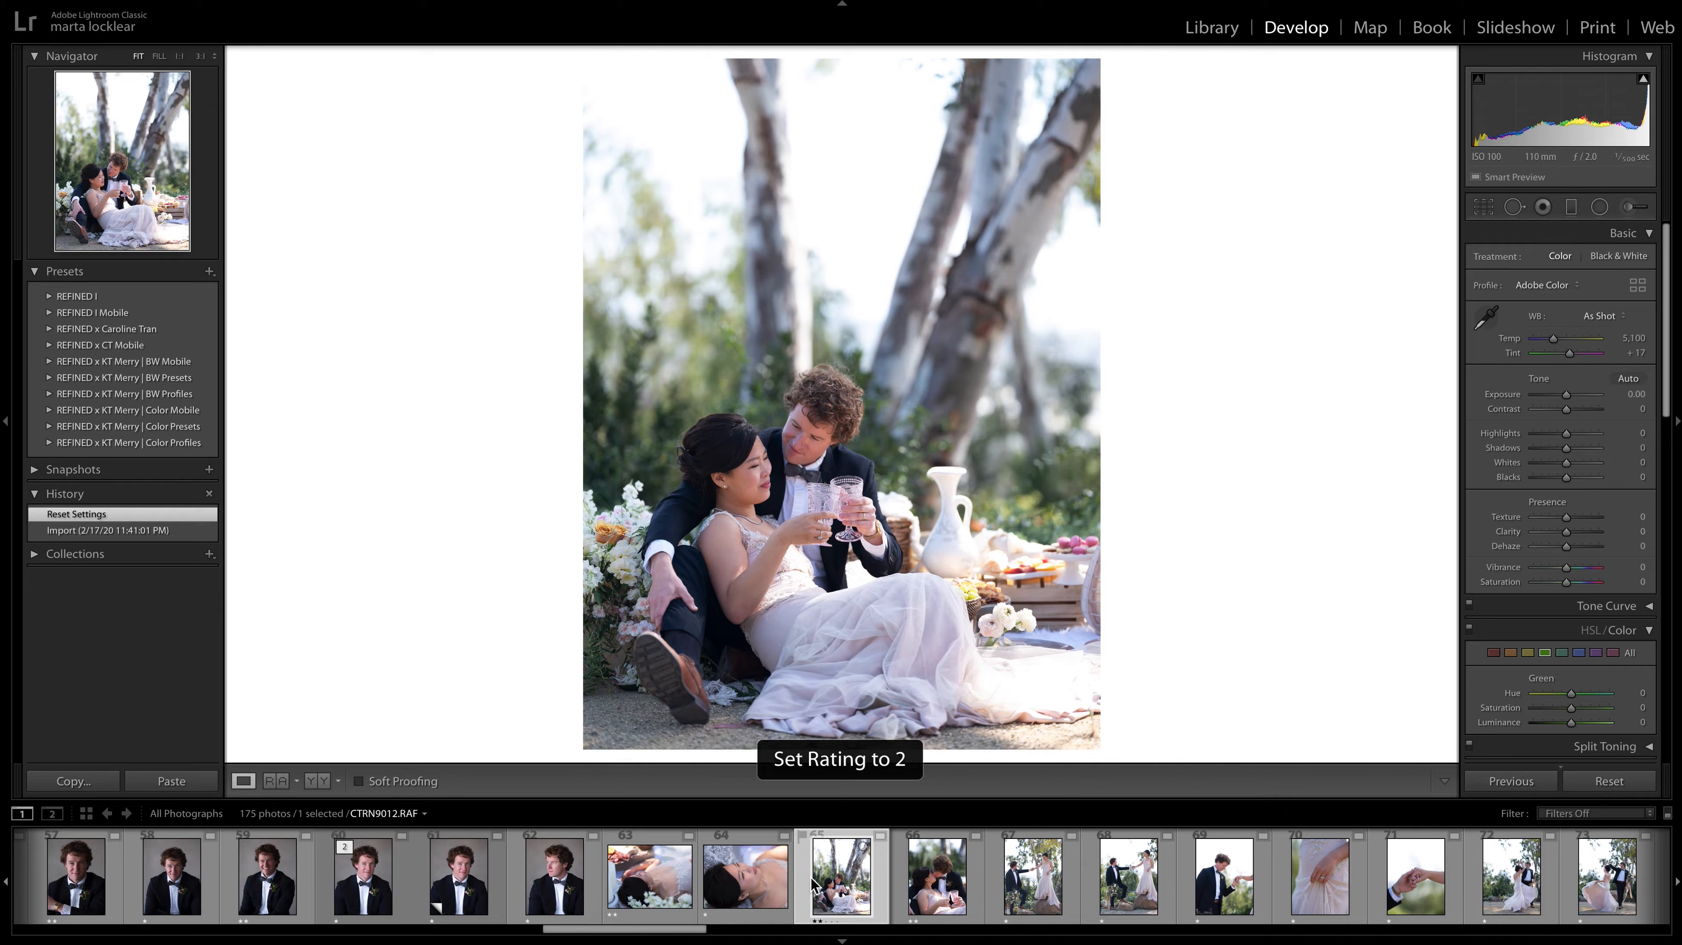
Compare the photos of the couple holding hands on the rocks, CTRN9016.RAF and CTRN9017.RAF, and give CTRN9016.RAF a two-star rating.
{"action": "key", "text": "Right"}
{"action": "key", "text": "Right"}
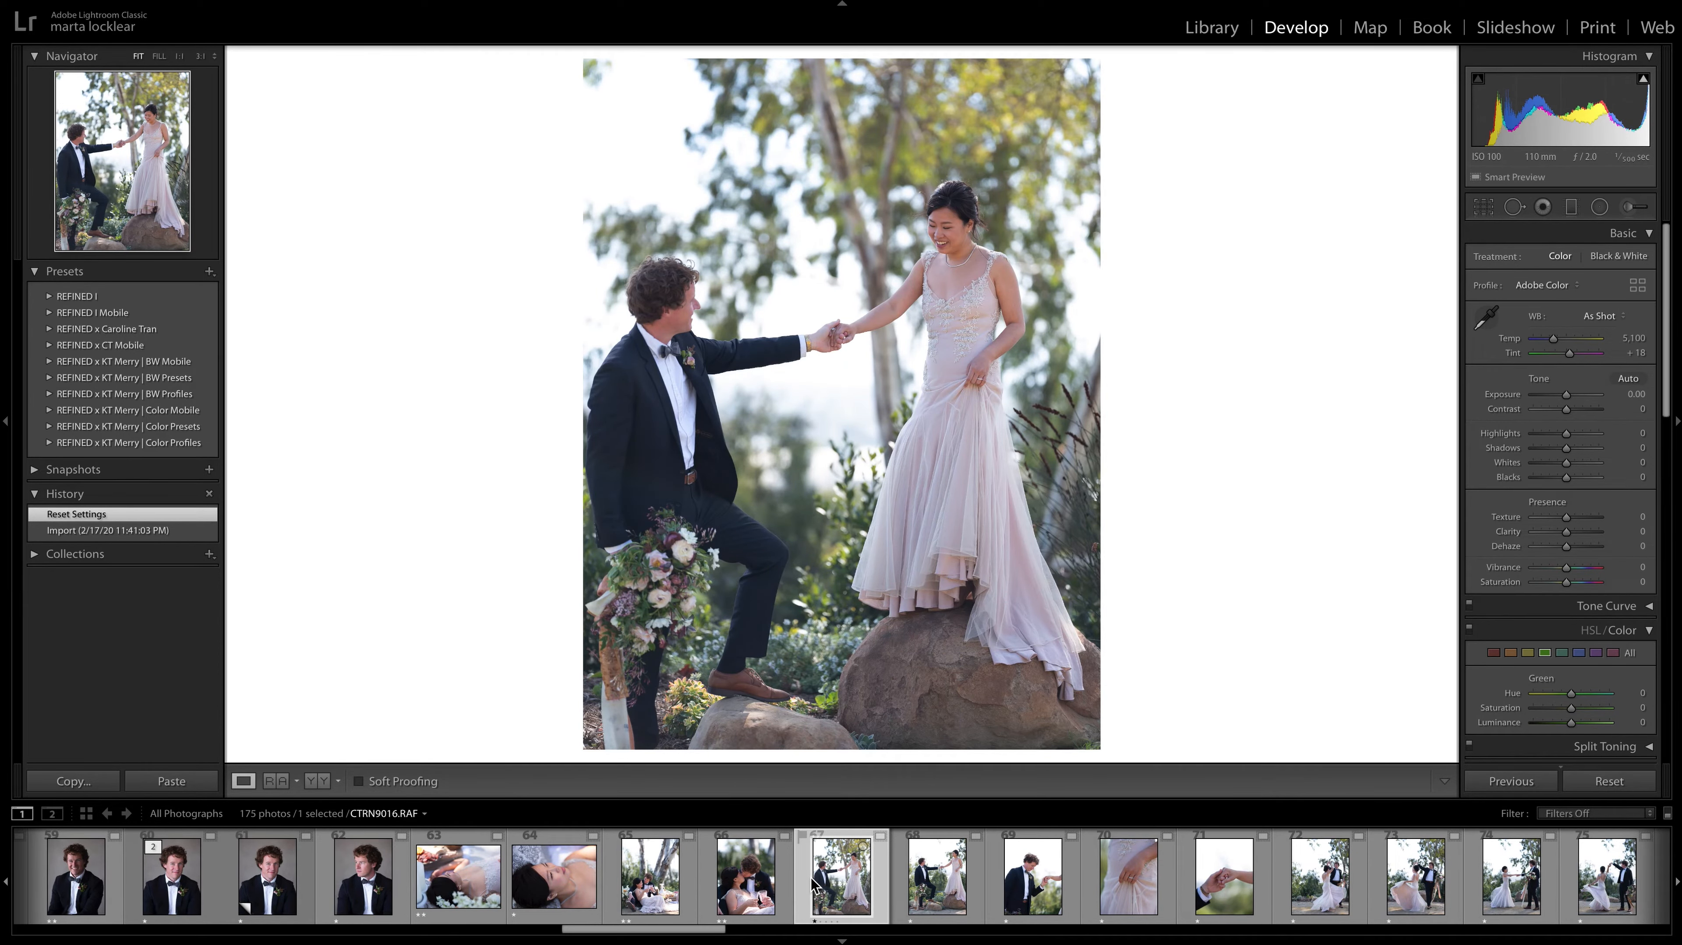
{"action": "key", "text": "Right"}
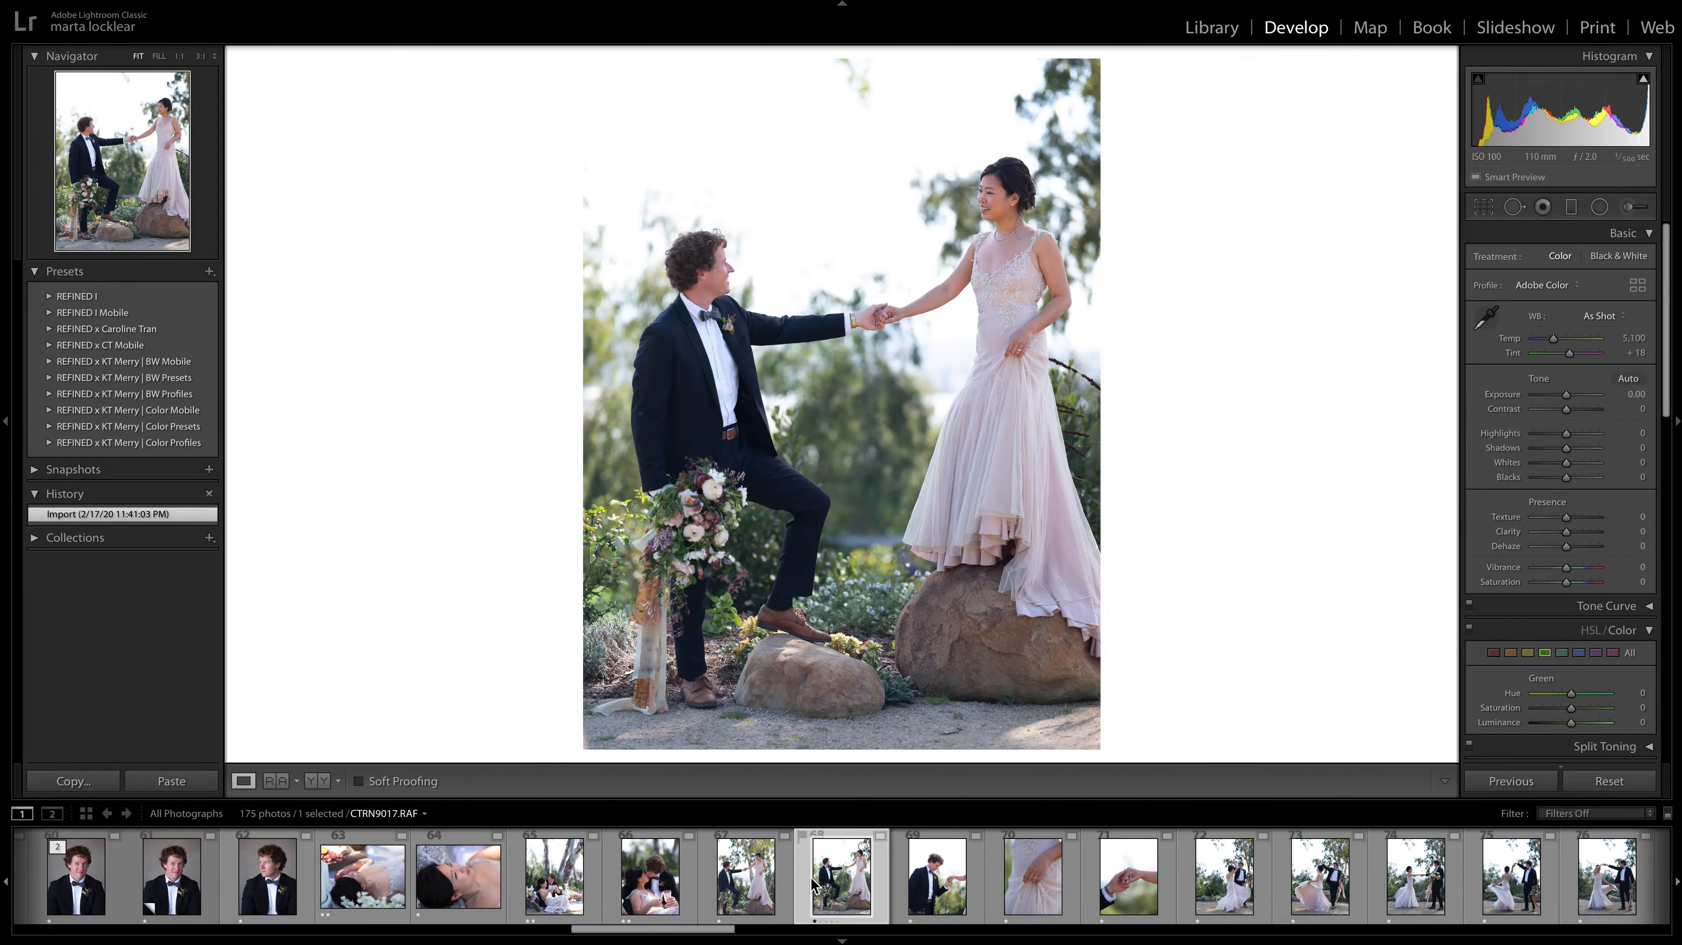
{"action": "key", "text": "Left"}
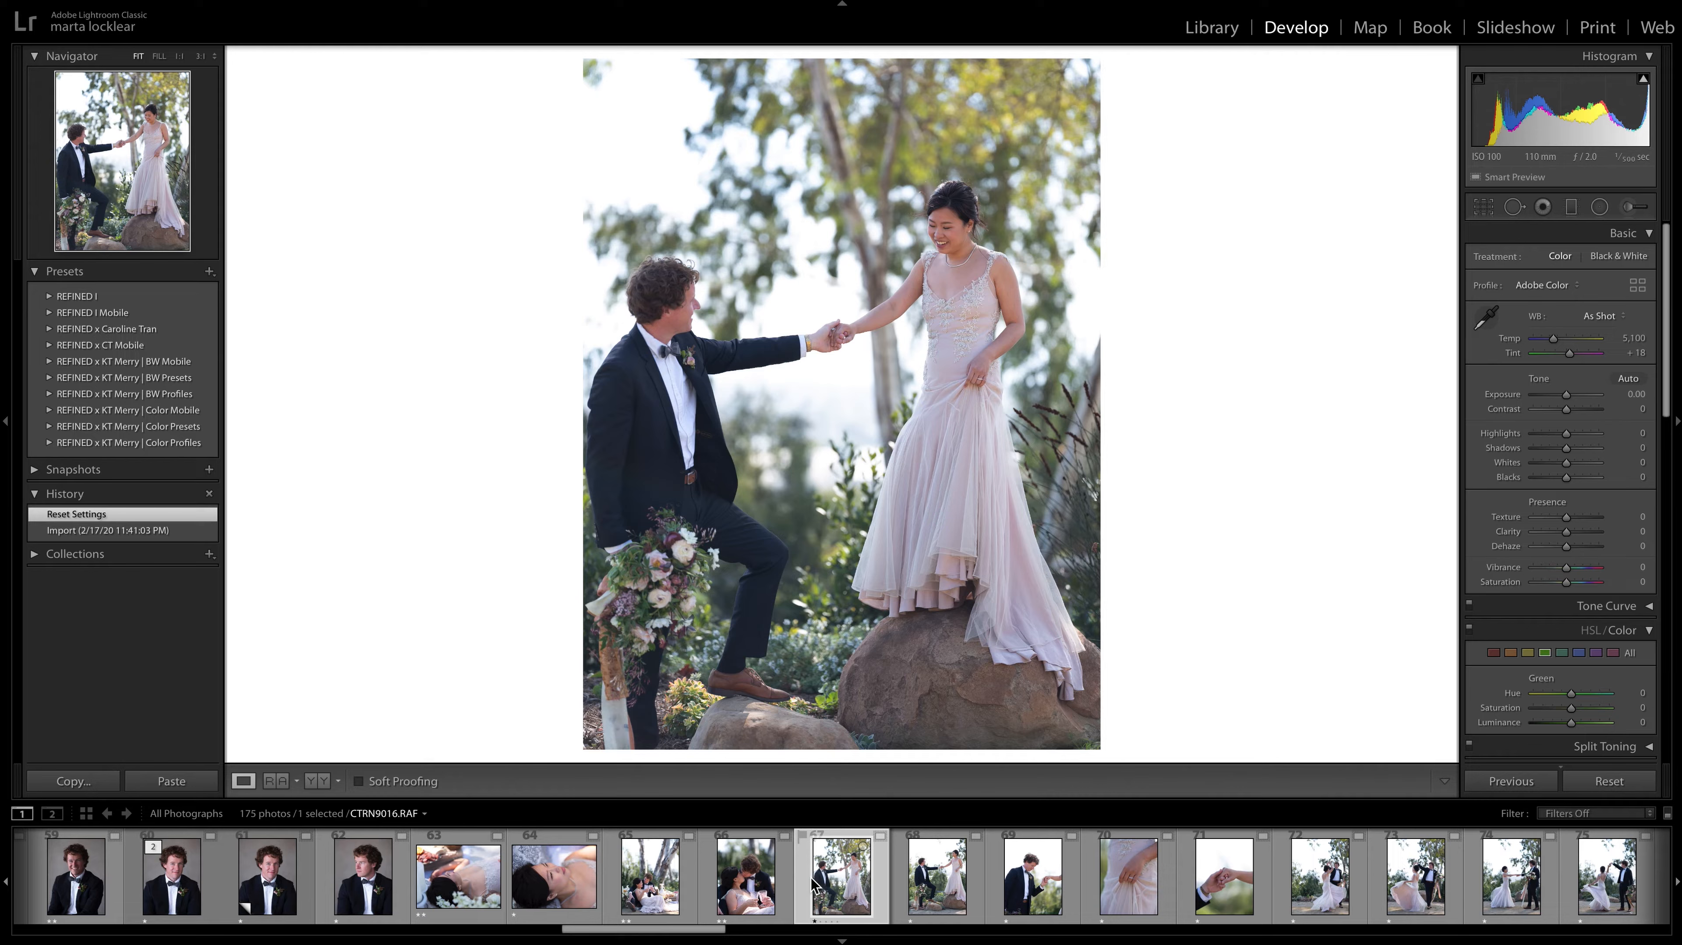
{"action": "key", "text": "Right"}
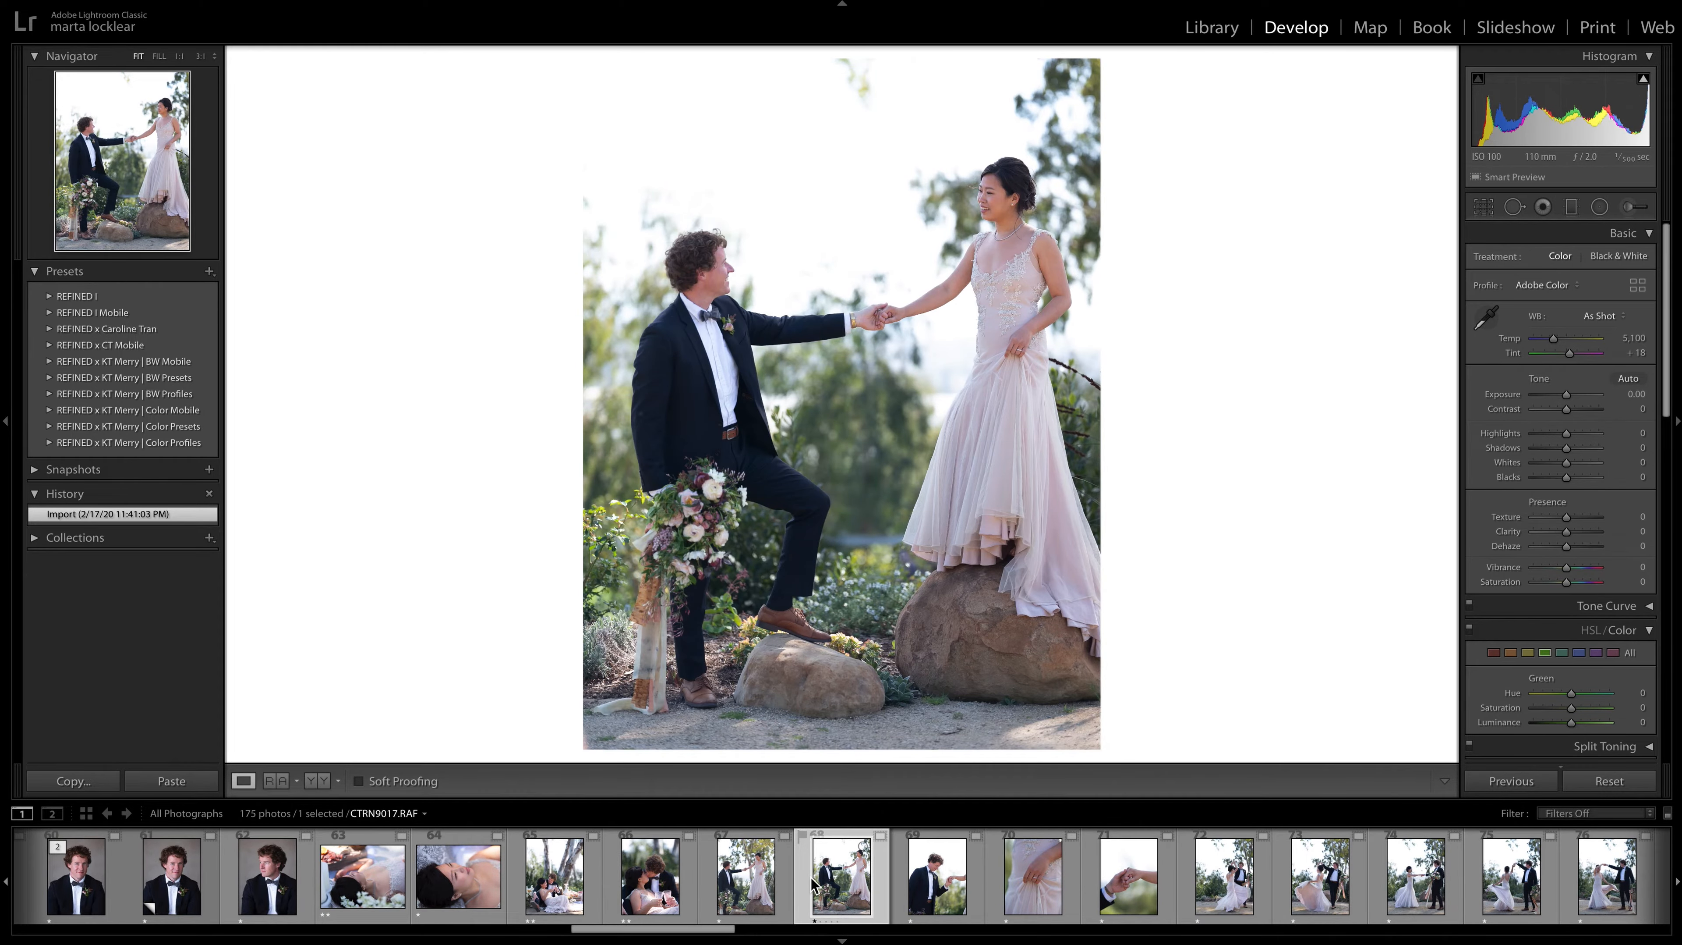
{"action": "key", "text": "Left"}
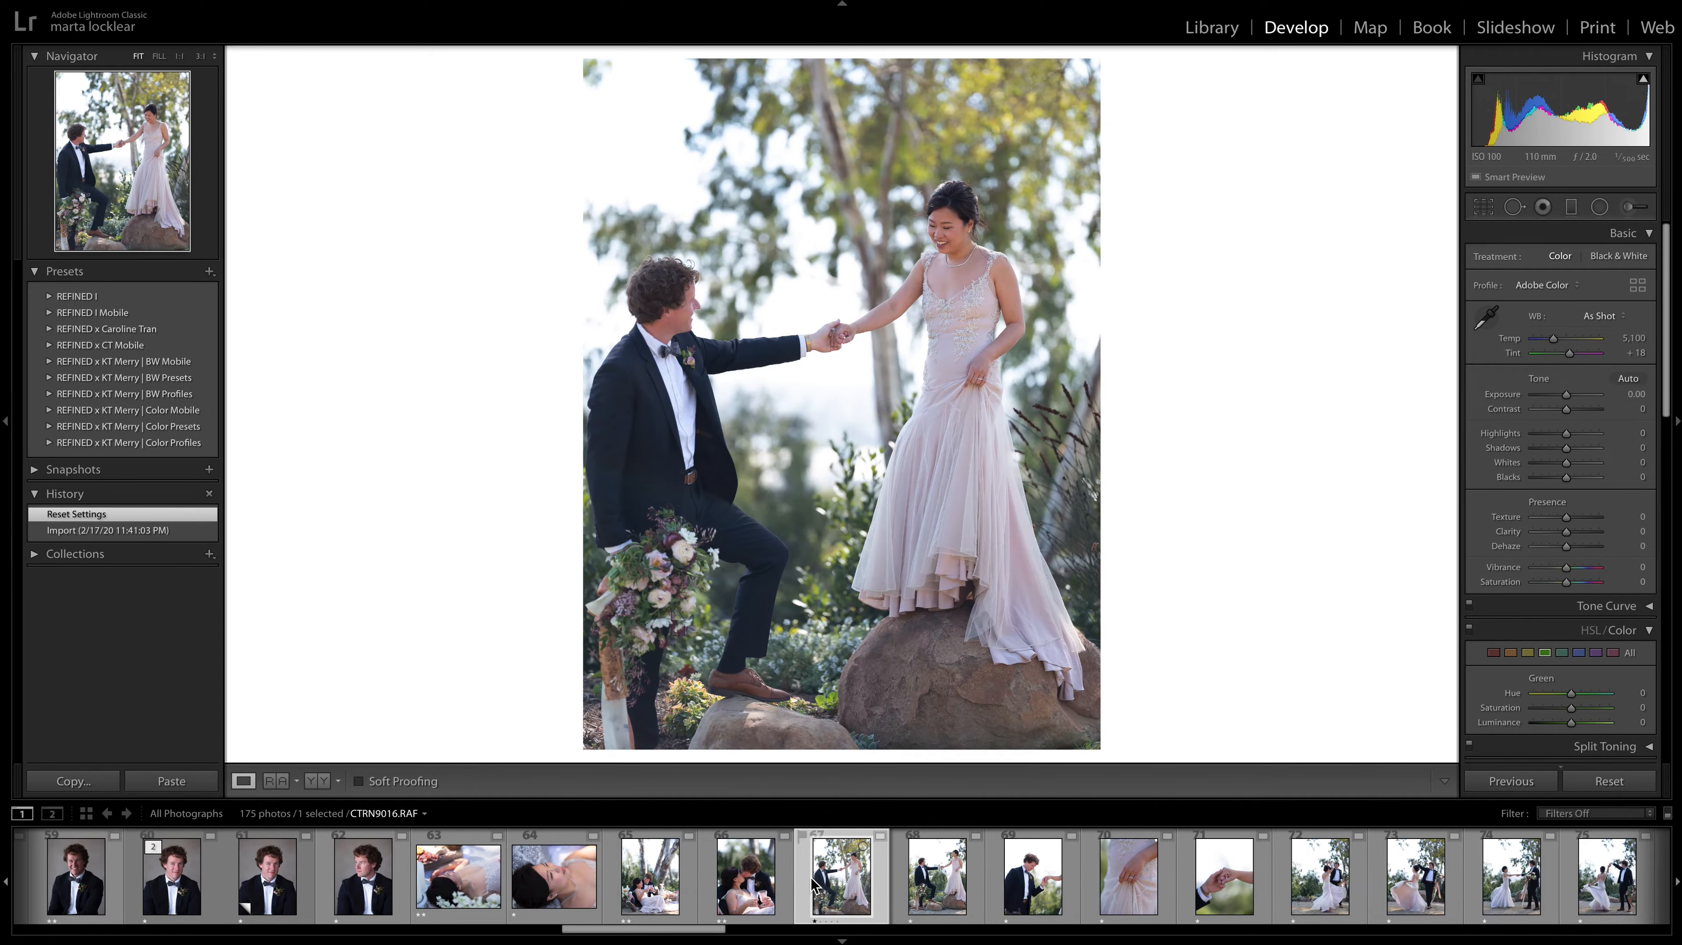
{"action": "key", "text": "Right"}
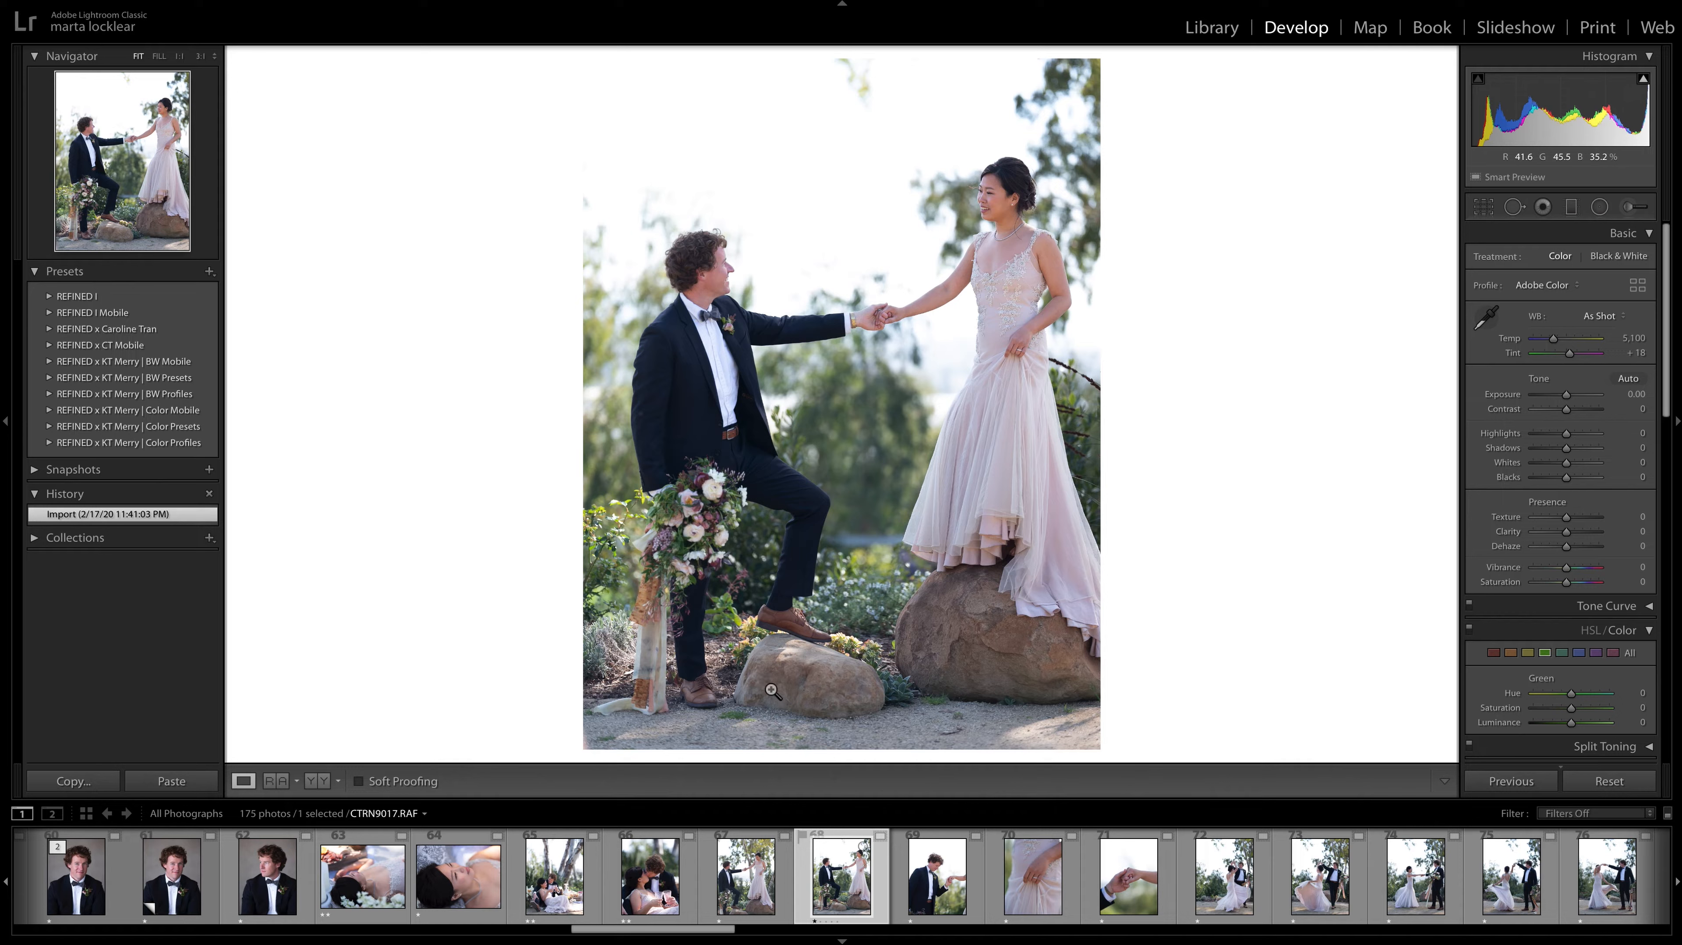
{"action": "key", "text": "Left"}
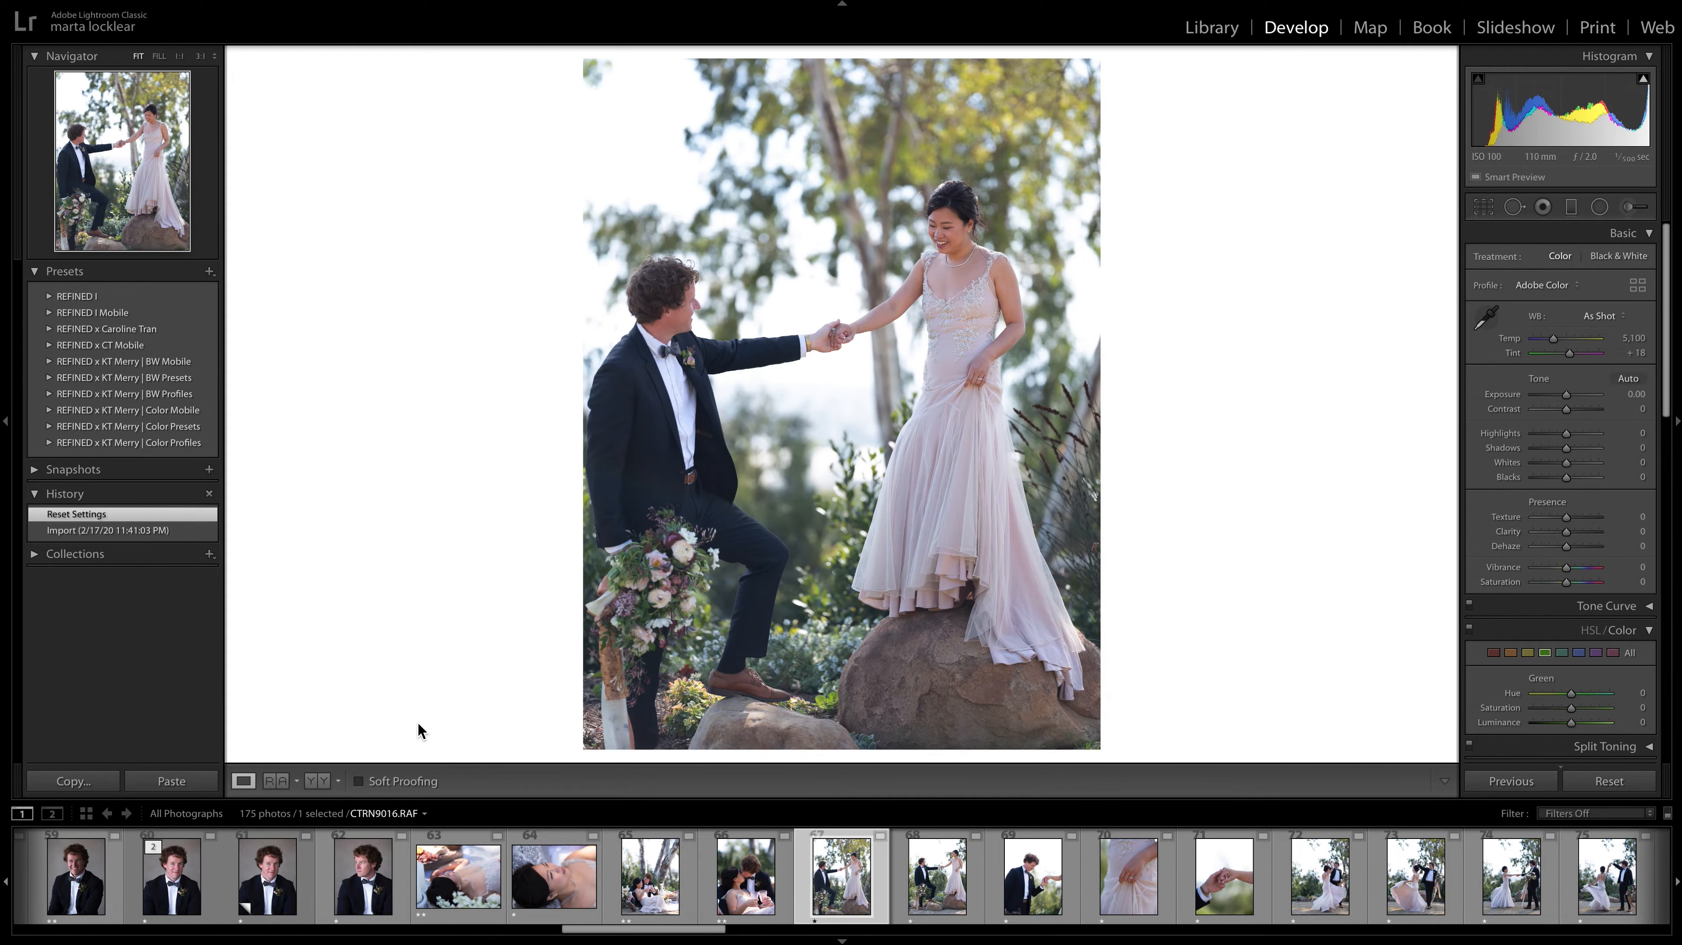
{"action": "key", "text": "Right"}
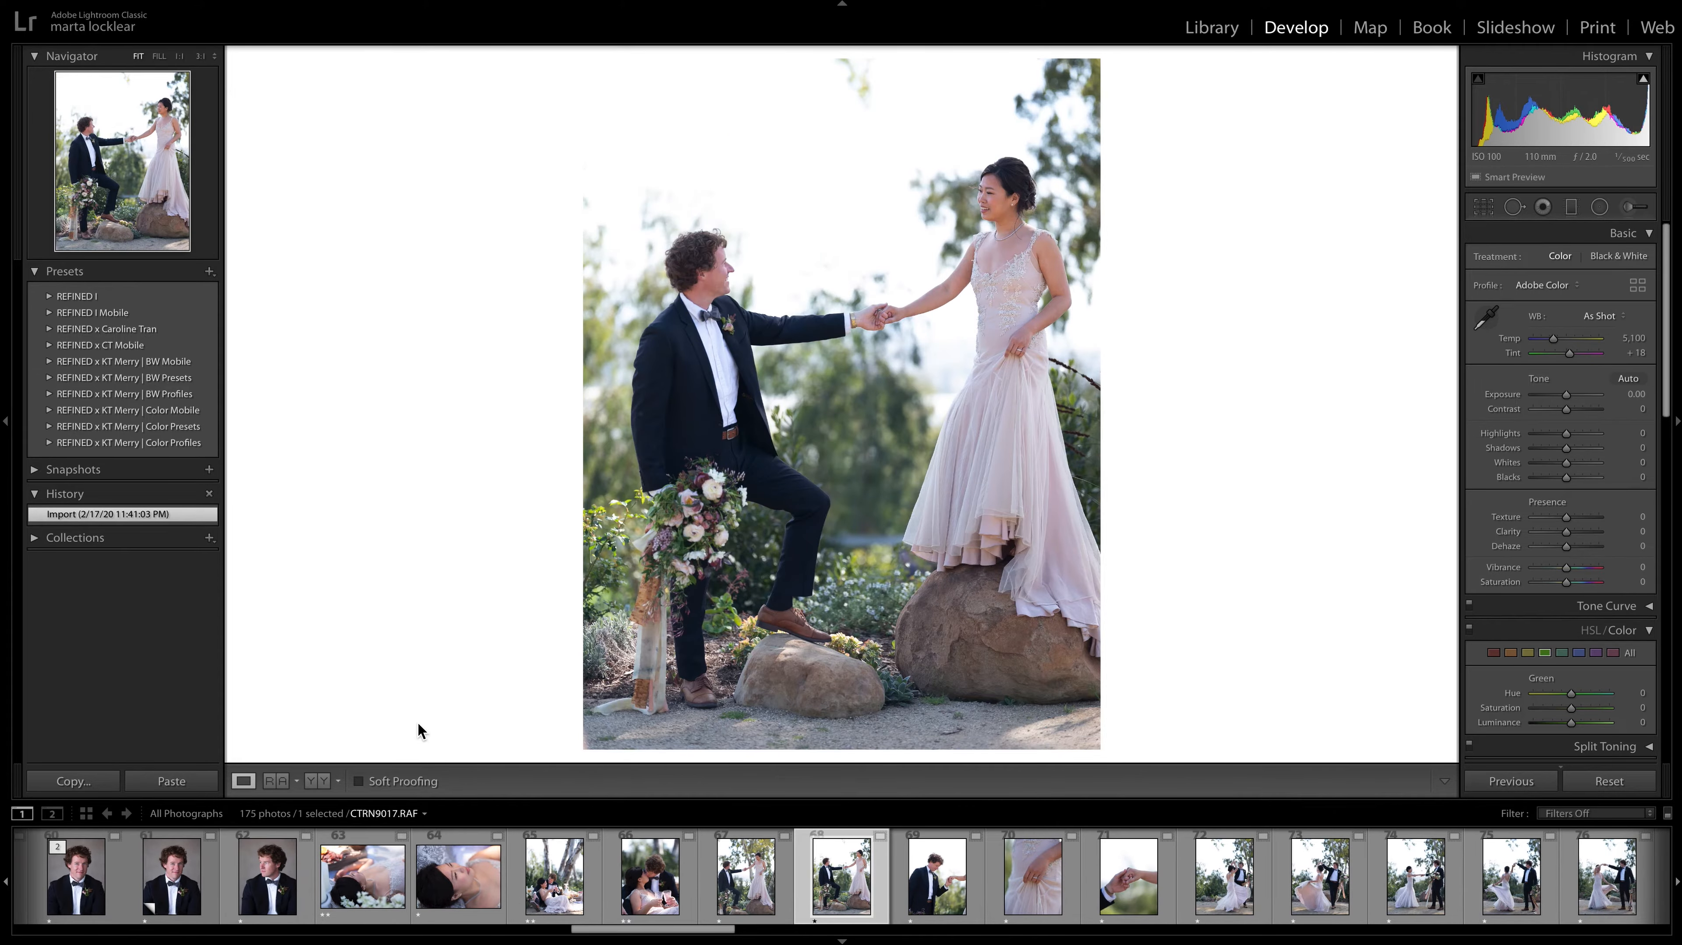
{"action": "key", "text": "Left"}
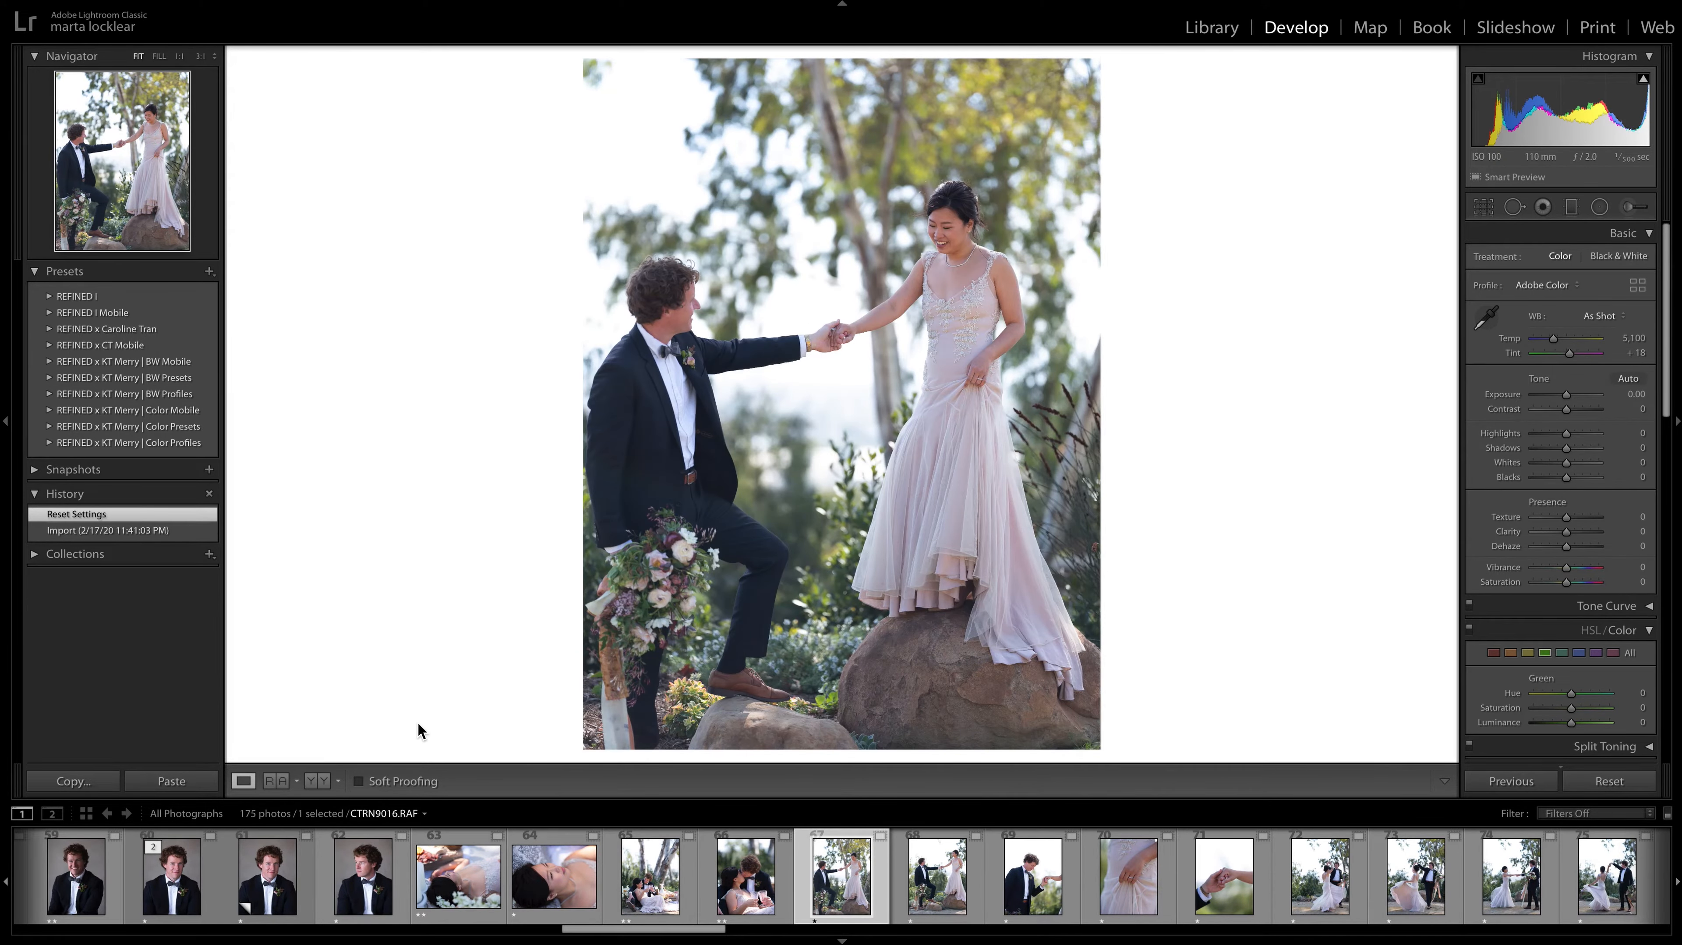
{"action": "key", "text": "2"}
Recheck CTRN9016.RAF against CTRN9017.RAF, and move on to the groom photo CTRN9018.RAF.
{"action": "key", "text": "Right"}
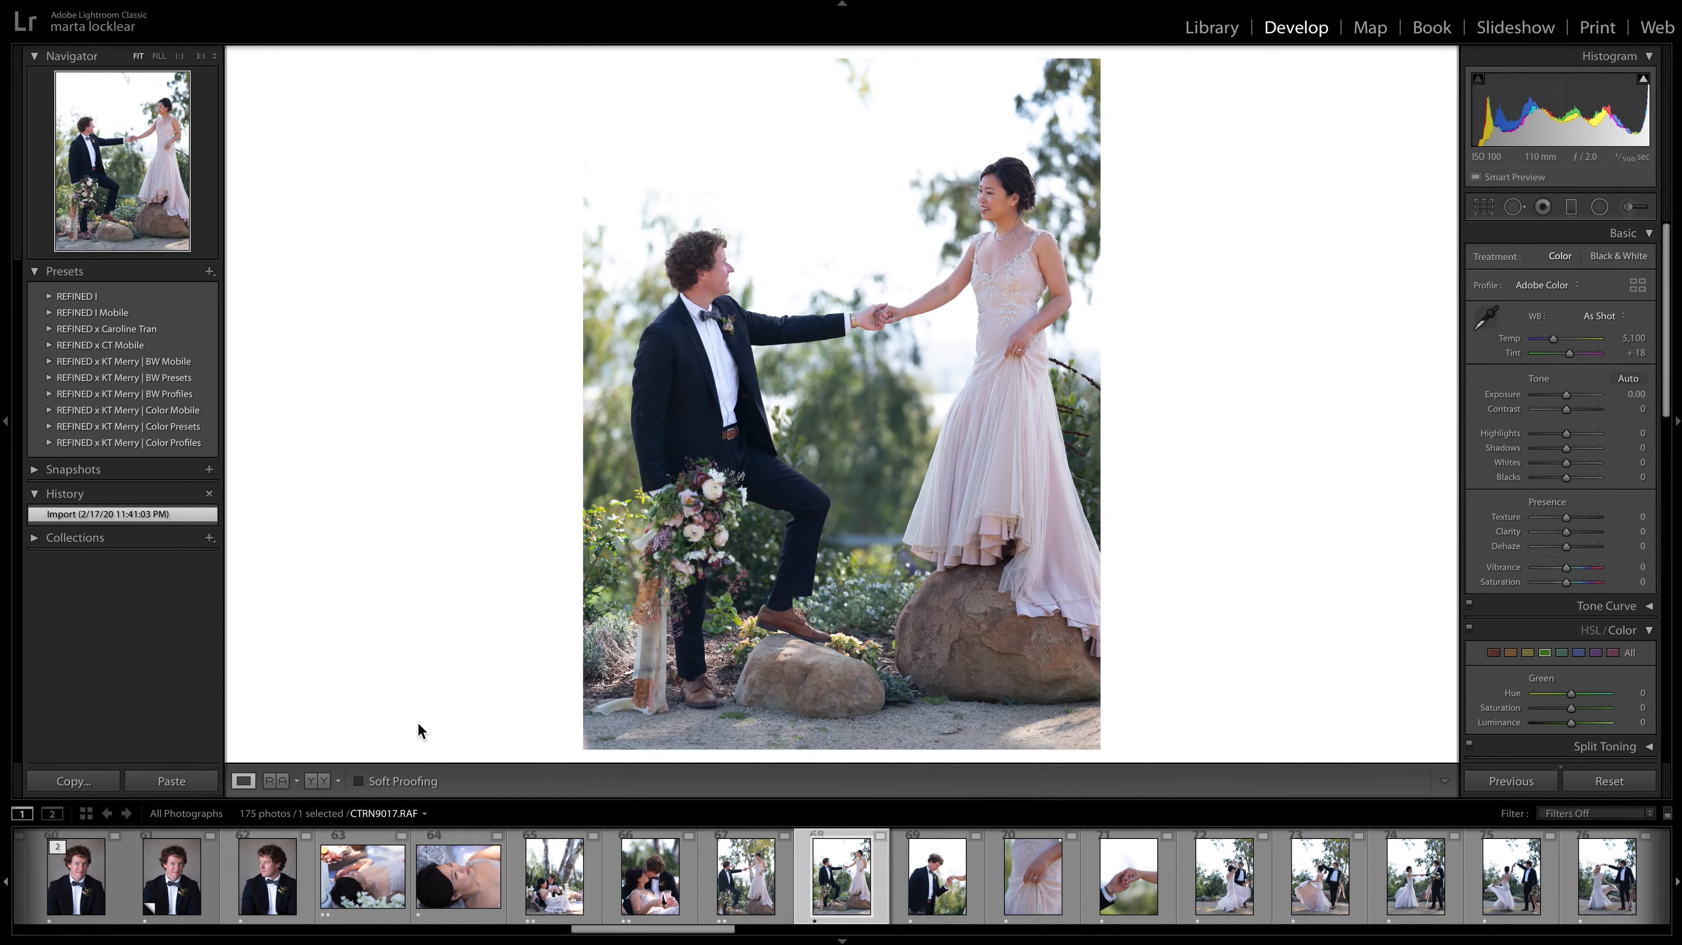
{"action": "key", "text": "Left"}
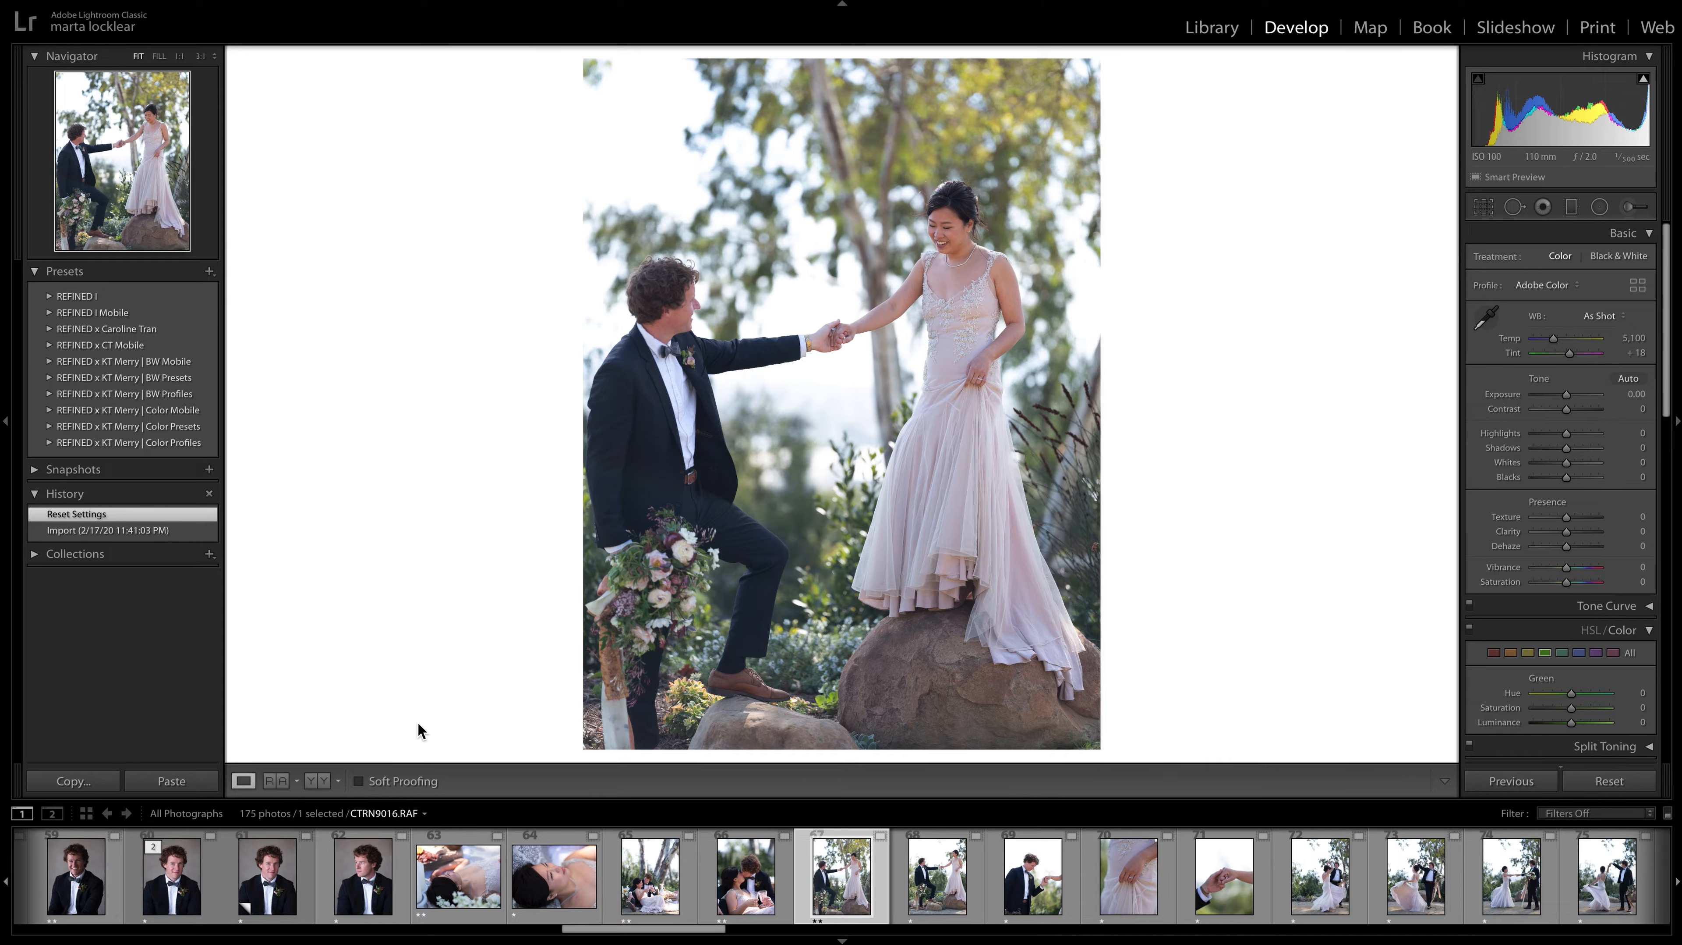
{"action": "key", "text": "Right"}
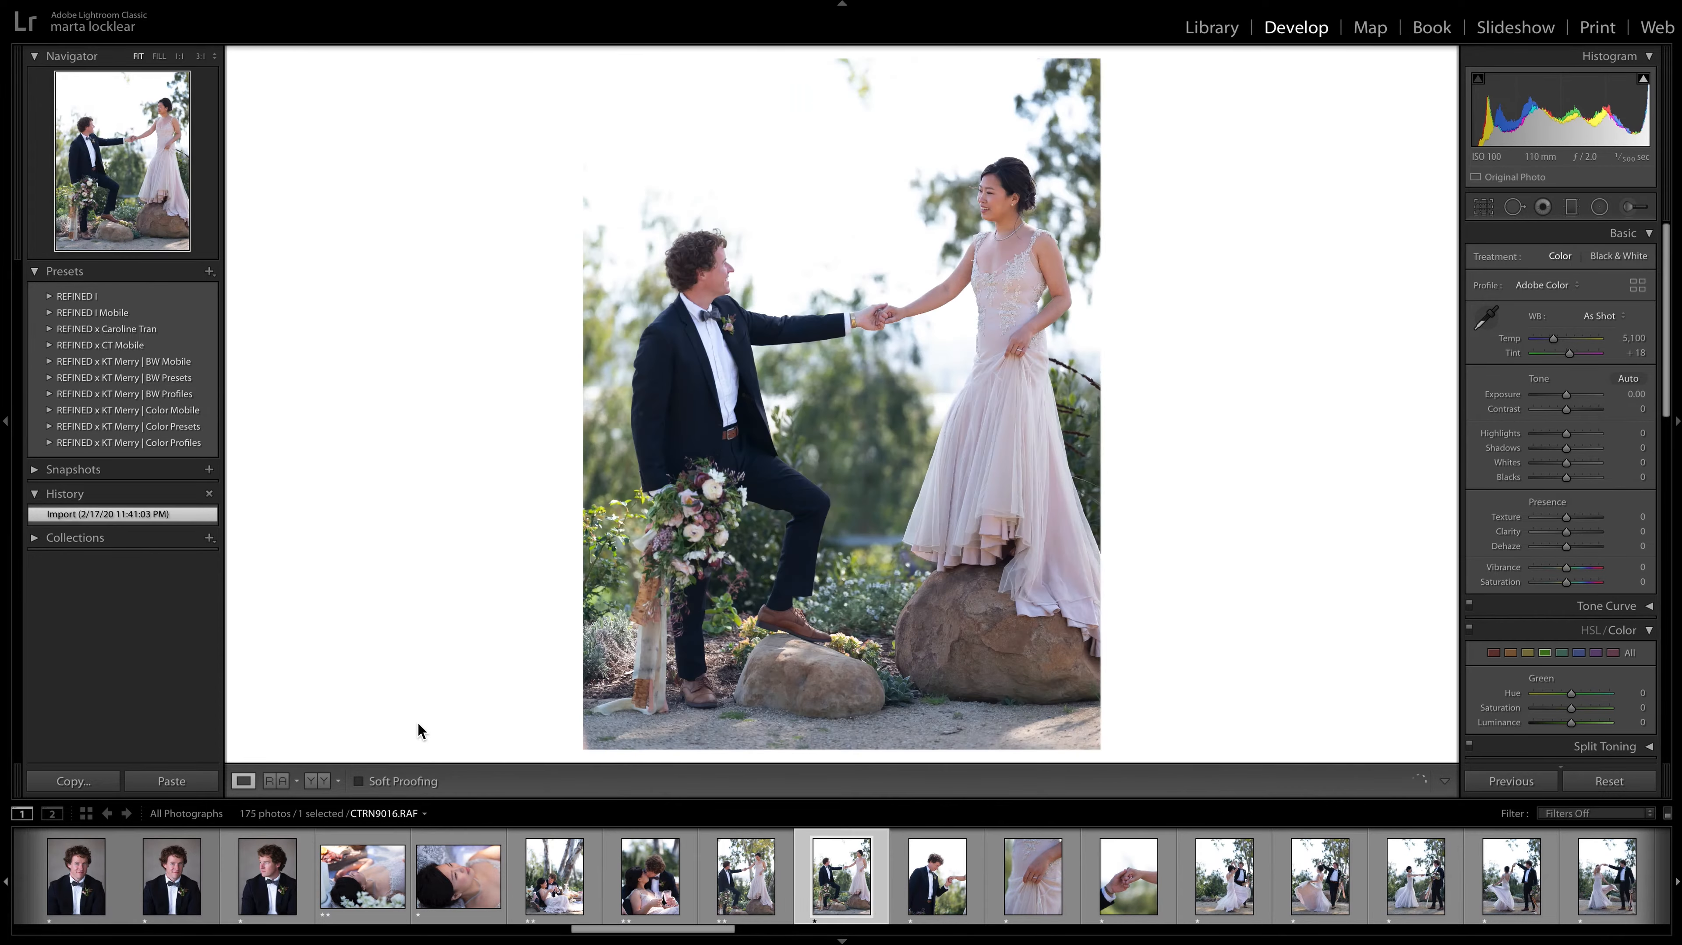
{"action": "key", "text": "Left"}
{"action": "key", "text": "Left"}
{"action": "key", "text": "Right"}
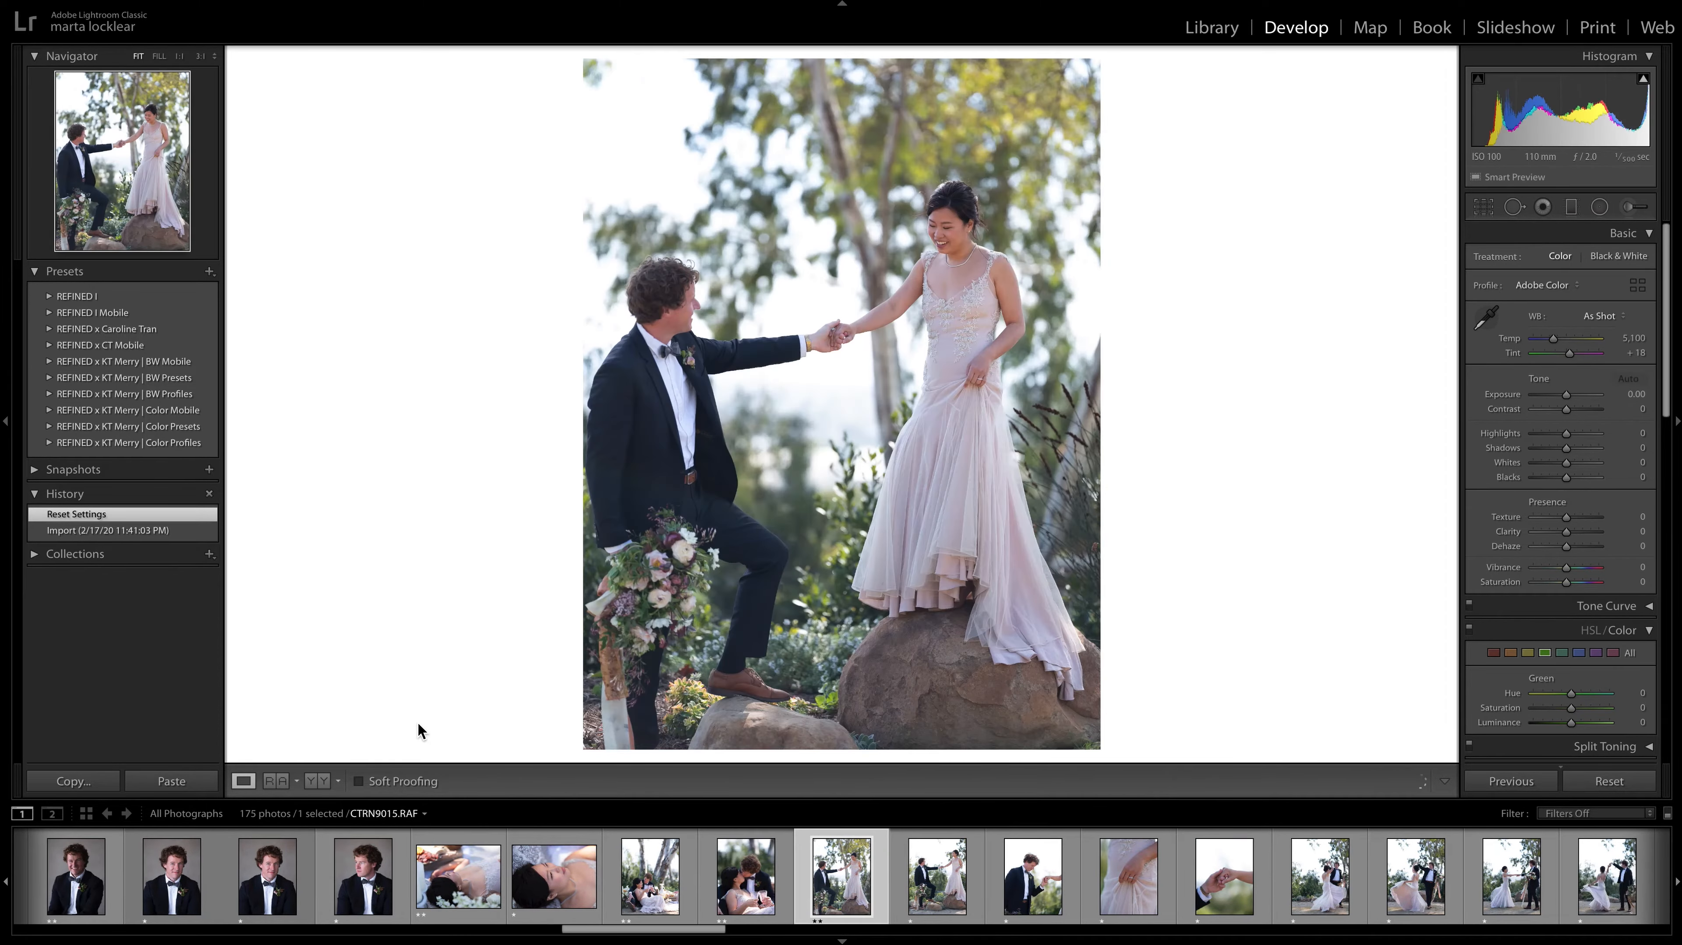
{"action": "key", "text": "Right"}
{"action": "key", "text": "Right"}
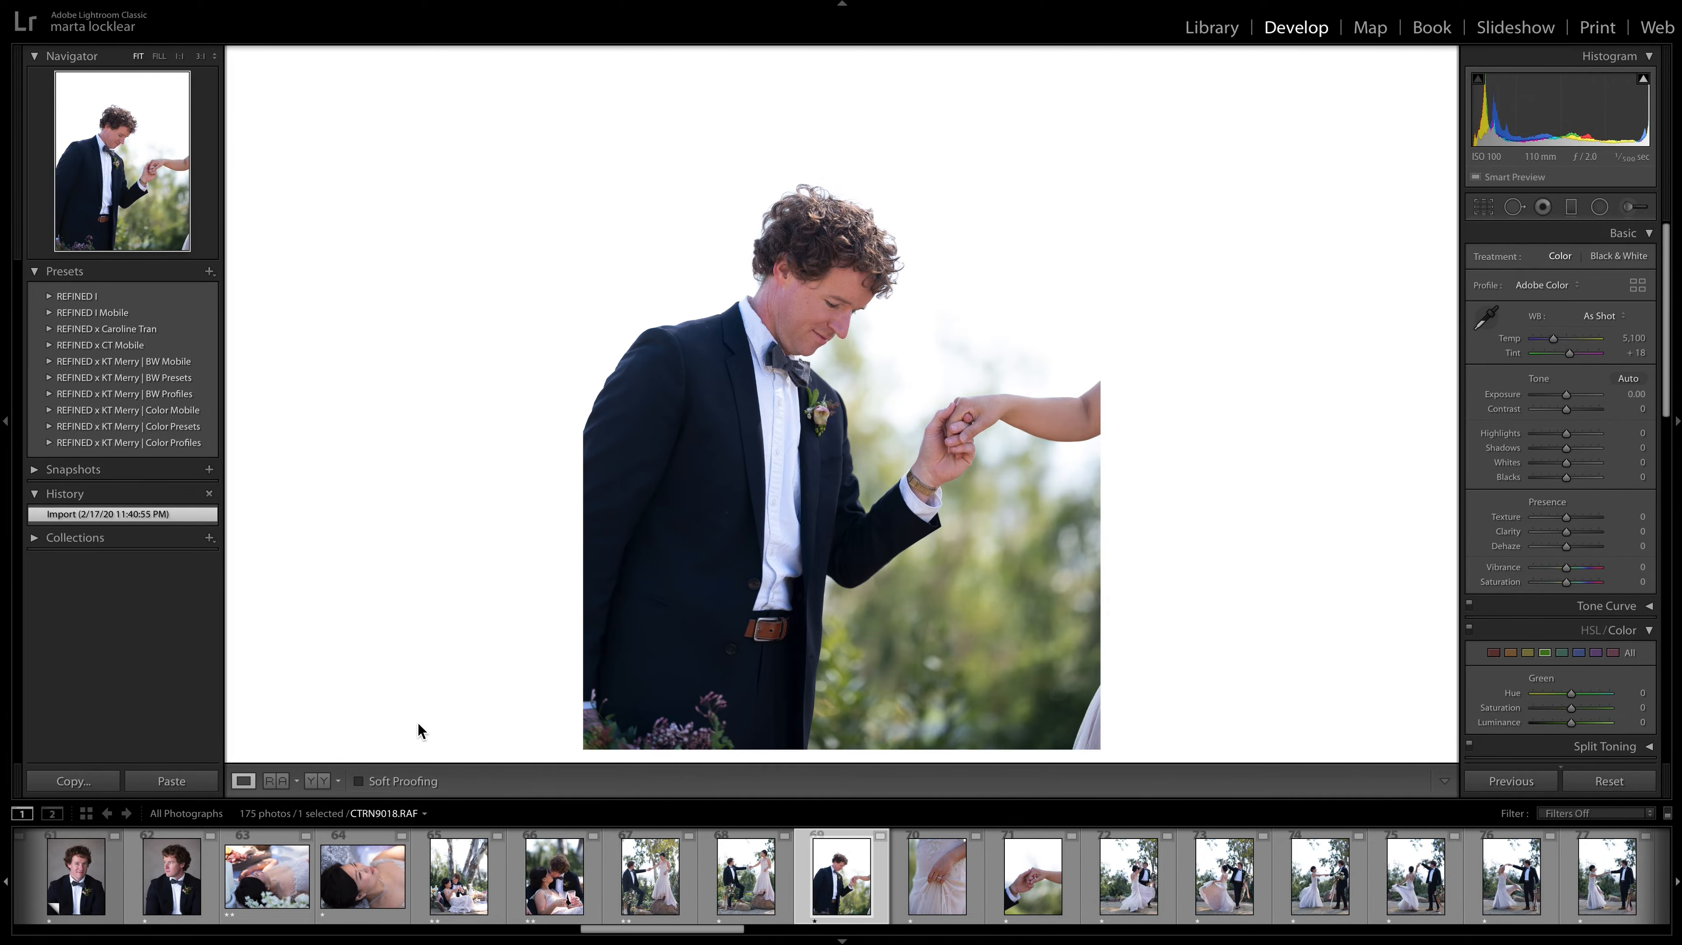
Give the close-up of the bride's ring hand, CTRN9020.RAF, a two-star rating and move on to CTRN9022.RAF.
{"action": "key", "text": "Right"}
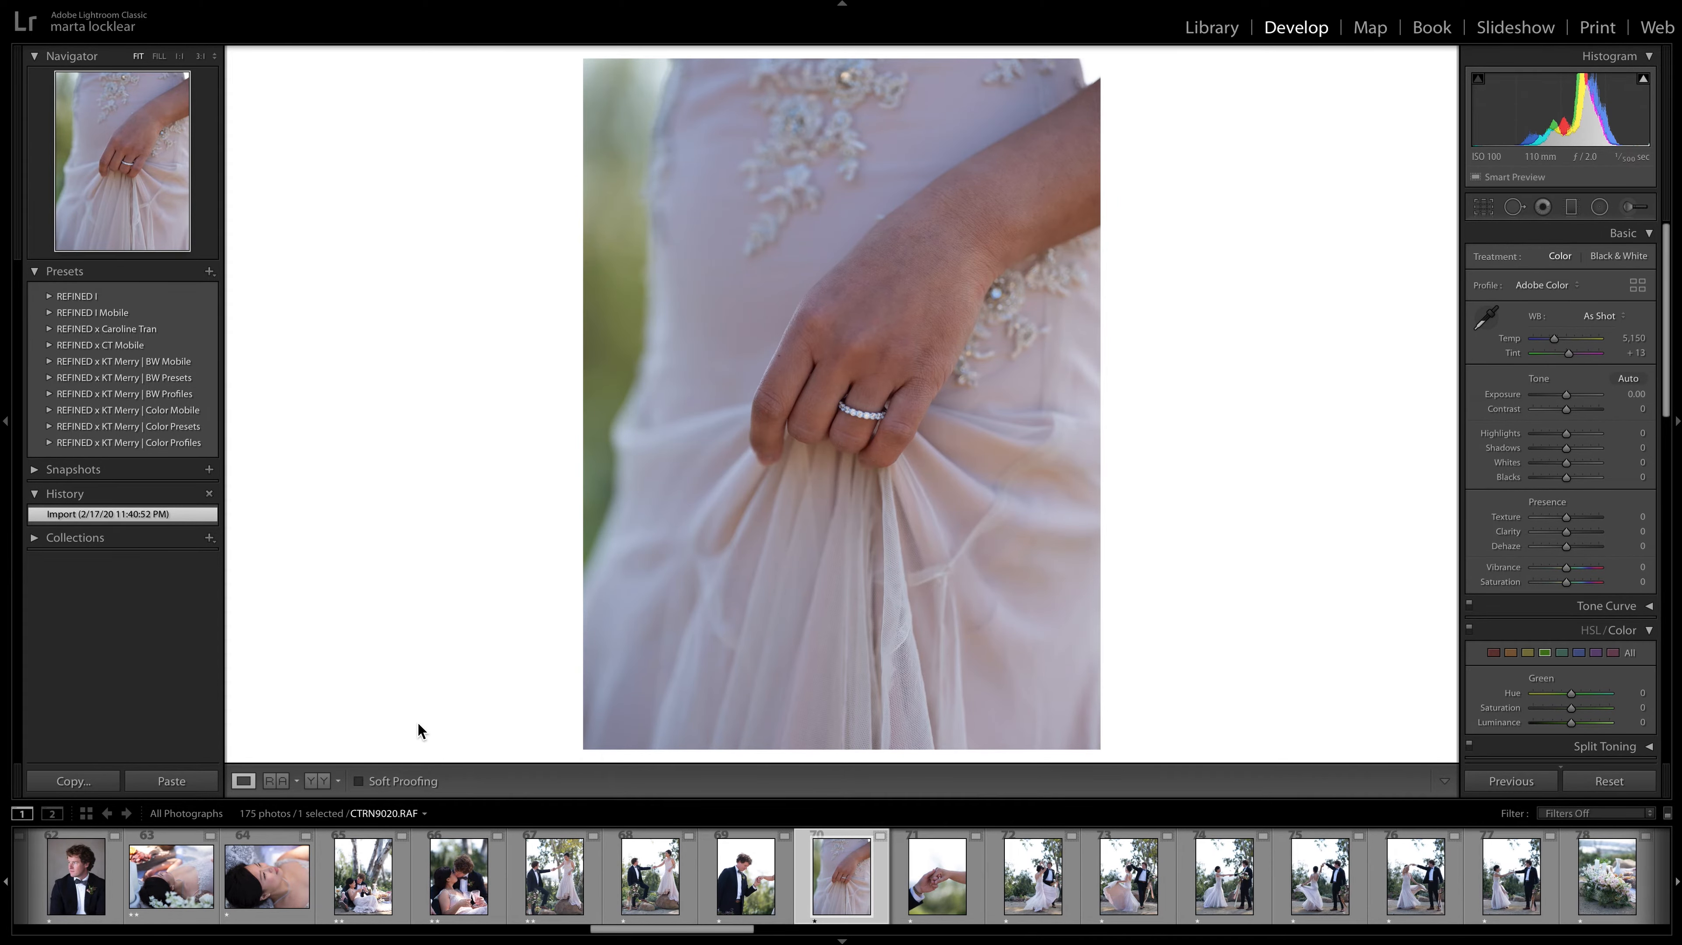
{"action": "key", "text": "2"}
{"action": "key", "text": "Right"}
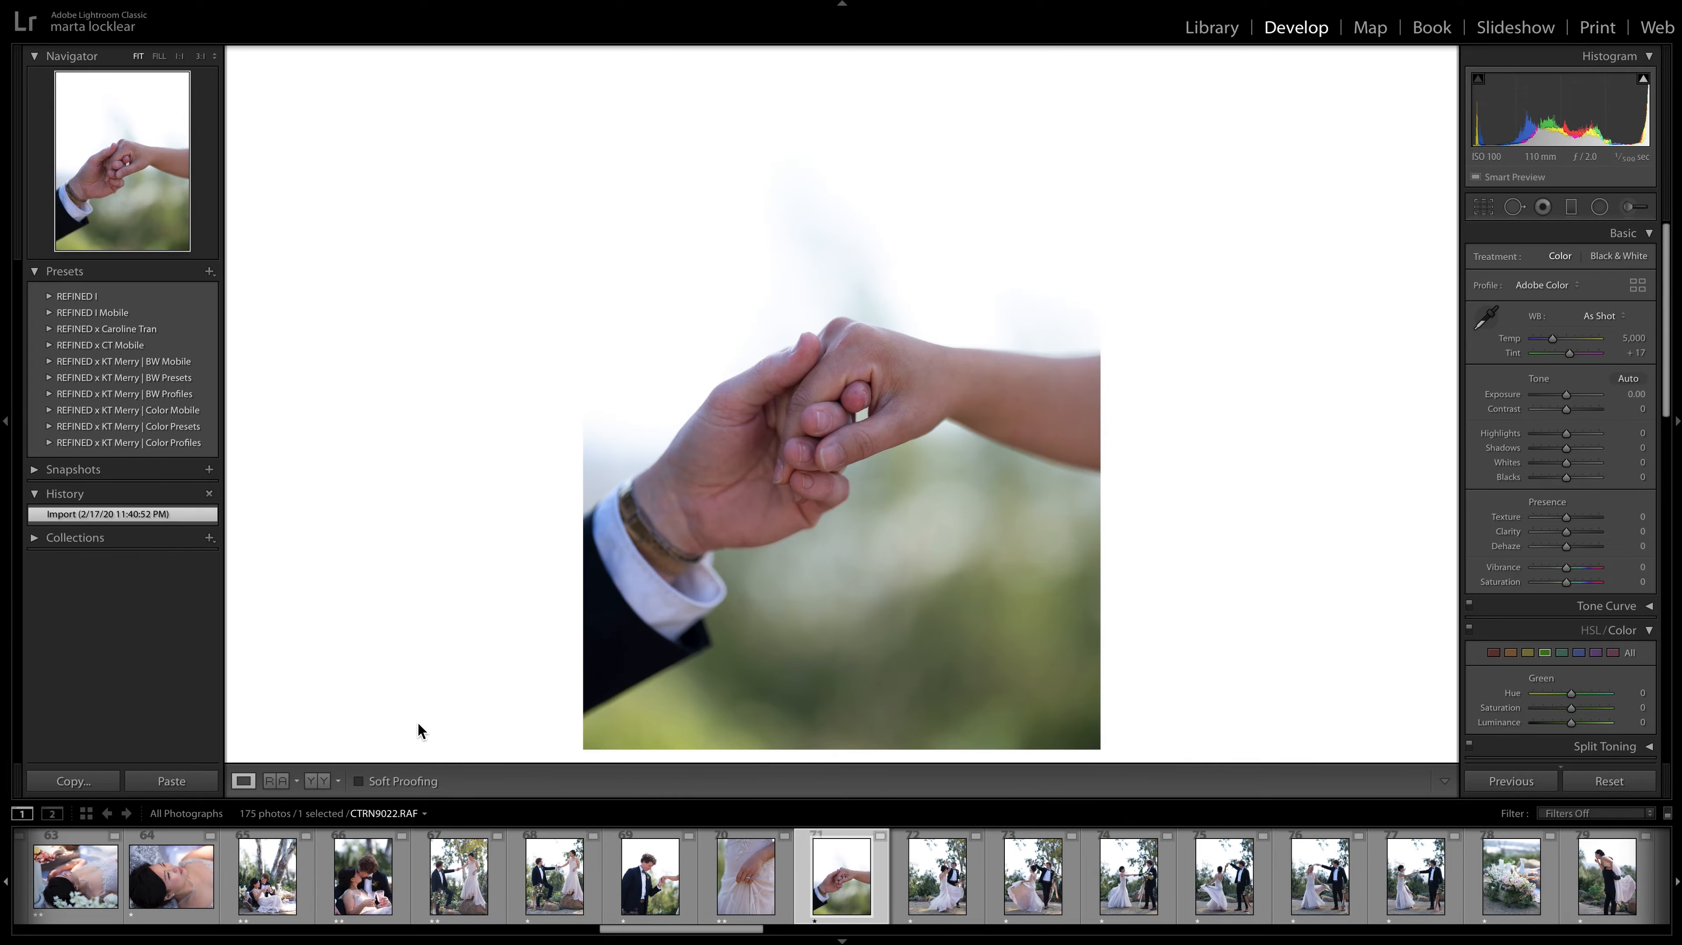
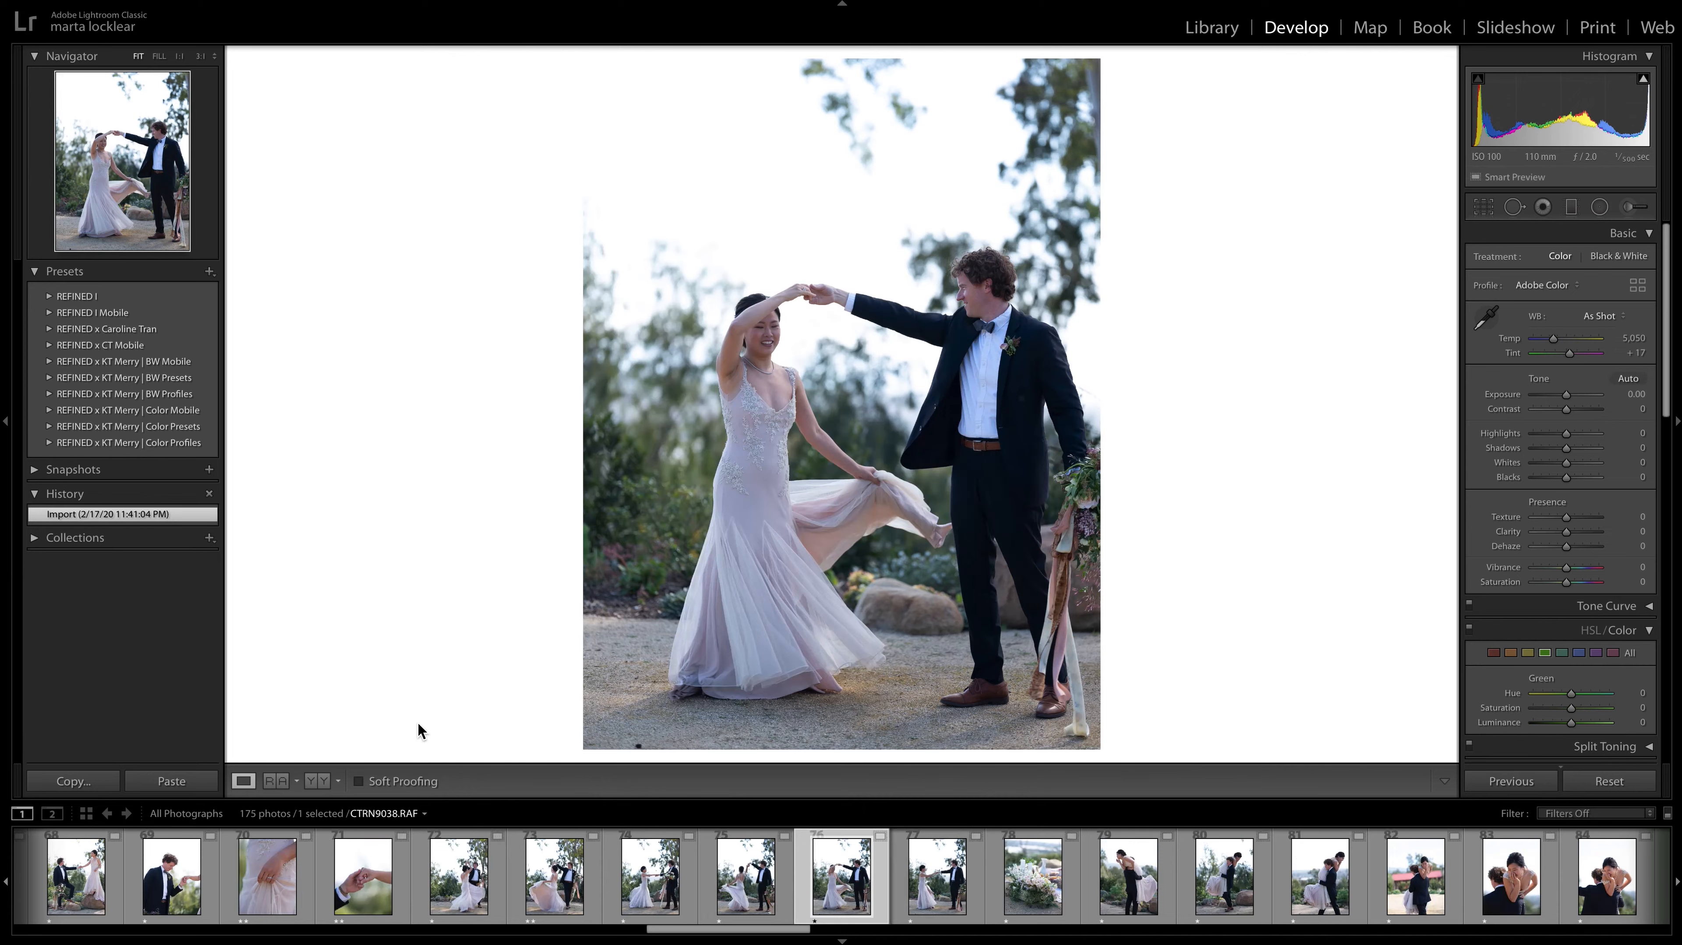
Compare the dancing couple photos from CTRN9025.RAF to CTRN9040.RAF, ending on the twirl photo CTRN9025.RAF.
{"action": "key", "text": "Right"}
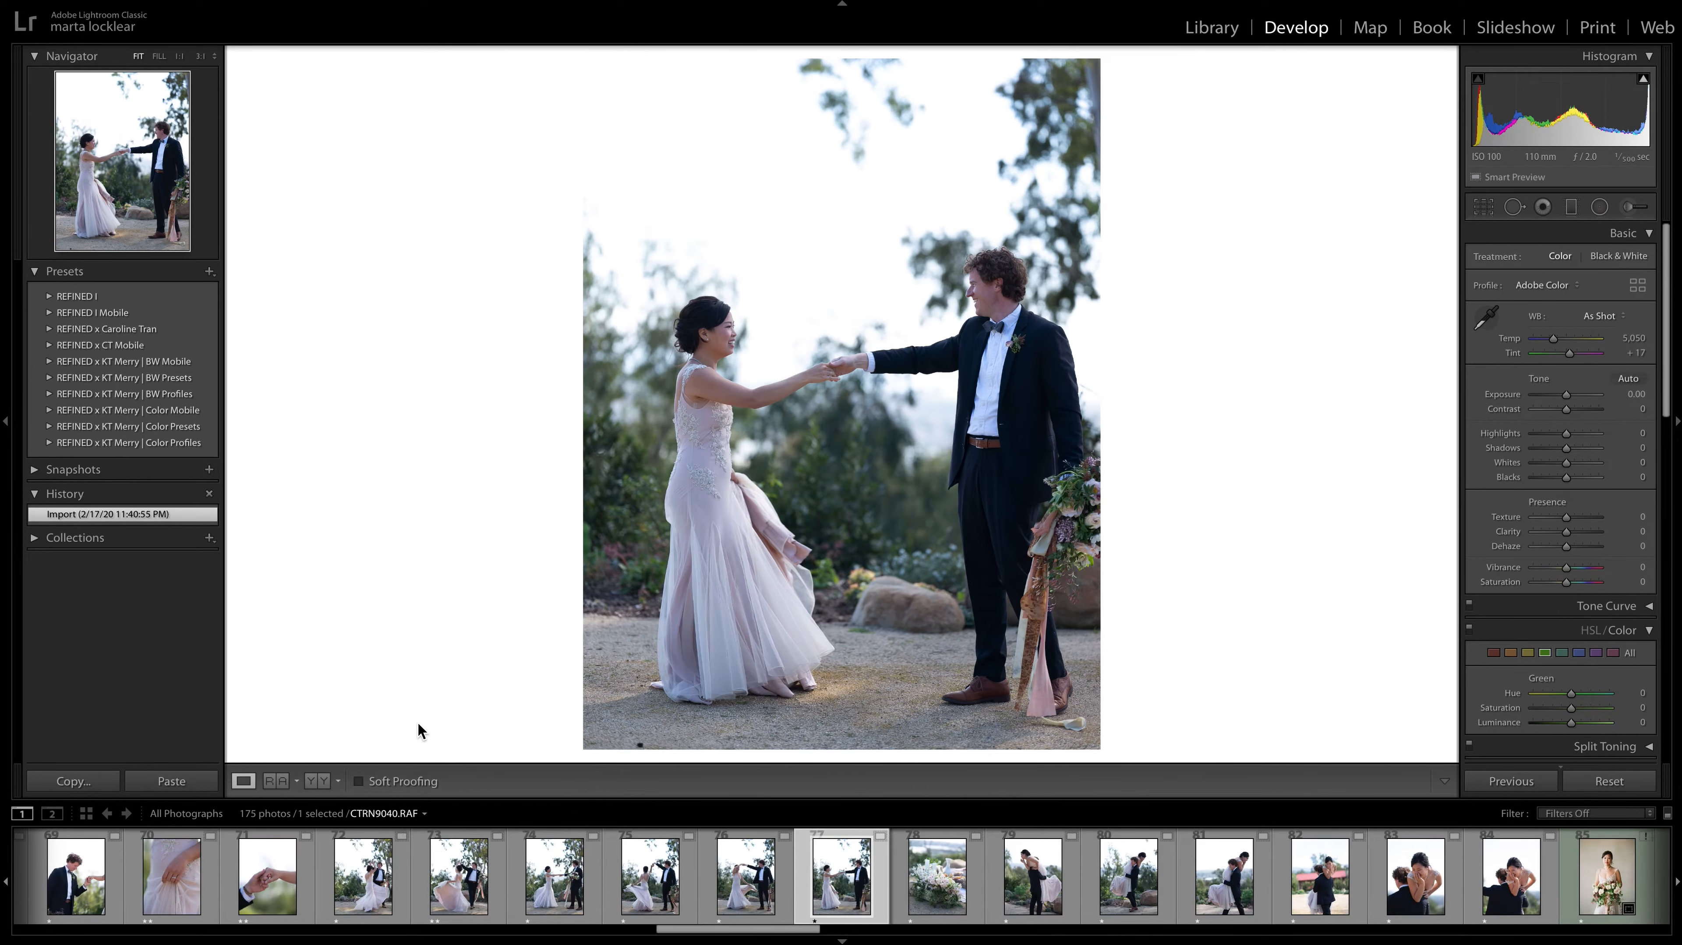
{"action": "key", "text": "Left"}
{"action": "key", "text": "Left"}
{"action": "key", "text": "Left"}
{"action": "key", "text": "Left"}
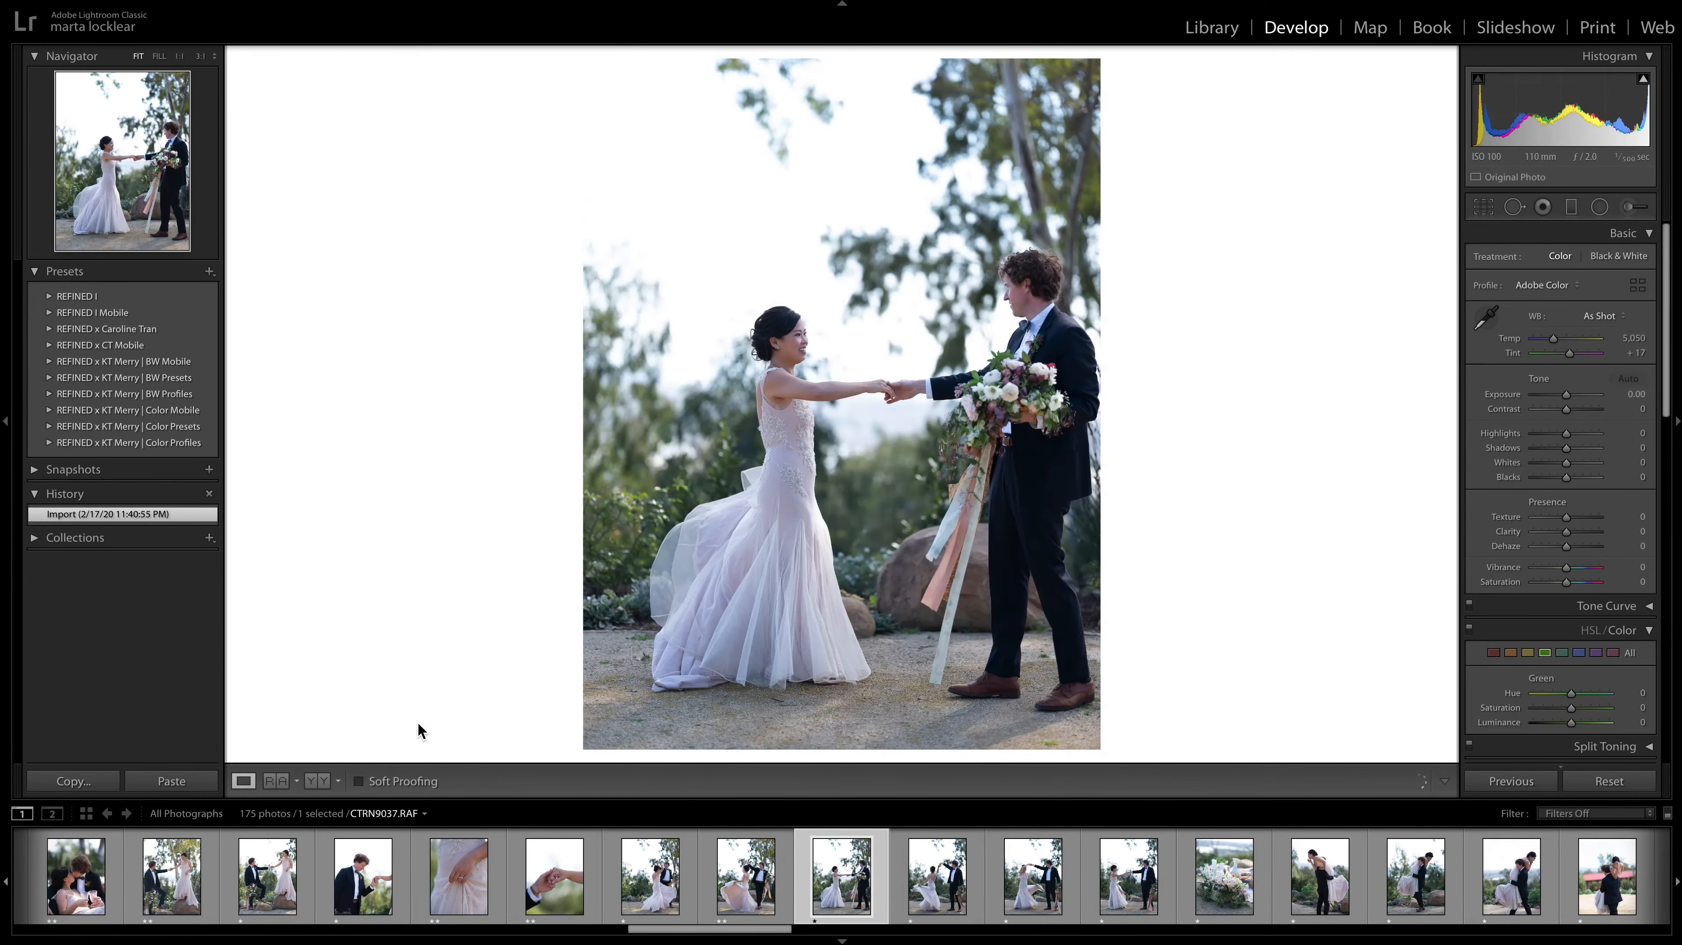
{"action": "key", "text": "Left"}
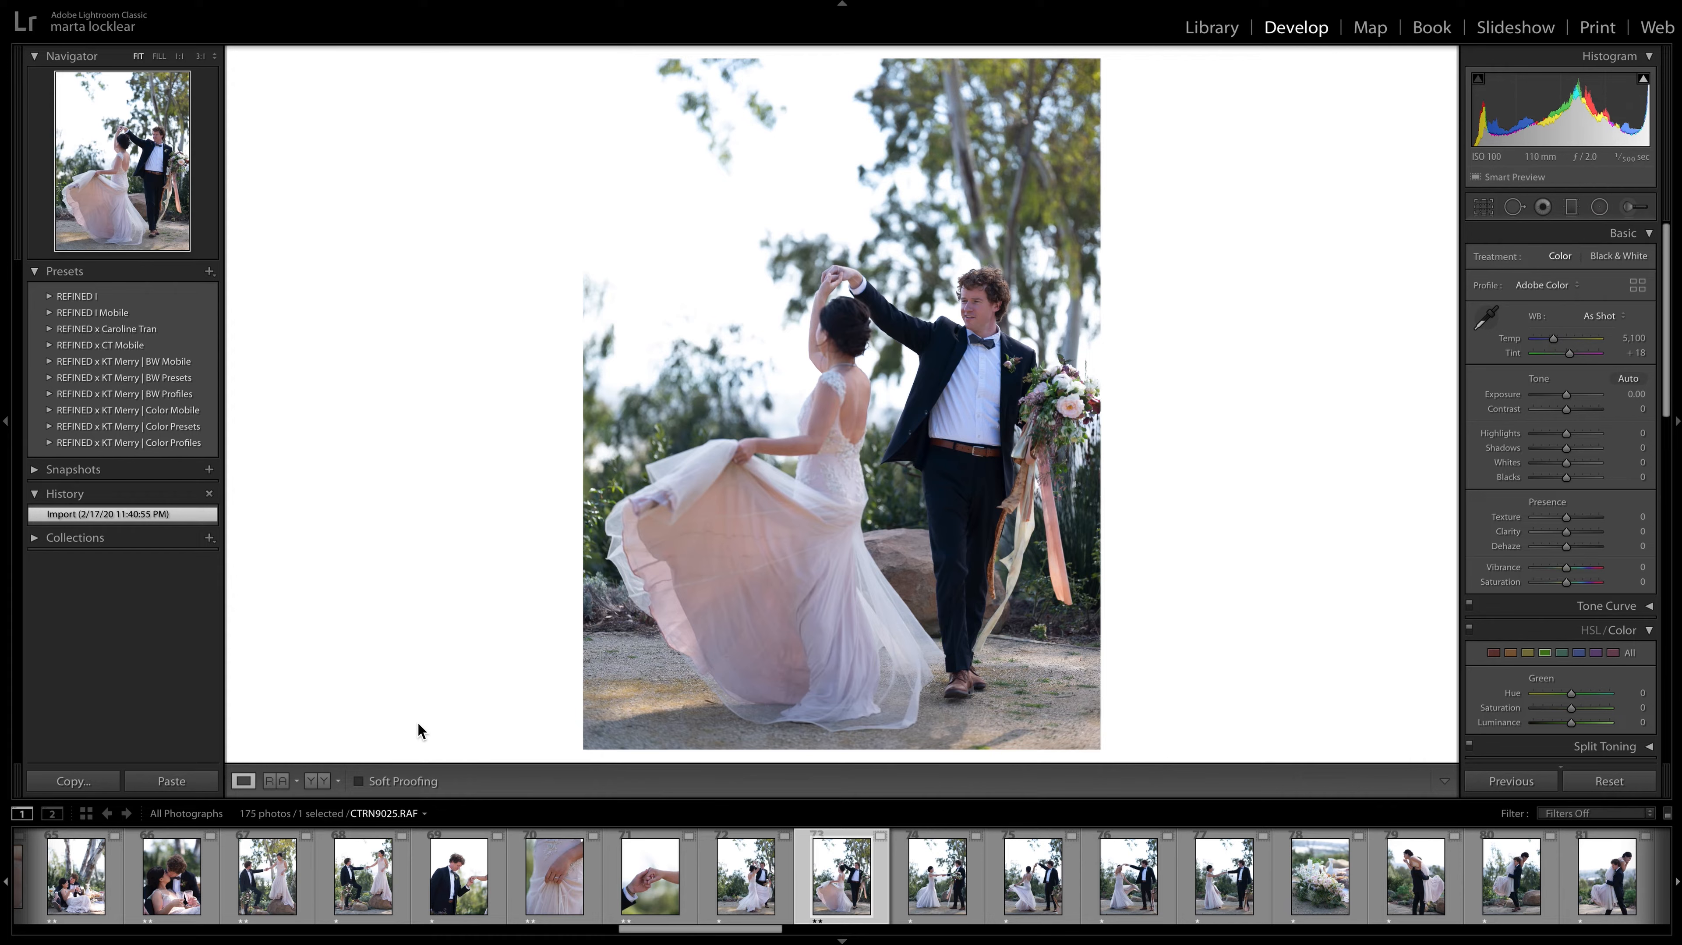
{"action": "key", "text": "Right"}
{"action": "key", "text": "Left"}
{"action": "key", "text": "Right"}
{"action": "key", "text": "Right"}
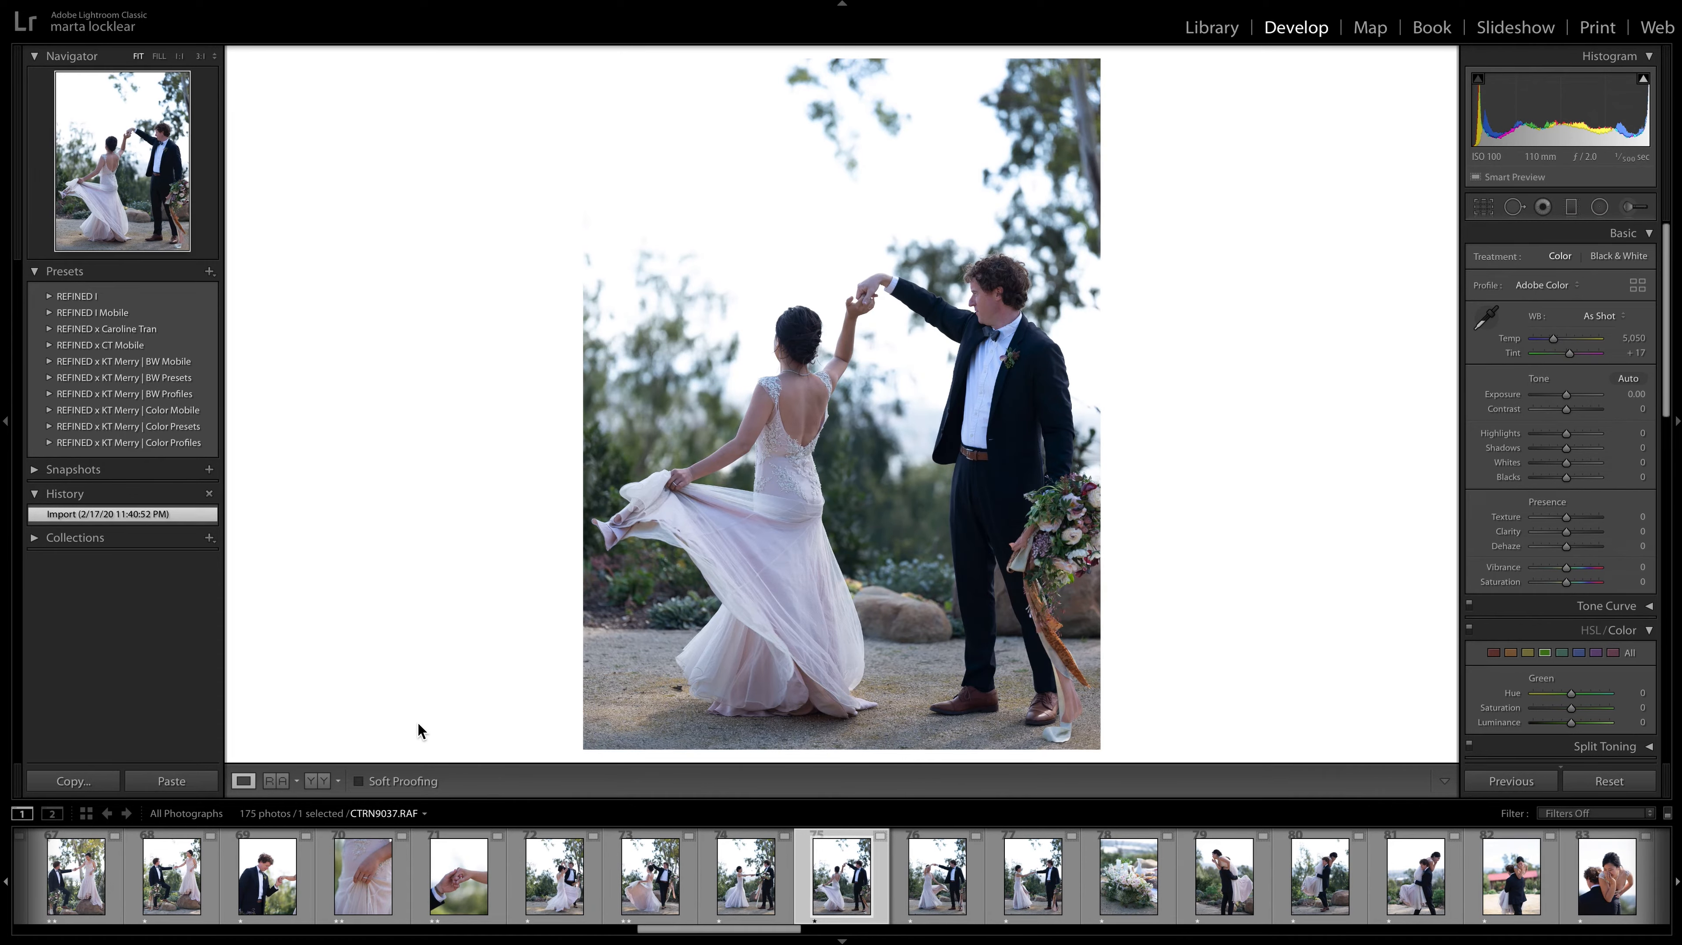
{"action": "key", "text": "Left"}
{"action": "key", "text": "Left"}
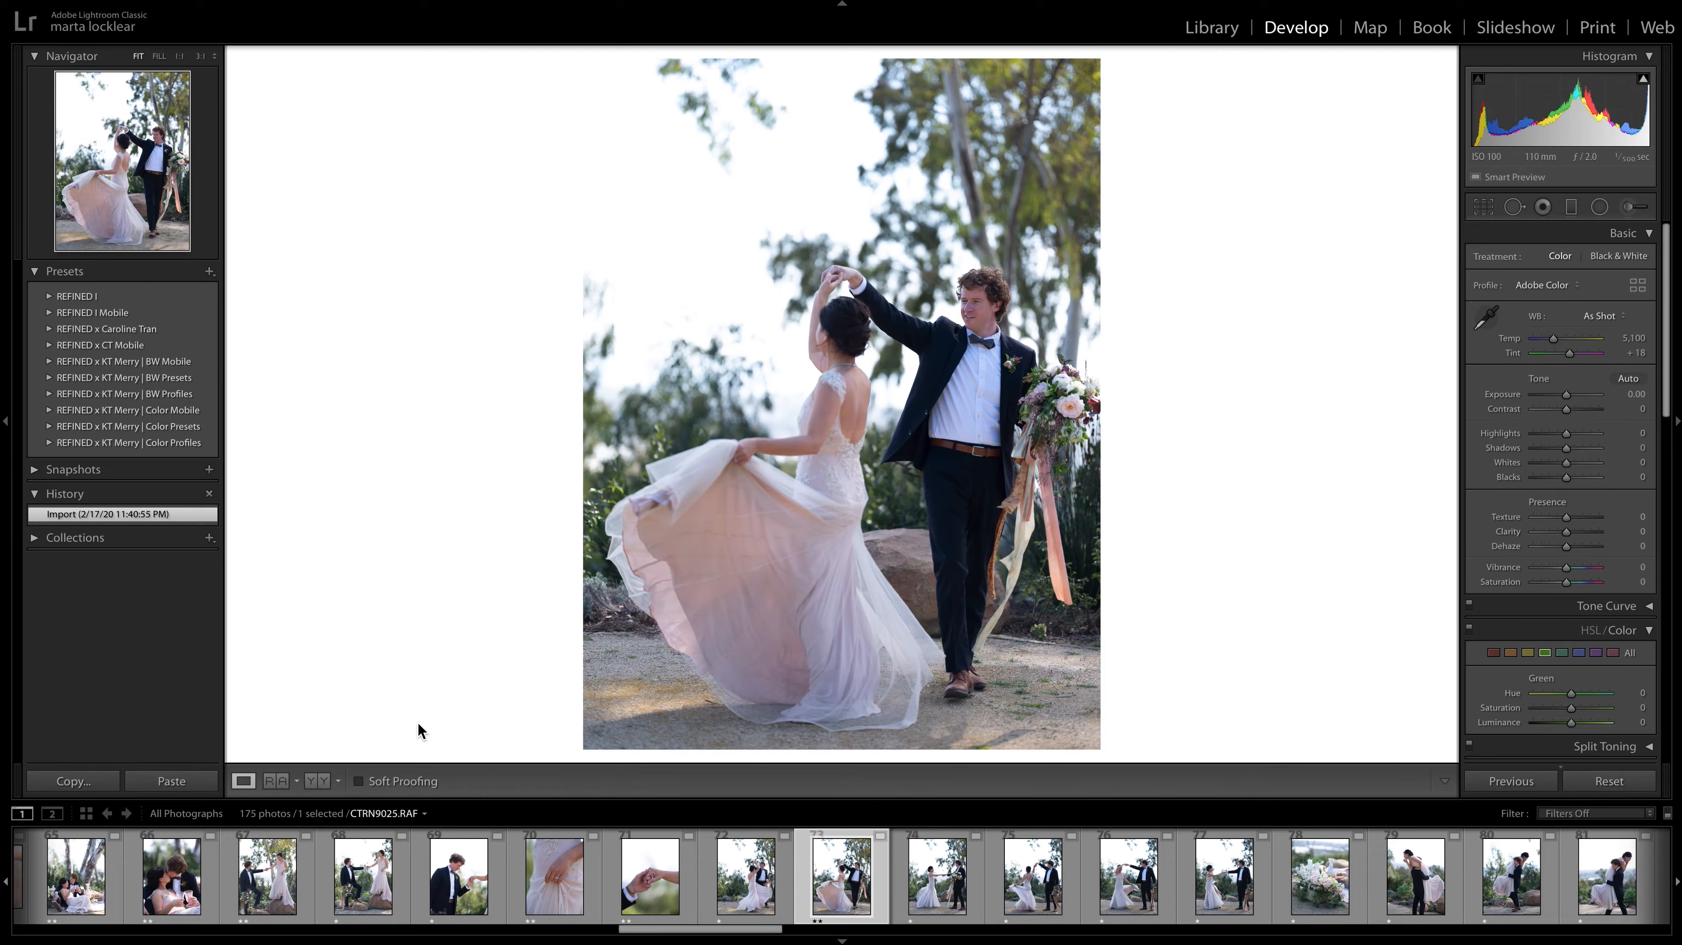
Compare CTRN9025.RAF as the reference photo against CTRN9037.RAF, CTRN9038.RAF and CTRN9040.RAF, and return to the single-photo view.
{"action": "left_click", "coordinate": [277, 781]}
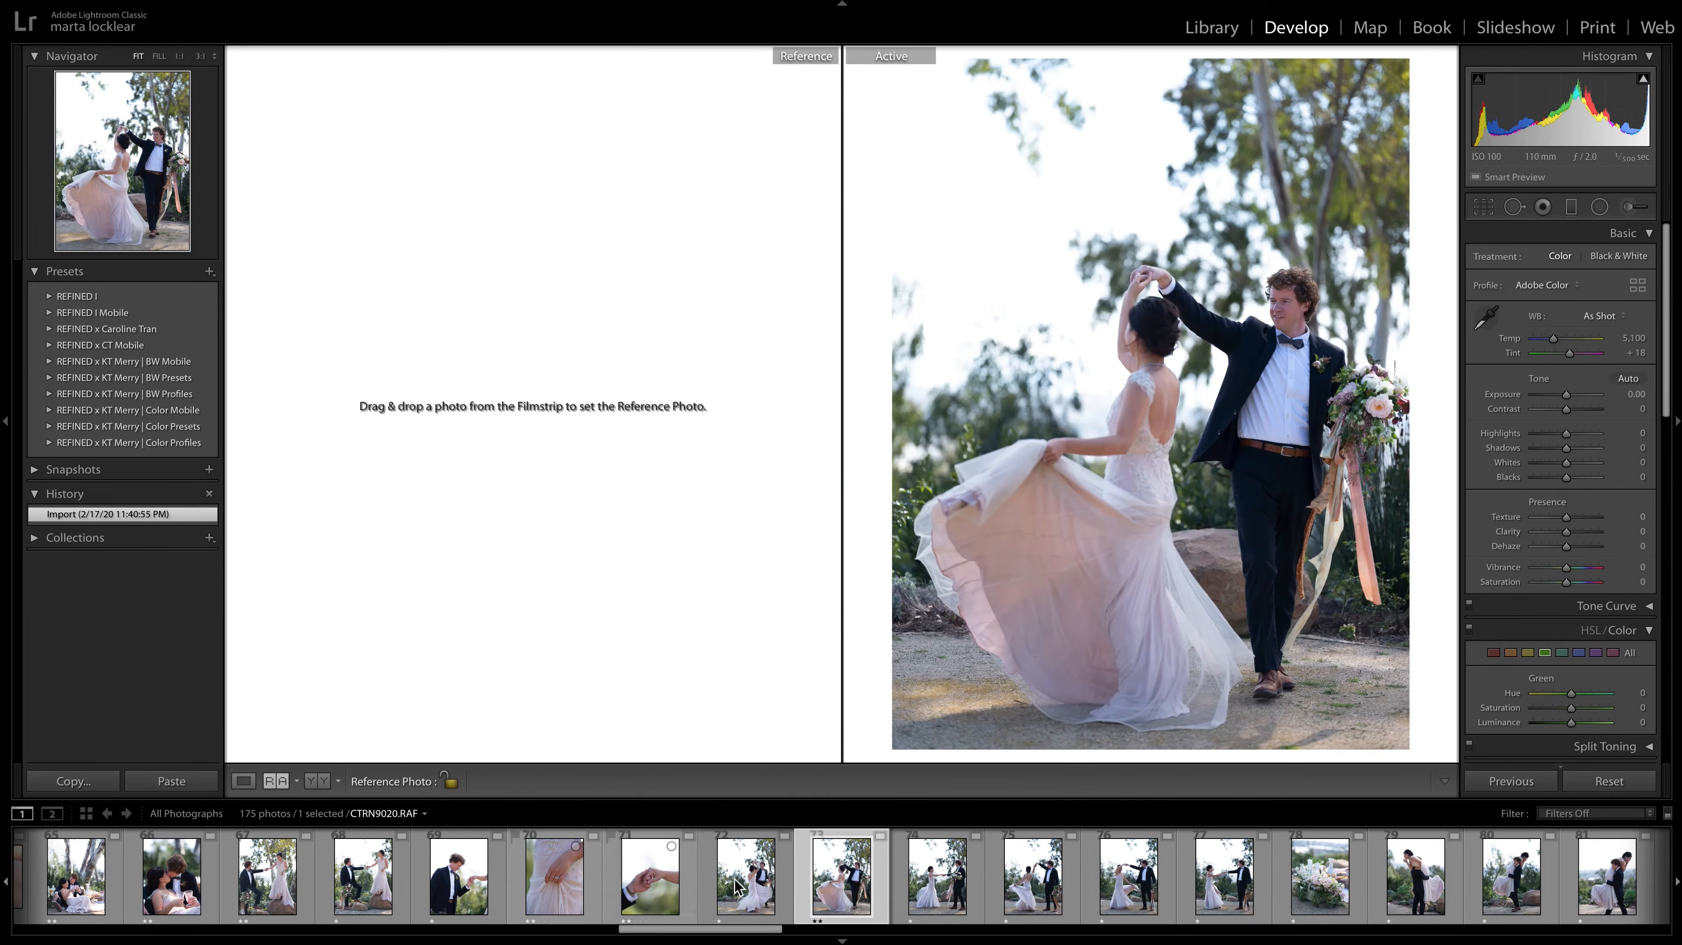
{"action": "left_click_drag", "start_coordinate": [866, 883], "coordinate": [595, 578]}
{"action": "left_click", "coordinate": [1033, 890]}
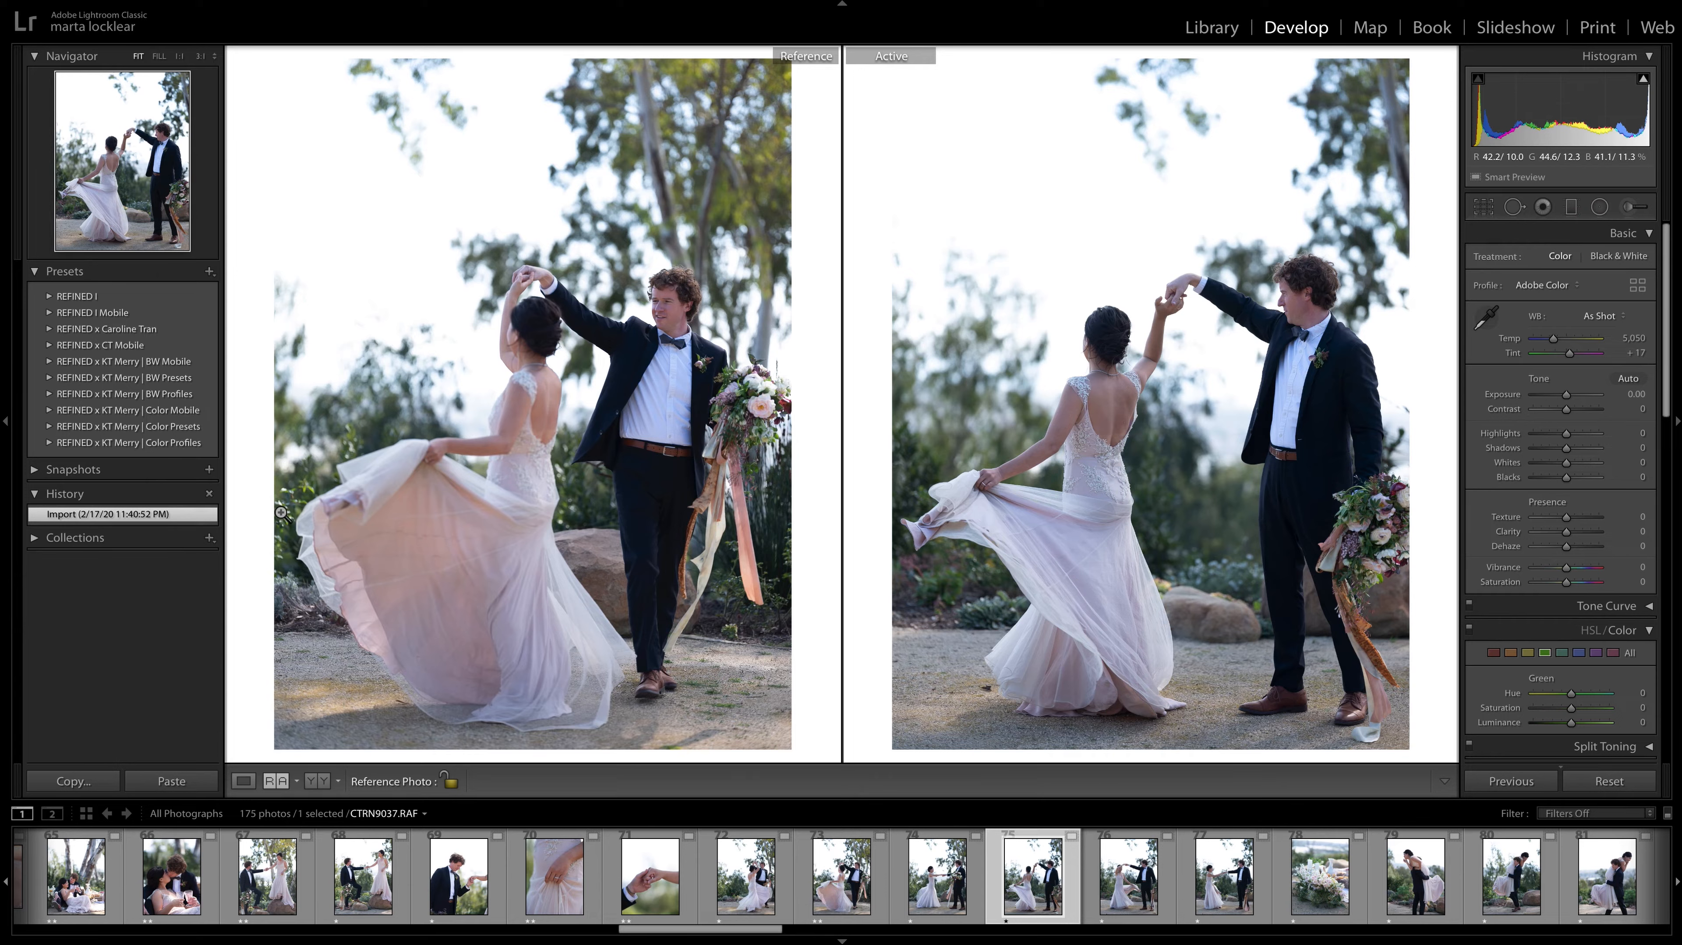
{"action": "left_click", "coordinate": [1127, 898]}
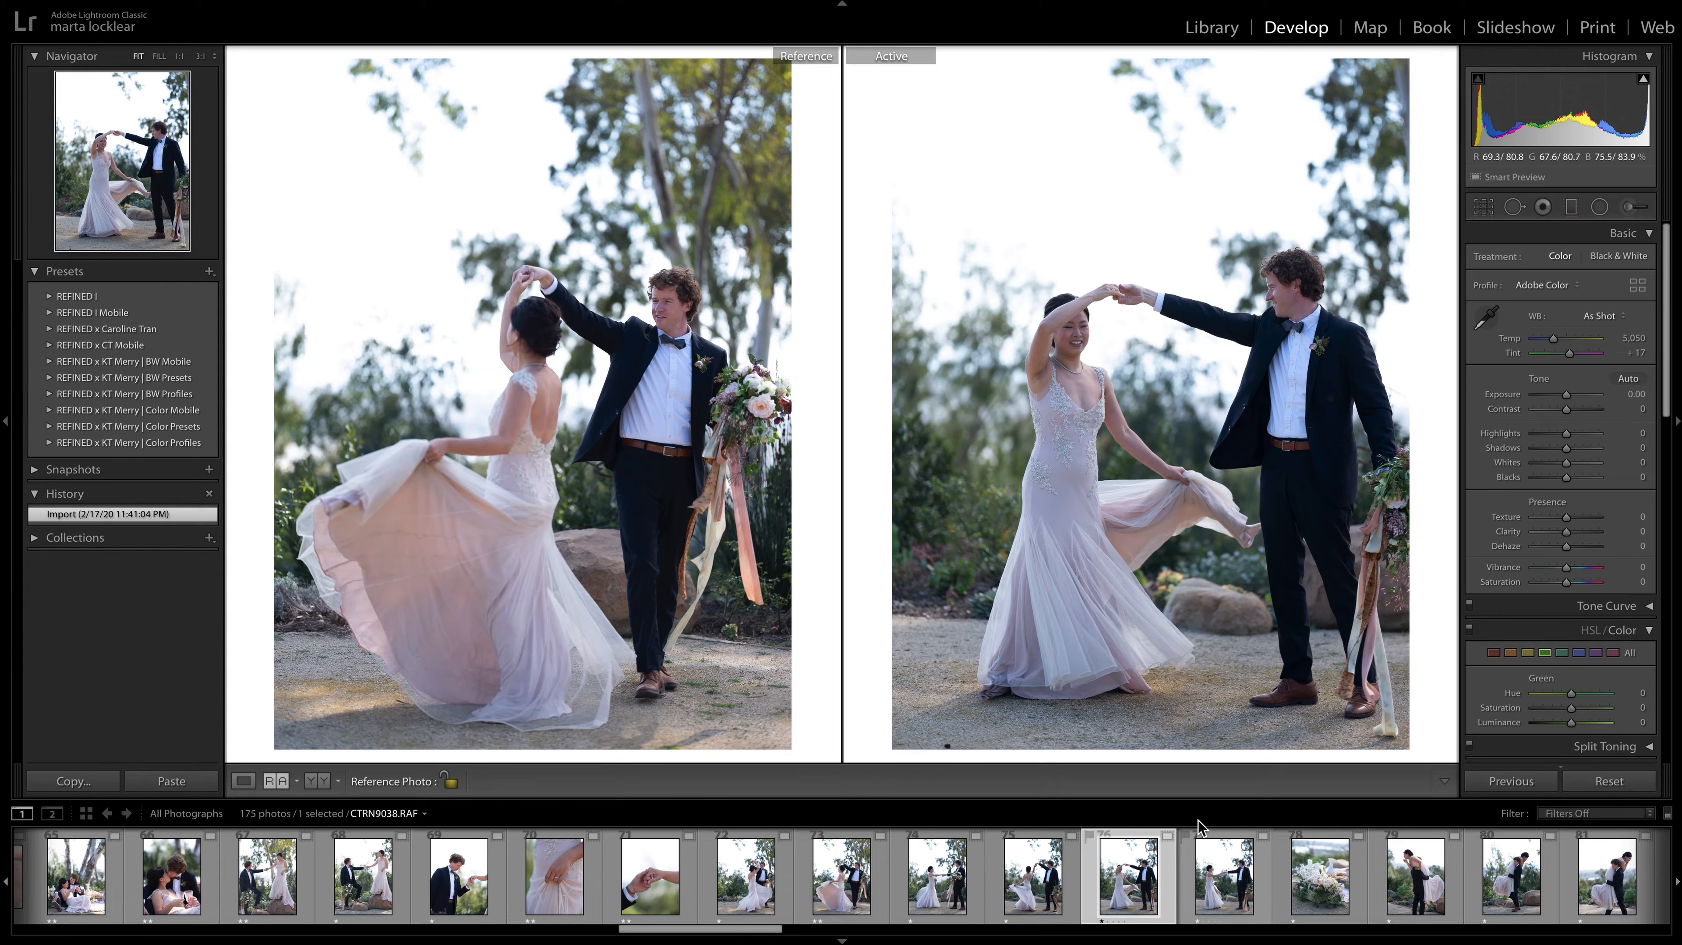
{"action": "left_click", "coordinate": [1202, 911]}
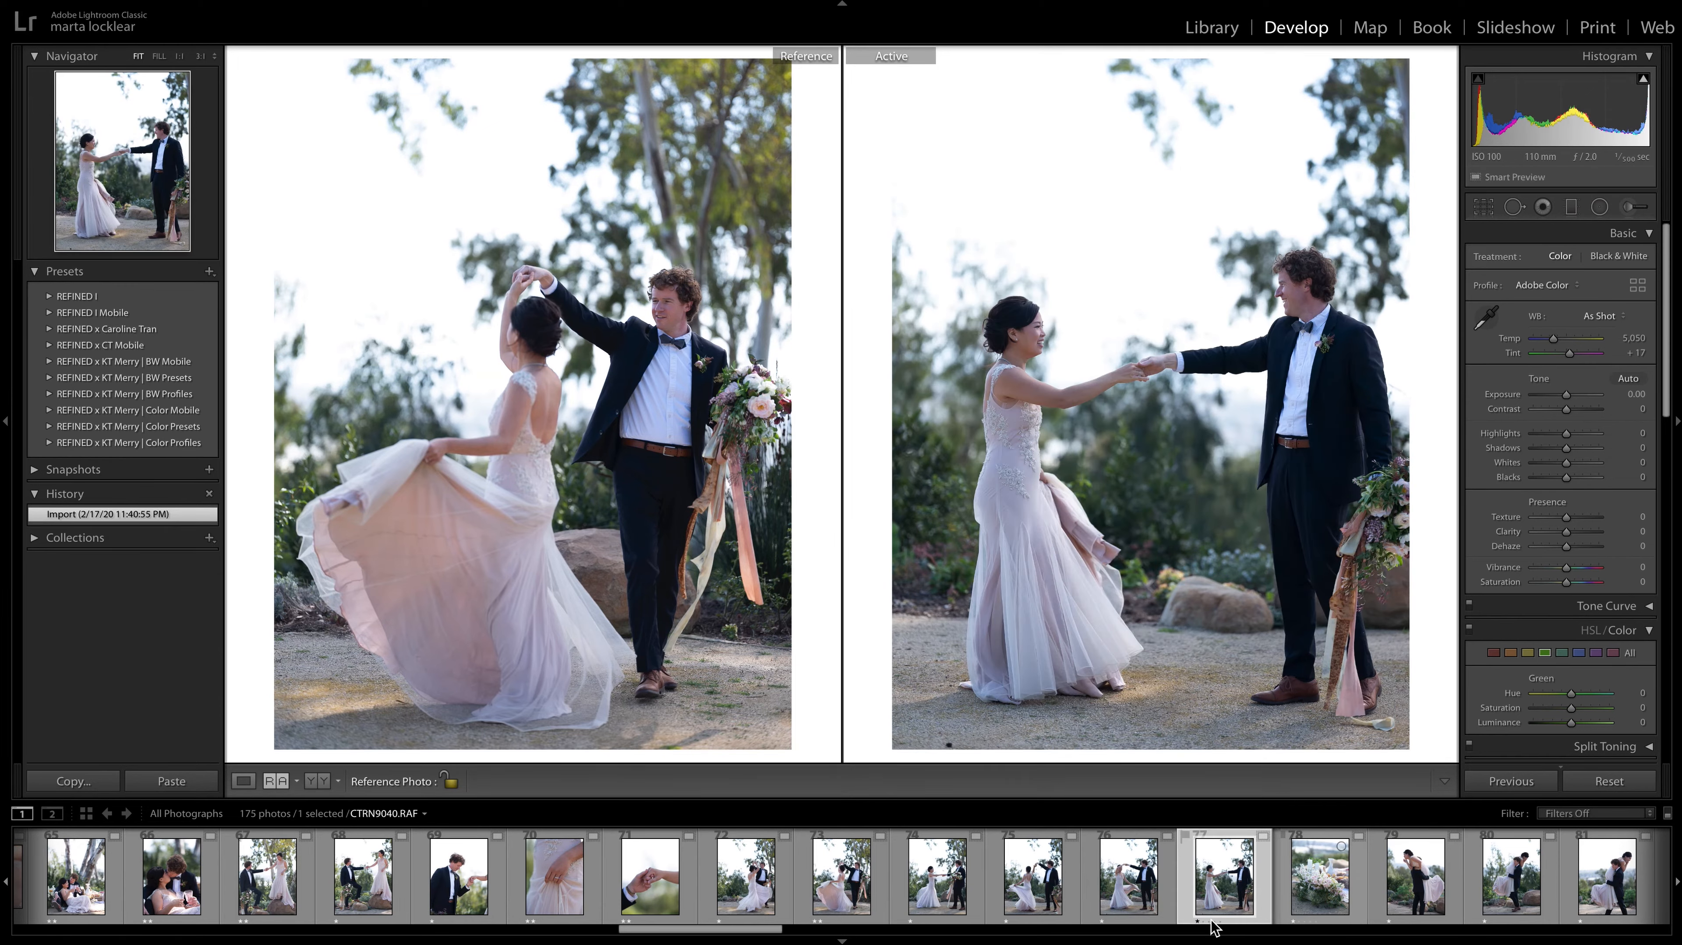
{"action": "left_click", "coordinate": [243, 782]}
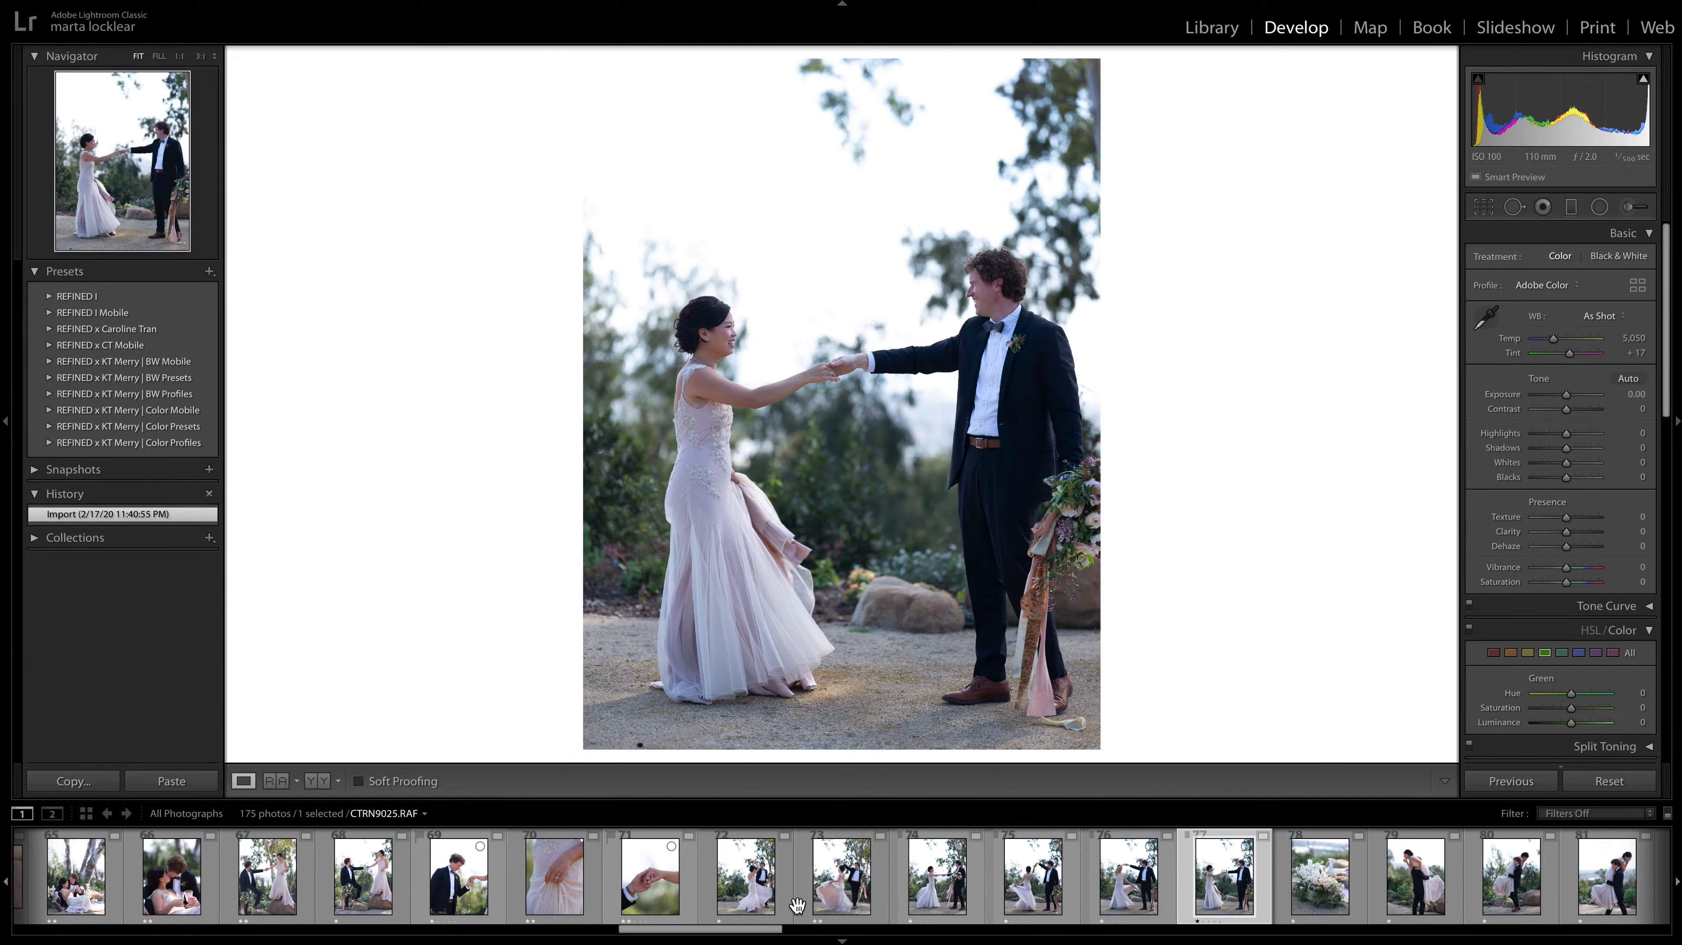
Give the flower photo CTRN9043.RAF a two-star rating and inspect the couple's faces up close in CTRN9048.RAF.
{"action": "left_click", "coordinate": [1316, 893]}
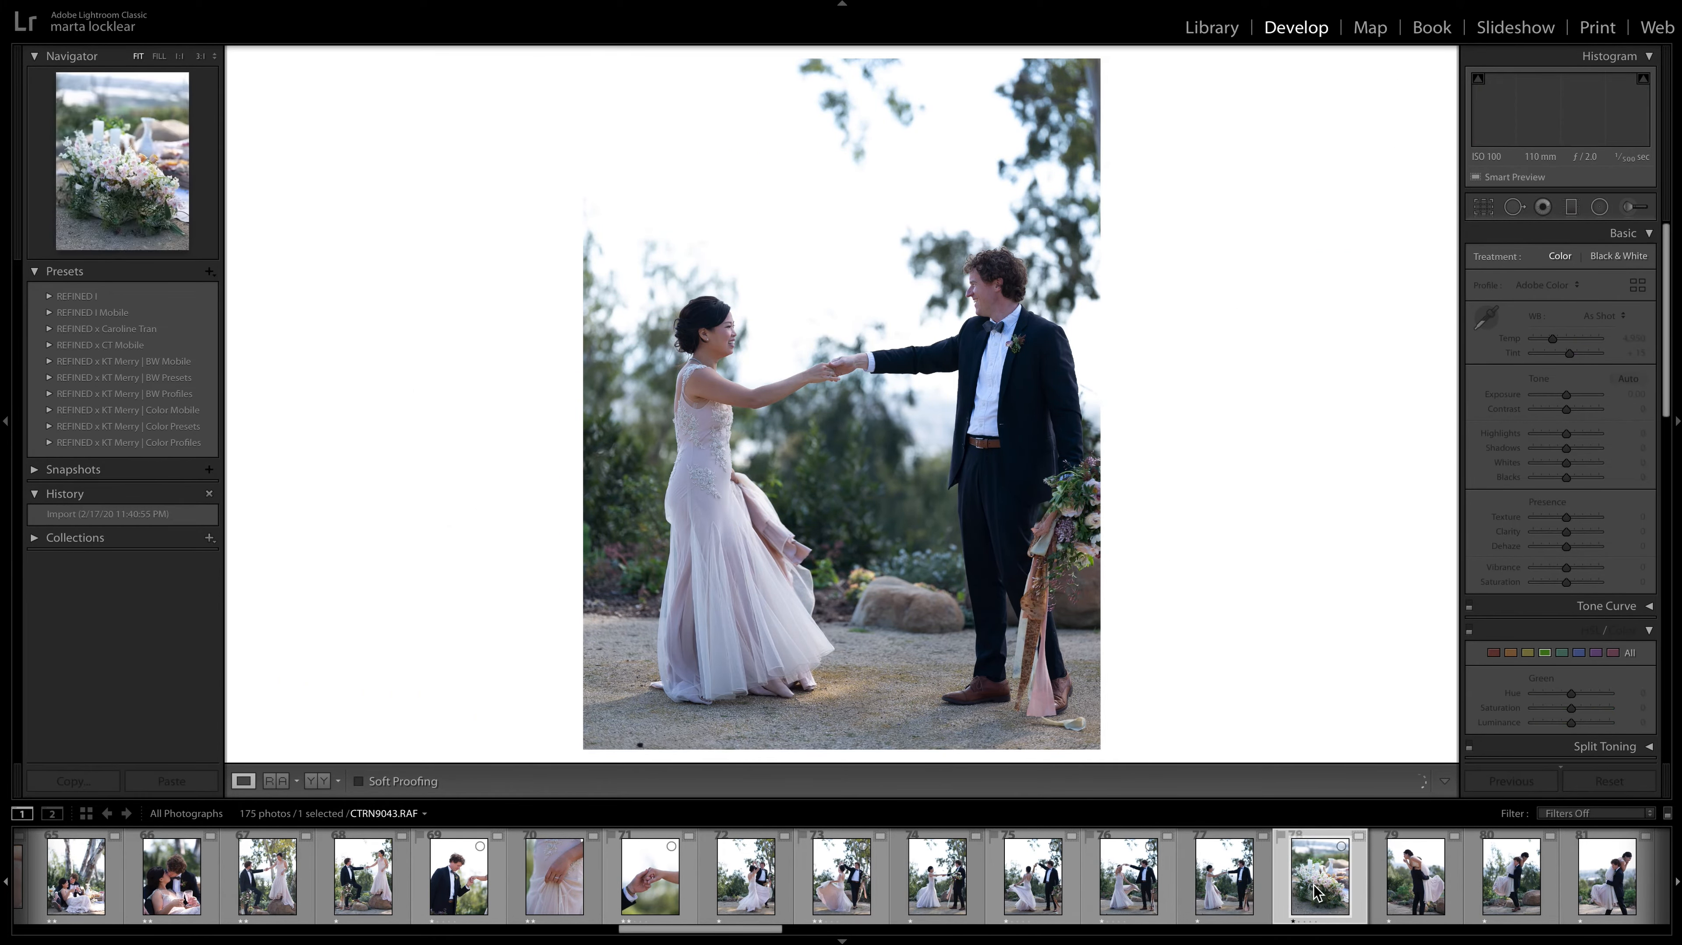
{"action": "key", "text": "2"}
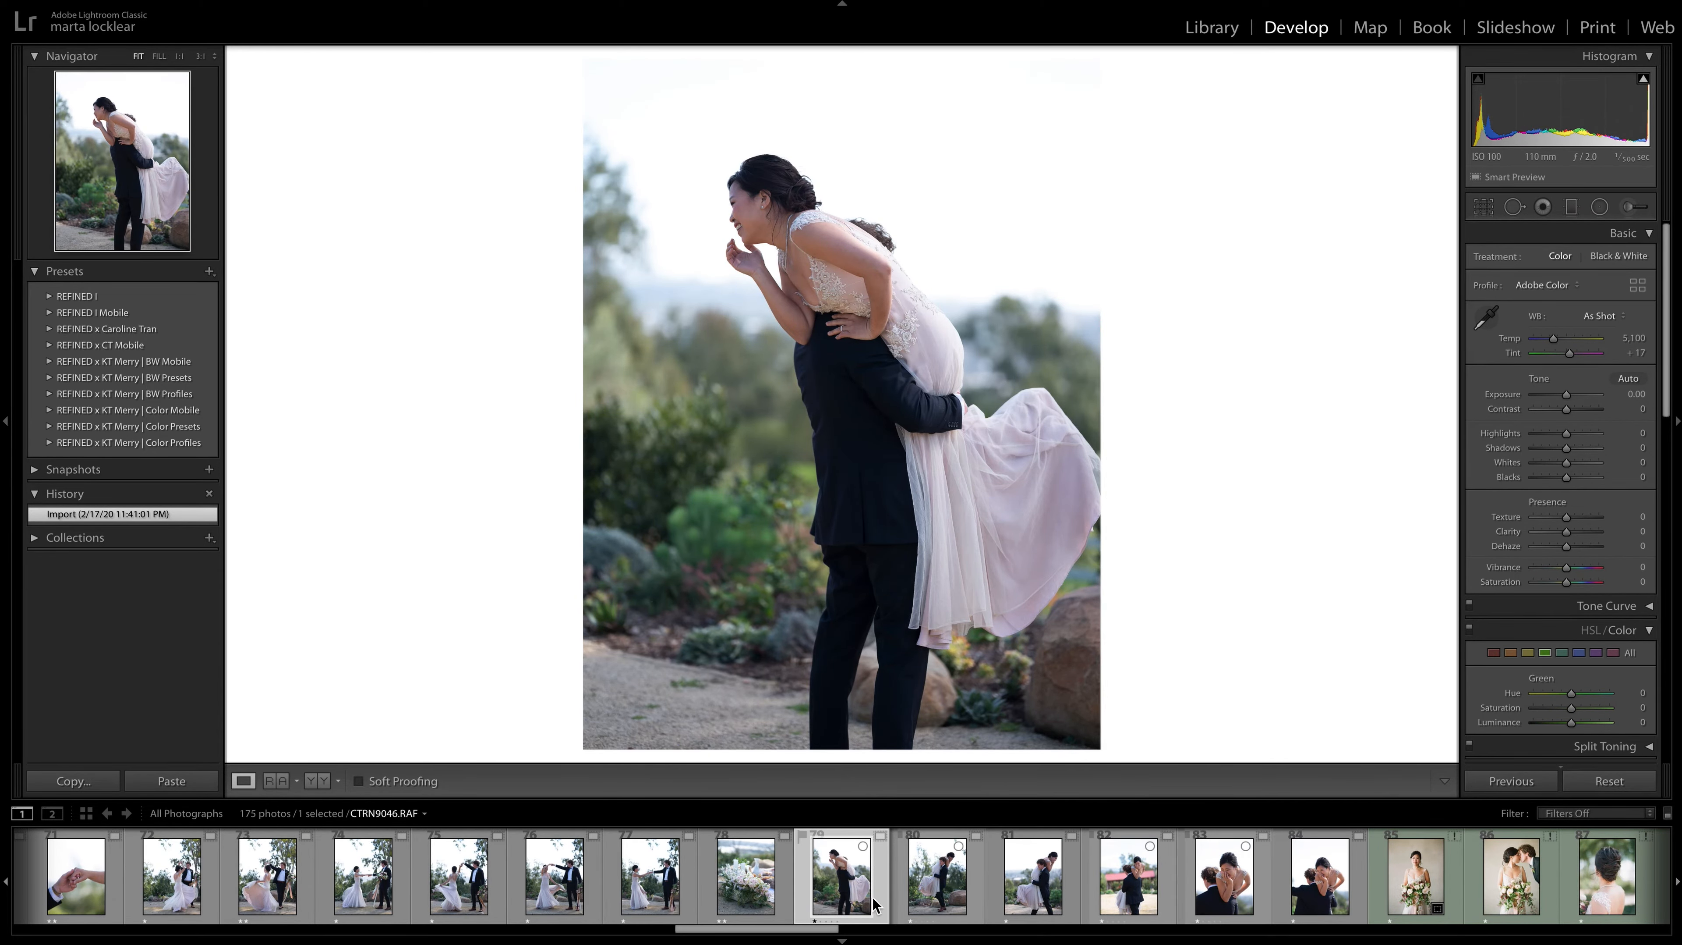
{"action": "key", "text": "Right"}
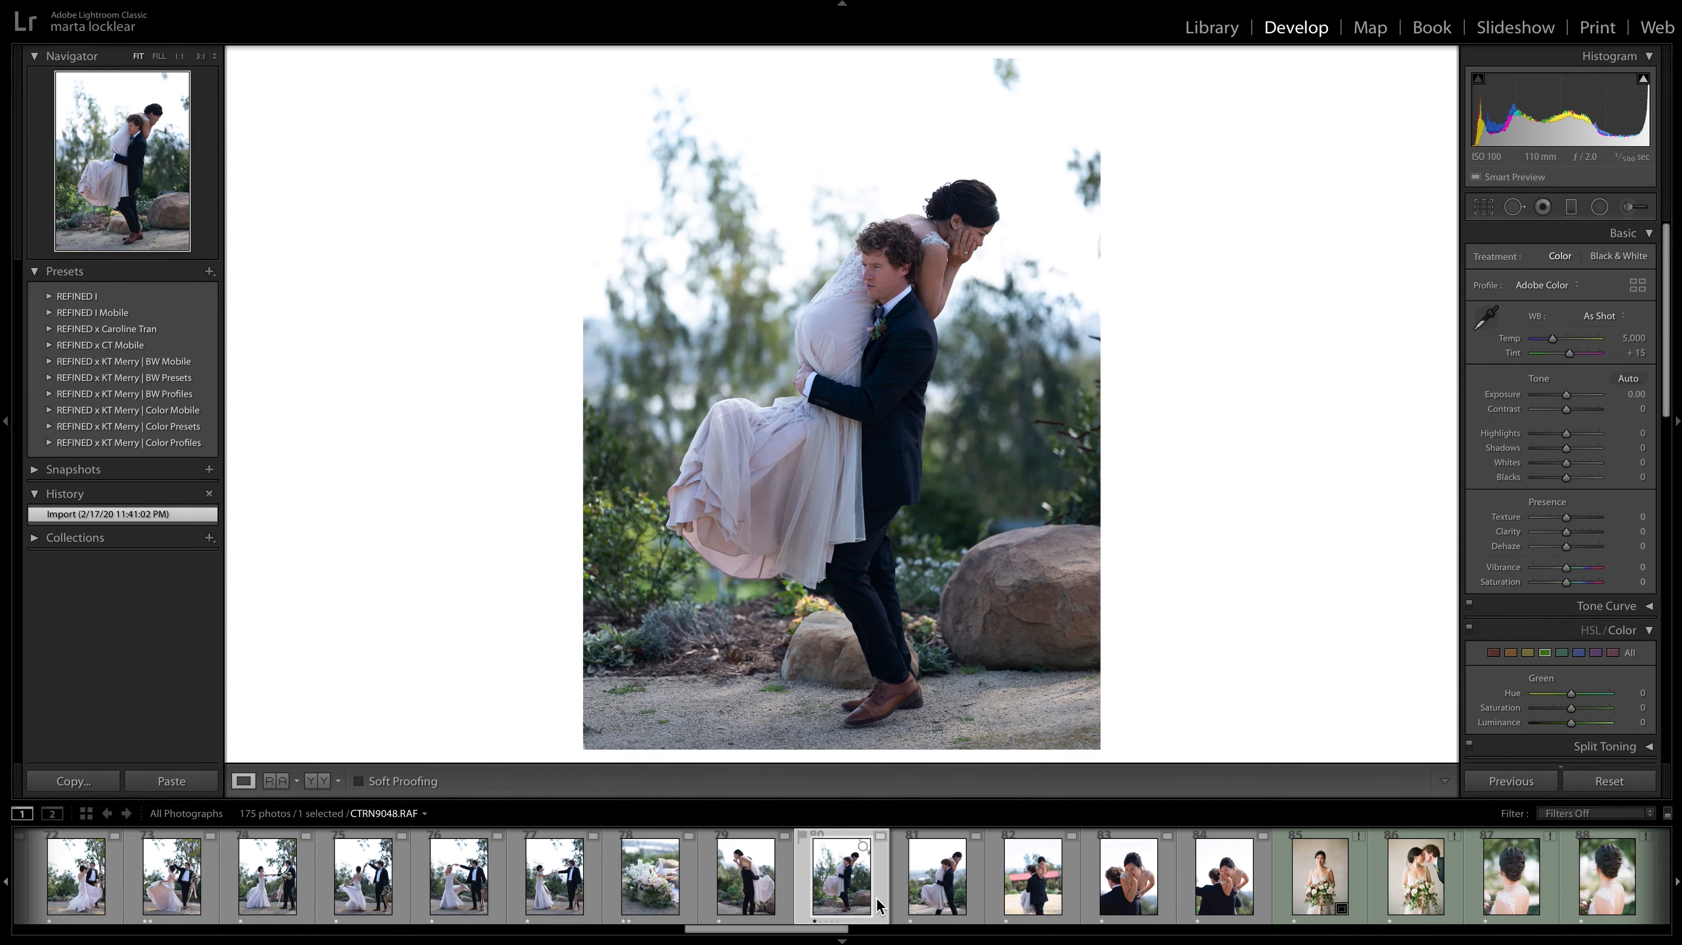
{"action": "left_click", "coordinate": [949, 255]}
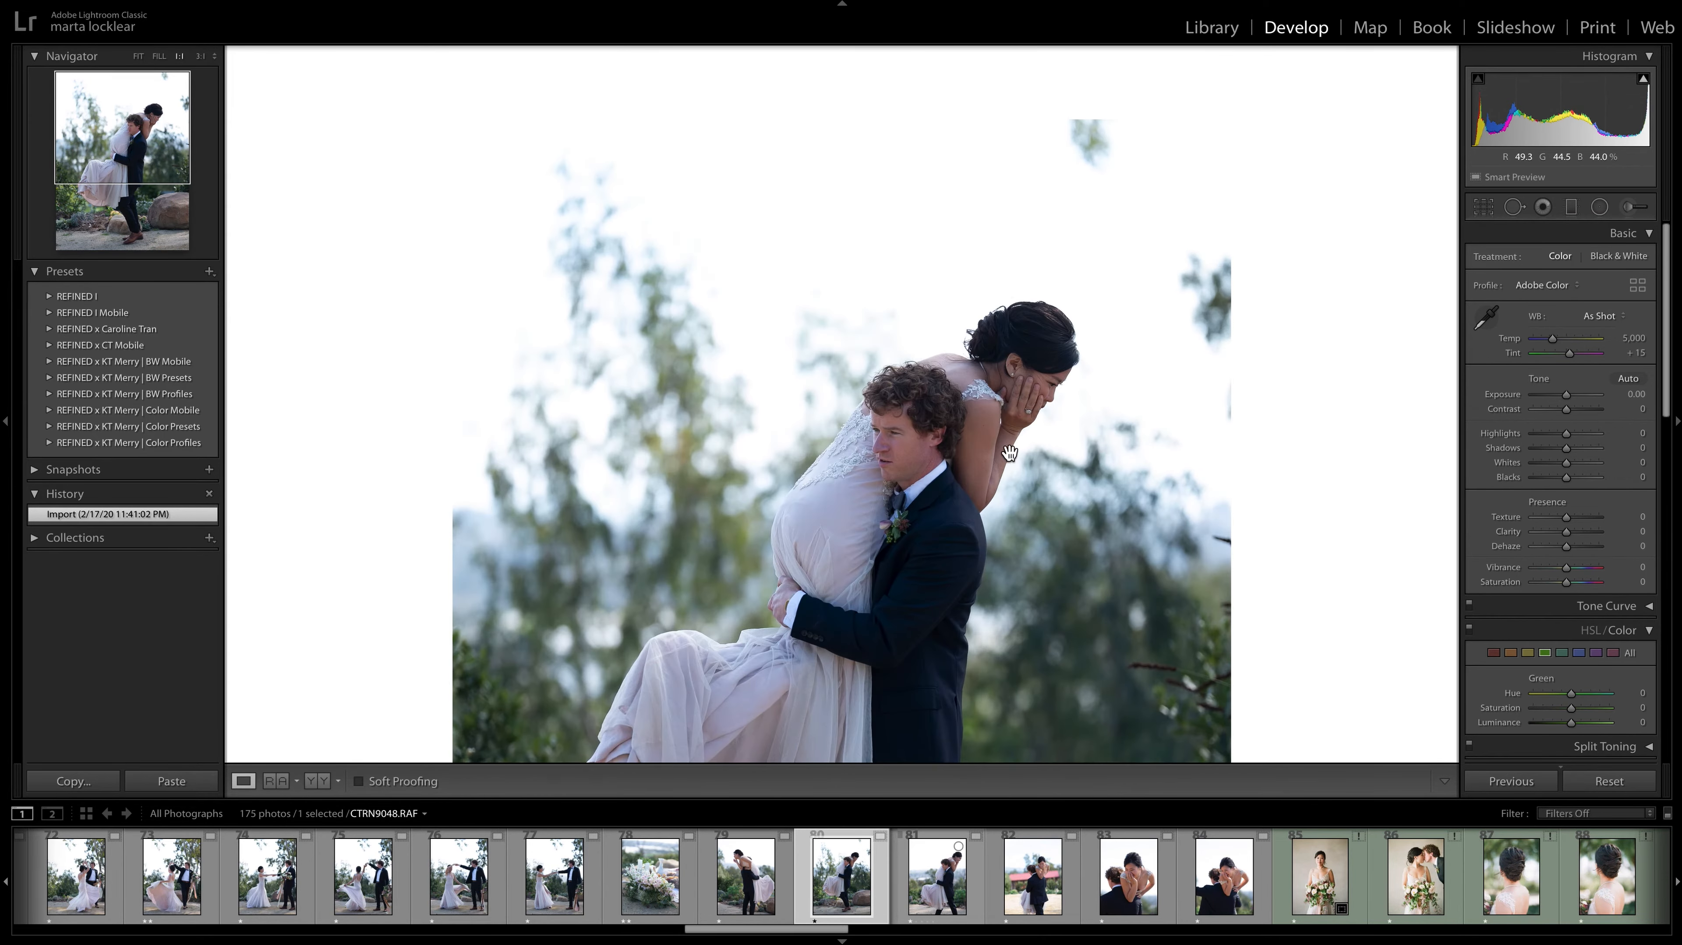
{"action": "left_click", "coordinate": [1013, 592]}
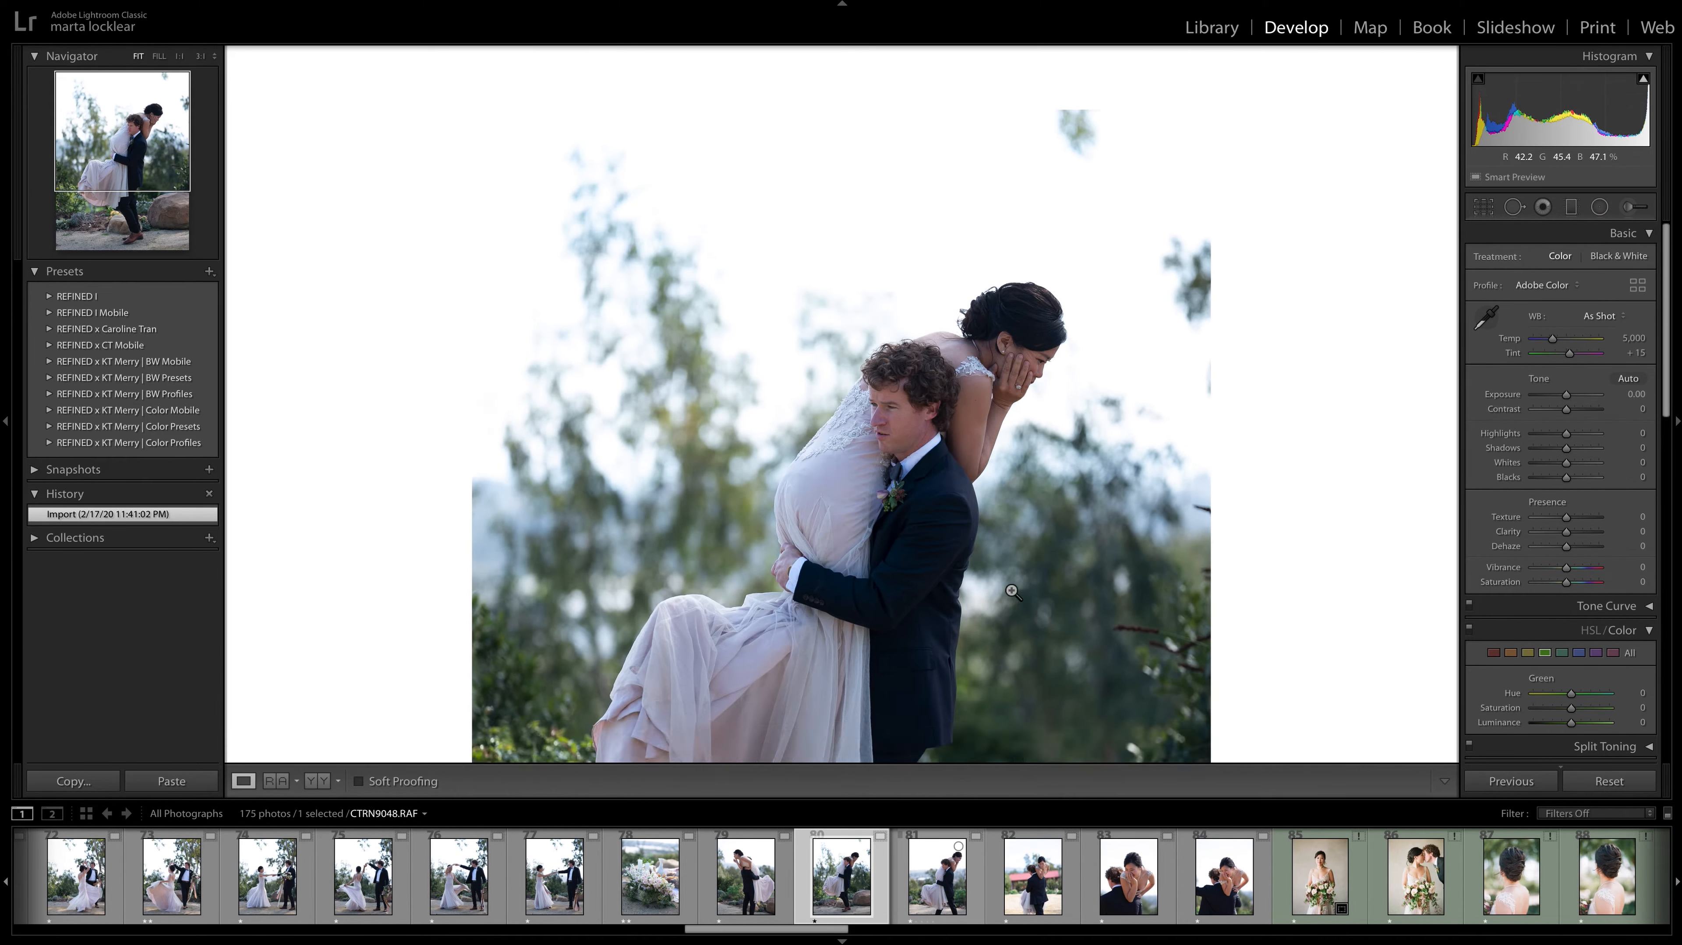
Move past CTRN9049.RAF and give CTRN9050.RAF, the bride over the groom's shoulder by the red roof, a two-star rating.
{"action": "key", "text": "Right"}
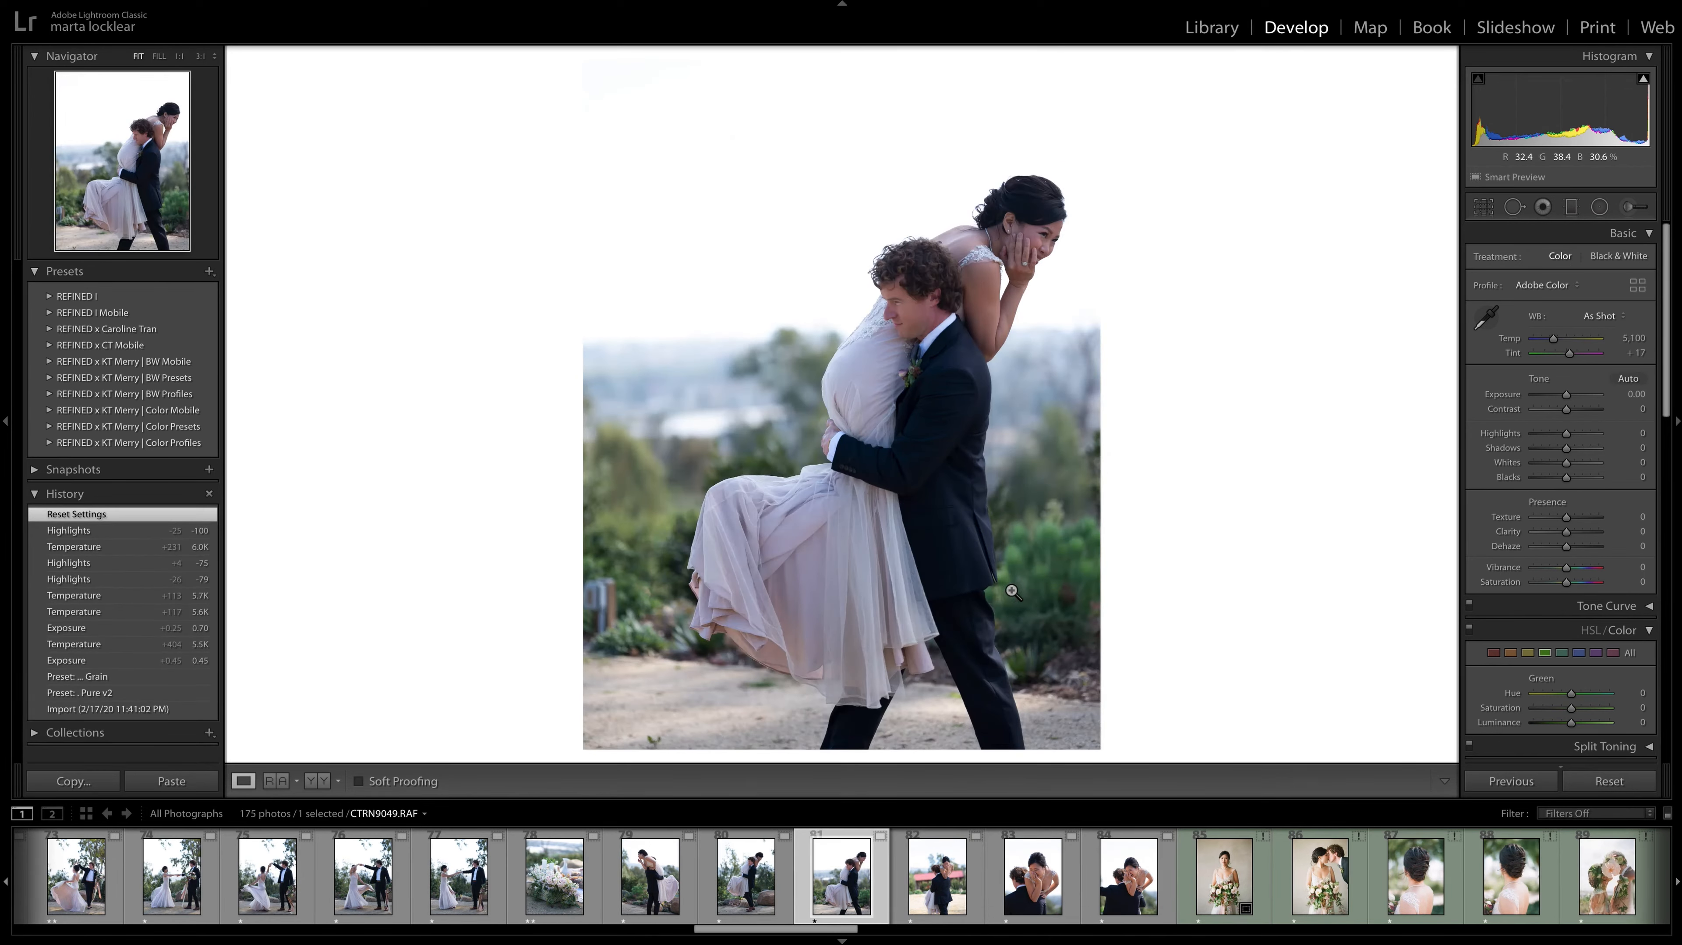
{"action": "key", "text": "Right"}
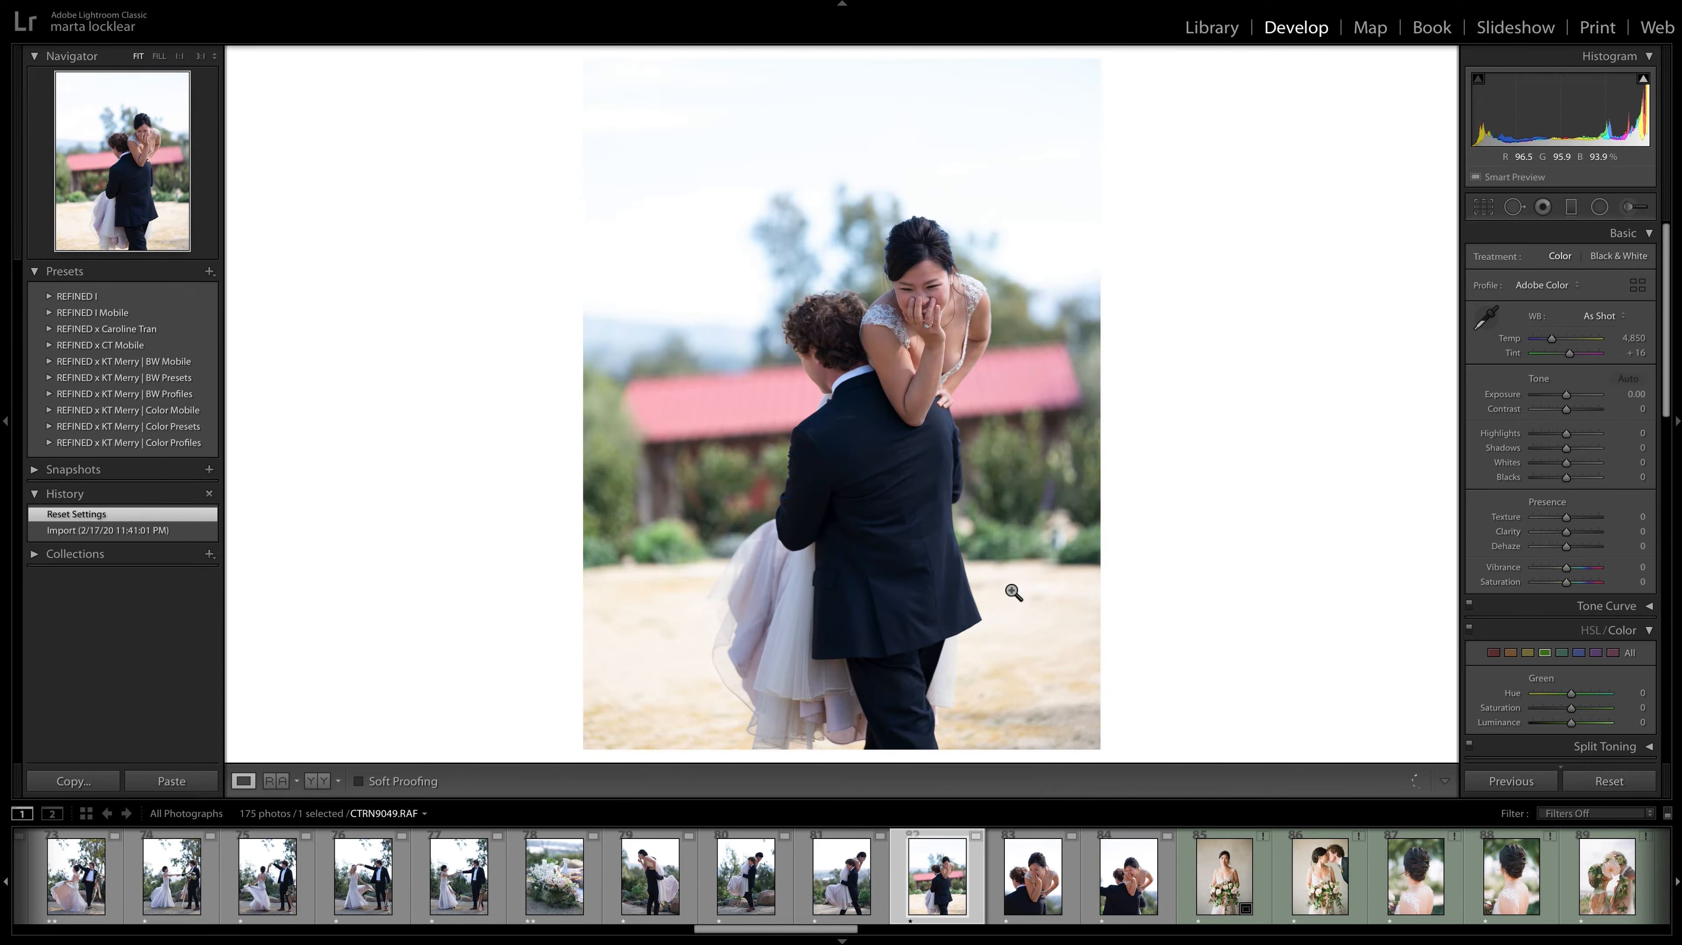
{"action": "key", "text": "2"}
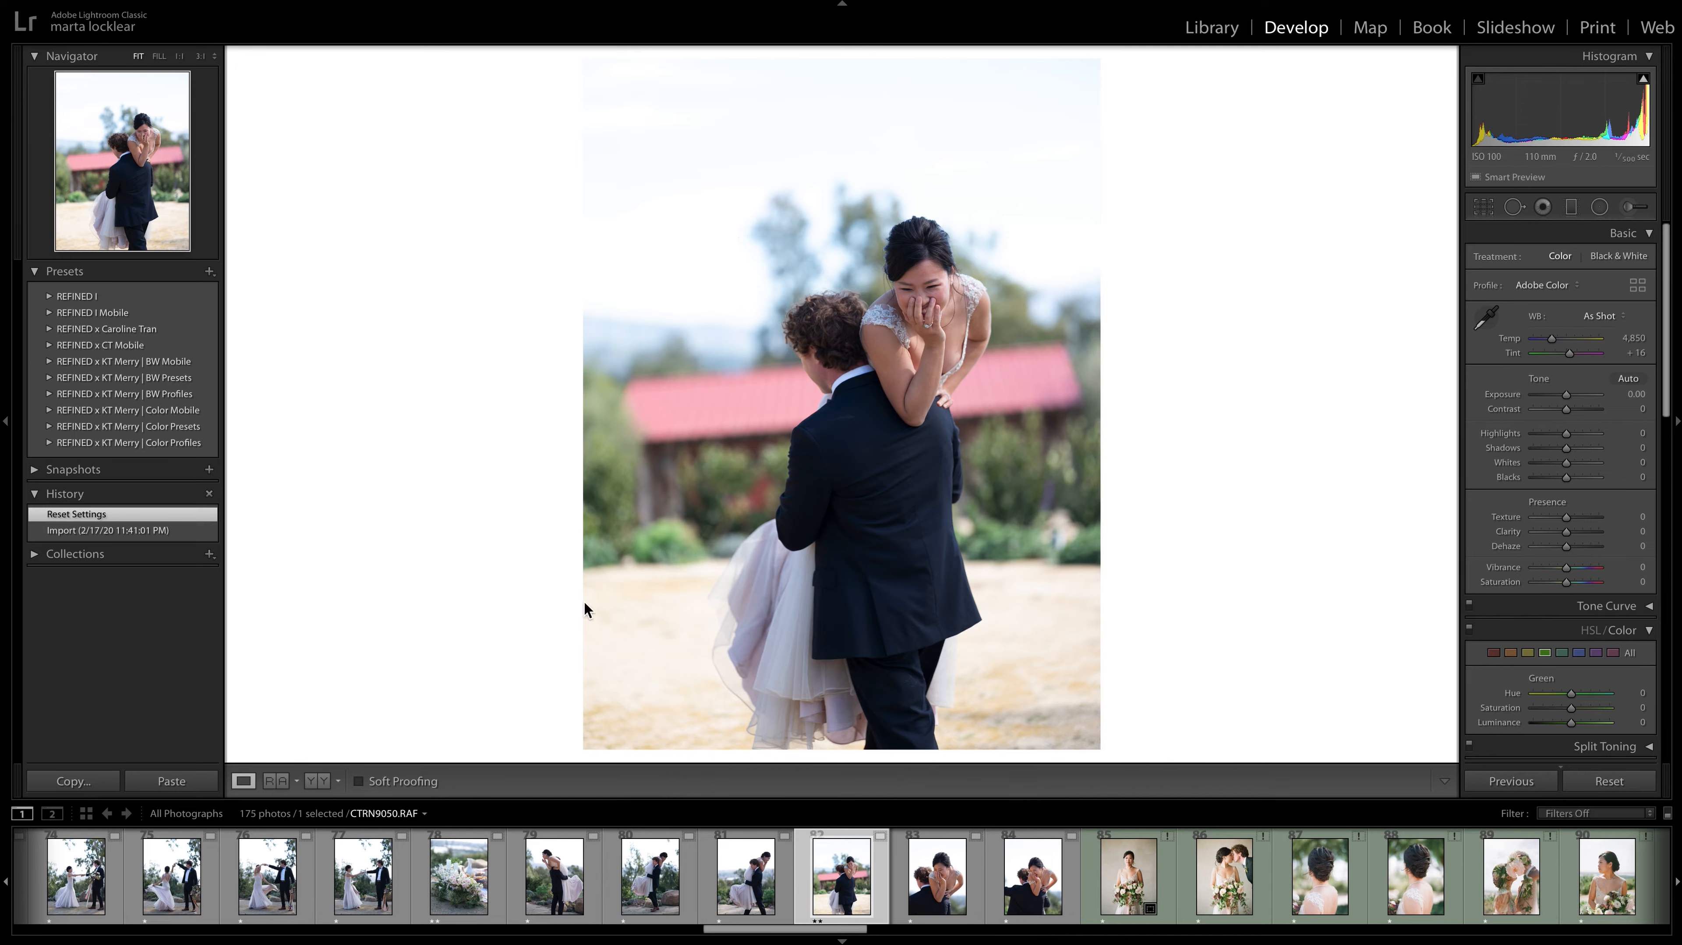
Compare the photos of the groom carrying the bride, CTRN9046.RAF to CTRN9050.RAF, and give CTRN9049.RAF a two-star rating.
{"action": "left_click", "coordinate": [542, 884]}
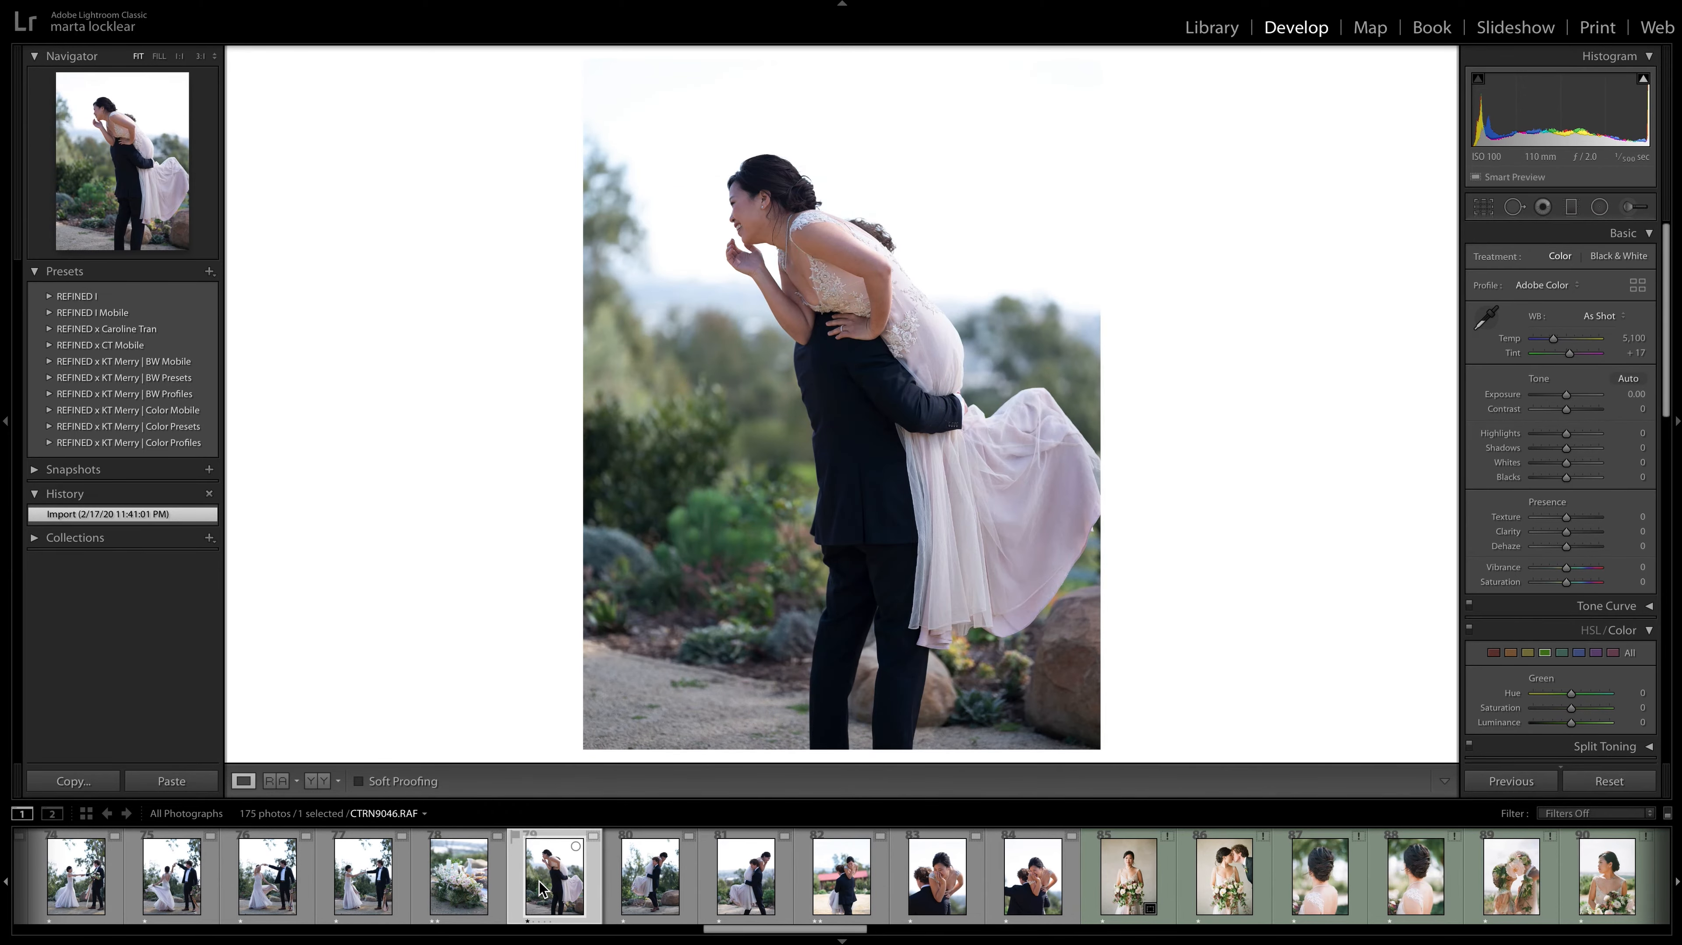
{"action": "key", "text": "Right"}
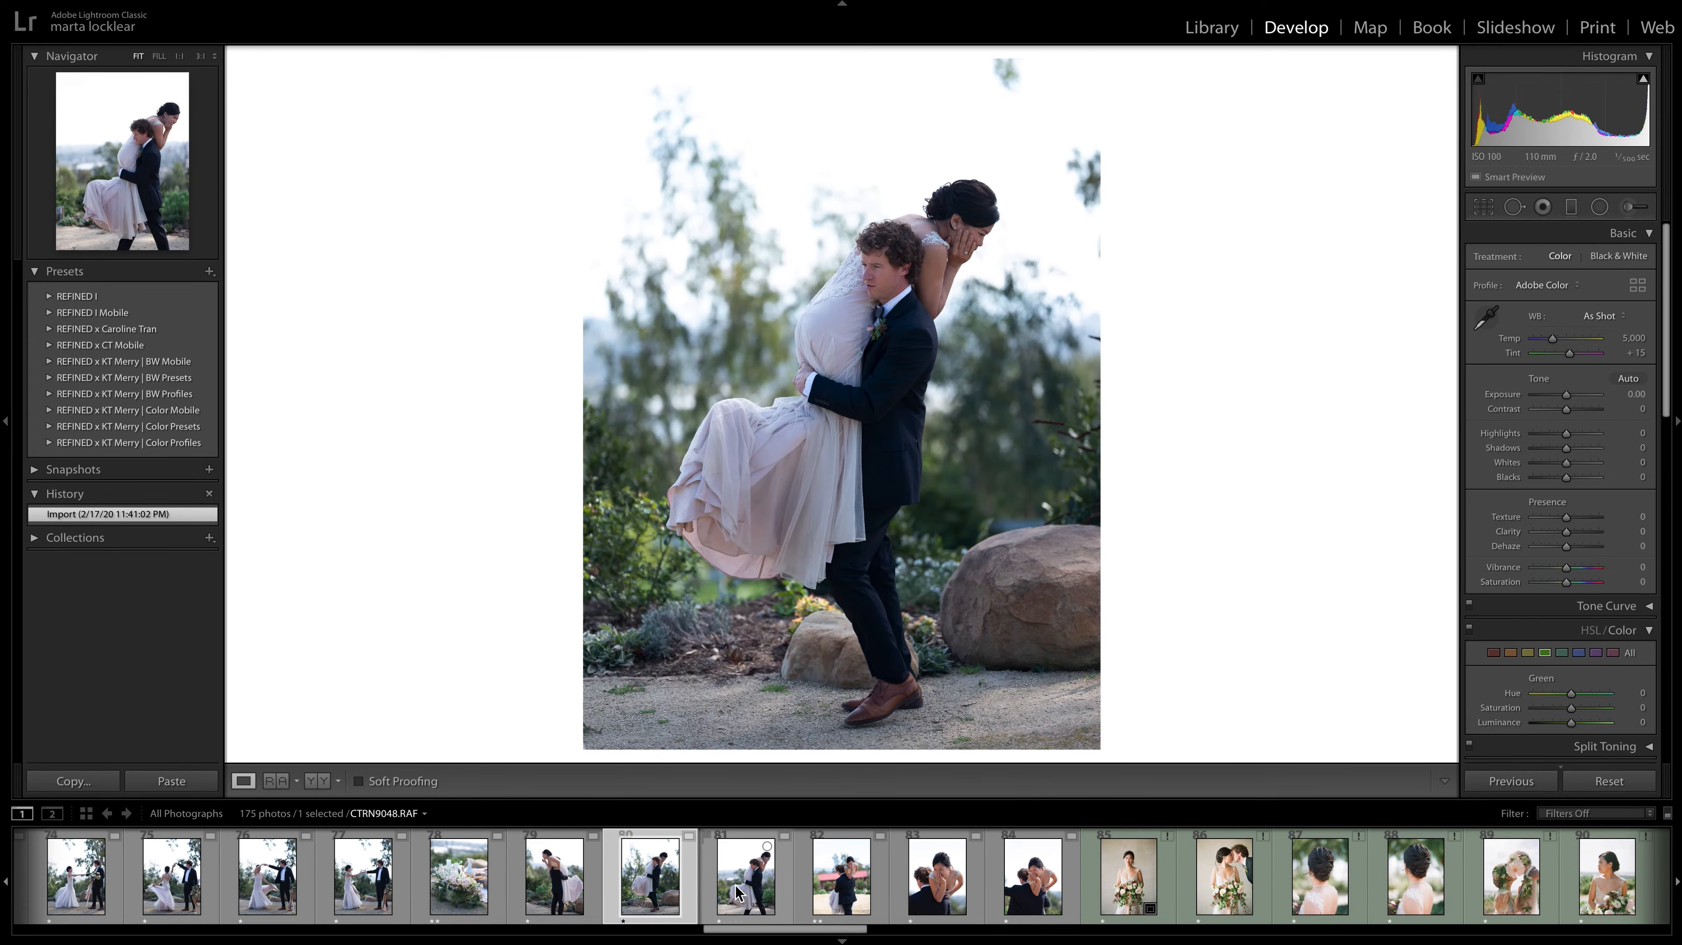
{"action": "left_click", "coordinate": [739, 893]}
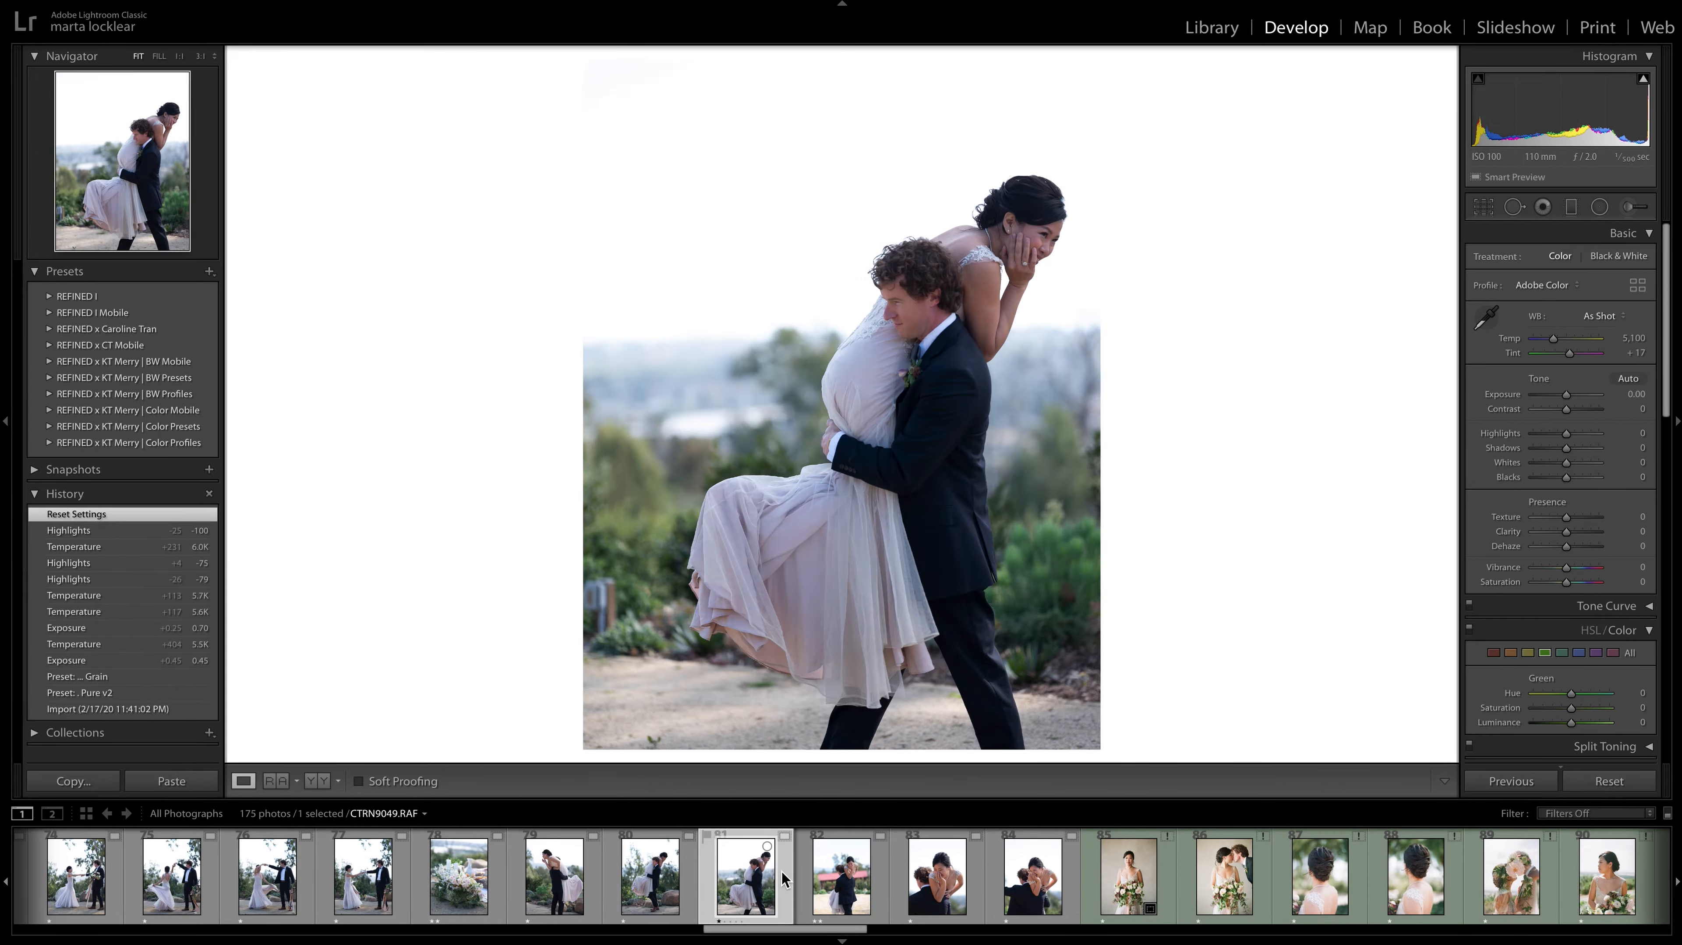
{"action": "left_click", "coordinate": [827, 889]}
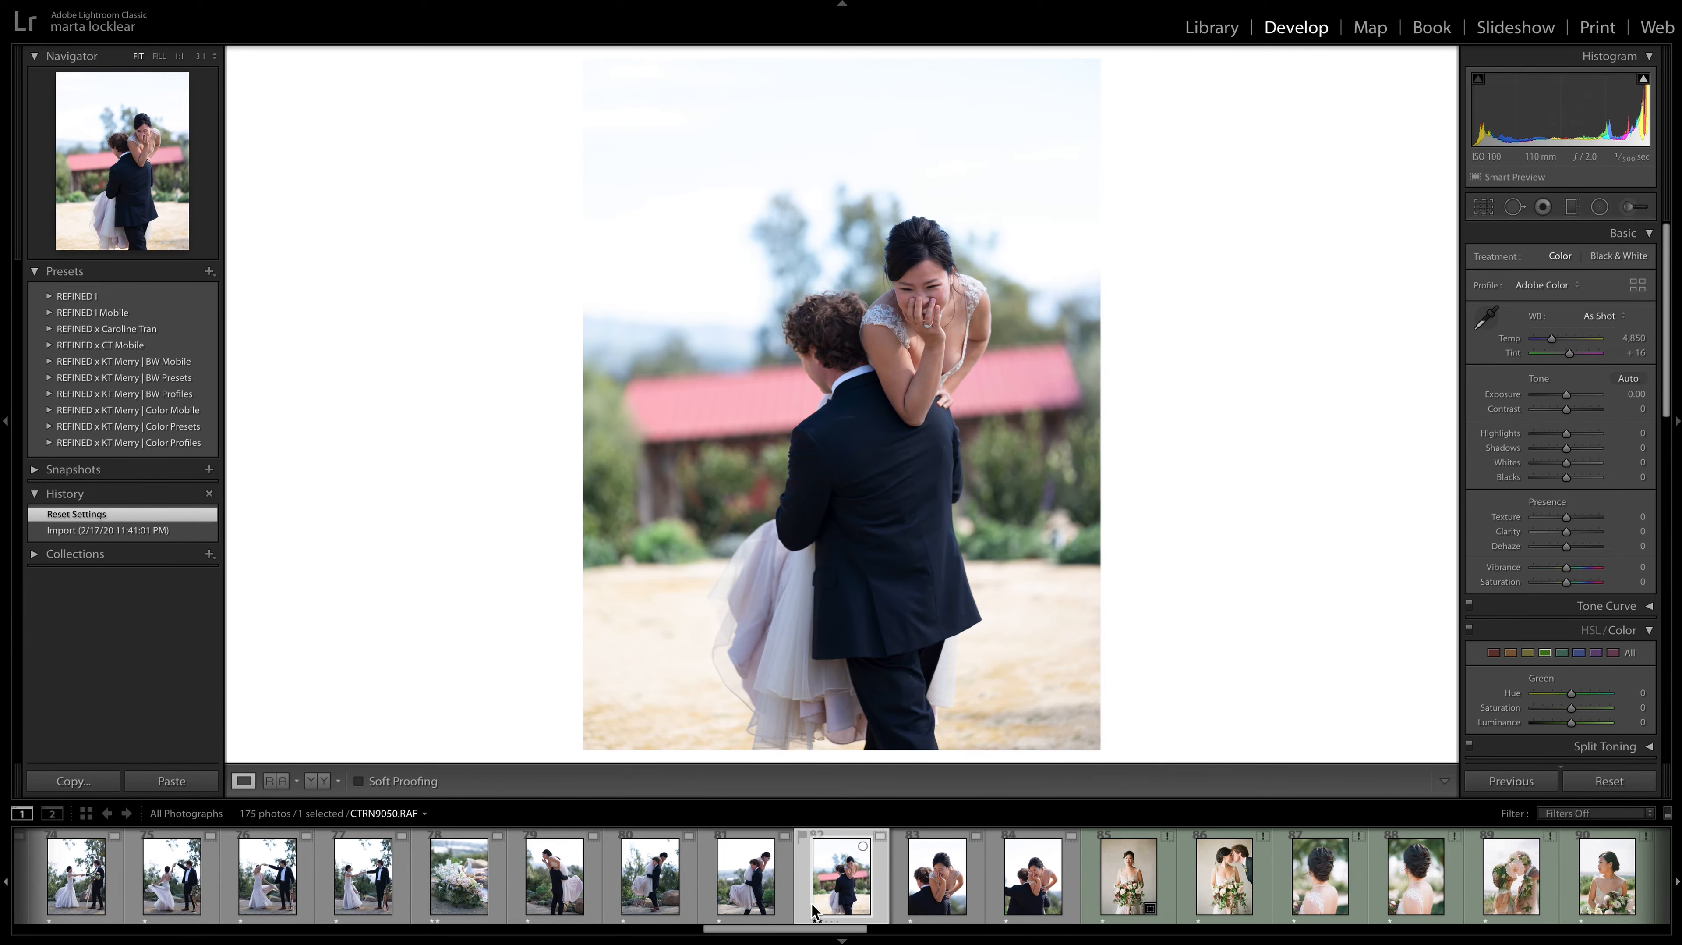
{"action": "left_click", "coordinate": [756, 906]}
{"action": "key", "text": "2"}
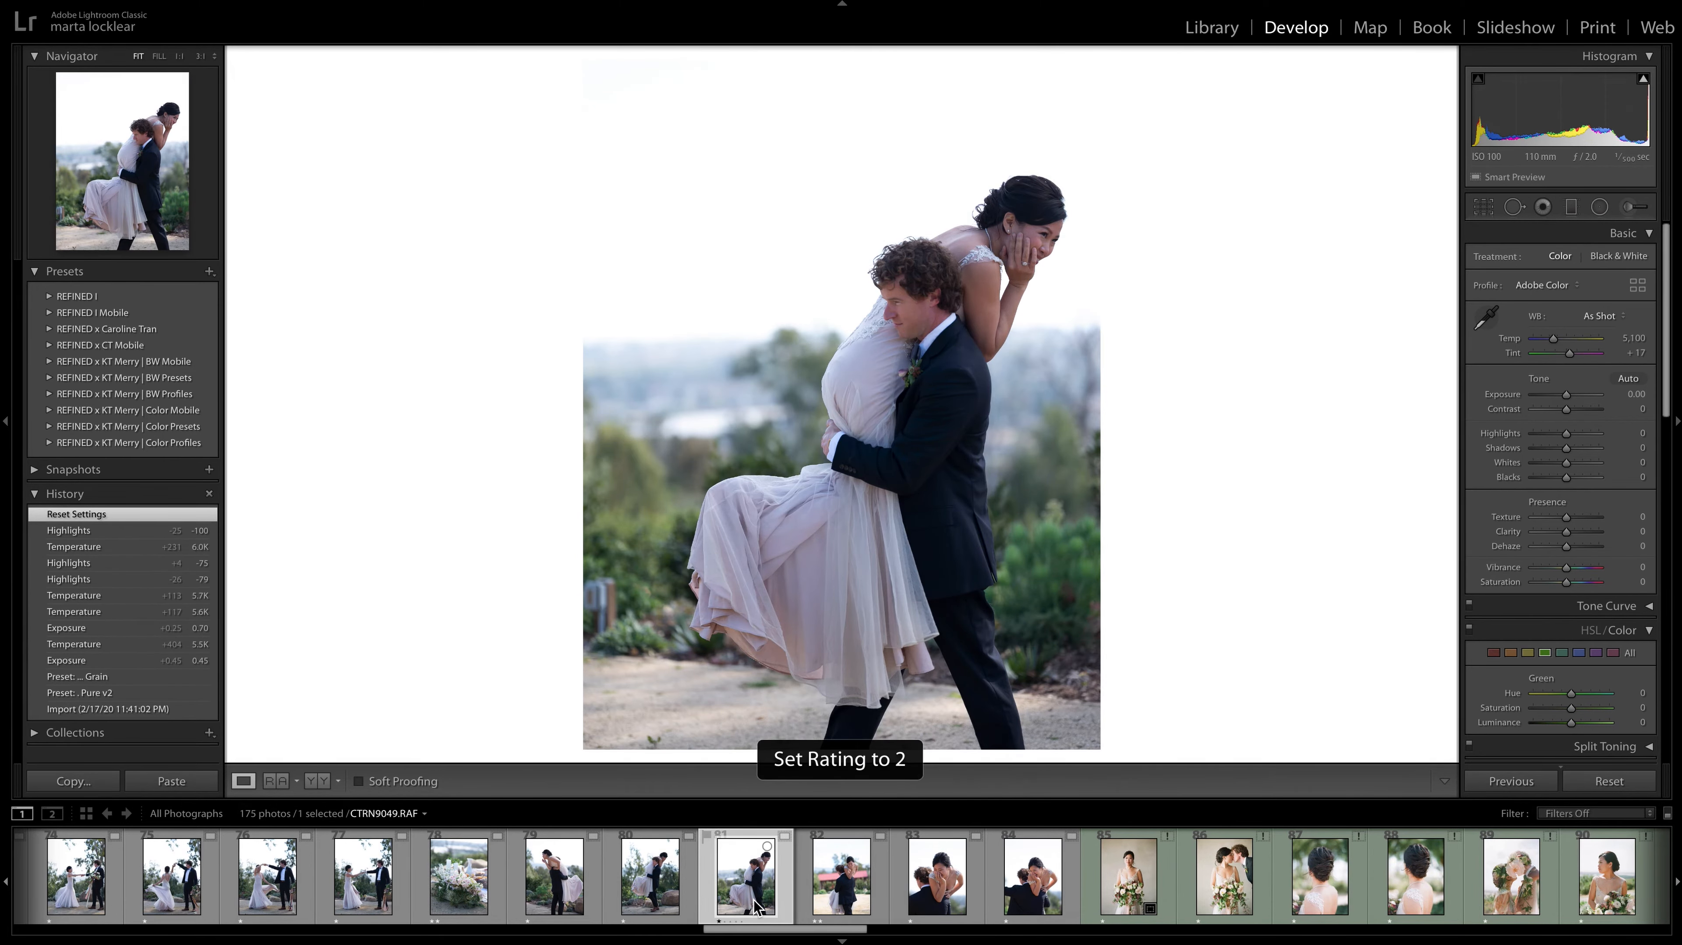
Check the close-up of the laughing bride, CTRN9053.RAF, and give the next one, CTRN9055.RAF, a two-star rating.
{"action": "left_click", "coordinate": [838, 899]}
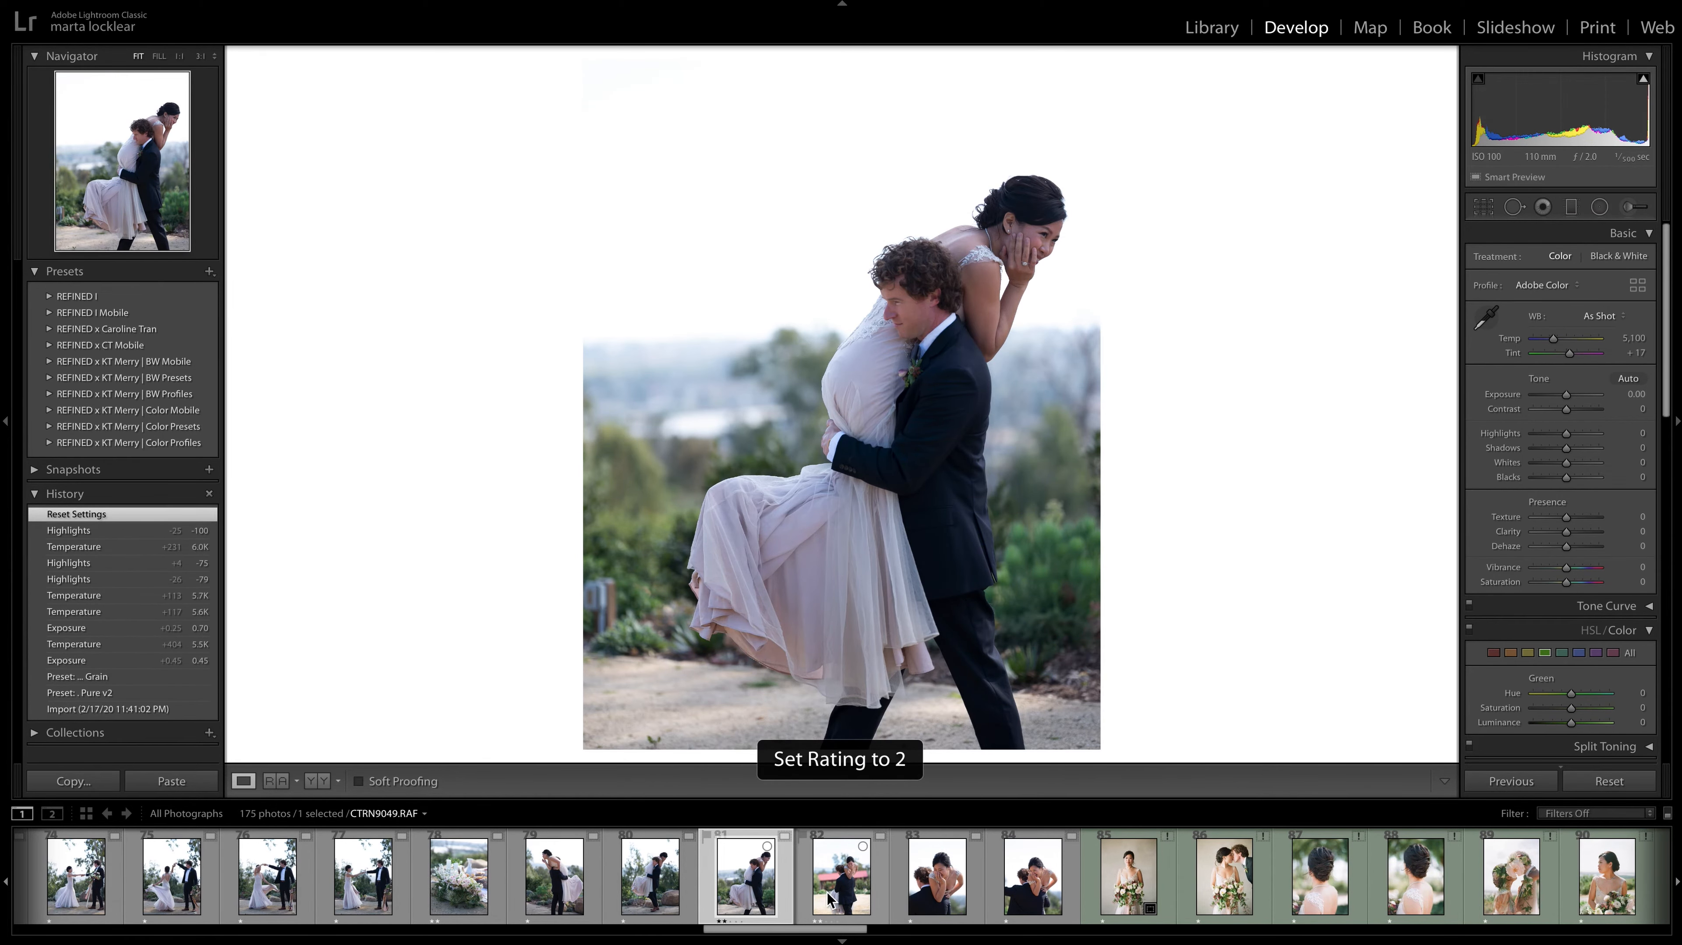
{"action": "left_click", "coordinate": [943, 901]}
{"action": "key", "text": "Right"}
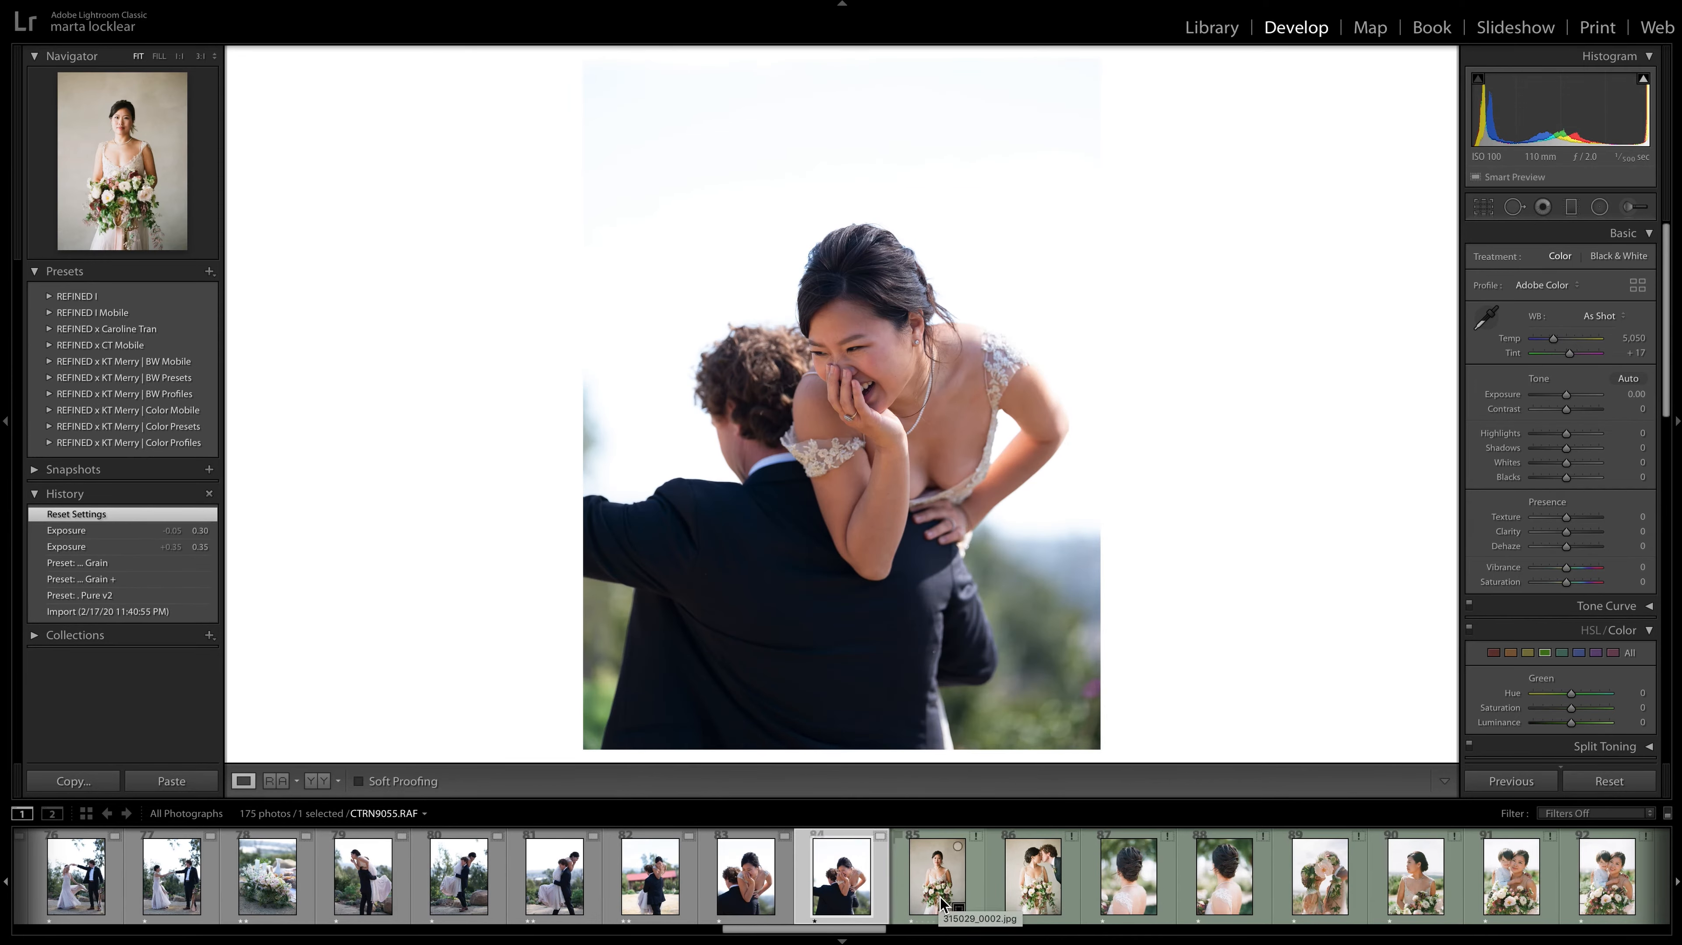
{"action": "key", "text": "2"}
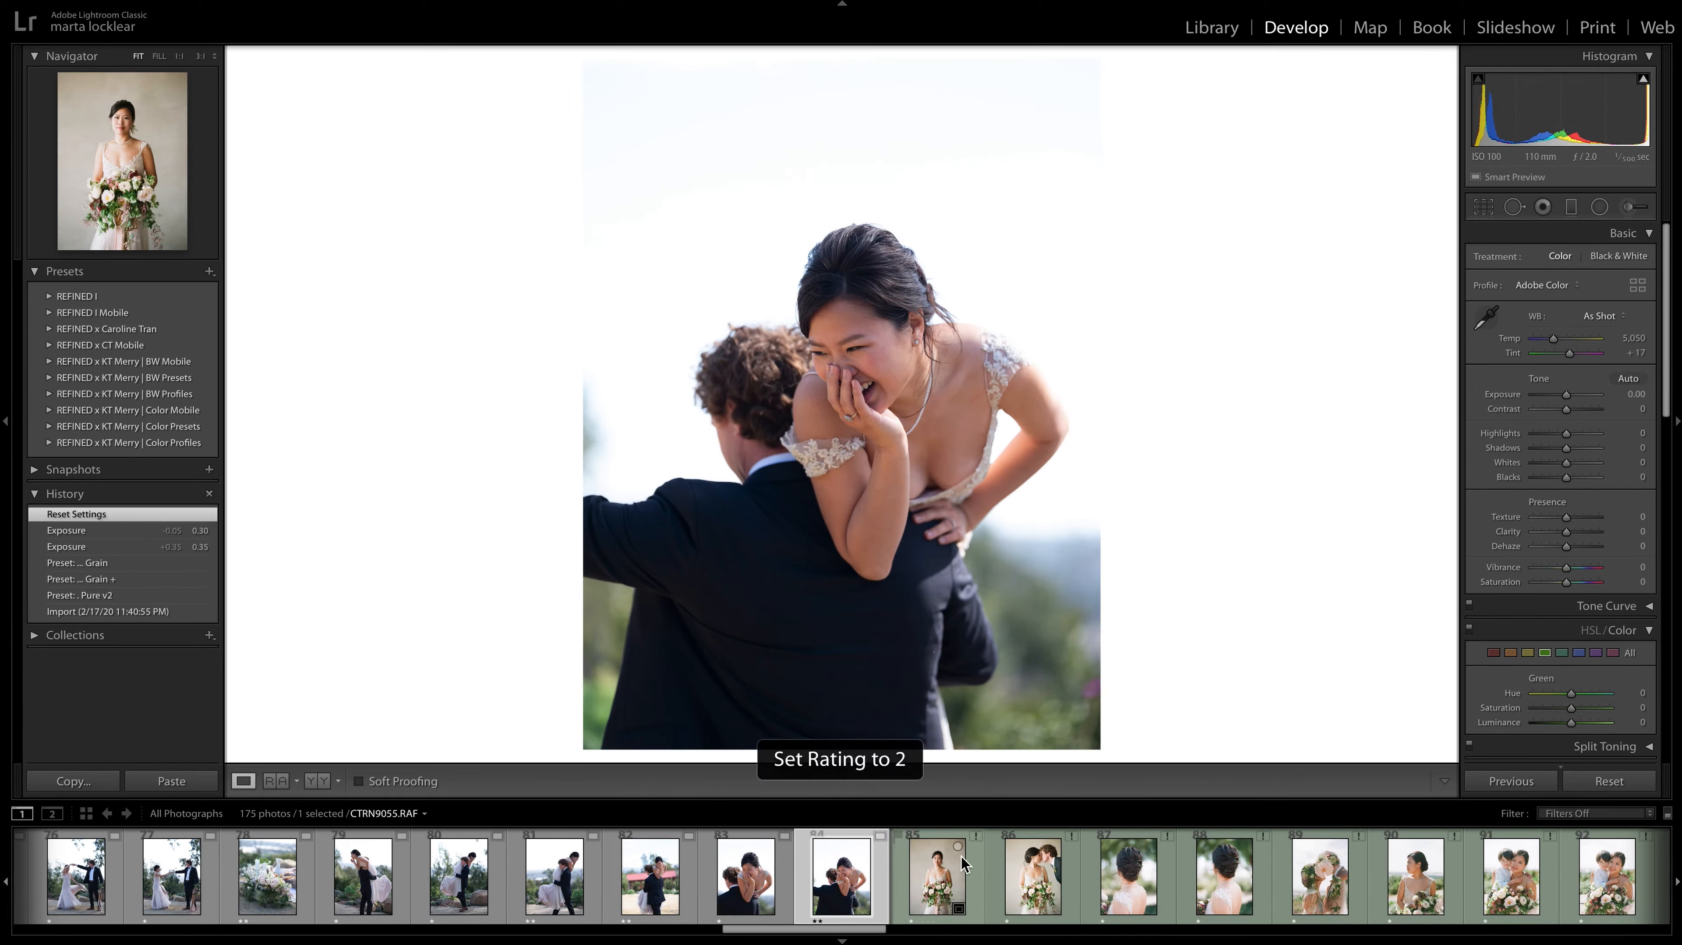
Set the bride portrait 315029_0002.jpg as the reference photo and make the matching portrait CTRN8985.RAF the active photo.
{"action": "left_click_drag", "start_coordinate": [838, 934], "coordinate": [834, 934]}
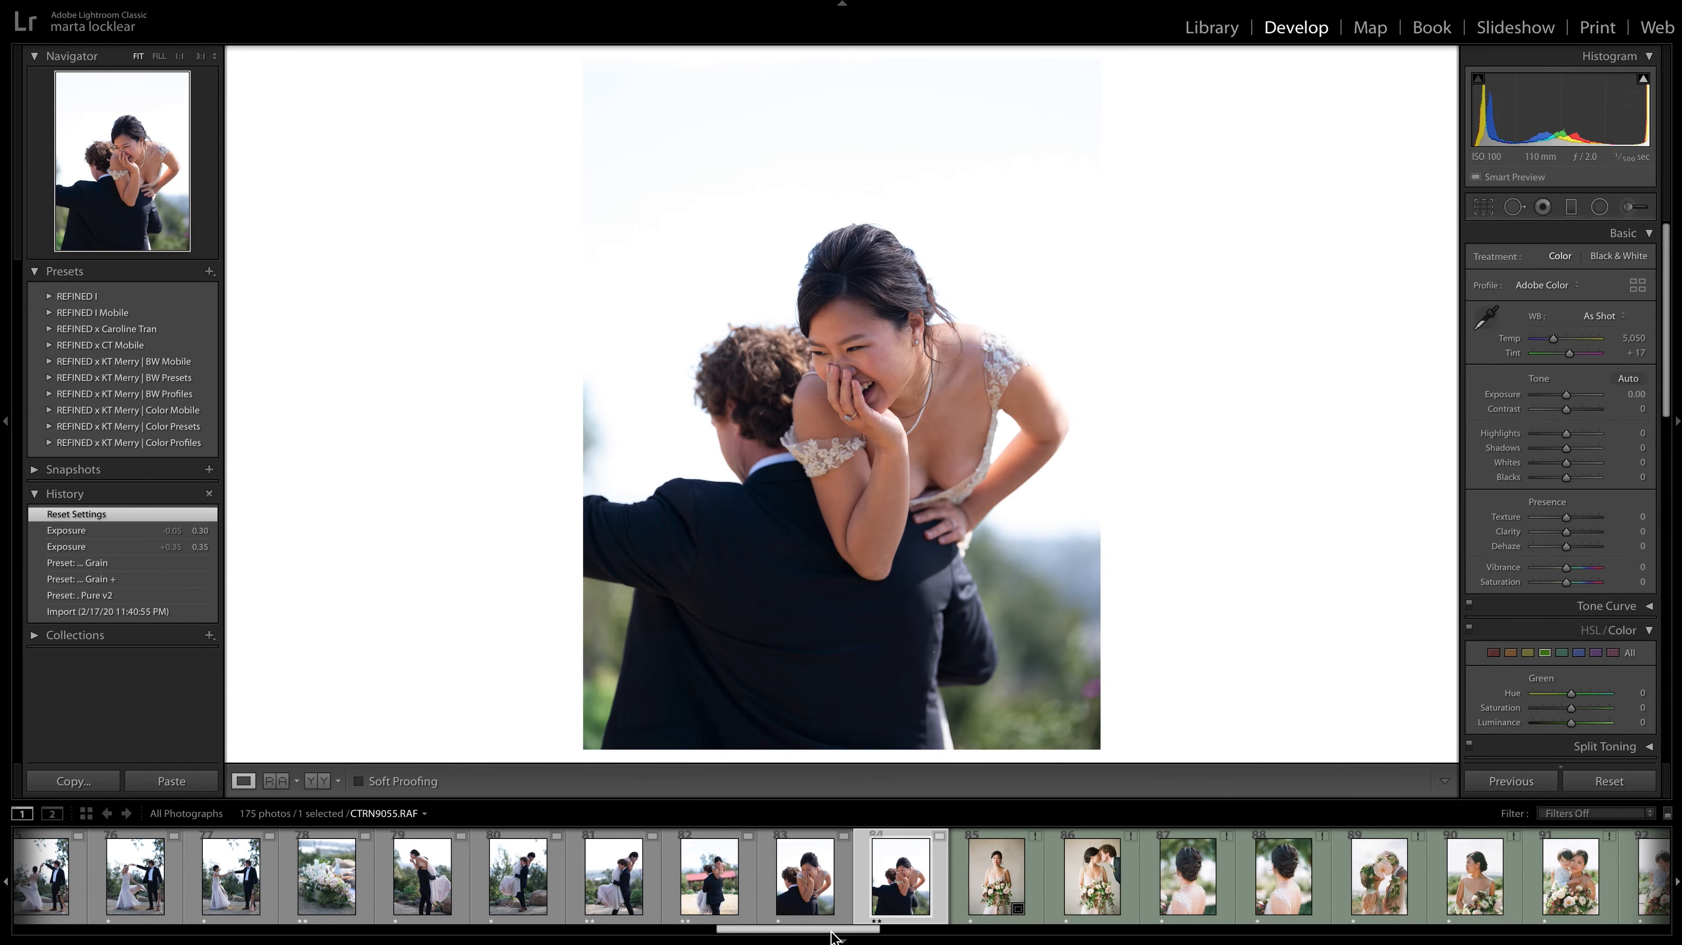
{"action": "left_click", "coordinate": [985, 910]}
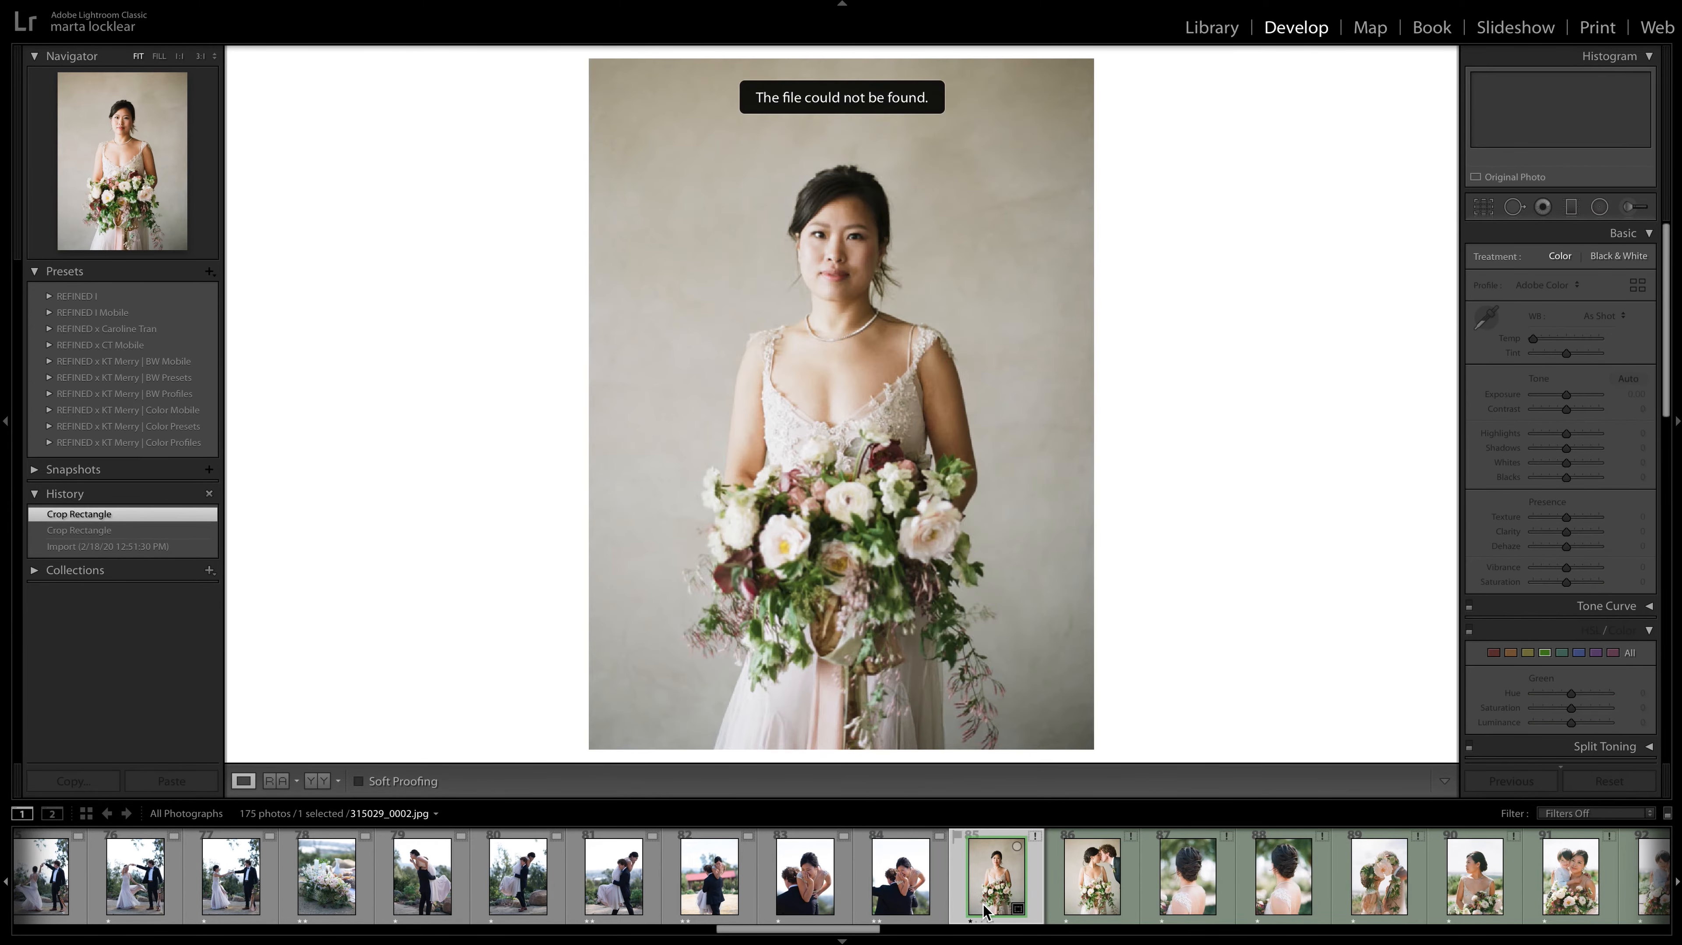
{"action": "left_click", "coordinate": [274, 780]}
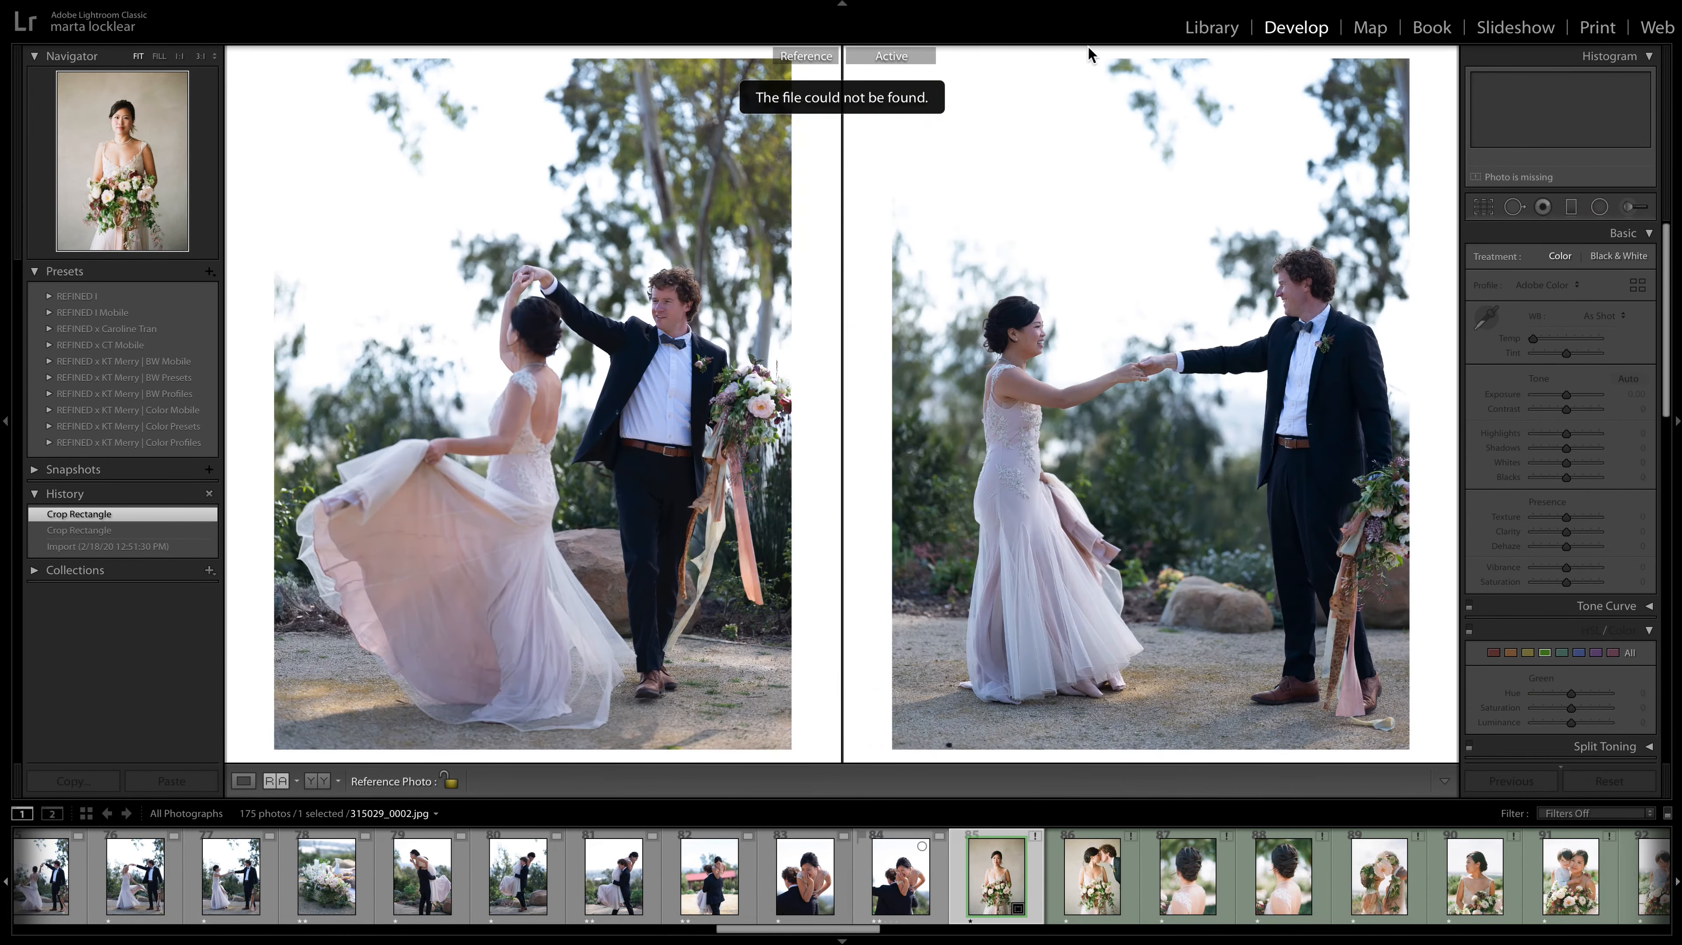
{"action": "key", "text": "shift+r"}
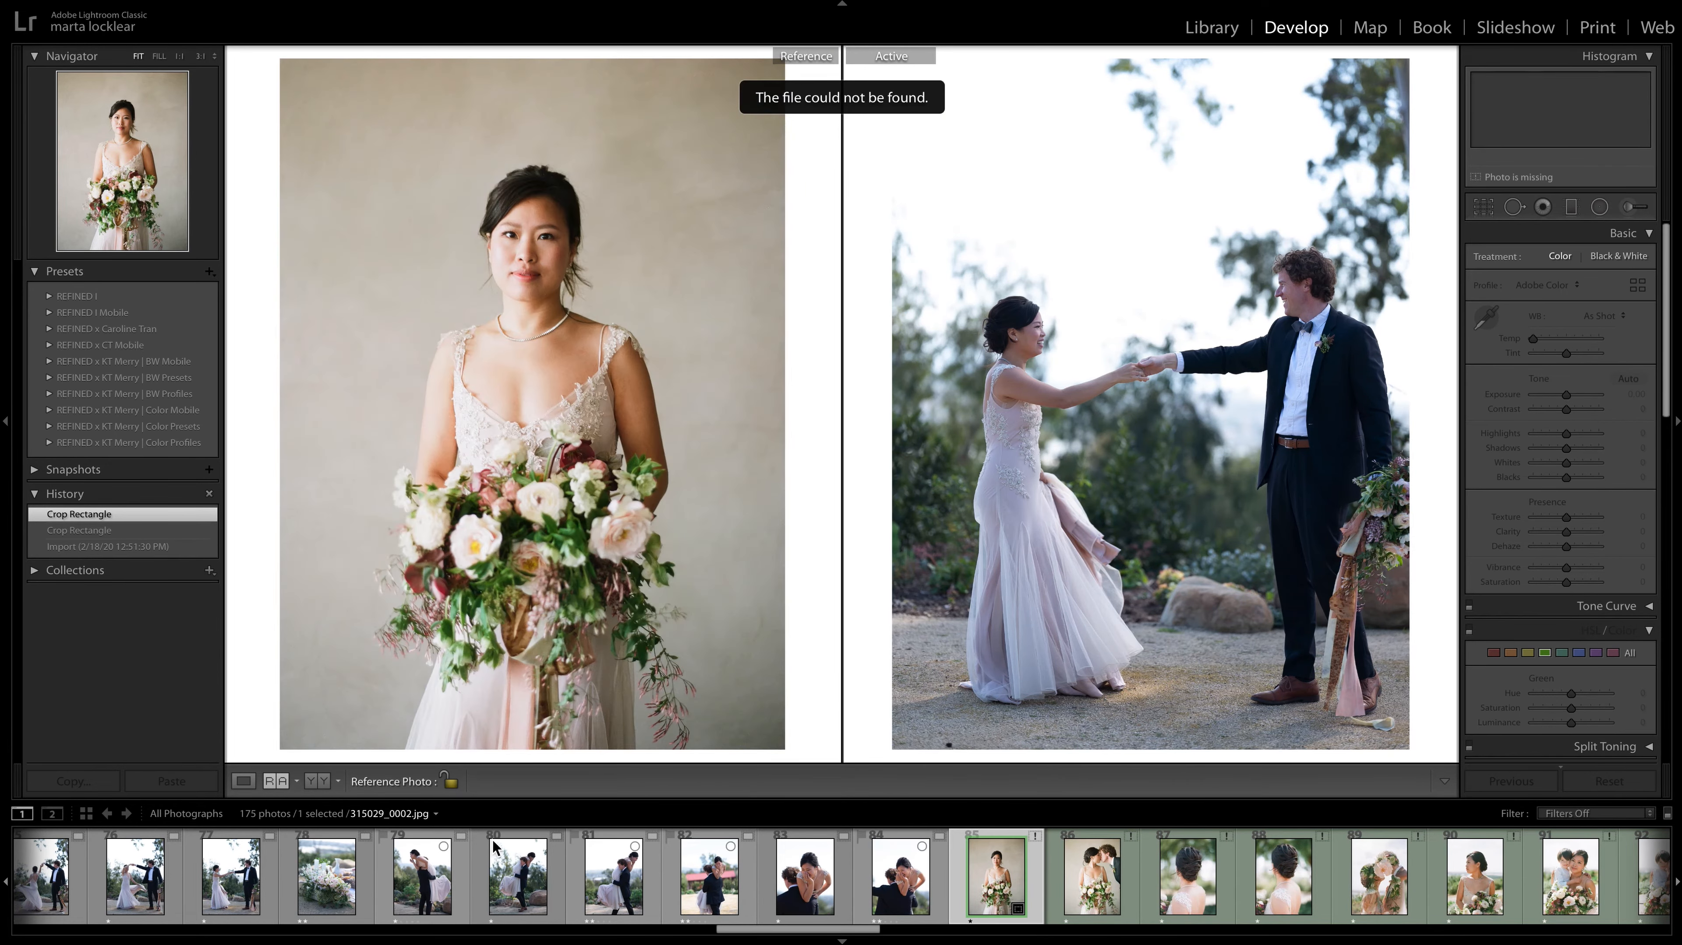
{"action": "left_click_drag", "start_coordinate": [863, 929], "coordinate": [511, 930]}
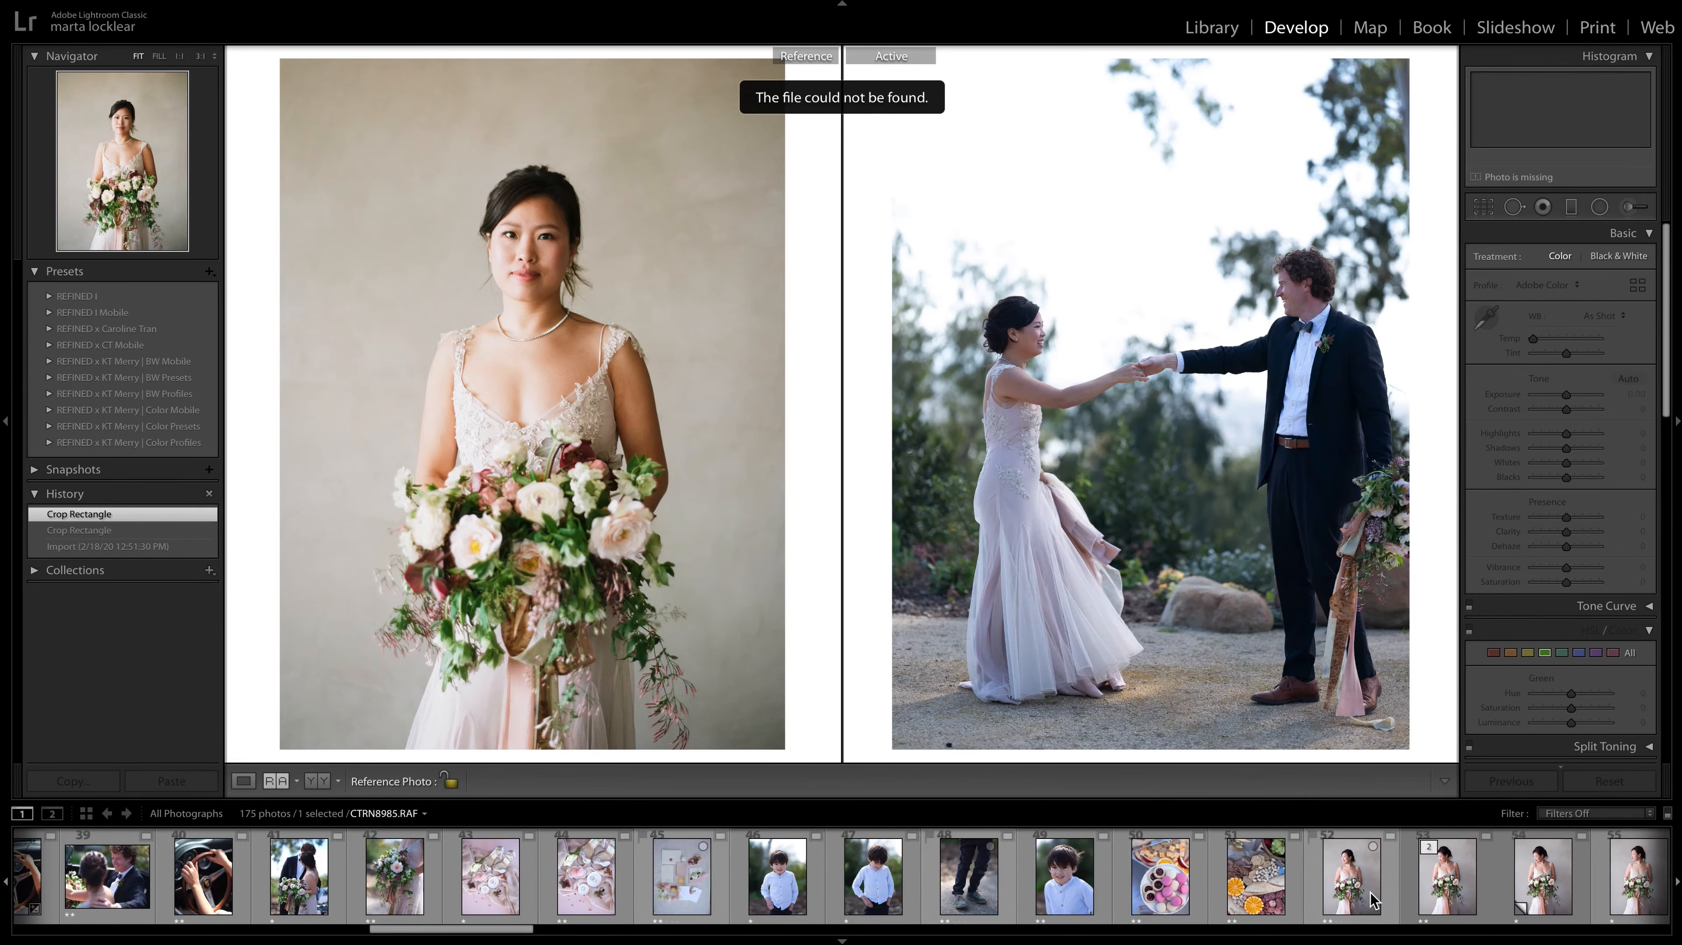
{"action": "left_click", "coordinate": [1345, 890]}
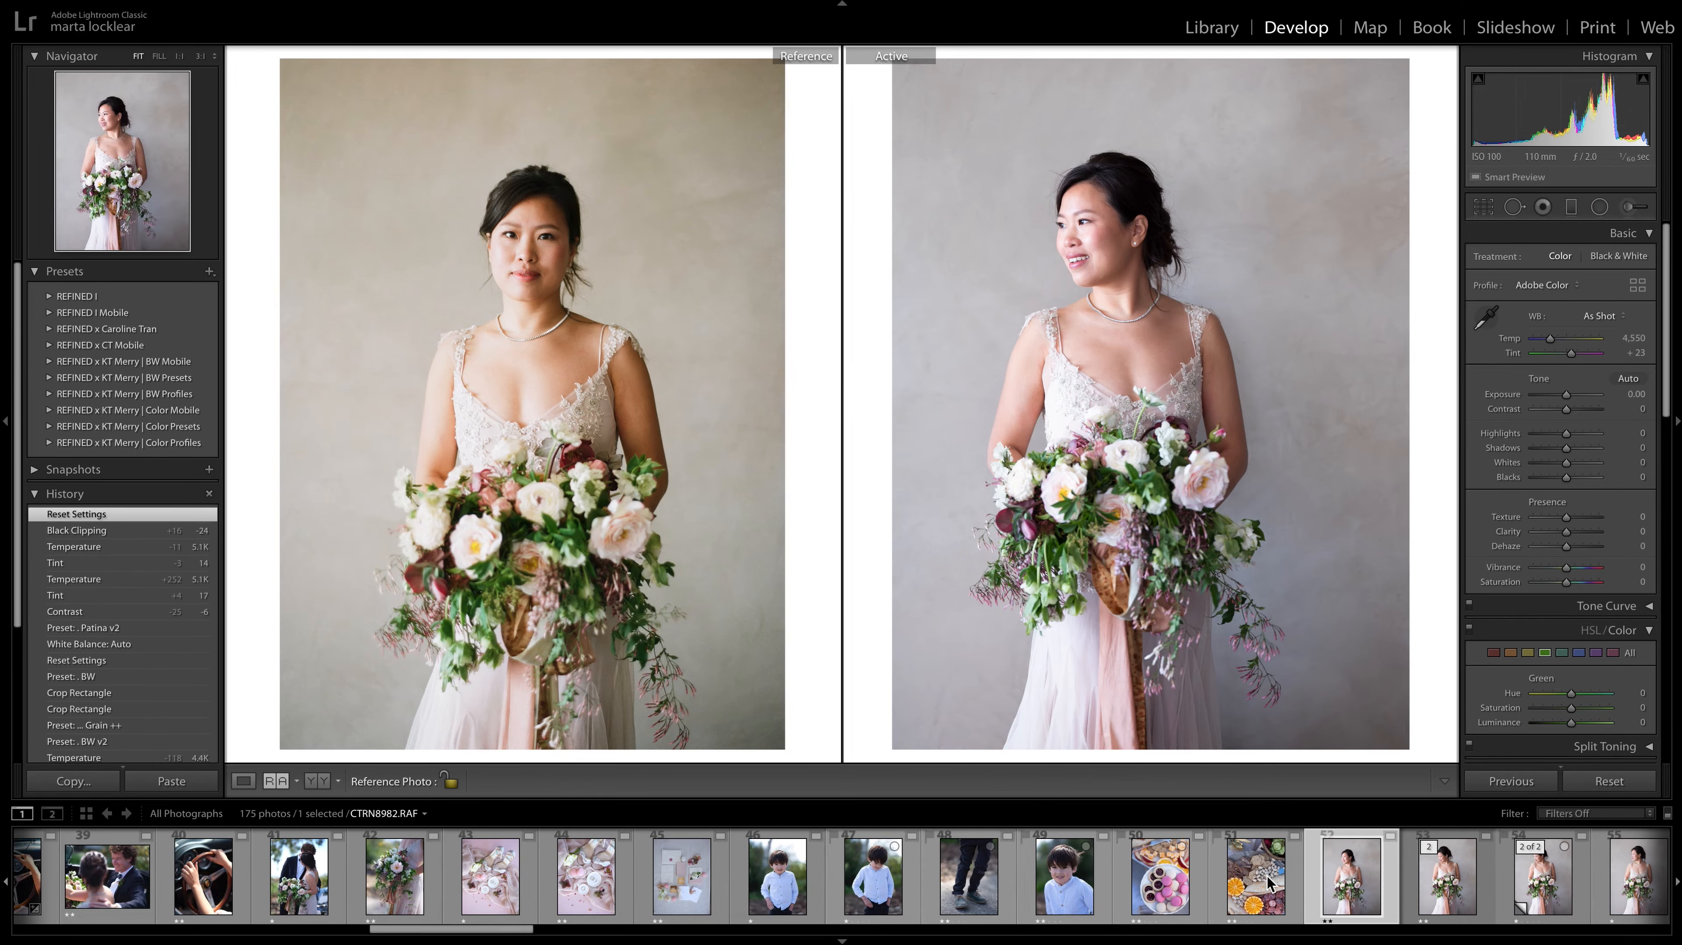
Switch to the Library grid and sort all photographs by rating.
{"action": "left_click_drag", "start_coordinate": [517, 929], "coordinate": [139, 916]}
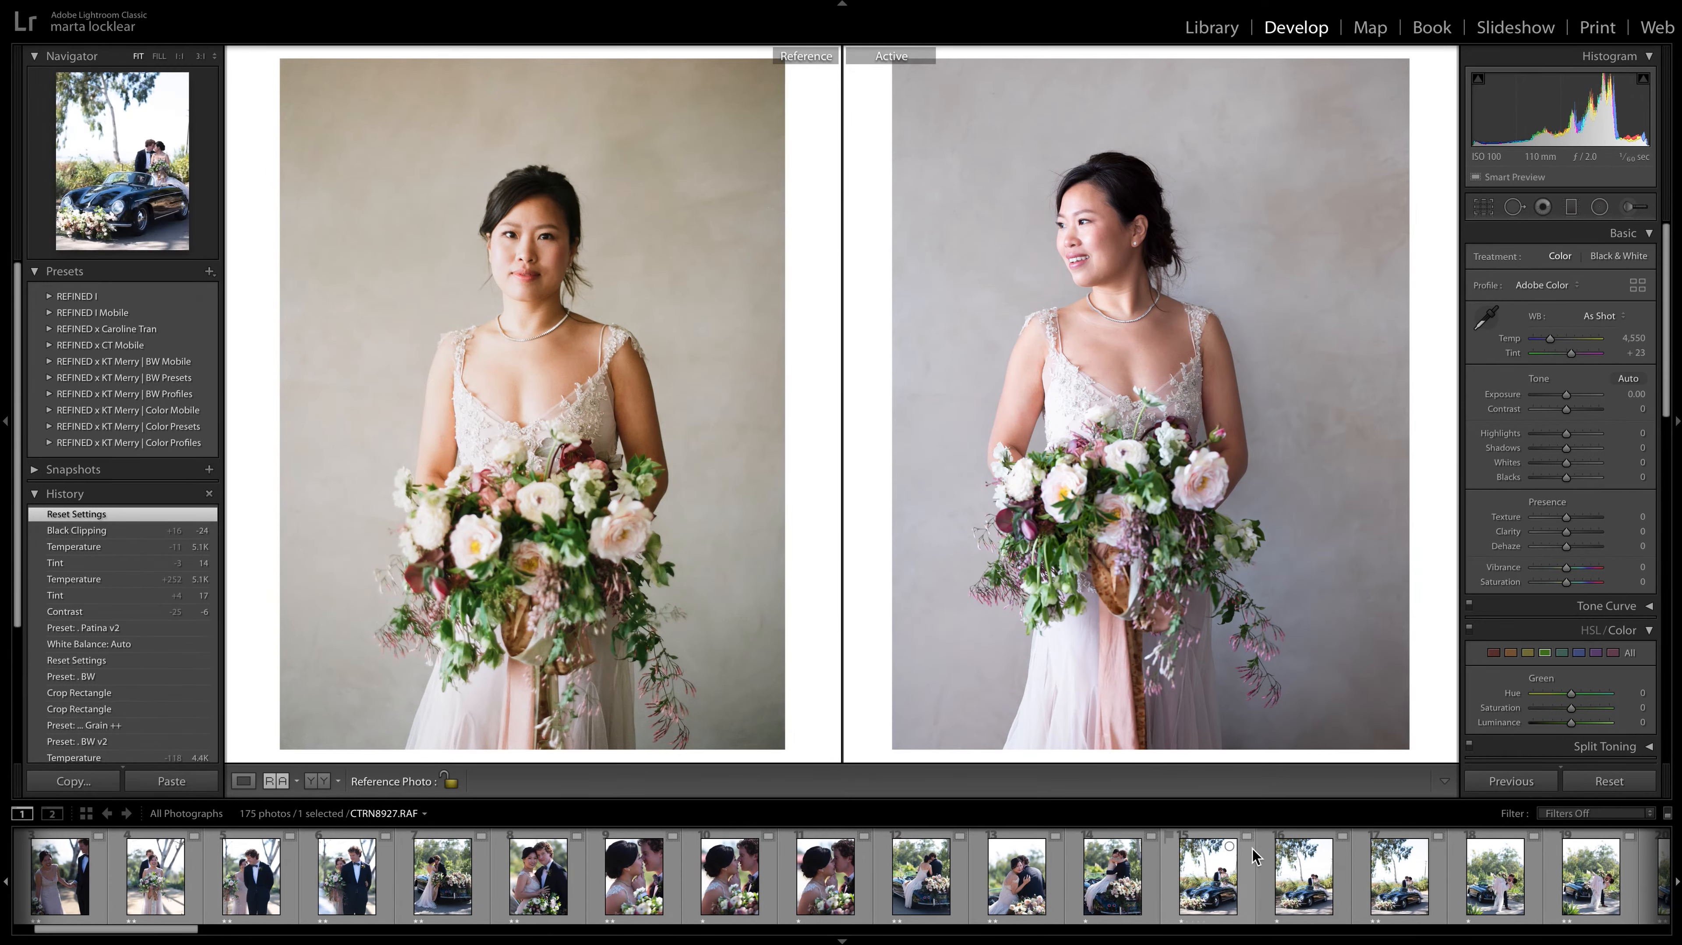
{"action": "left_click", "coordinate": [1216, 29]}
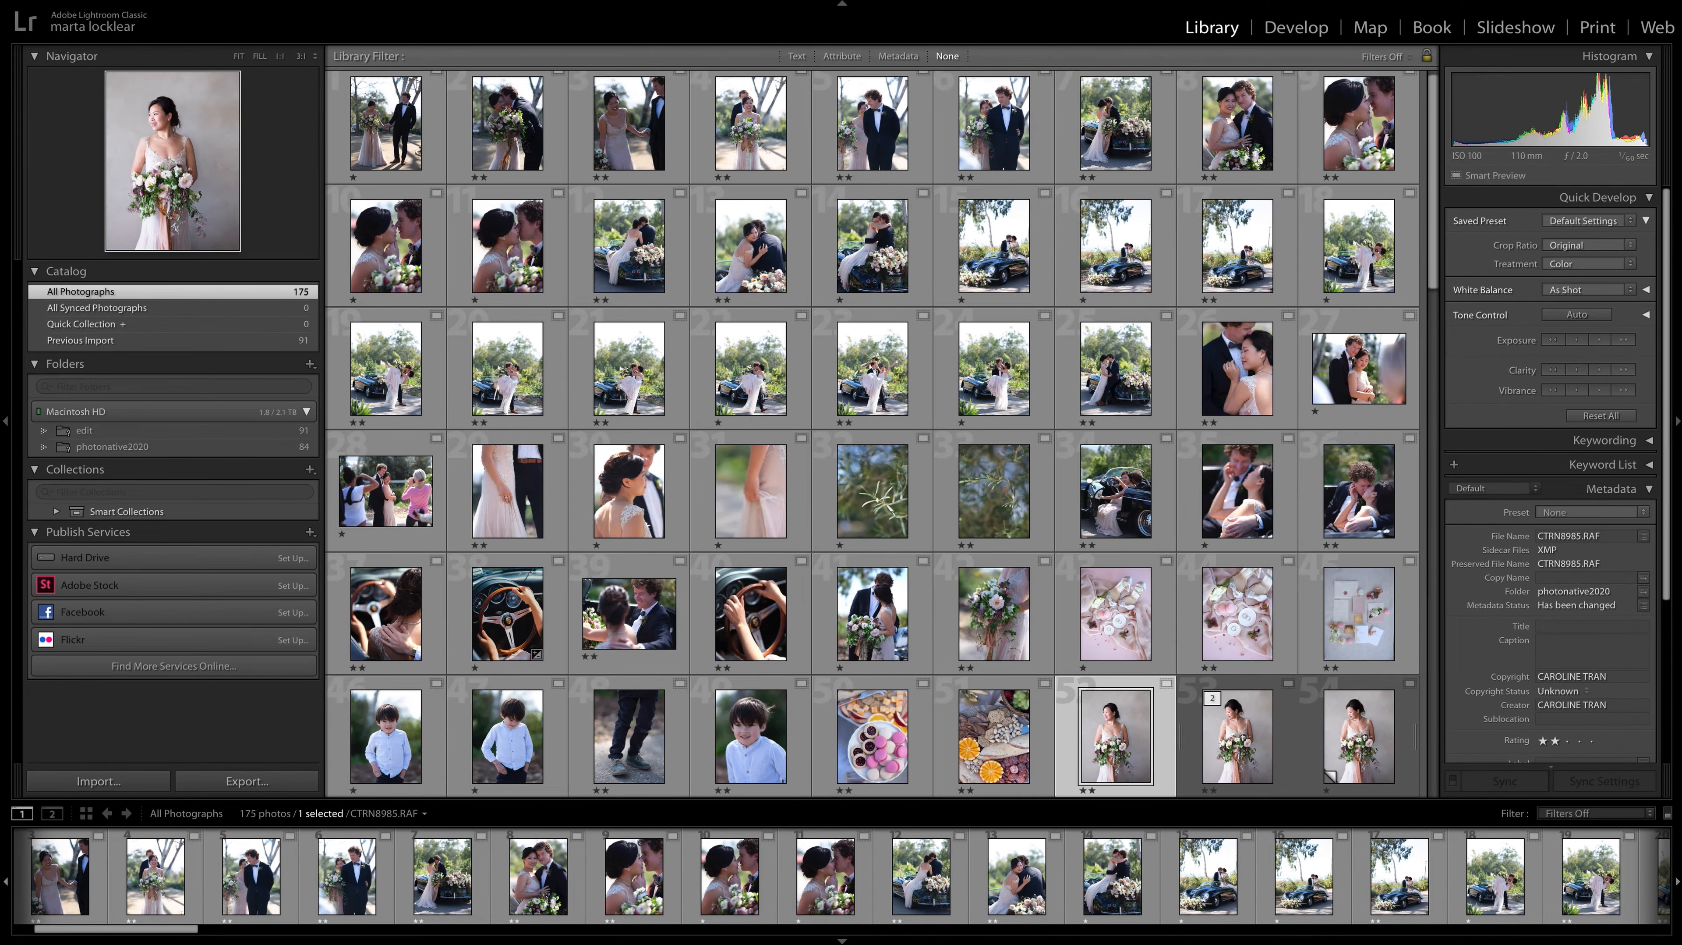
{"action": "left_click", "coordinate": [200, 0]}
{"action": "mouse_move", "coordinate": [223, 106]}
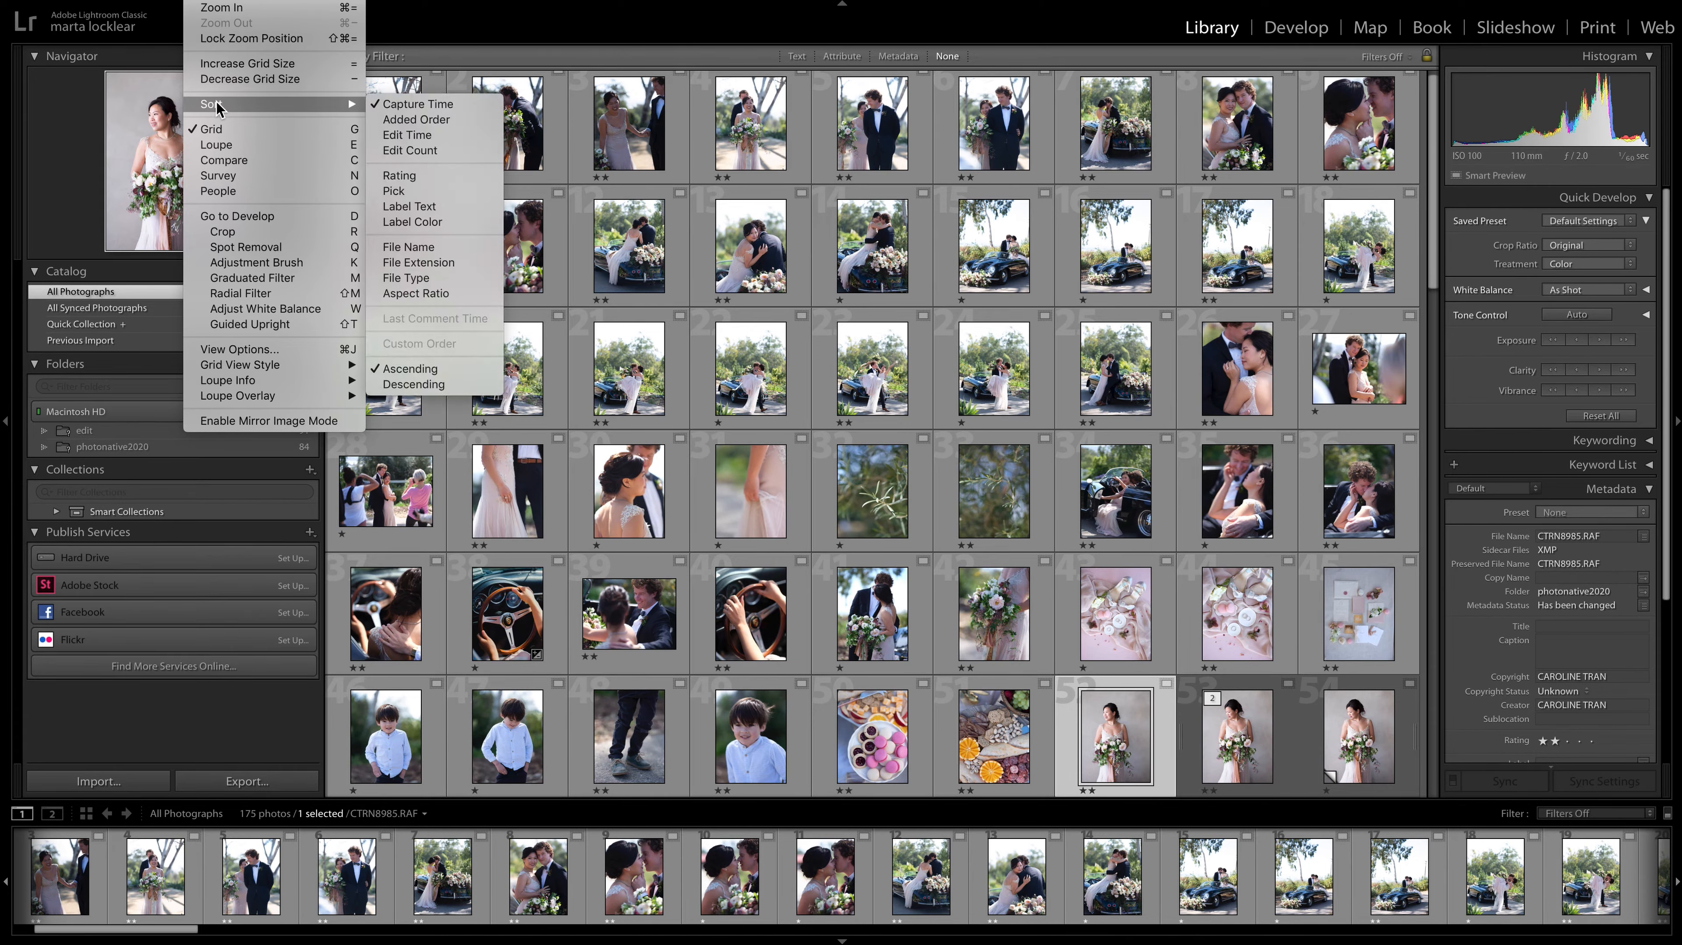
{"action": "left_click", "coordinate": [424, 176]}
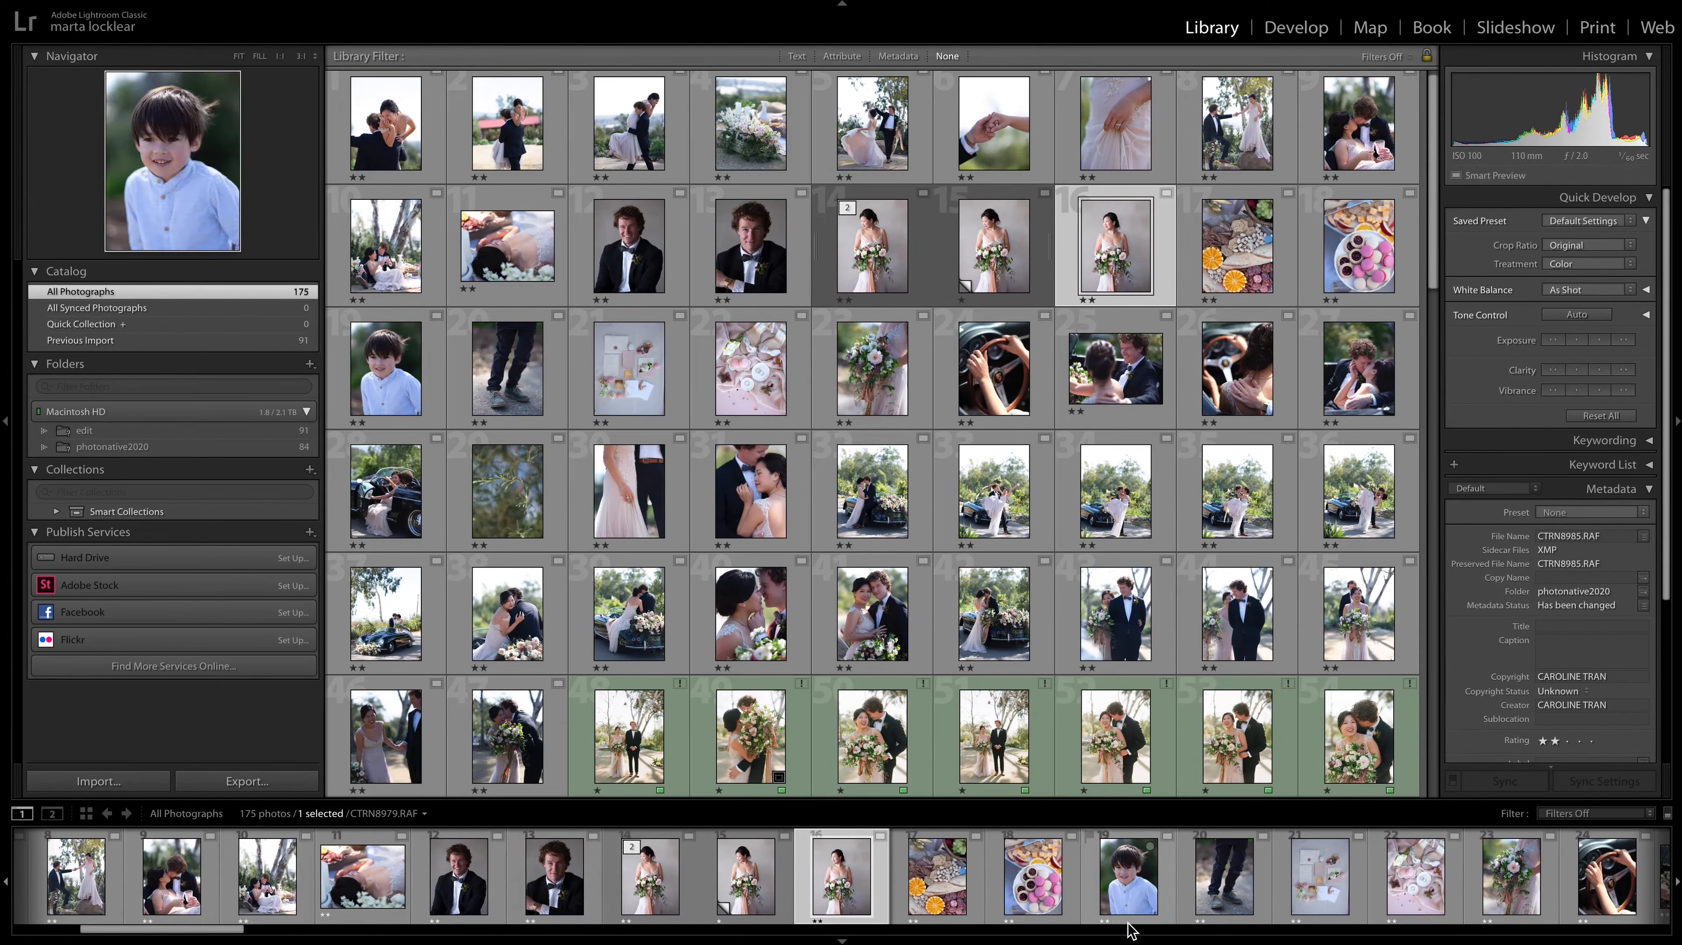
Select the whole run of two-star photos, from CTRN8892.RAF back to the first photo in the sort order.
{"action": "scroll", "coordinate": [1129, 922], "scroll_direction": "right", "scroll_amount": 10}
{"action": "scroll", "coordinate": [1129, 926], "scroll_direction": "right", "scroll_amount": 8}
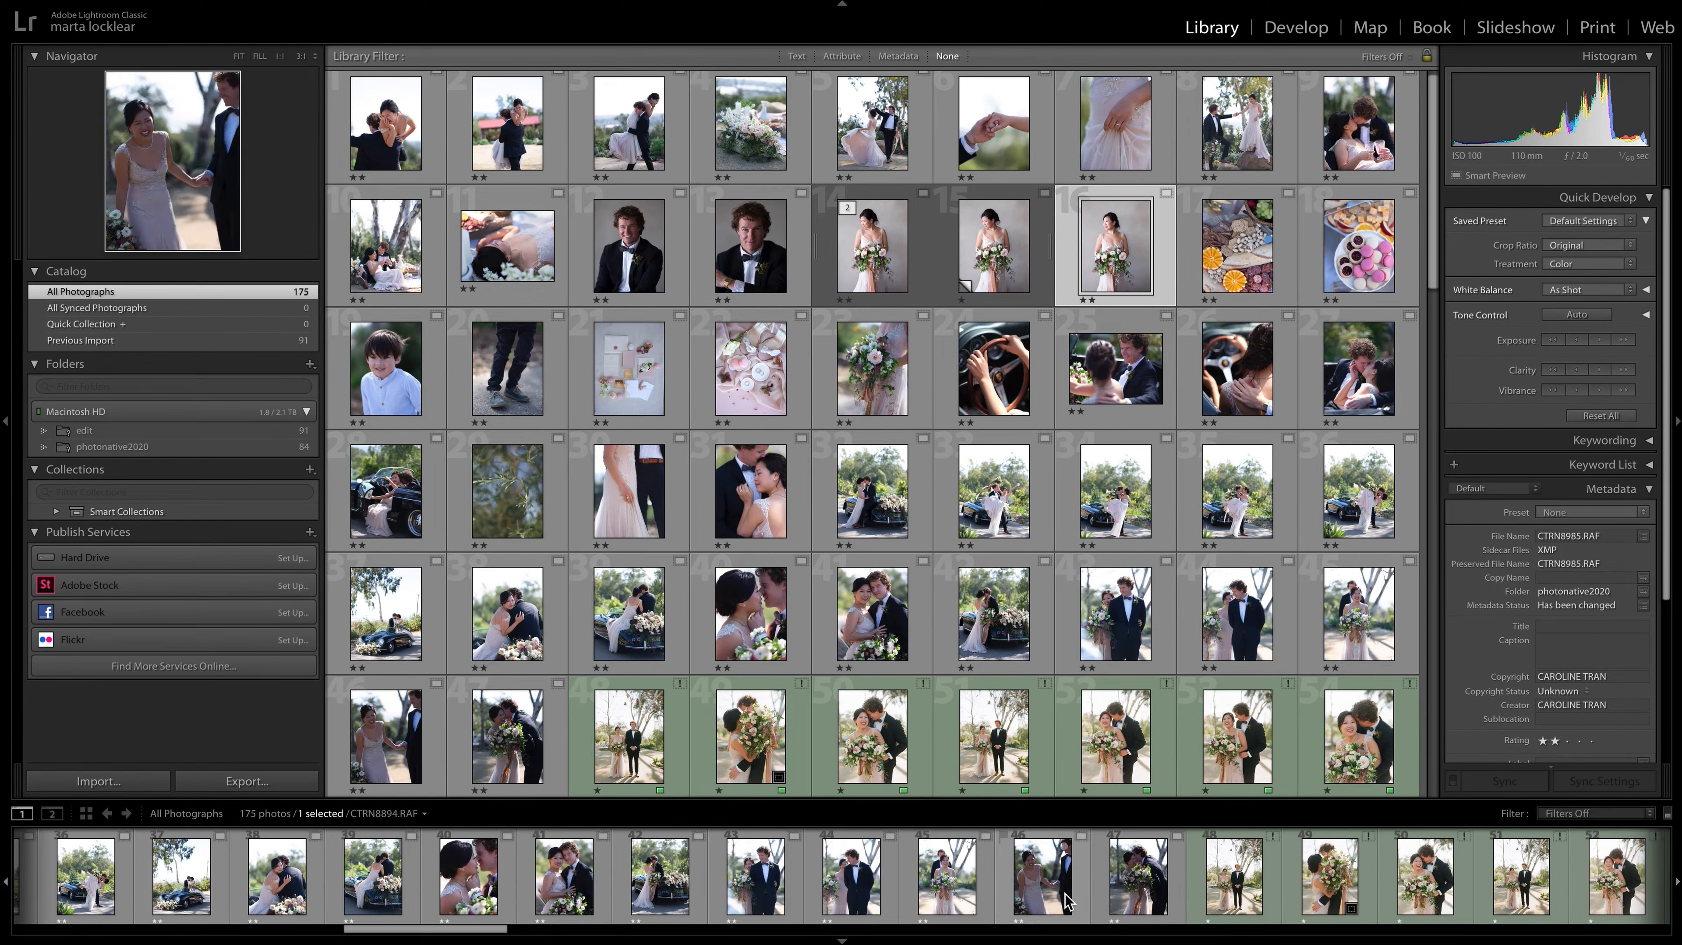
{"action": "left_click", "coordinate": [1128, 920]}
{"action": "left_click_drag", "start_coordinate": [423, 928], "coordinate": [92, 928]}
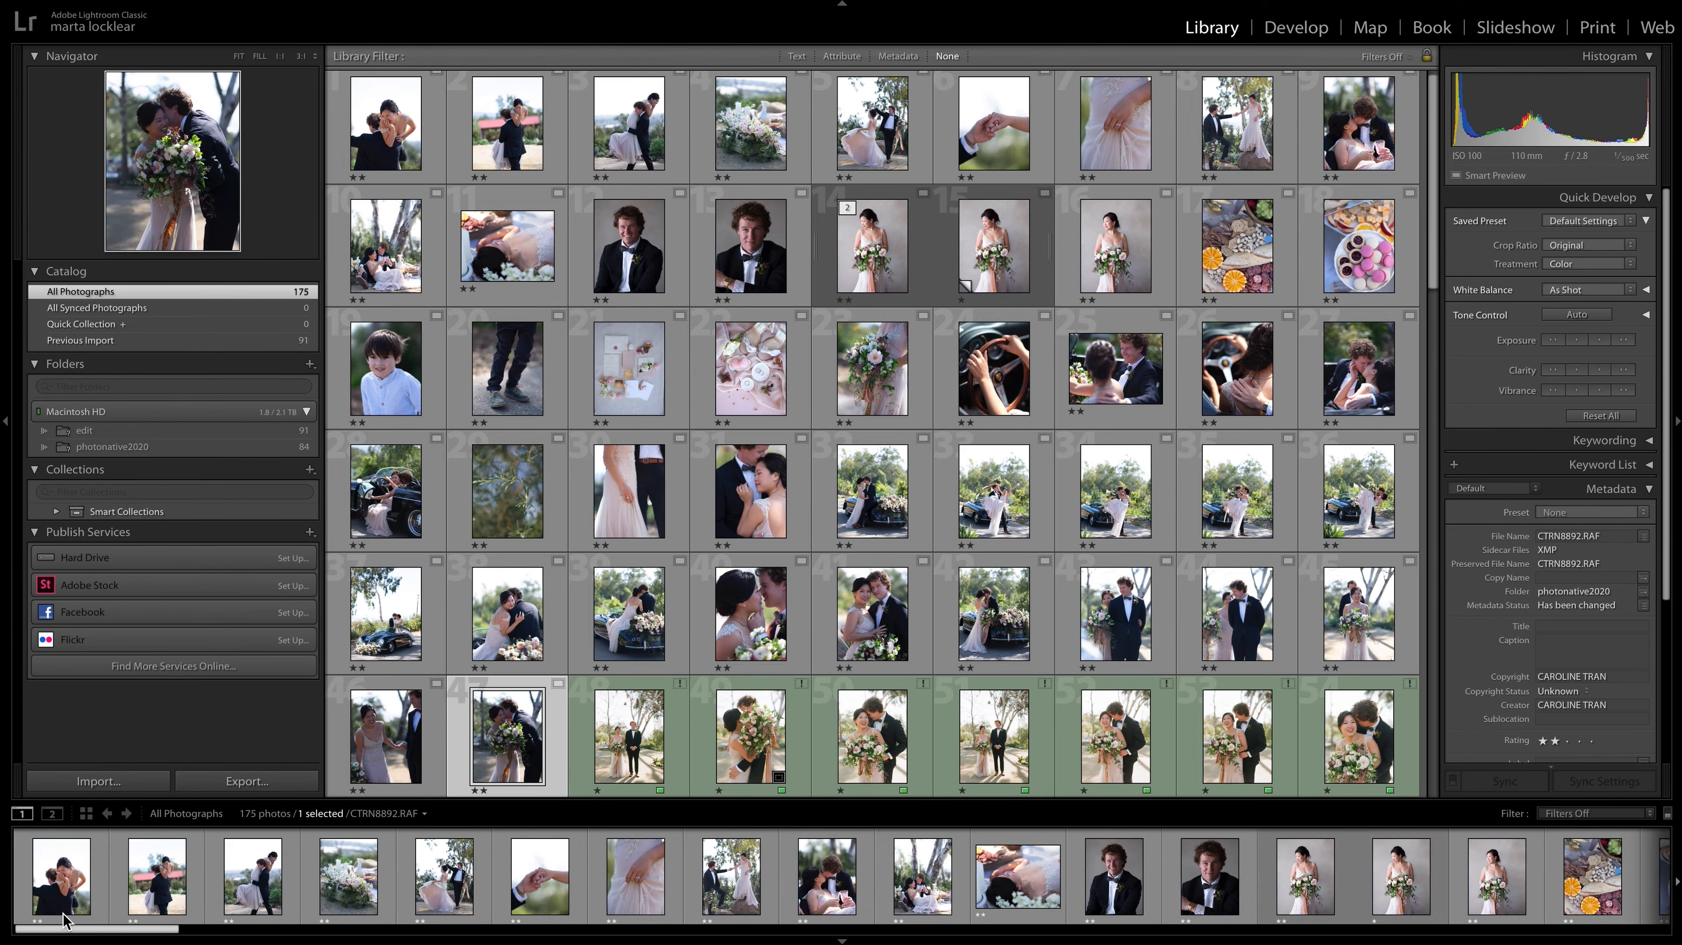
{"action": "left_click", "coordinate": [66, 896], "text": "shift"}
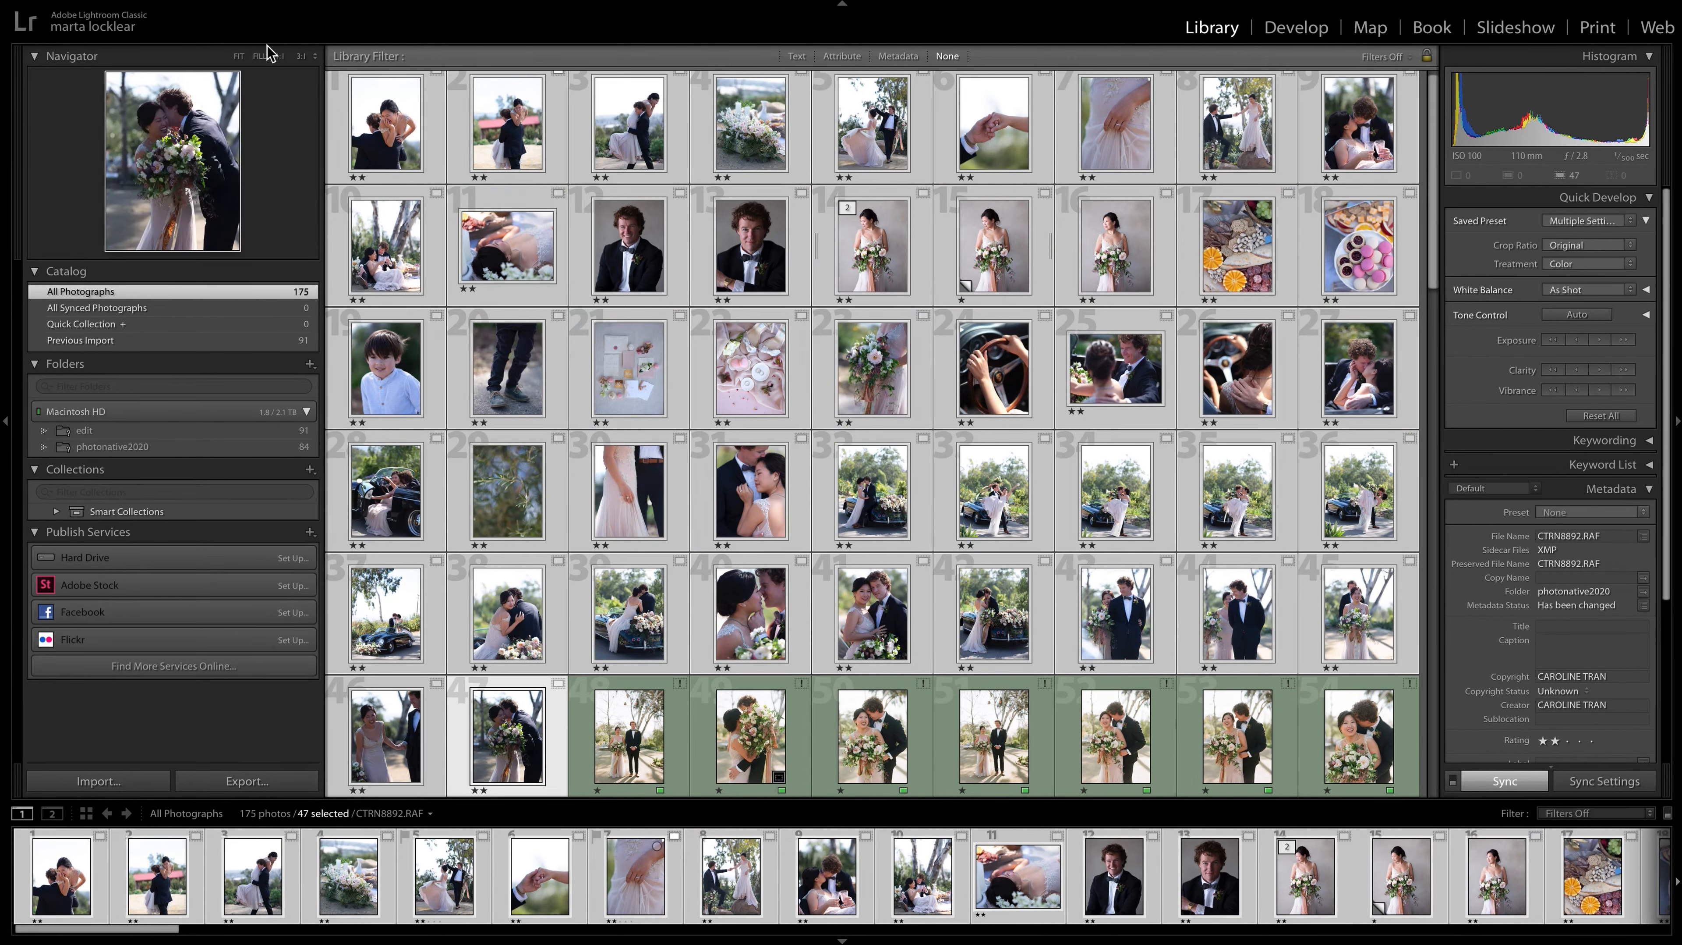
Create a collection named Photo Native Selects that includes the selected photos, without making virtual copies.
{"action": "left_click", "coordinate": [44, 0]}
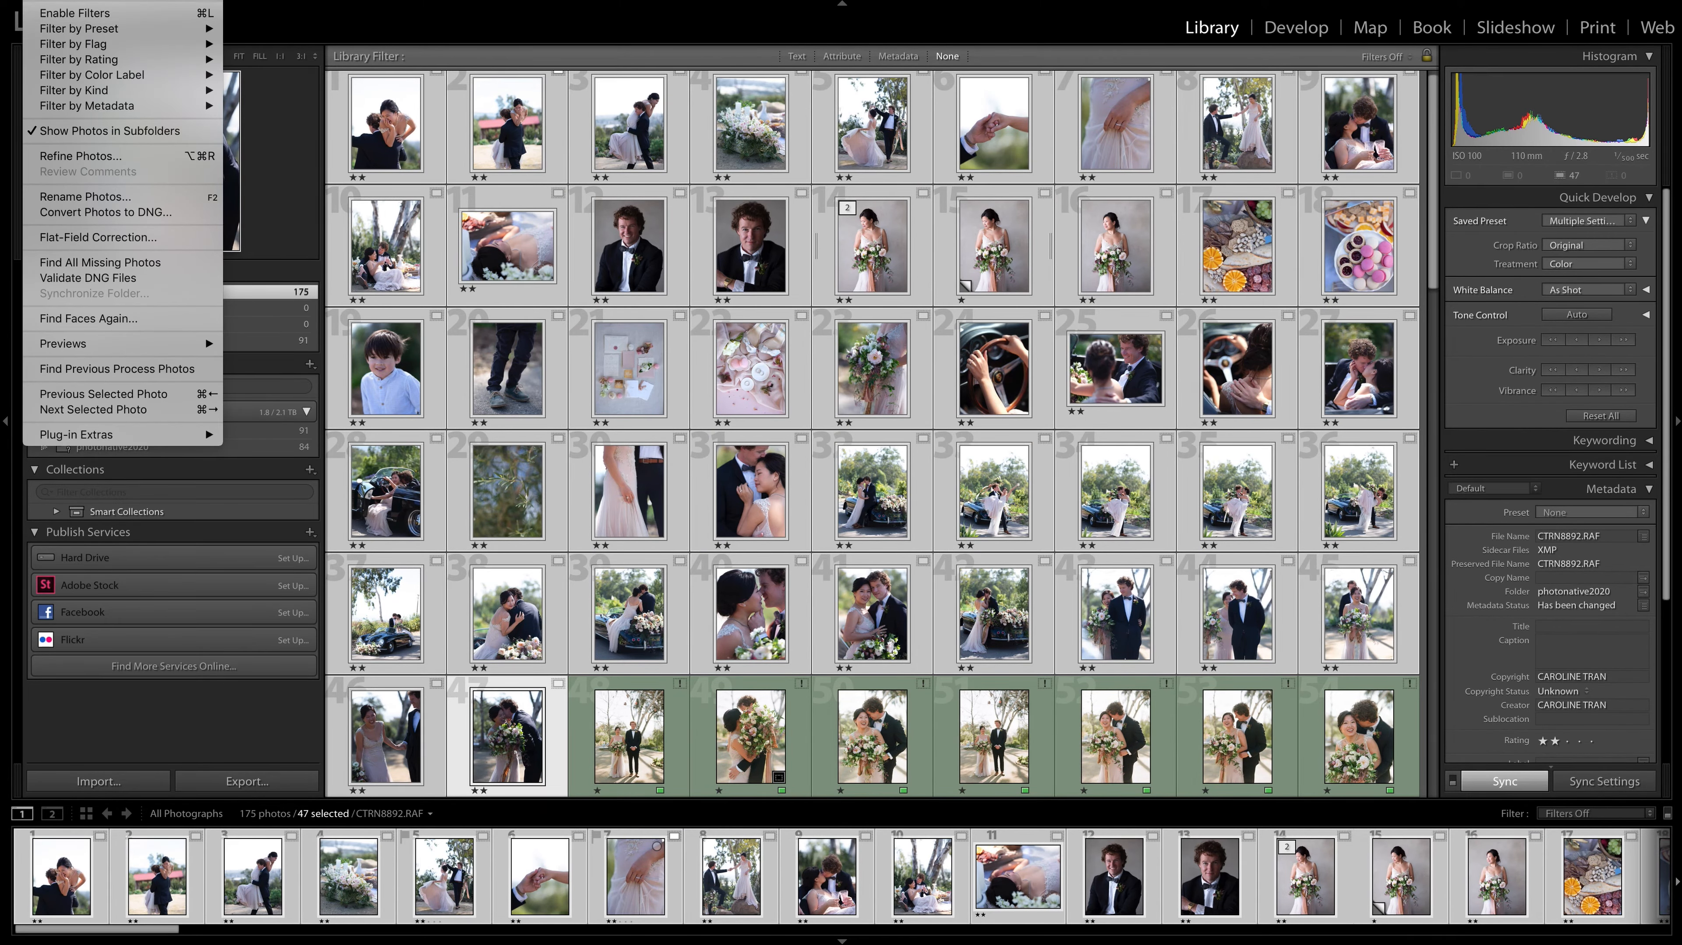
{"action": "mouse_move", "coordinate": [99, 0]}
{"action": "mouse_move", "coordinate": [7, 0]}
{"action": "key", "text": "super+n"}
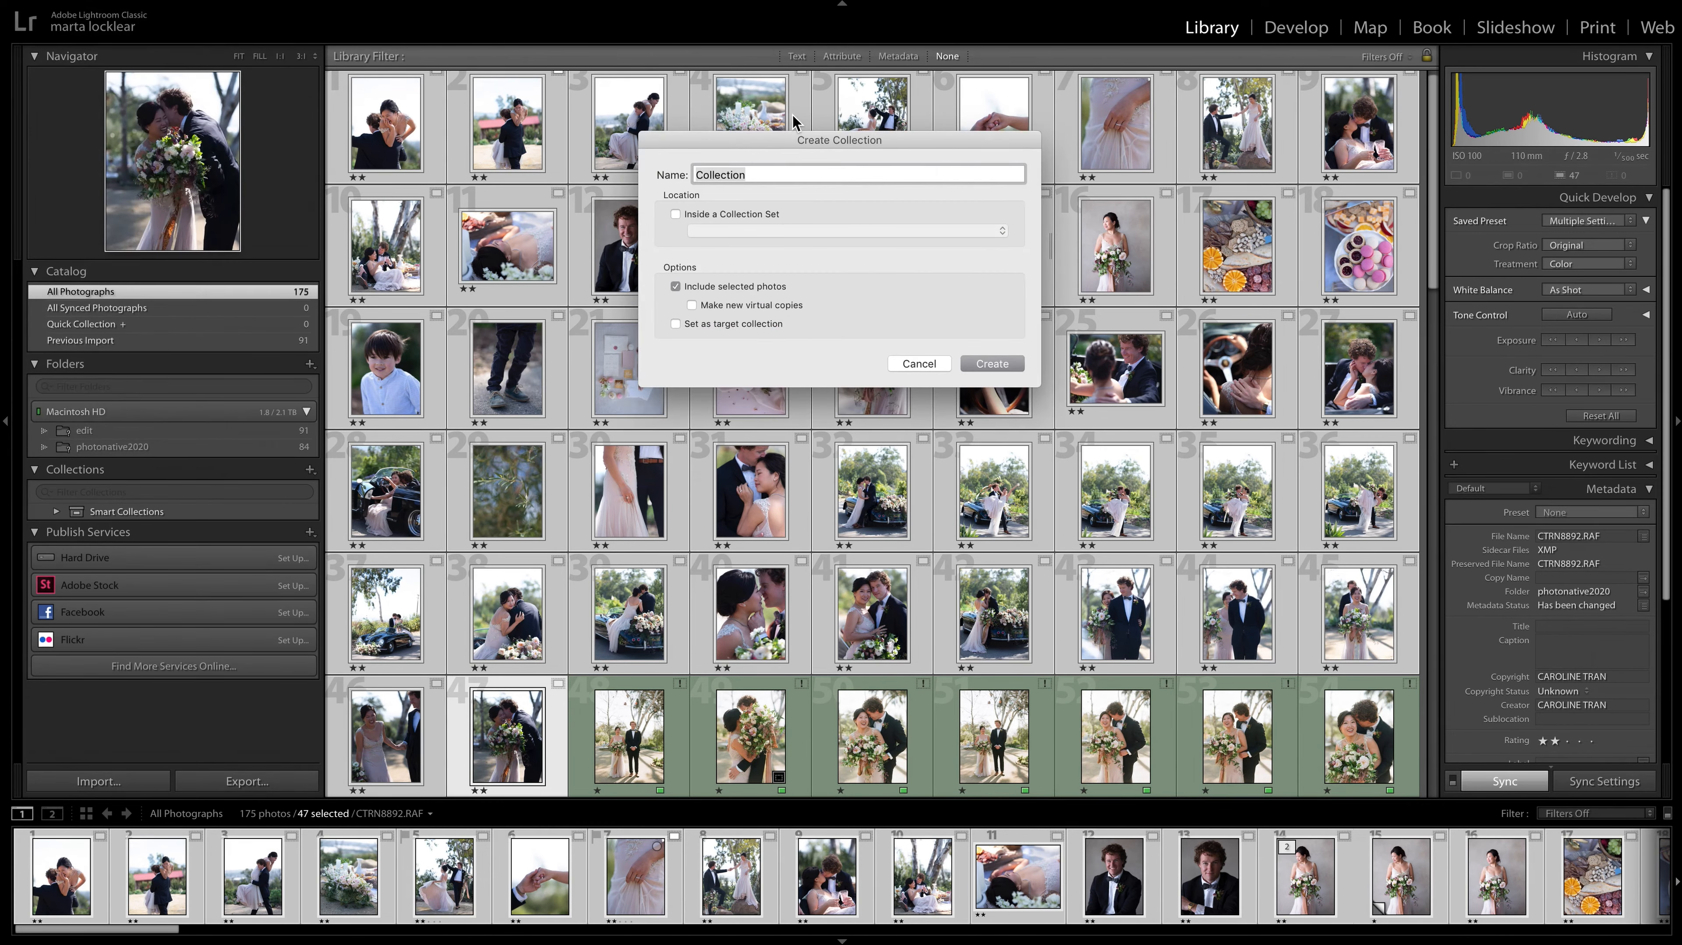
{"action": "type", "text": "Photo Native Se"}
{"action": "left_click", "coordinate": [992, 363]}
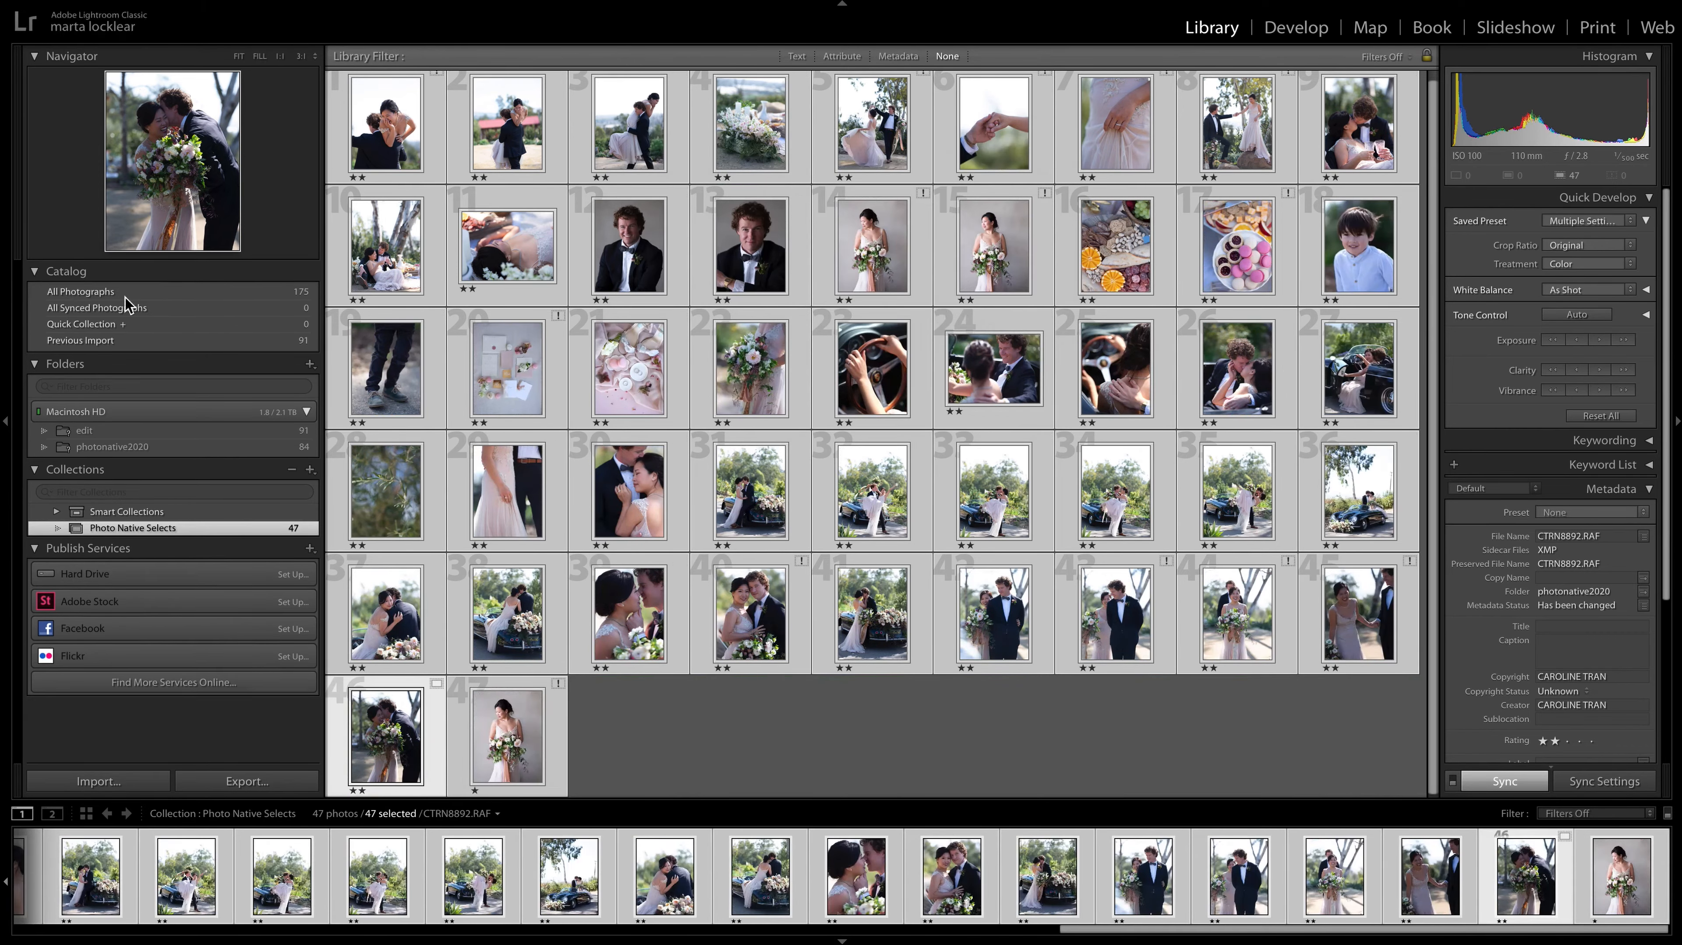
Deselect all photos in the Photo Native Selects collection and look over its grid.
{"action": "left_click", "coordinate": [14, 1]}
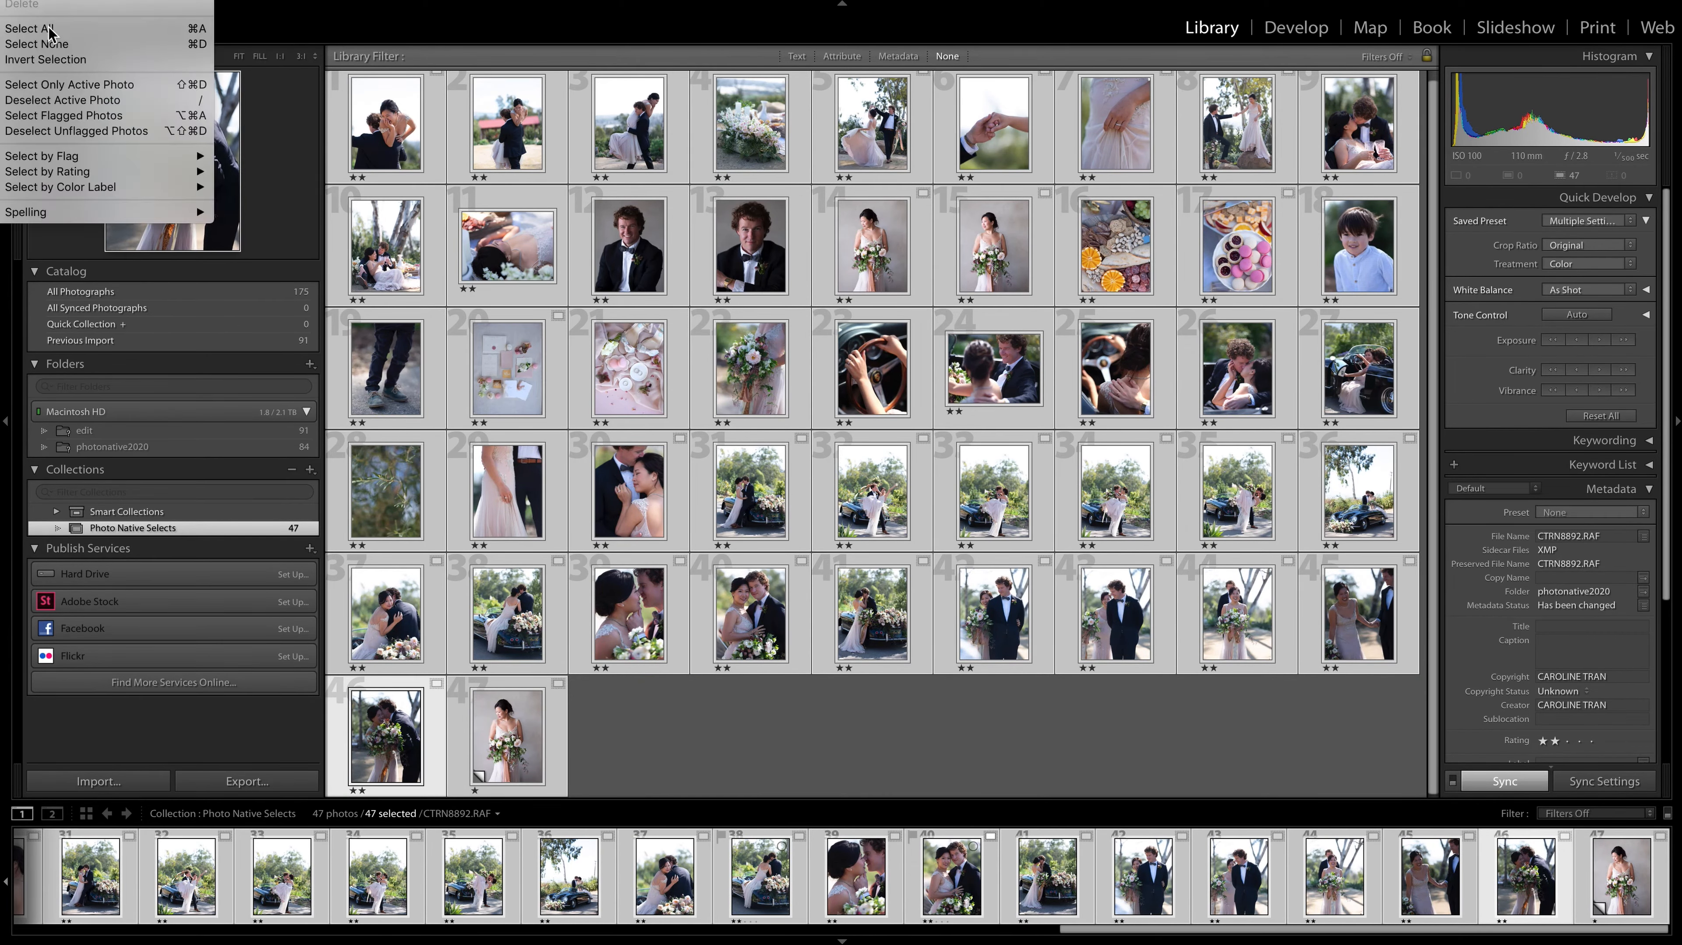
{"action": "left_click", "coordinate": [65, 51]}
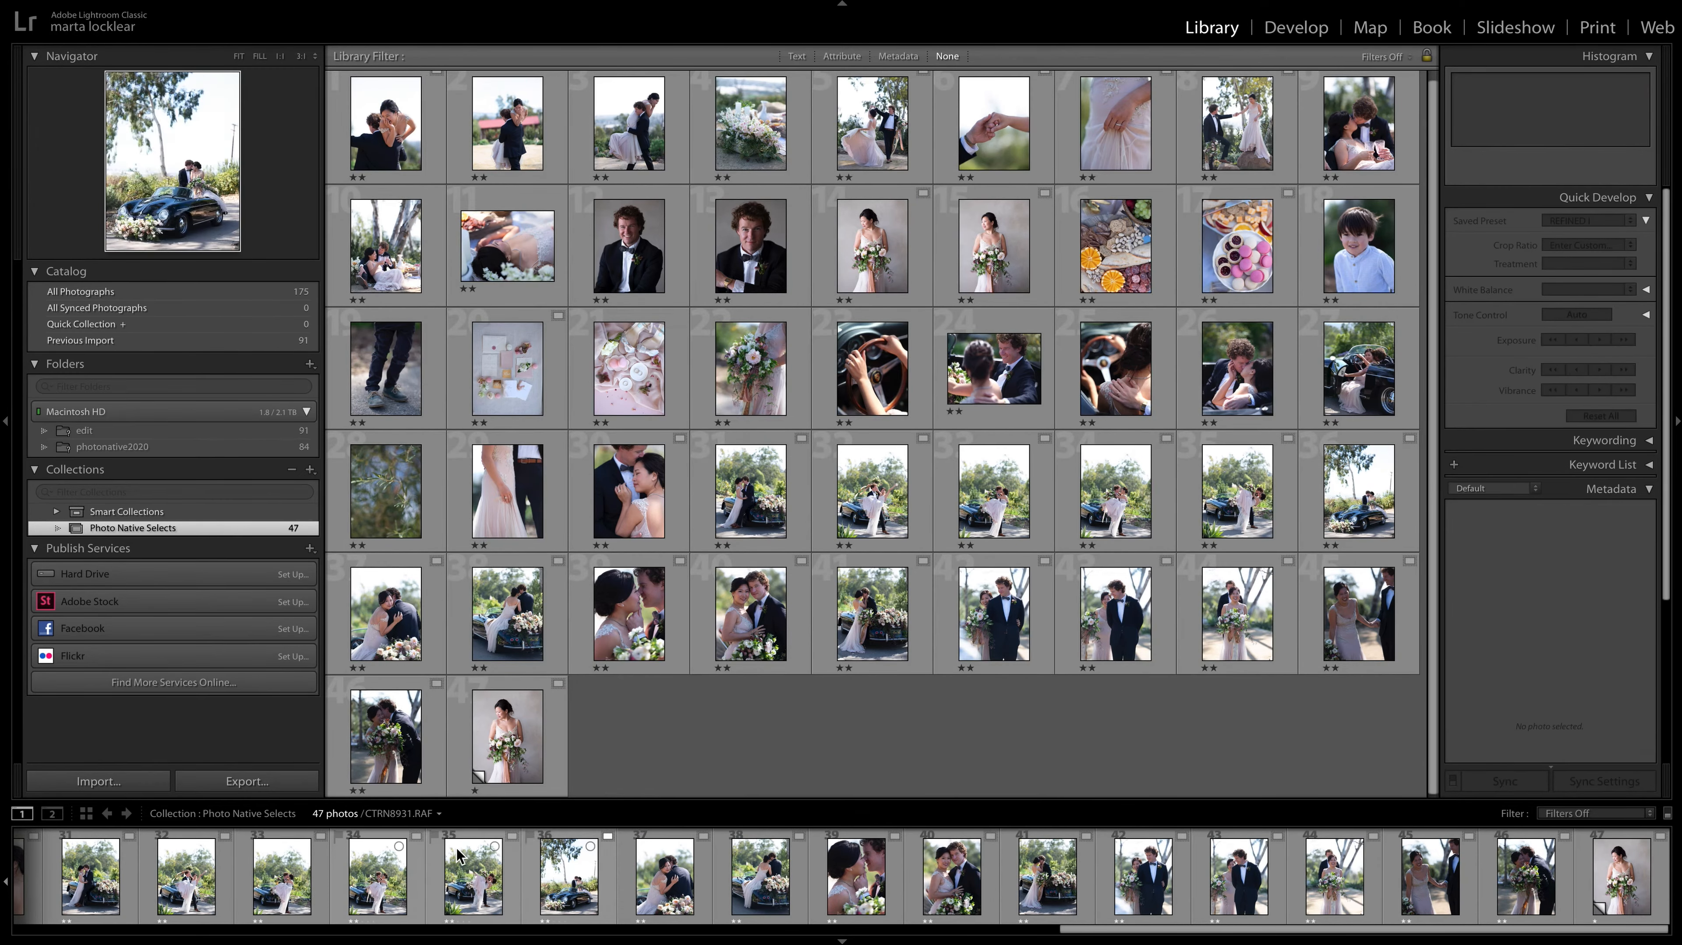
{"action": "scroll", "coordinate": [659, 566], "scroll_direction": "up", "scroll_amount": 1}
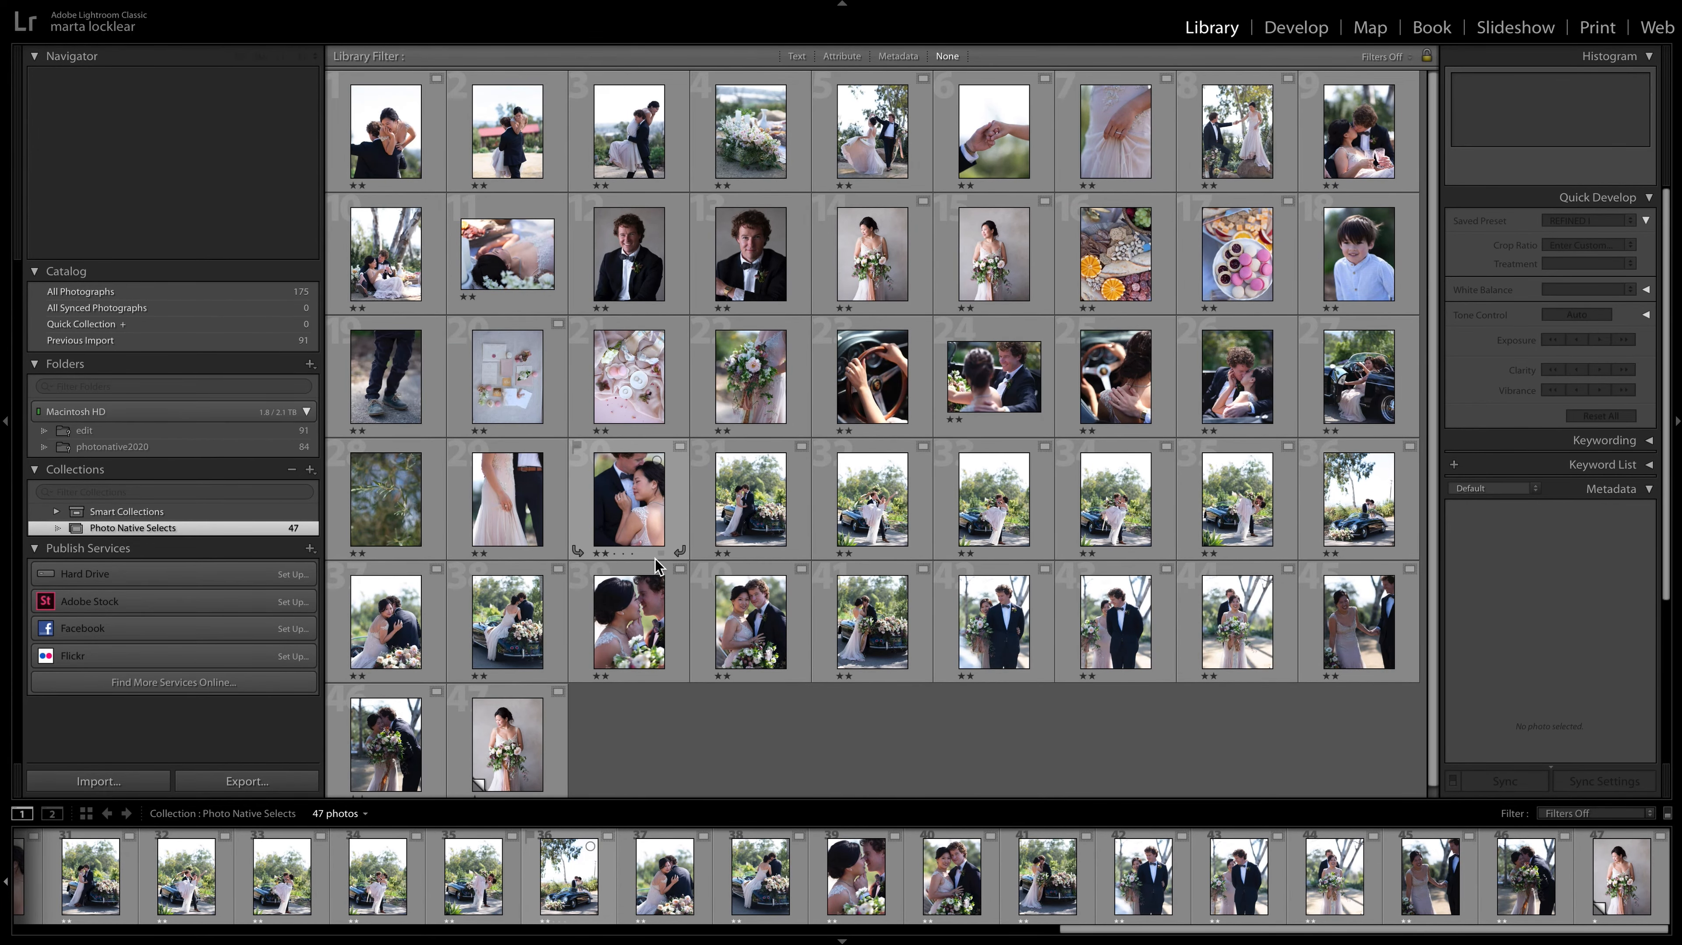
{"action": "scroll", "coordinate": [659, 566], "scroll_direction": "down", "scroll_amount": 1}
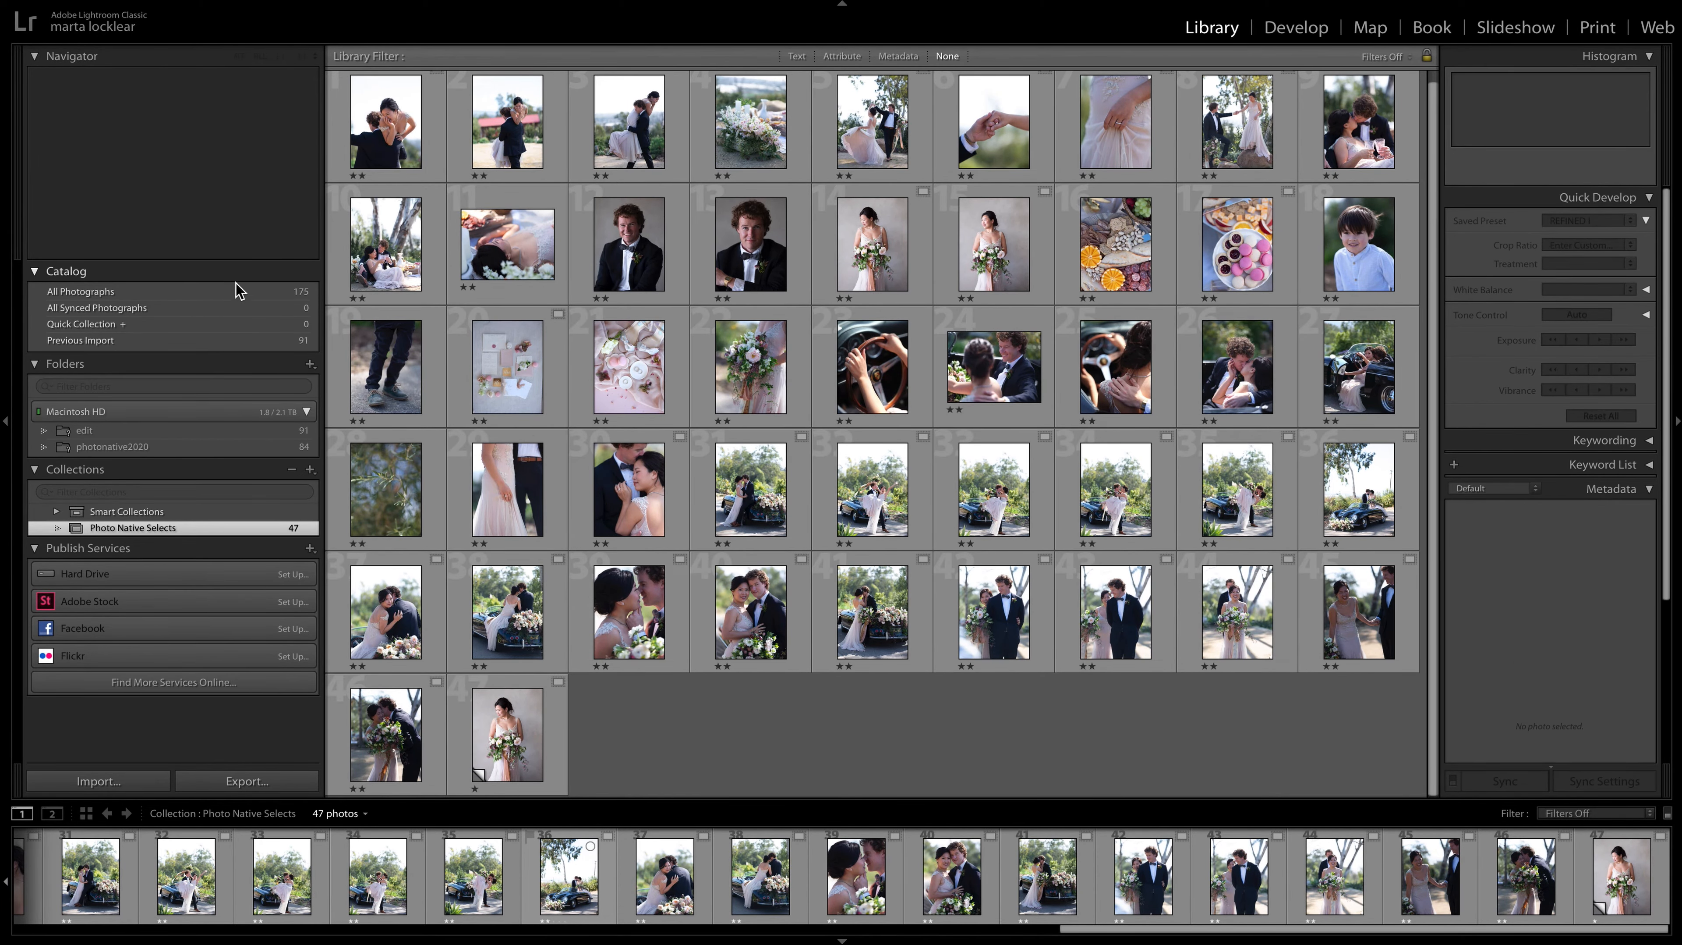